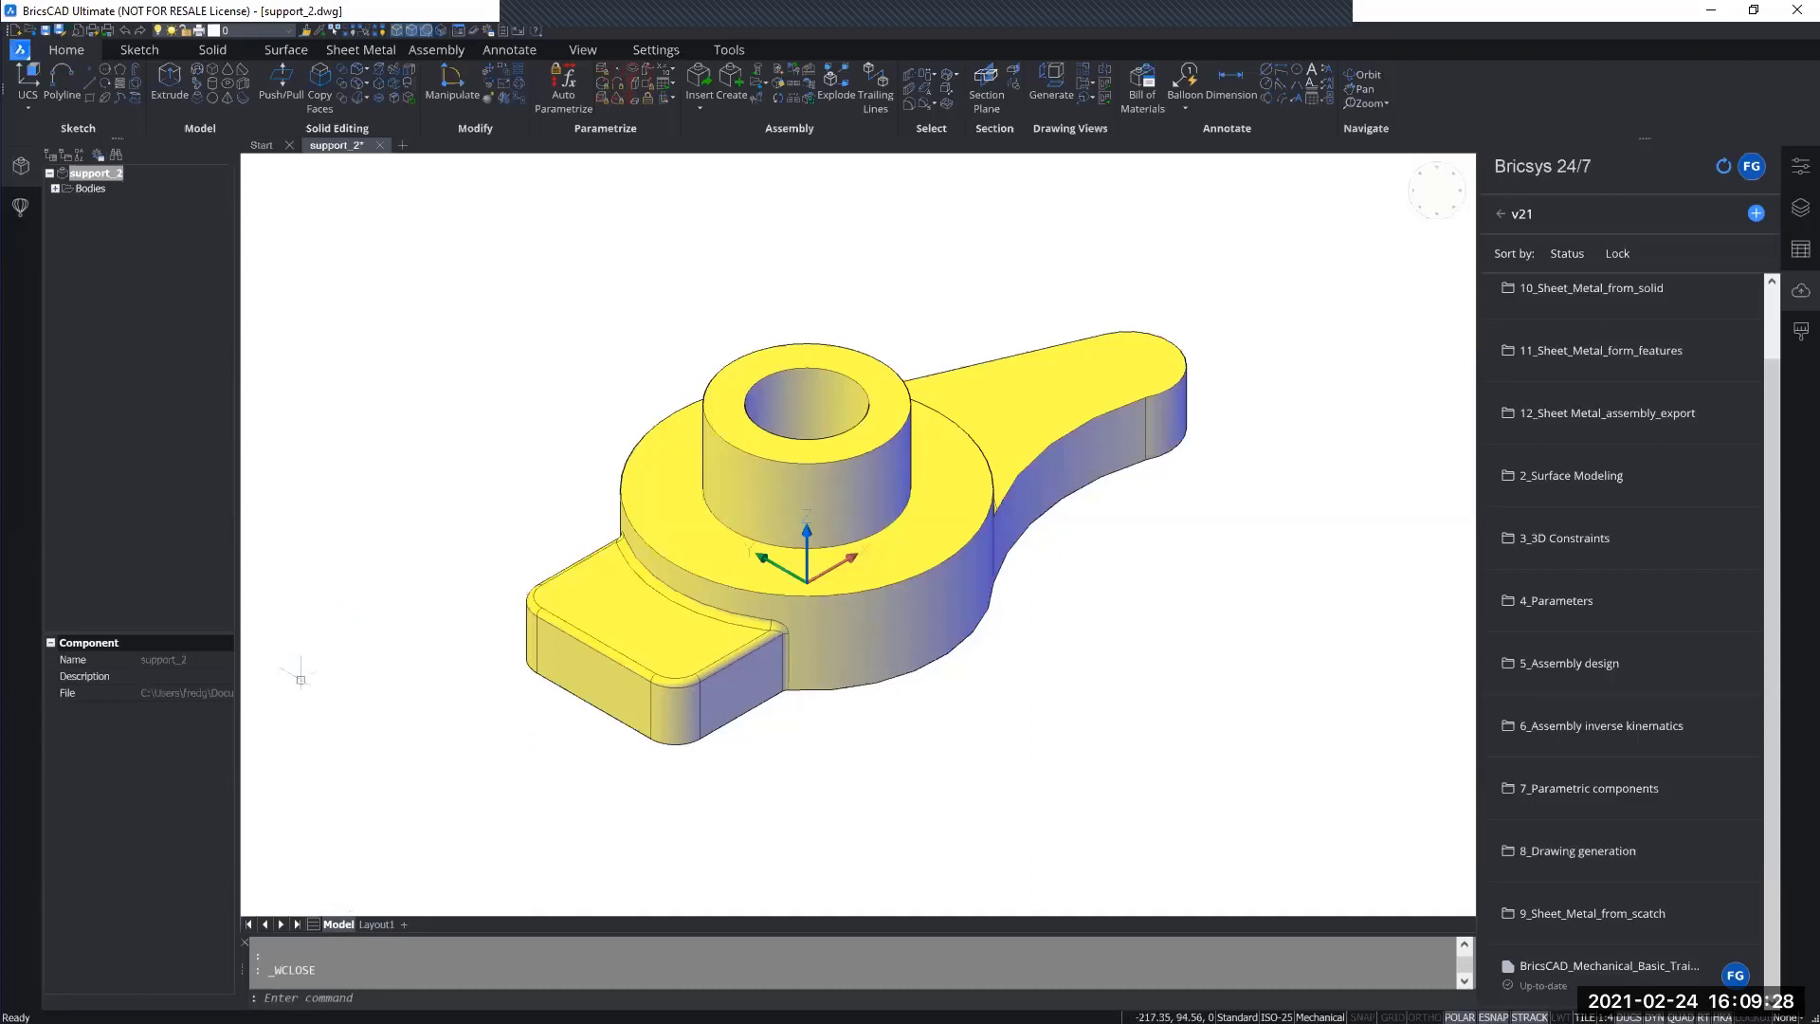
Look over the section views A-A and B-B on Layout1 and return to the model.
left_click(255, 900)
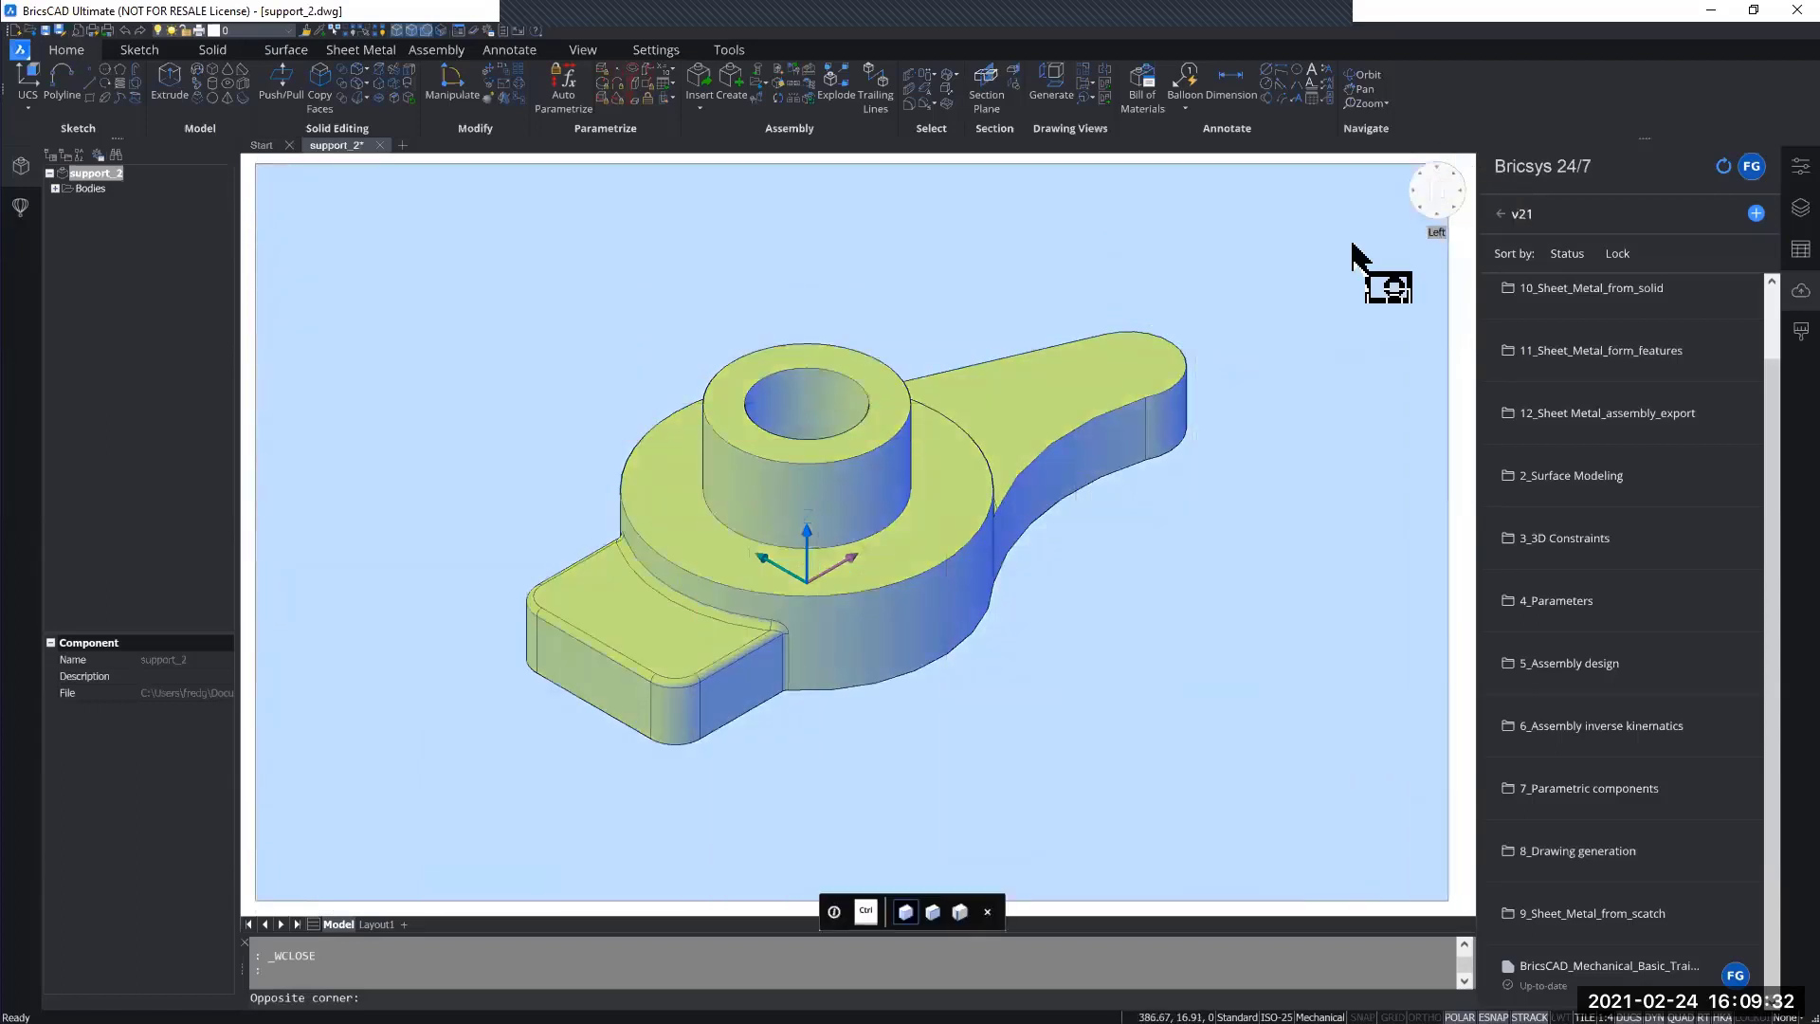
key("Escape")
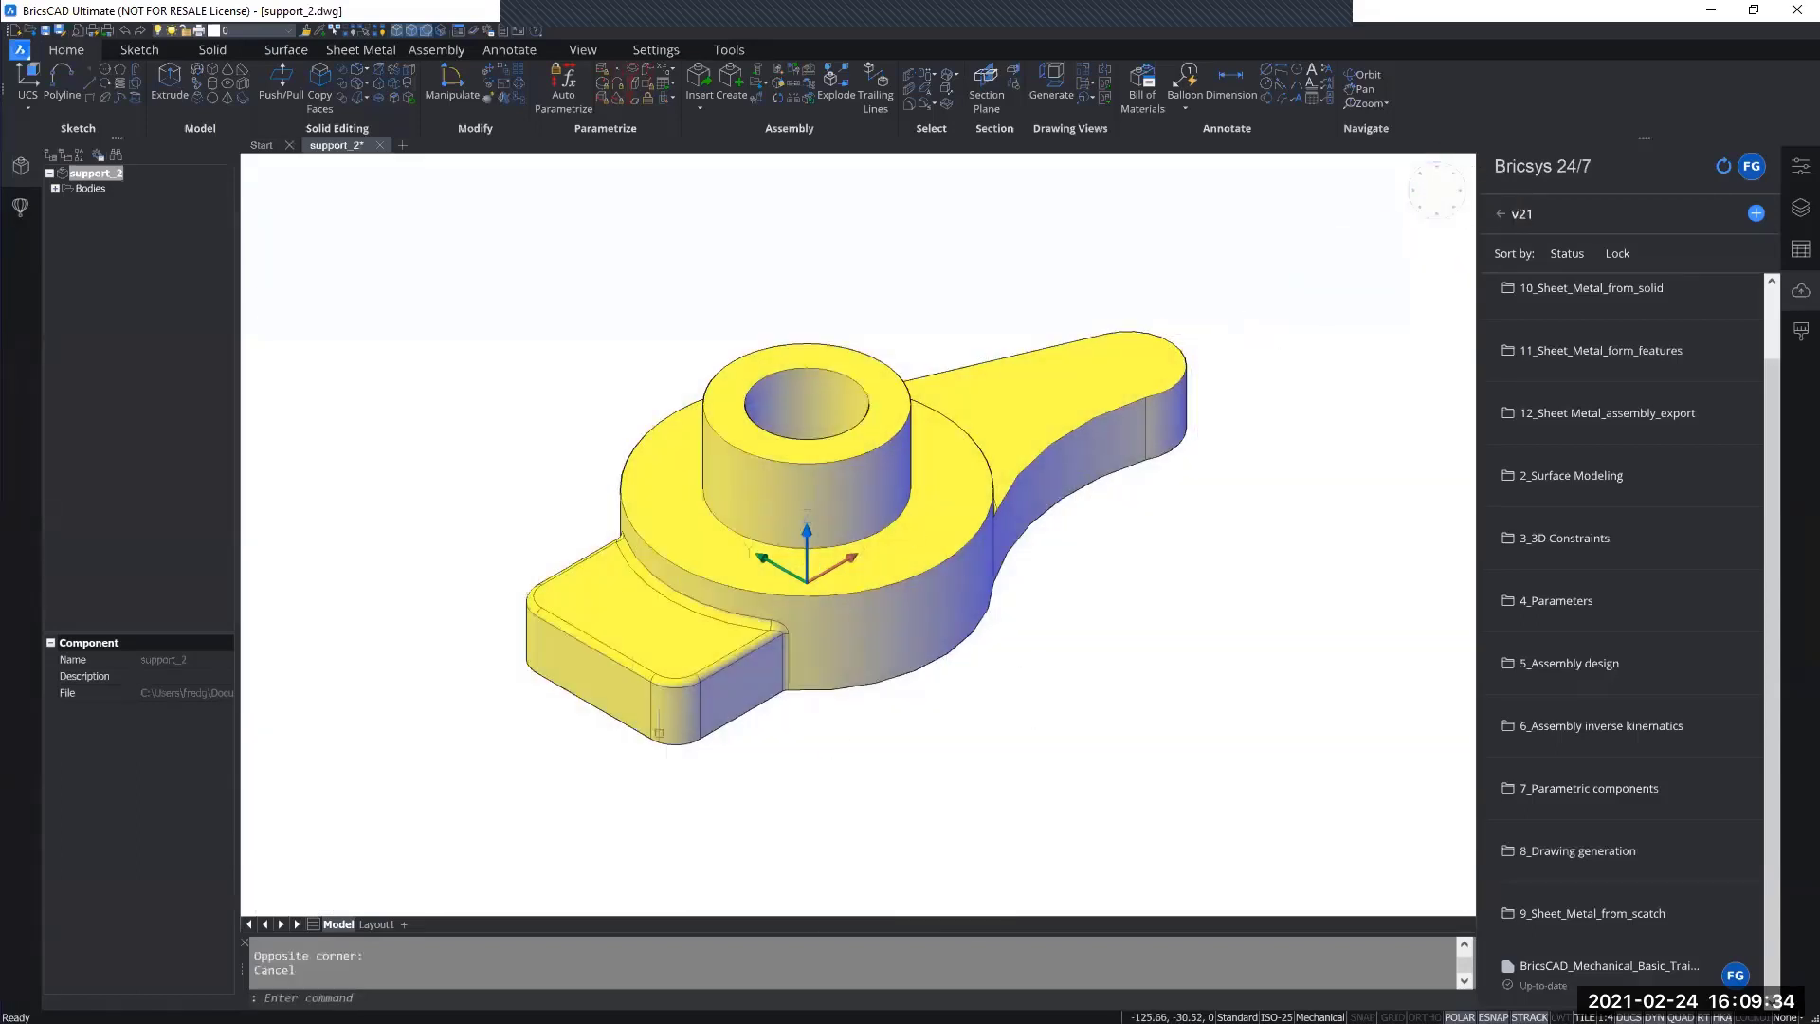
left_click(376, 925)
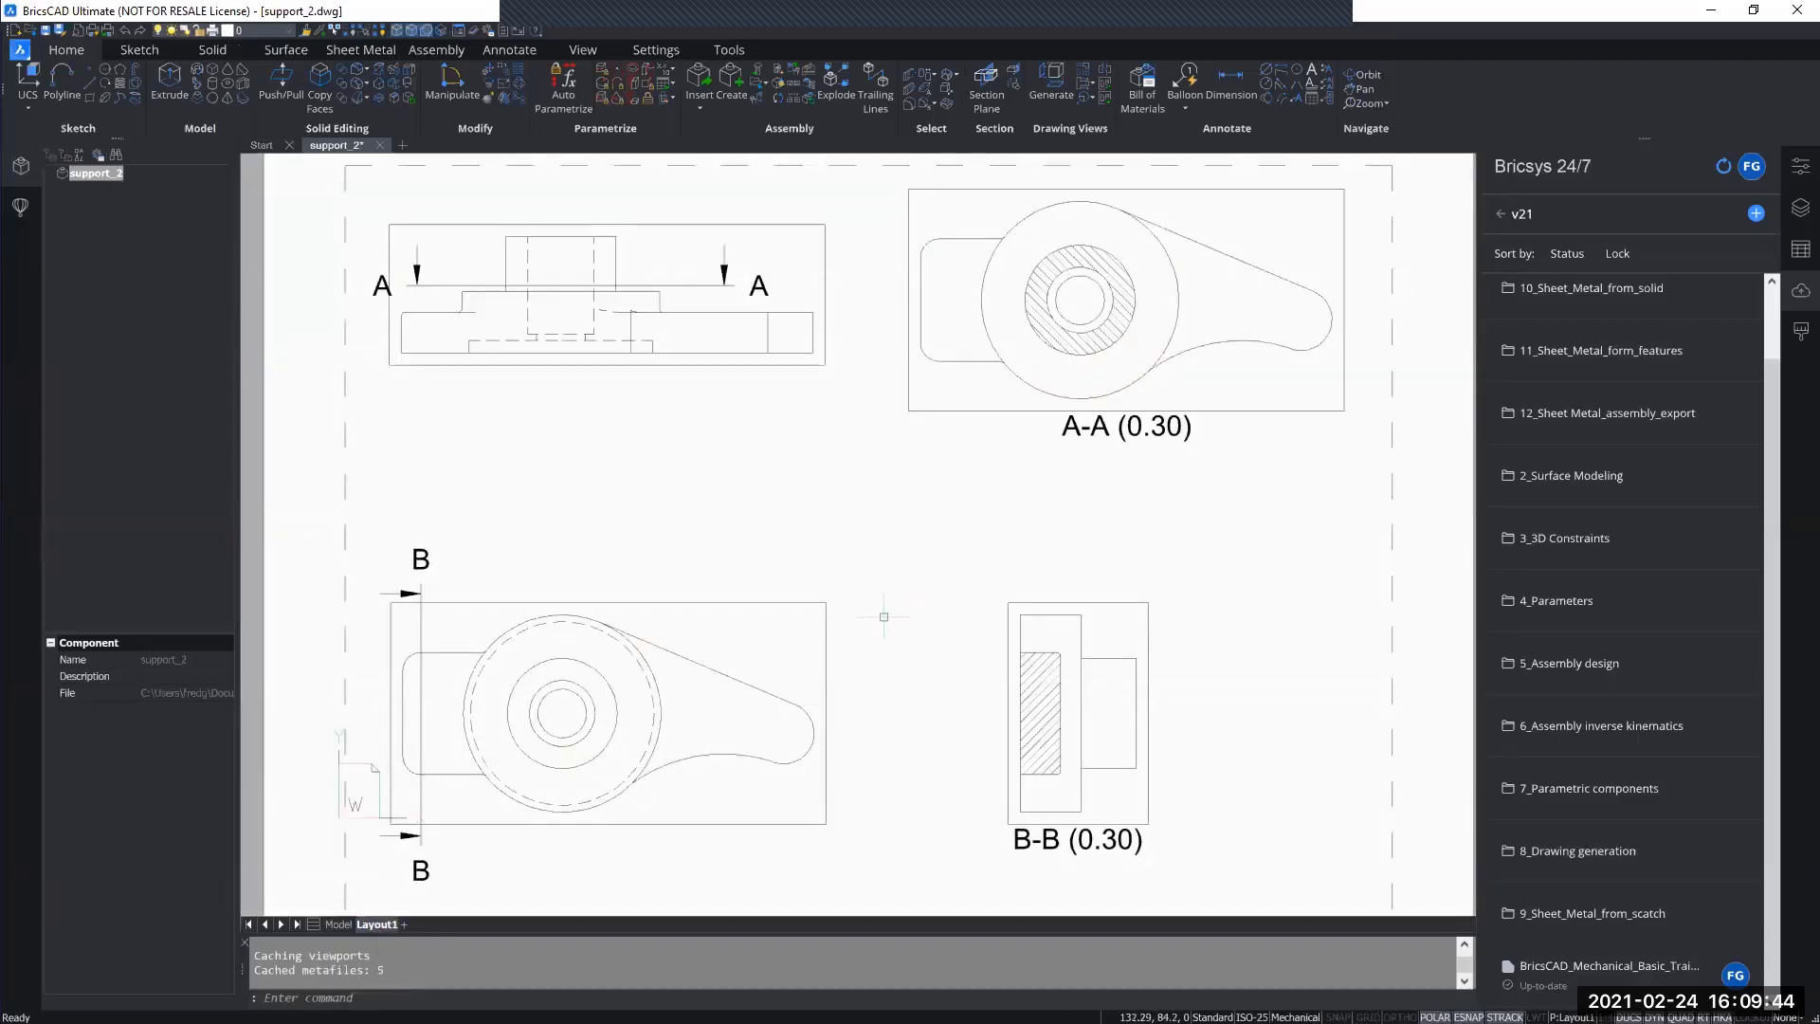
scroll(882, 617, "down", 1)
middle_click_drag(887, 638, 874, 602)
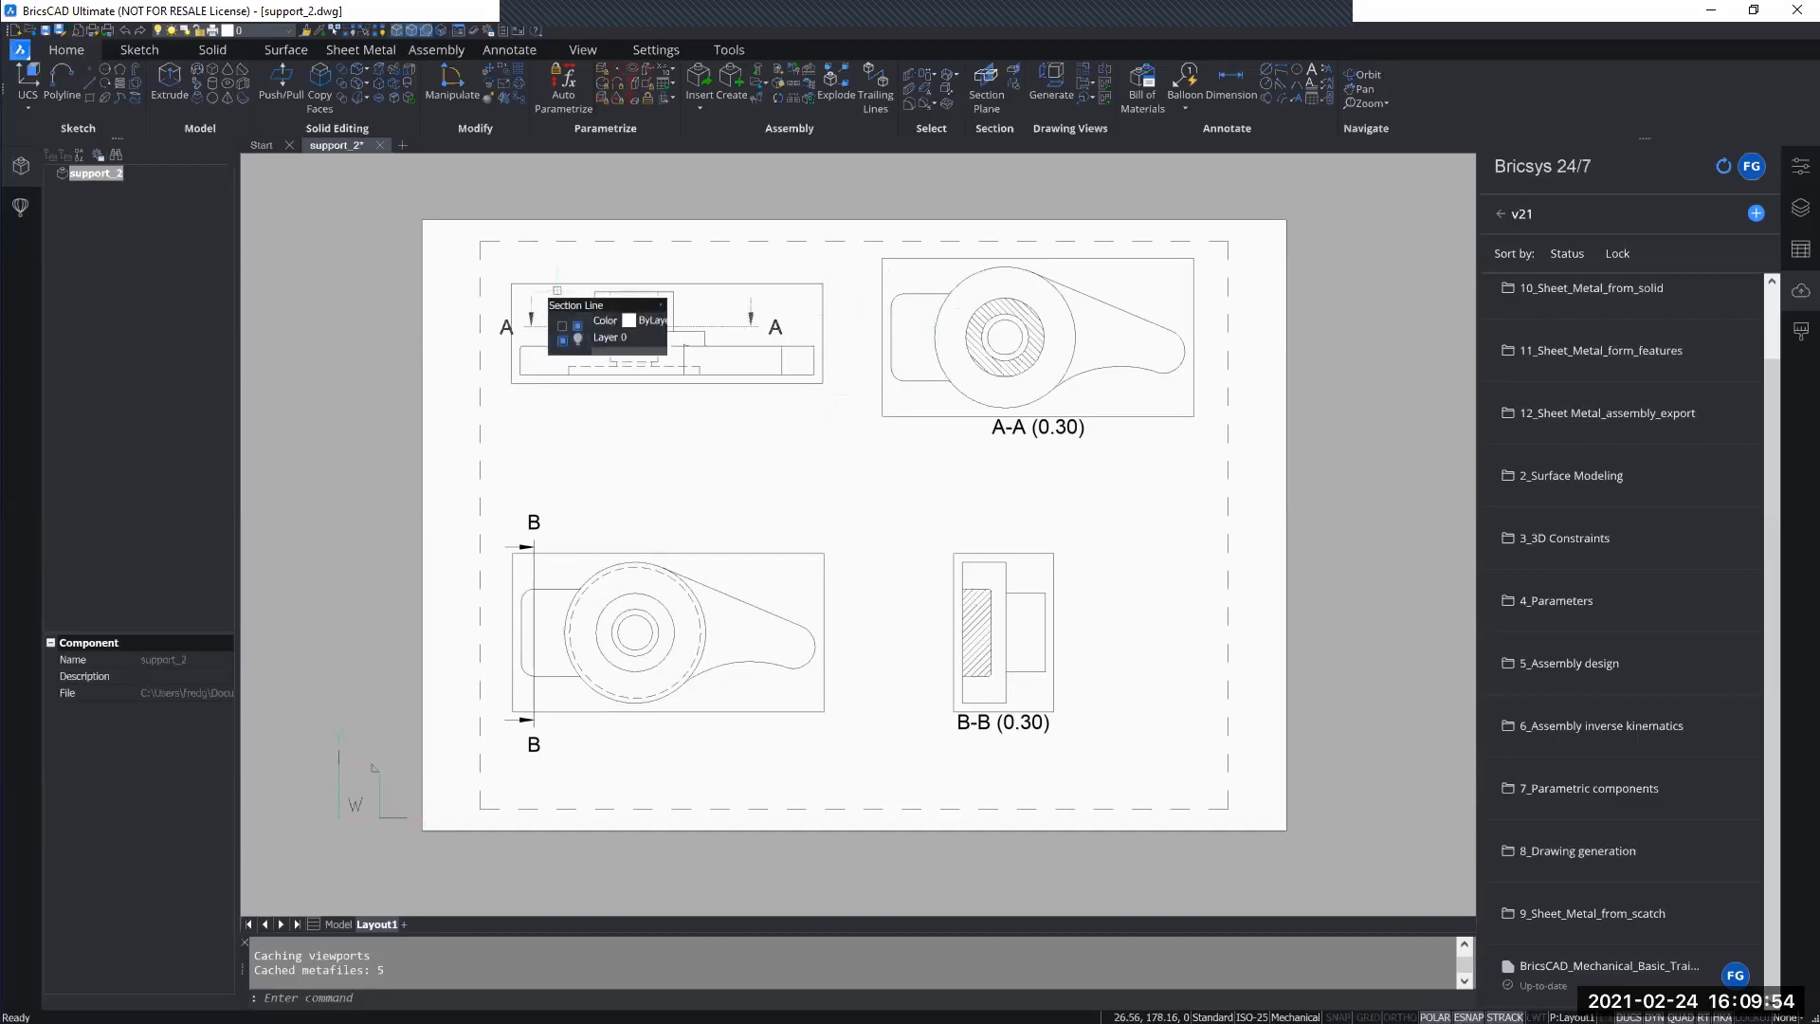
mouse_move(624, 555)
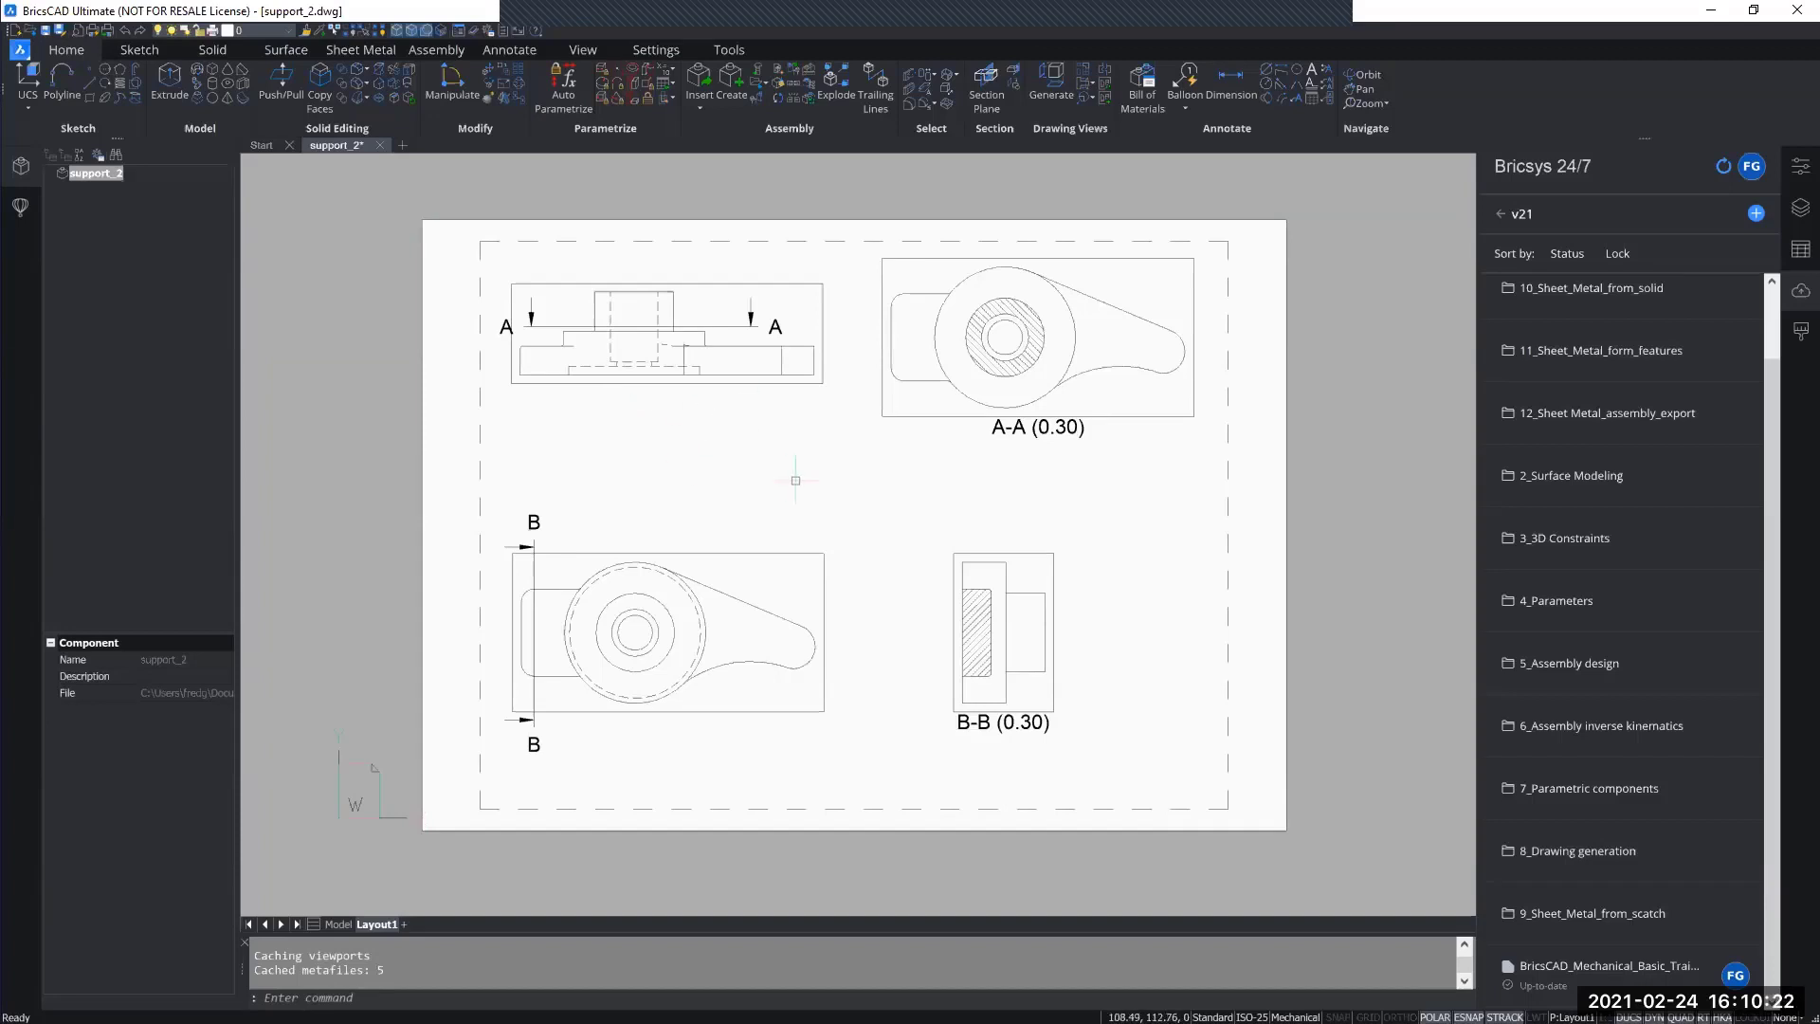
left_click(340, 924)
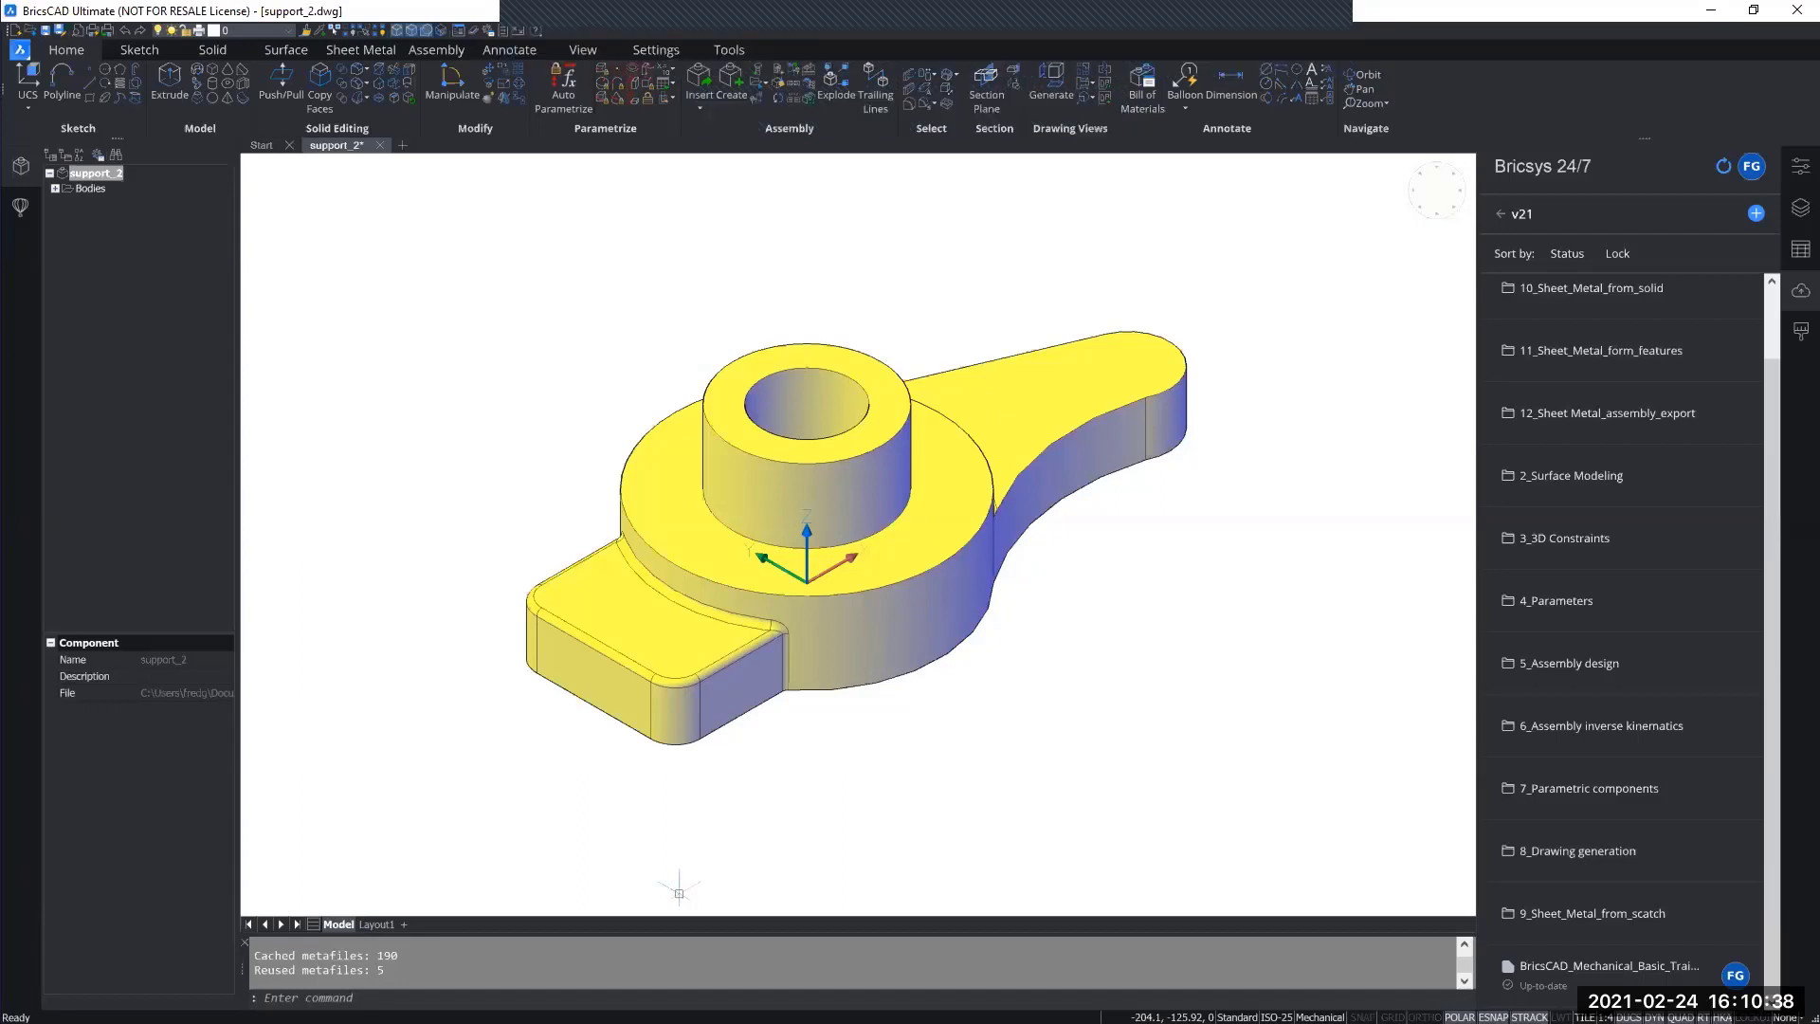
Switch to File Explorer and open holeEdge_2.dwg from the features folder of 7_Parametric components.
key("alt+Tab")
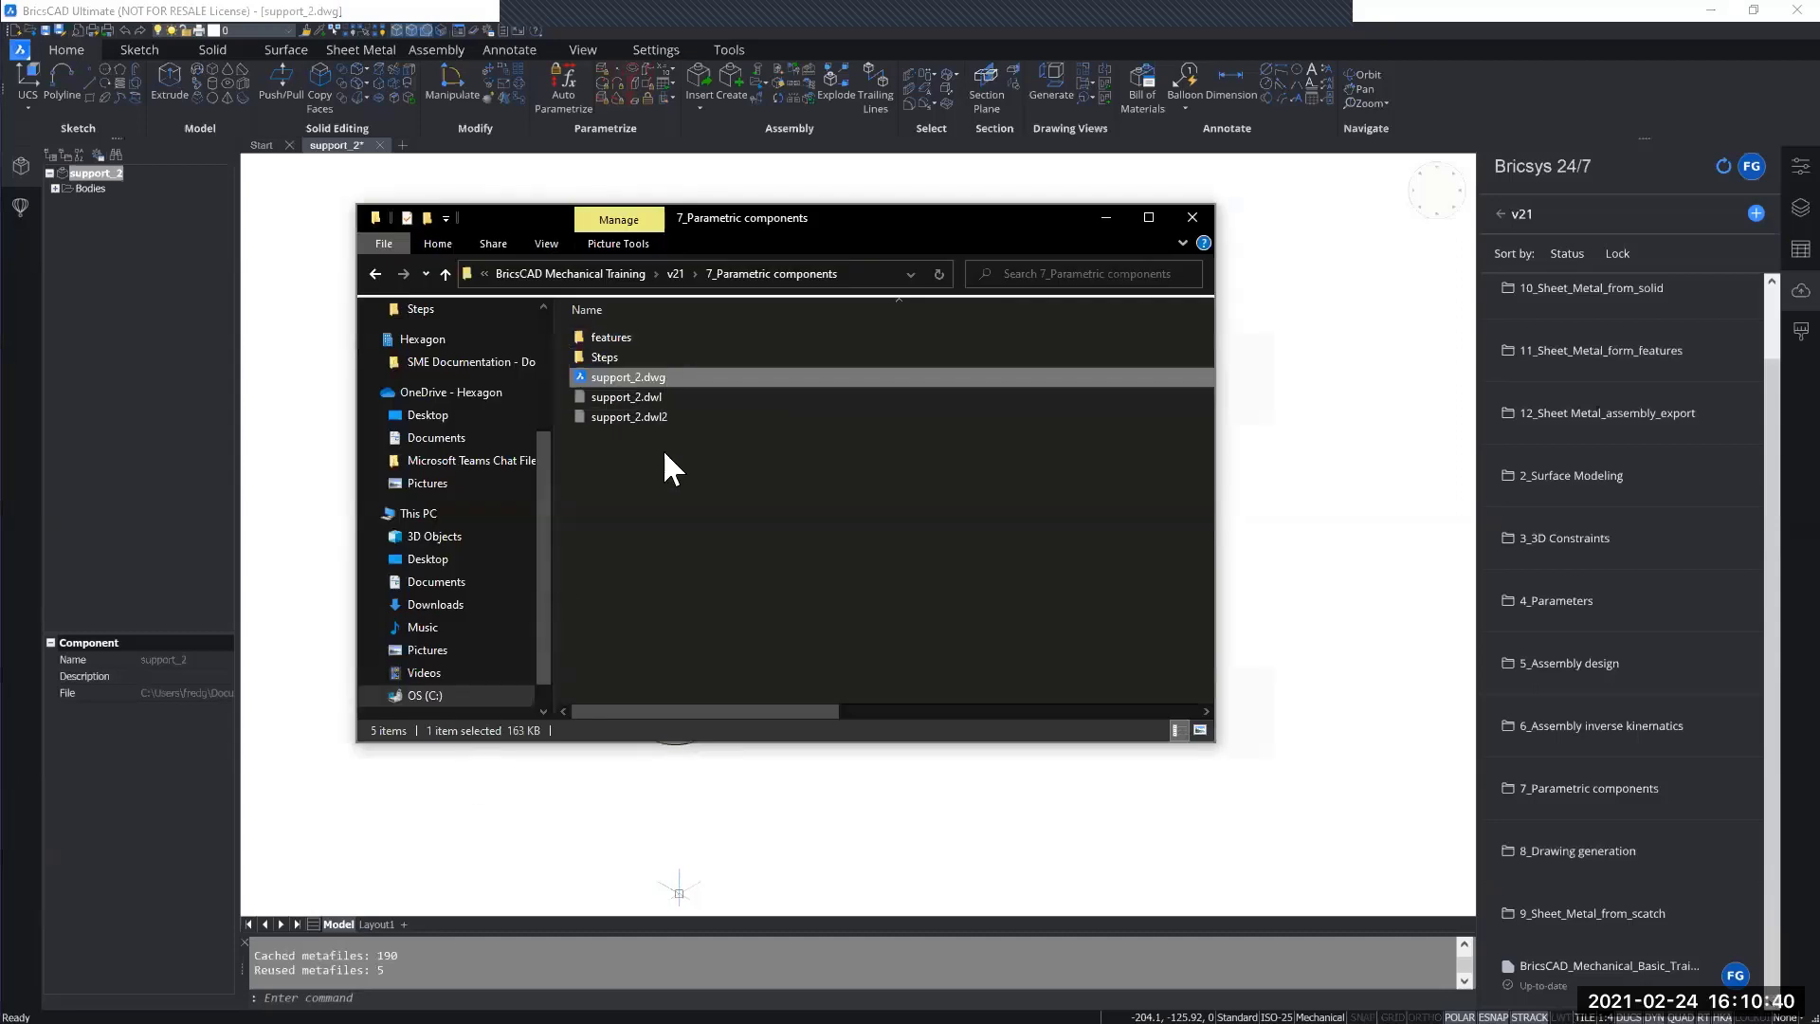
double_click(648, 338)
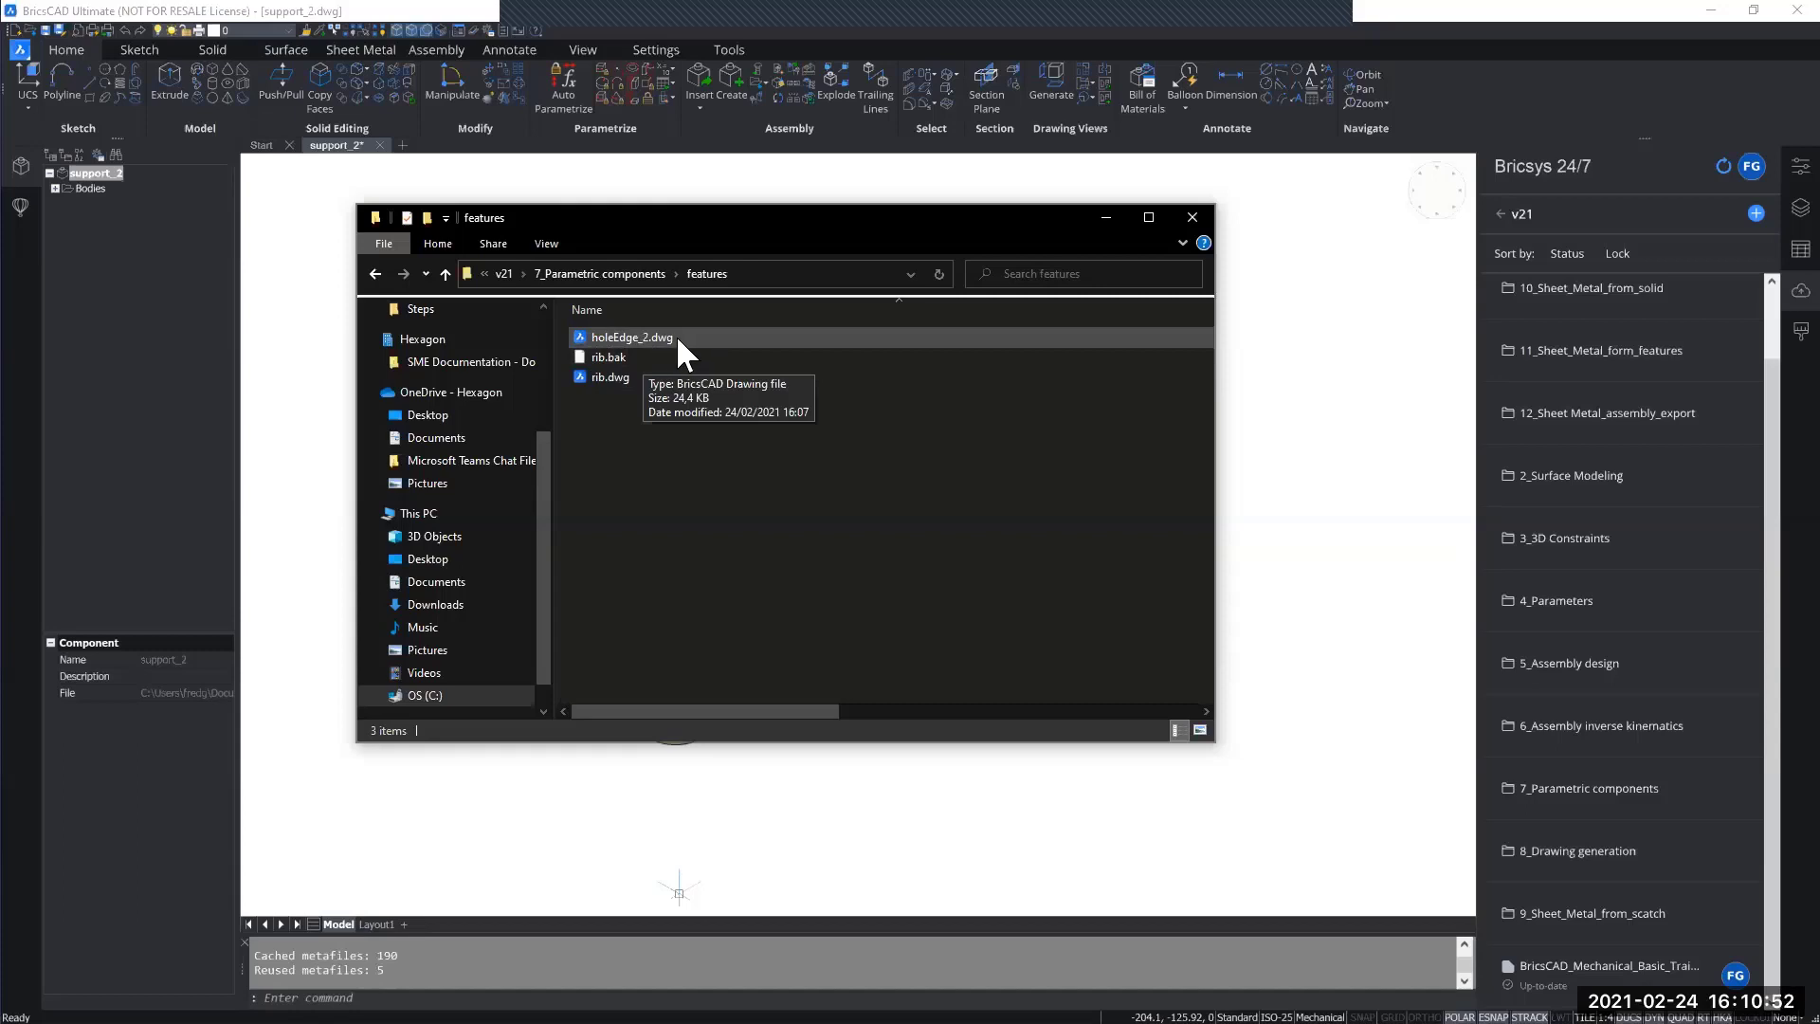
left_click(678, 338)
double_click(678, 339)
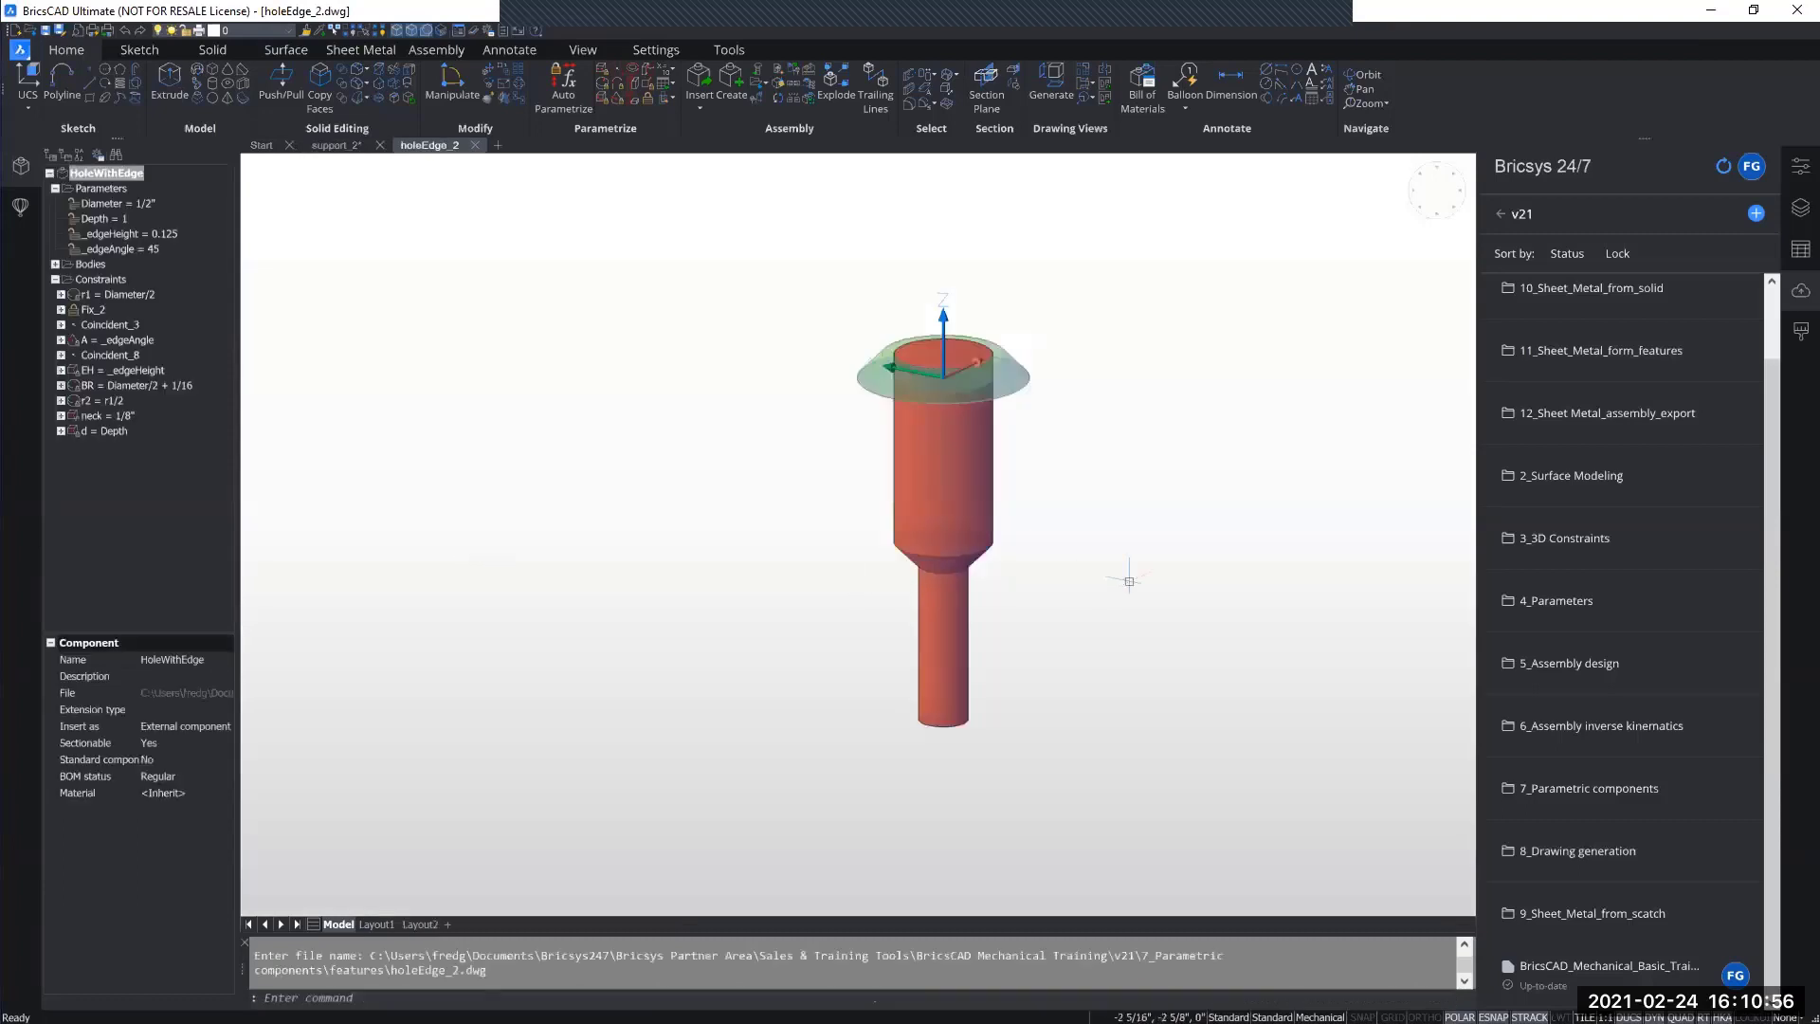
Examine the red stepped solid and the green conical edge of the hole component from several angles.
middle_click_drag(1141, 484, 1014, 519)
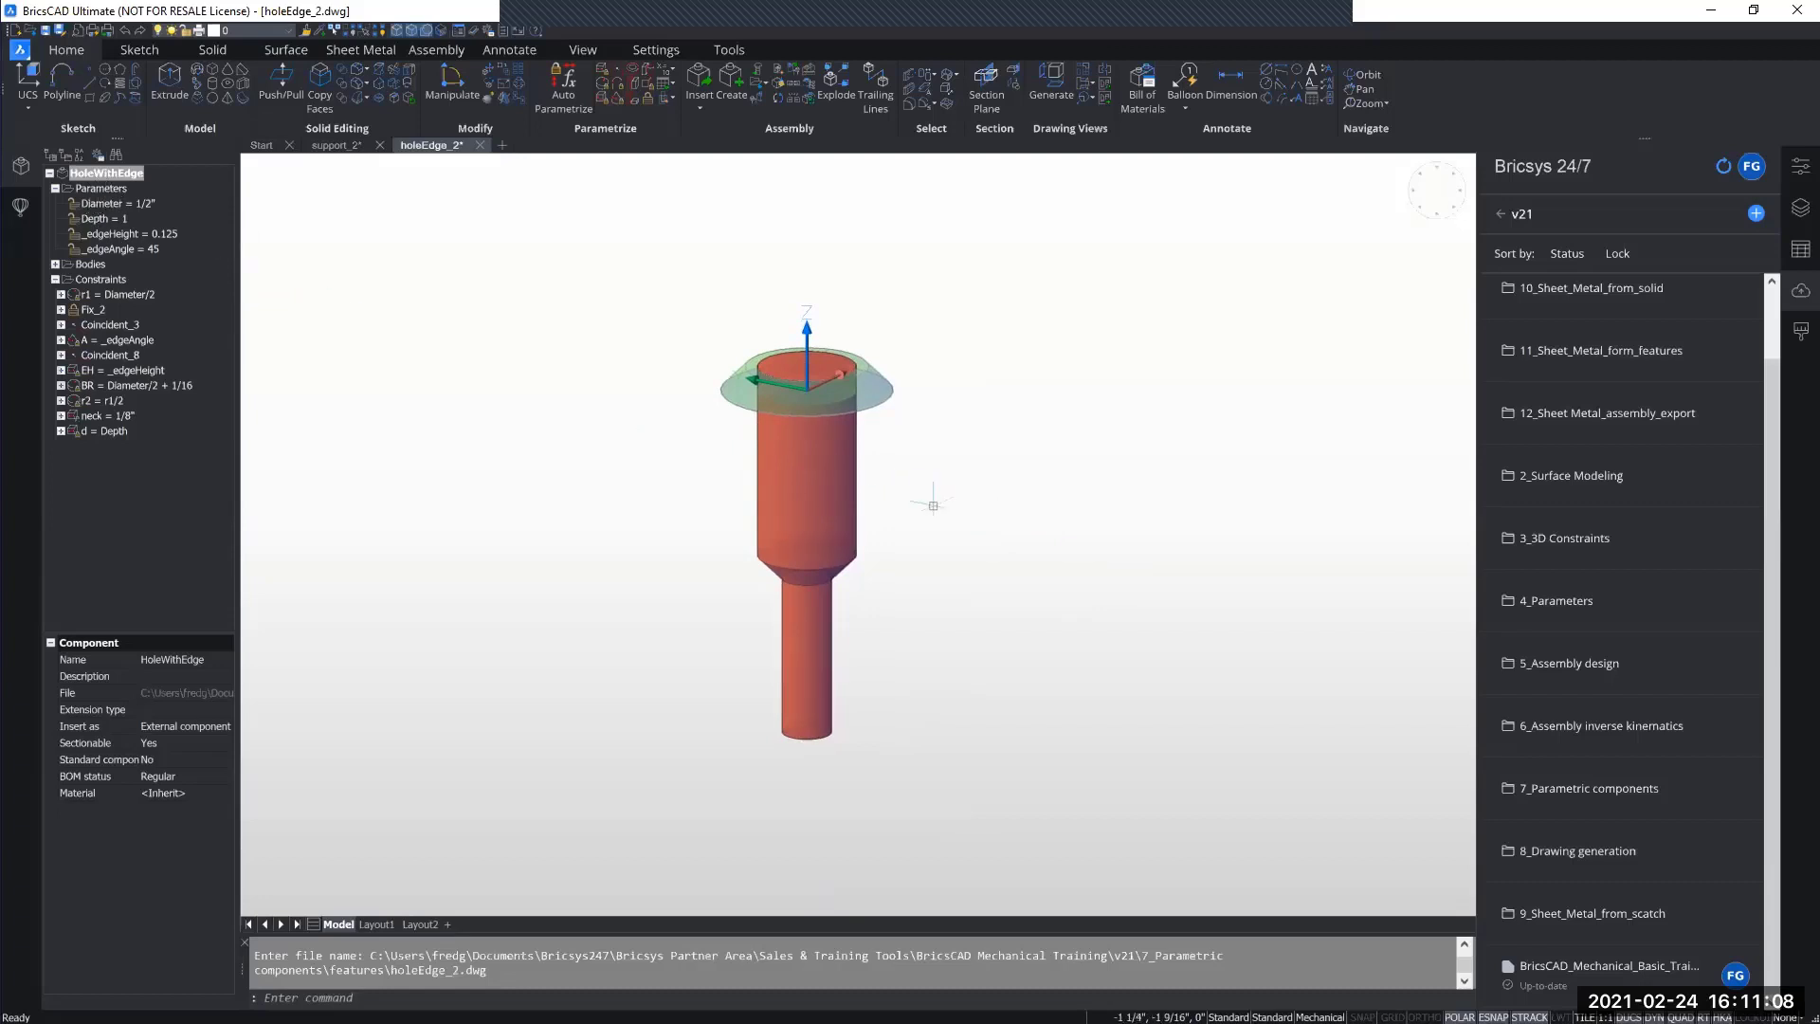
mouse_move(933, 506)
middle_mouse_down("shift")
mouse_move(933, 408)
mouse_move(905, 527)
middle_mouse_up("shift")
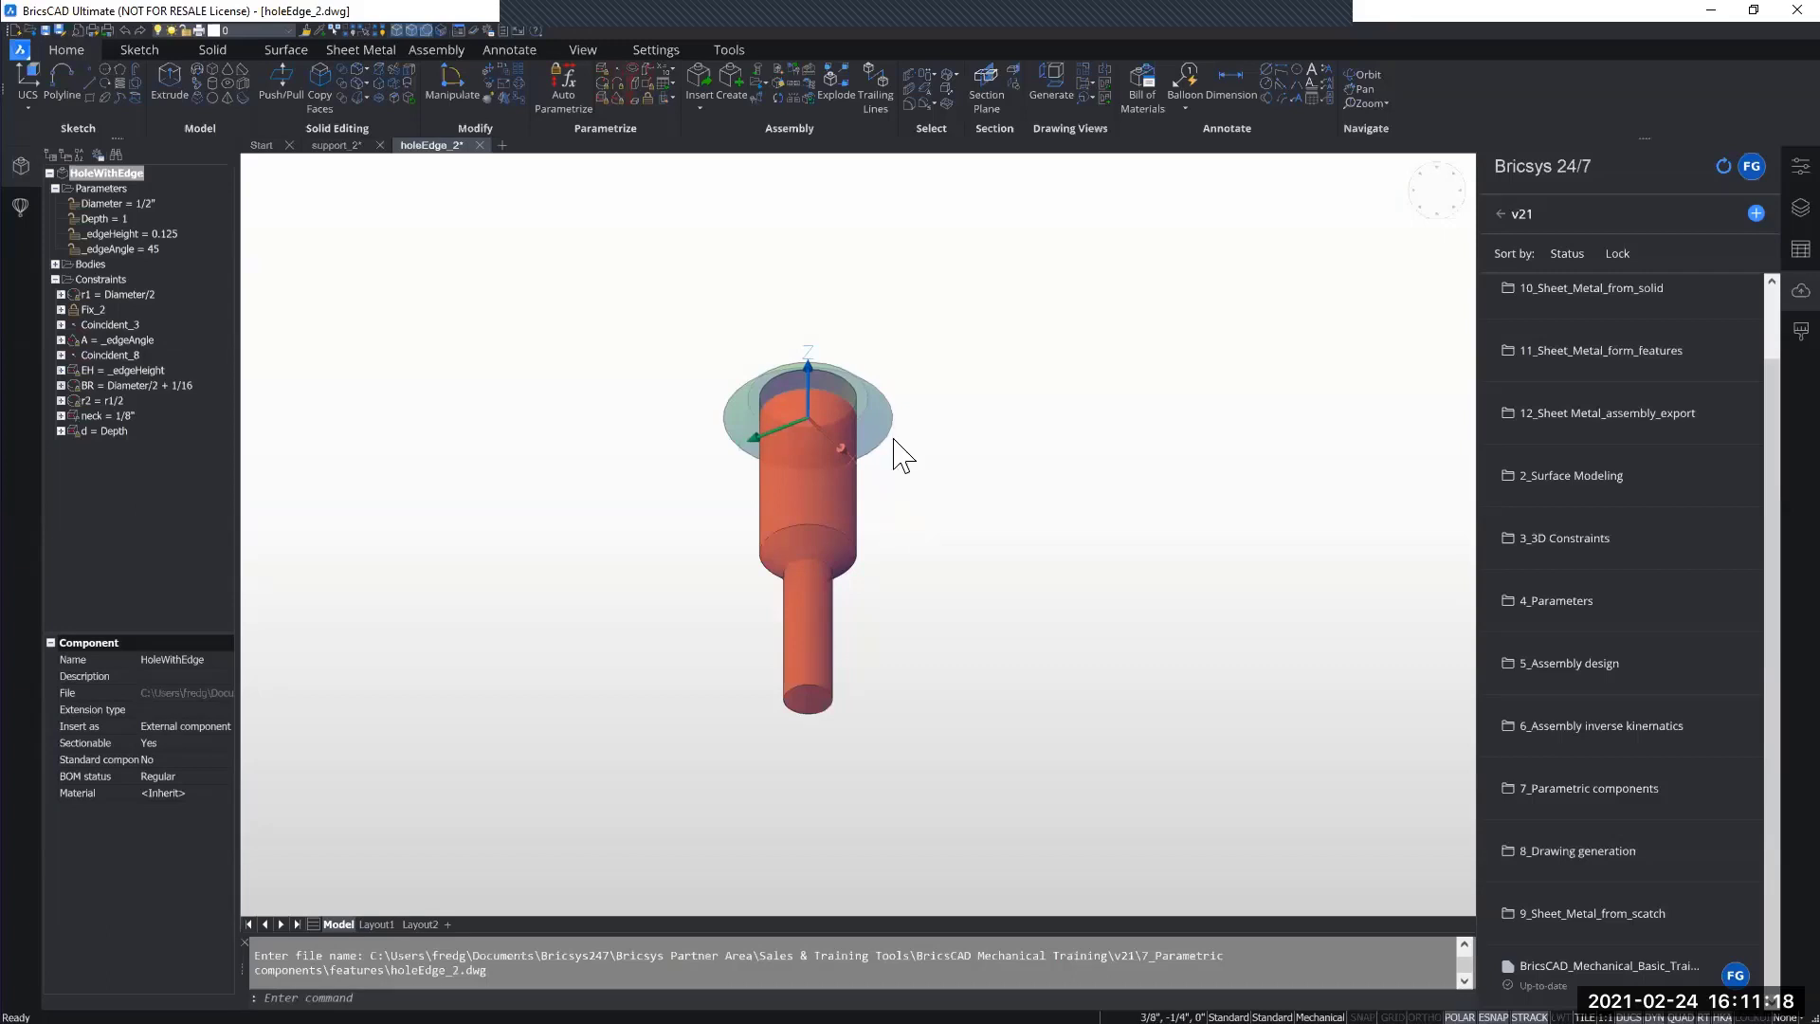
middle_click_drag(893, 439, 910, 447, "shift")
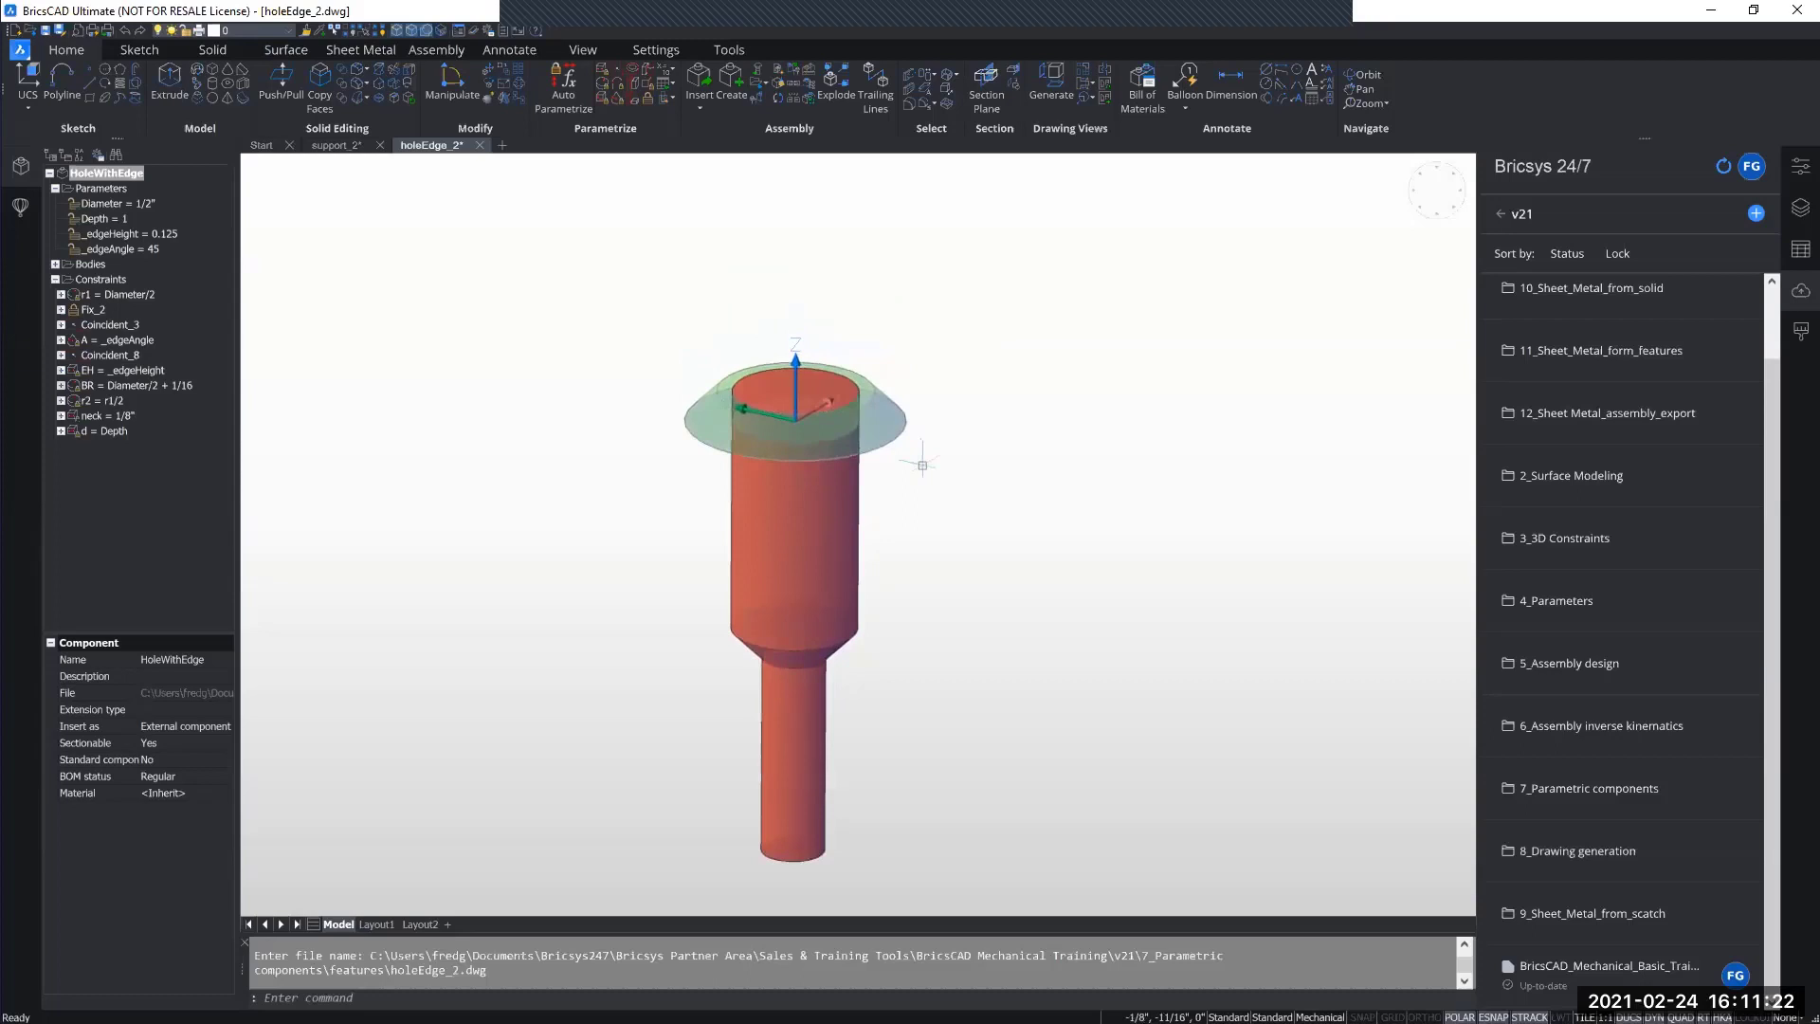
scroll(924, 427, "up", 2)
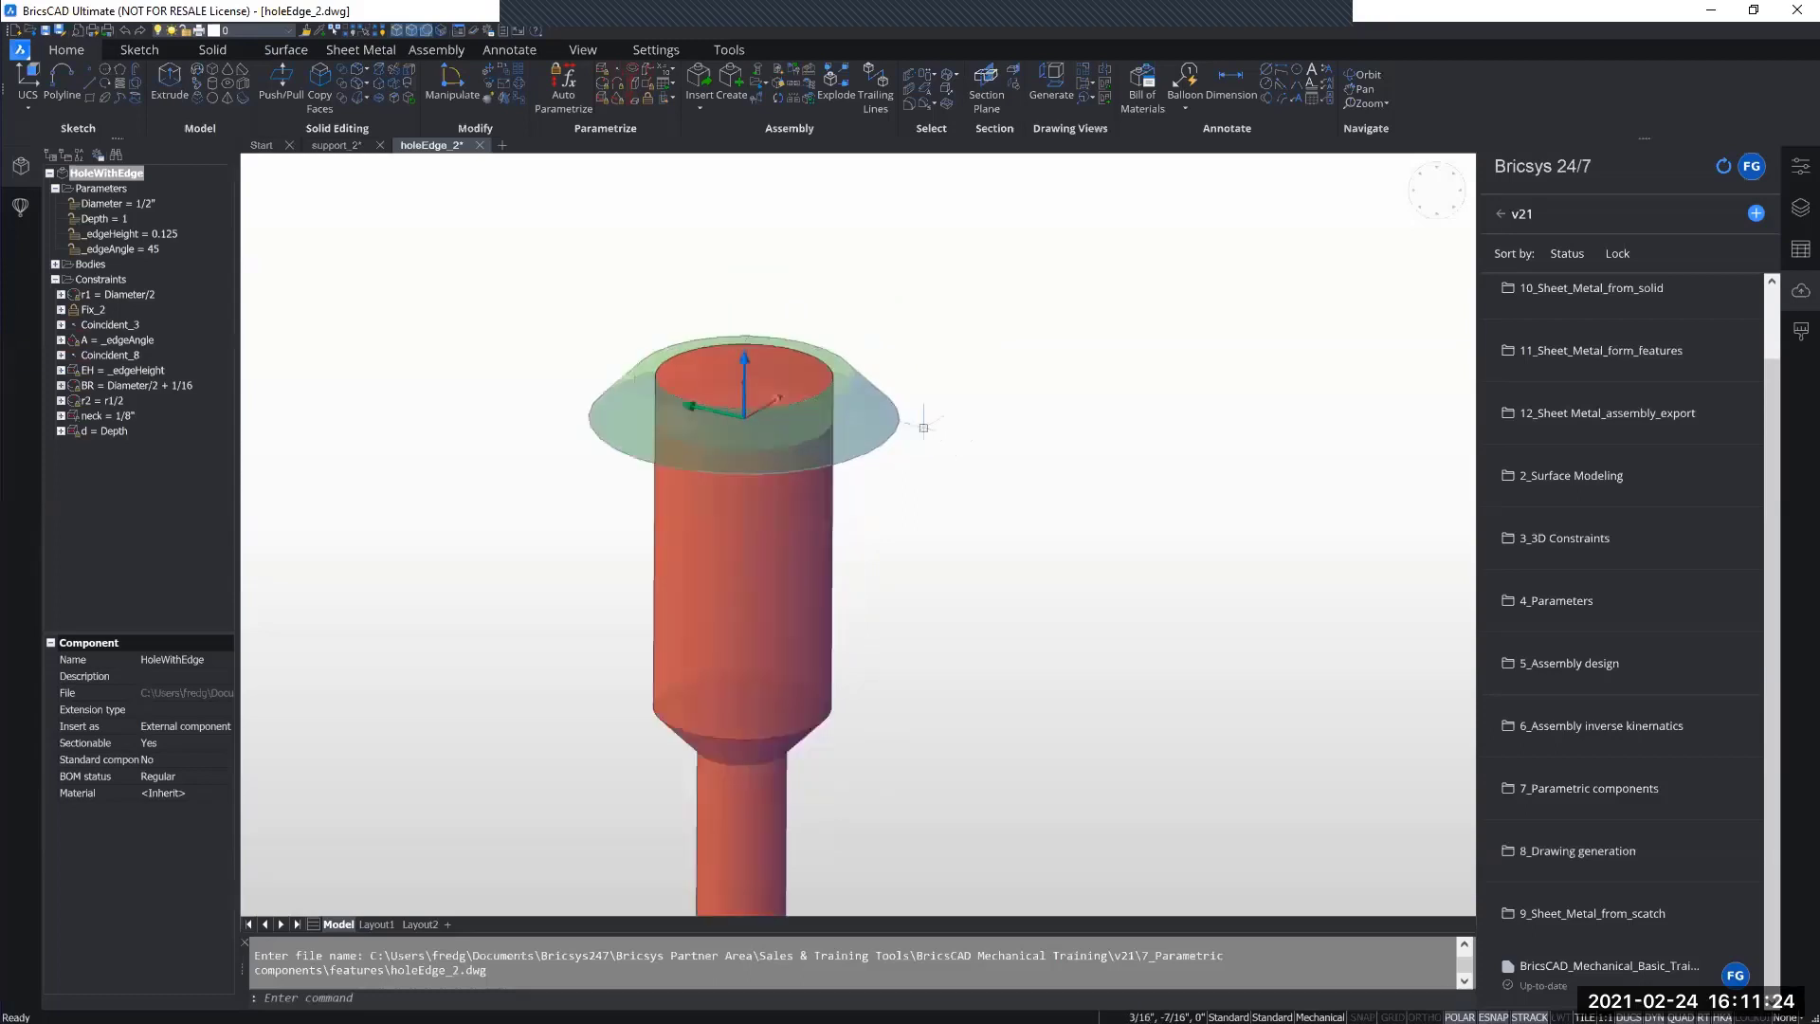
middle_click_drag(984, 478, 1007, 508)
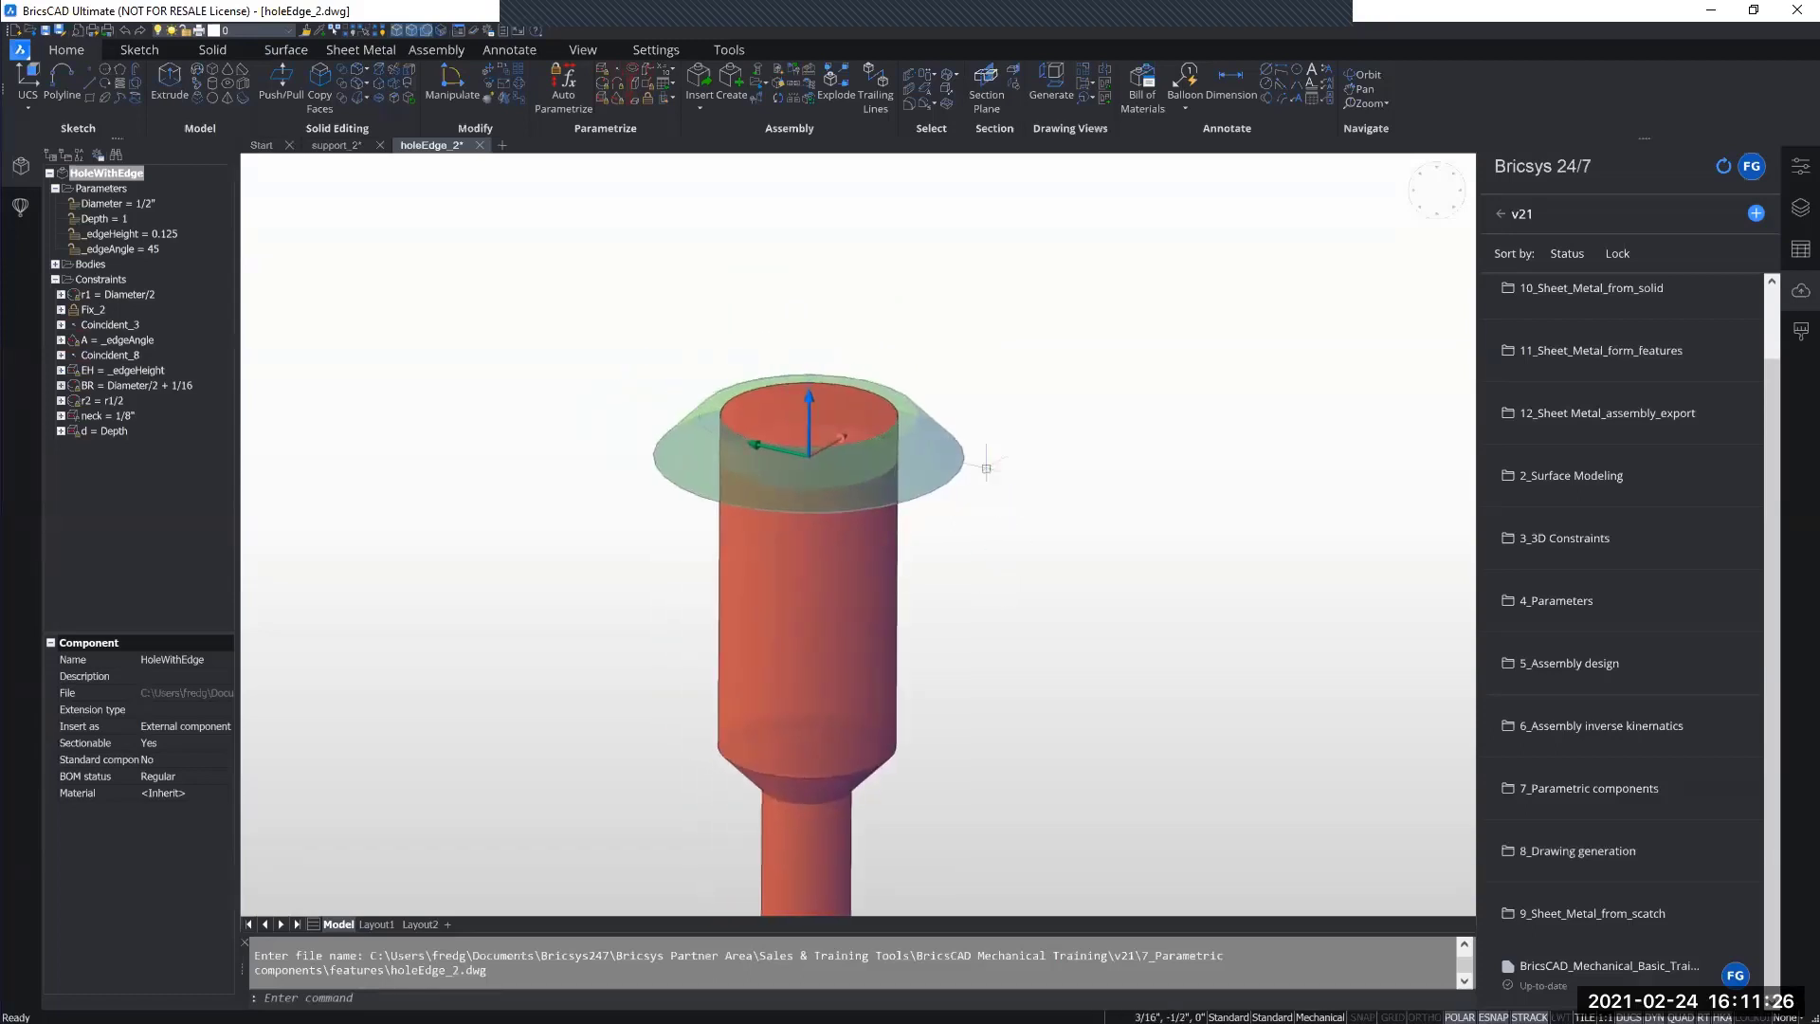
key("Tab")
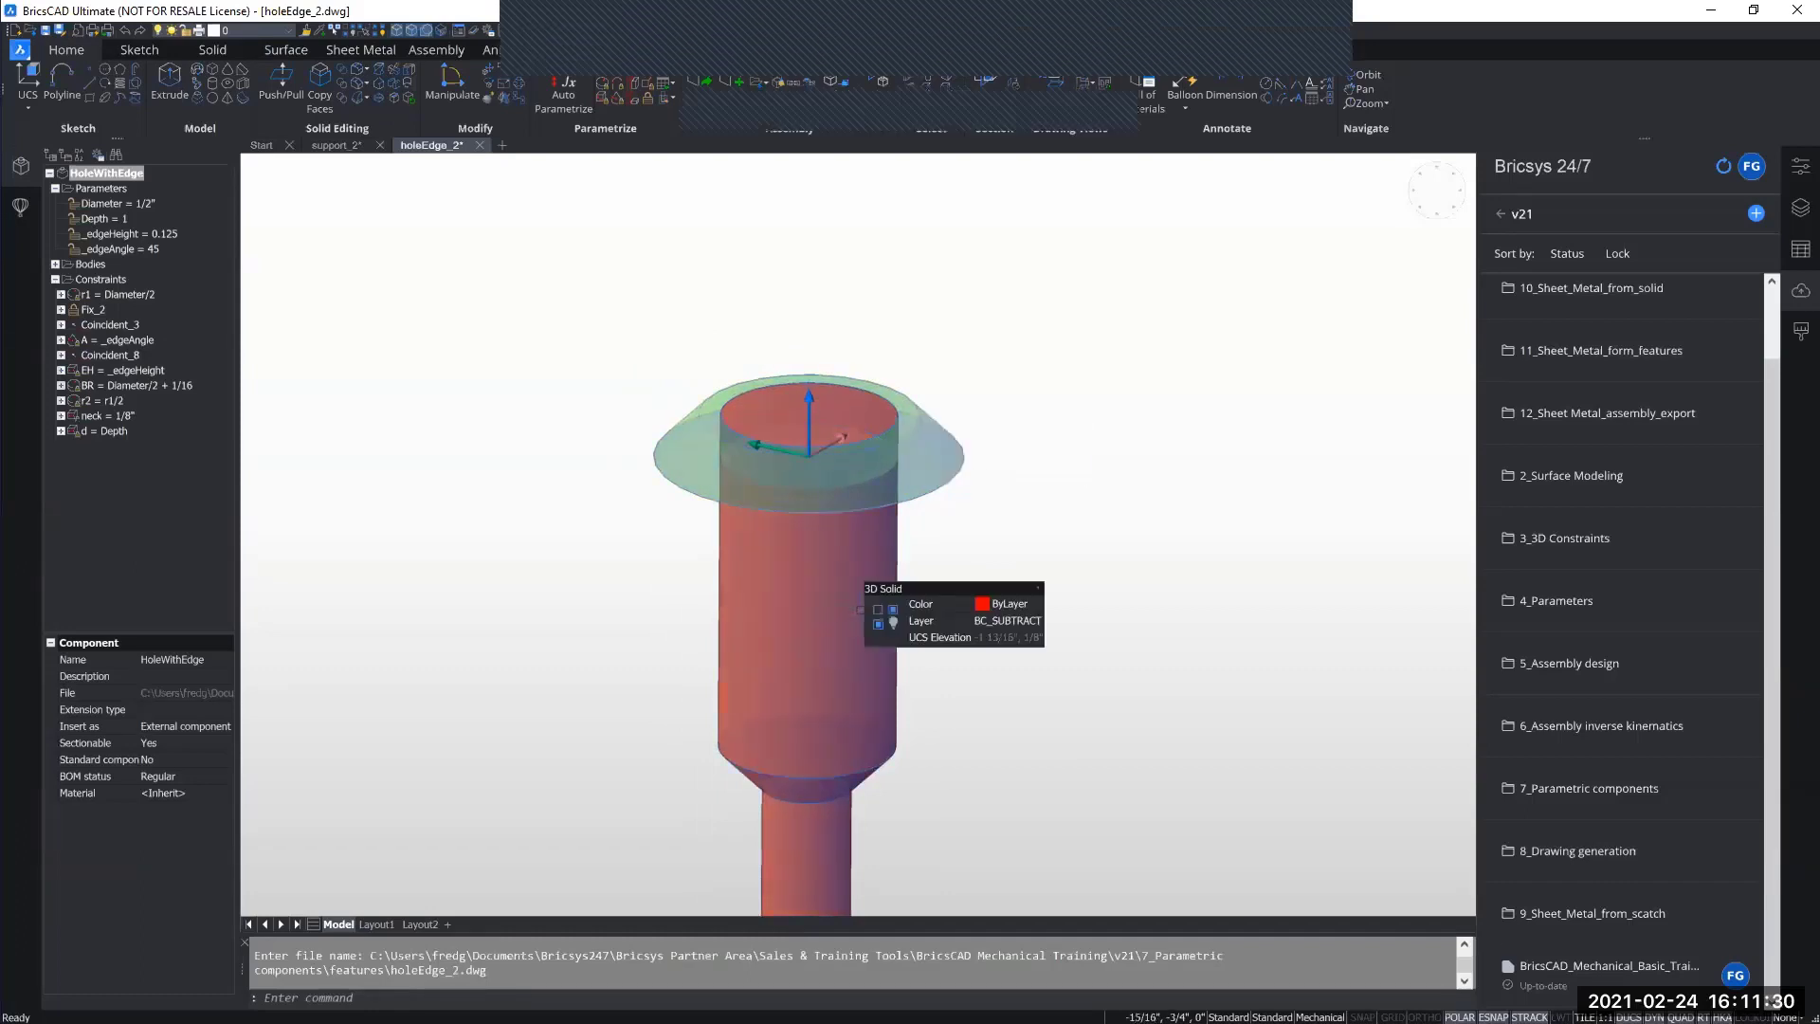
middle_click_drag(1007, 559, 992, 555)
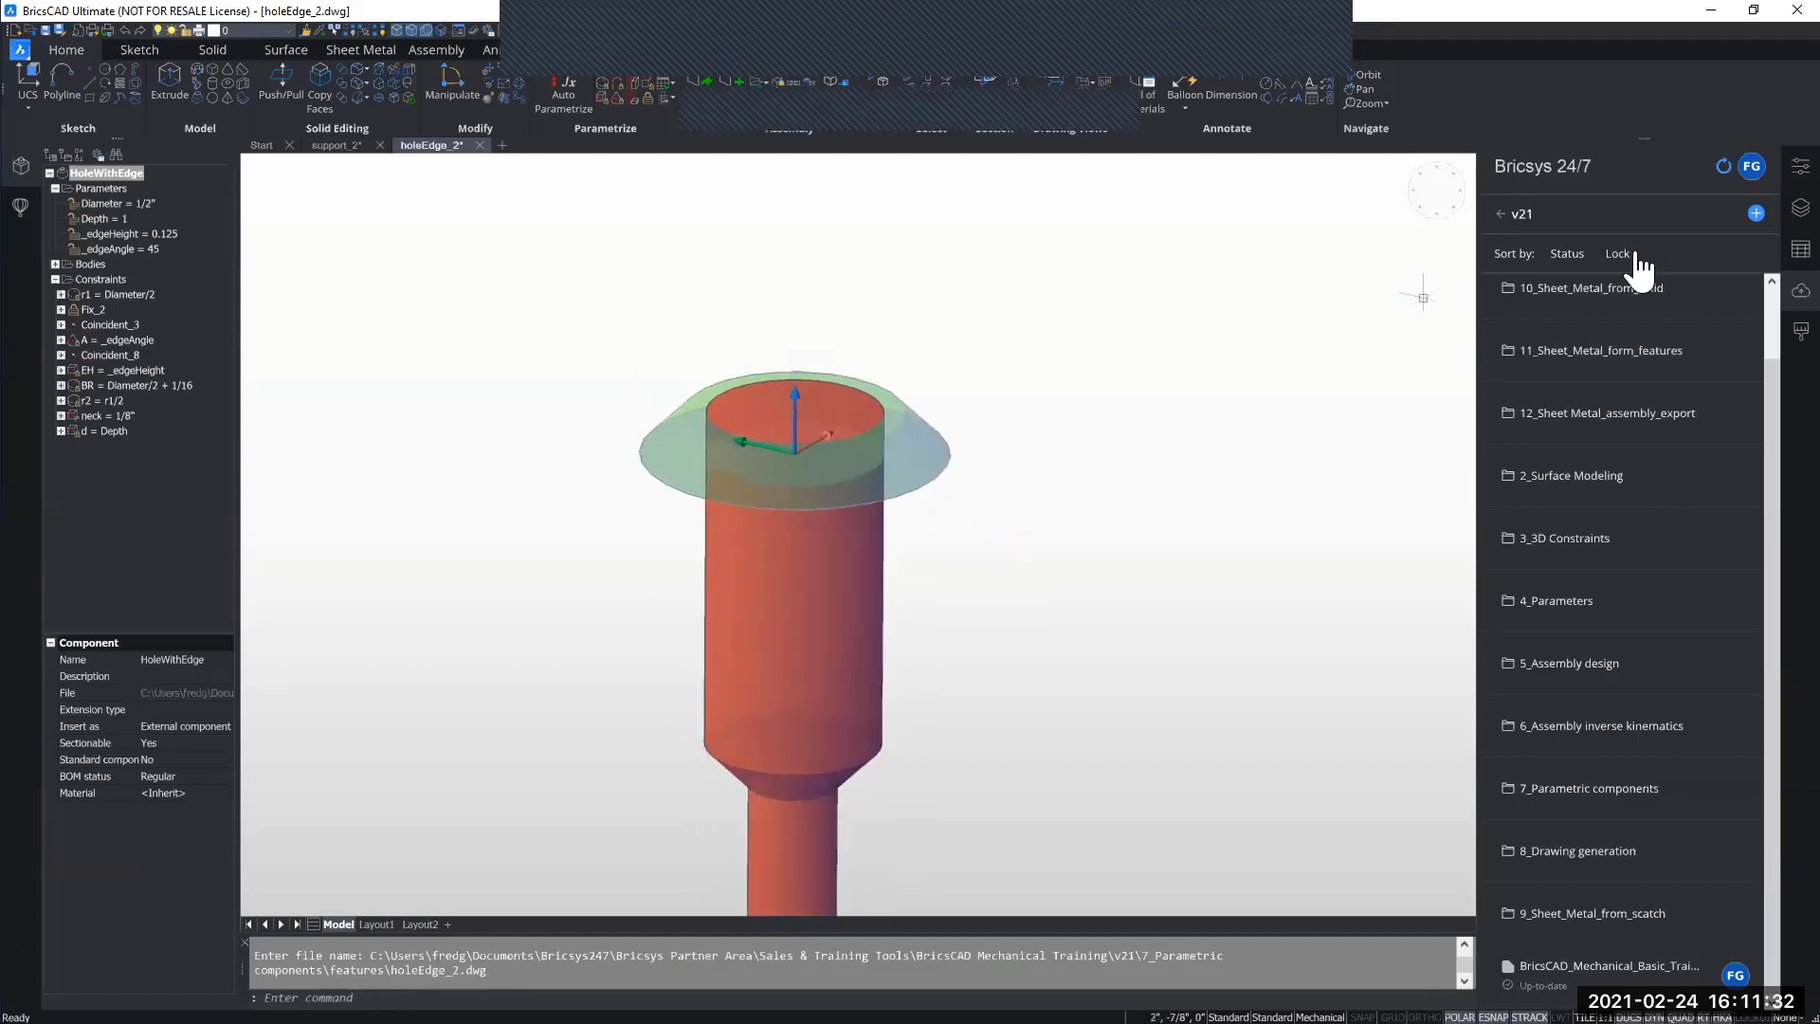
Show the drawing's layers and compare the BC_SUBTRACT and BC_UNITE layers with the solids in the component.
left_click(1800, 207)
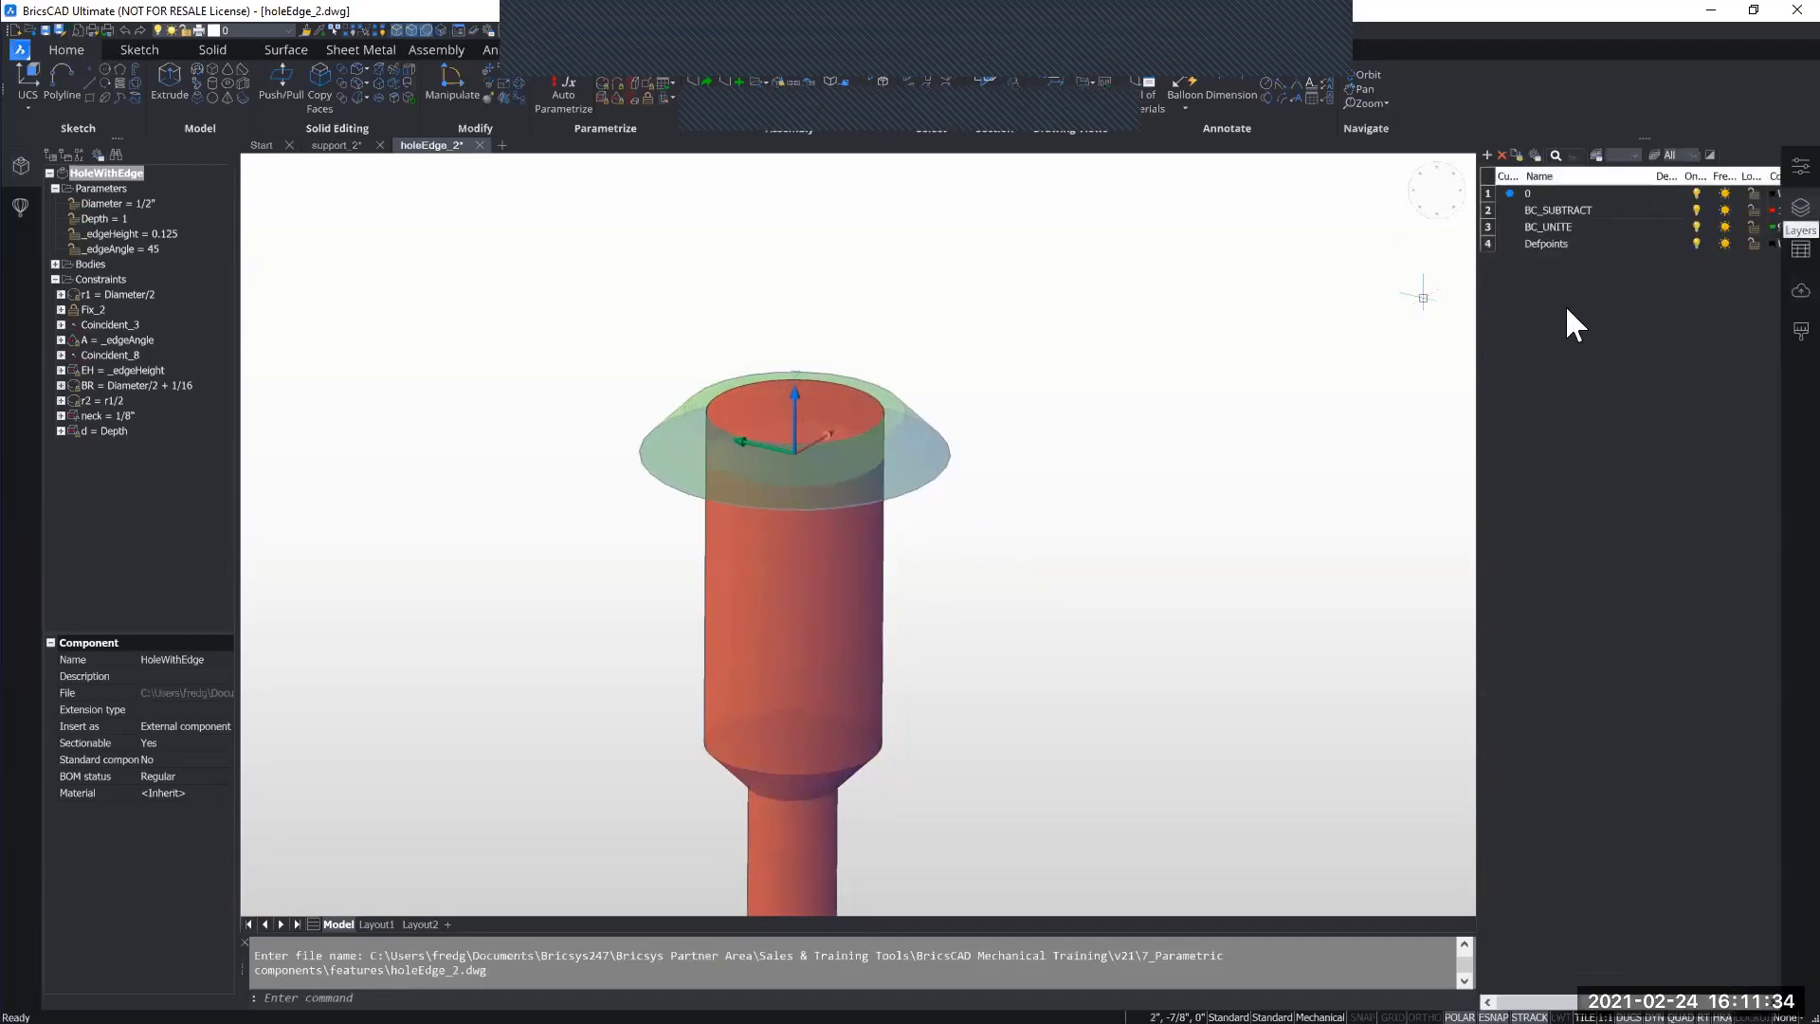
left_click_drag(1477, 400, 1363, 398)
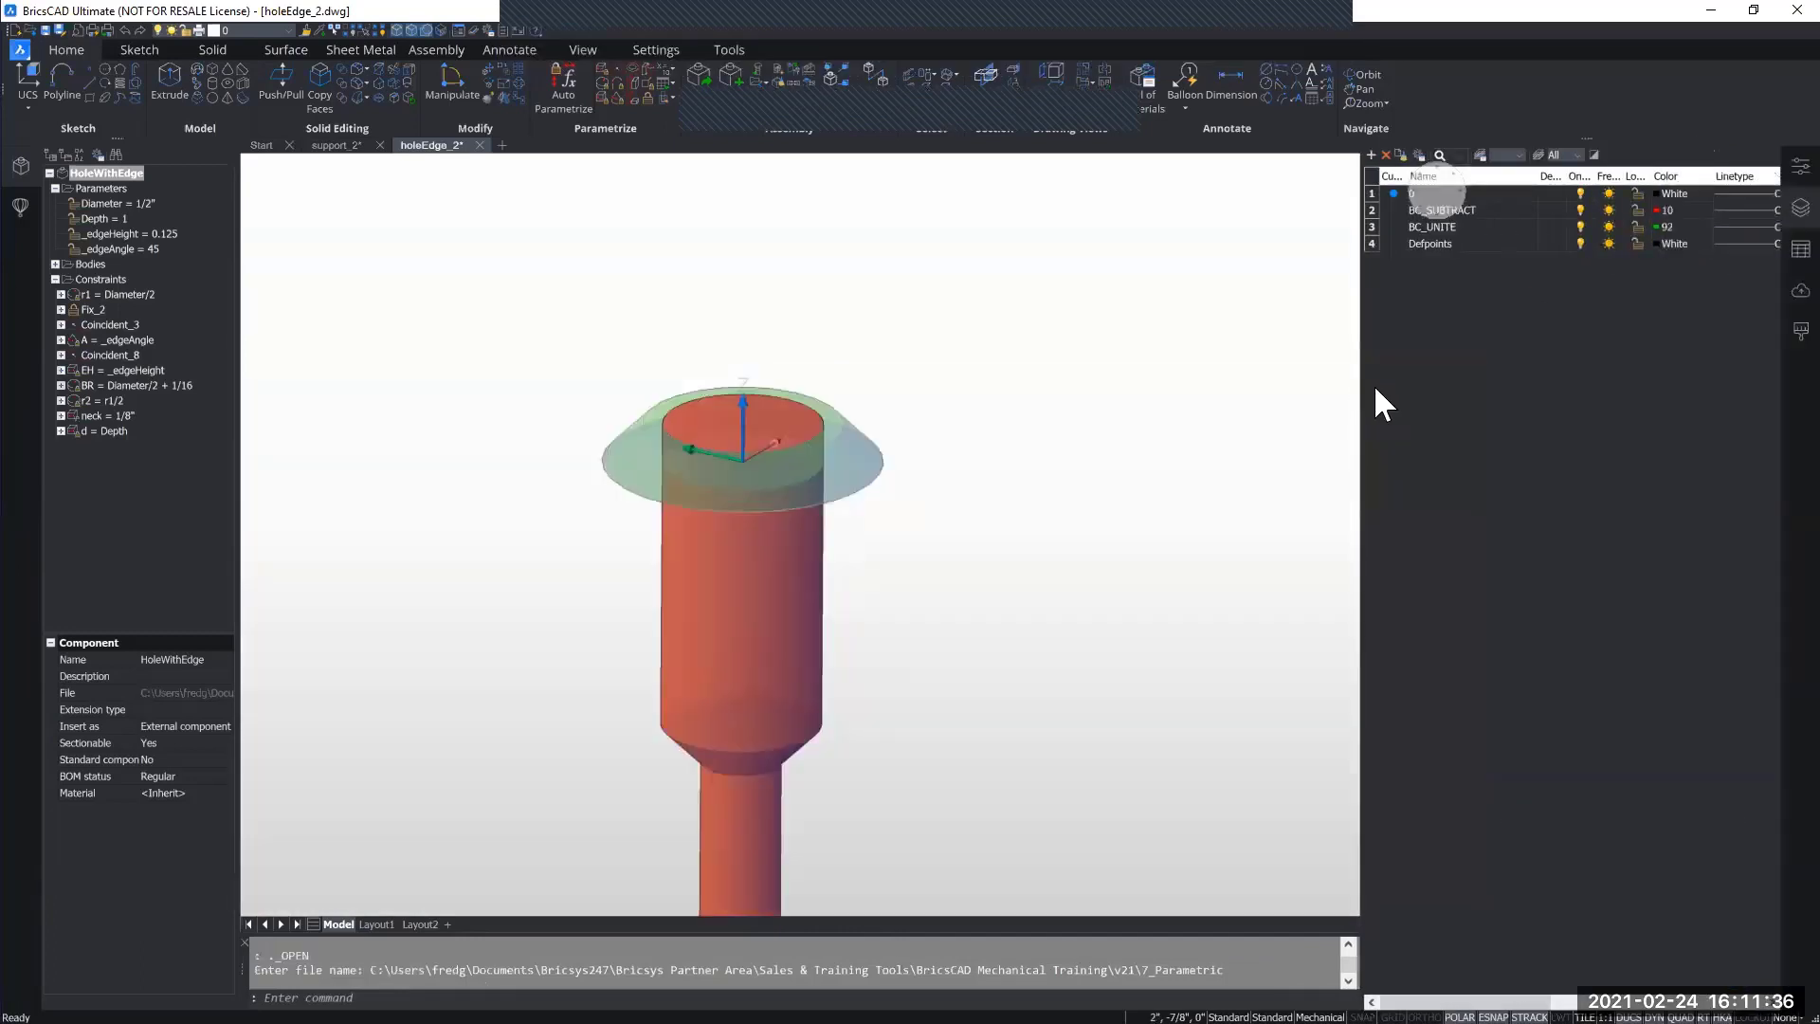
left_click(1482, 211)
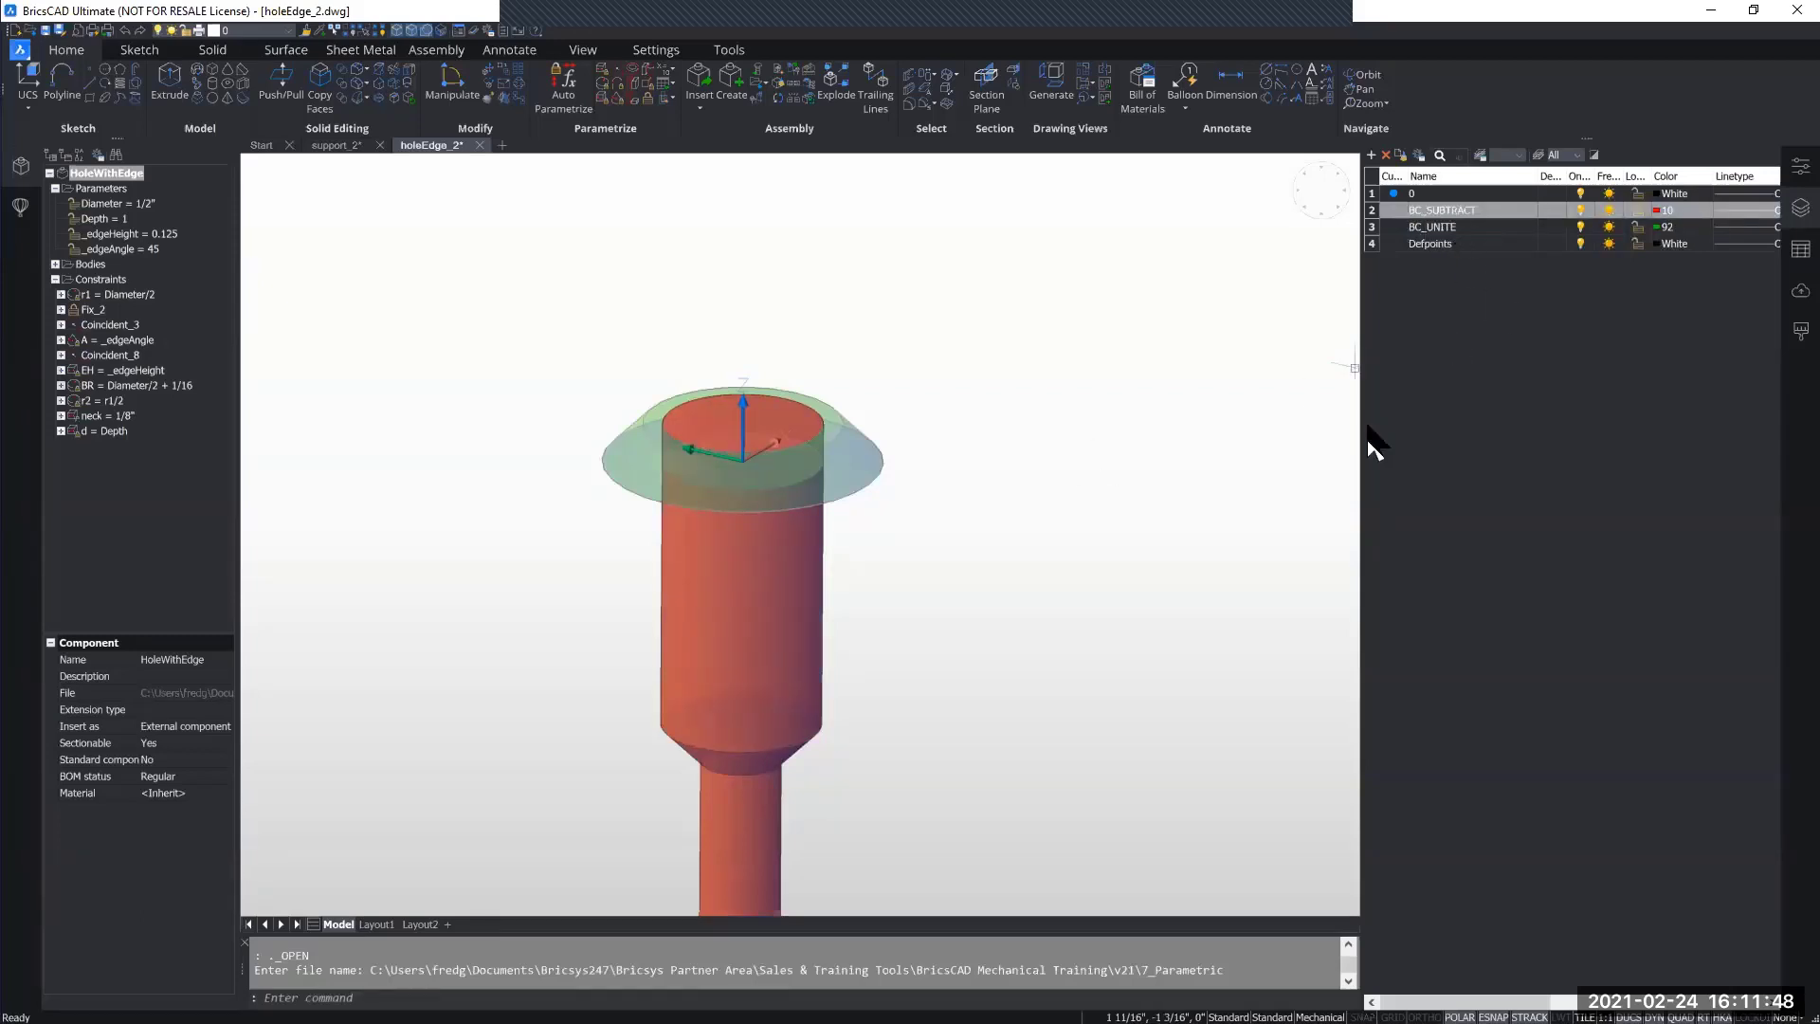
mouse_move(747, 683)
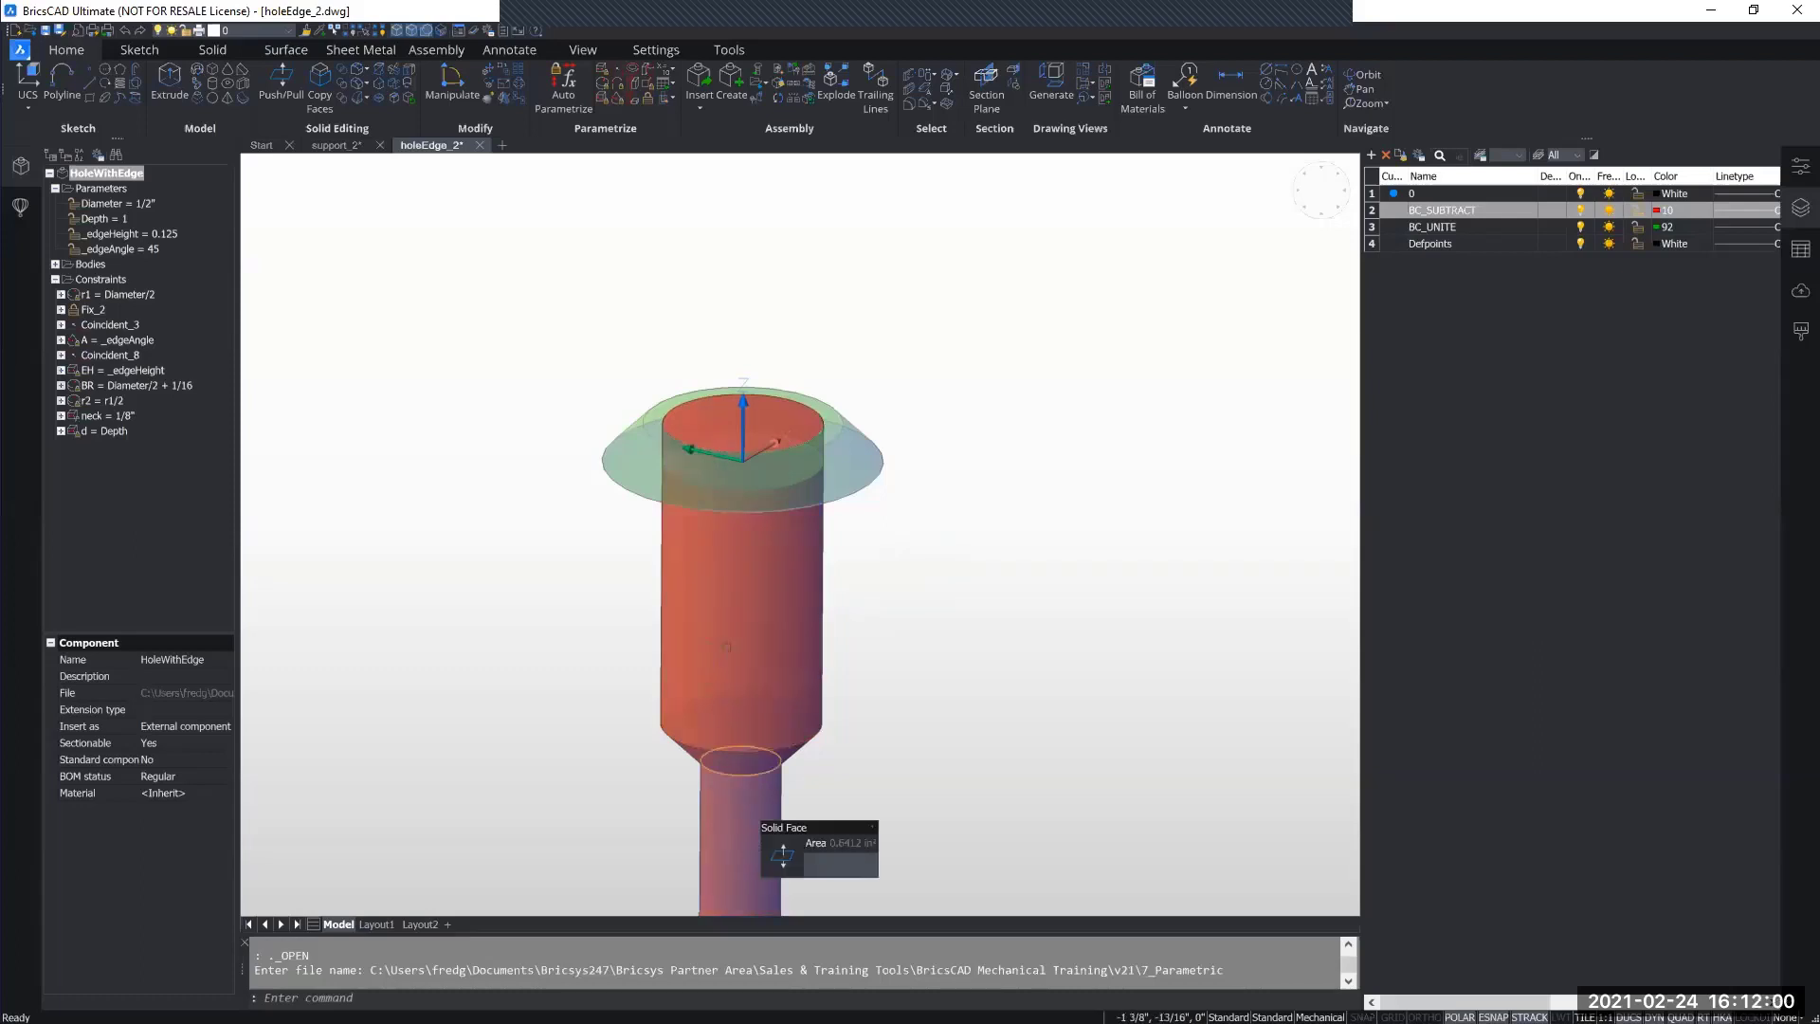
mouse_move(723, 644)
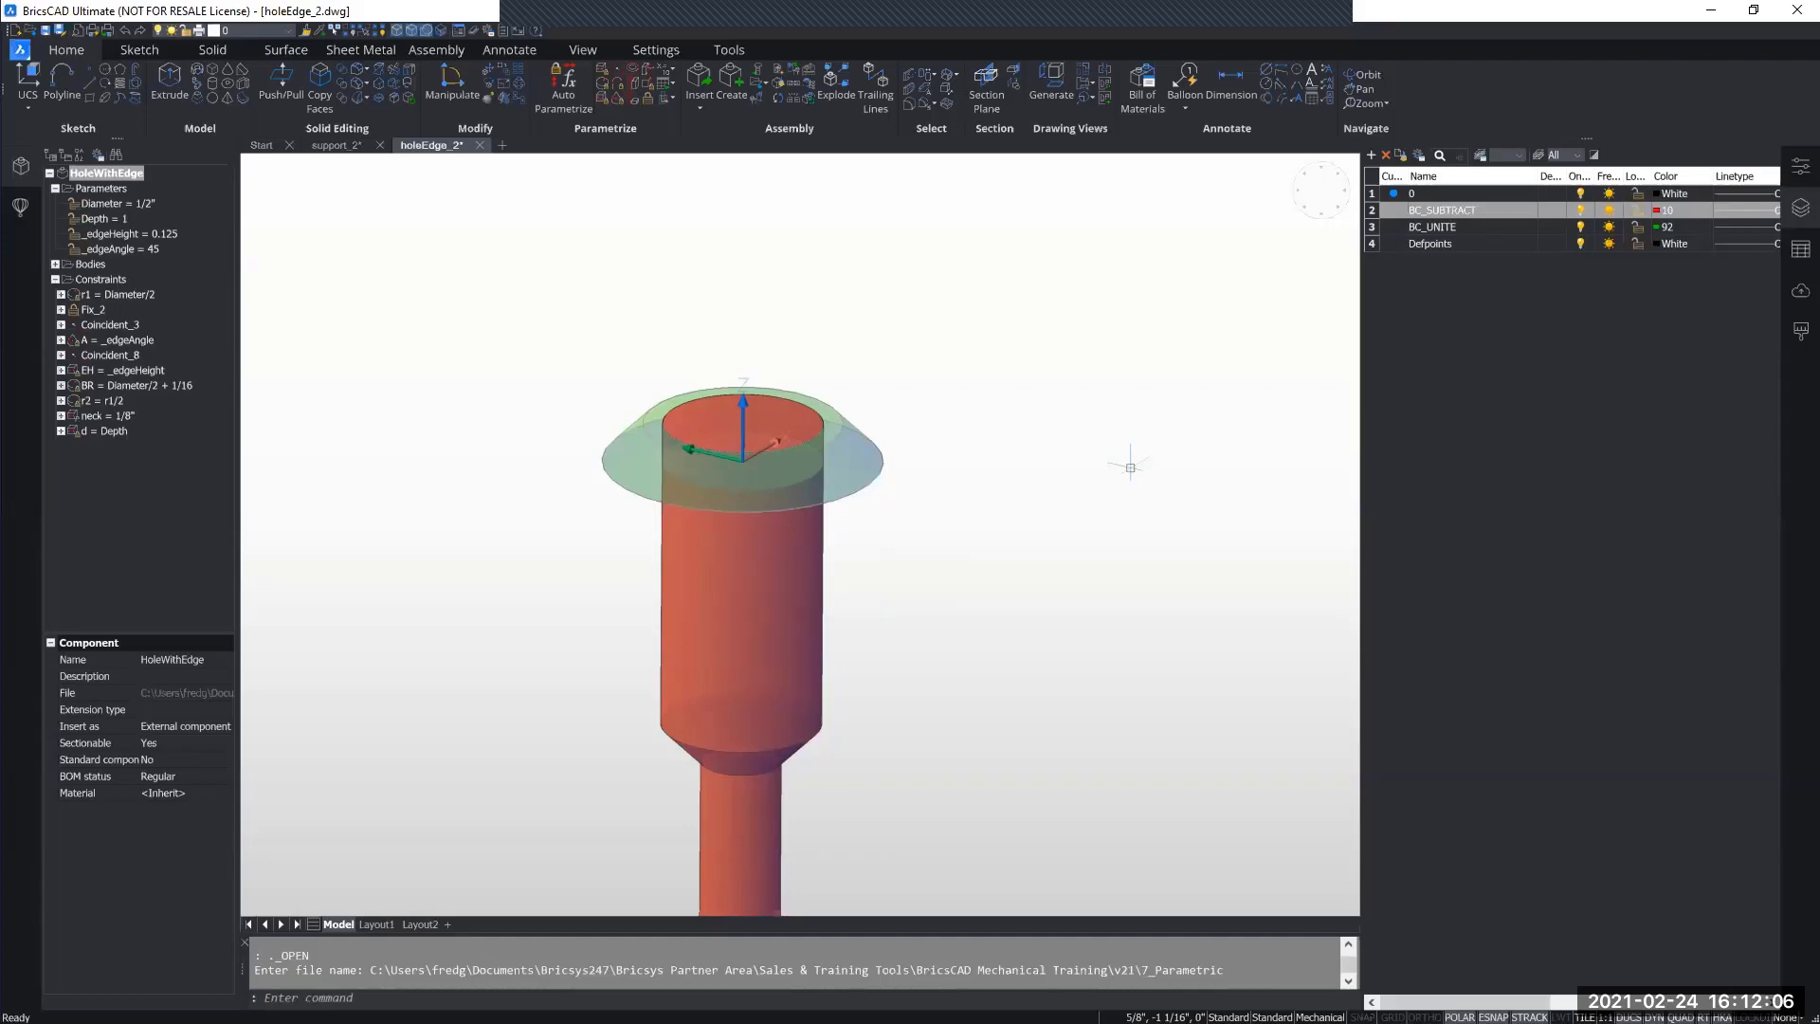
left_click(1453, 228)
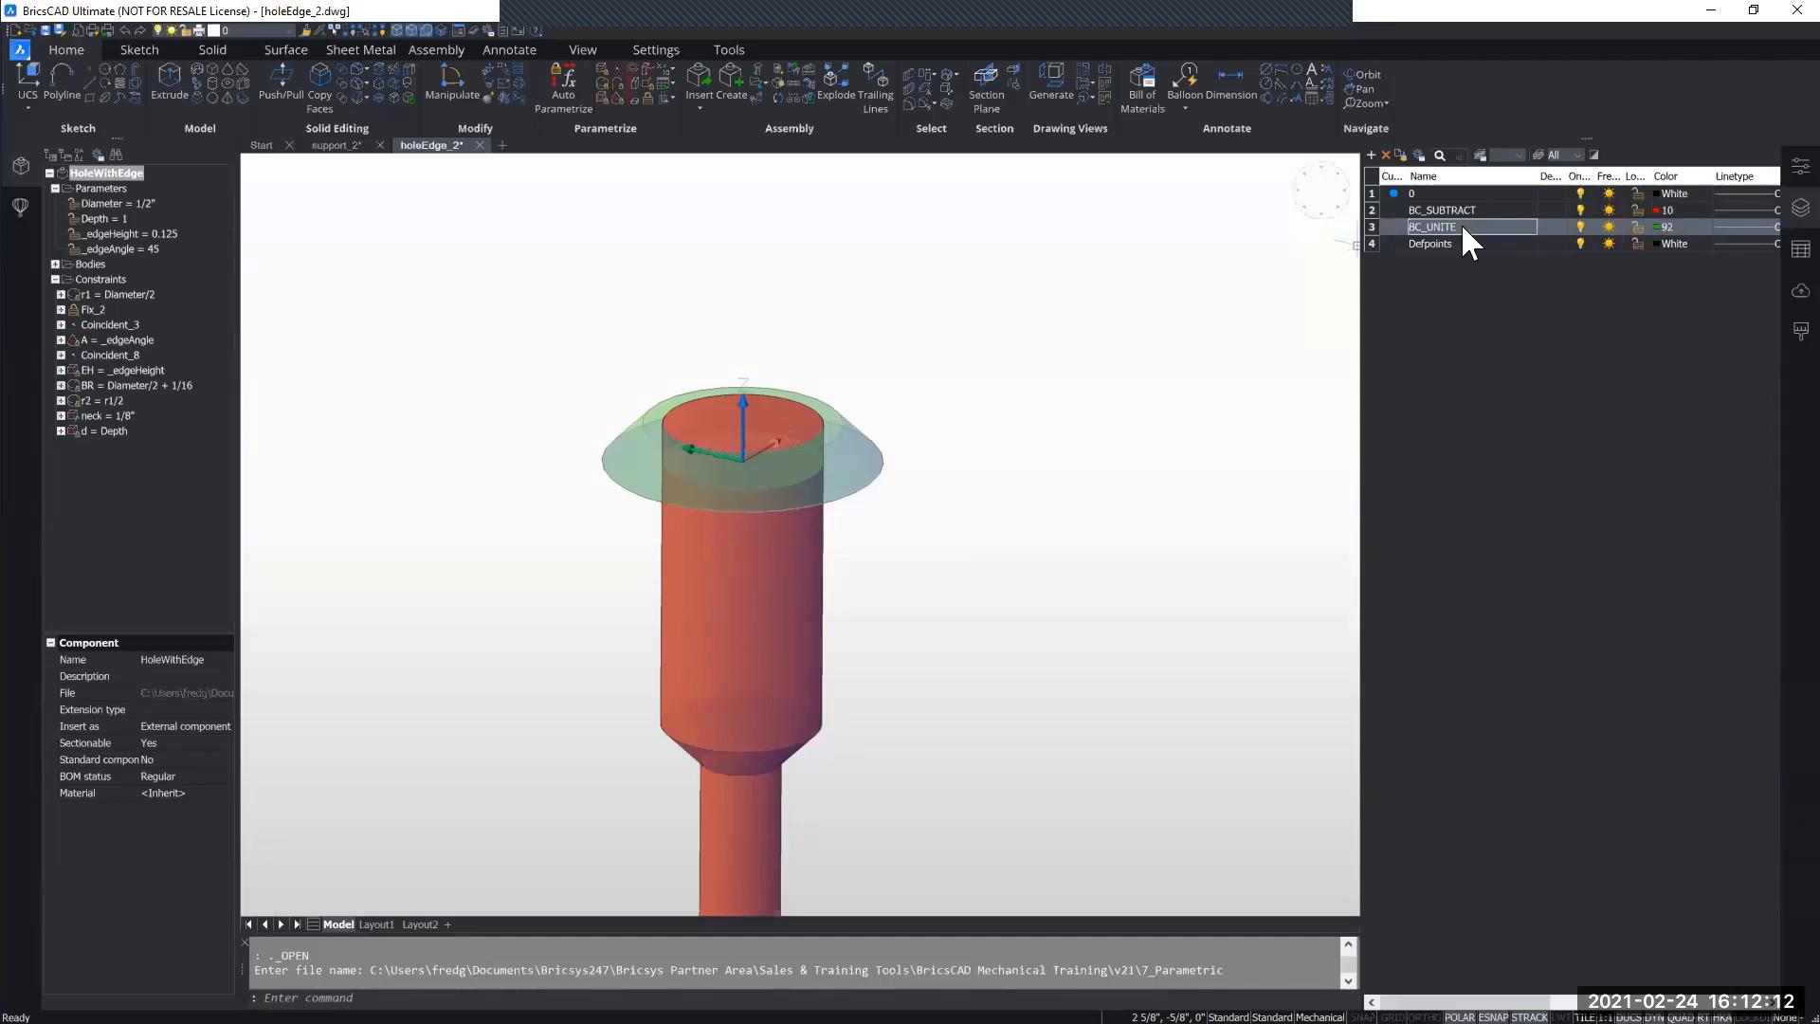
mouse_move(876, 456)
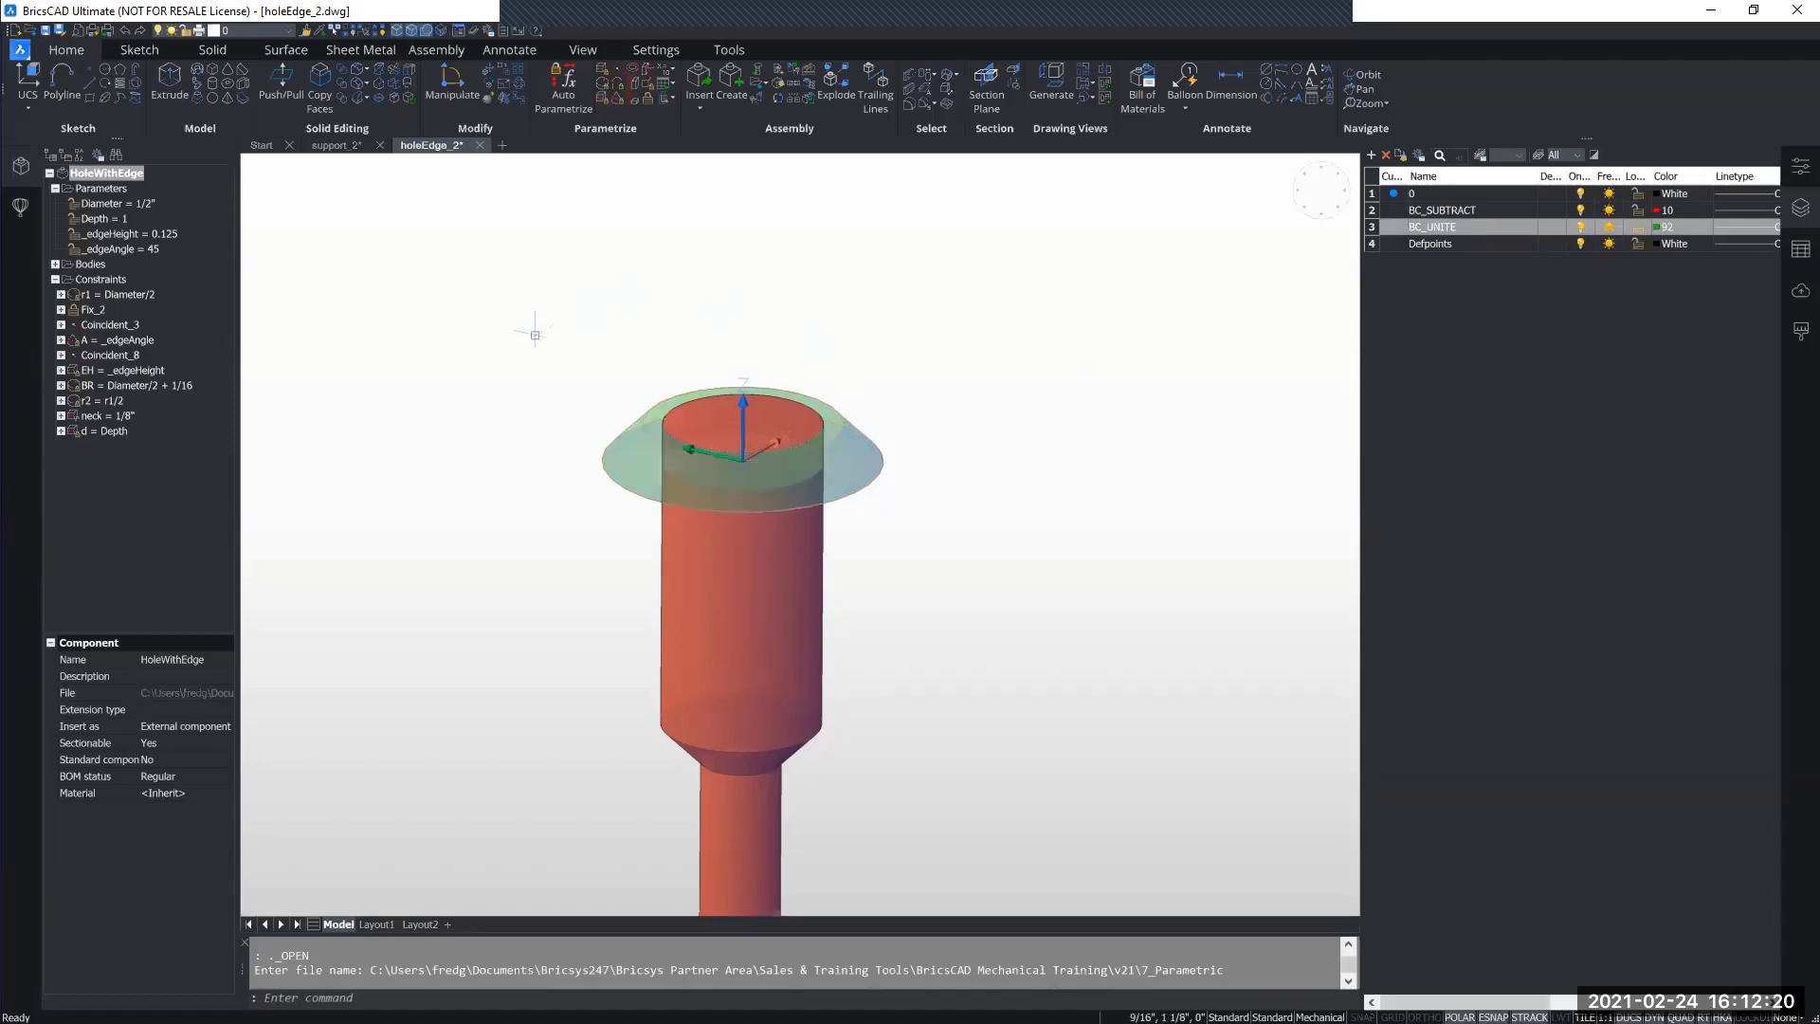
middle_click_drag(560, 568, 599, 474)
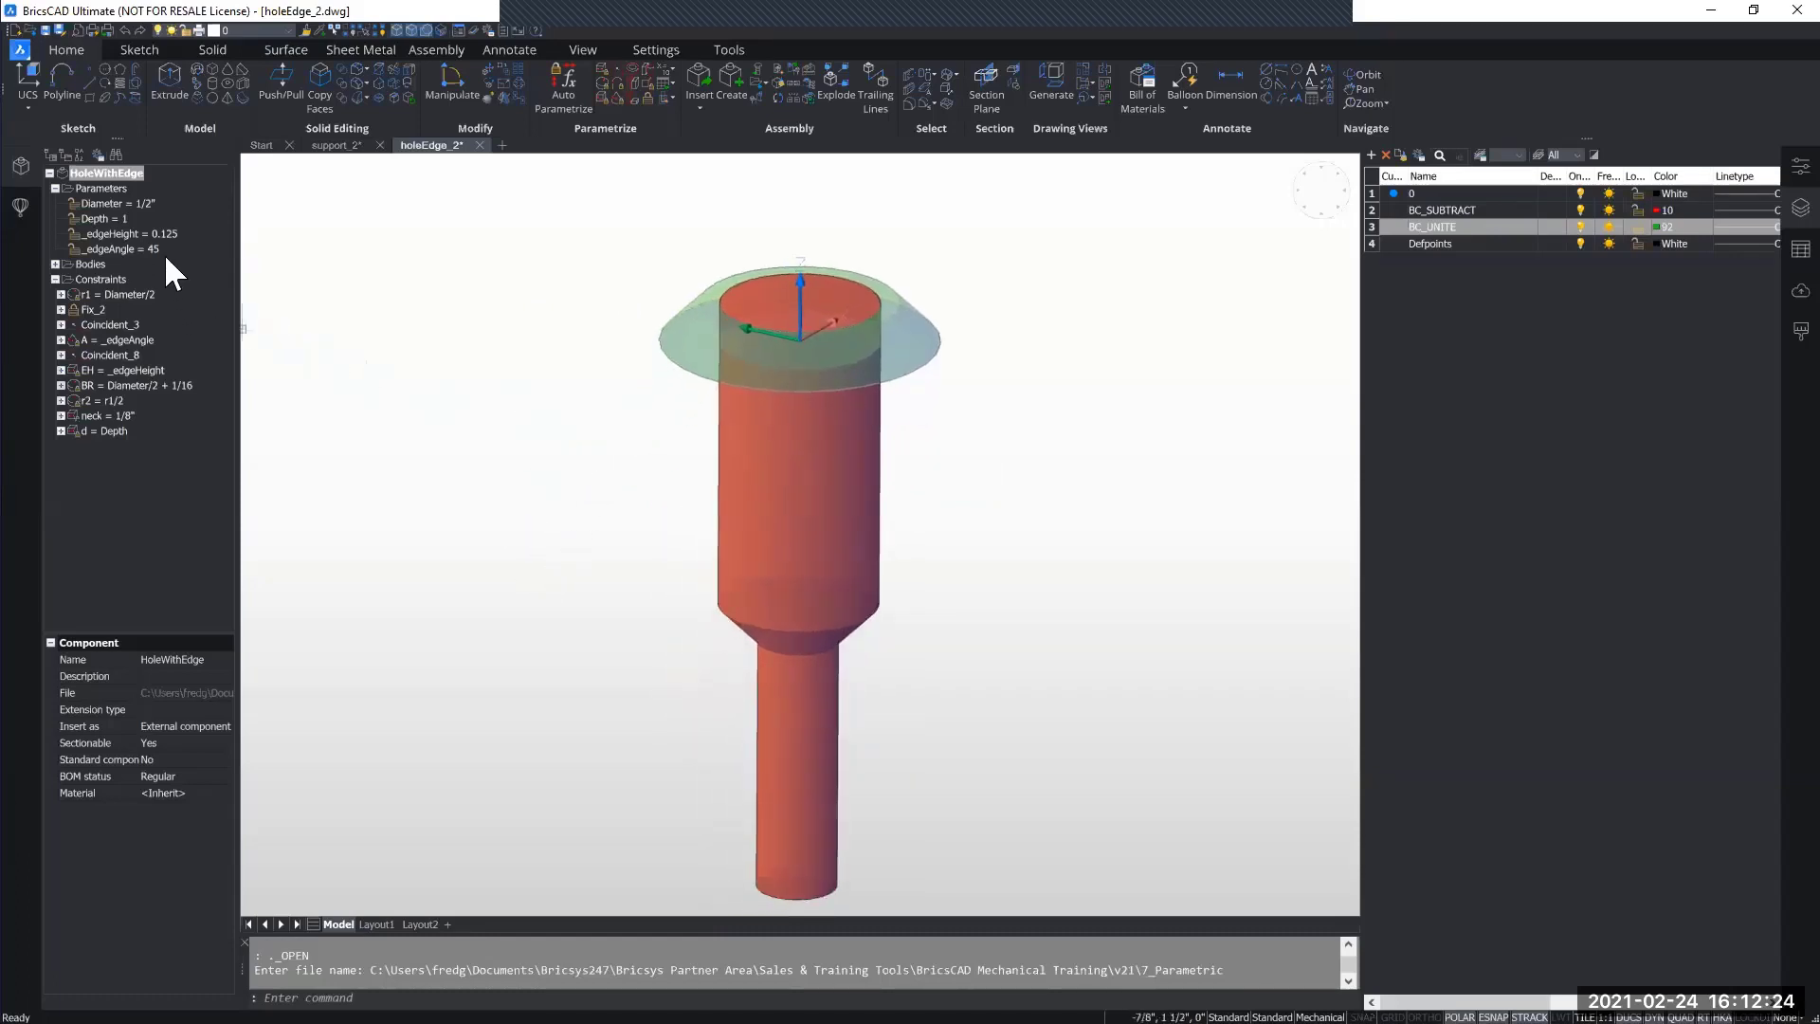
Inspect the Diameter, Depth, _edgeHeight and _edgeAngle parameters and the r1 and BR radius constraints.
left_click(95, 204)
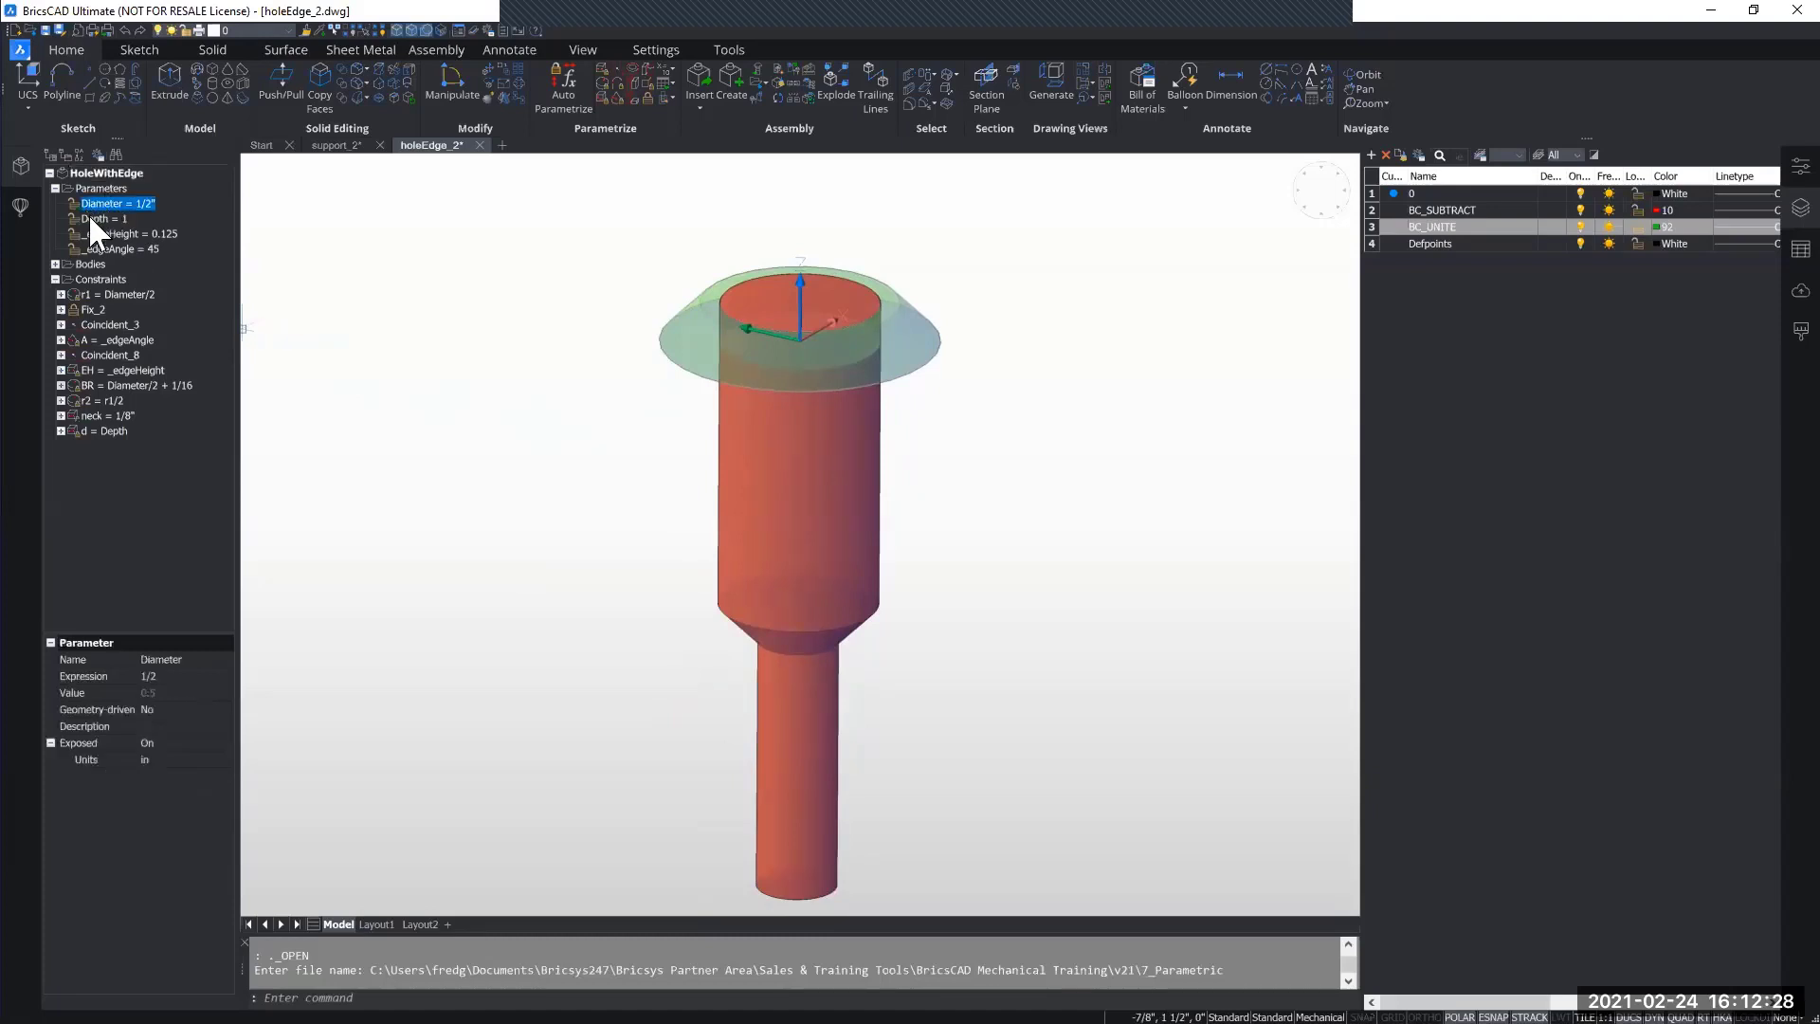
left_click(102, 225)
left_click(114, 235)
left_click(111, 248)
left_click(104, 294)
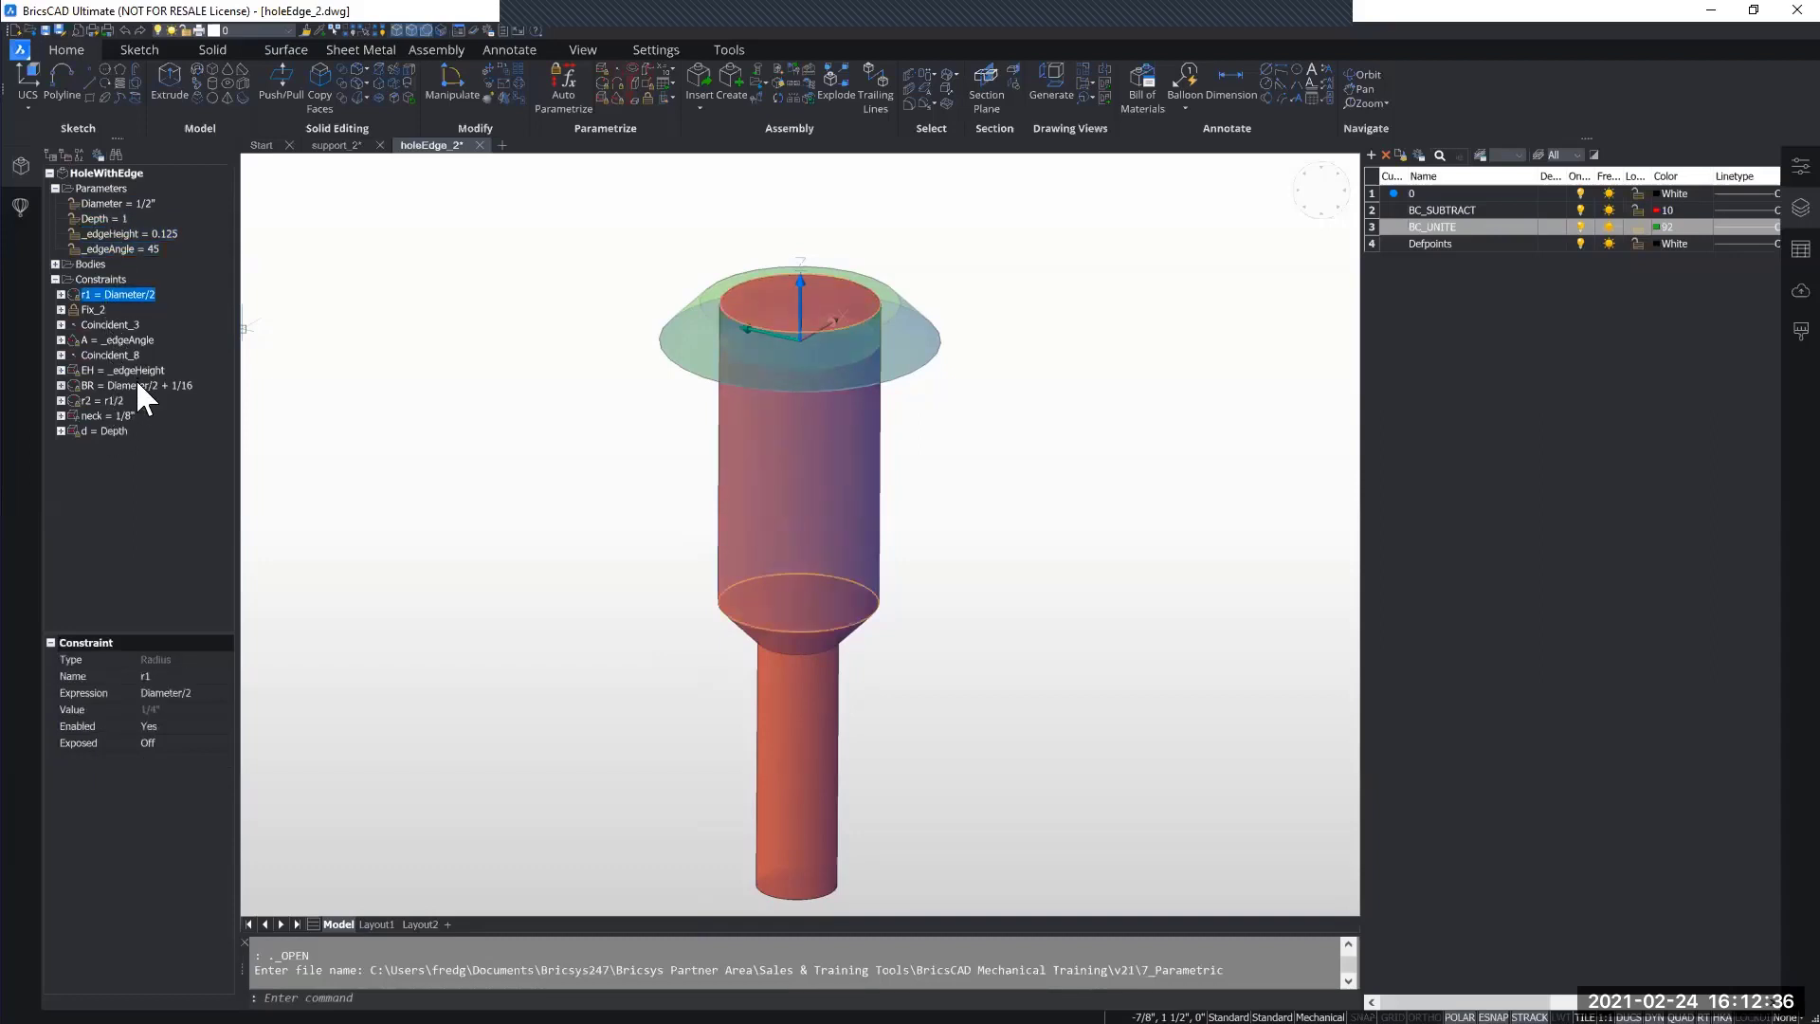
left_click(134, 383)
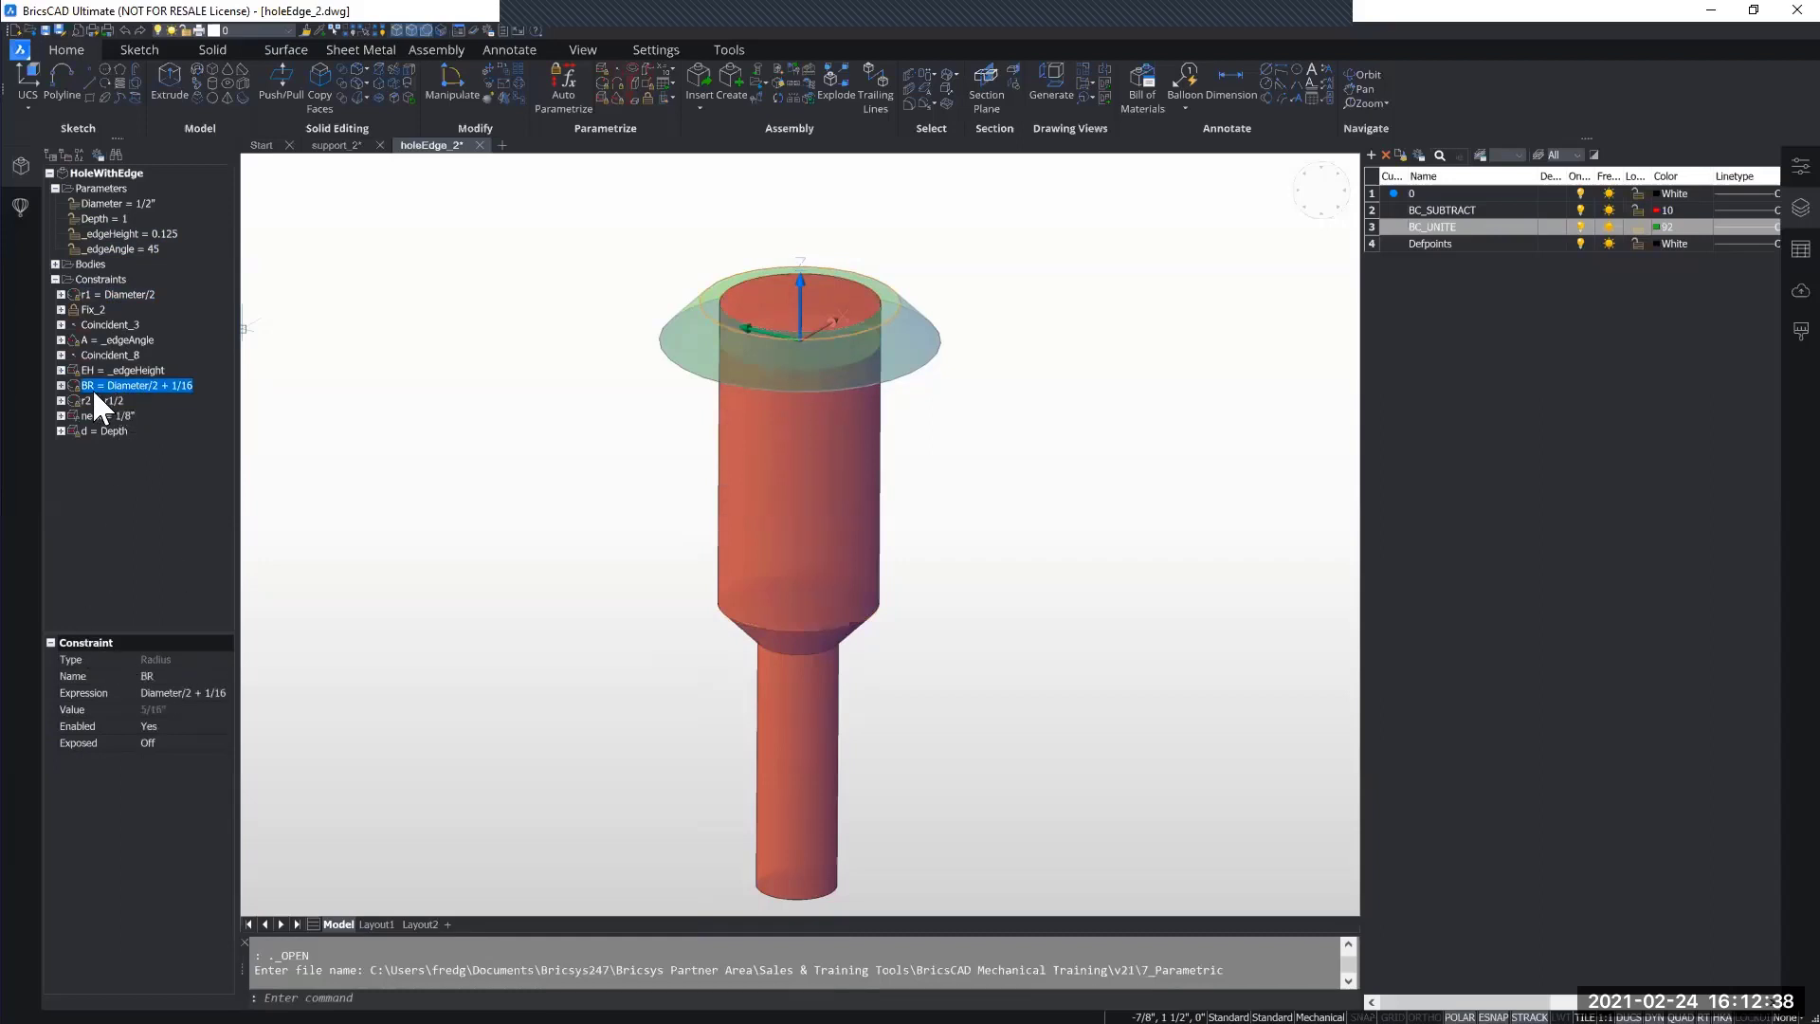
Try a Diameter parameter value of 1/4 on the hole component and undo the change.
left_click(112, 201)
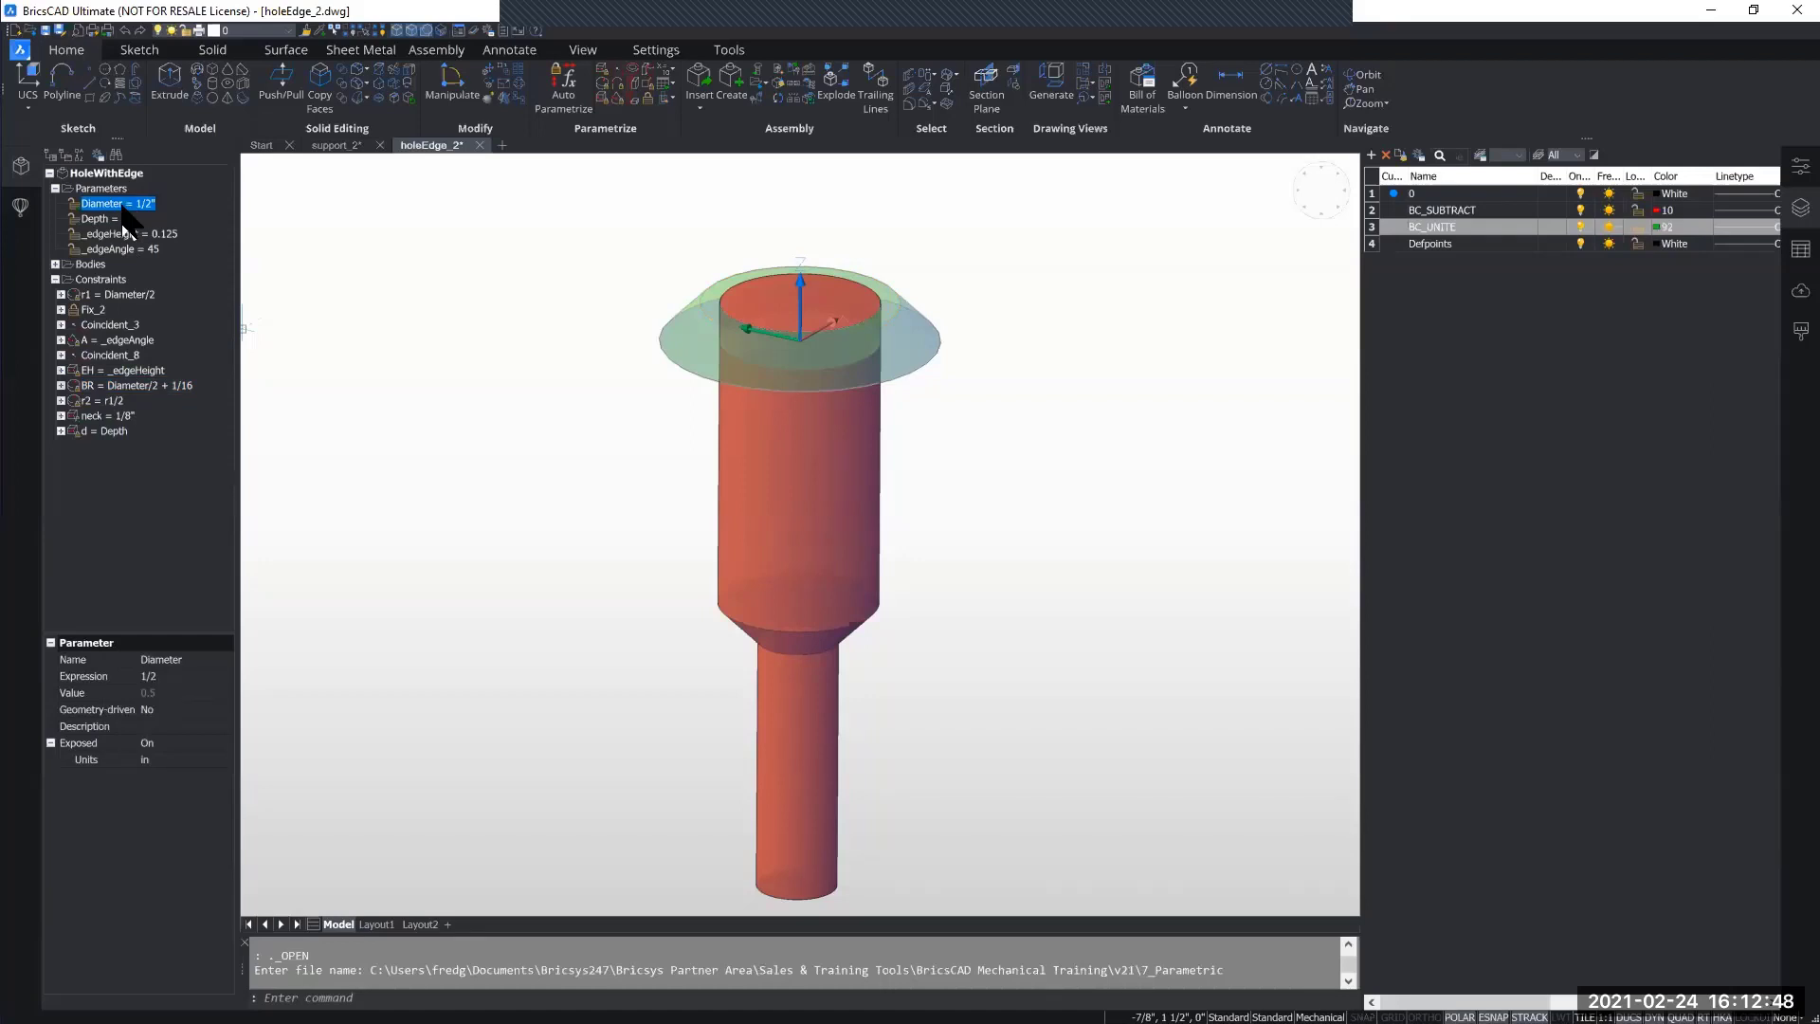
left_click(175, 676)
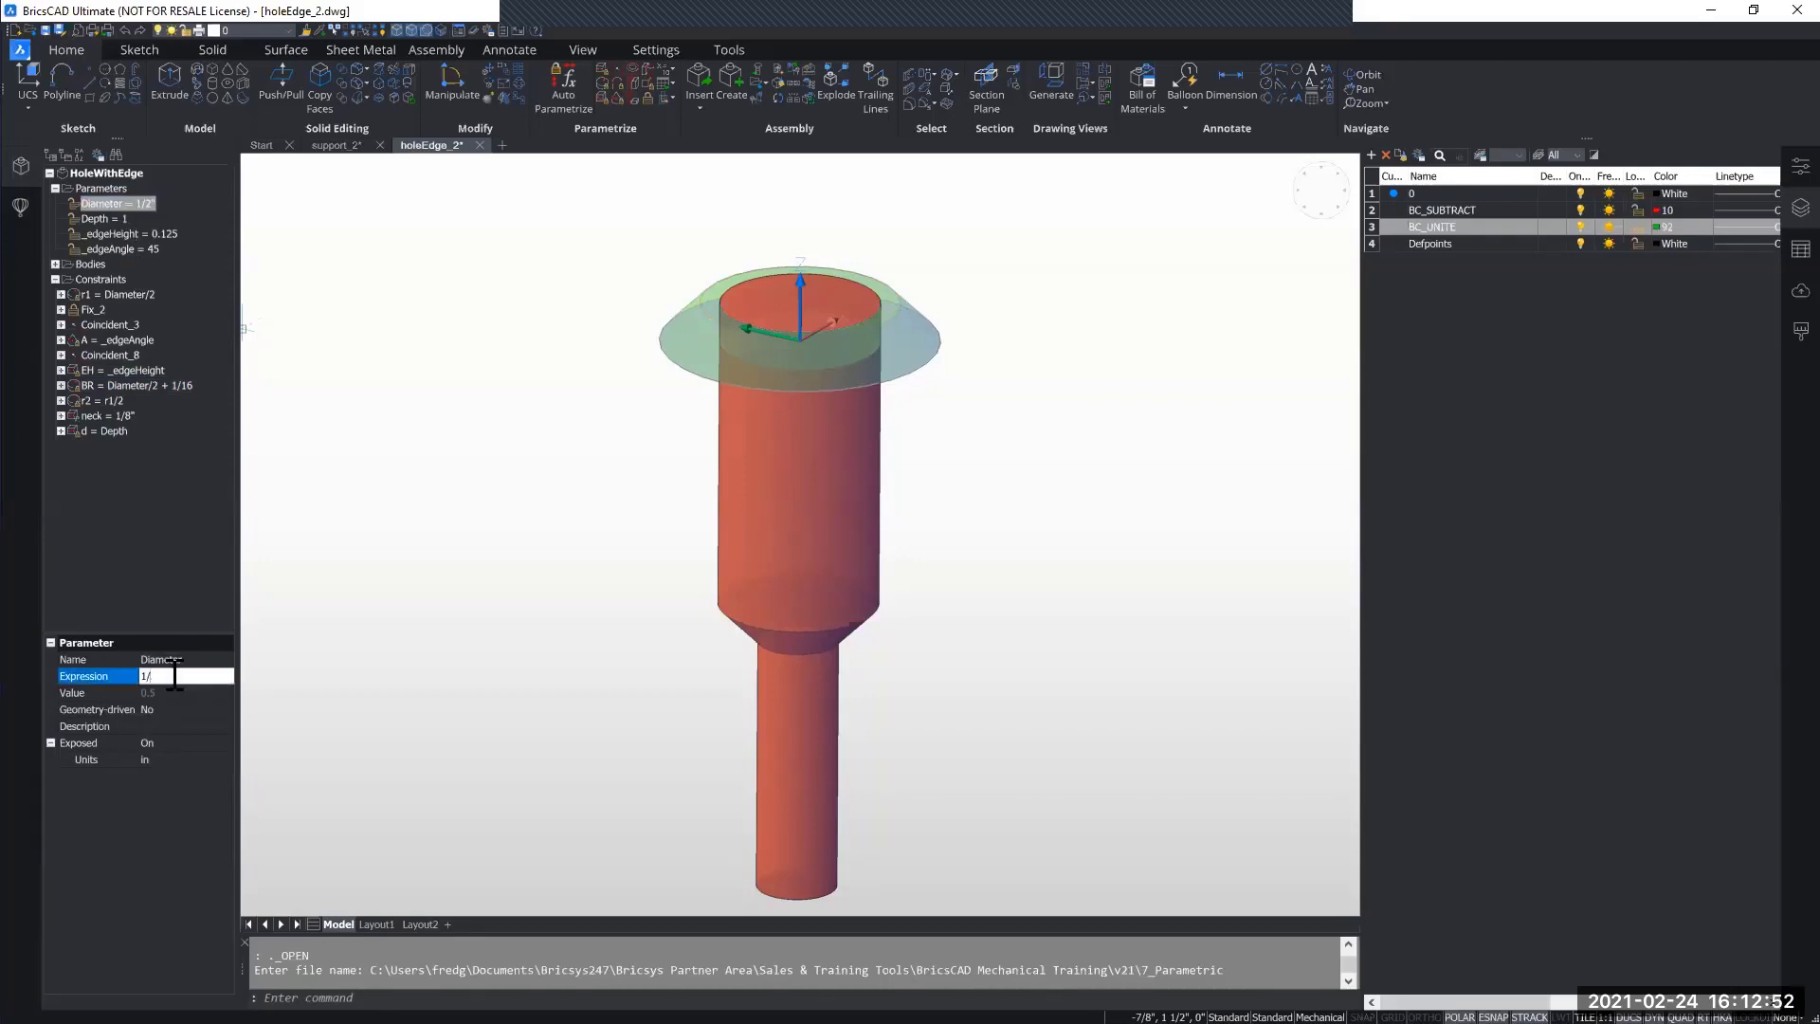
type("4")
key("Return")
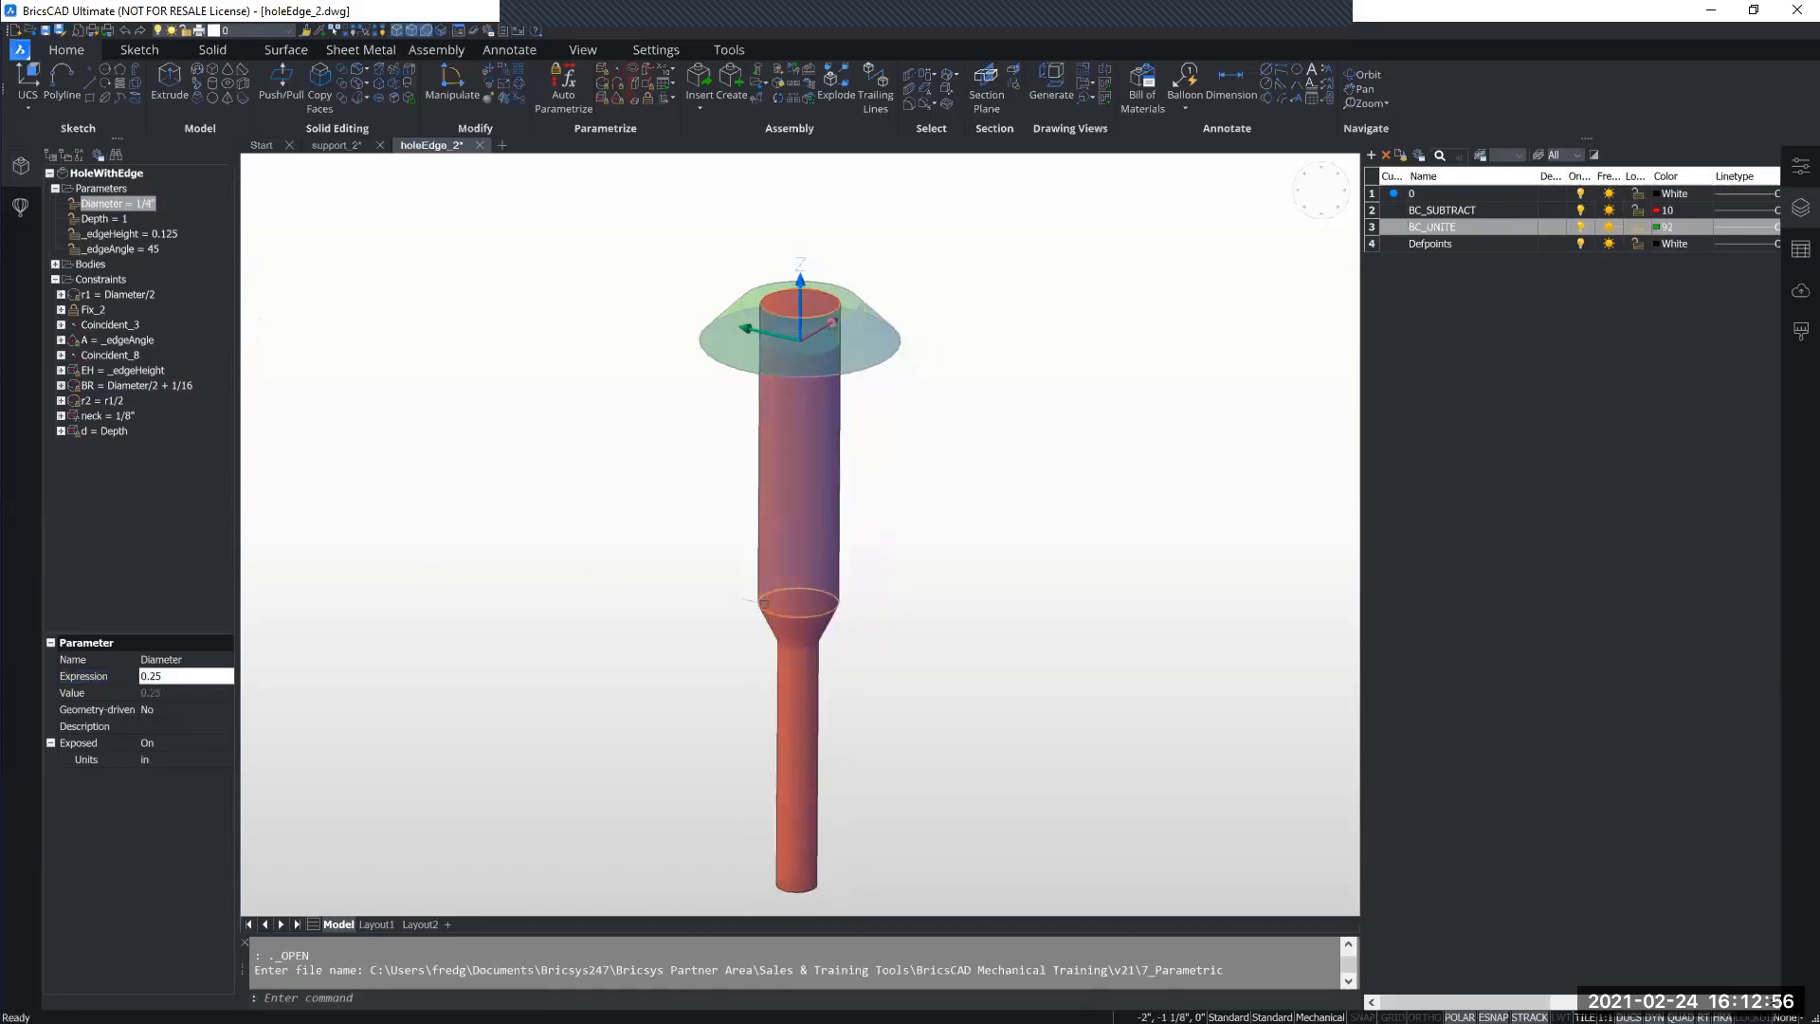
middle_click_drag(711, 589, 701, 564)
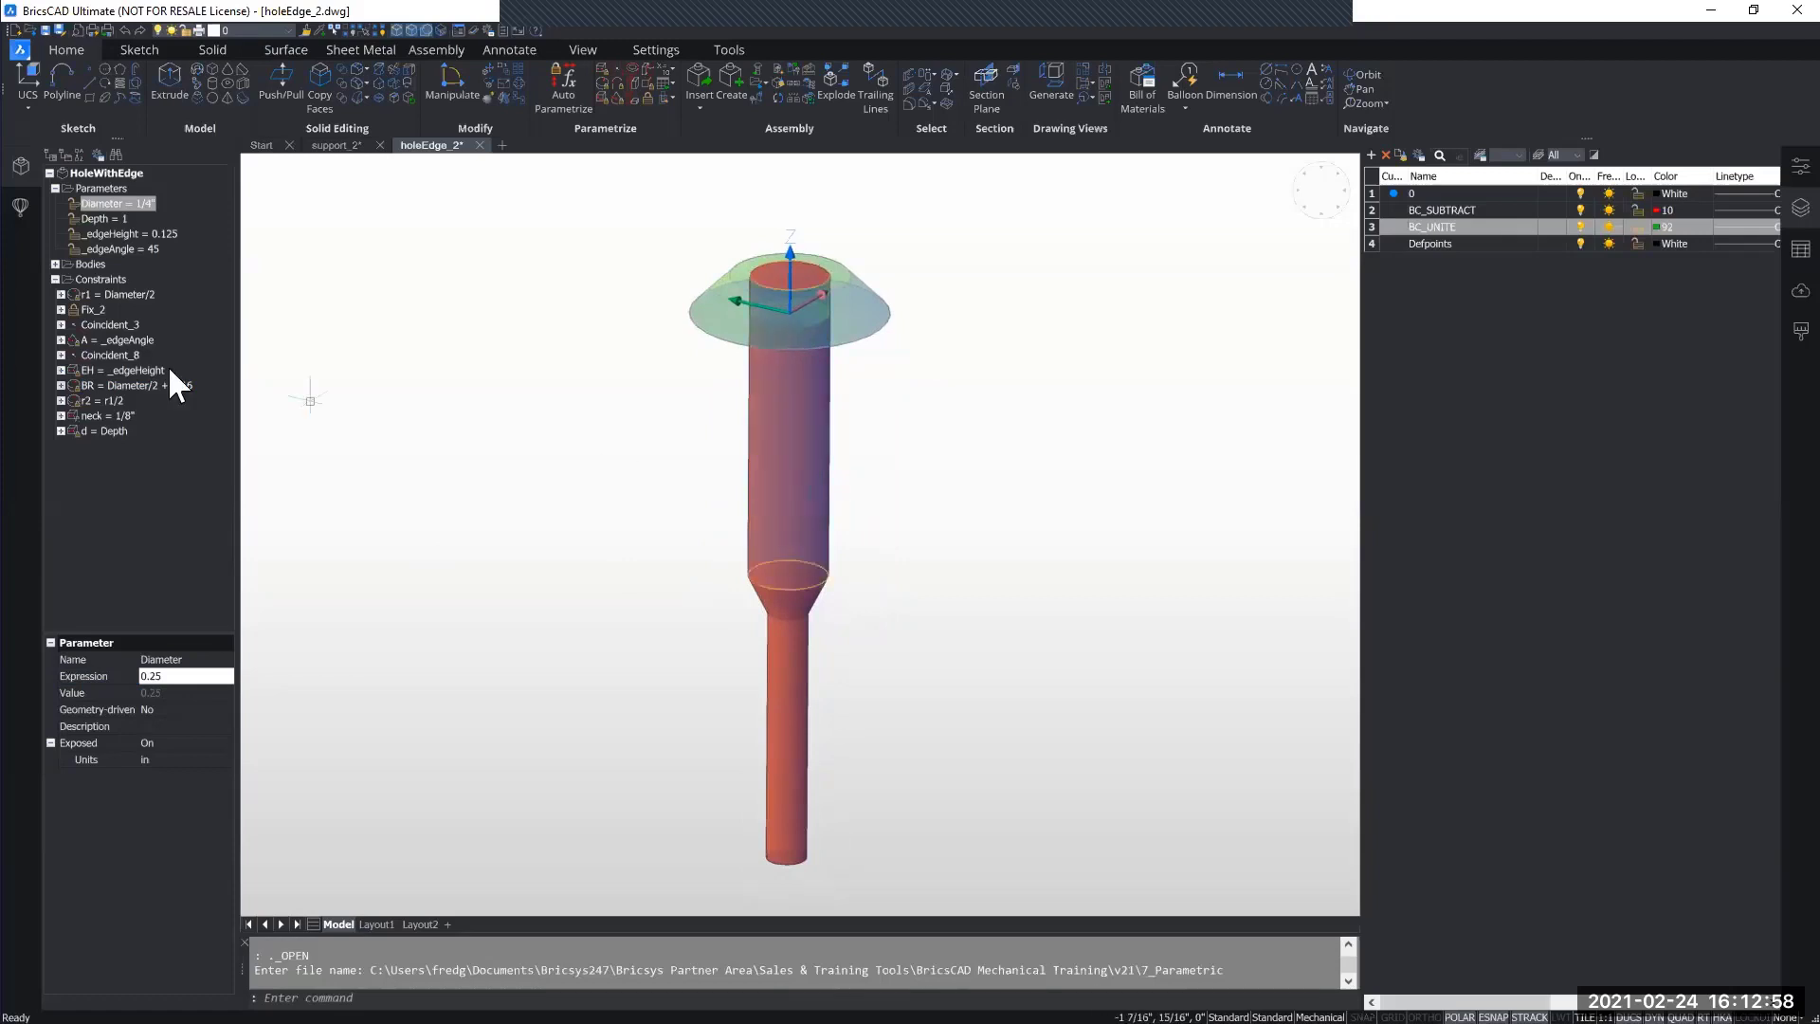
key("ctrl+z")
key("ctrl+z")
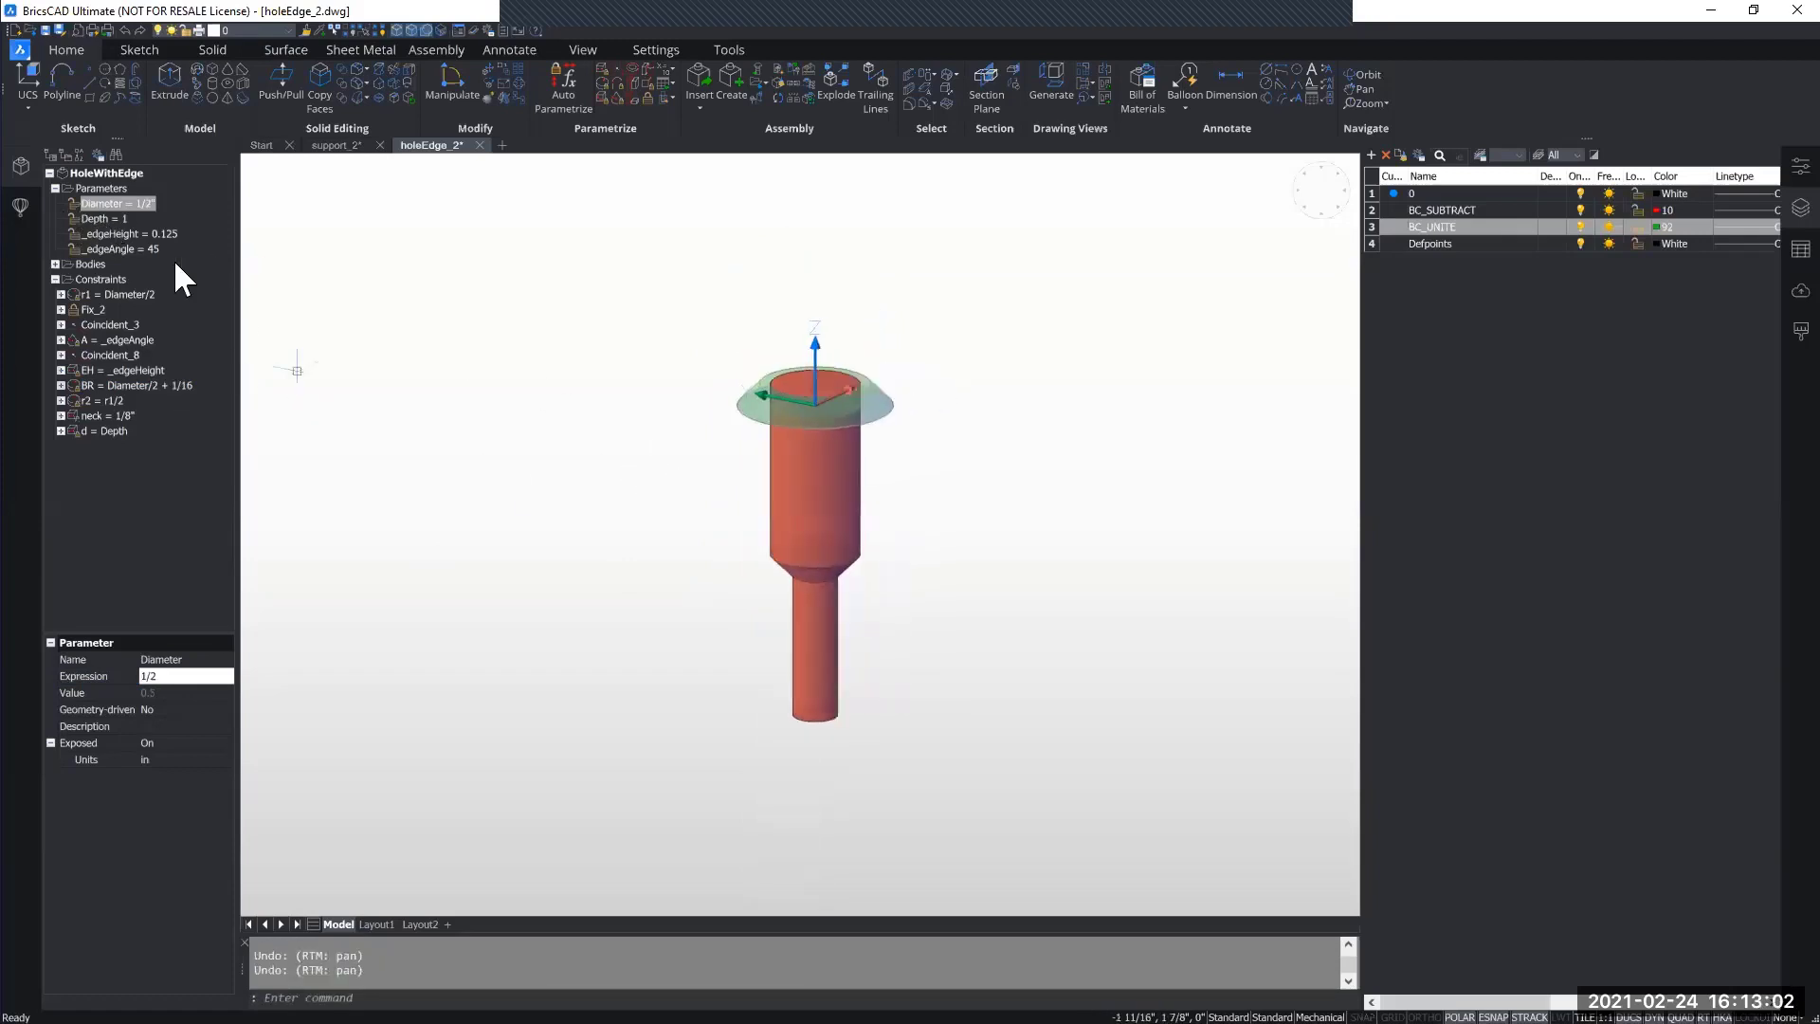
Set the hole component's Depth parameter to 1.2.
left_click(110, 220)
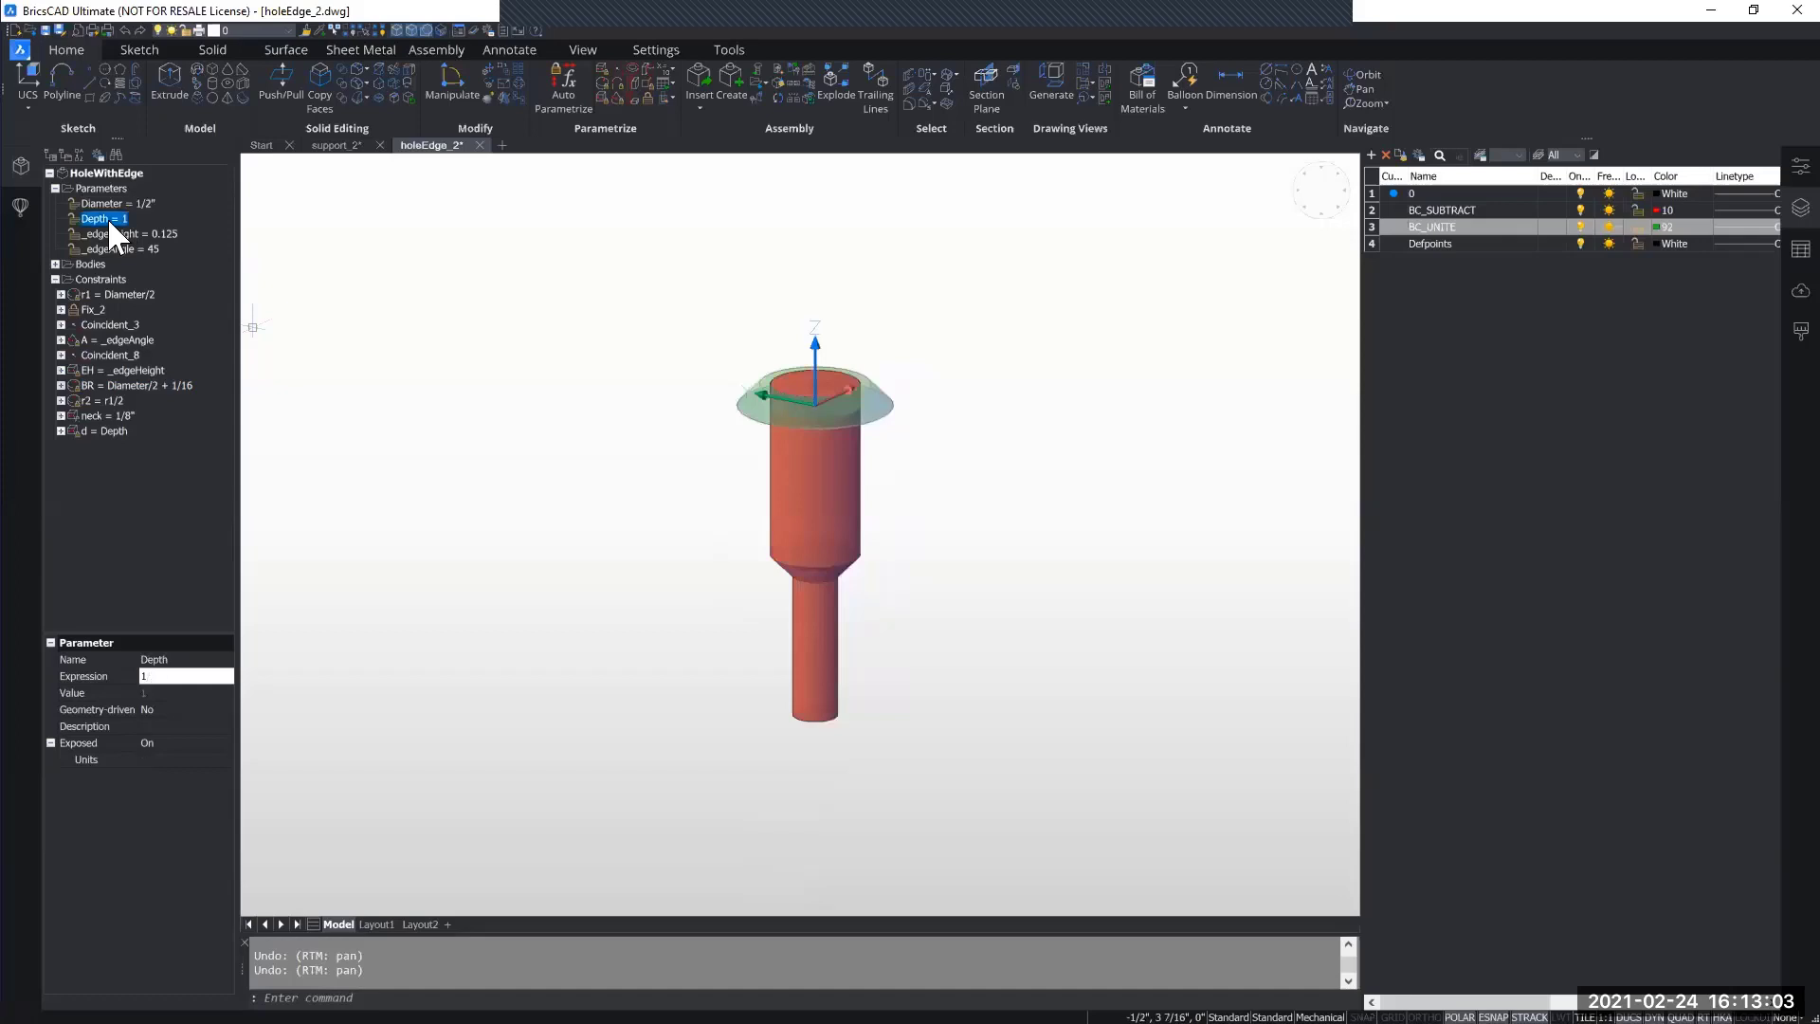
left_click(172, 676)
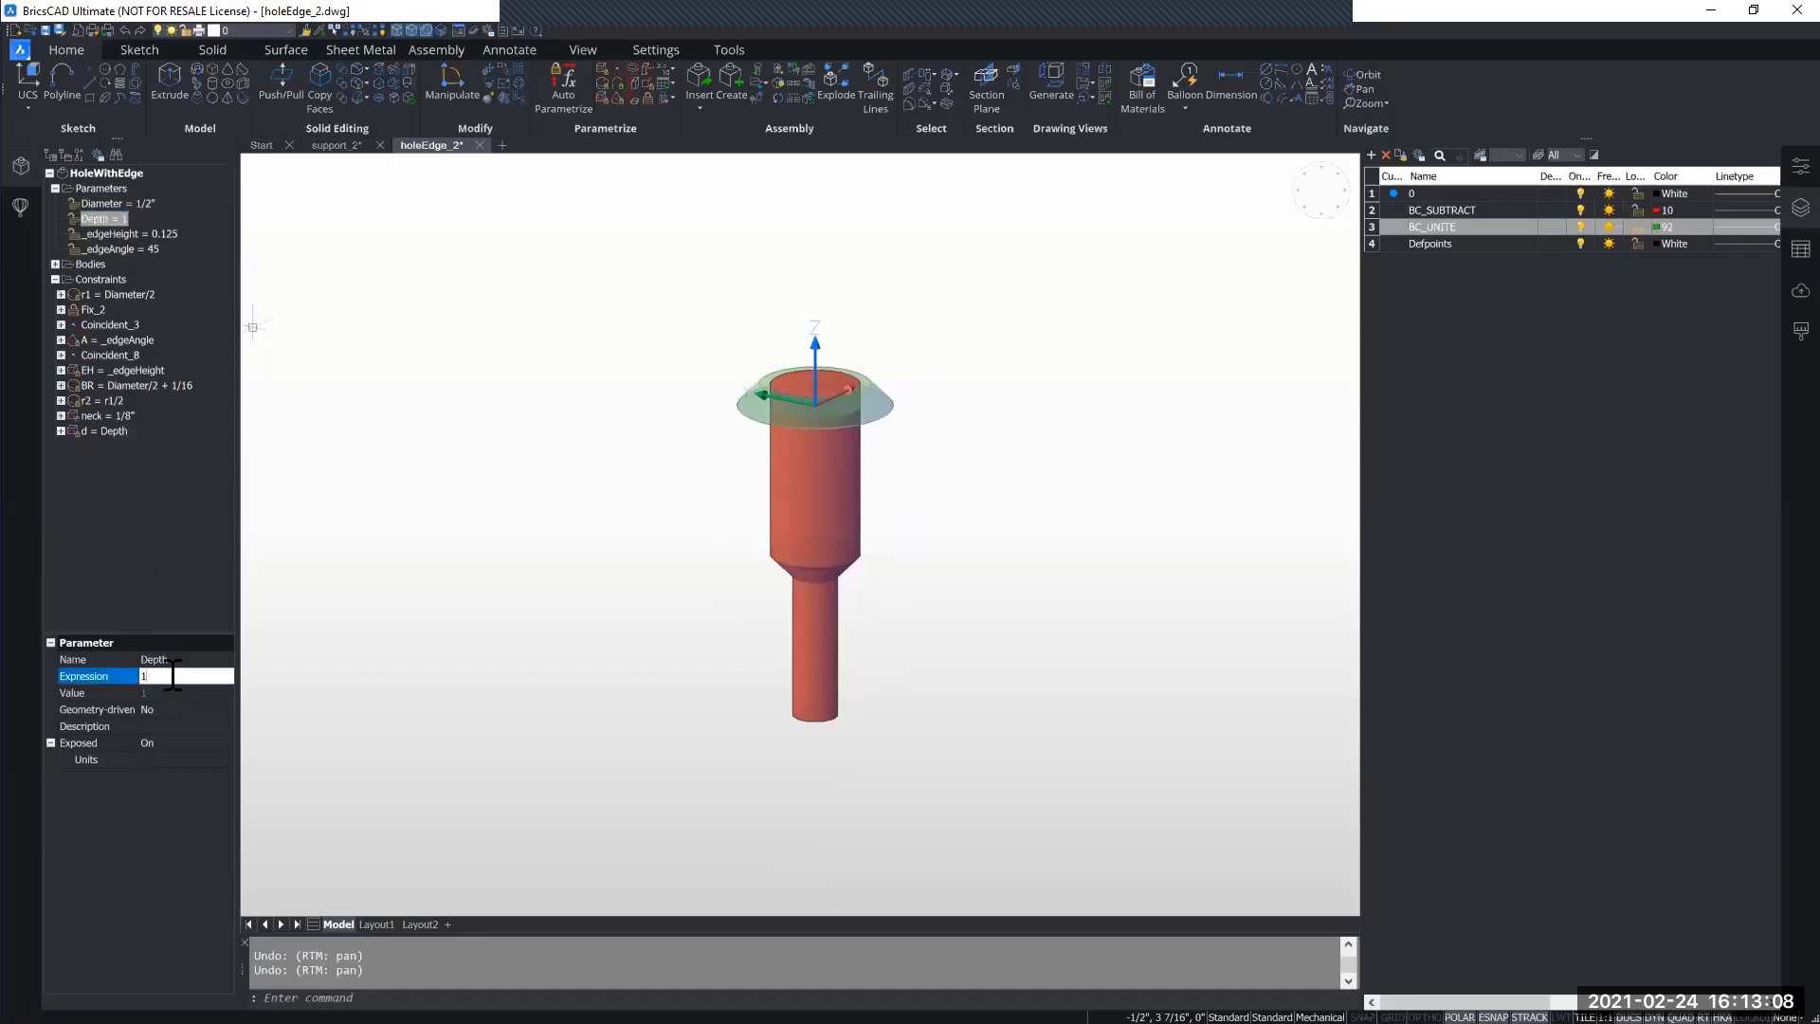
type(".2")
key("Return")
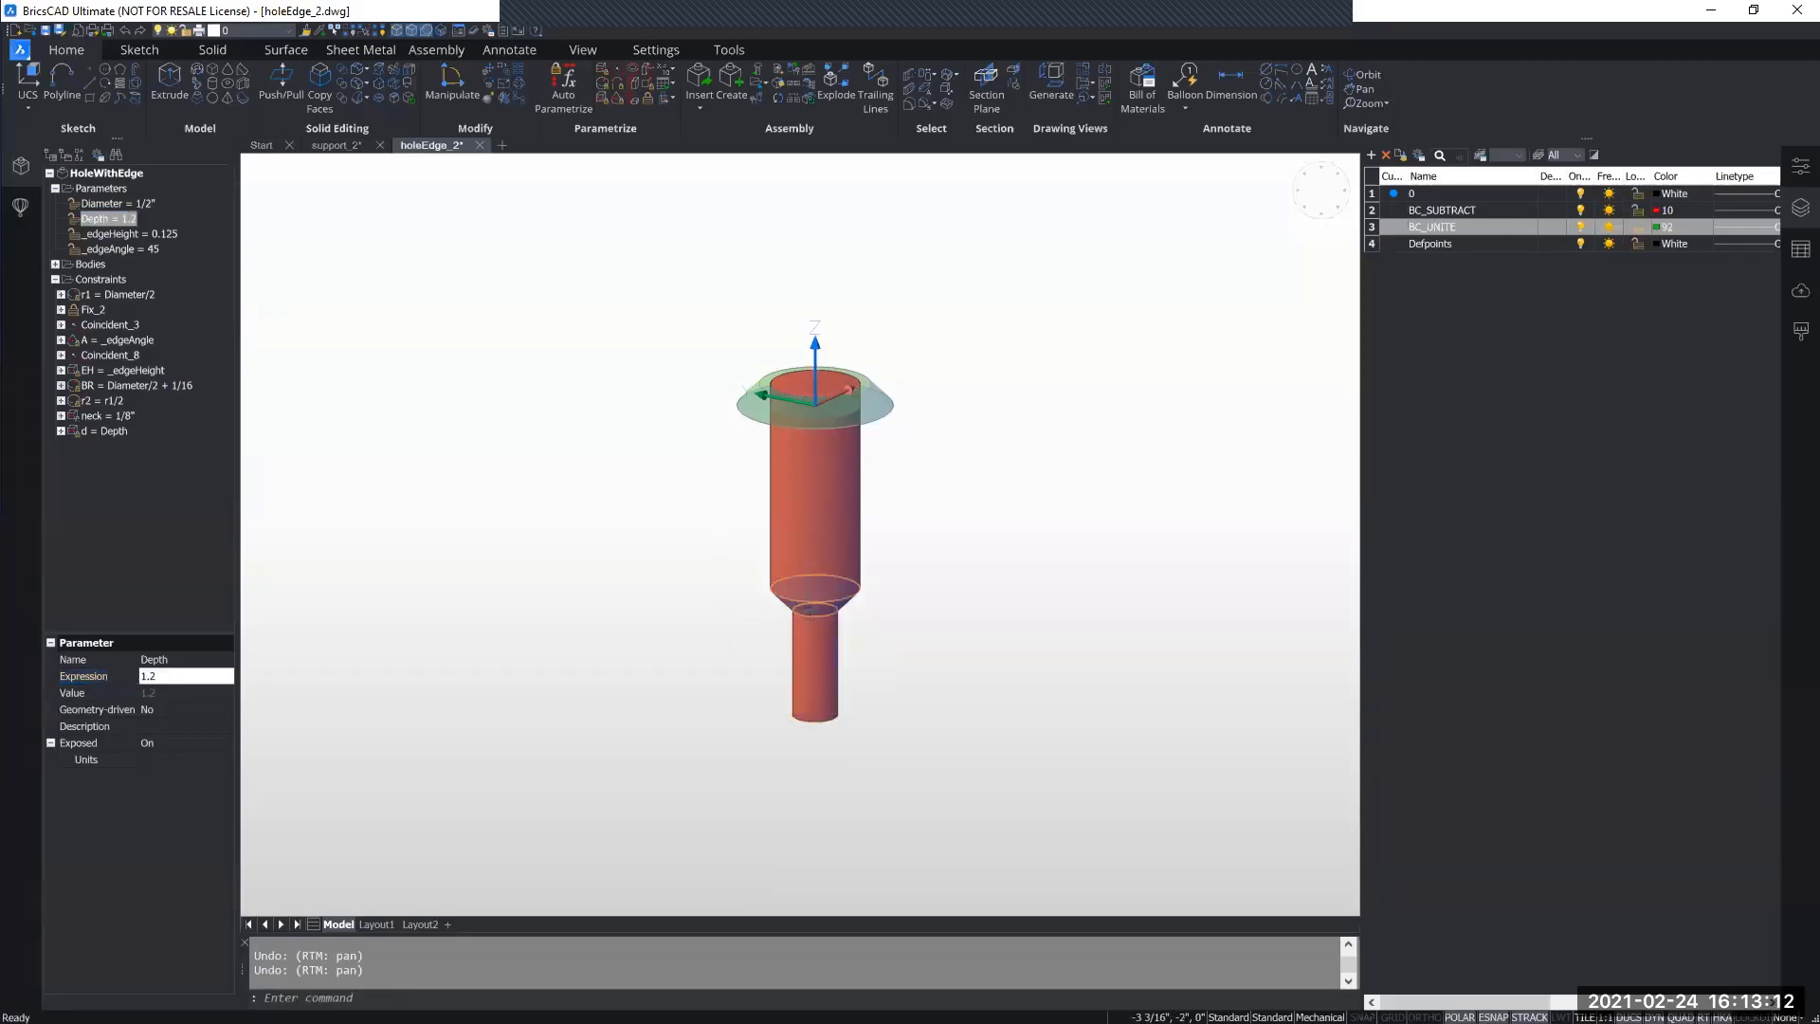
Undo the last Depth change and close the holeEdge_2 drawing without saving it.
key("ctrl+z")
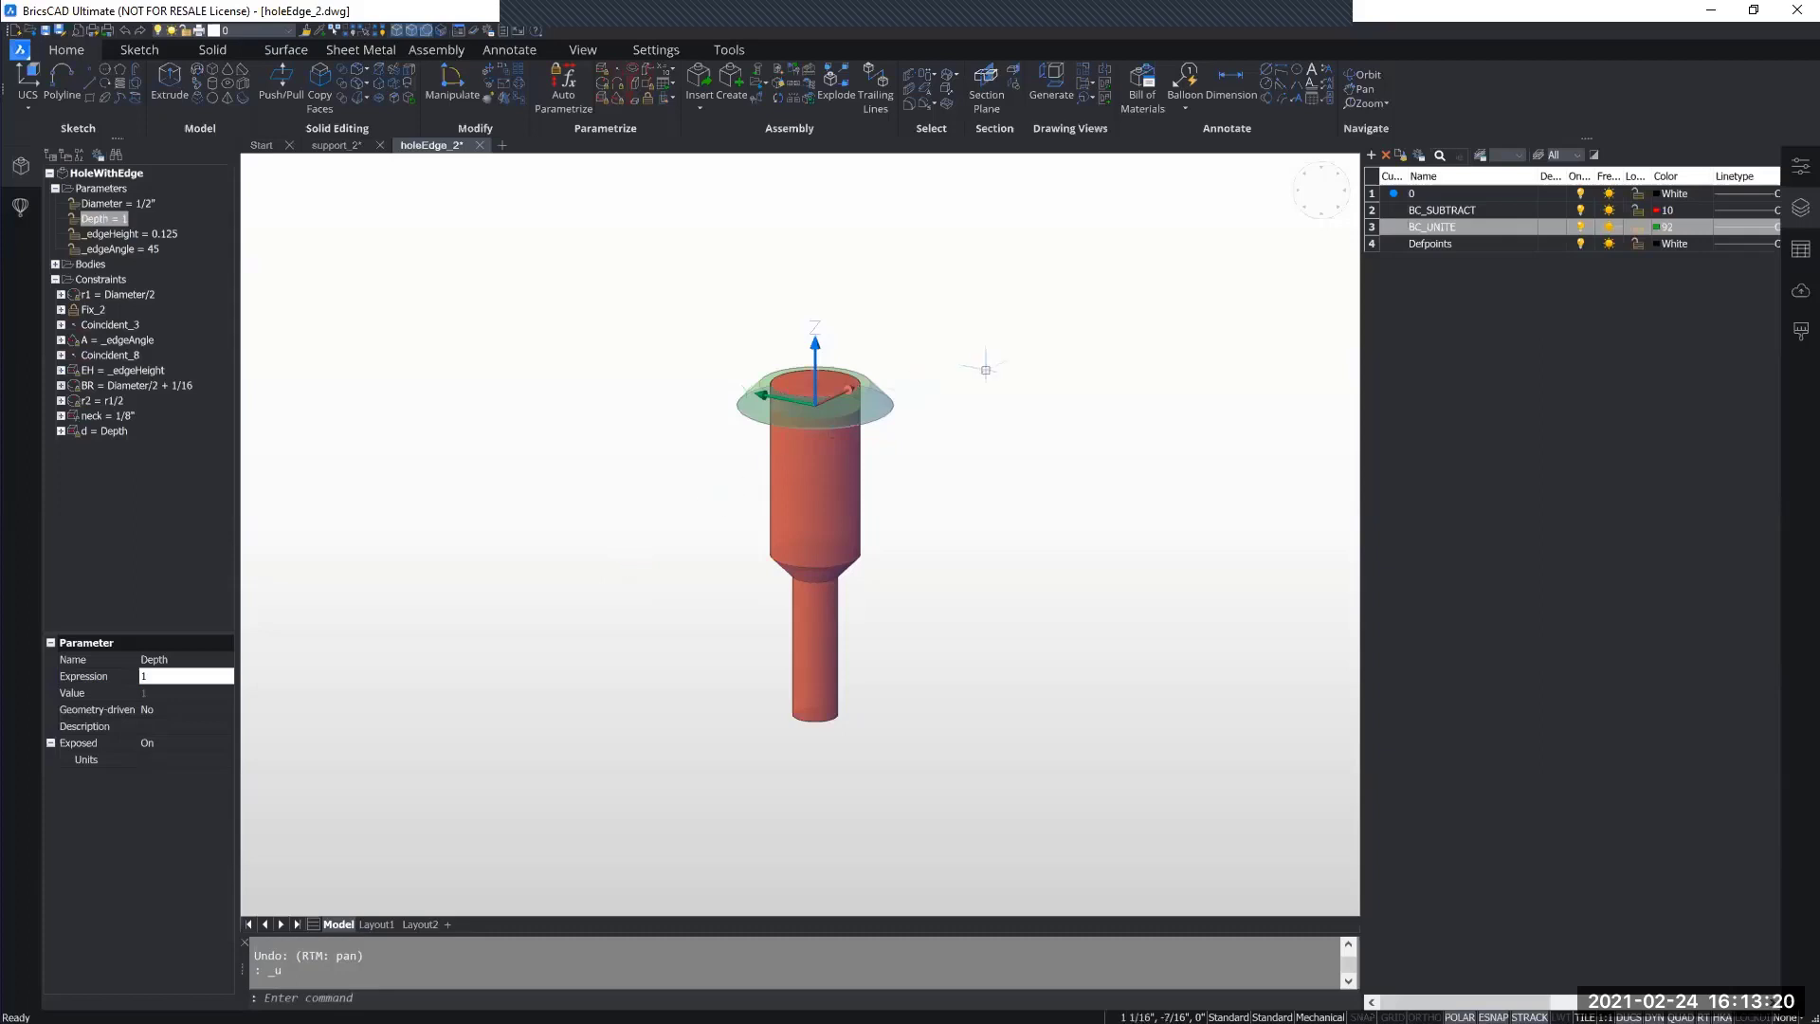
left_click_drag(1359, 528, 1456, 524)
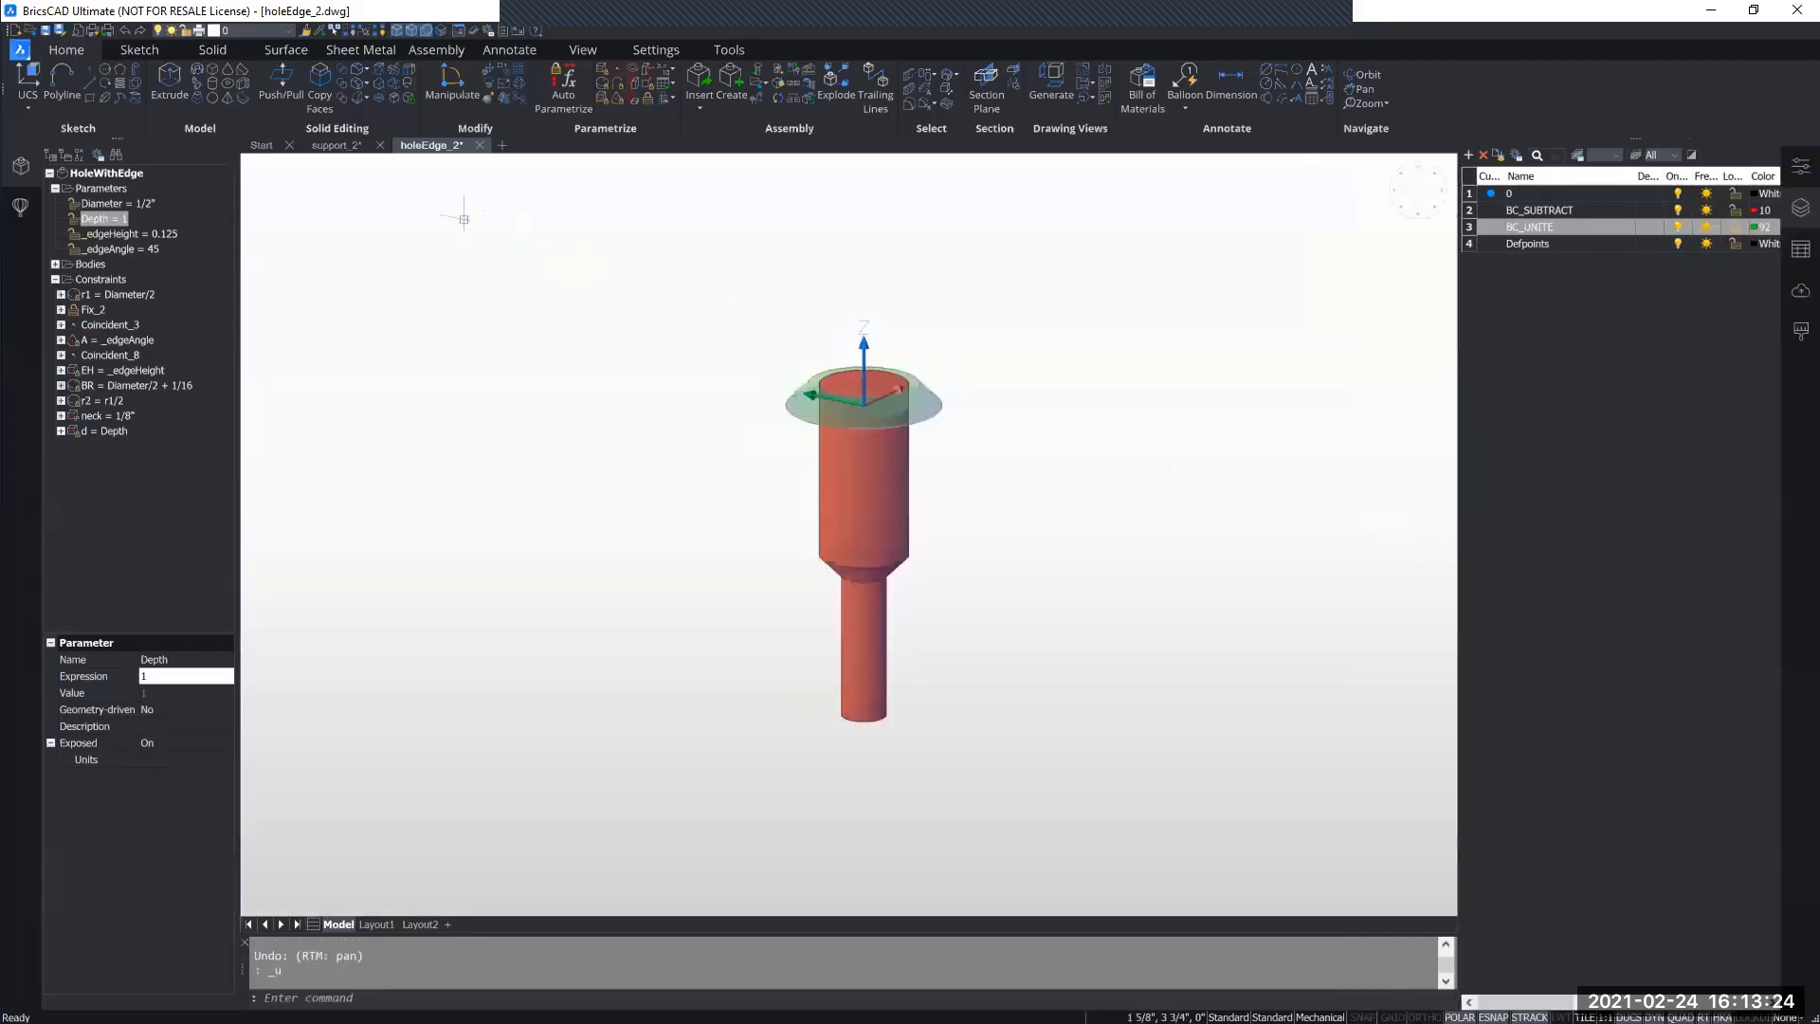
left_click(480, 145)
left_click(953, 514)
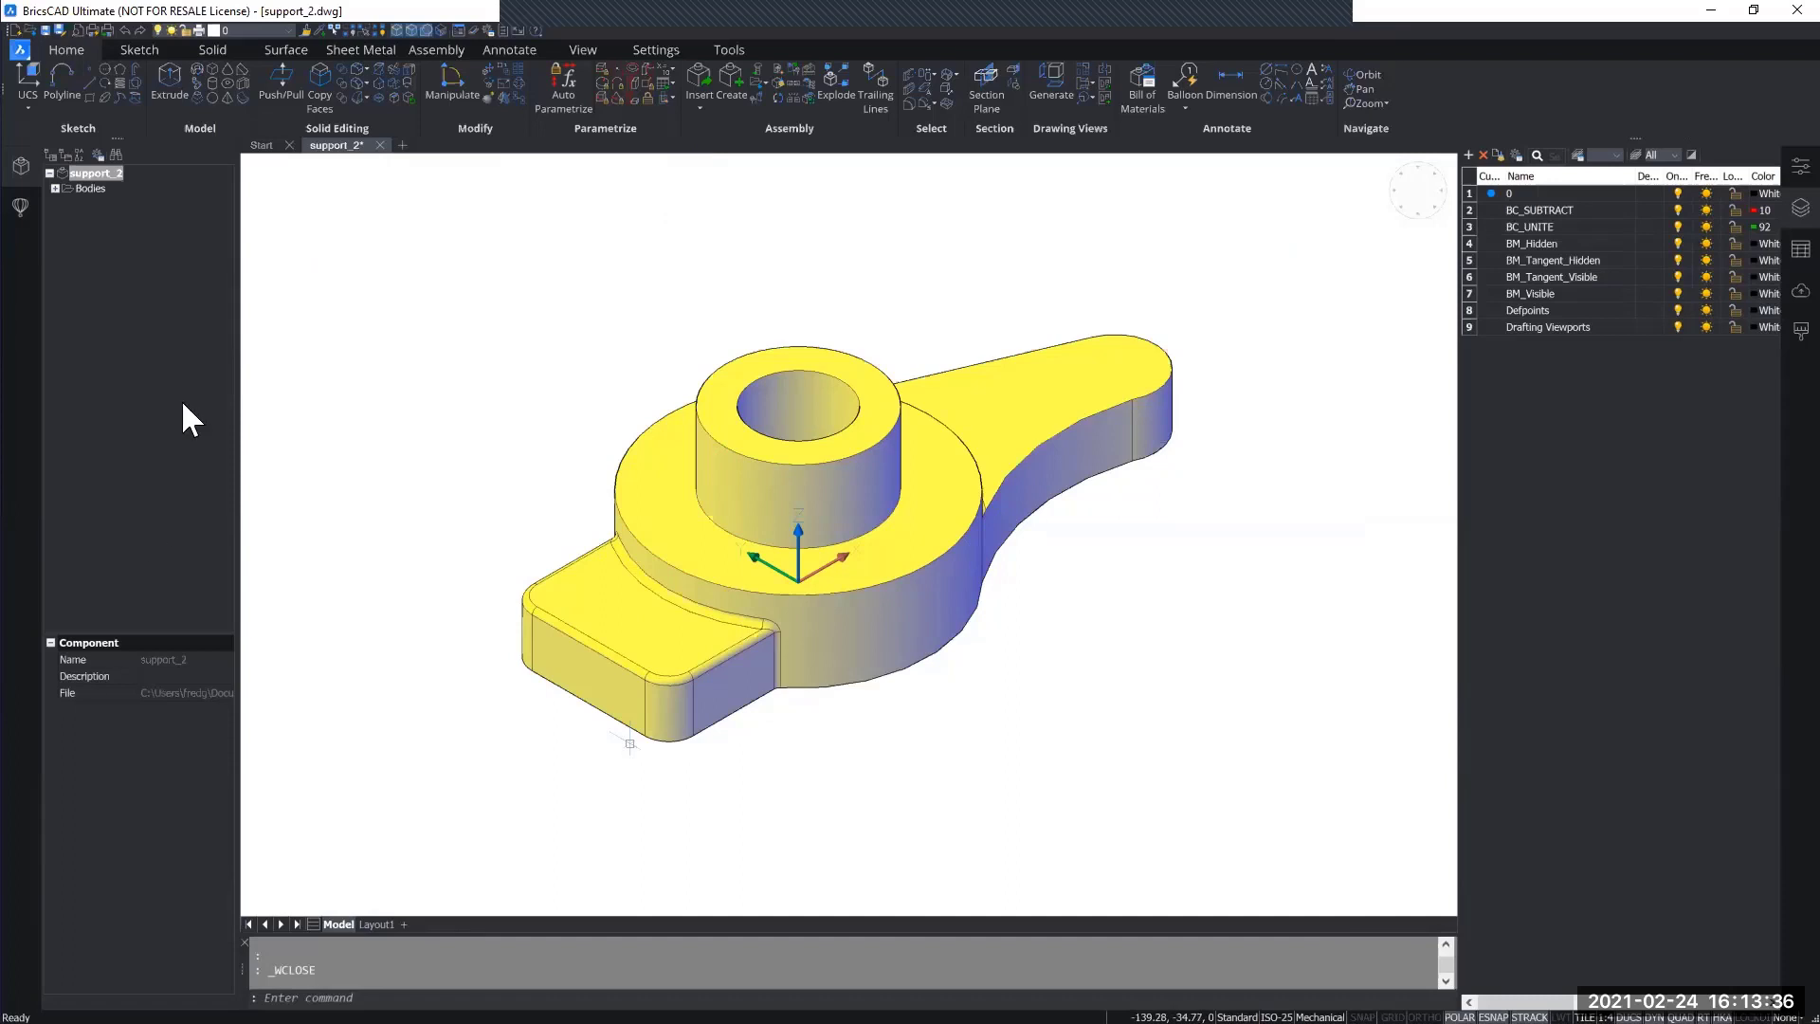
Start inserting the component holeEdge_2.dwg from the features folder into the support_2 part.
mouse_move(499, 337)
middle_mouse_down("shift")
mouse_move(509, 365)
mouse_move(509, 315)
middle_mouse_up("shift")
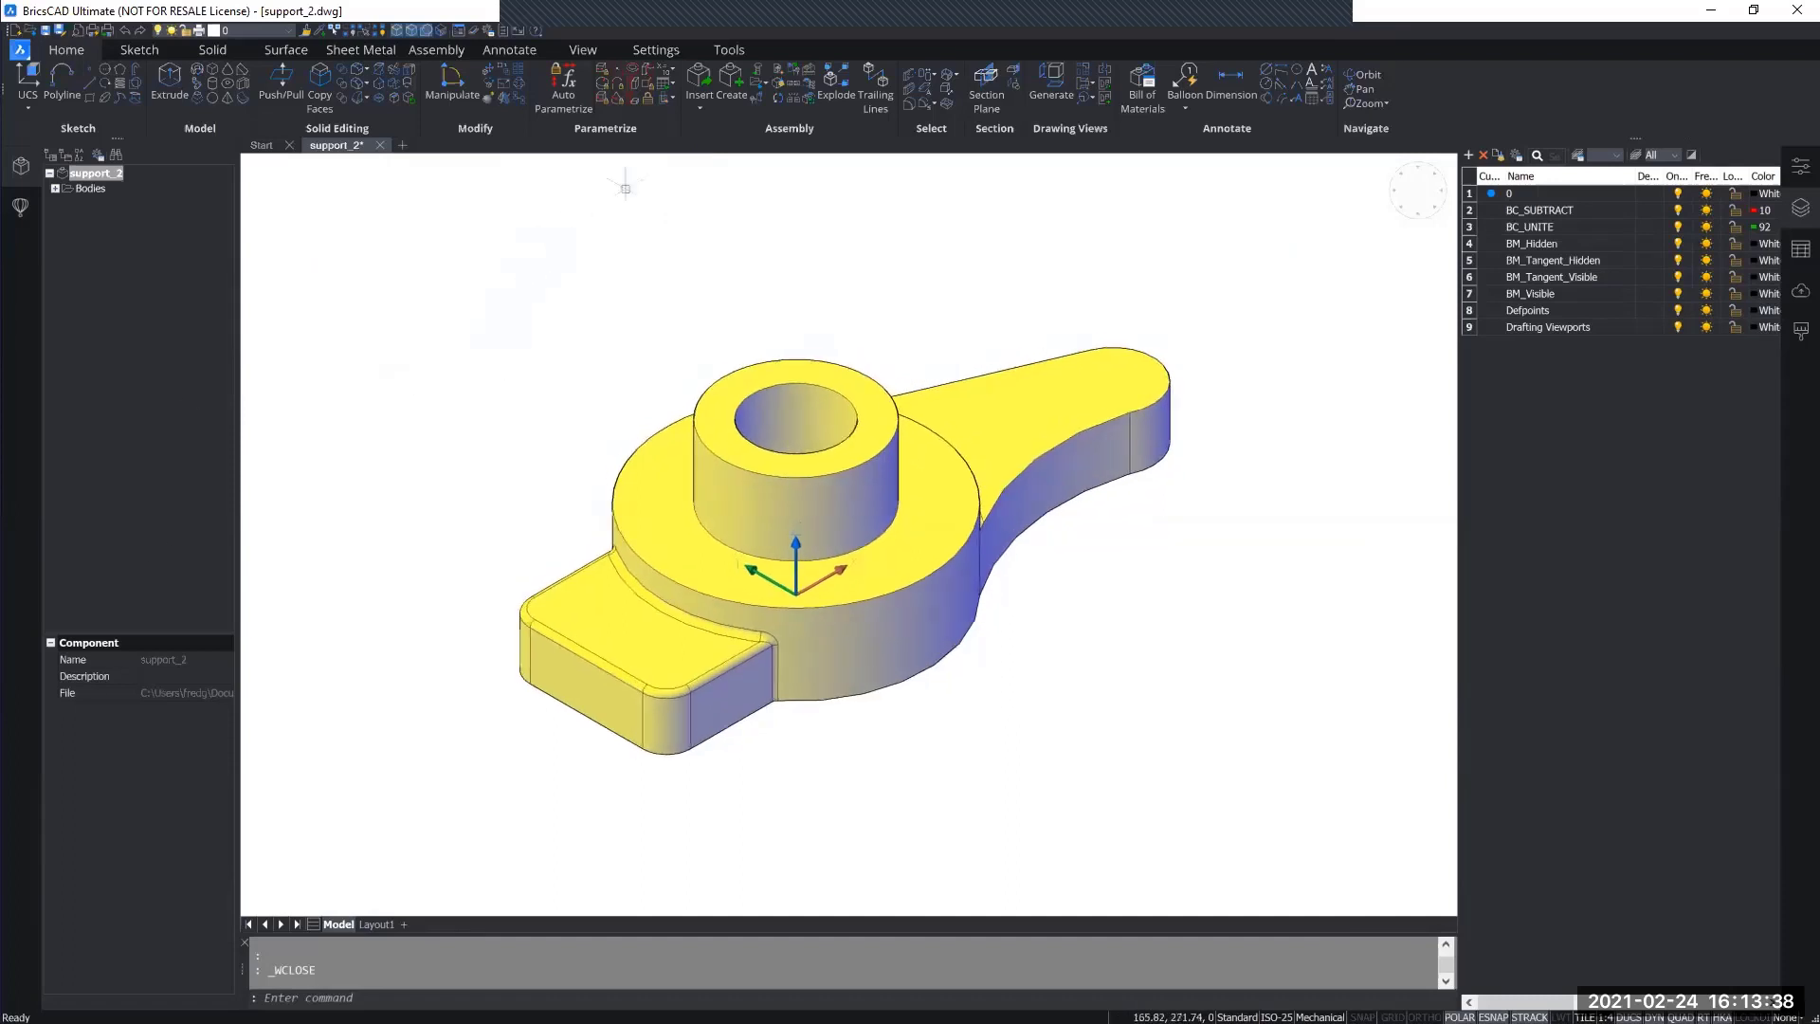
left_click(703, 85)
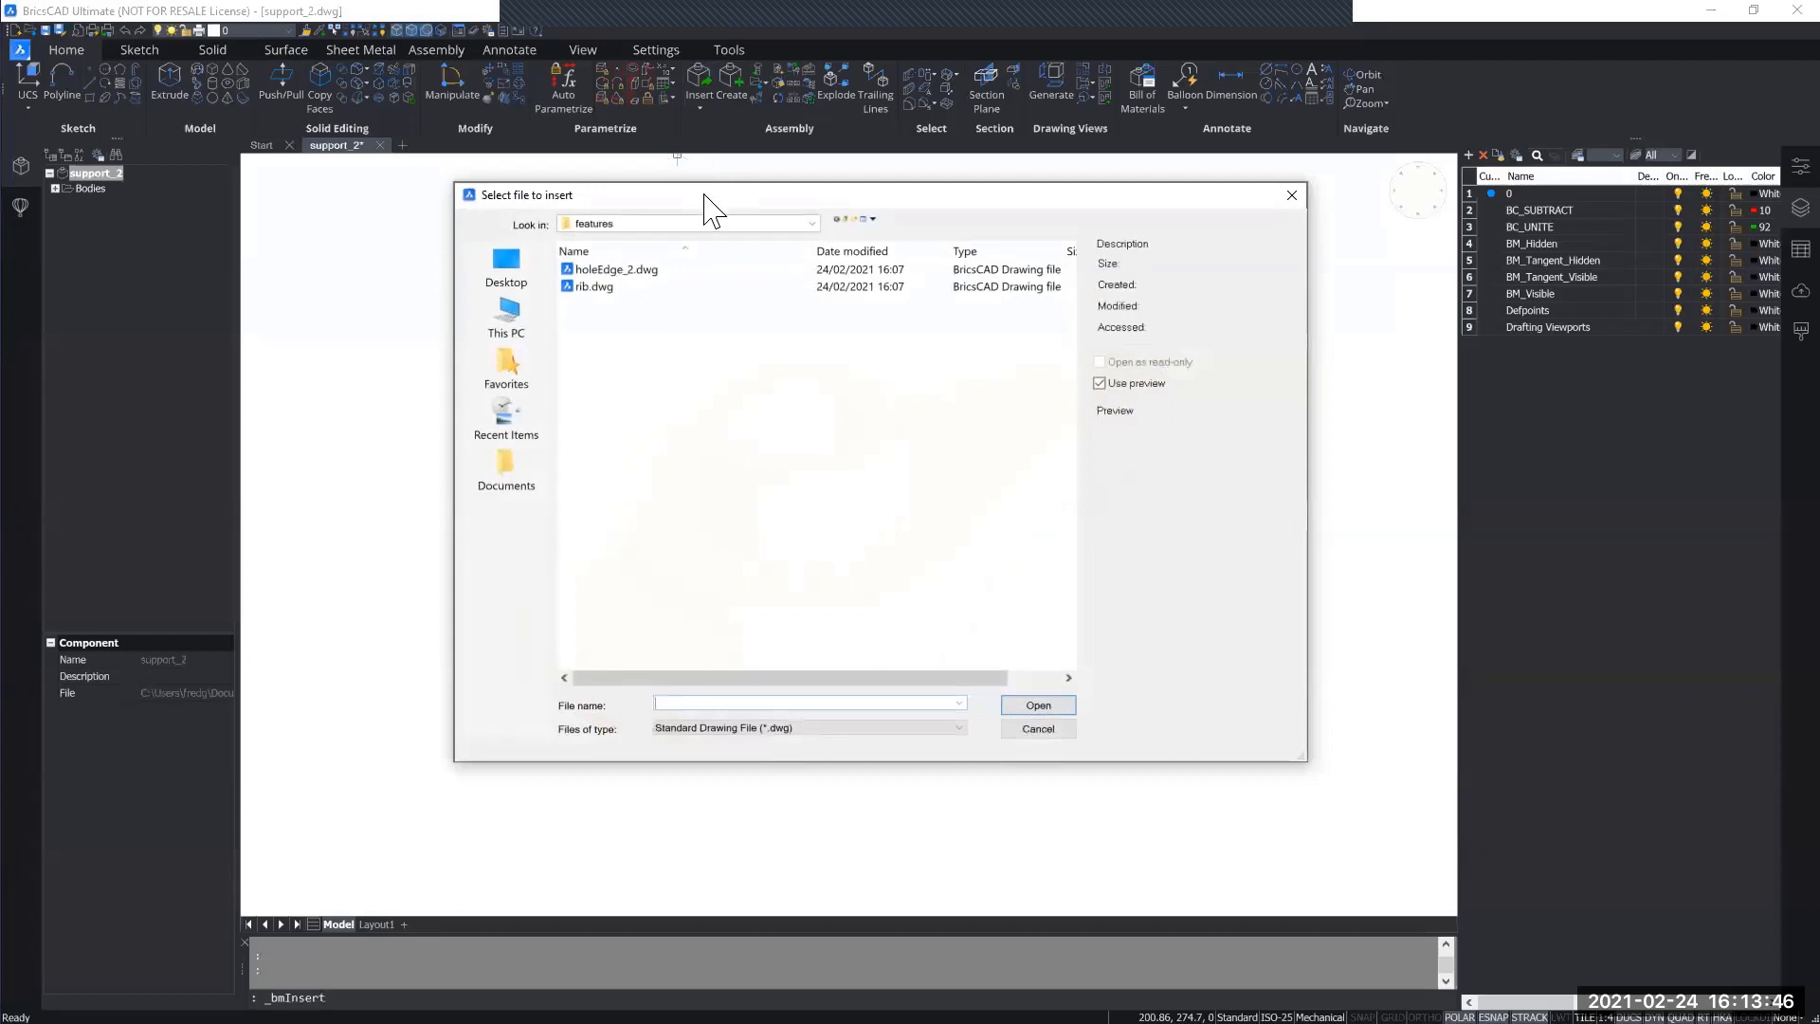
left_click(811, 224)
scroll(690, 284, "up", 3)
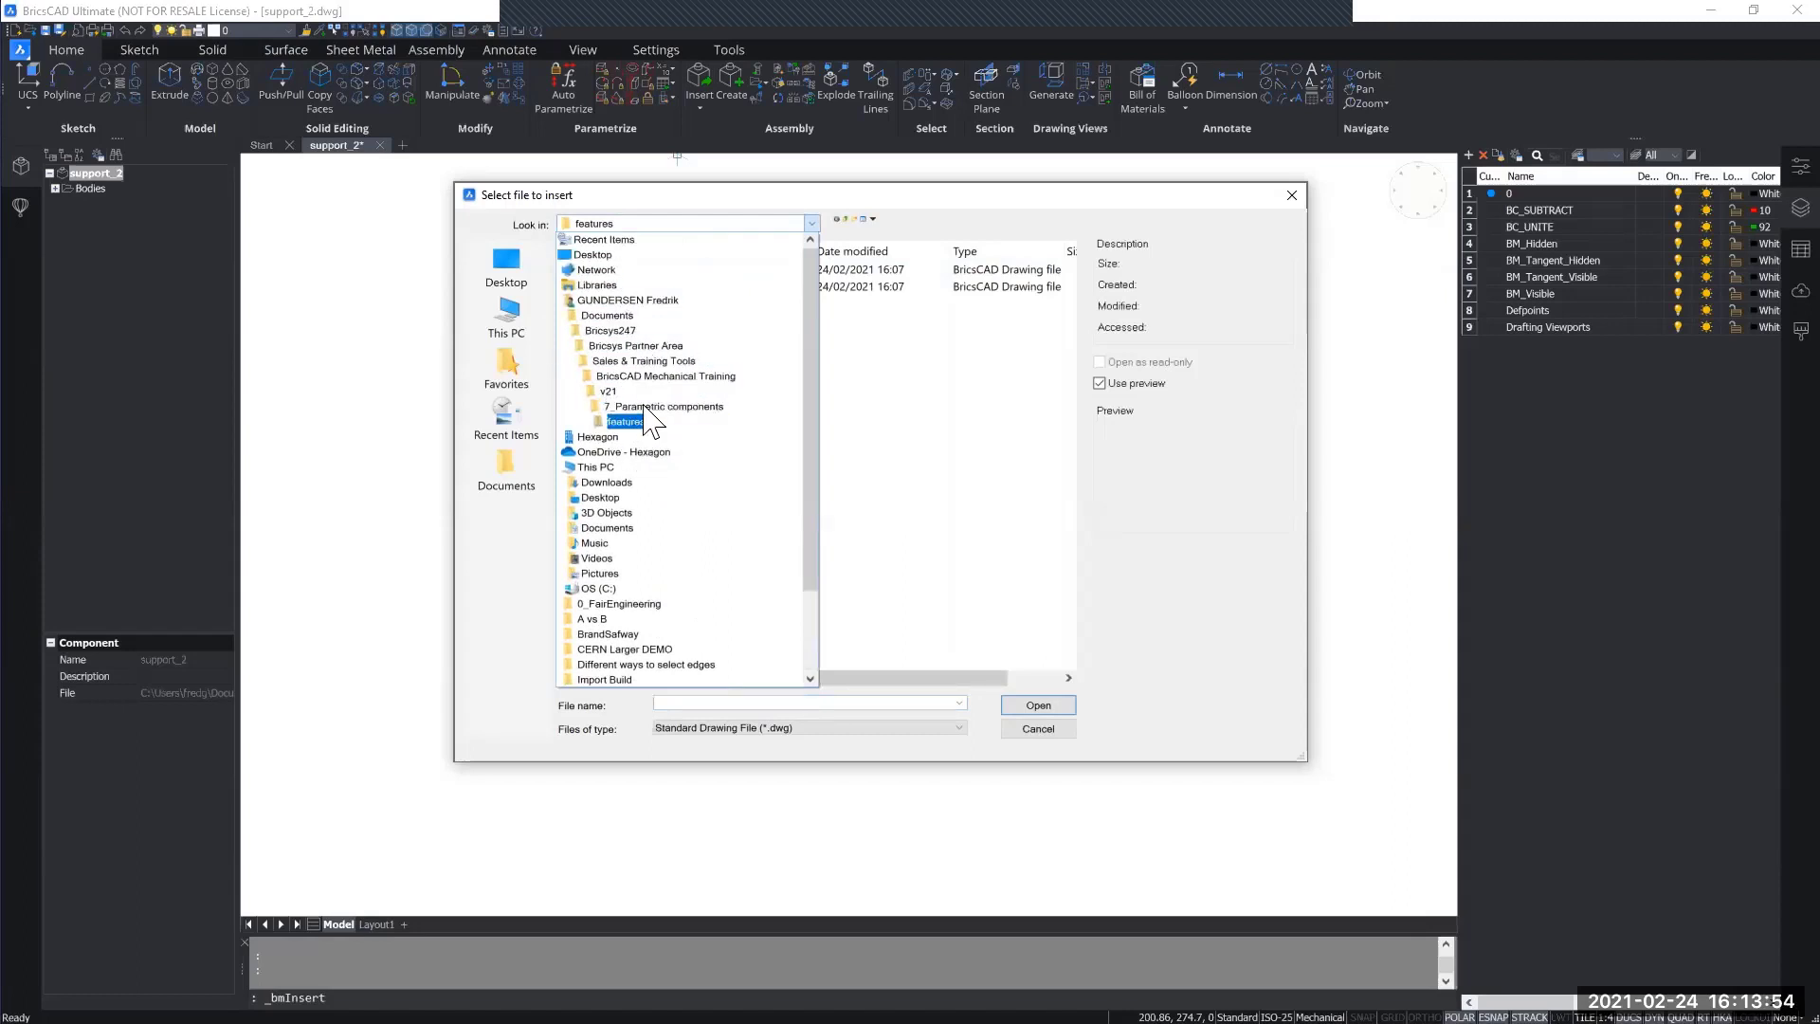
left_click(811, 224)
left_click(628, 273)
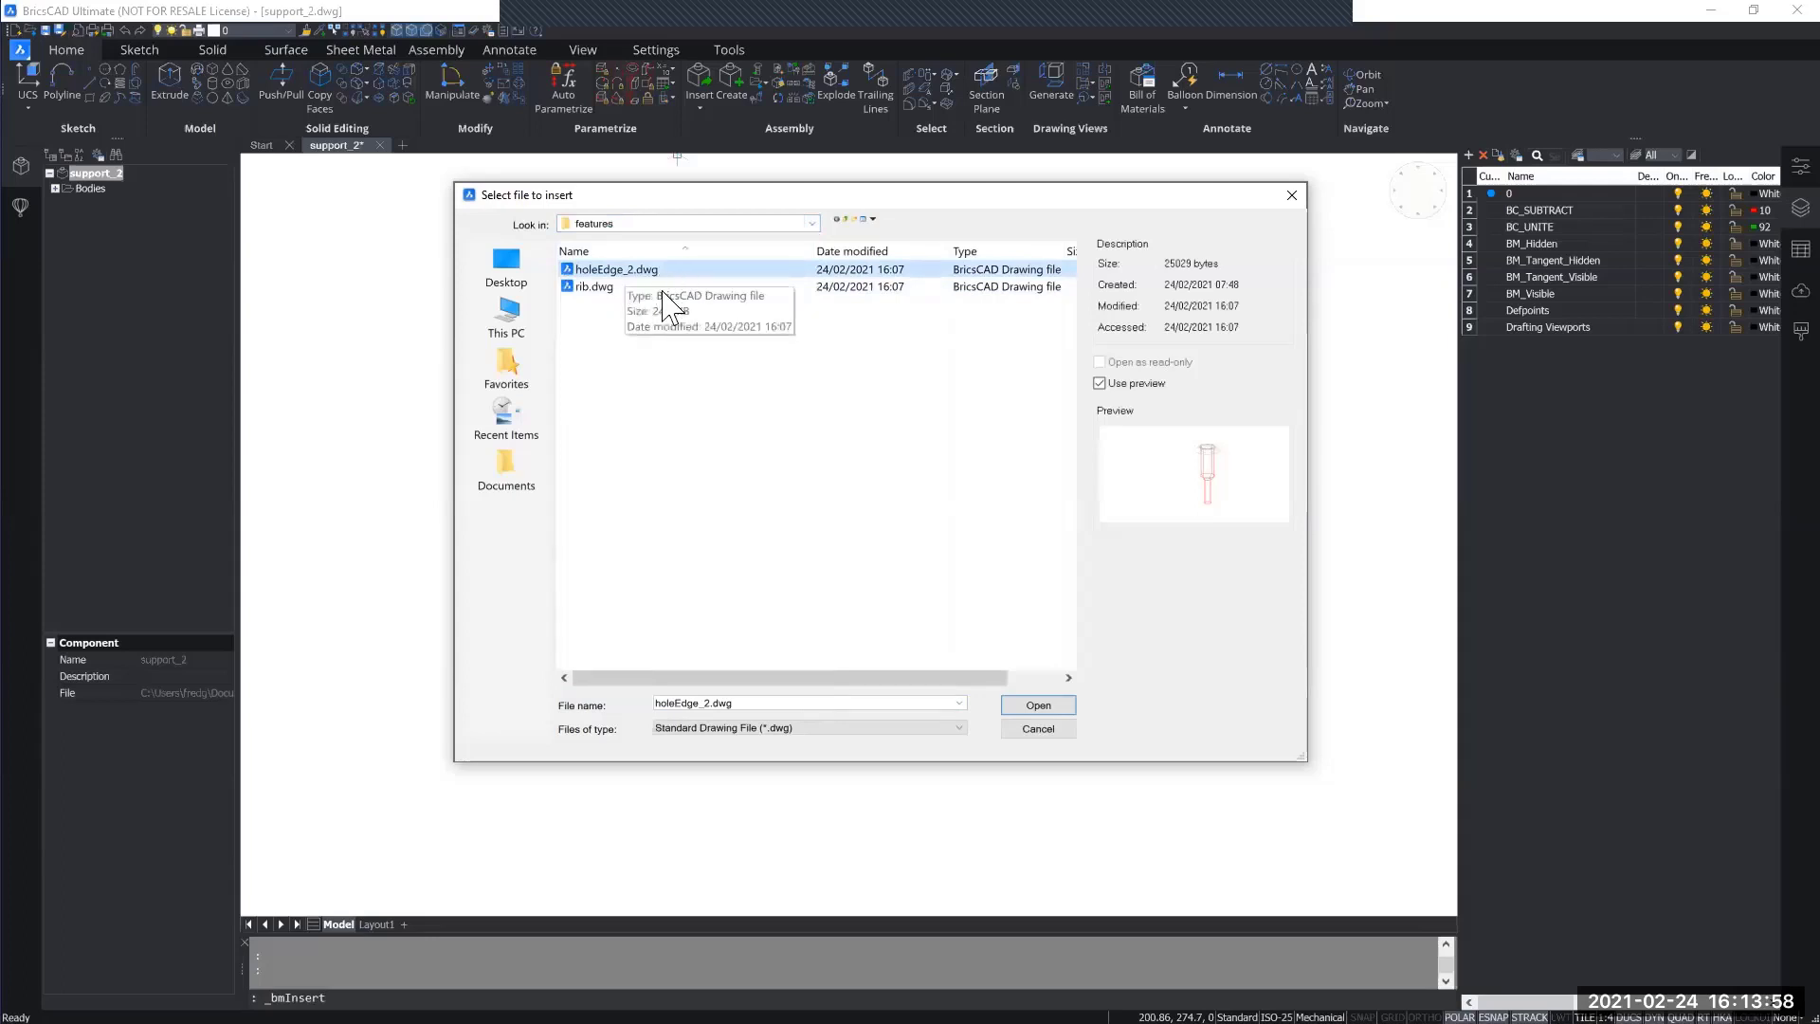
left_click(1040, 706)
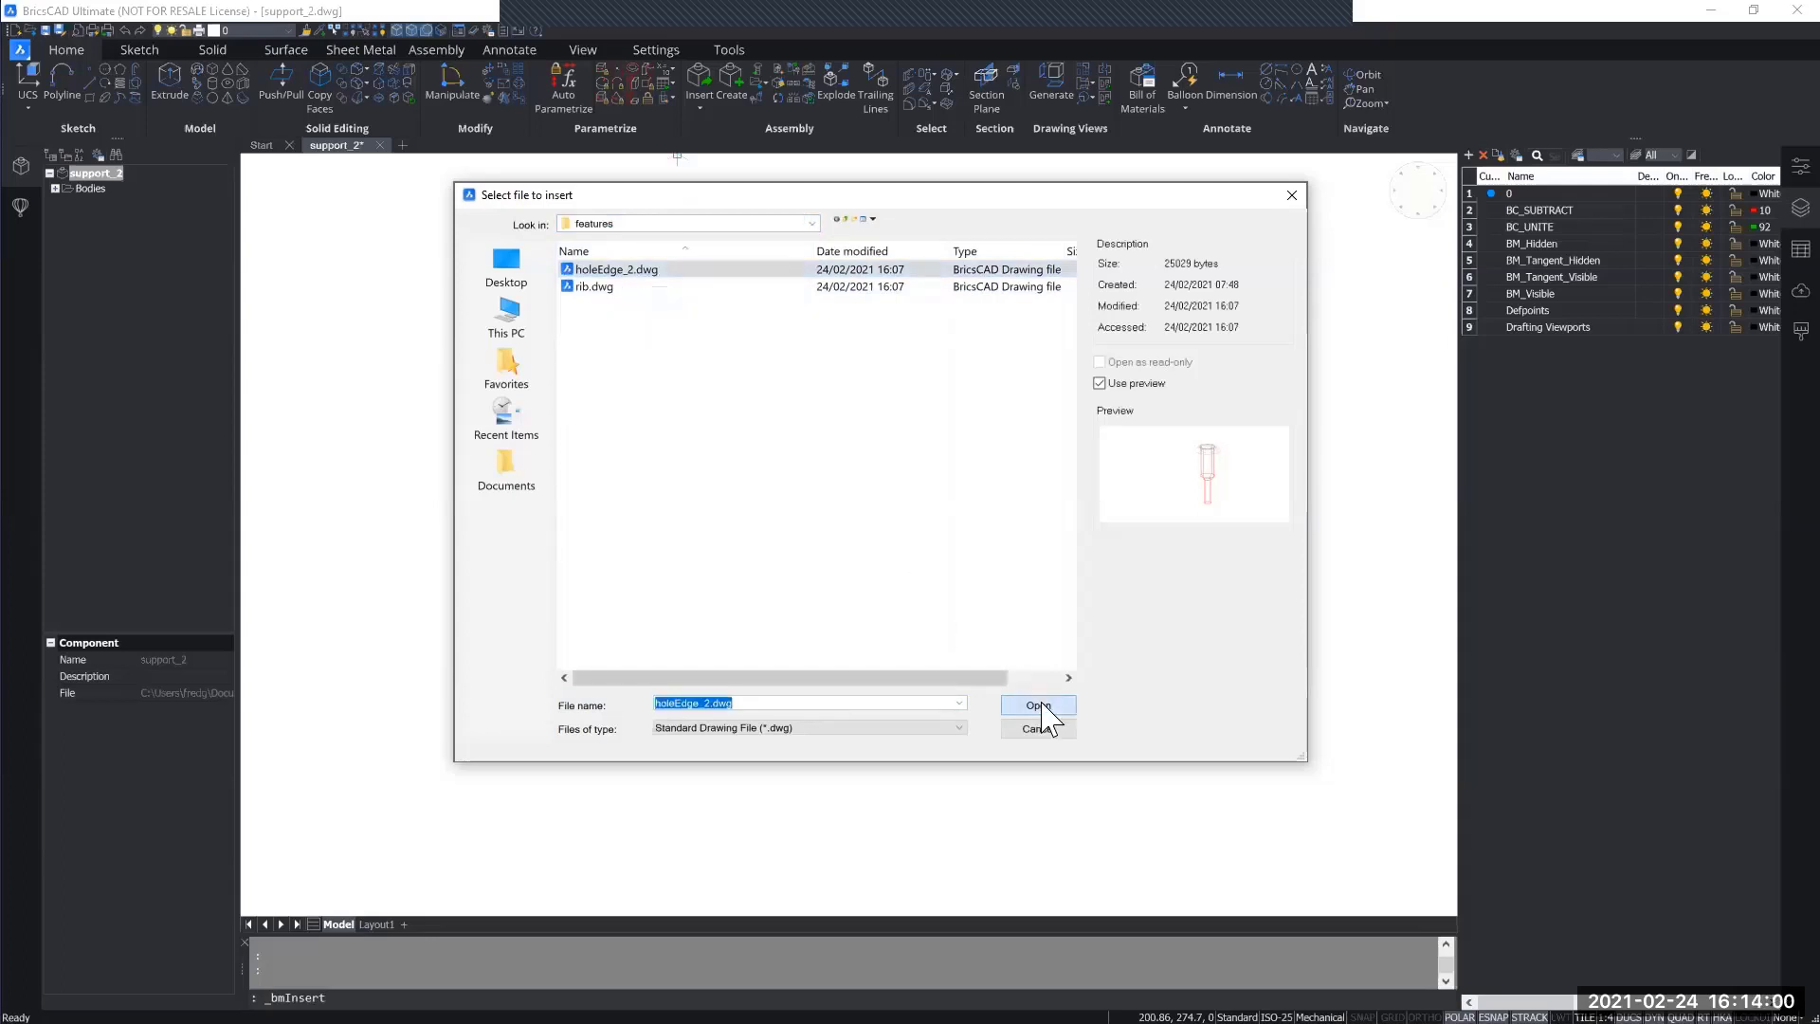
Place the hole component on the top face of the rectangular lug, snapped to the center of its front rounded corner.
middle_click_drag(1056, 742, 986, 666)
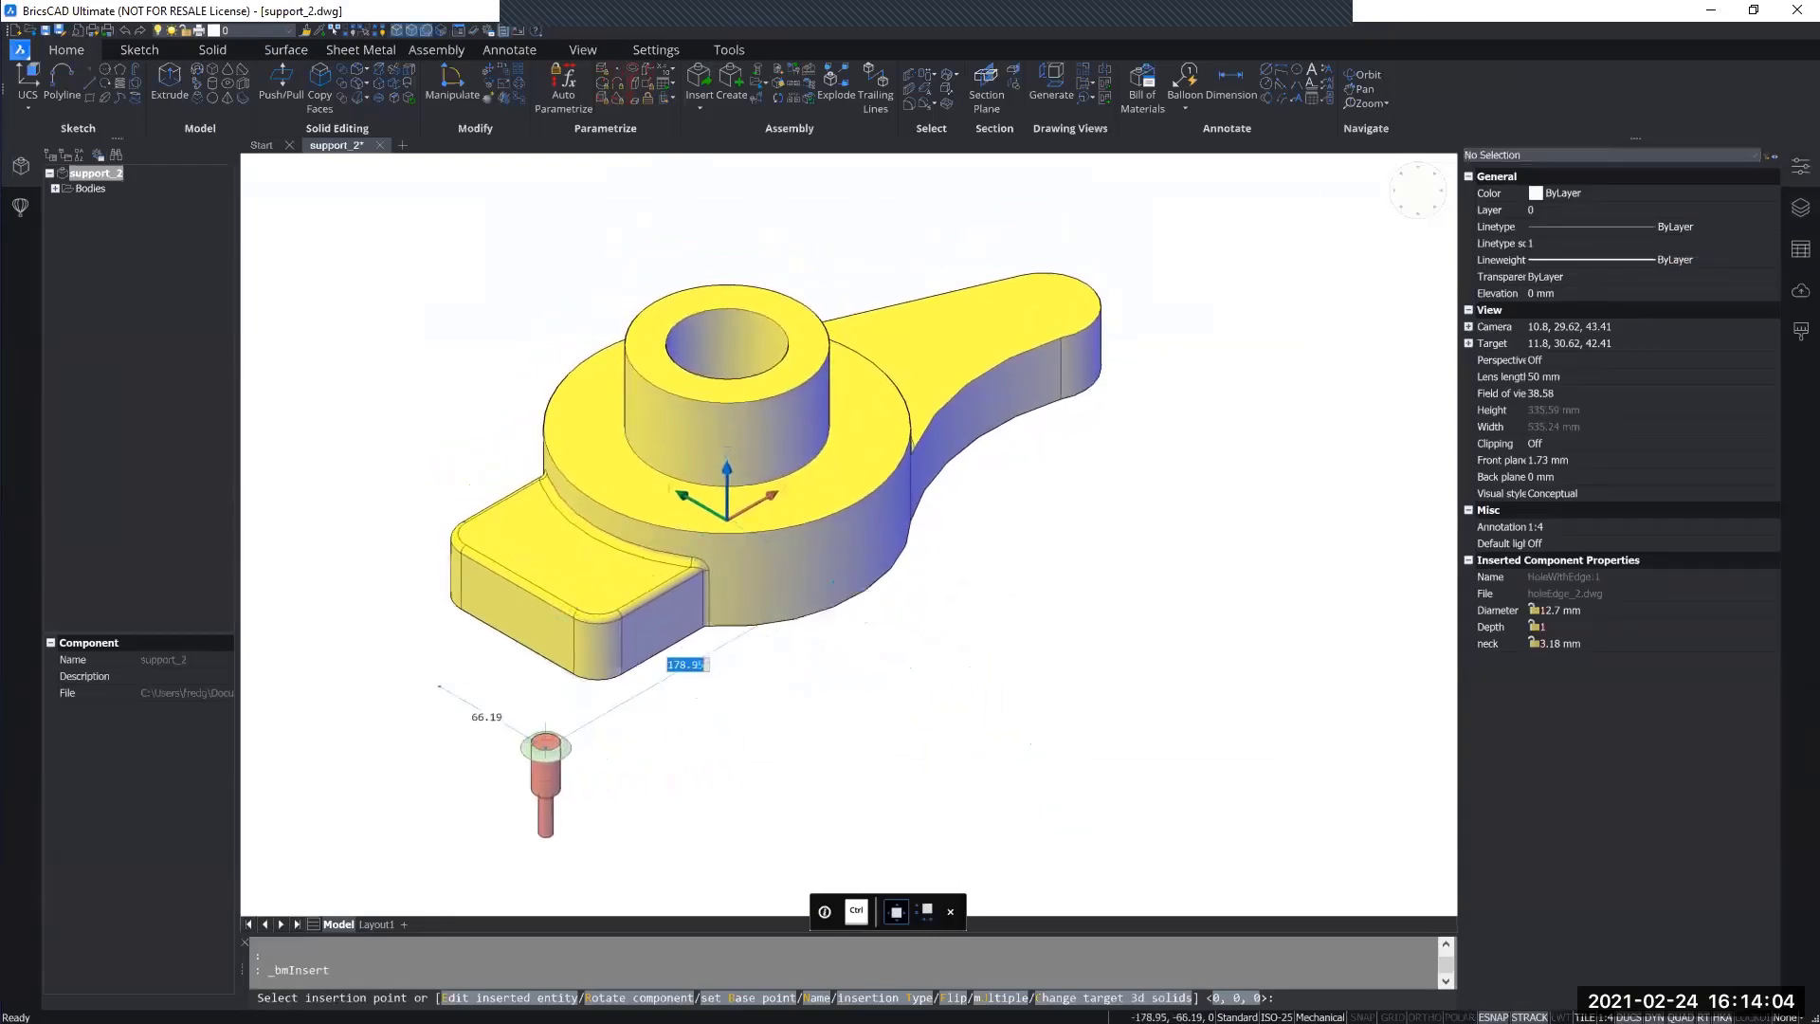
middle_click_drag(537, 742, 677, 736)
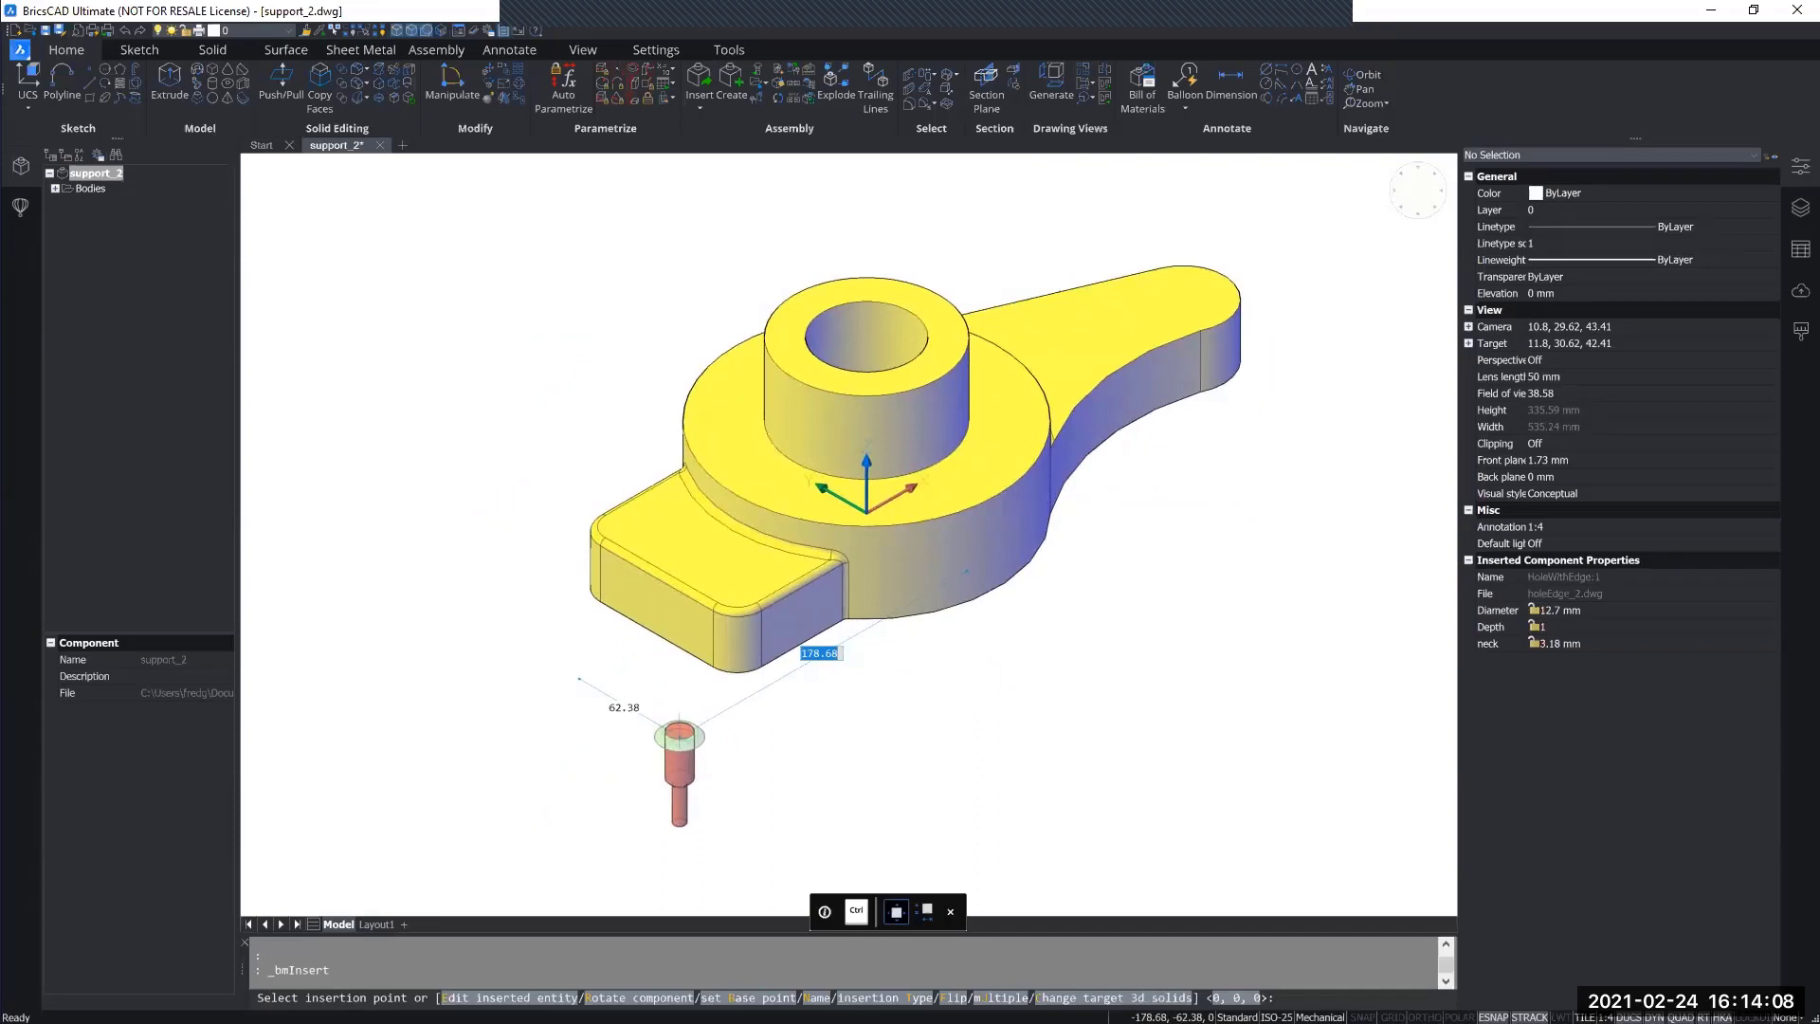
middle_click_drag(679, 736, 675, 746, "shift")
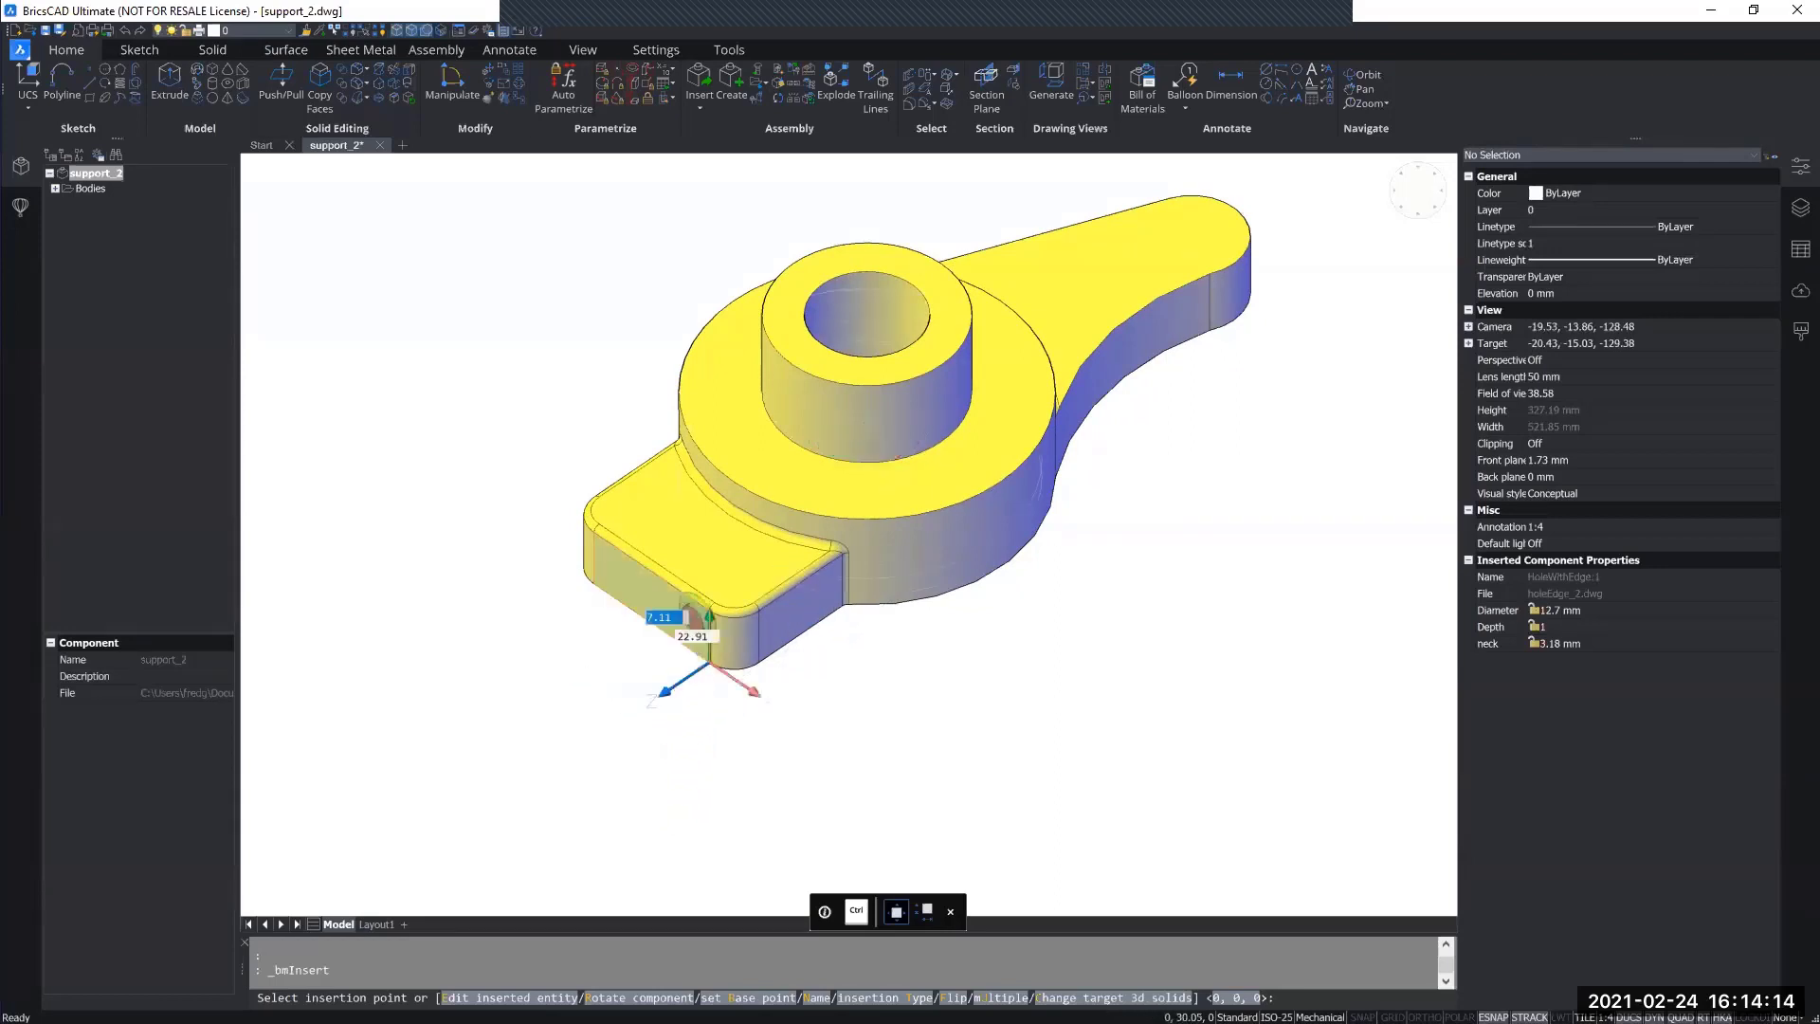
scroll(697, 614, "up", 6)
scroll(749, 564, "up", 4)
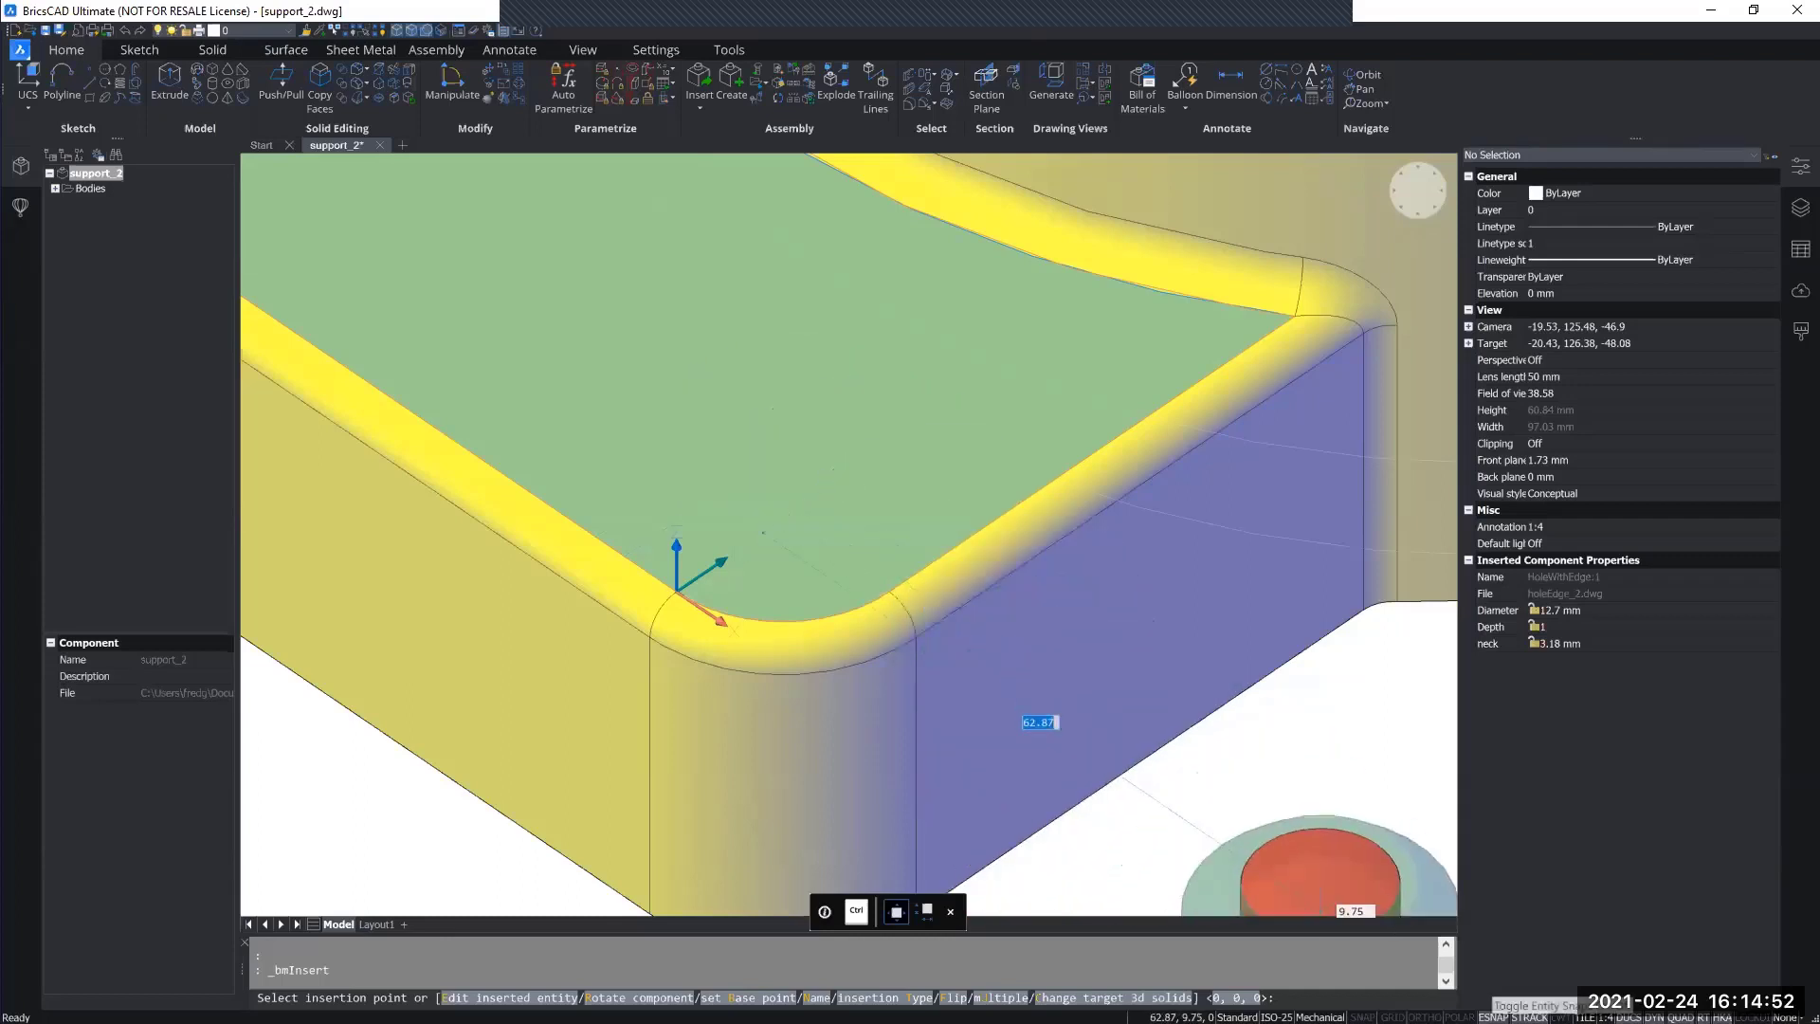
right_click(1503, 1016)
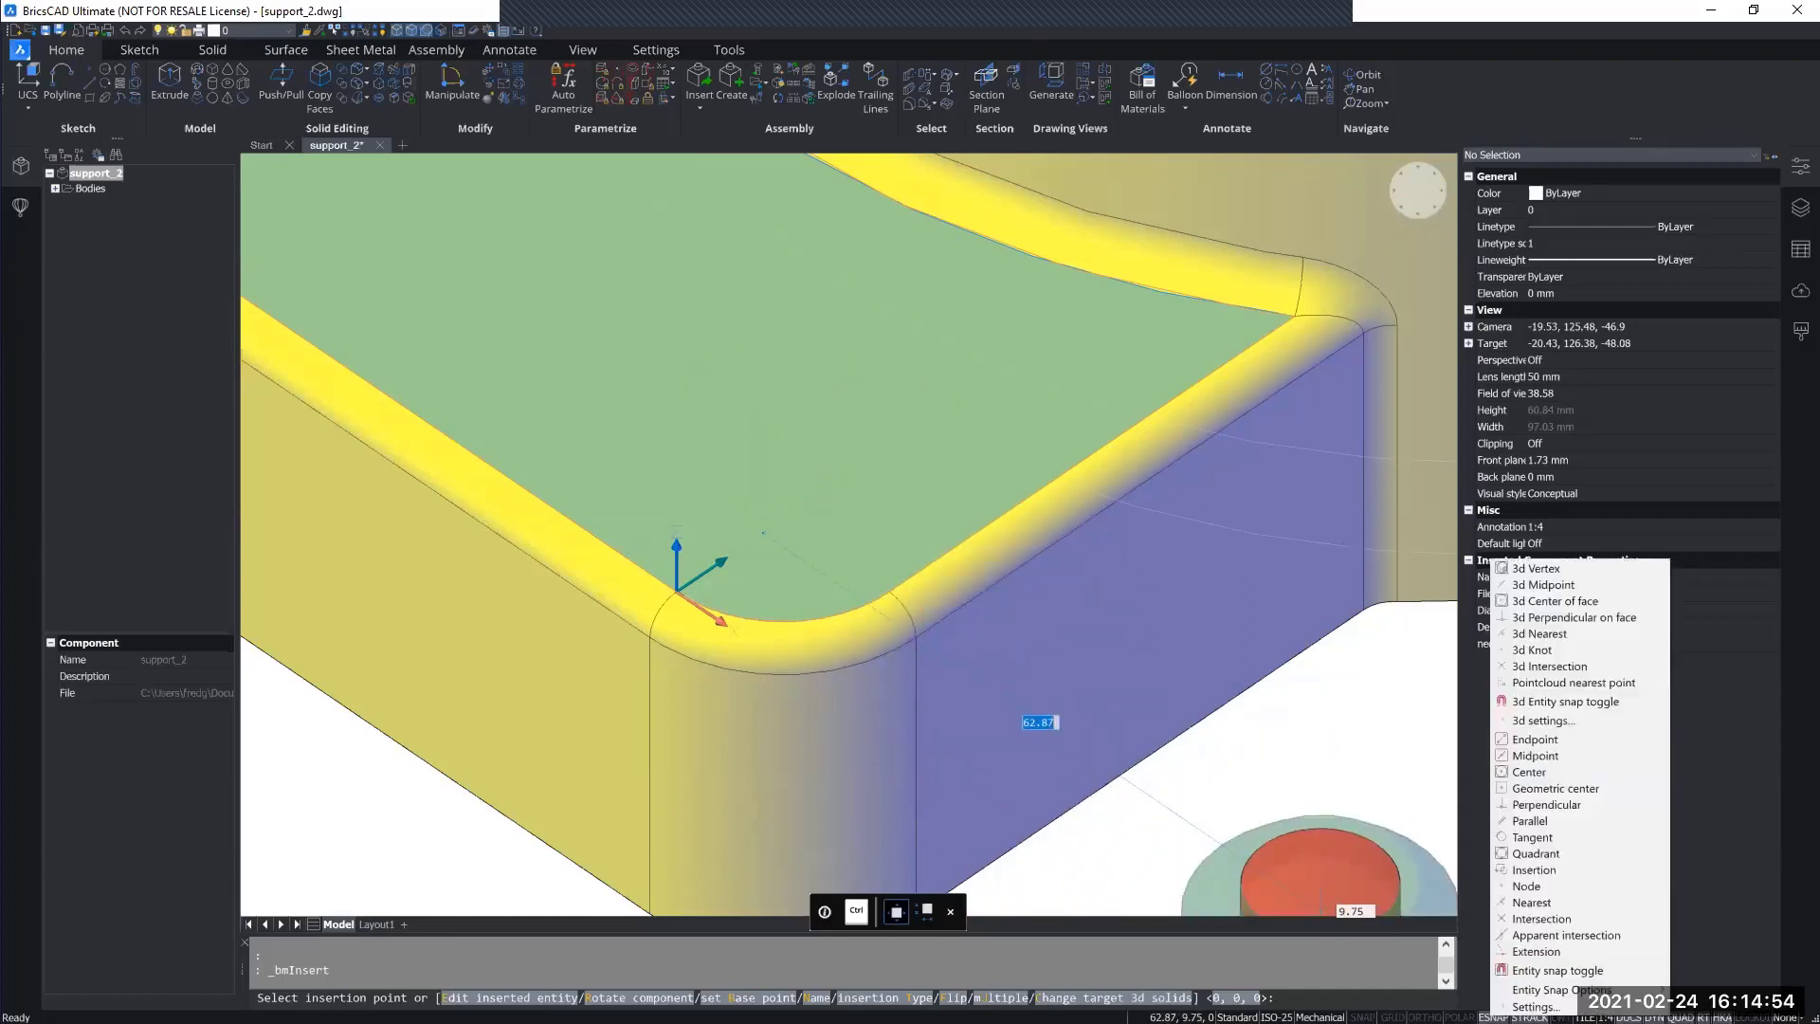
left_click(1242, 749)
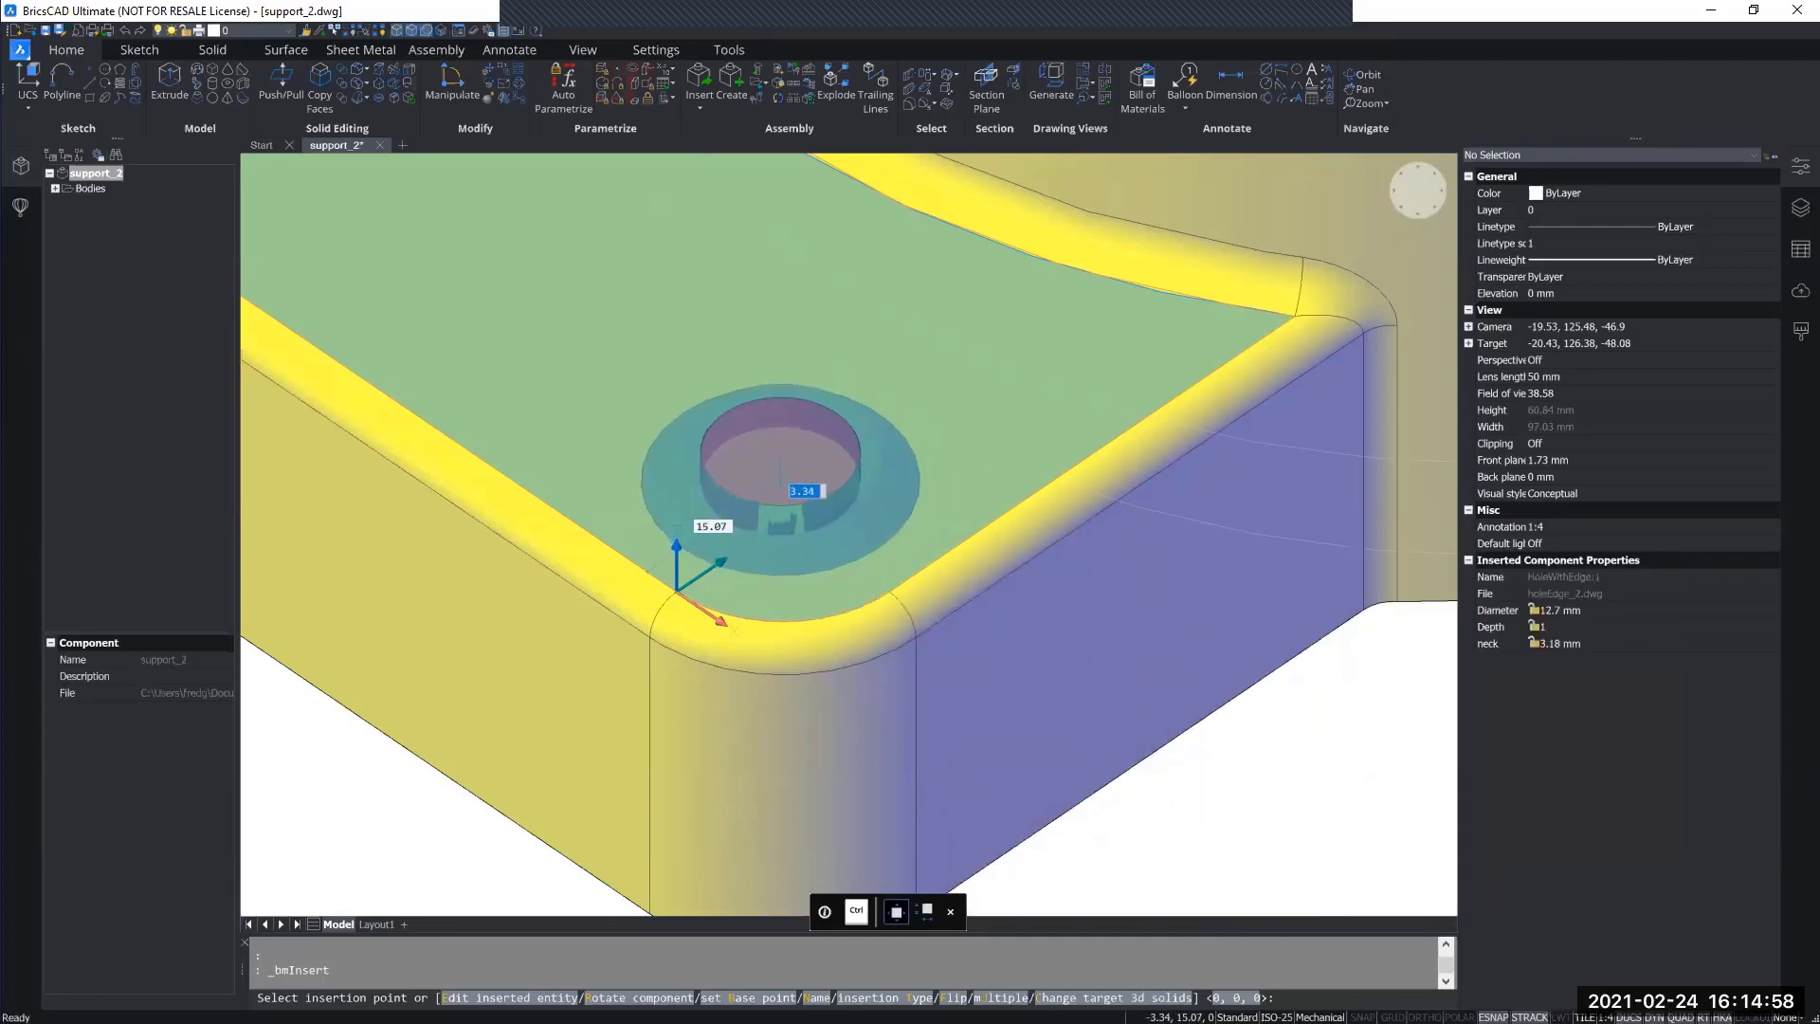
right_click(783, 477, "ctrl")
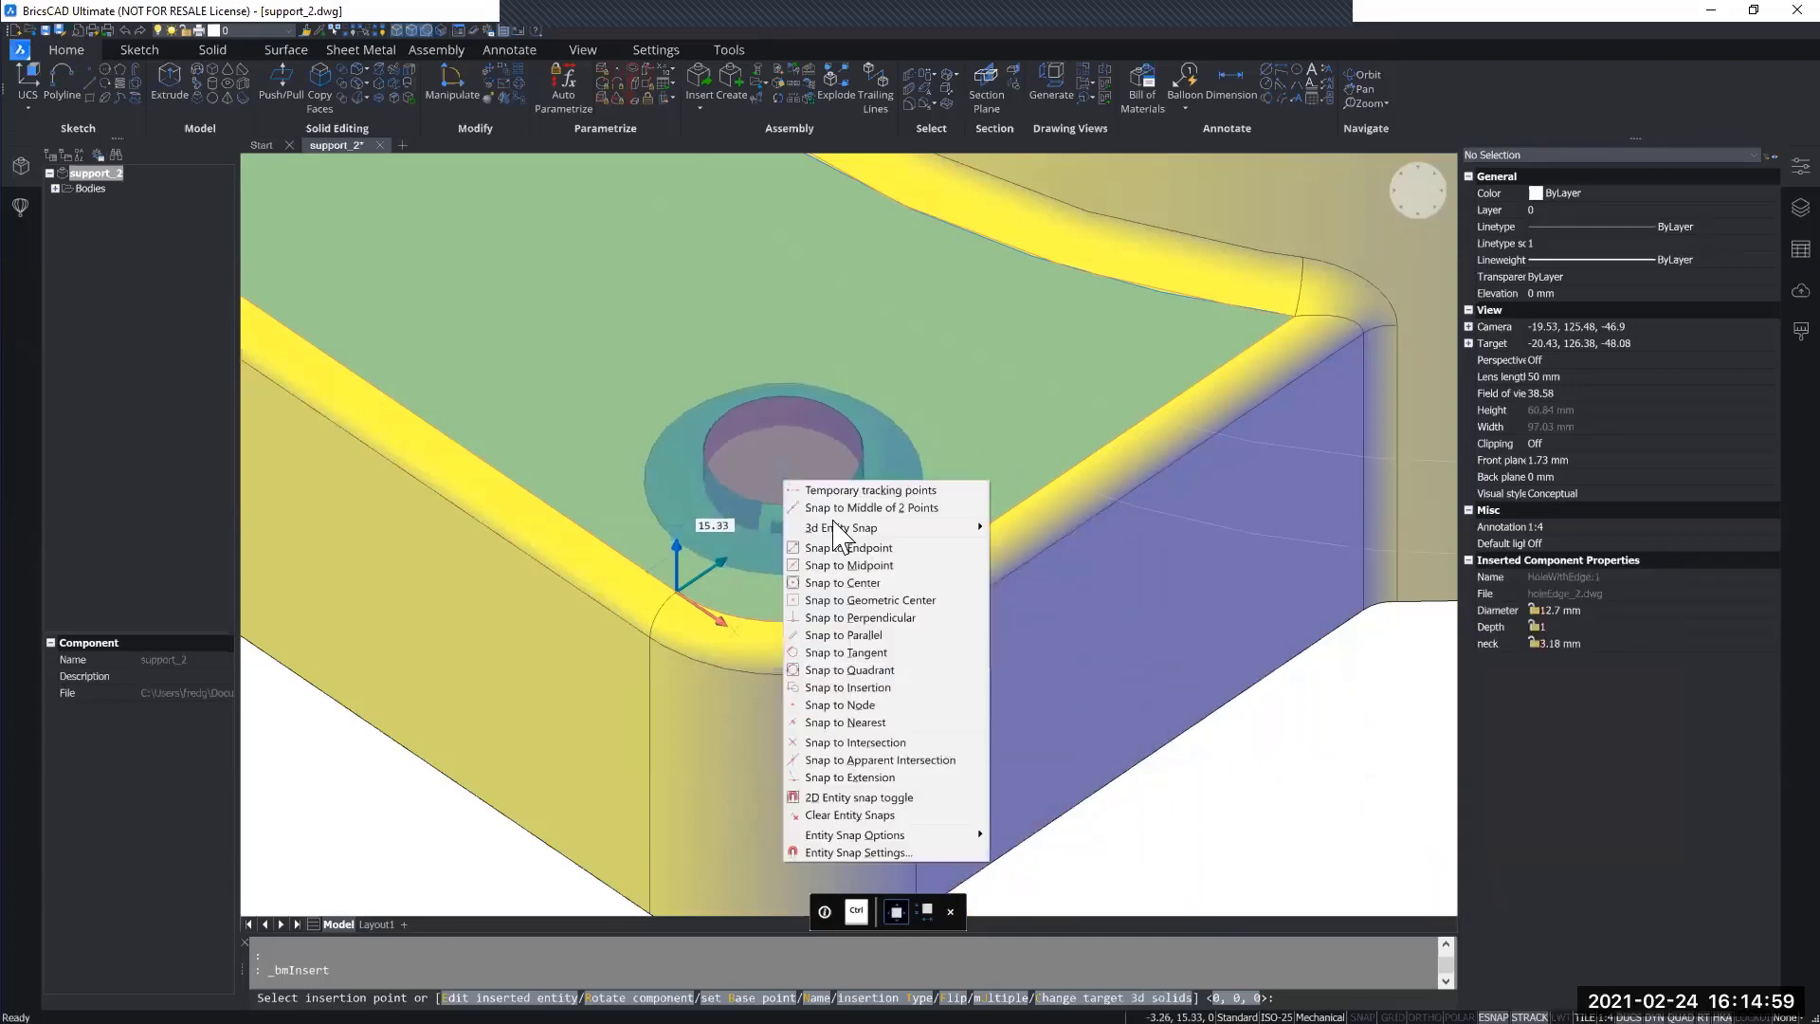
left_click(873, 584)
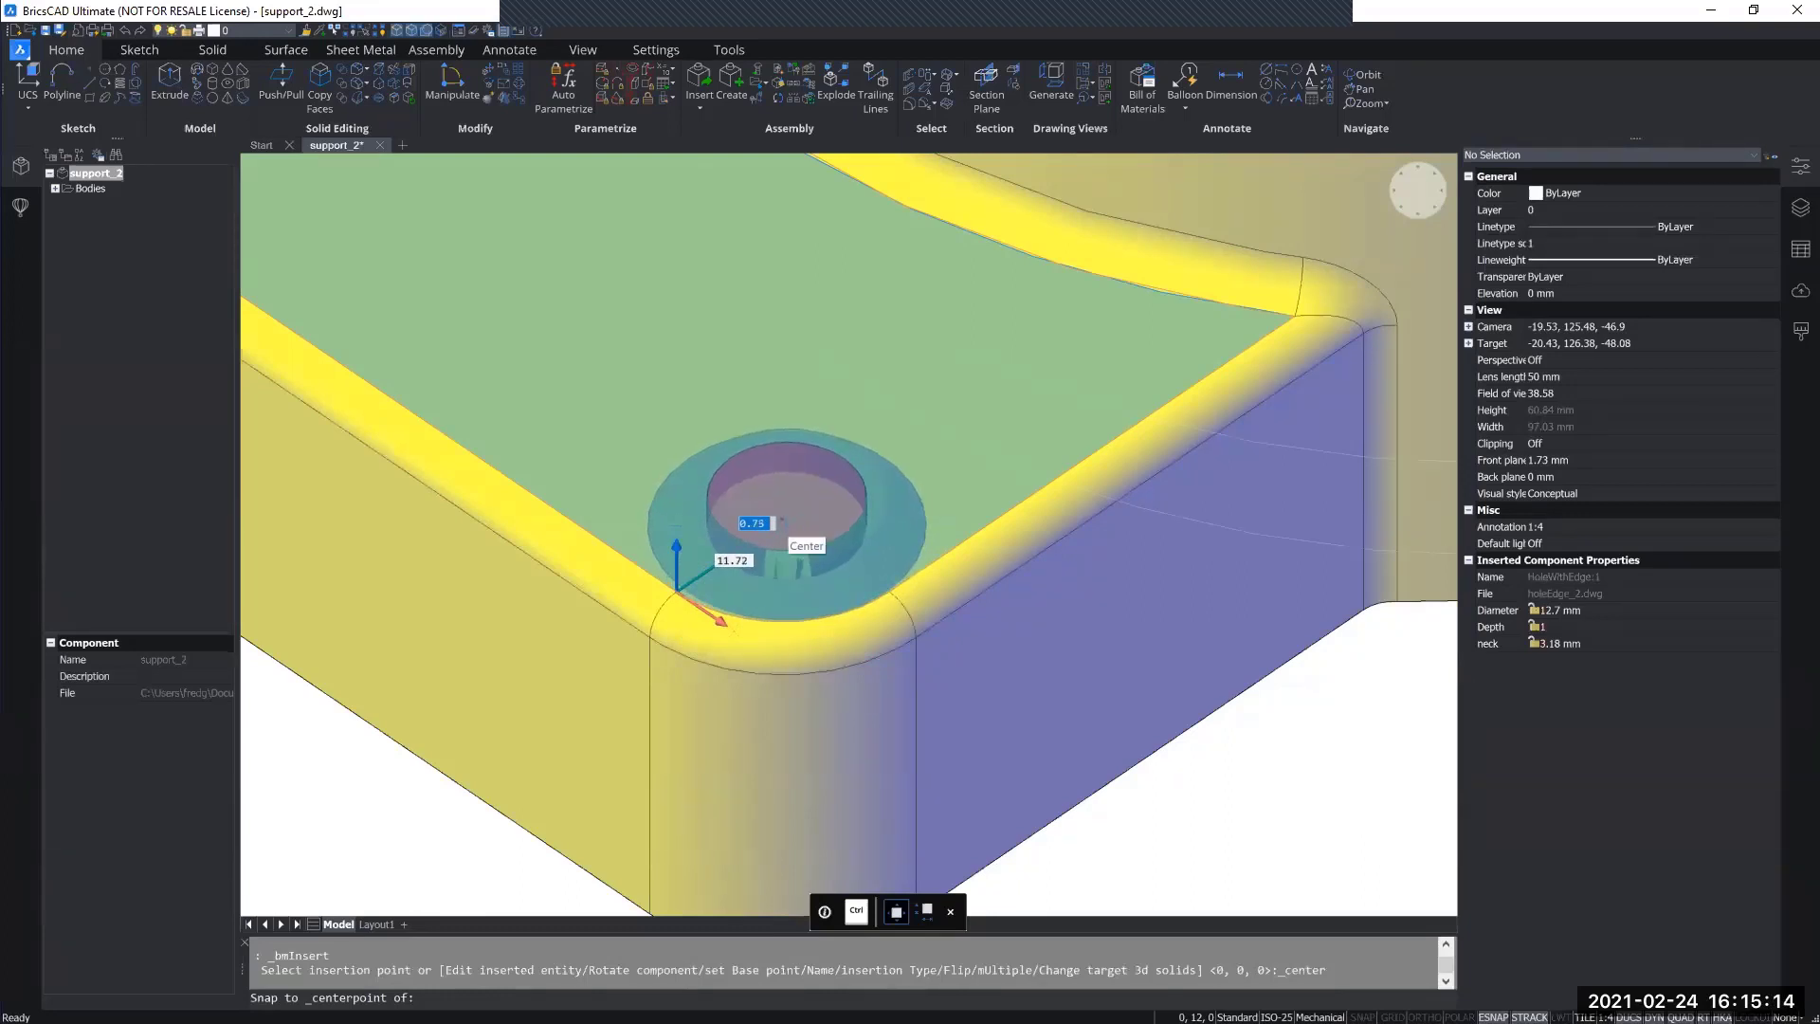
left_click(779, 520)
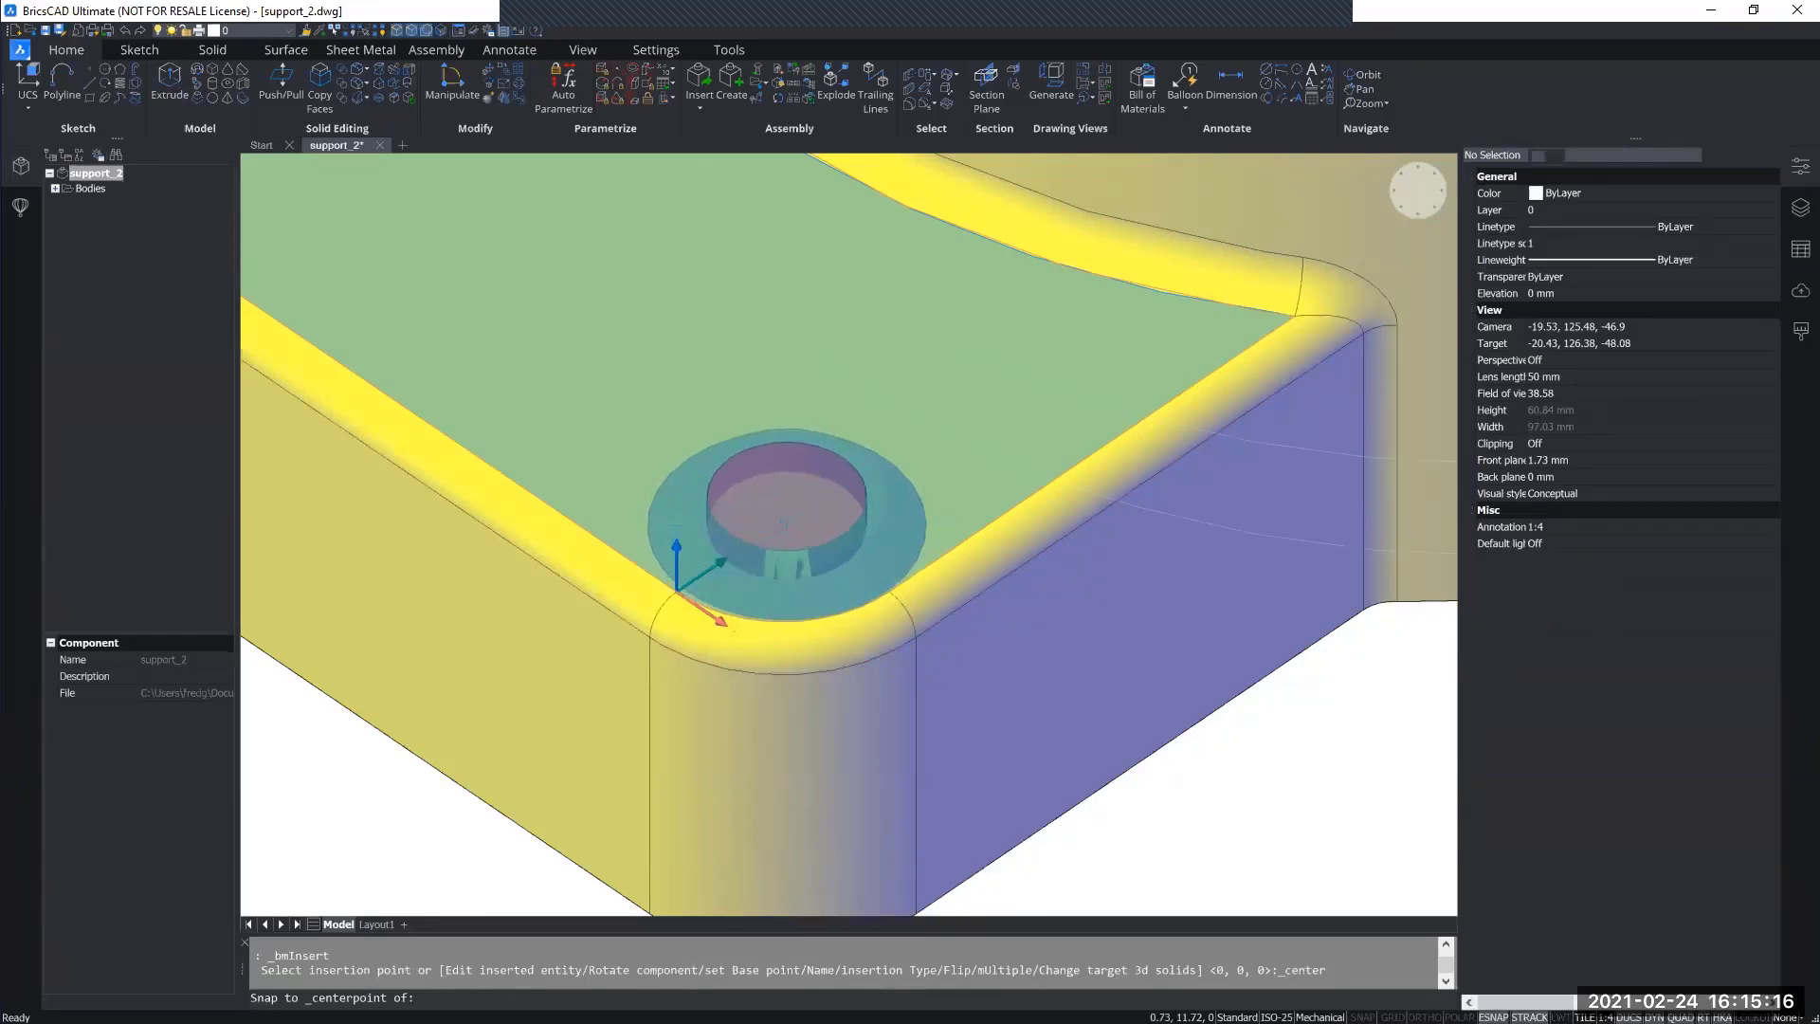
Start inserting holeEdge_2.dwg again with the Multiple option for placing several copies.
middle_click_drag(1159, 858, 1152, 783)
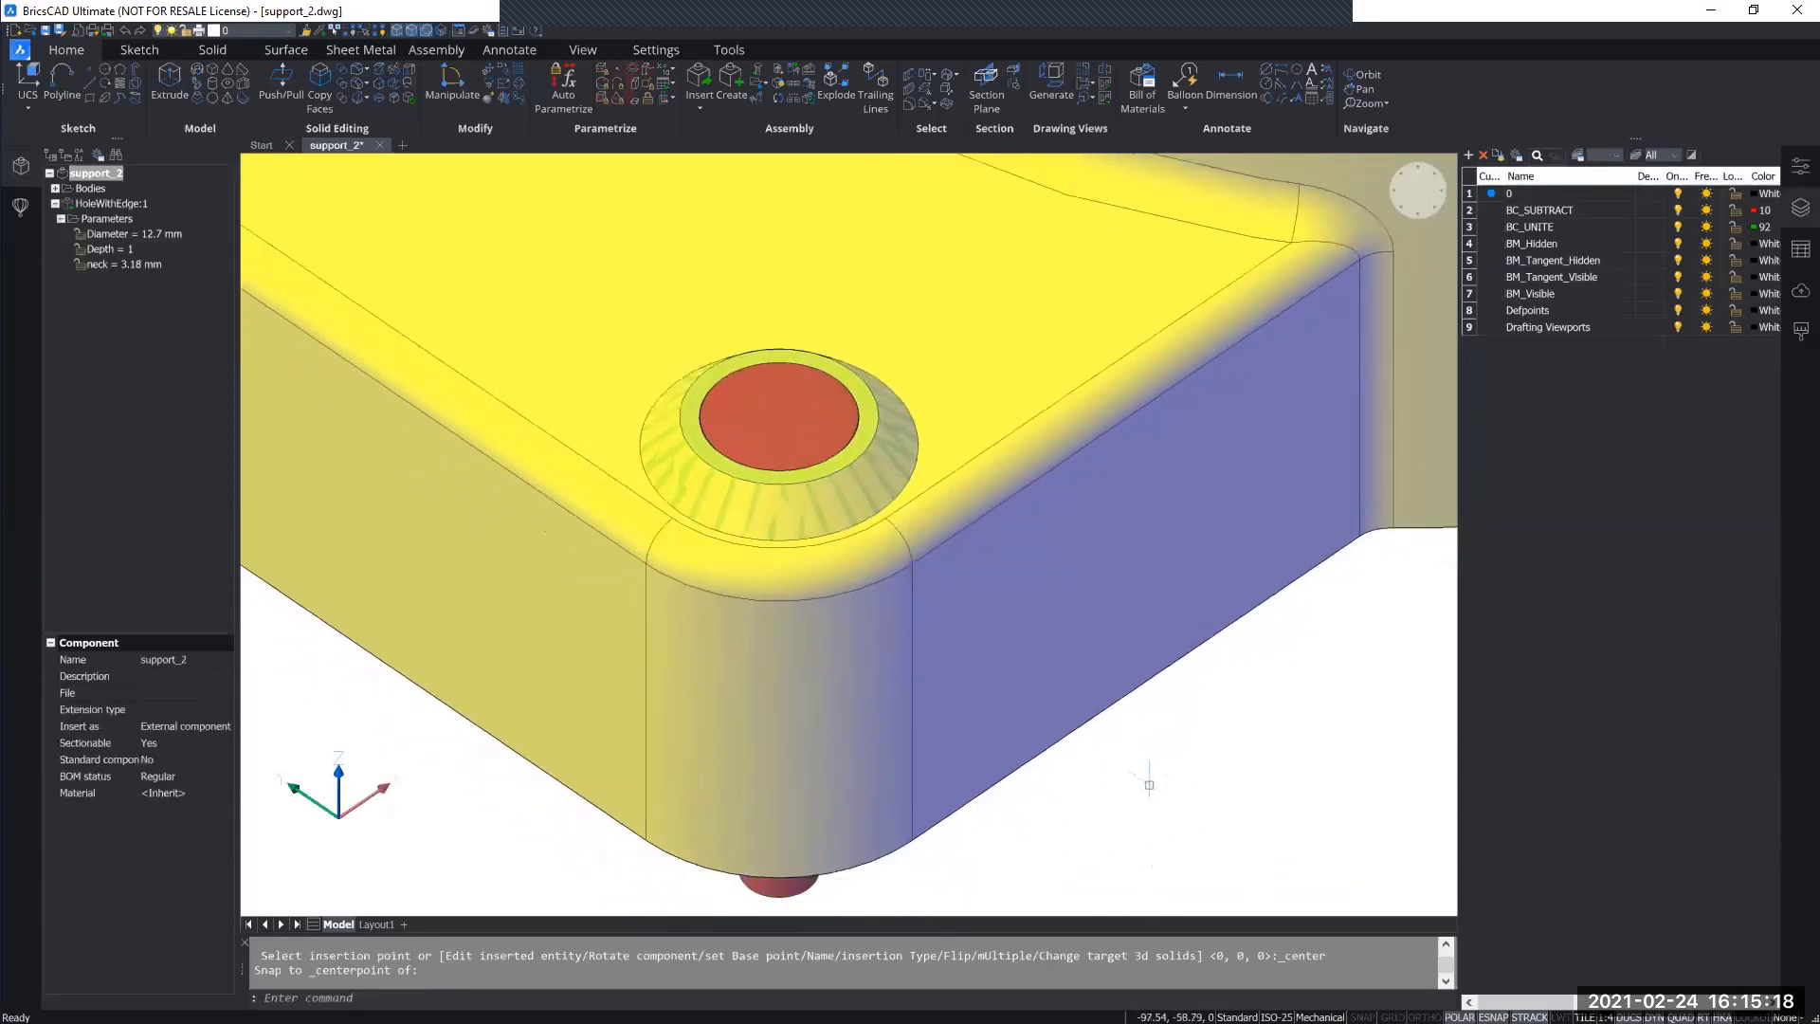
scroll(1149, 784, "down", 3)
middle_click_drag(1009, 778, 769, 781)
scroll(939, 773, "down", 1)
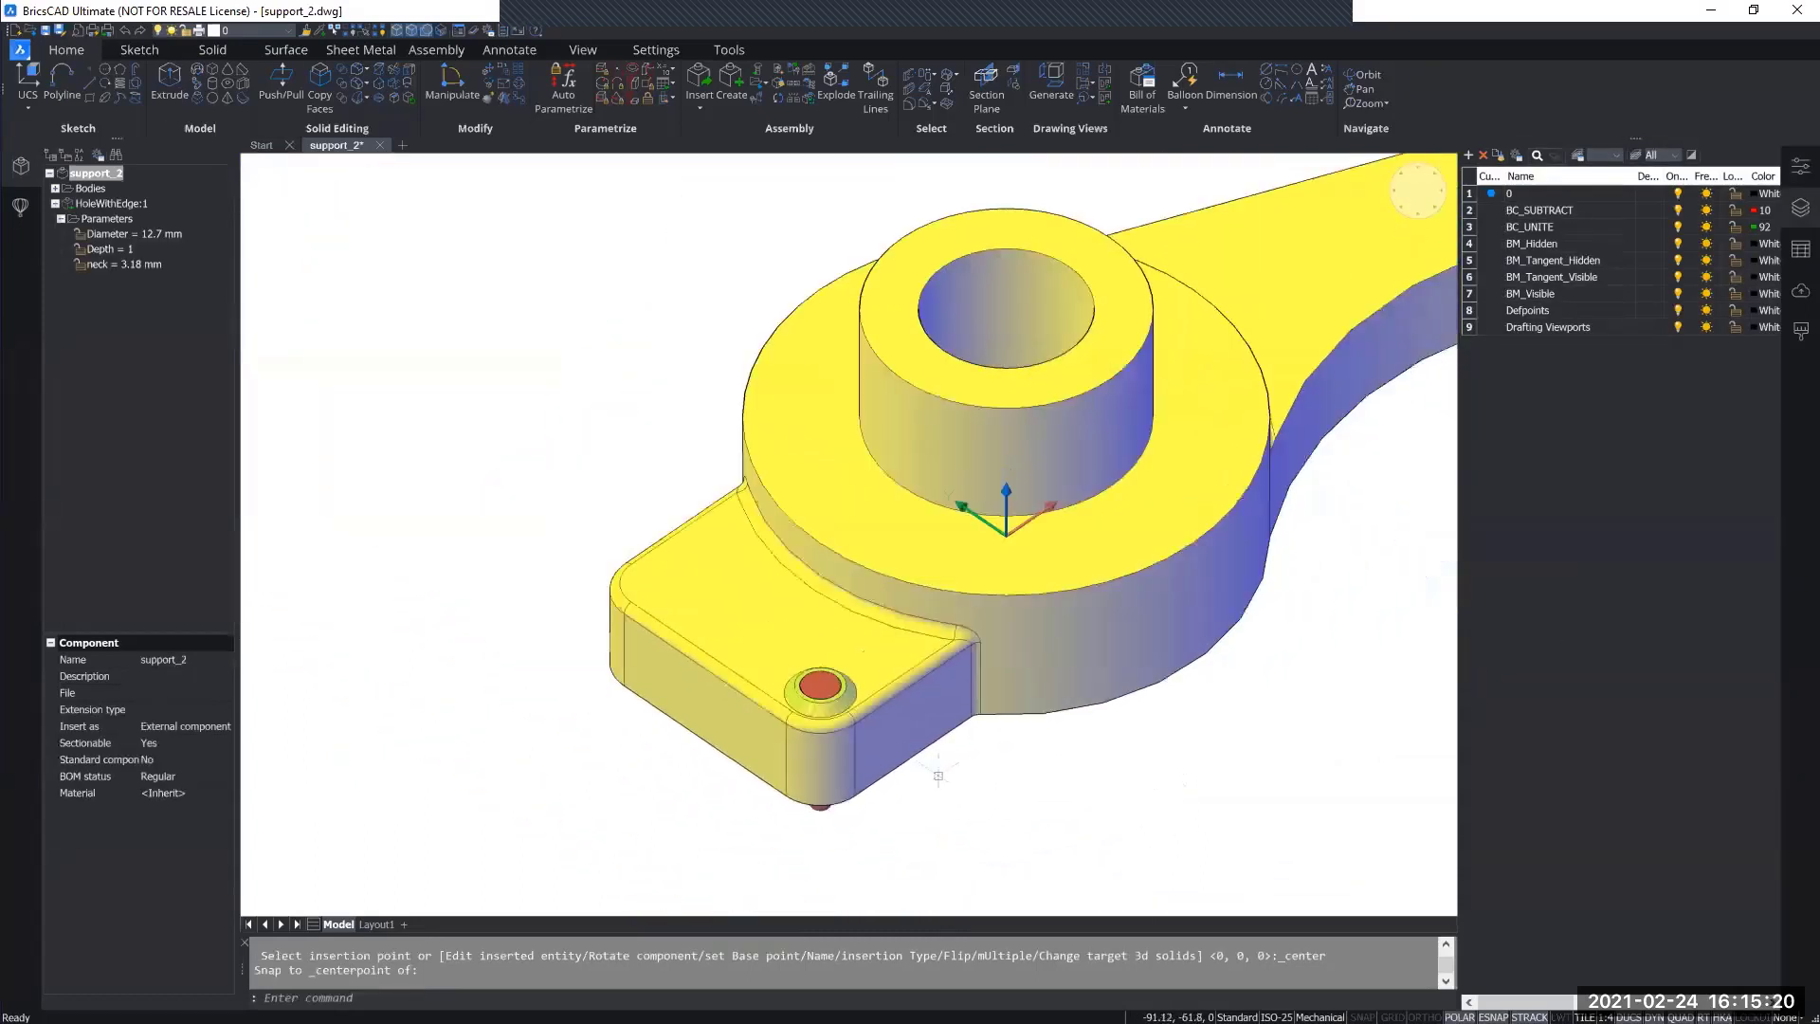
middle_click_drag(998, 773, 915, 769)
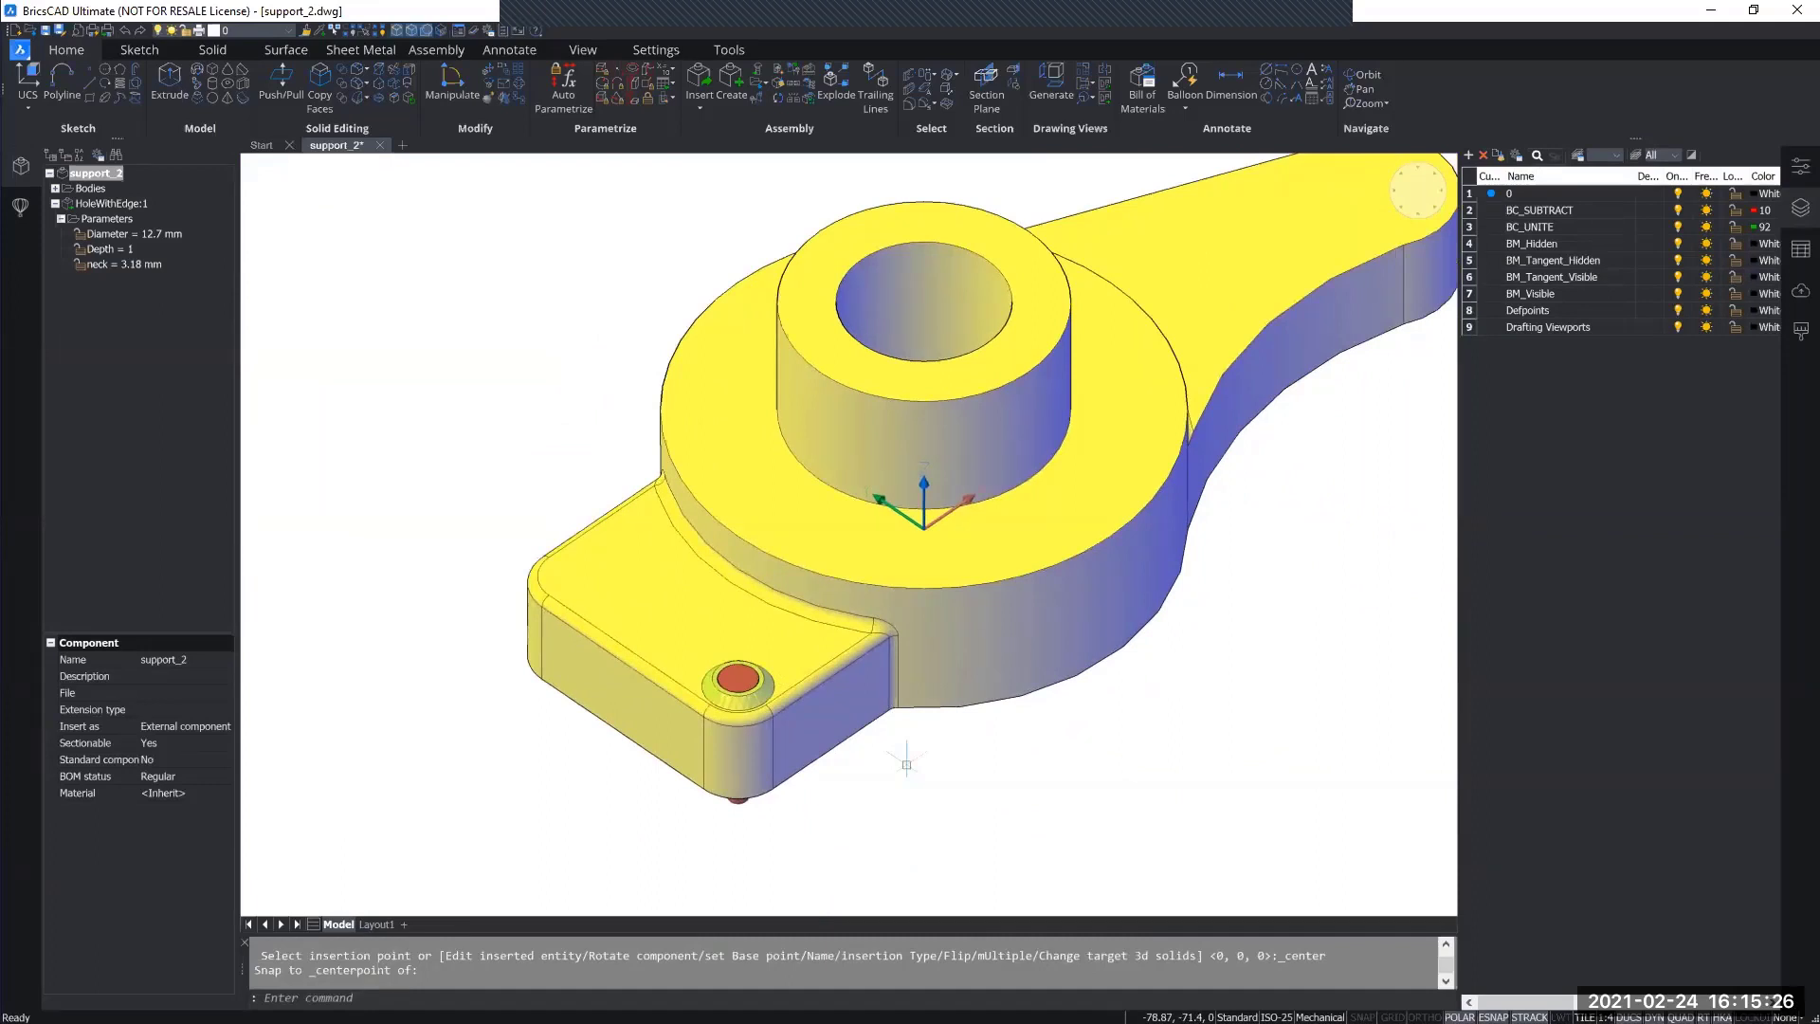
left_click(701, 90)
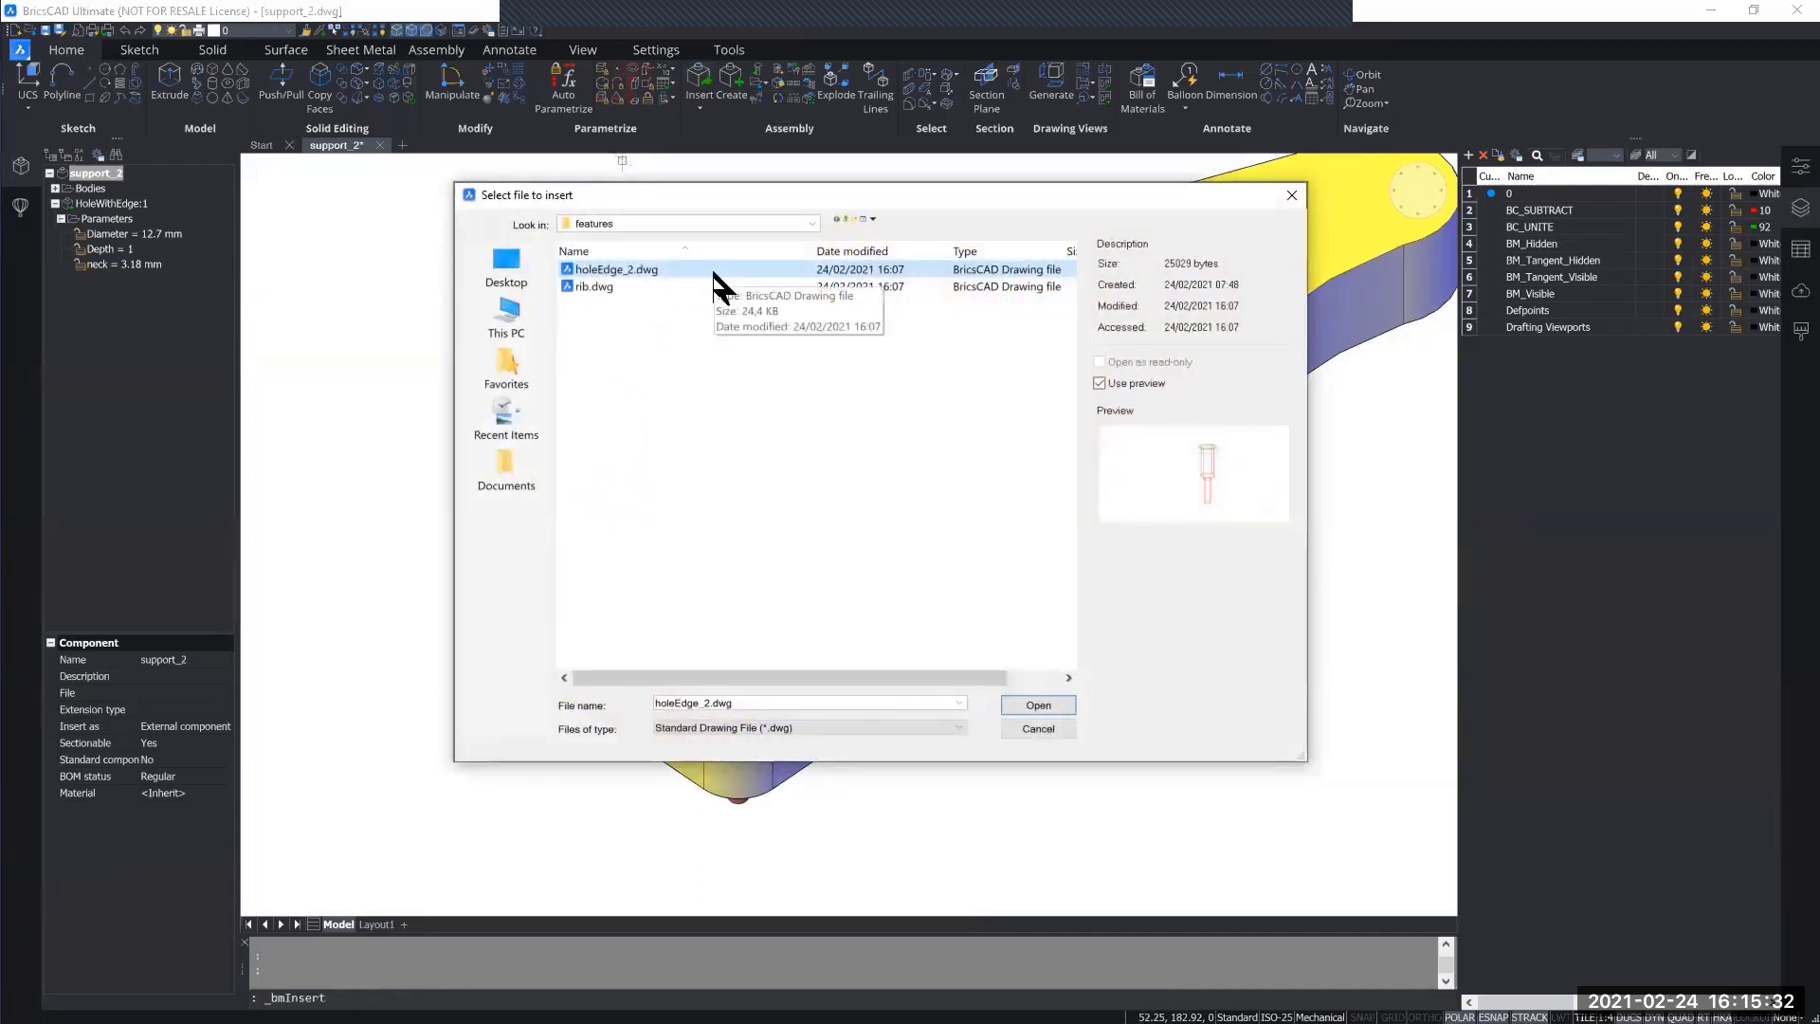
double_click(824, 273)
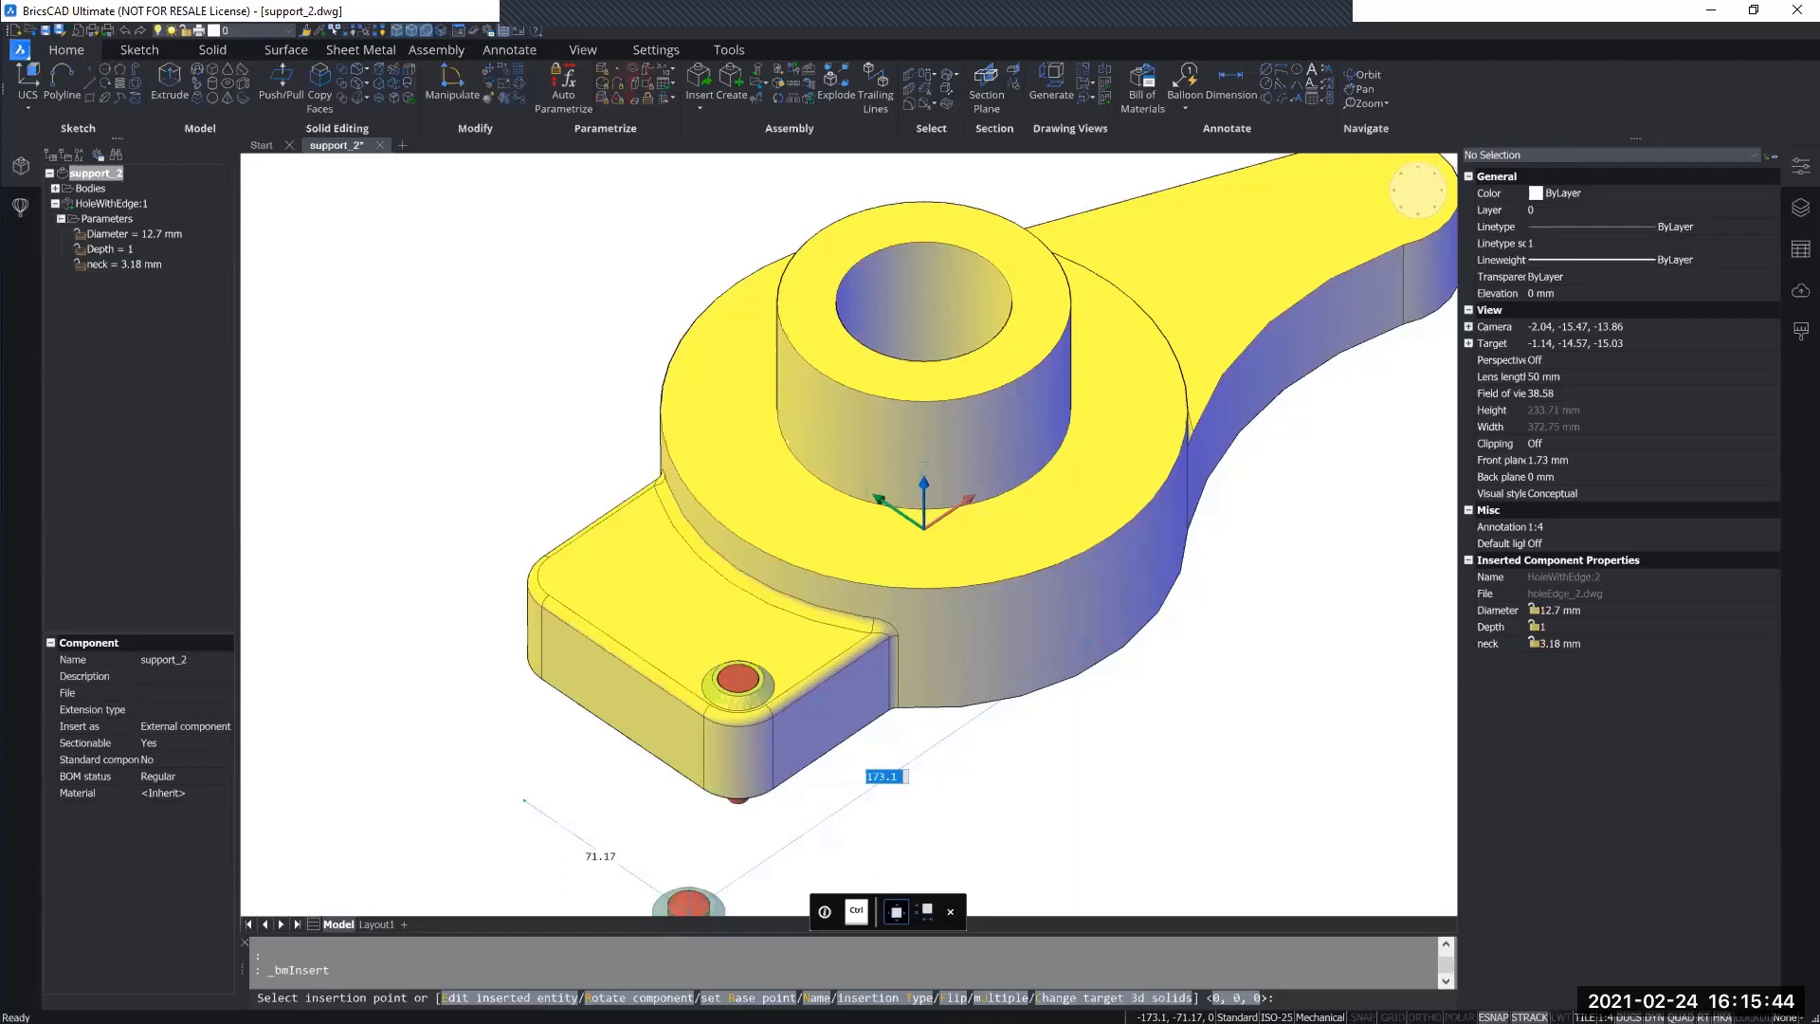
type("U")
key("Return")
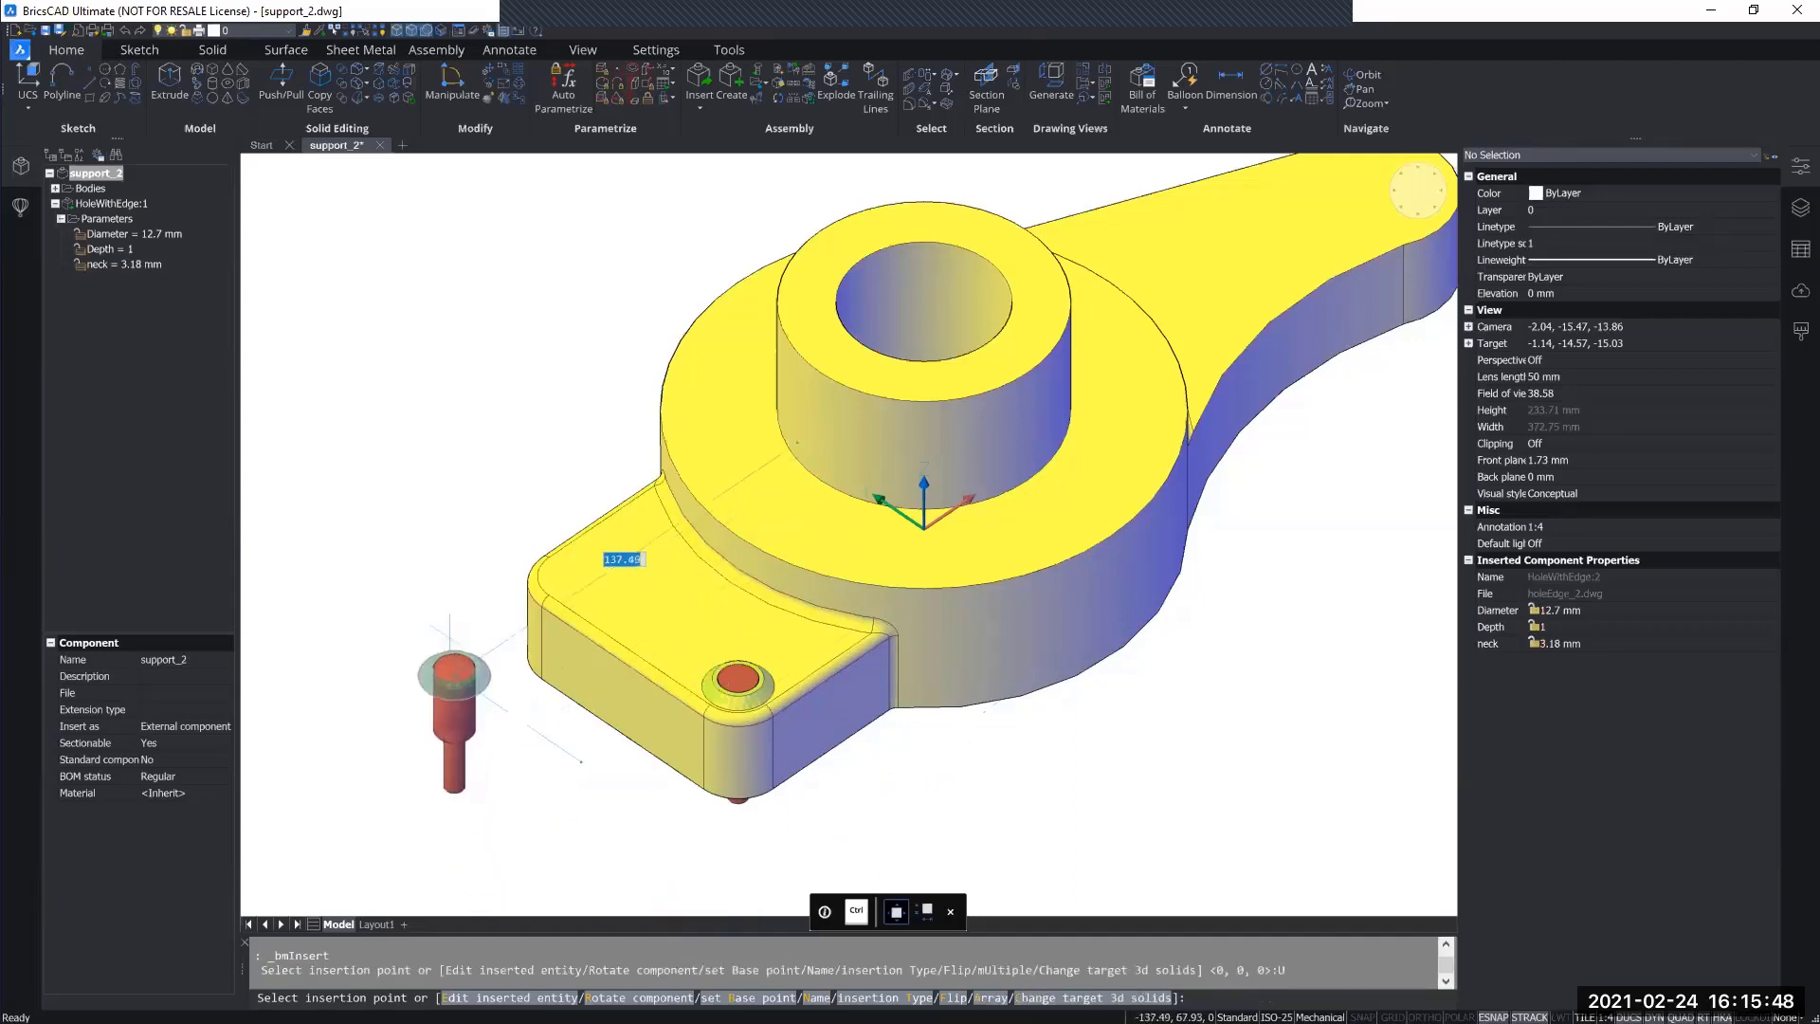
Place a second hole component on the lug's top face at the center of its other outer rounded corner.
scroll(633, 586, "up", 3)
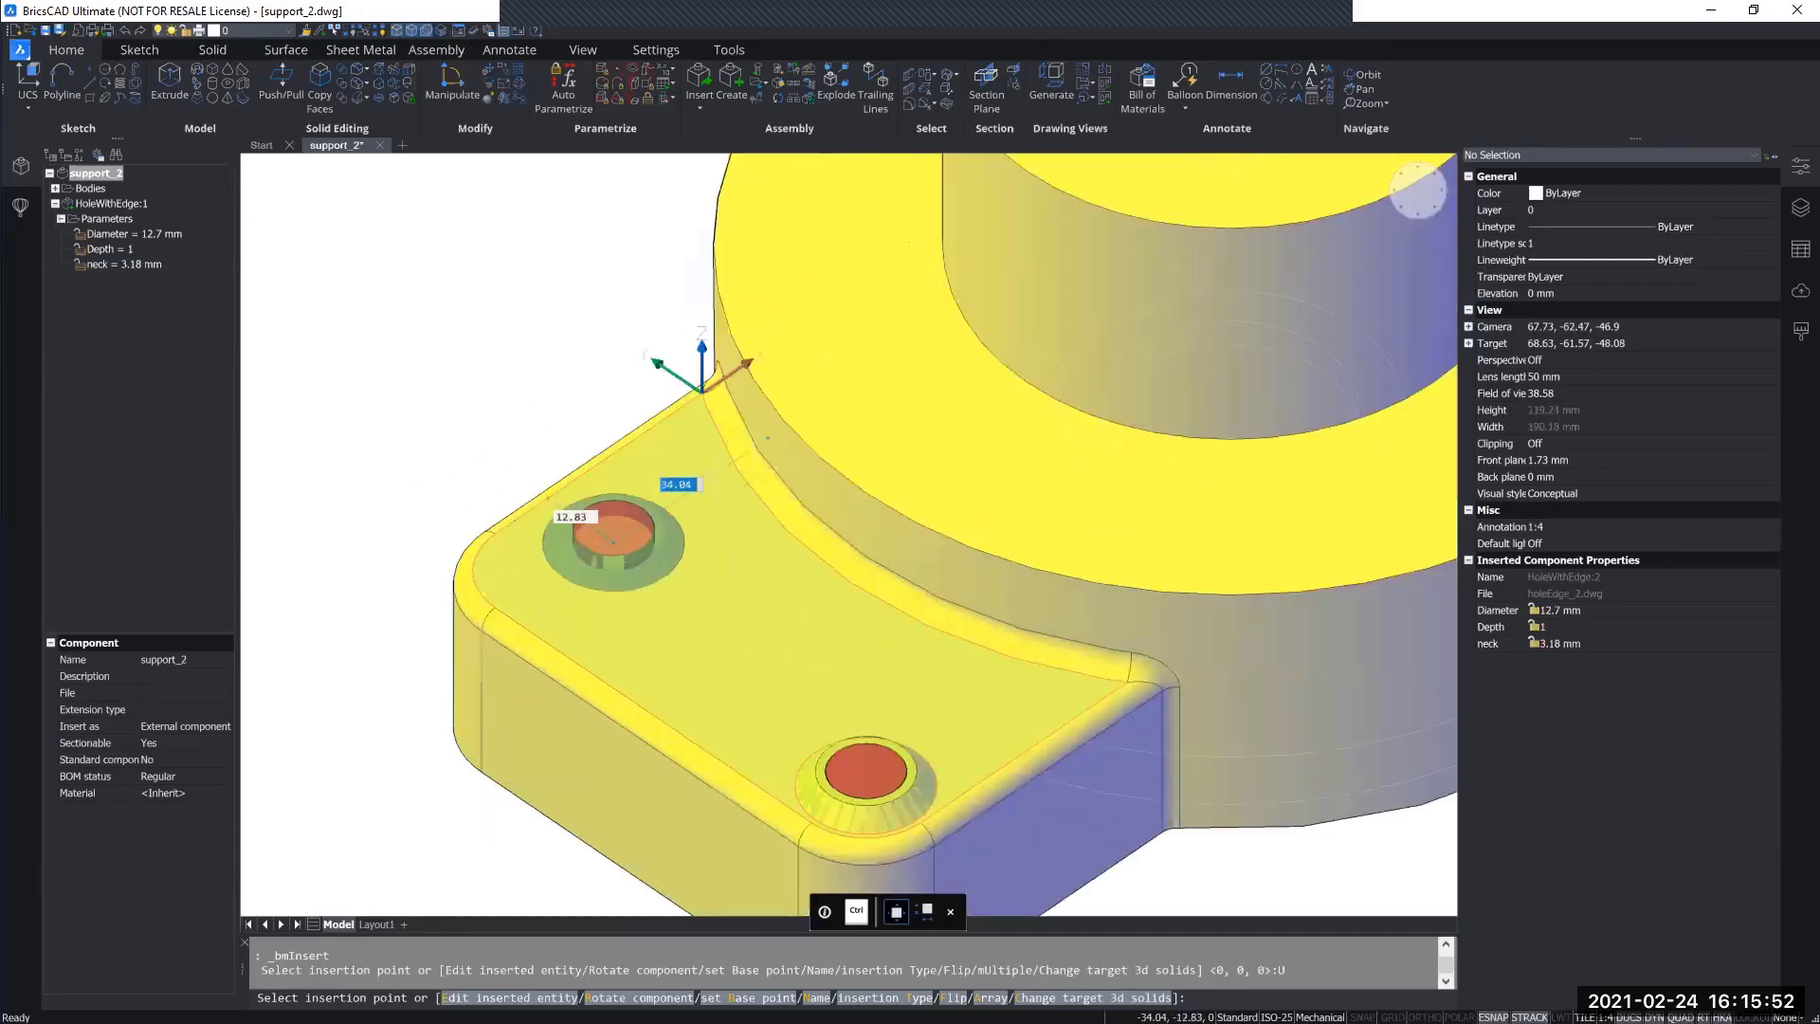
scroll(512, 564, "up", 3)
scroll(668, 646, "up", 2)
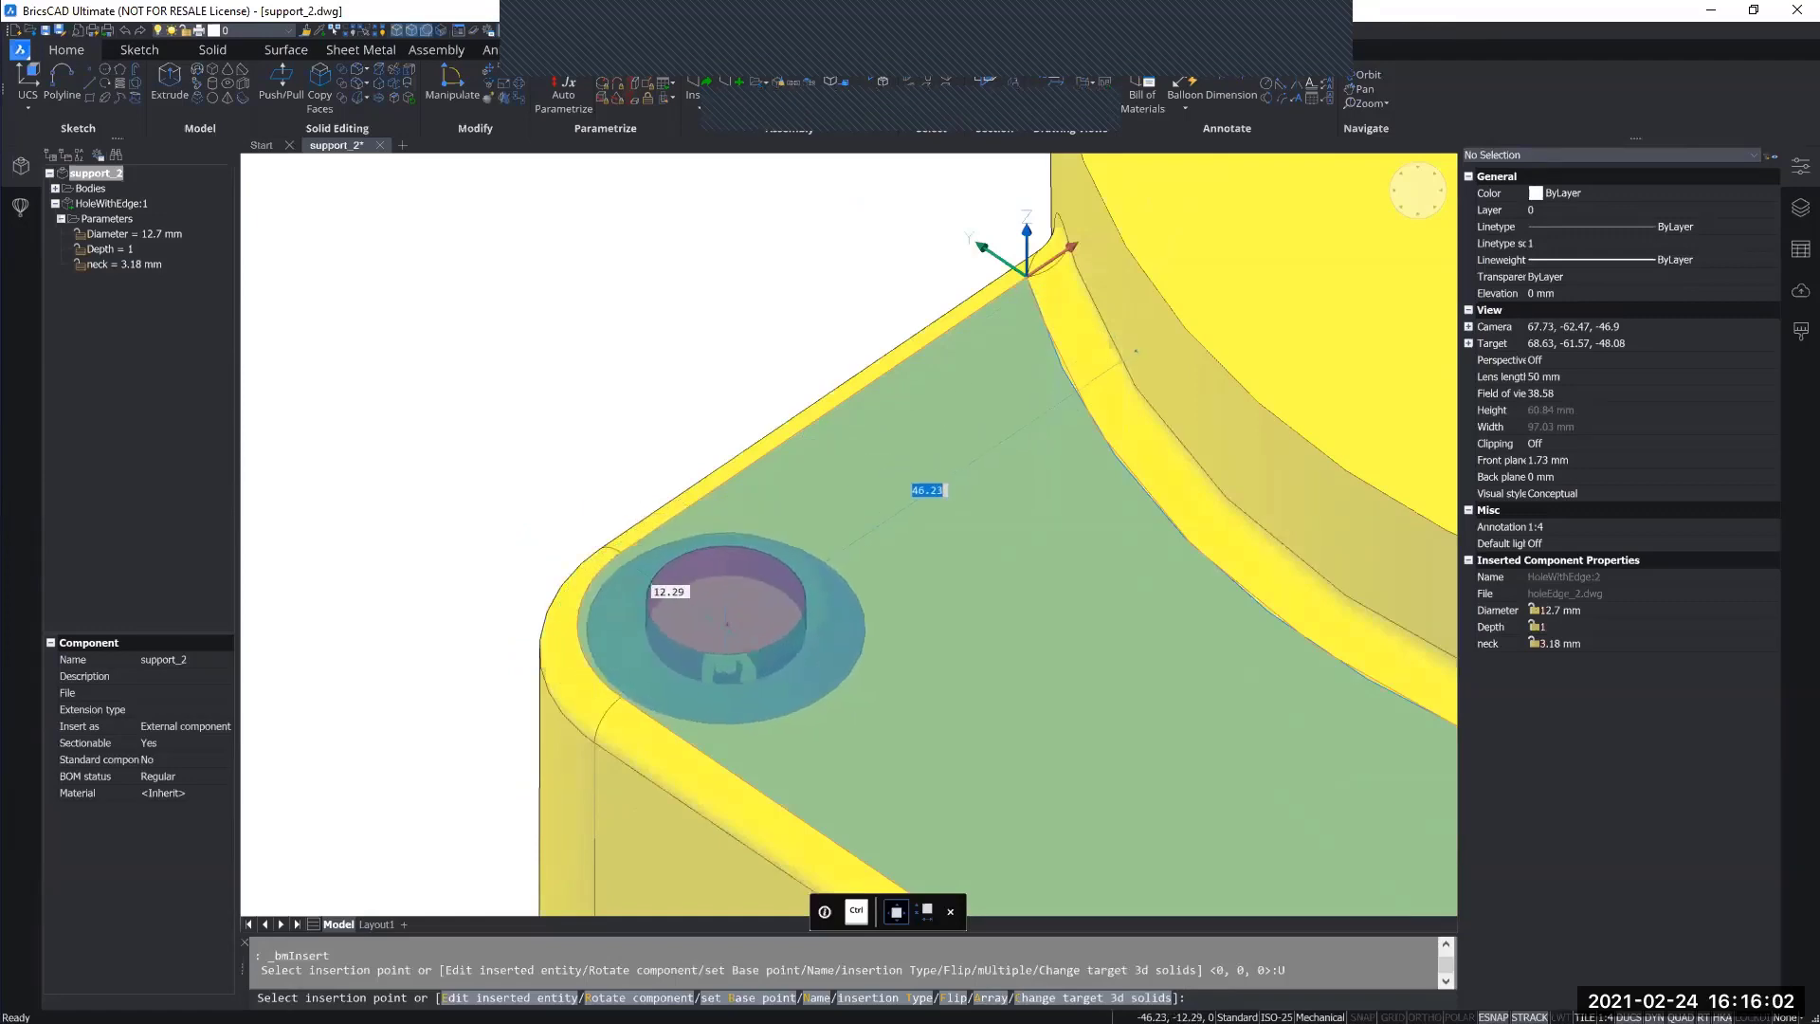
Place a third hole component at the center of the arm's rounded end on its top face and end the insertion.
scroll(1033, 723, "down", 5)
middle_click_drag(1077, 723, 602, 611)
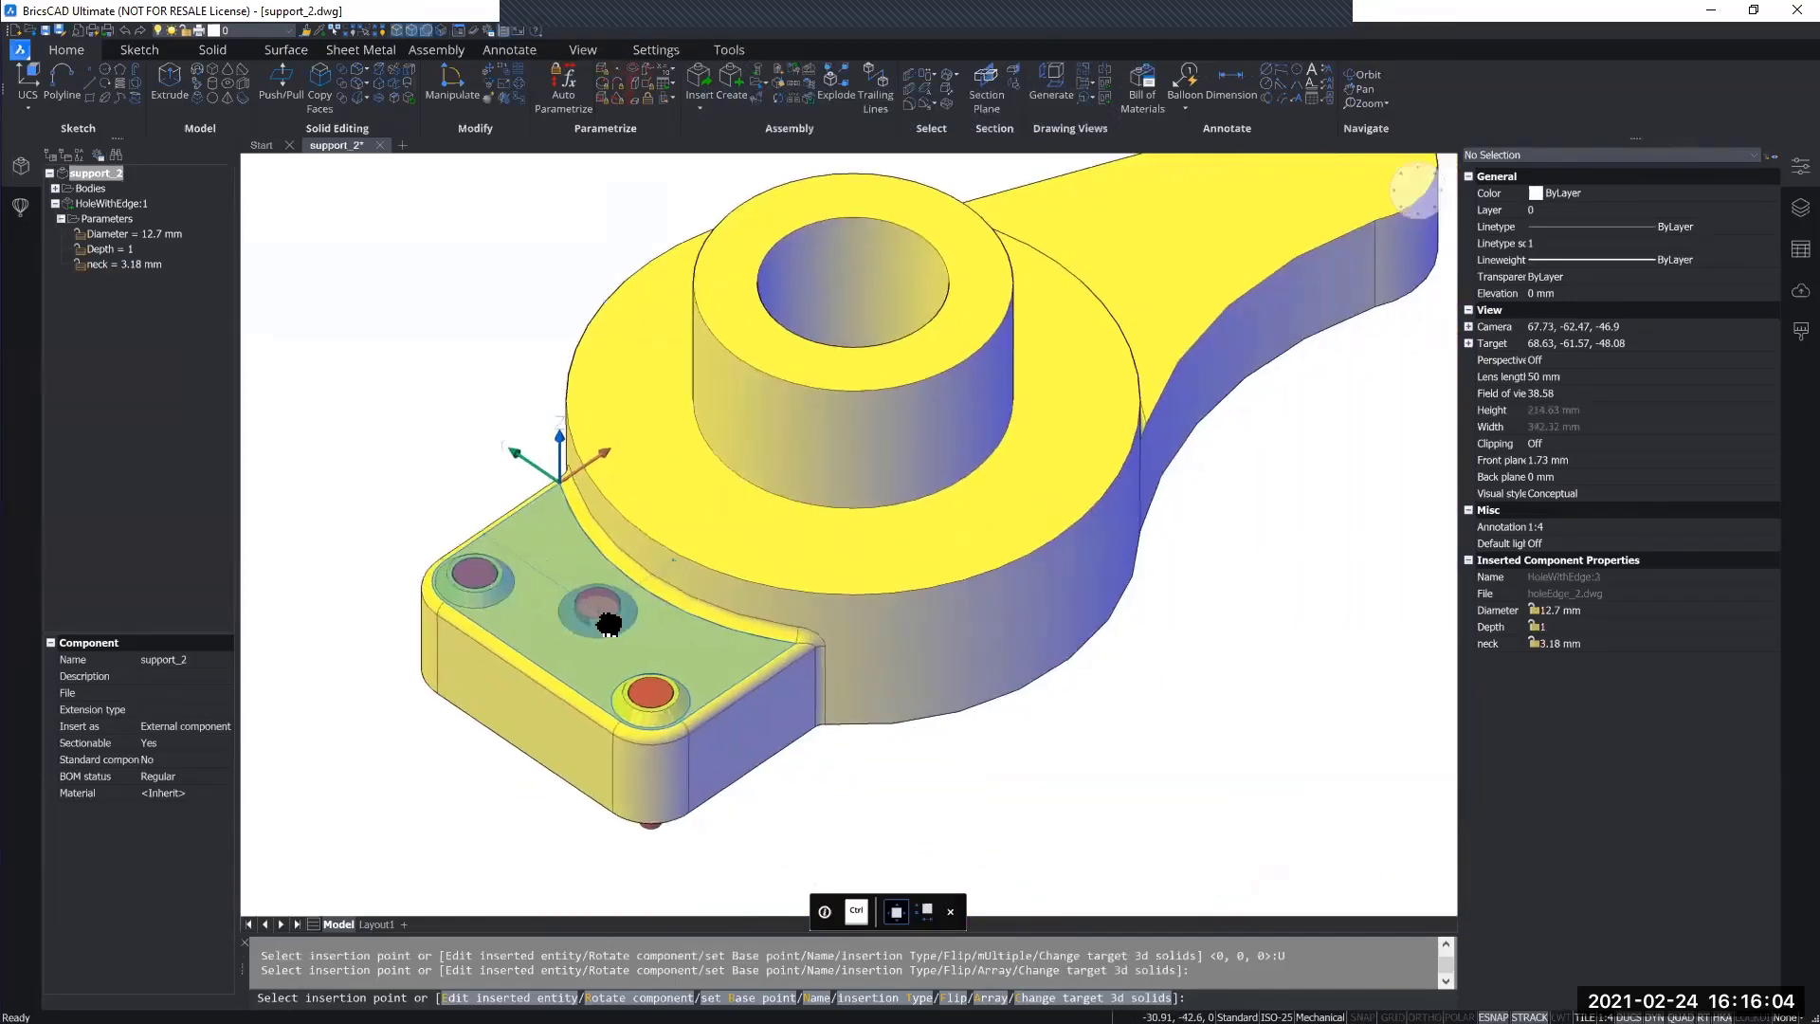
scroll(602, 612, "down", 2)
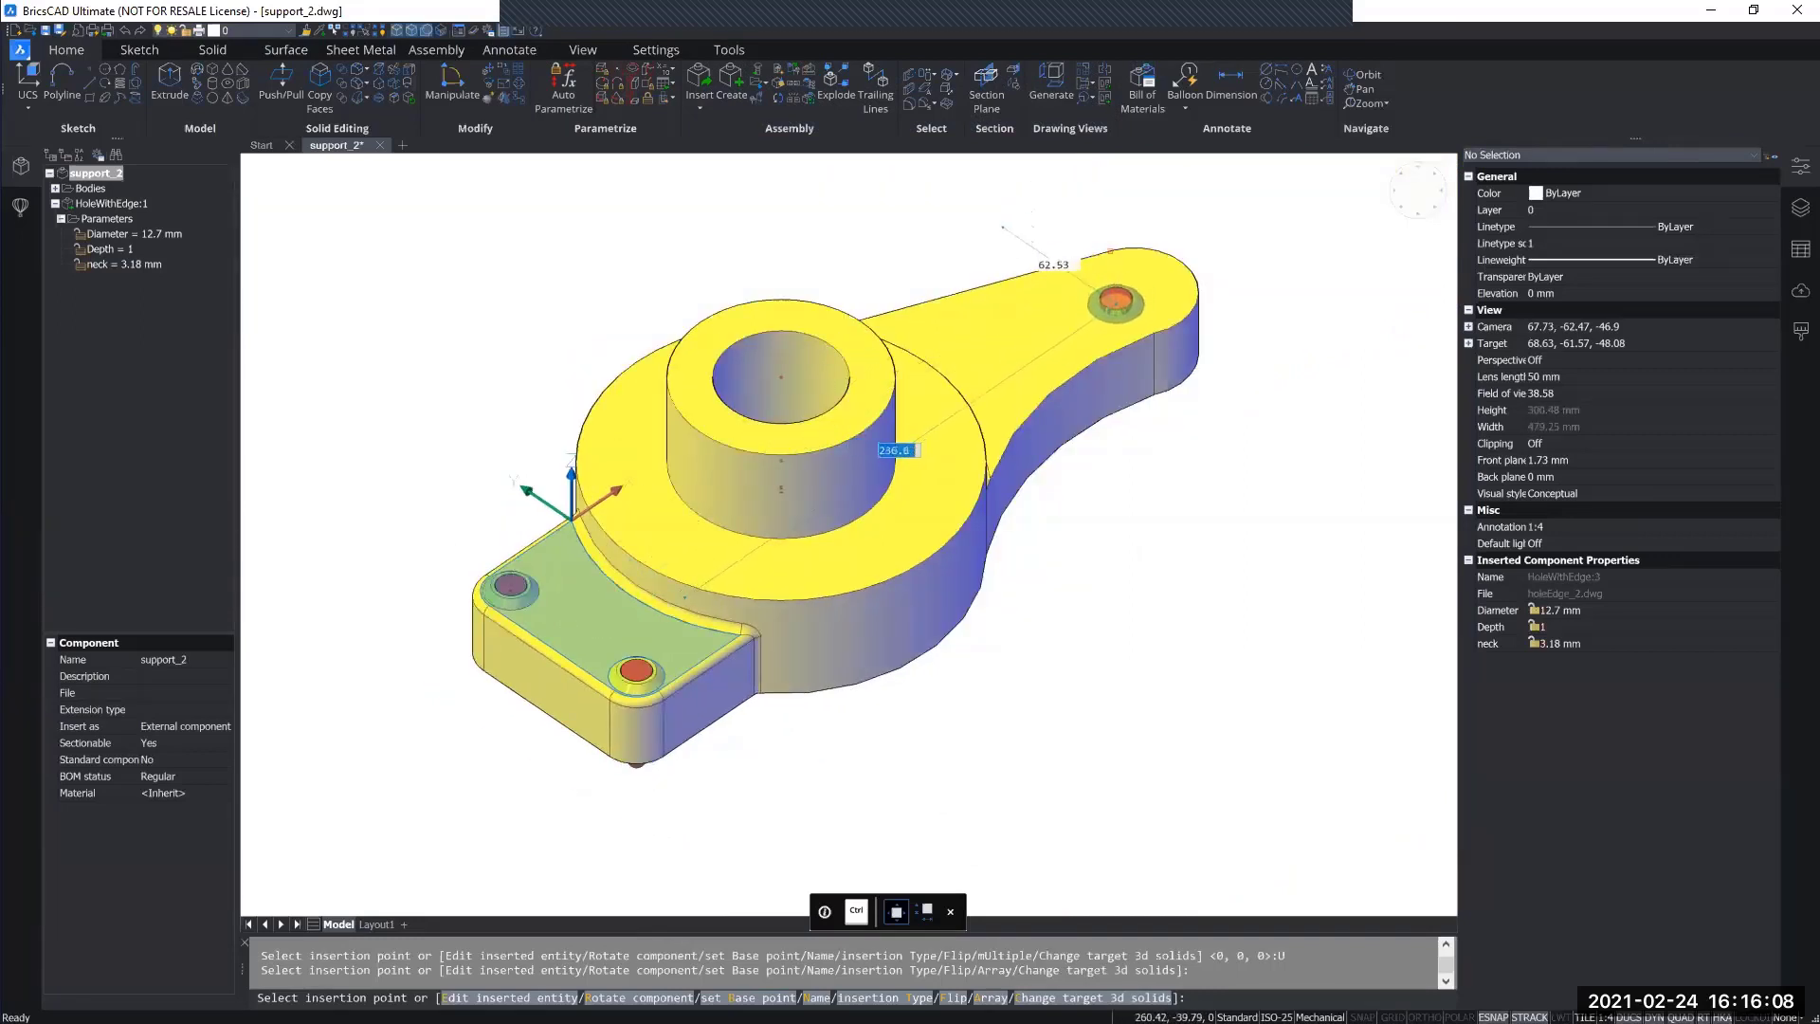
middle_click_drag(1034, 344, 1016, 446, "shift")
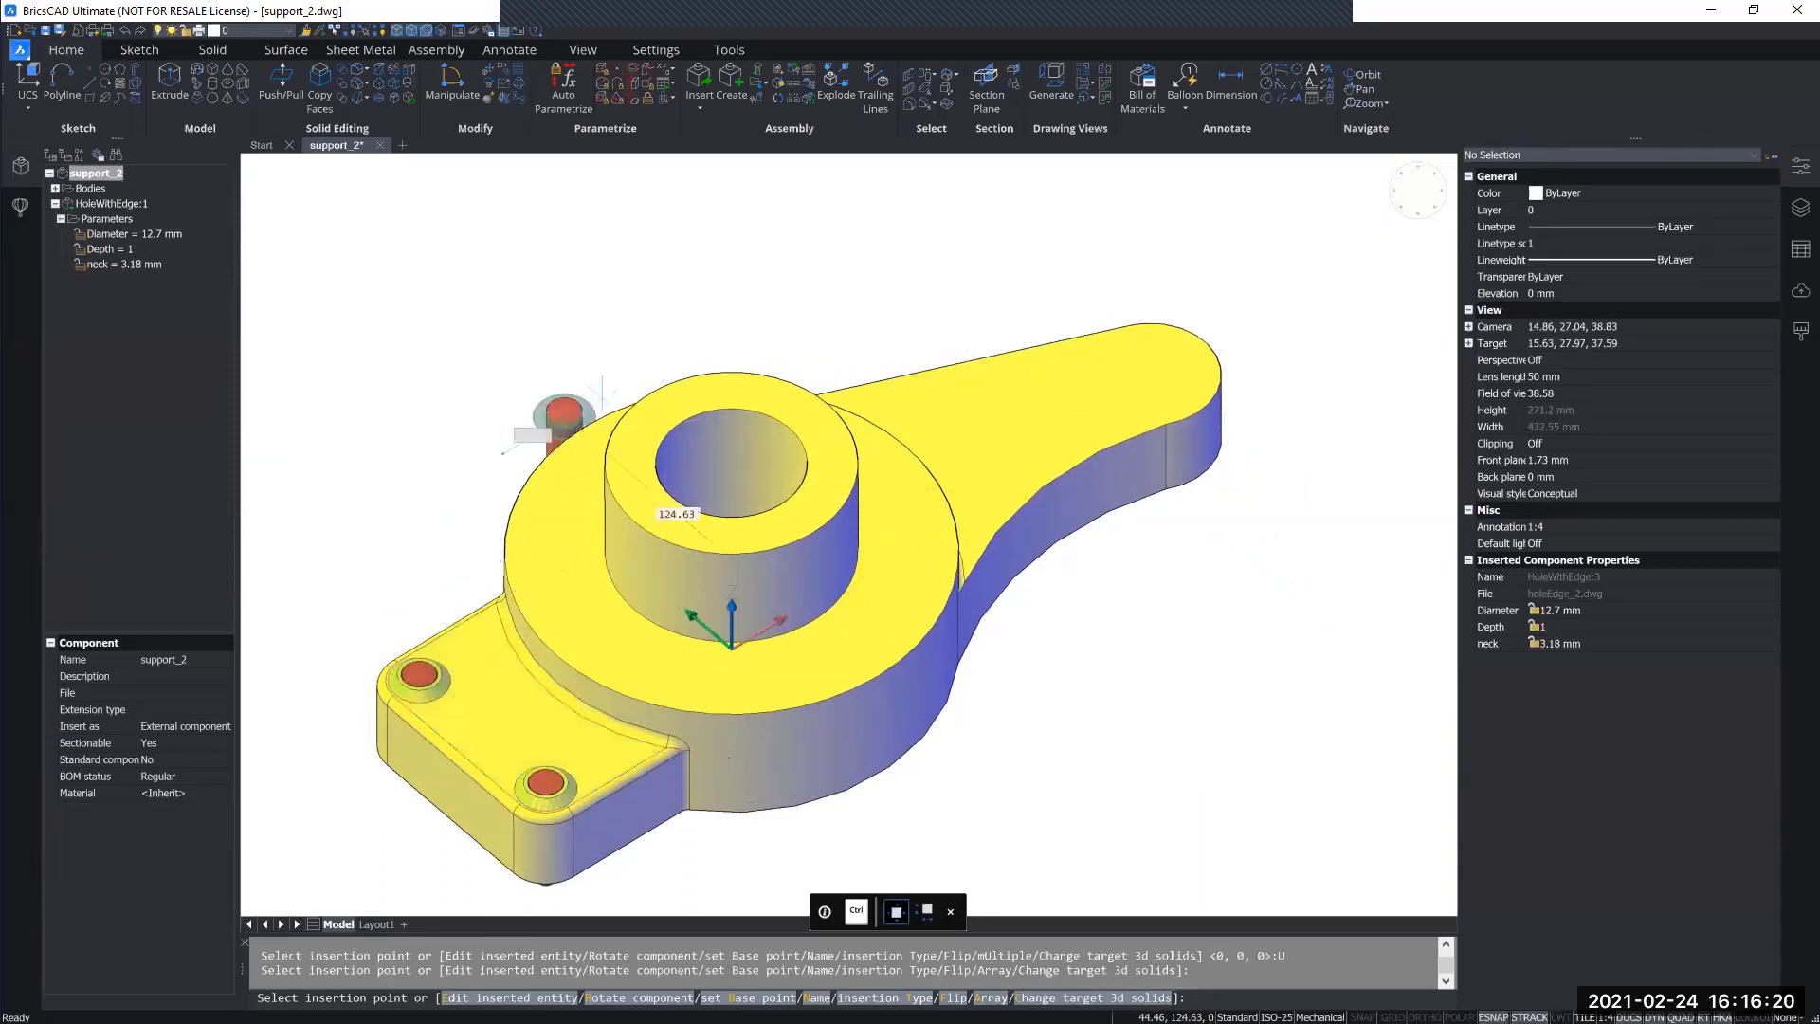
scroll(1088, 405, "up", 2)
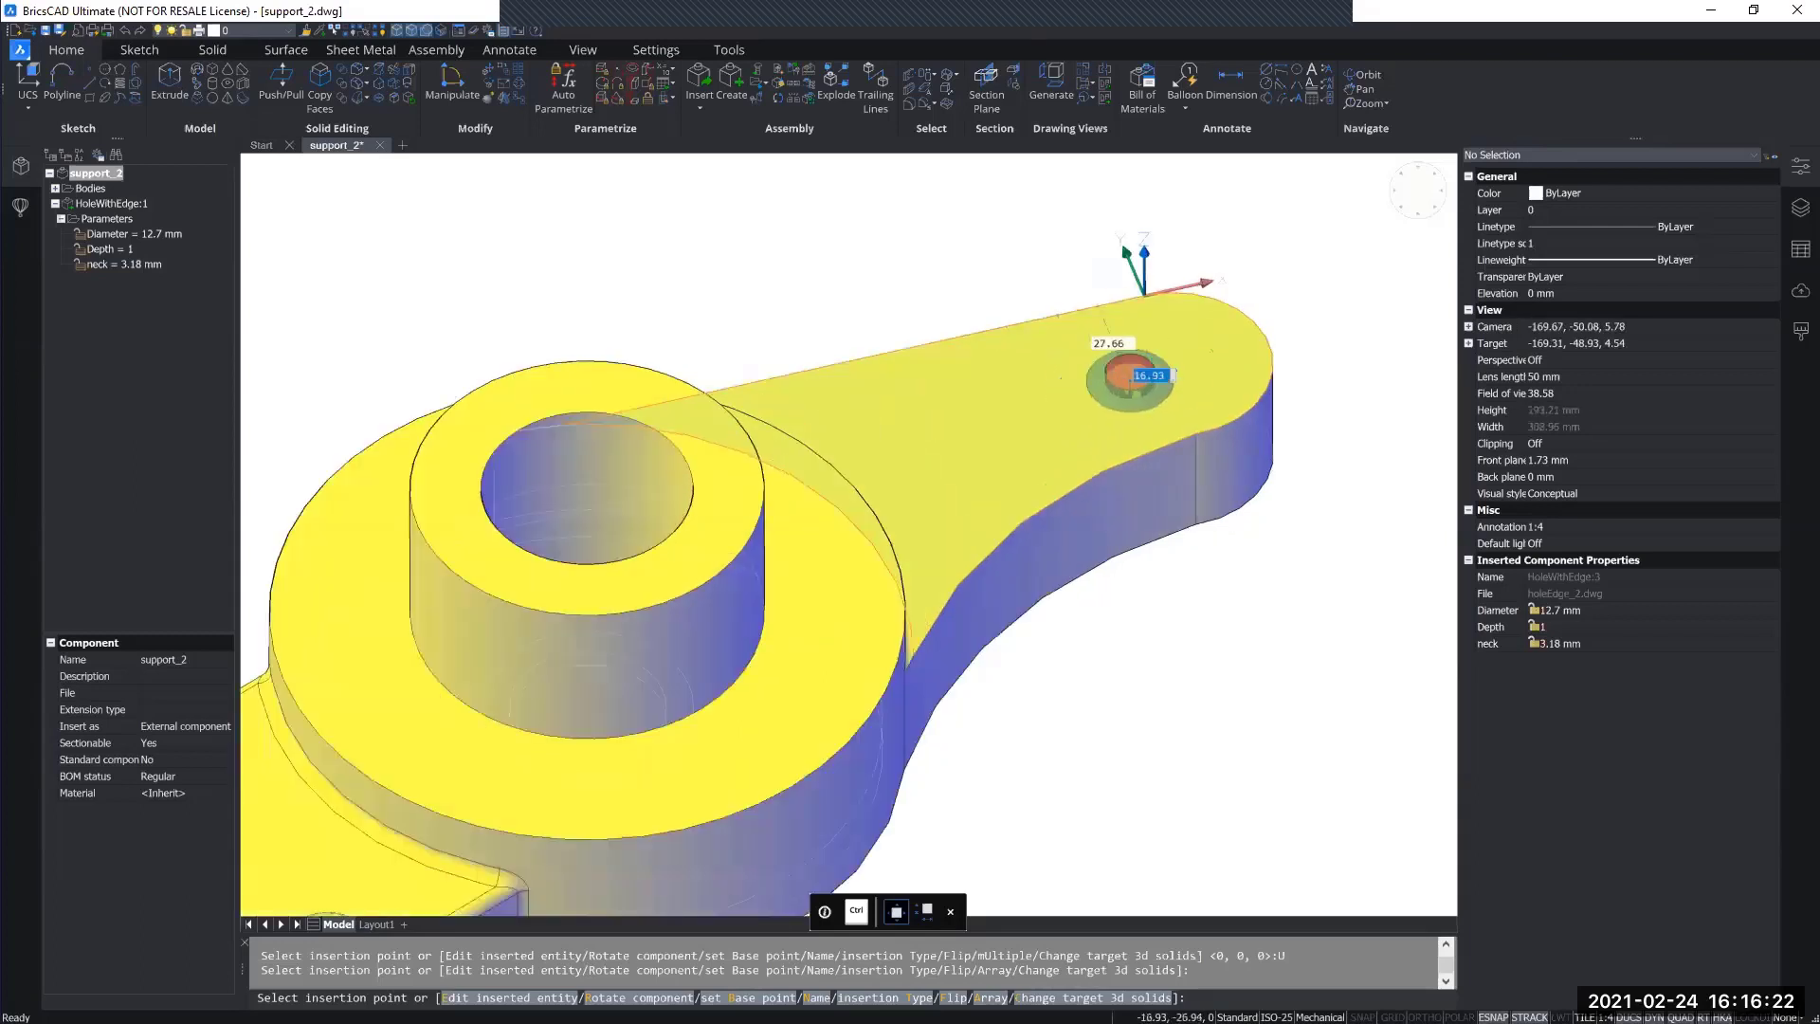
middle_click_drag(969, 415, 773, 553)
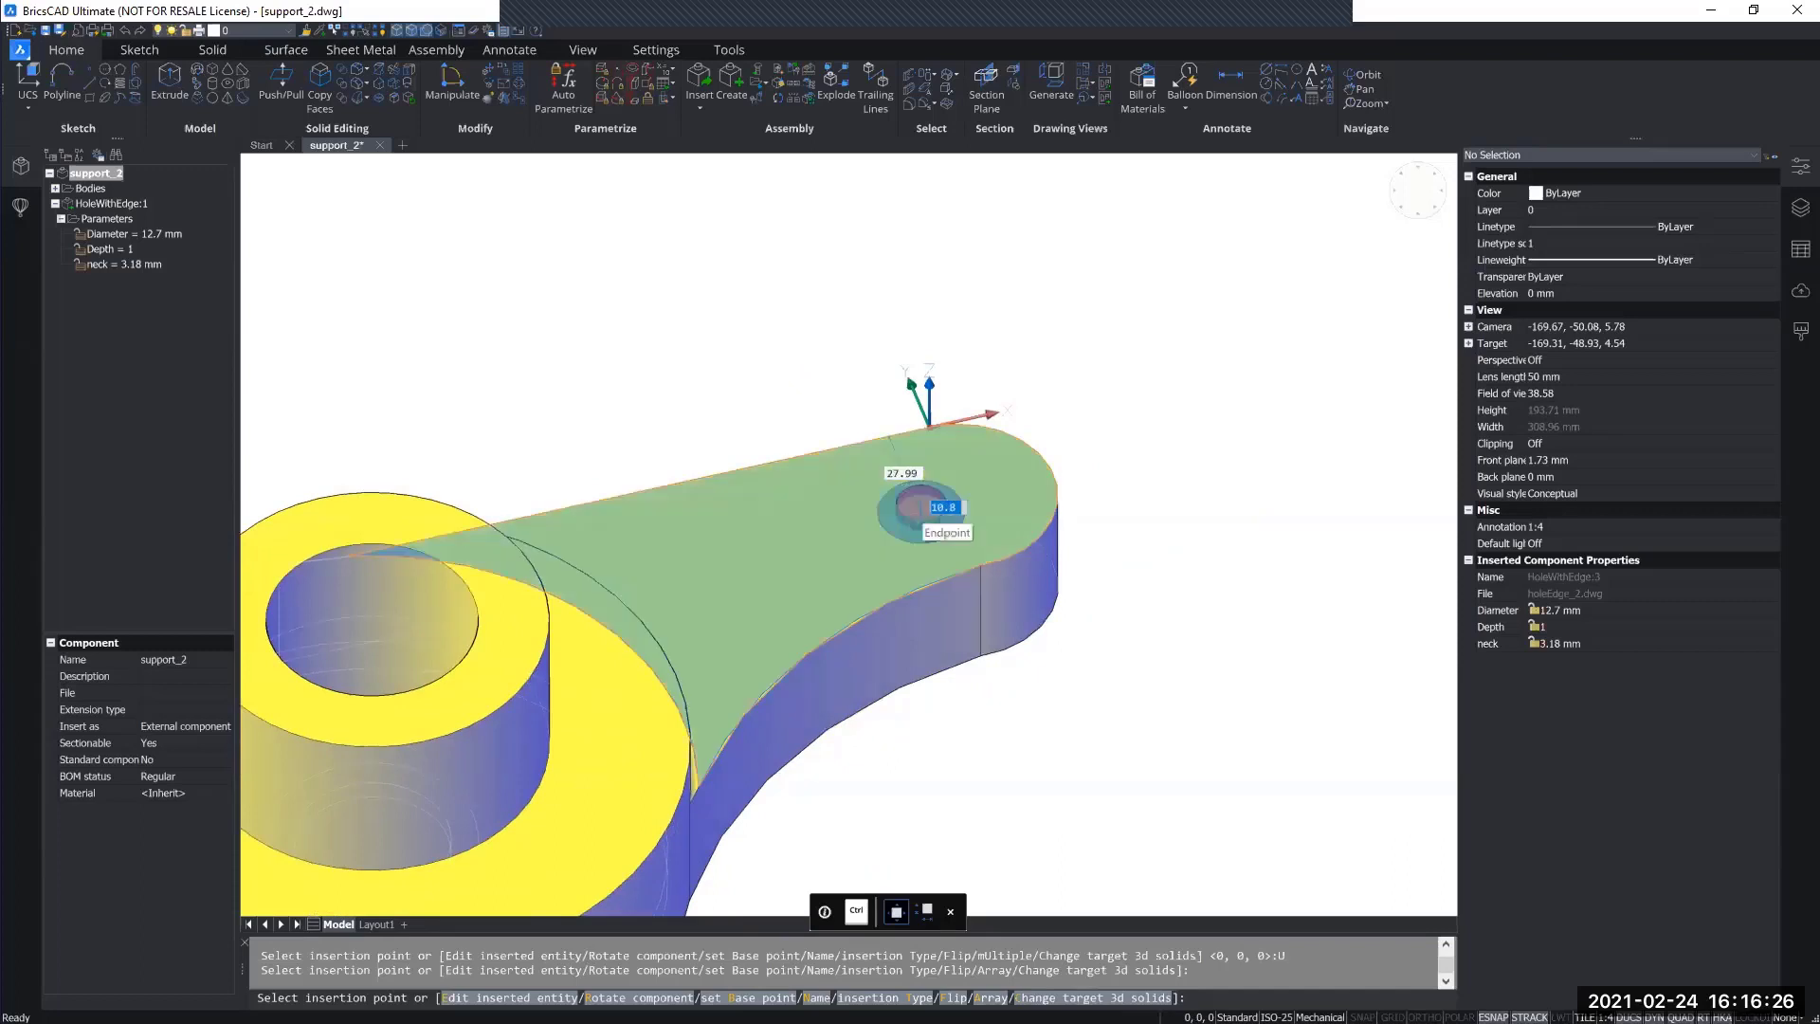
scroll(919, 505, "up", 4)
scroll(915, 507, "up", 2)
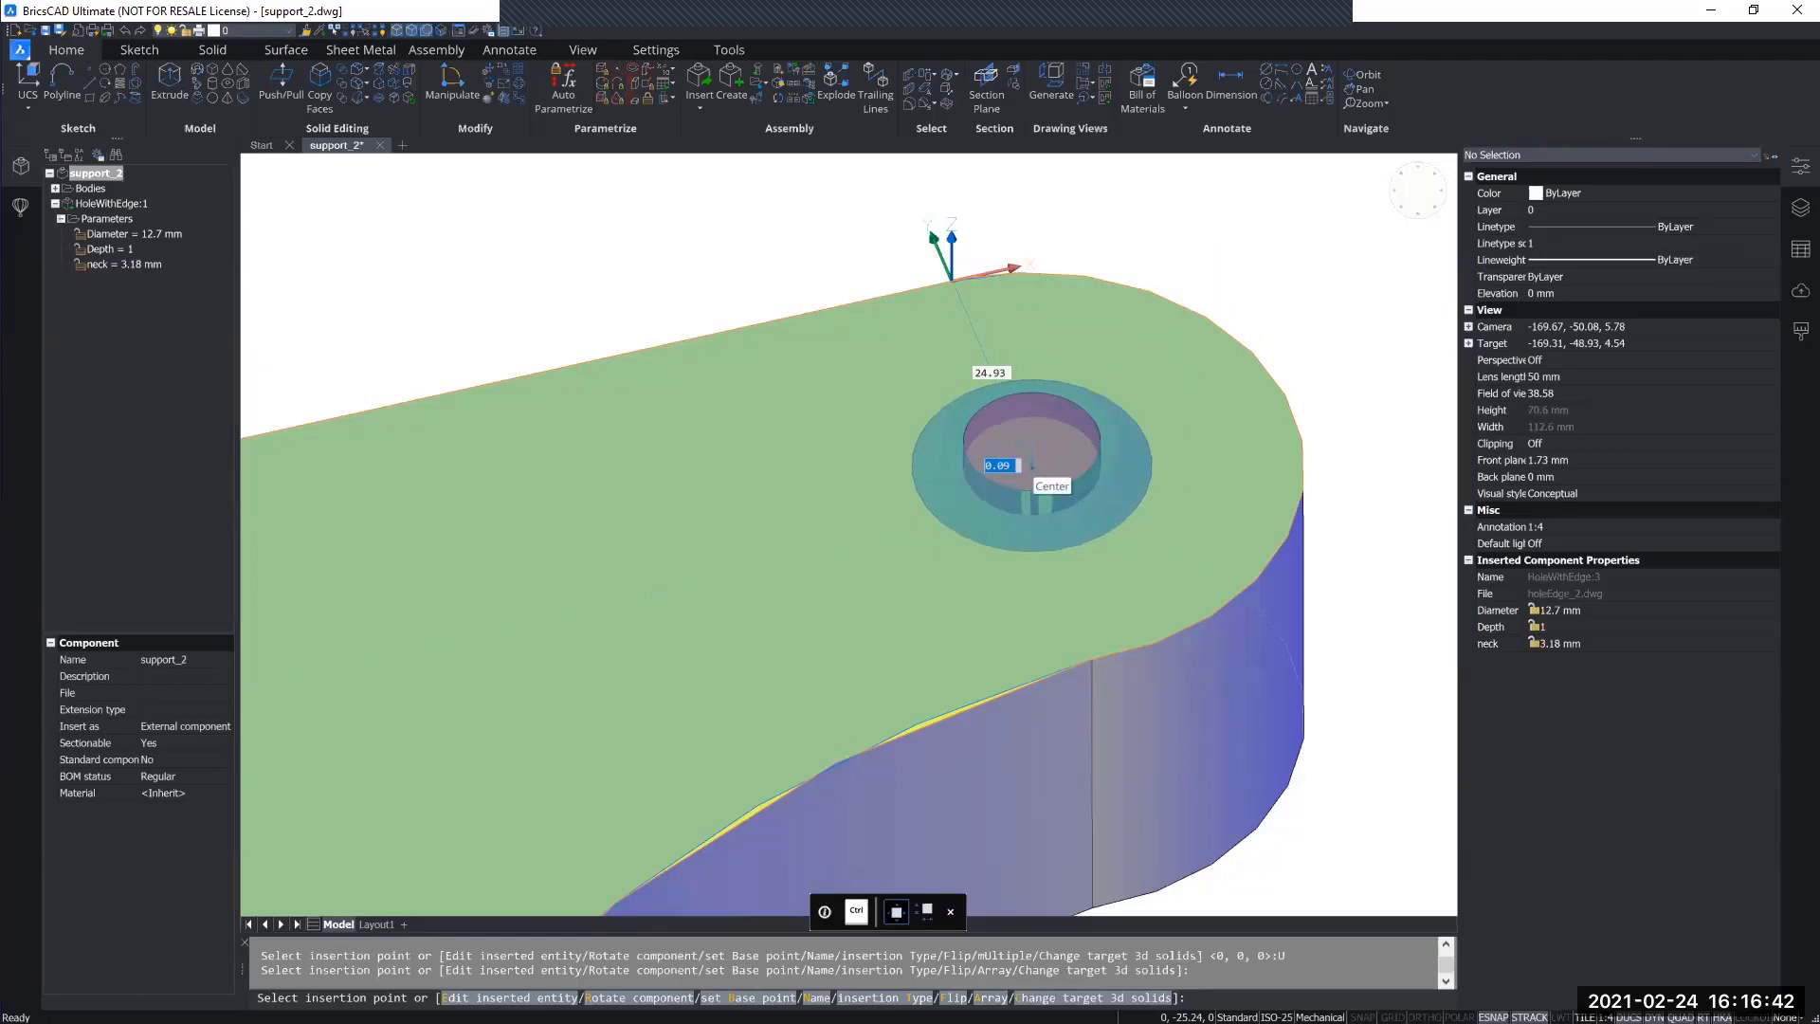
left_click(1032, 465)
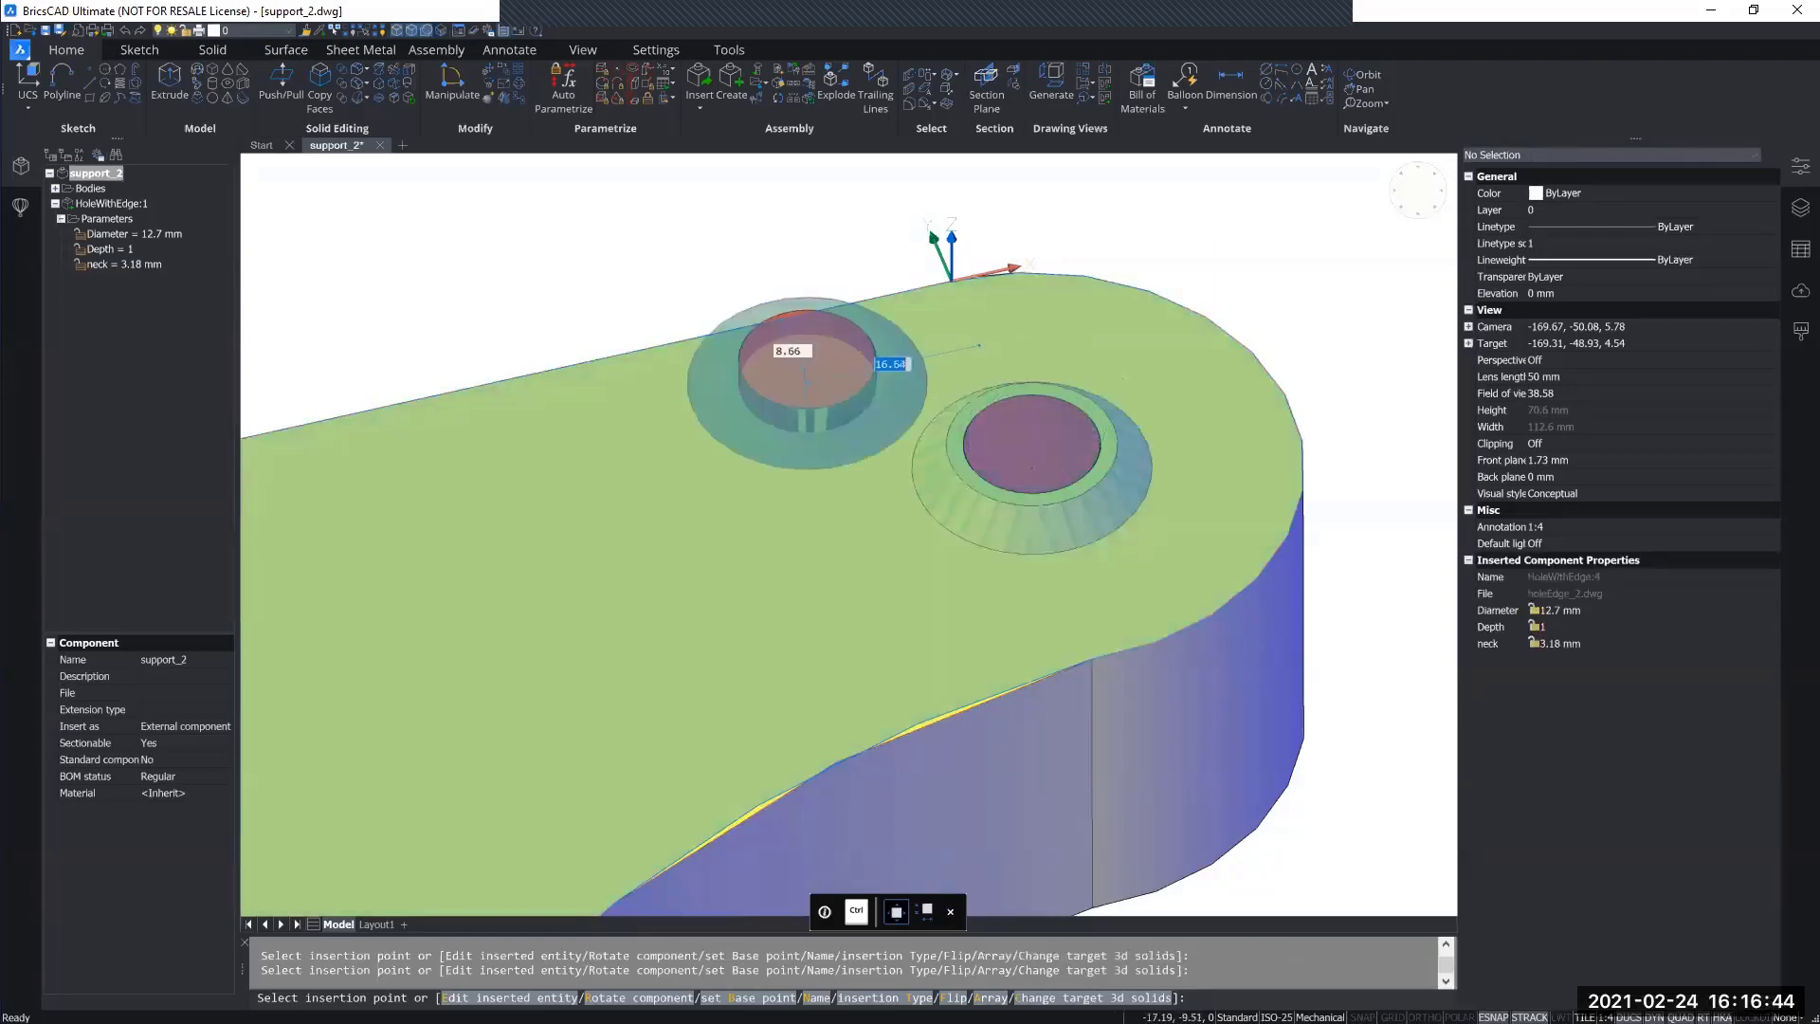
scroll(768, 484, "down", 8)
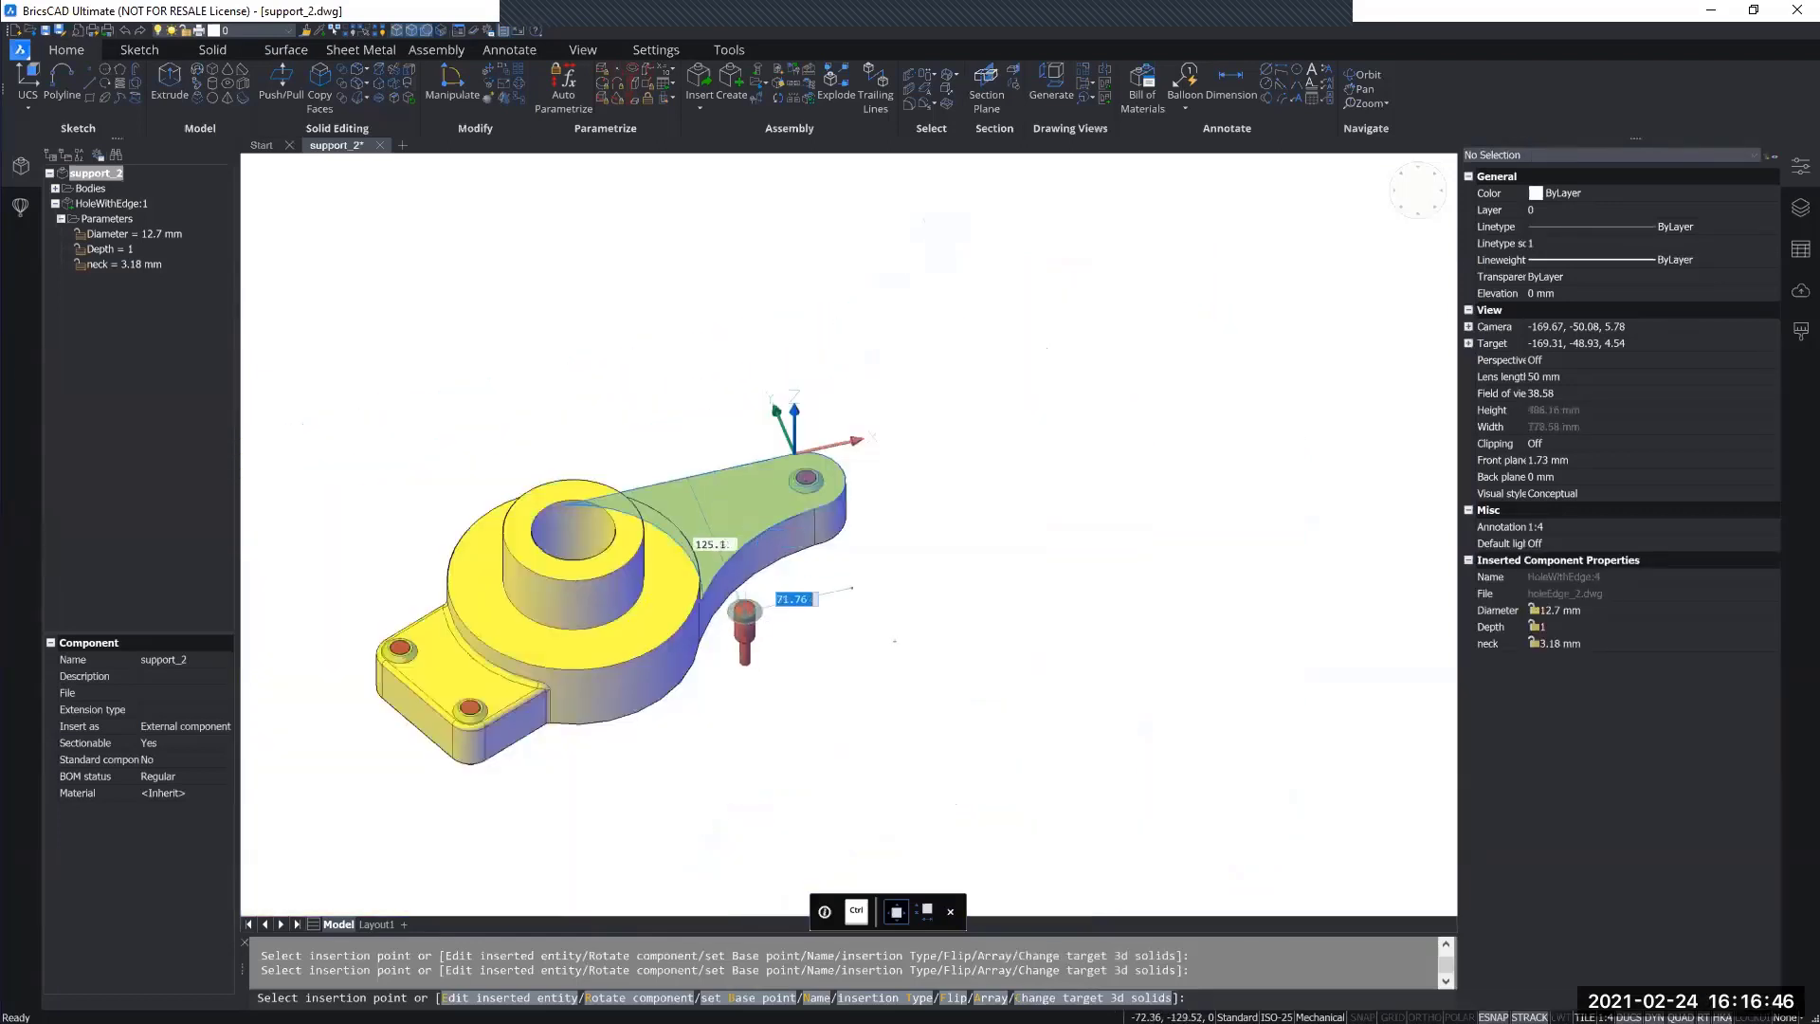
middle_click_drag(846, 621, 999, 578)
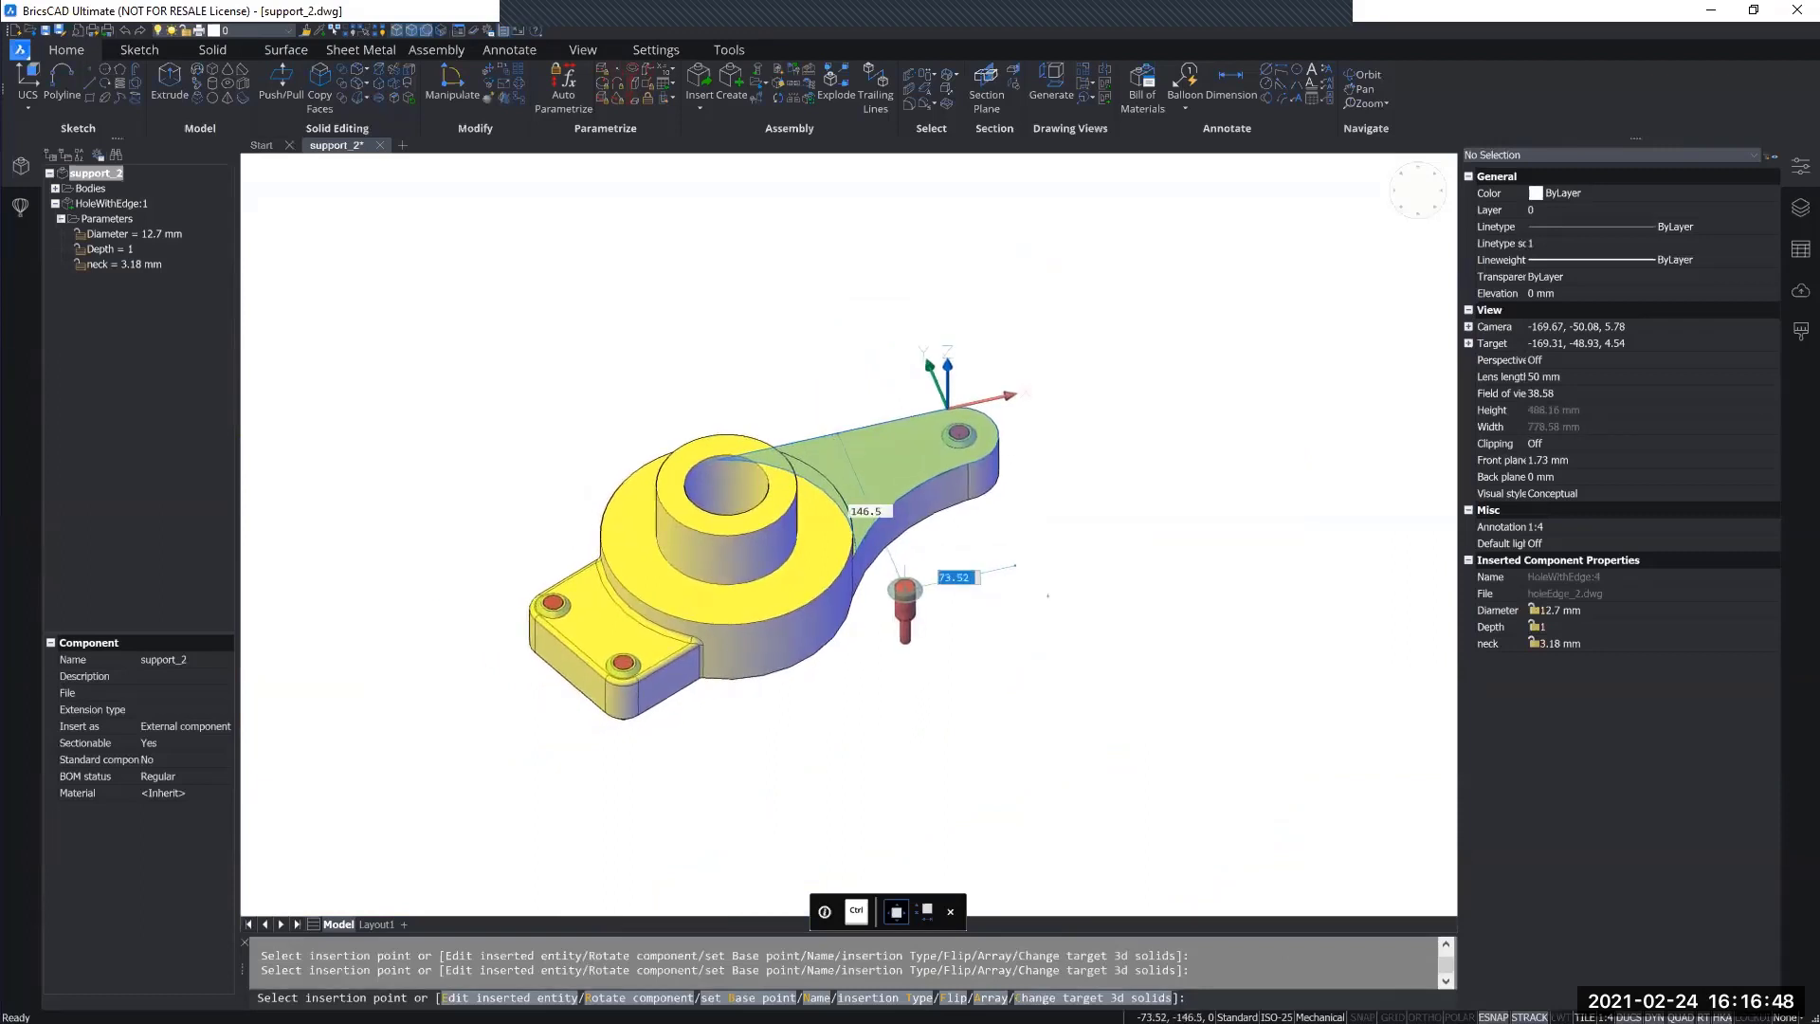
key("Escape")
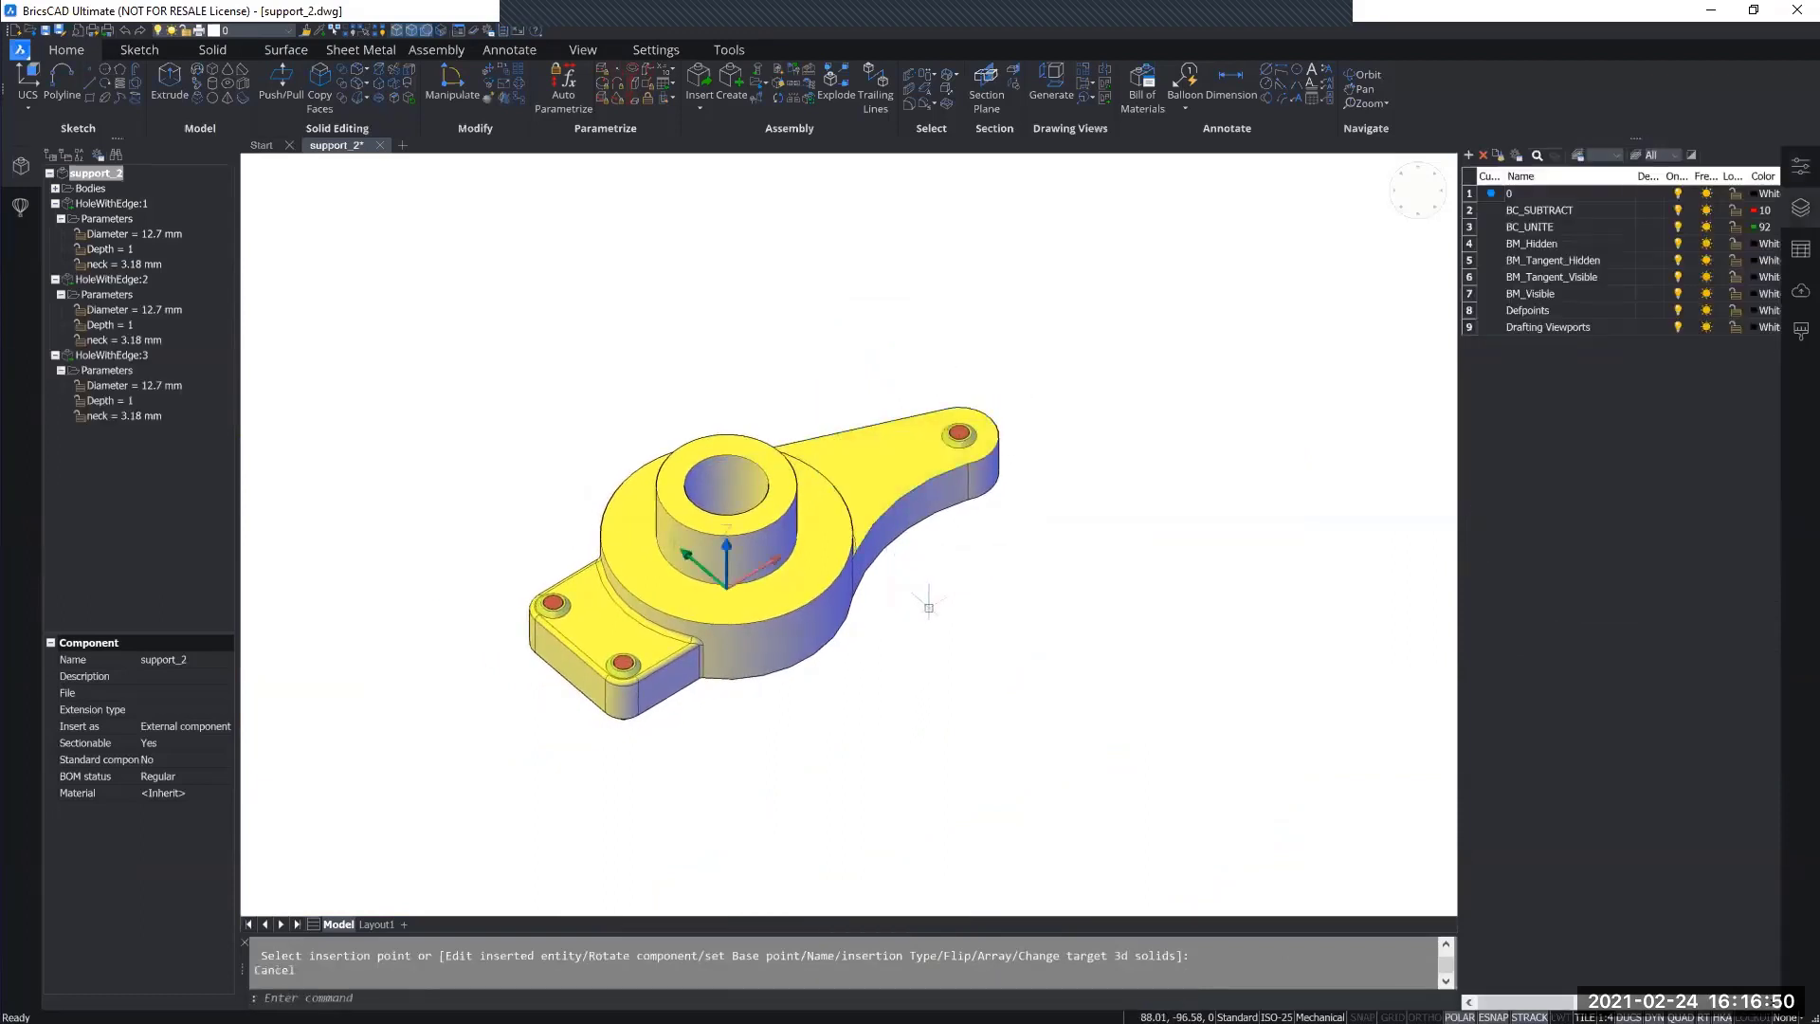
Turn off the BC_SUBTRACT and BC_UNITE layers to hide the helper solids of the inserted holes.
middle_click_drag(935, 618, 772, 606, "shift")
scroll(720, 728, "up", 5)
scroll(773, 620, "down", 10)
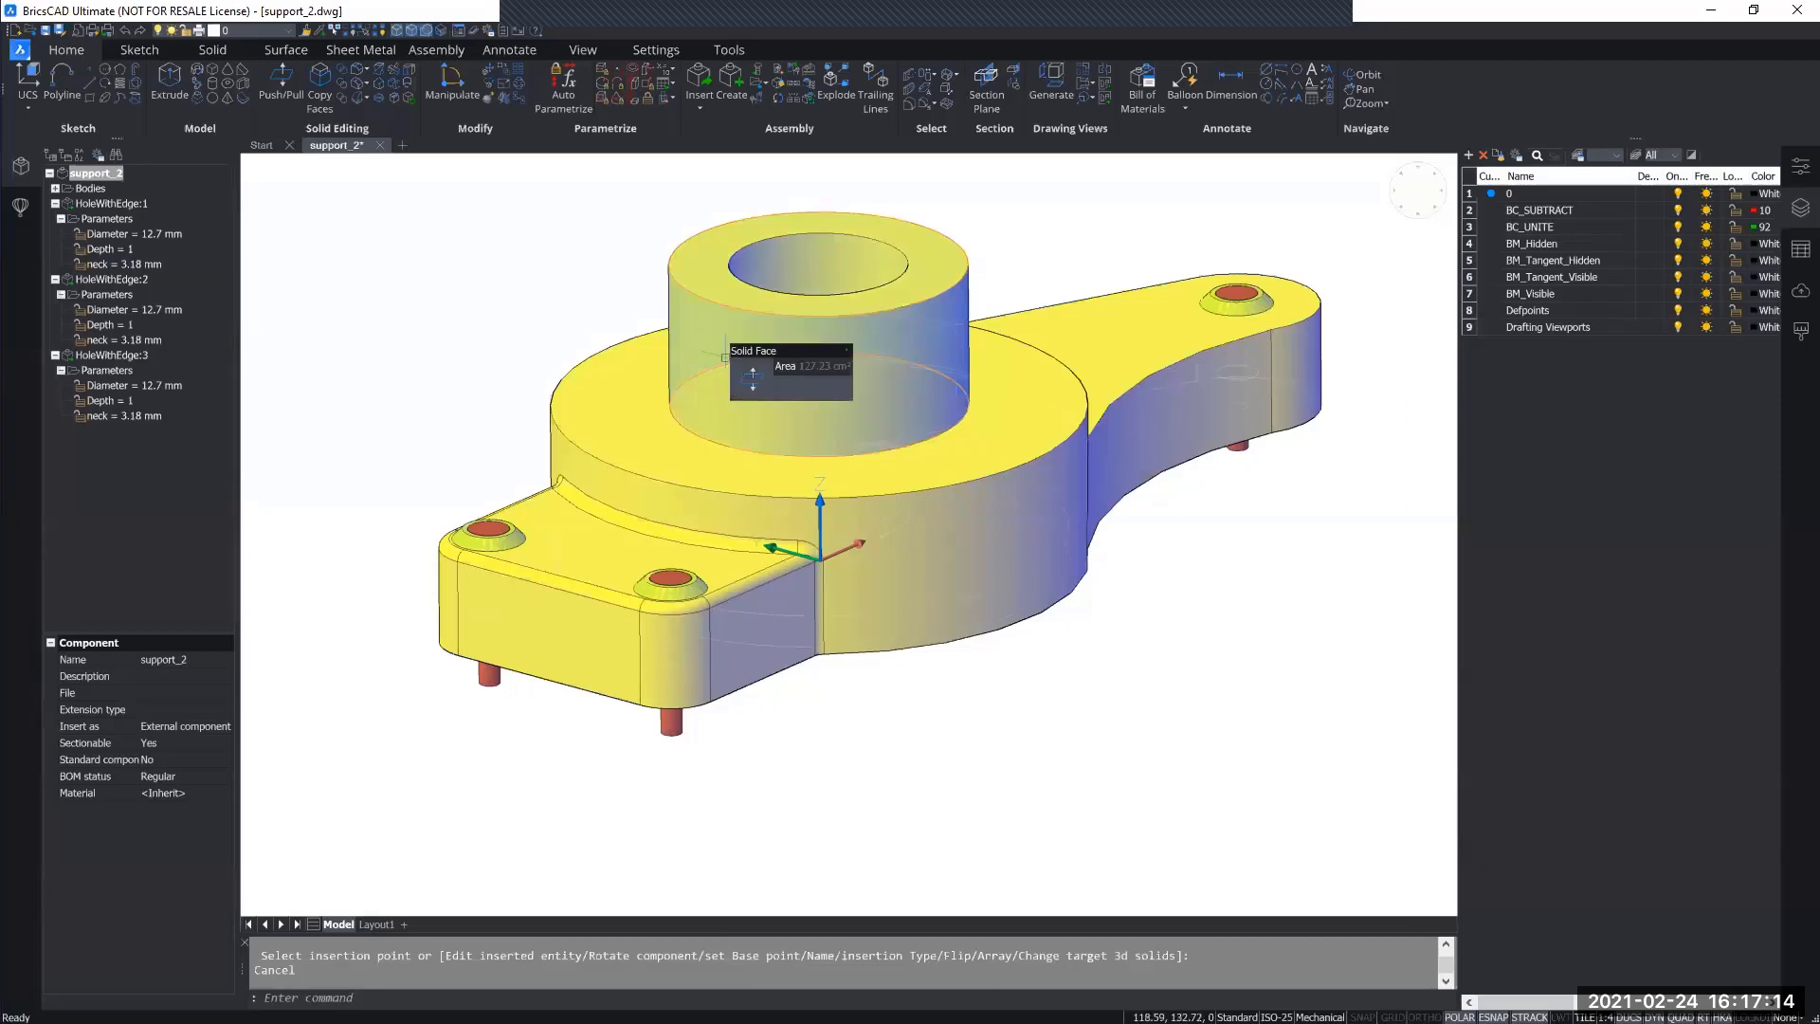
left_click(289, 31)
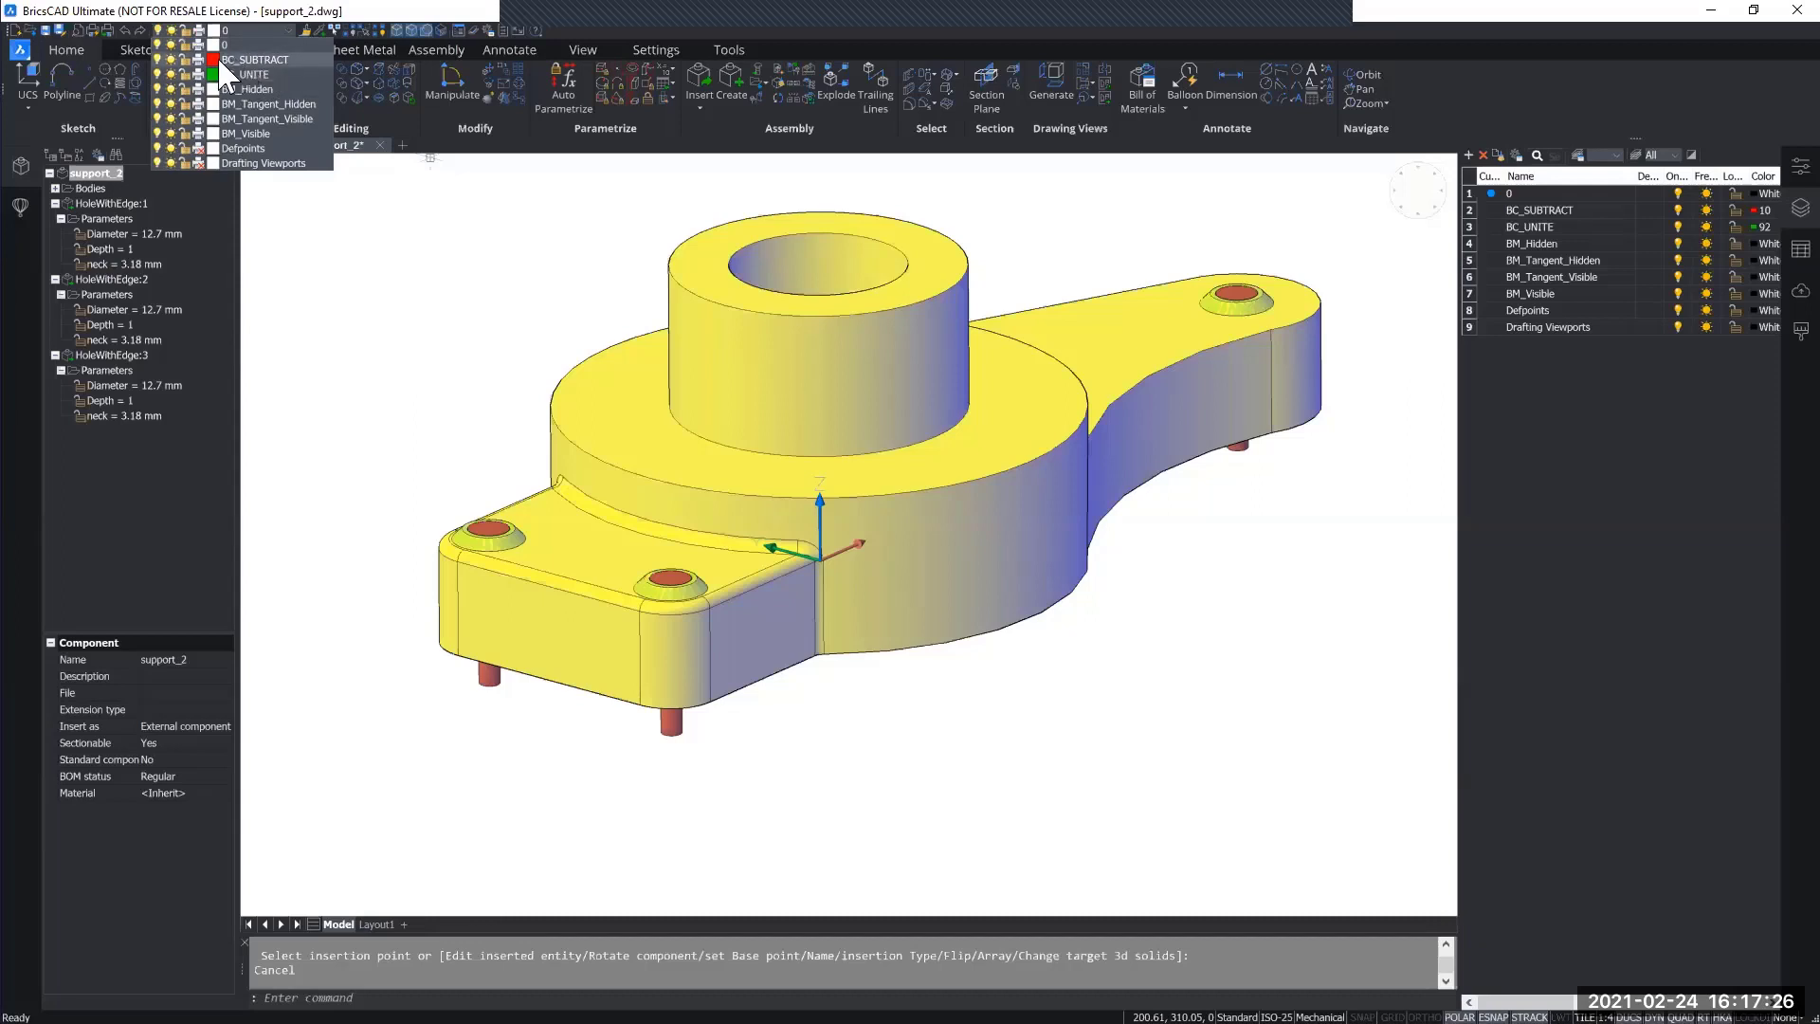
left_click(157, 59)
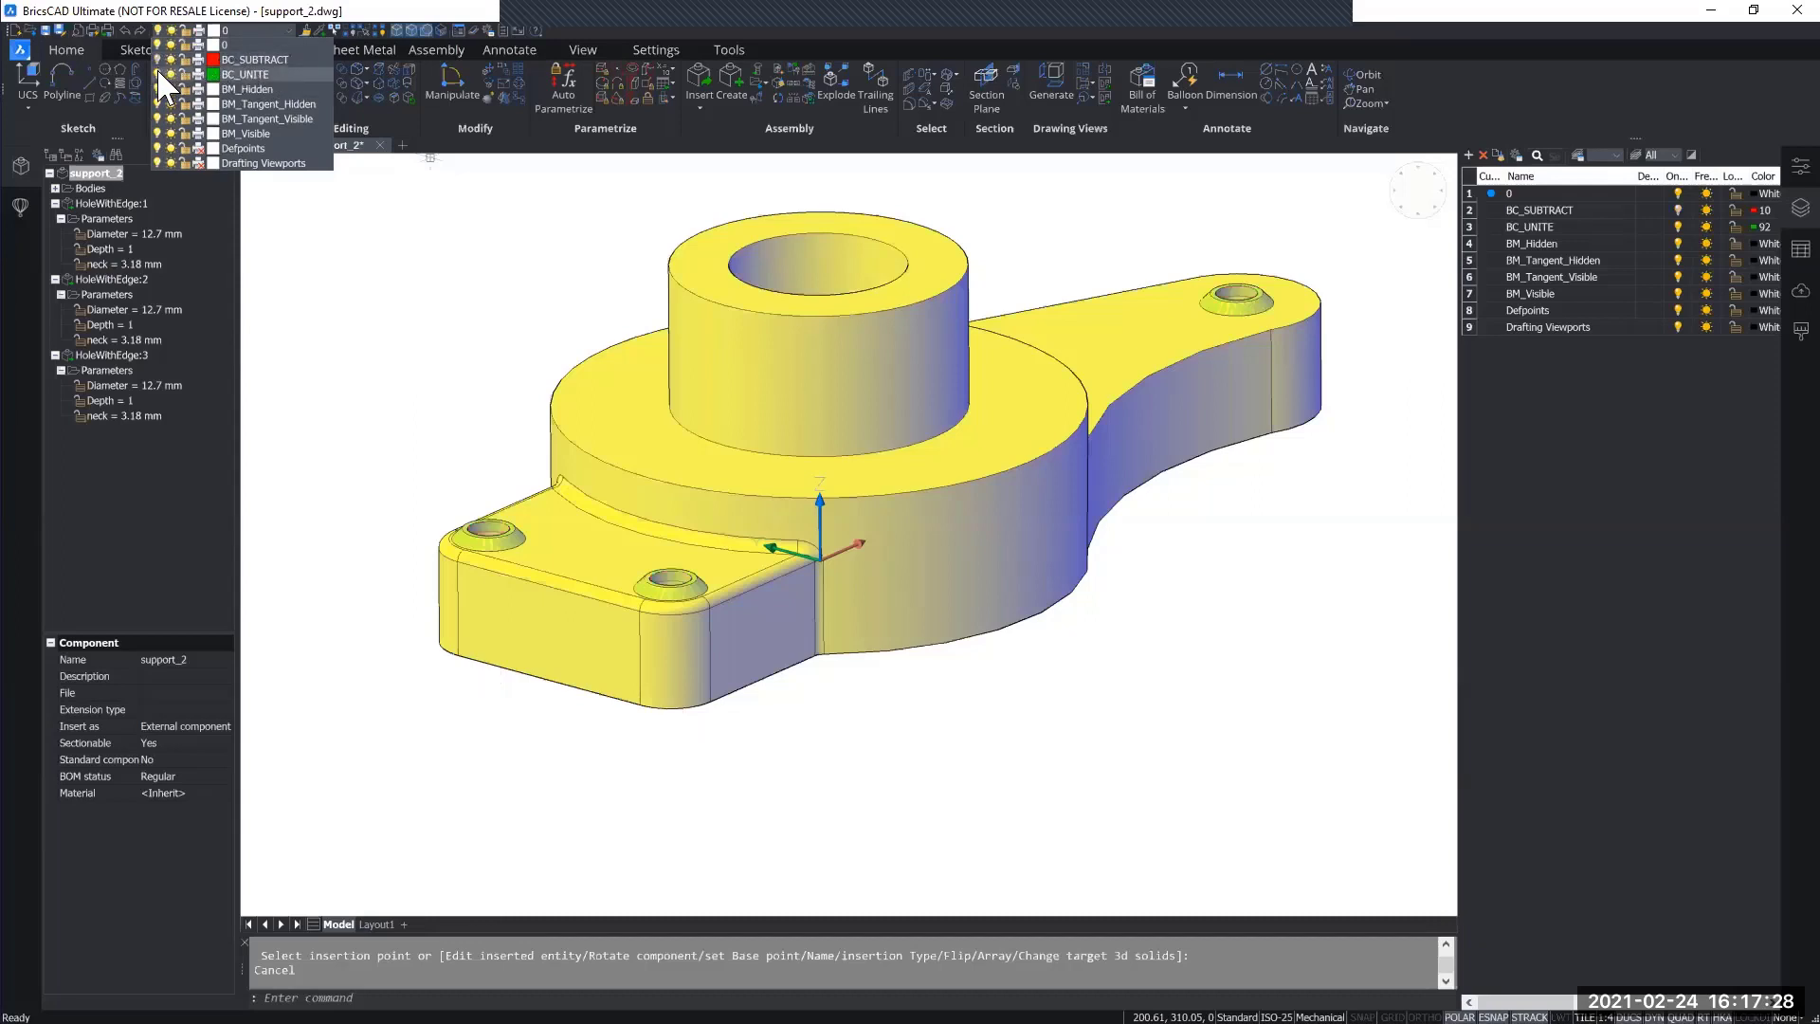
left_click(157, 74)
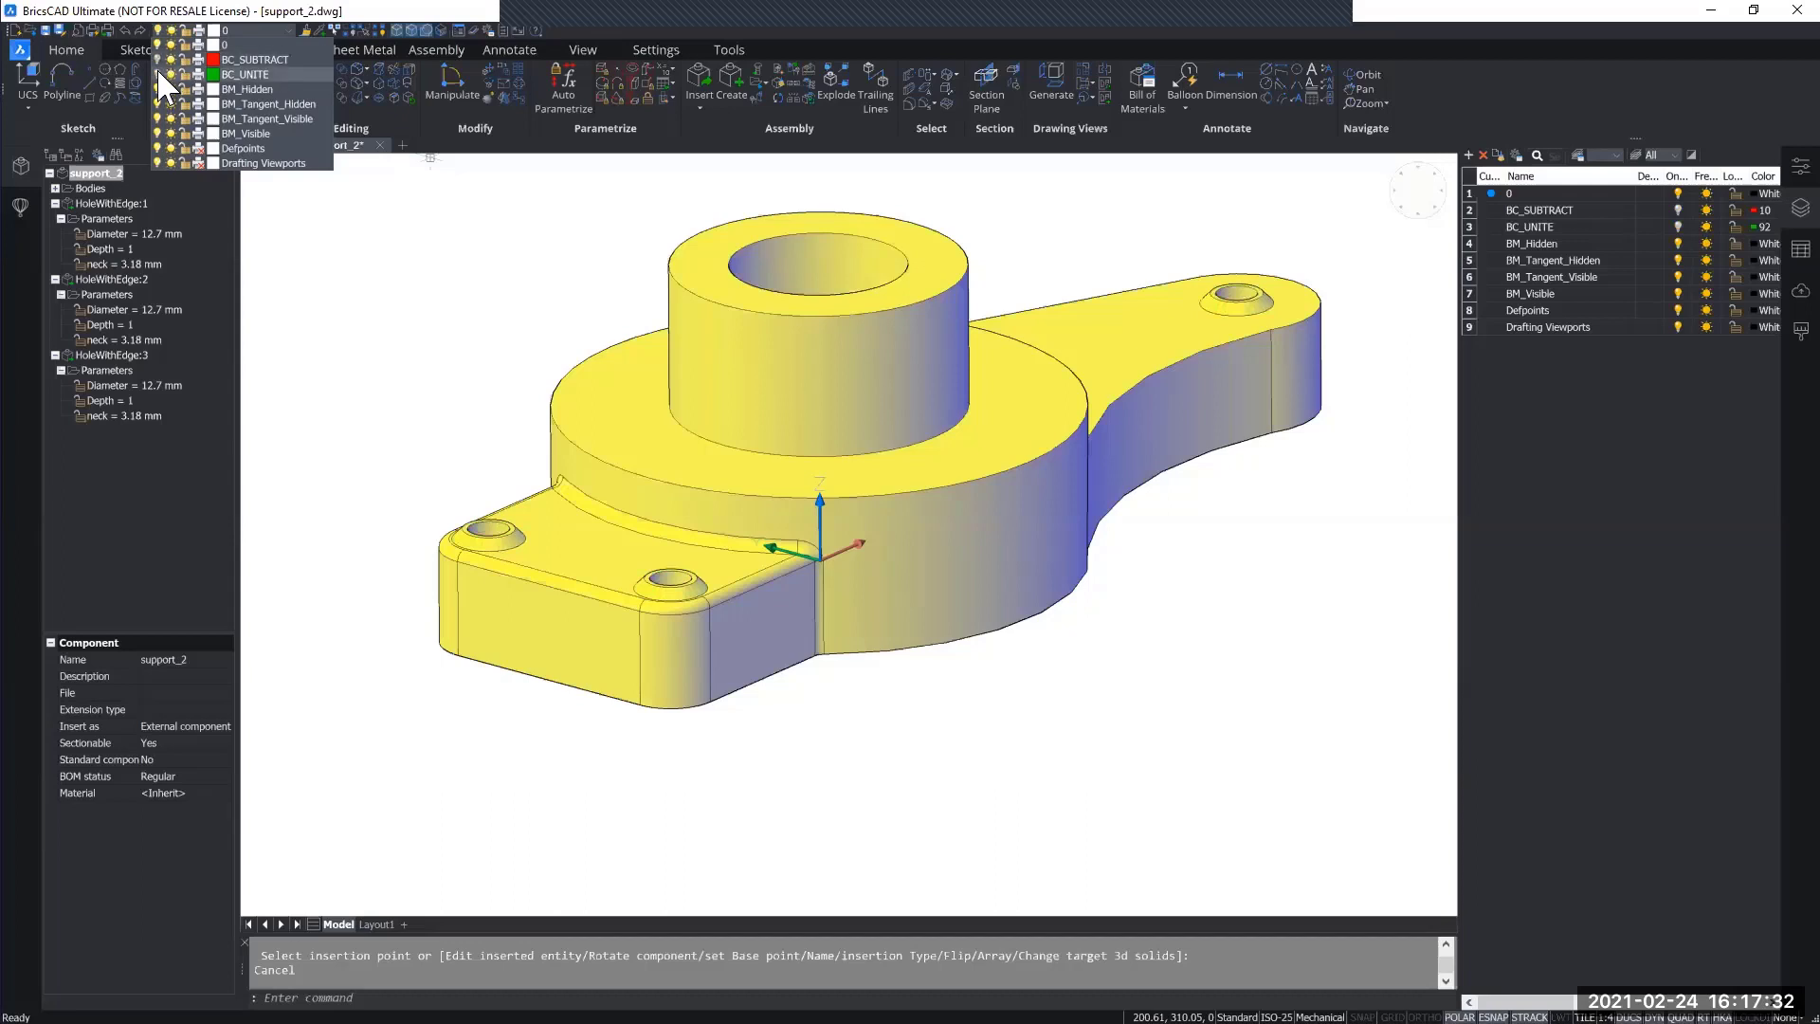
Examine the holes and their raised conical edges on the rectangular lug up close, checking the faces of the solid.
middle_click_drag(434, 435, 476, 388)
middle_click_drag(772, 461, 724, 541, "shift")
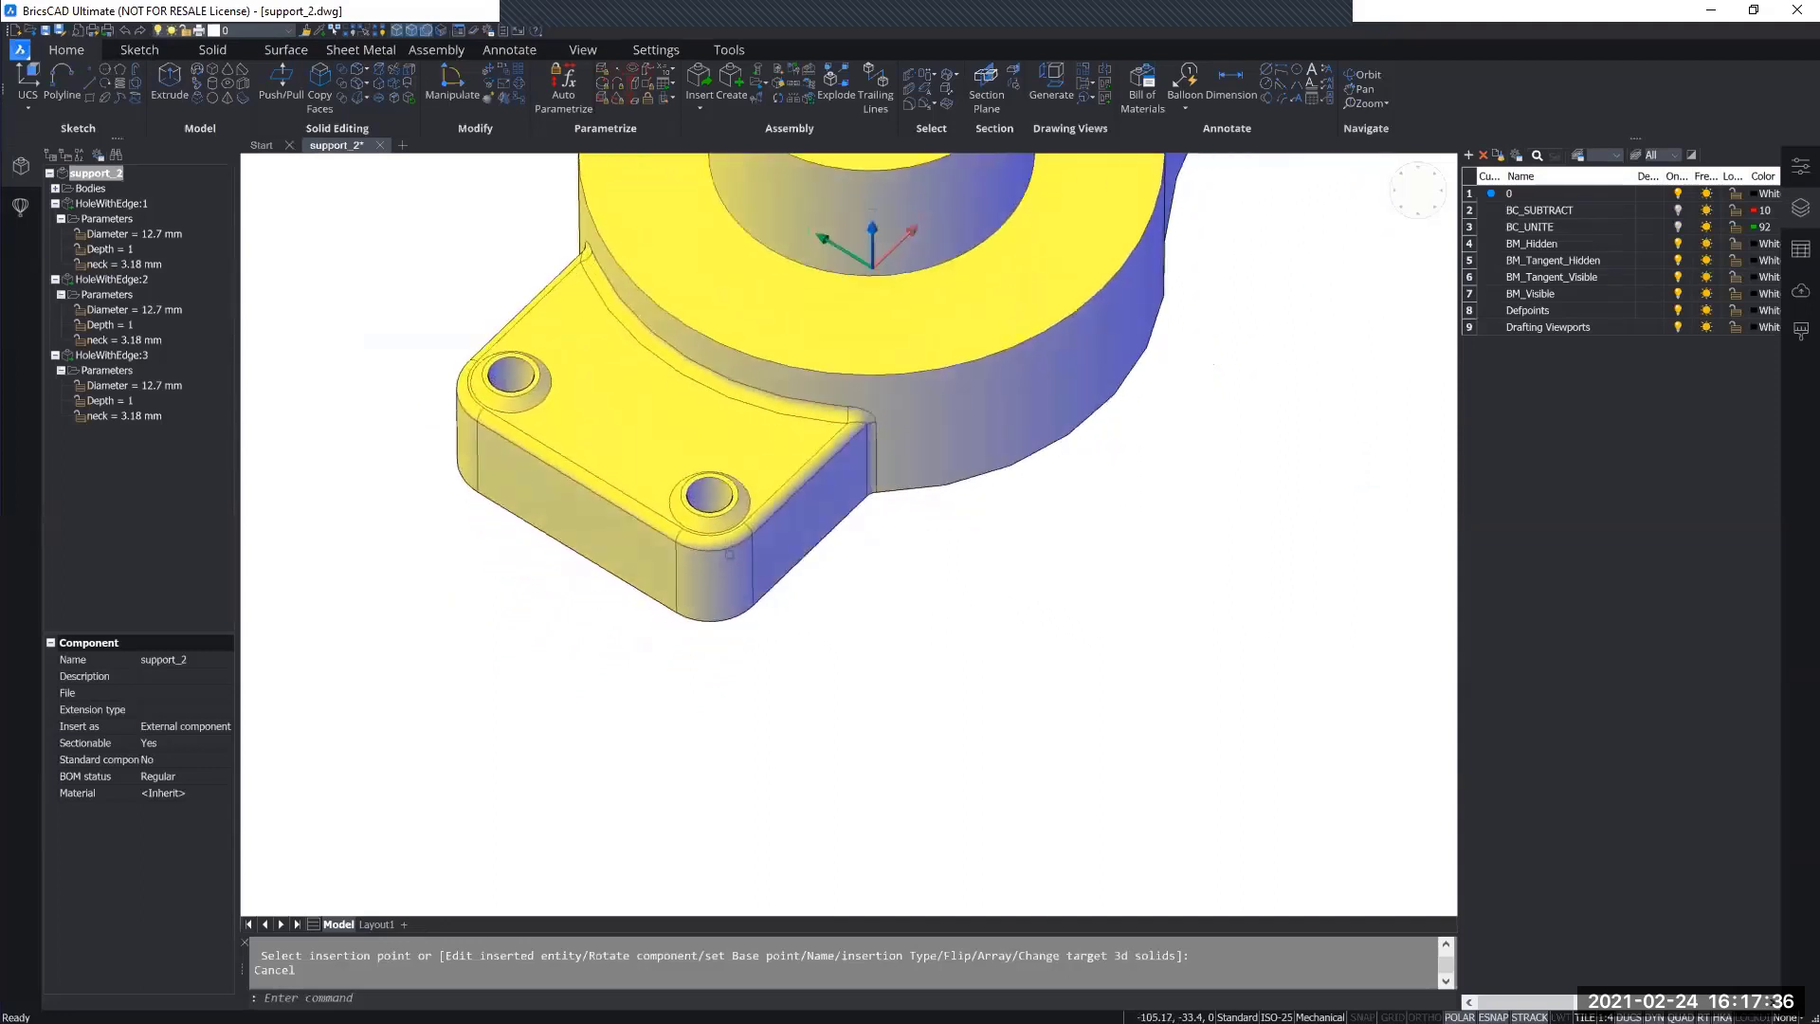
scroll(705, 524, "up", 6)
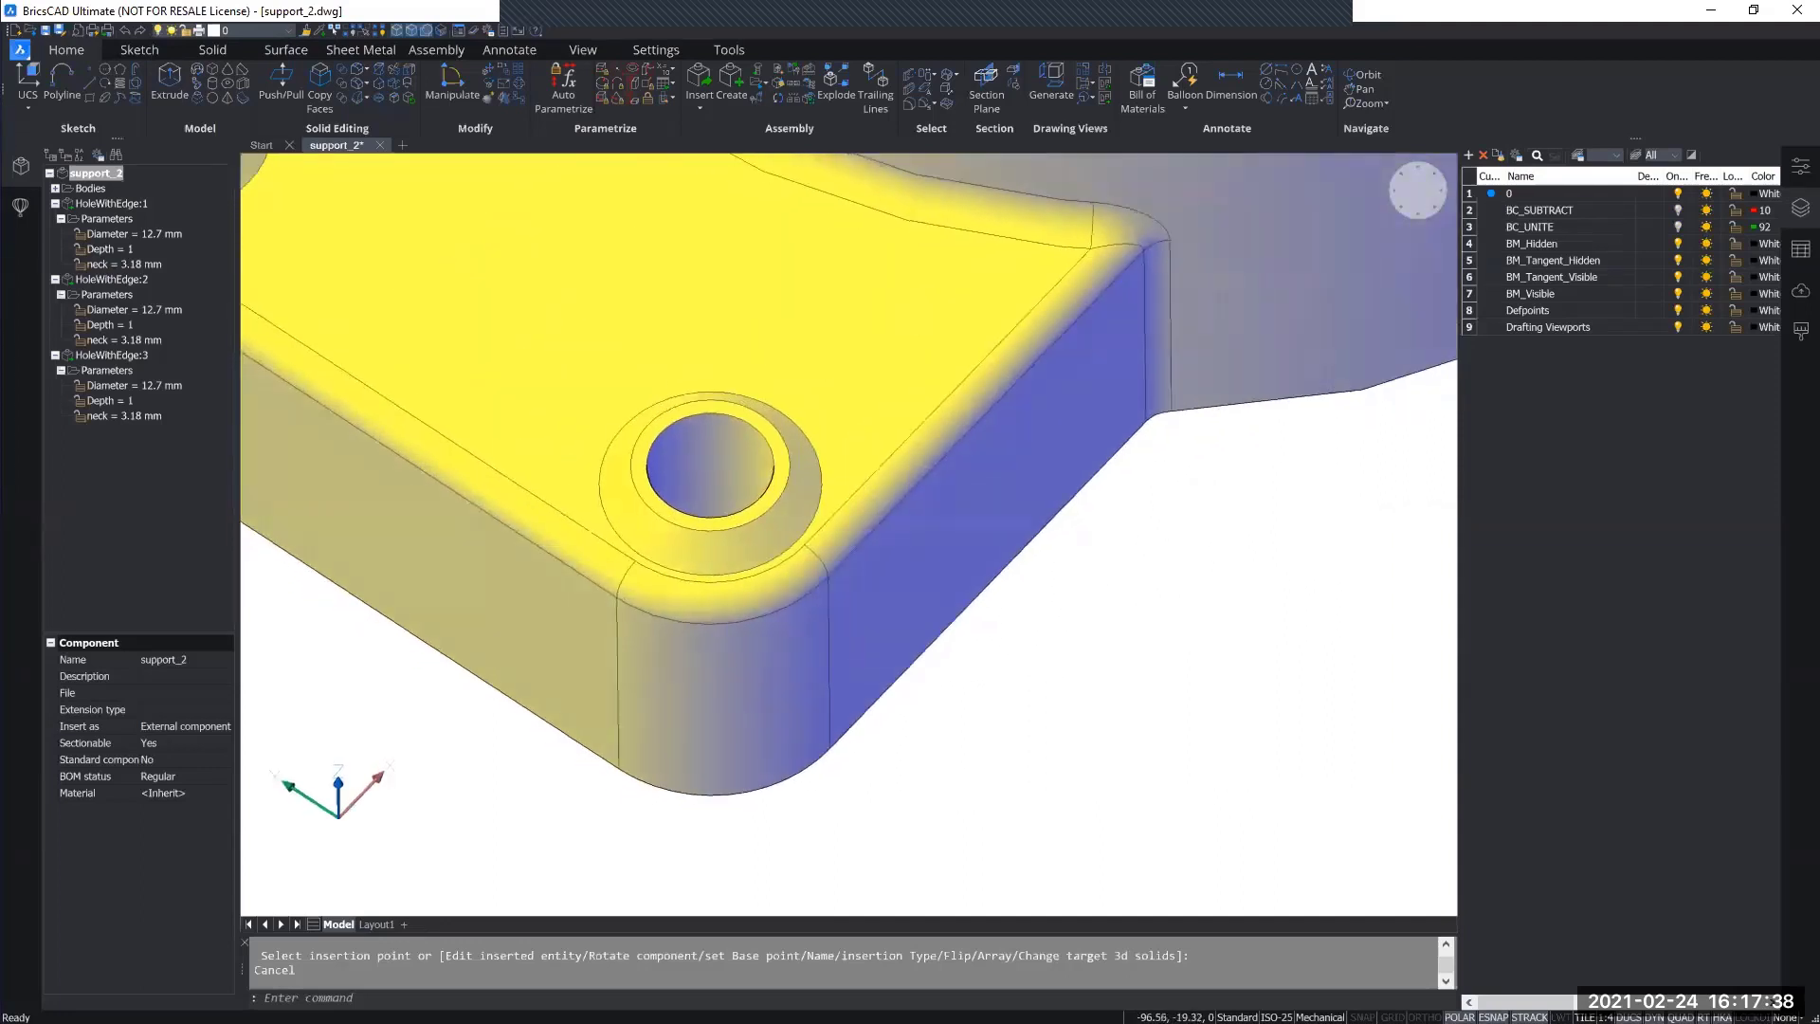
middle_click_drag(708, 511, 675, 482, "shift")
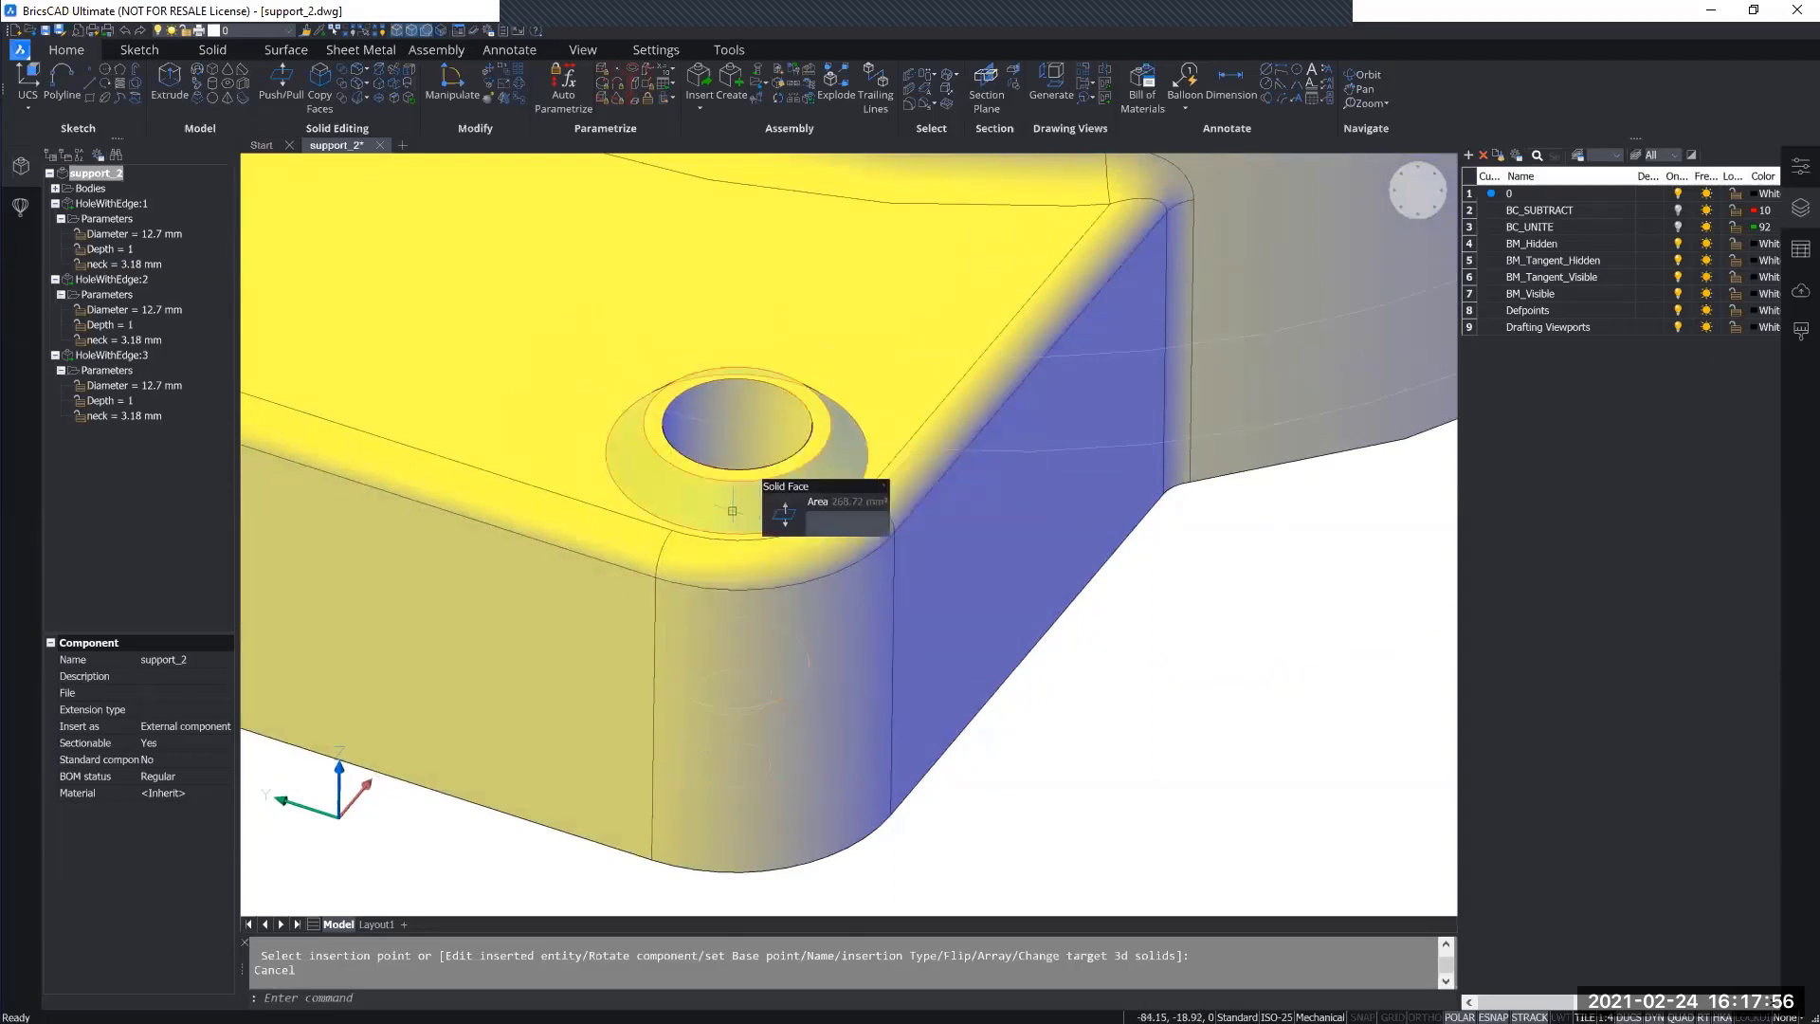
left_click(656, 481)
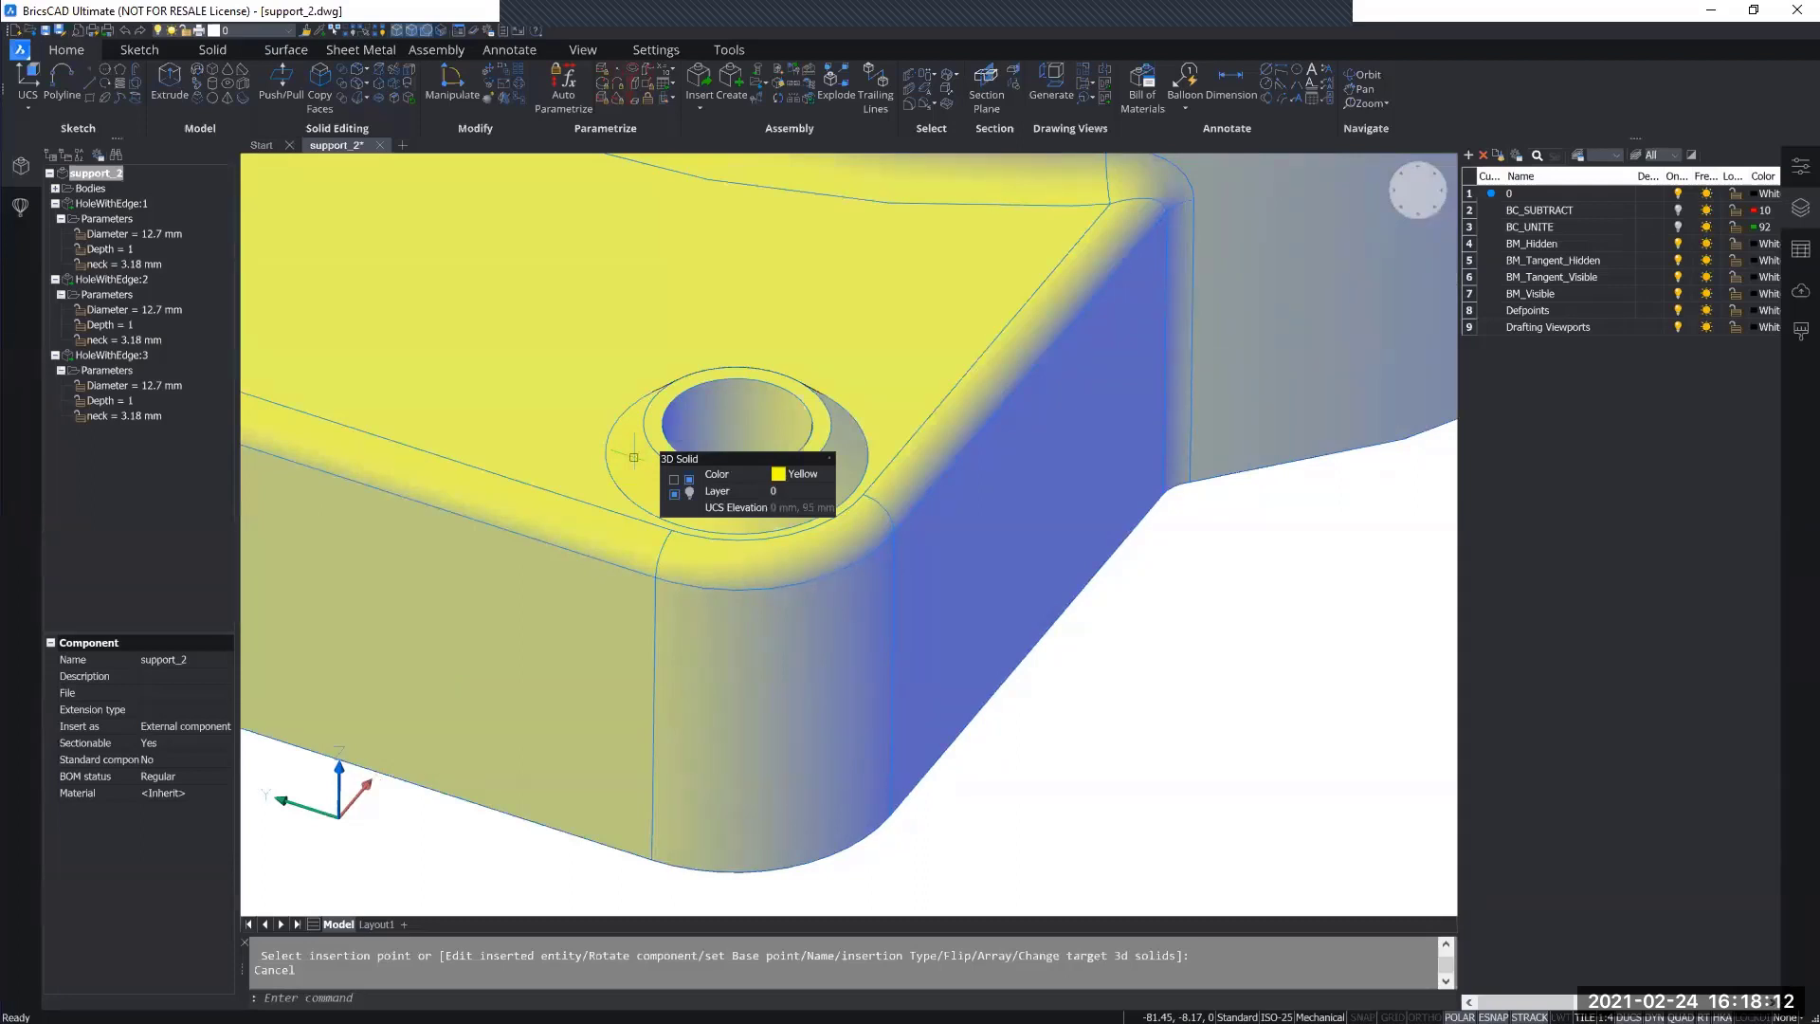
key("Tab")
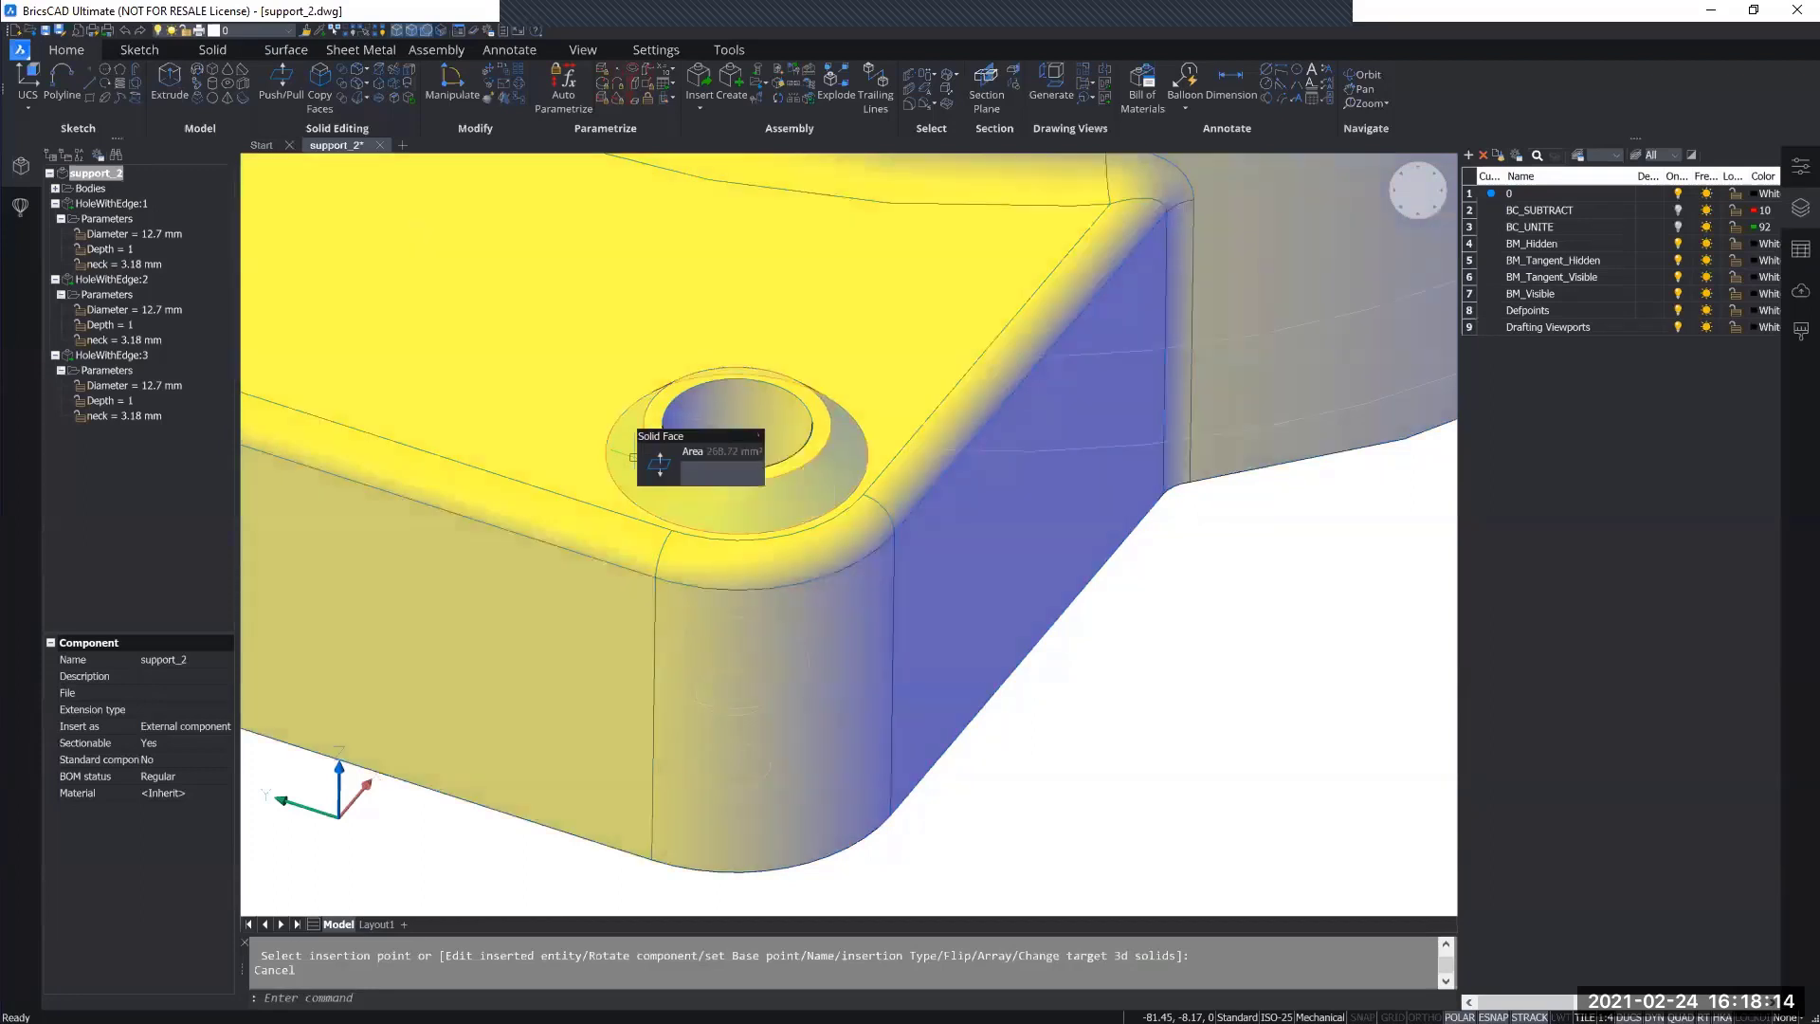
scroll(630, 475, "down", 5)
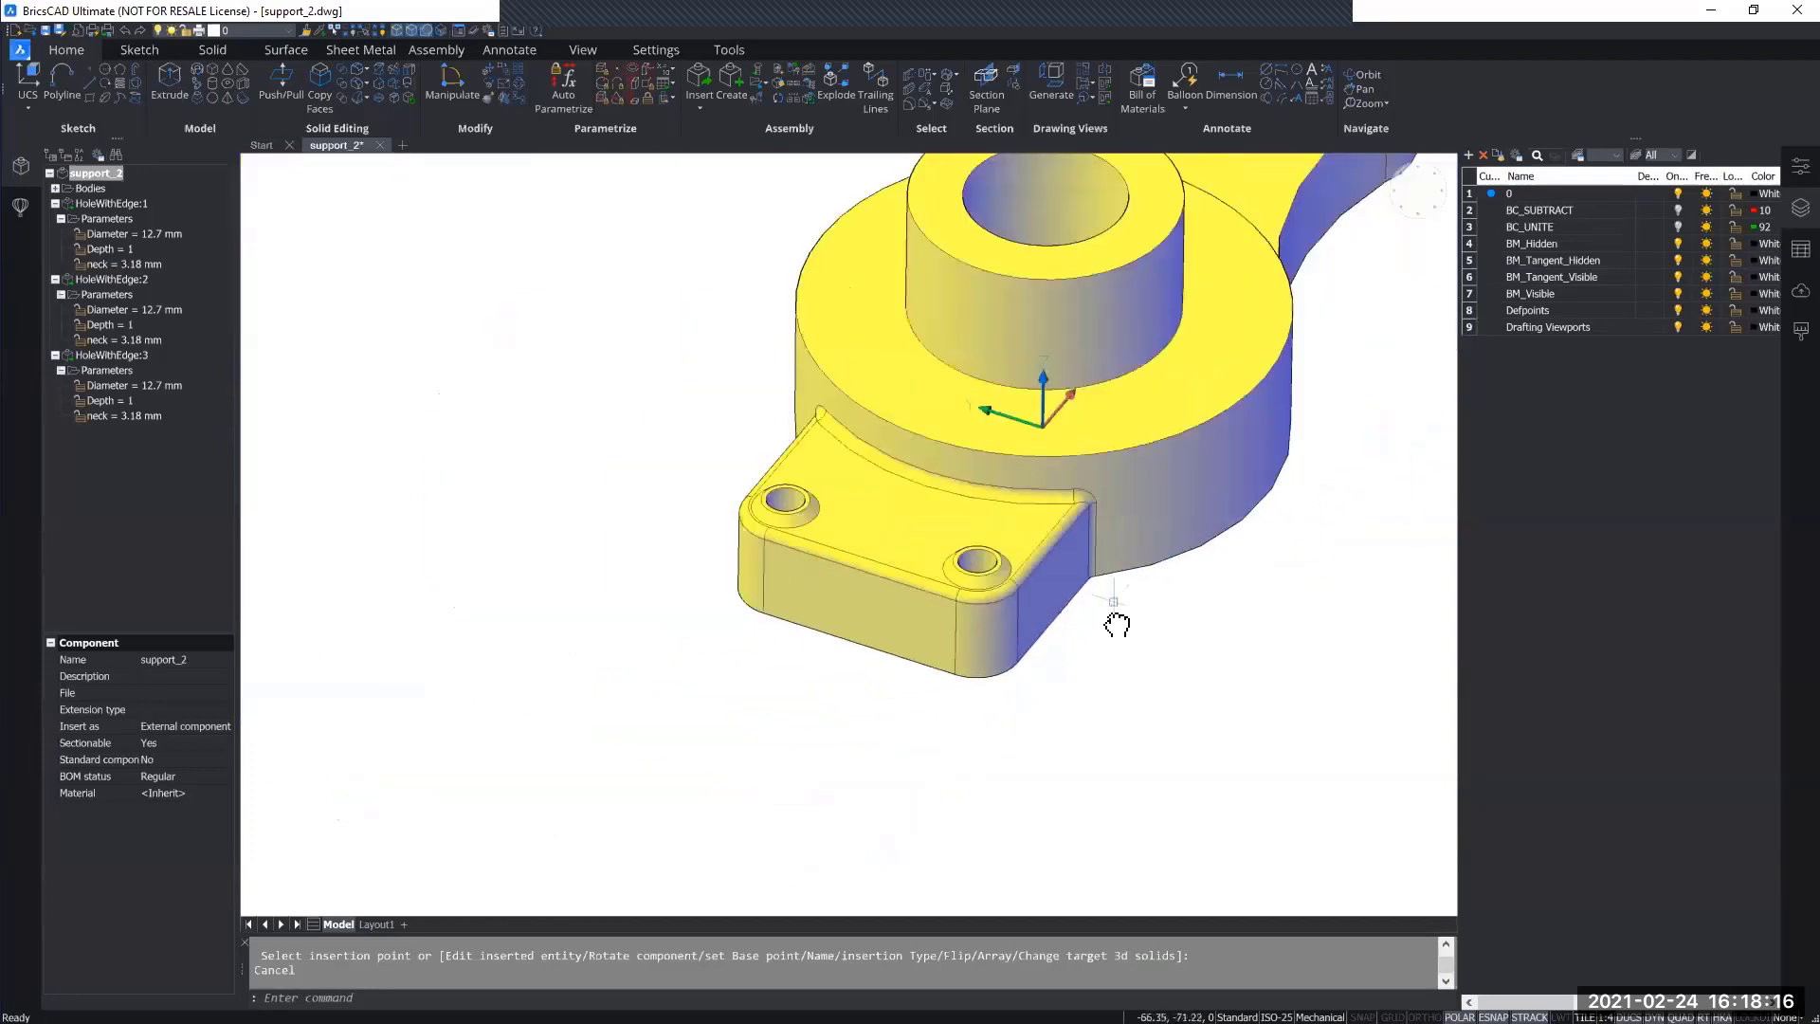
middle_click_drag(1116, 624, 834, 787)
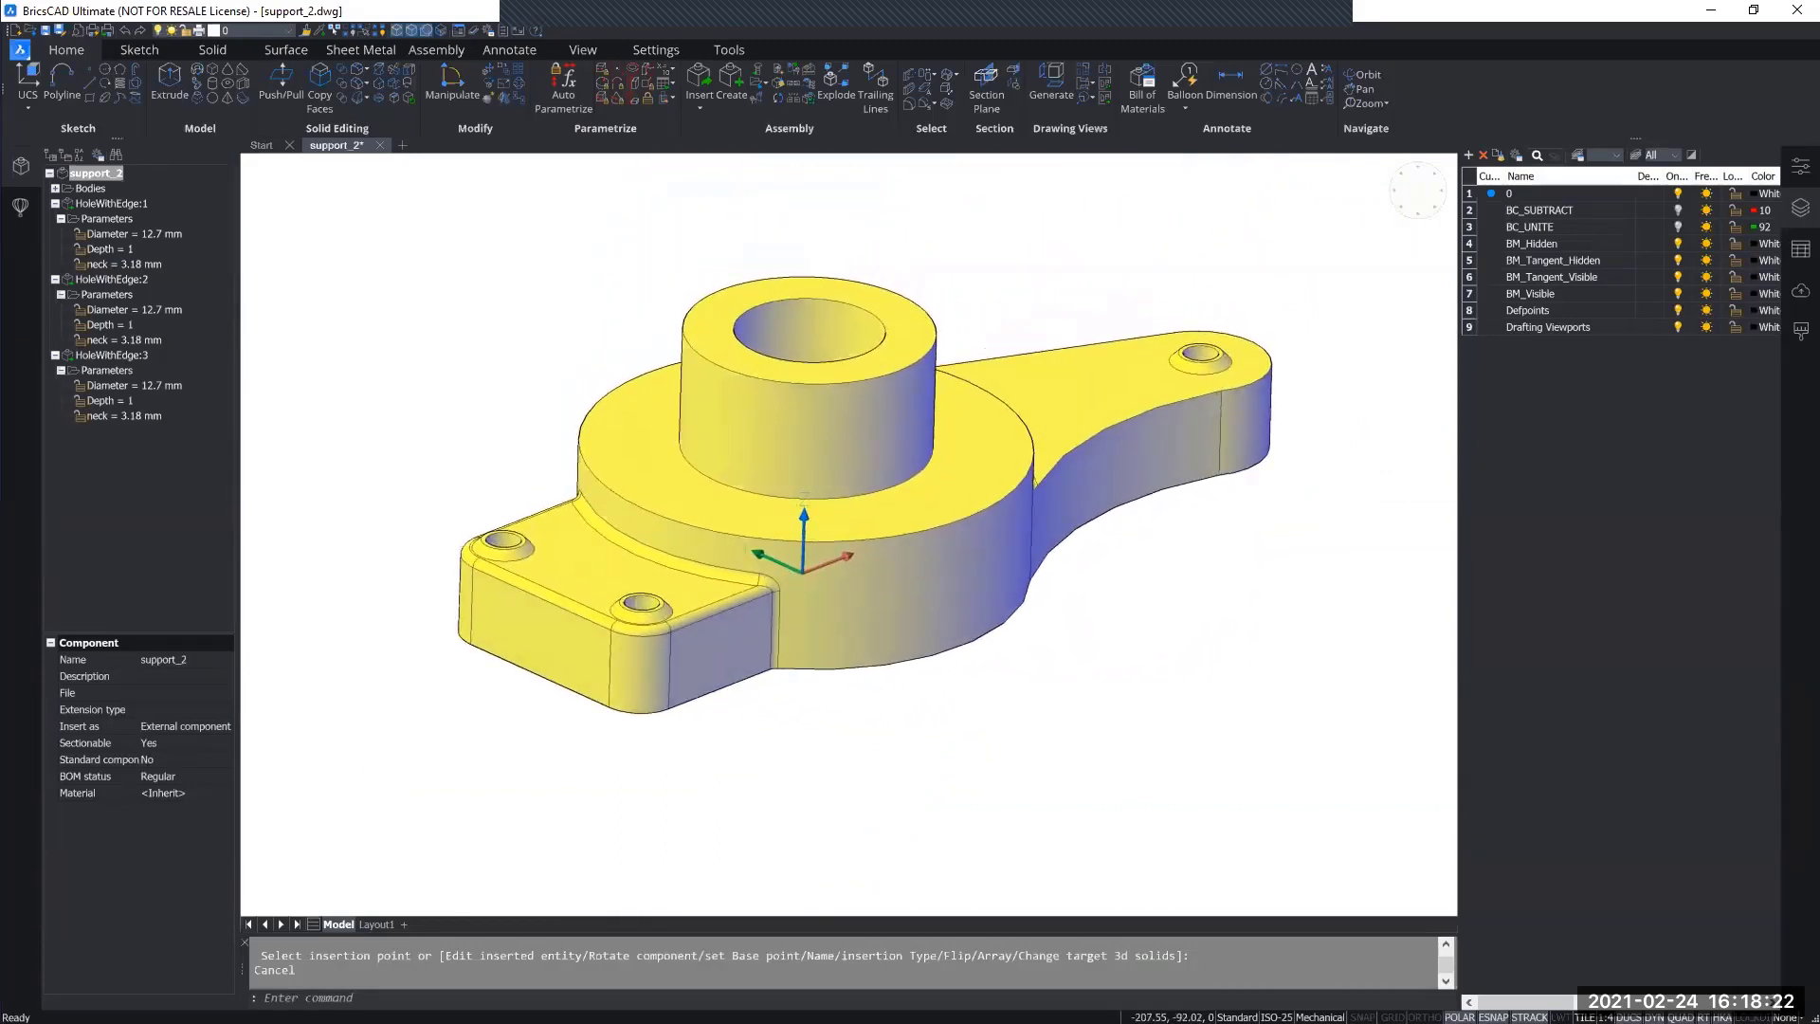
Open Layout1 and examine how the inserted holes are drawn in the front view and the plan view.
left_click(377, 926)
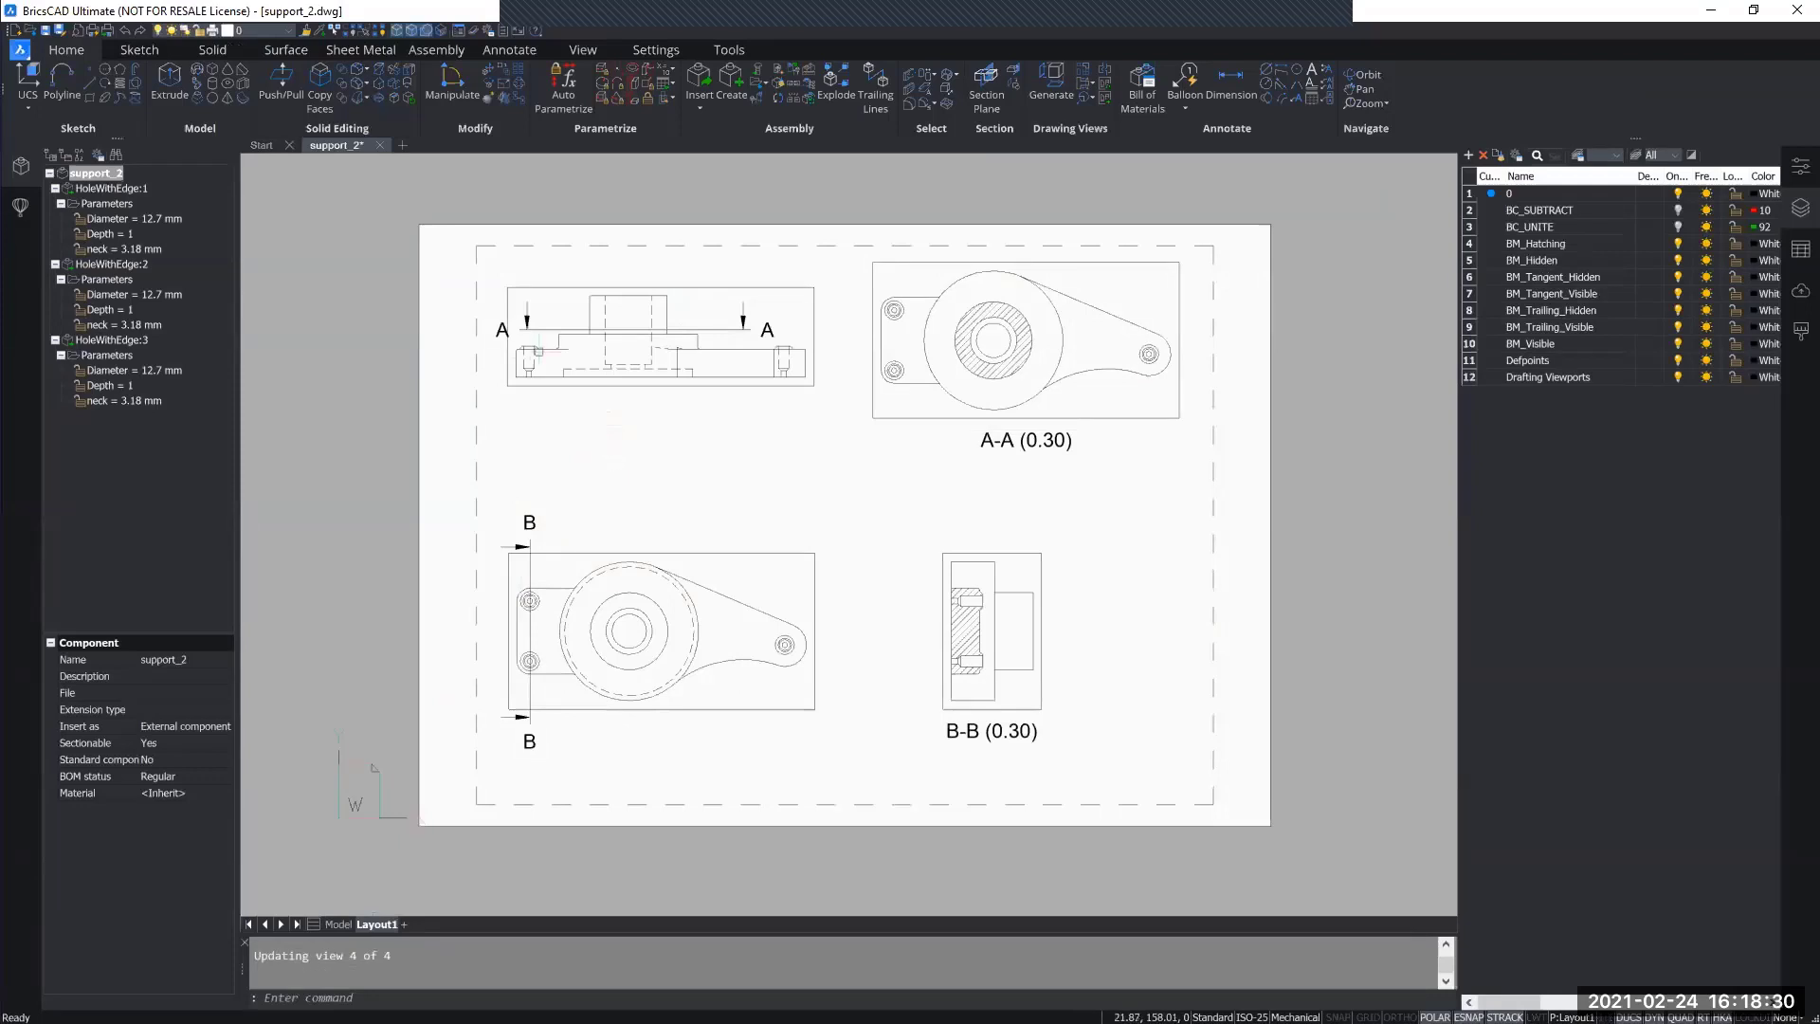
scroll(524, 352, "up", 5)
scroll(524, 339, "up", 2)
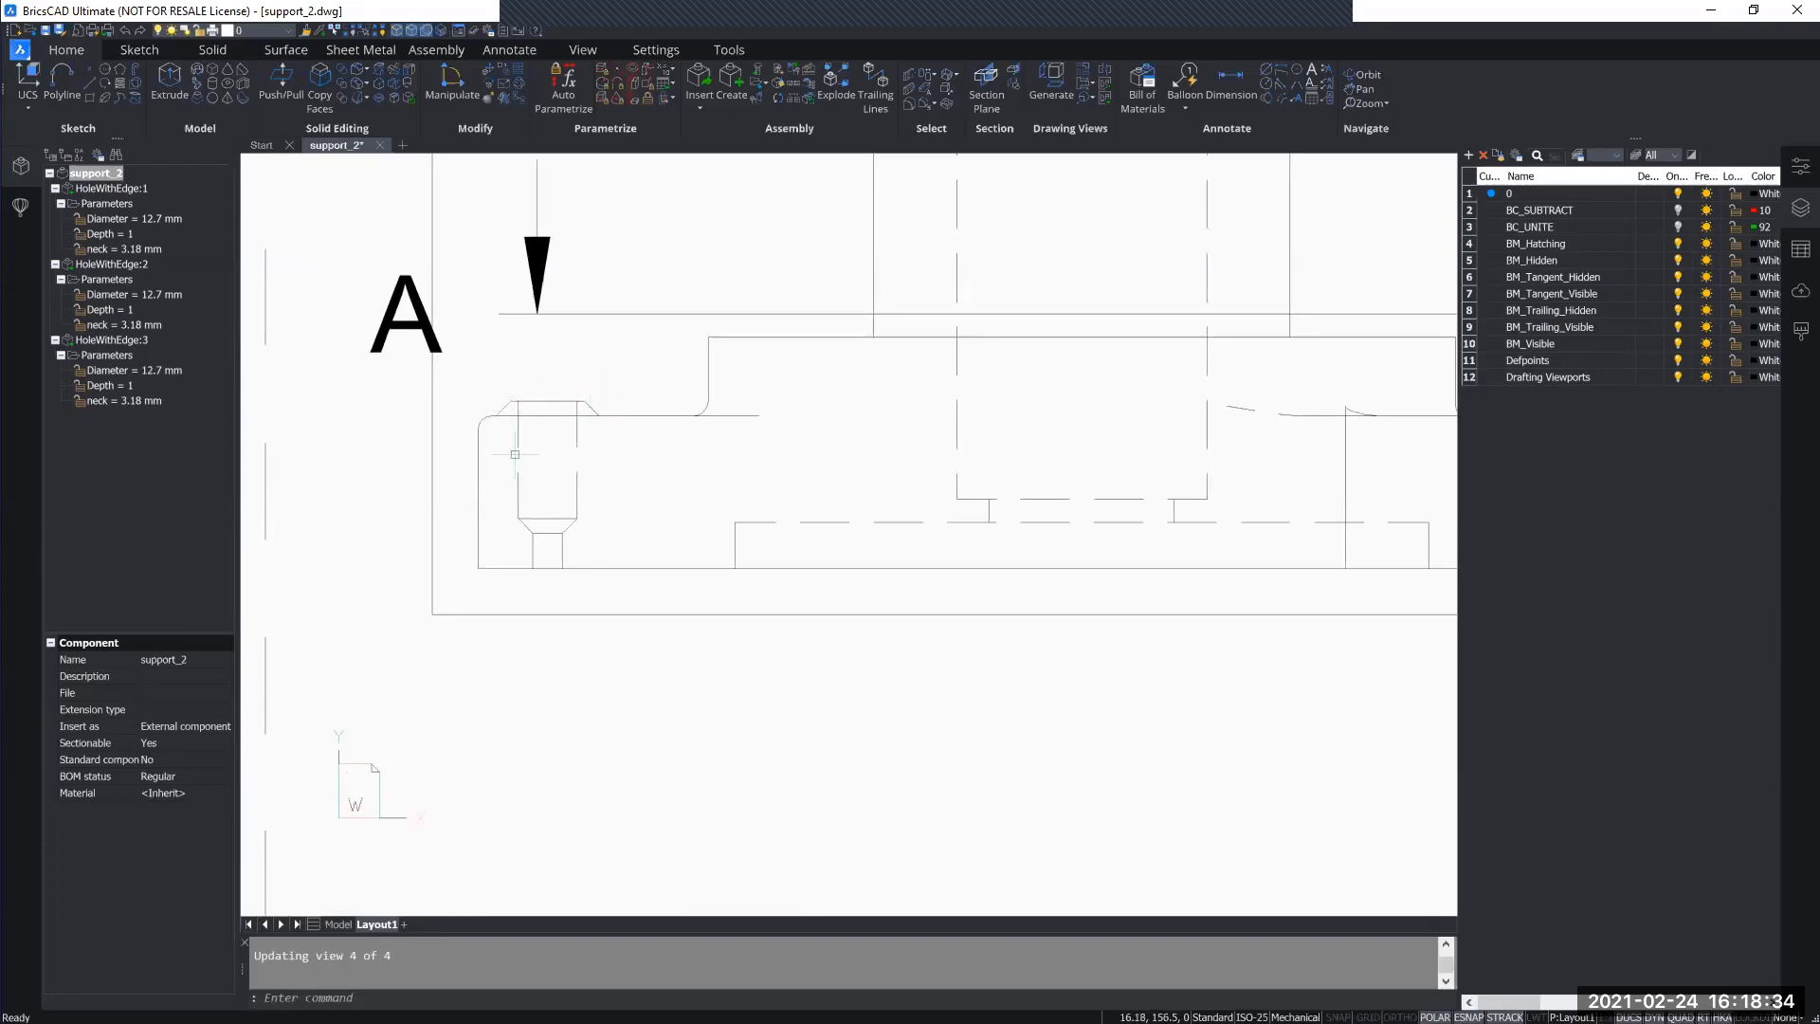
scroll(708, 760, "down", 3)
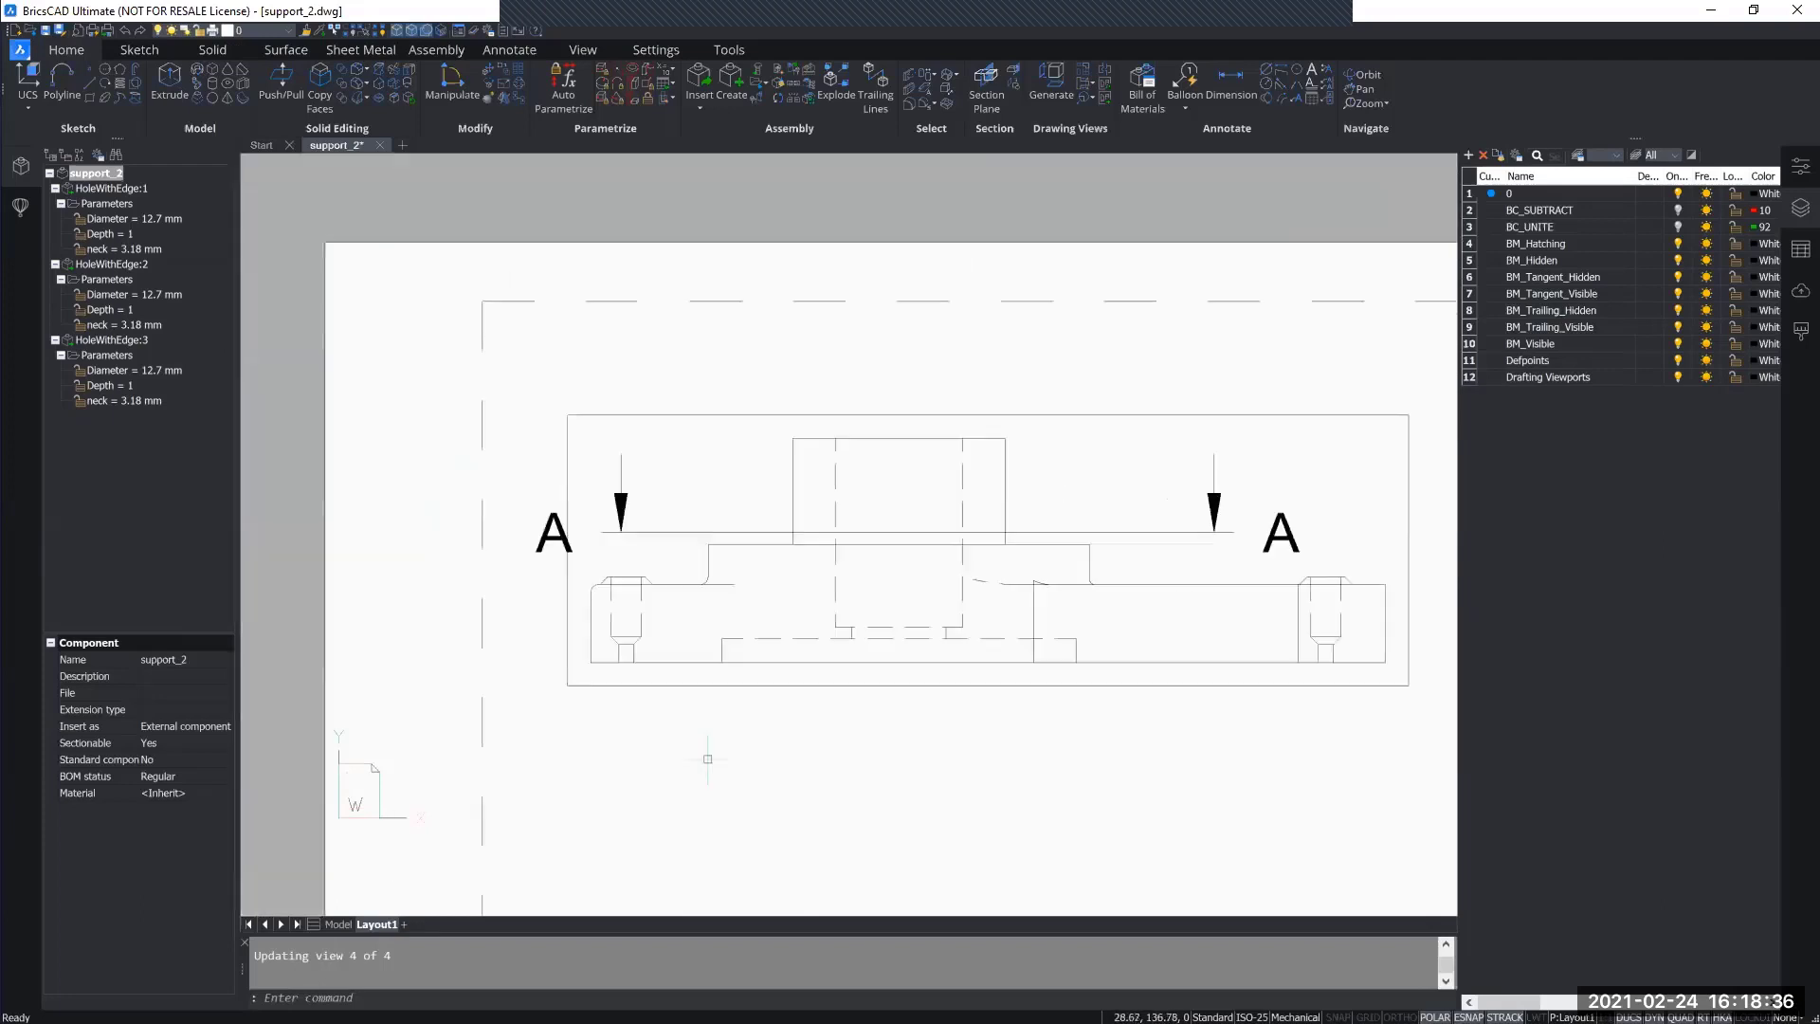
middle_click_drag(793, 779, 719, 381)
middle_click_drag(793, 508, 766, 343)
scroll(540, 592, "up", 1)
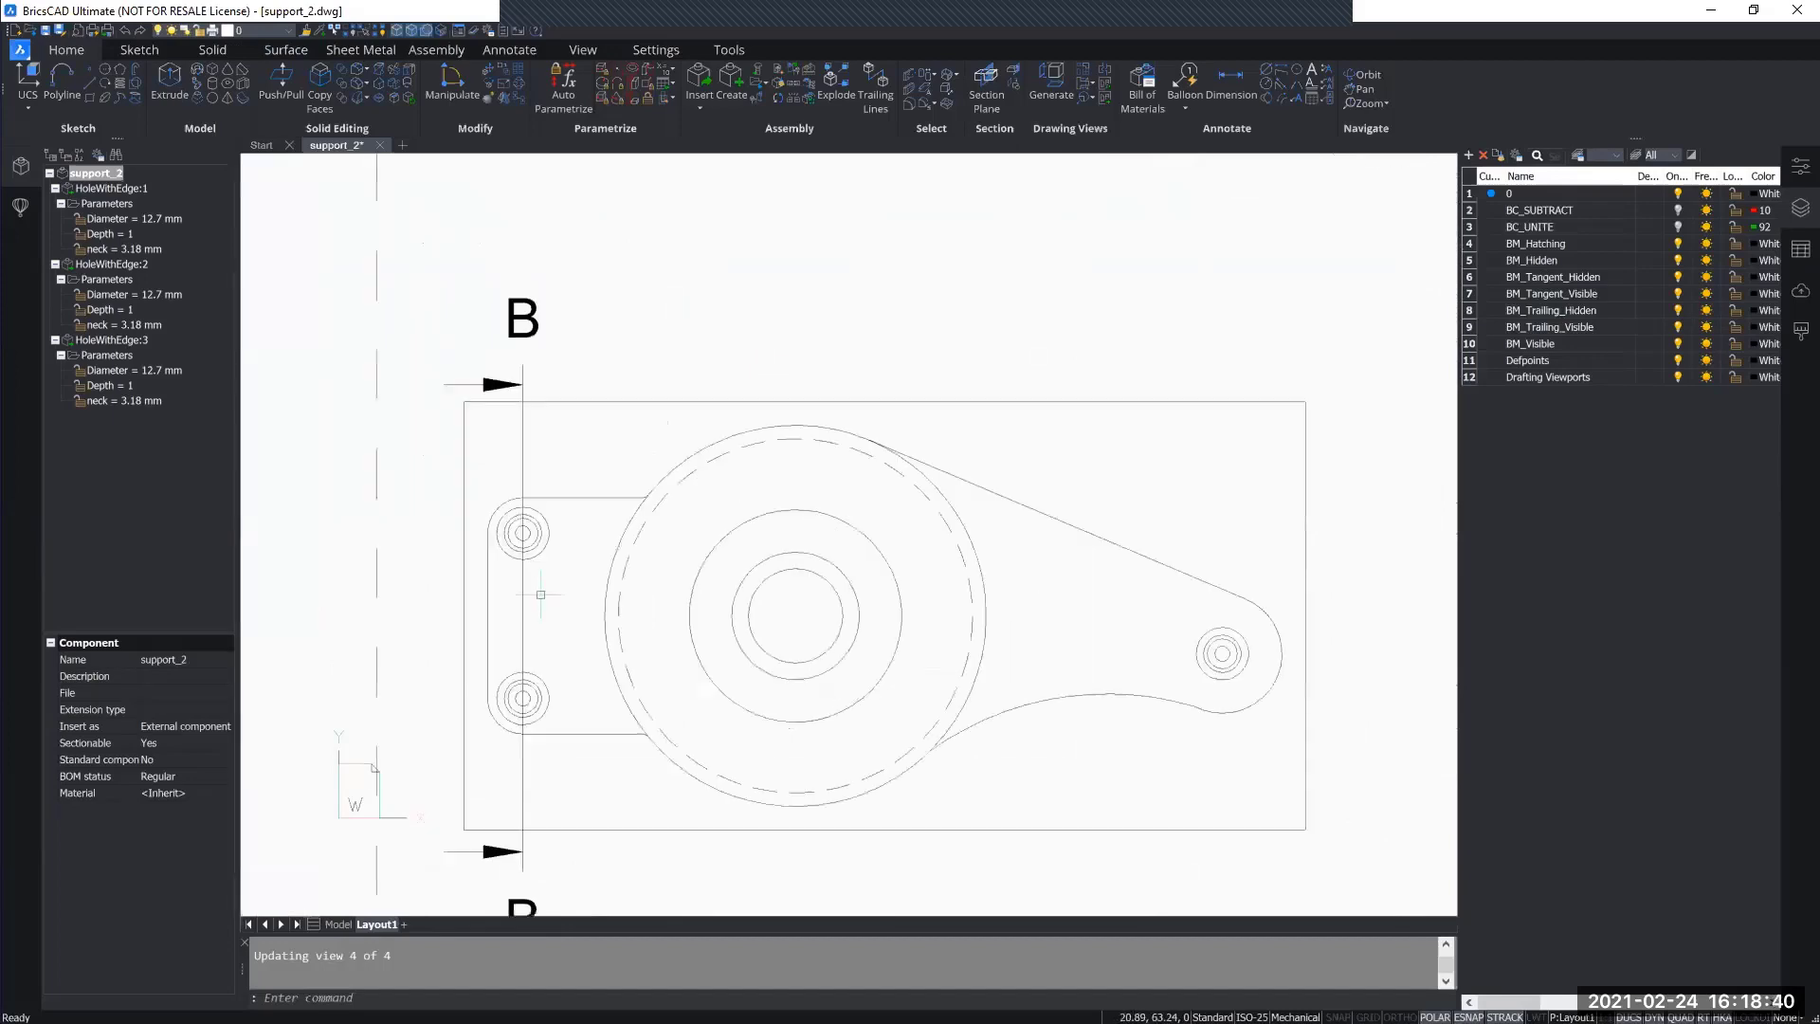
Examine the holes in the A-A and B-B section views of the layout.
scroll(541, 595, "down", 2)
middle_click_drag(669, 398, 678, 544)
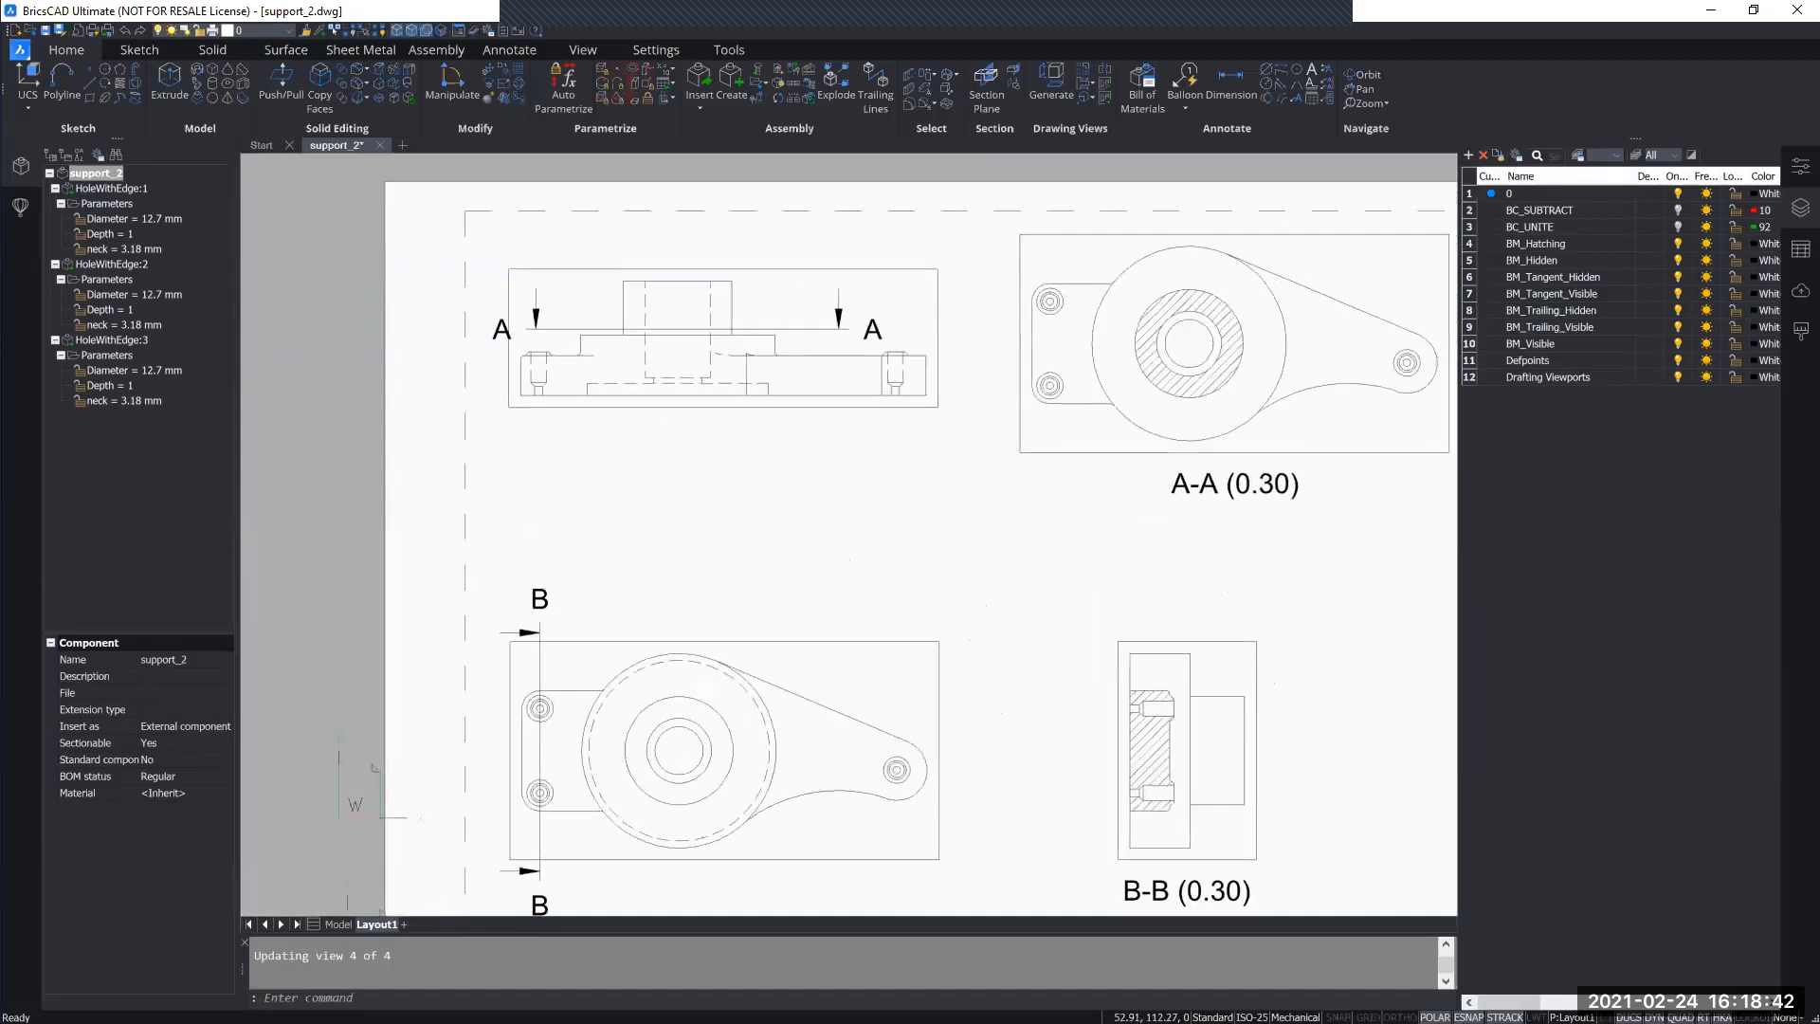
middle_click_drag(1085, 638, 780, 638)
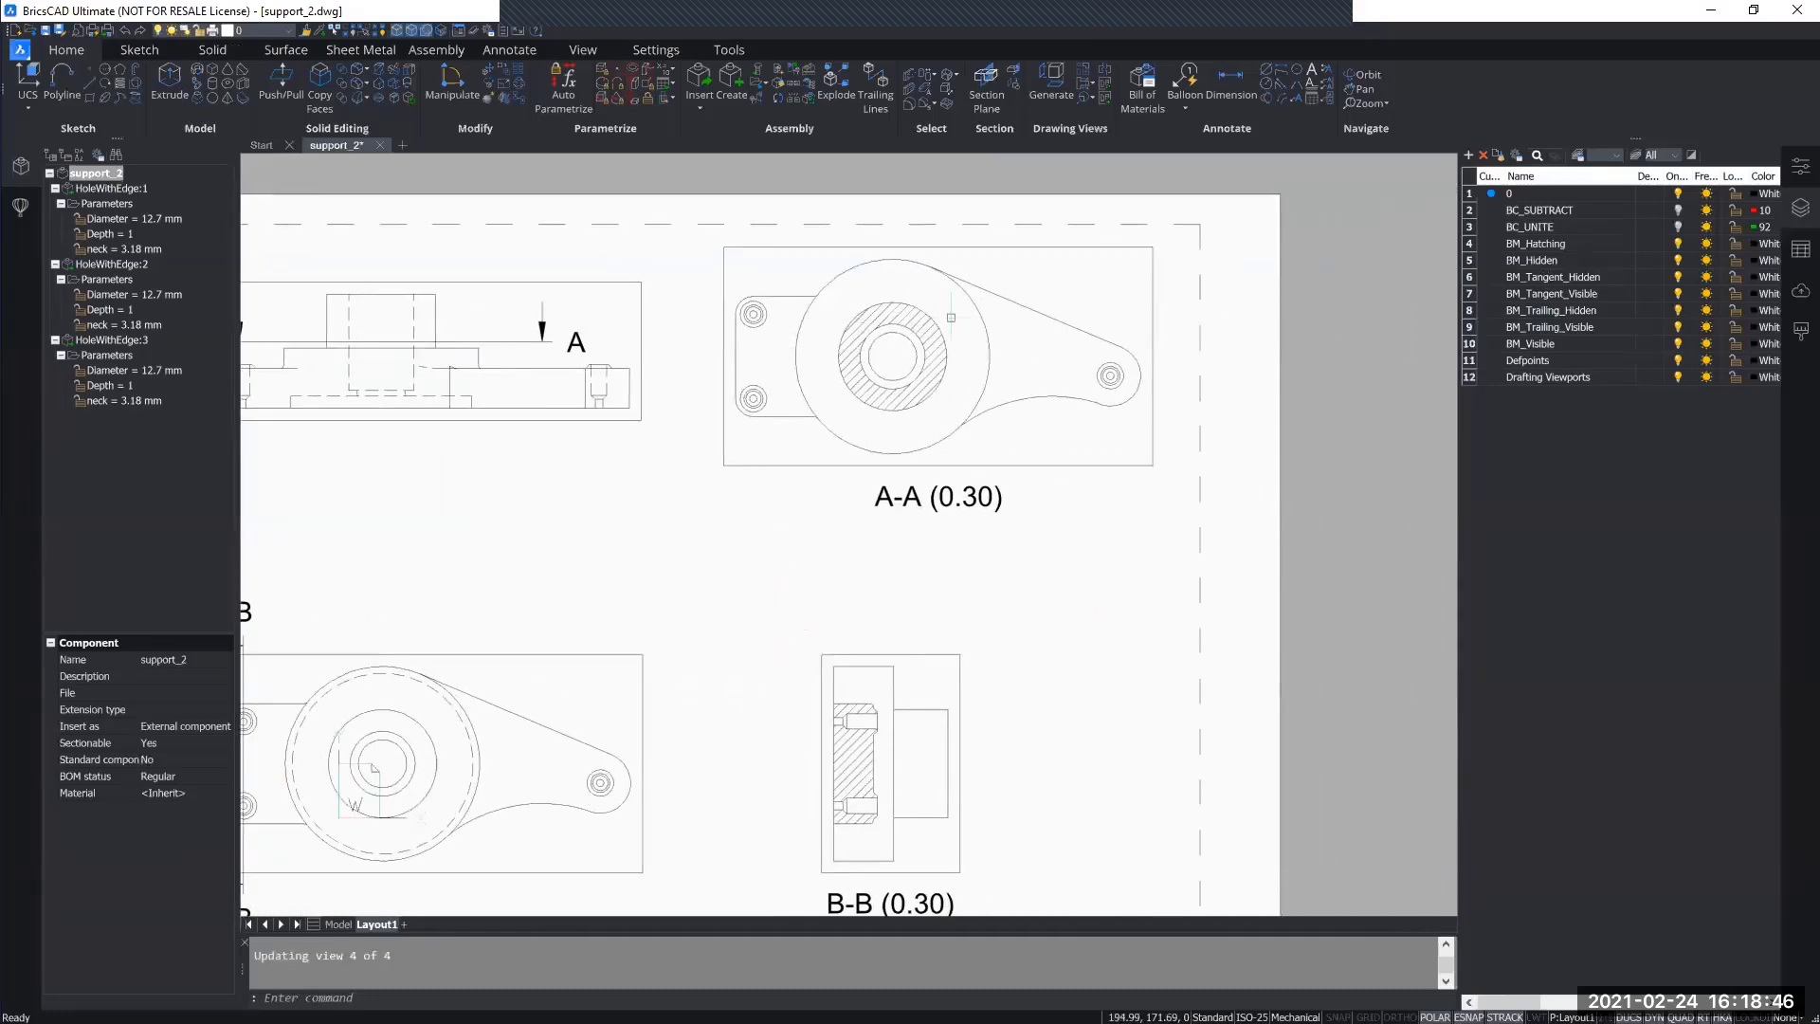
middle_click_drag(909, 673, 791, 422)
scroll(767, 450, "up", 5)
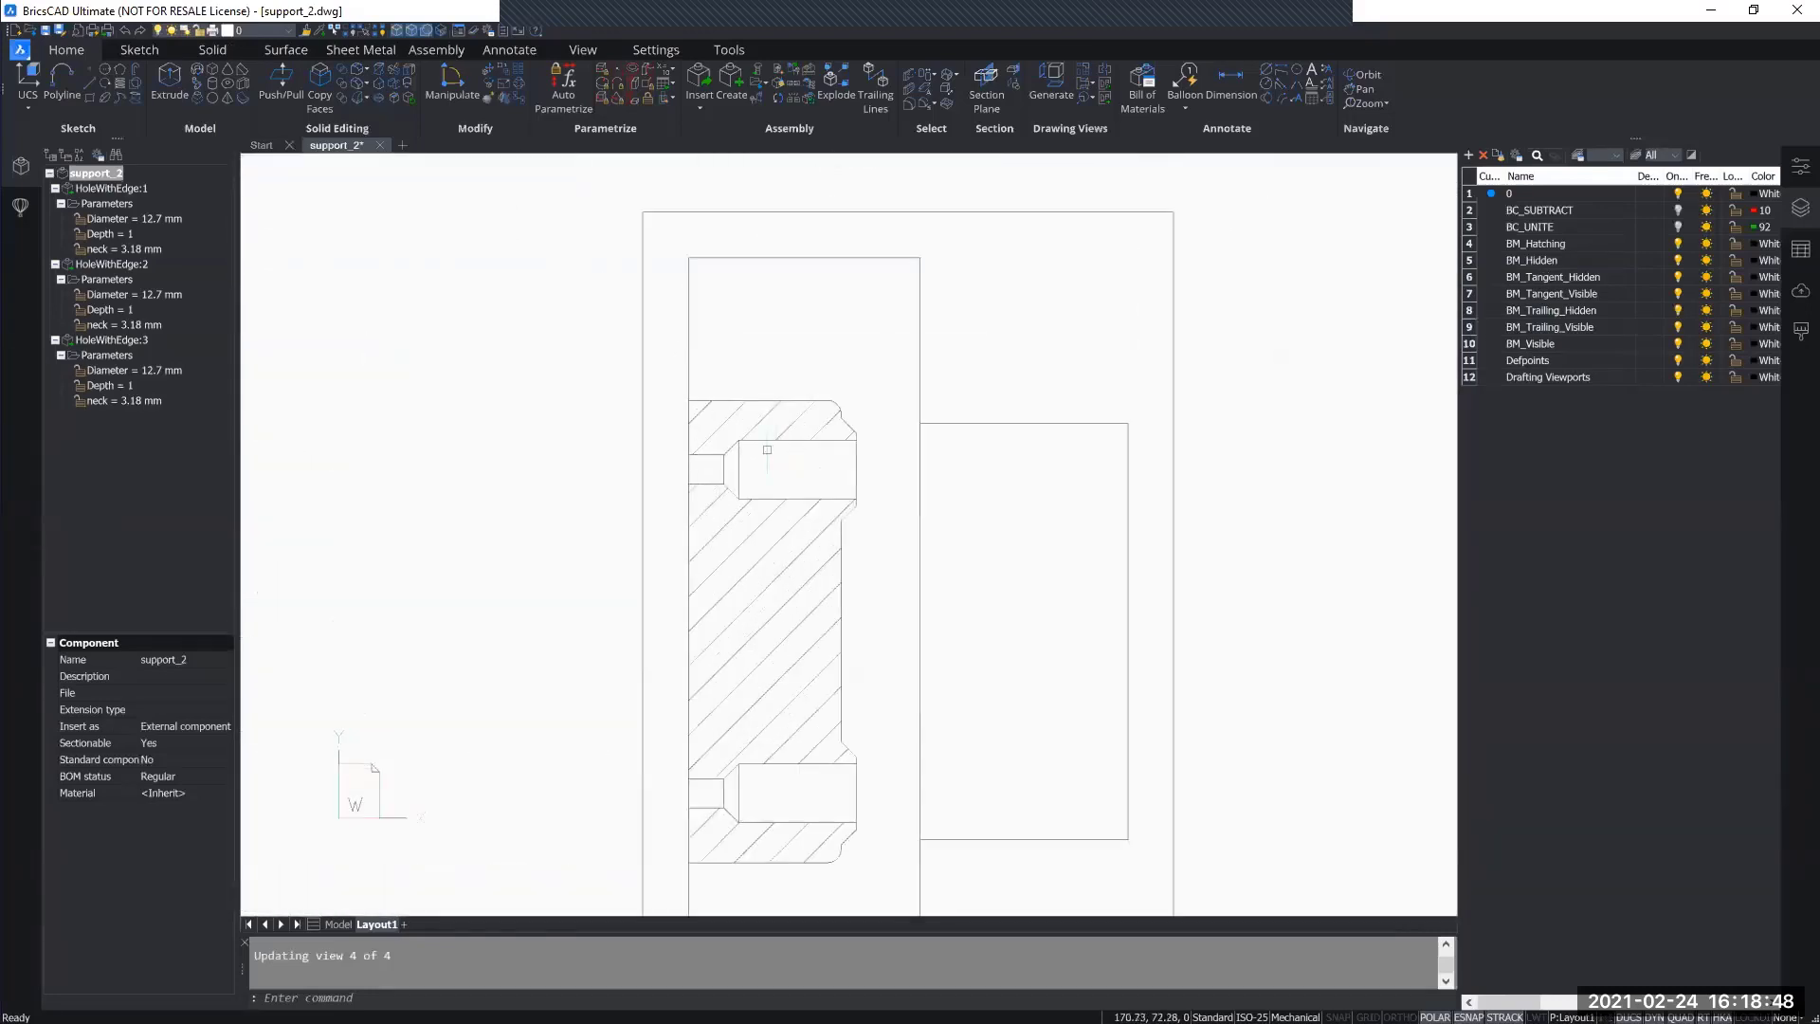
scroll(767, 449, "down", 5)
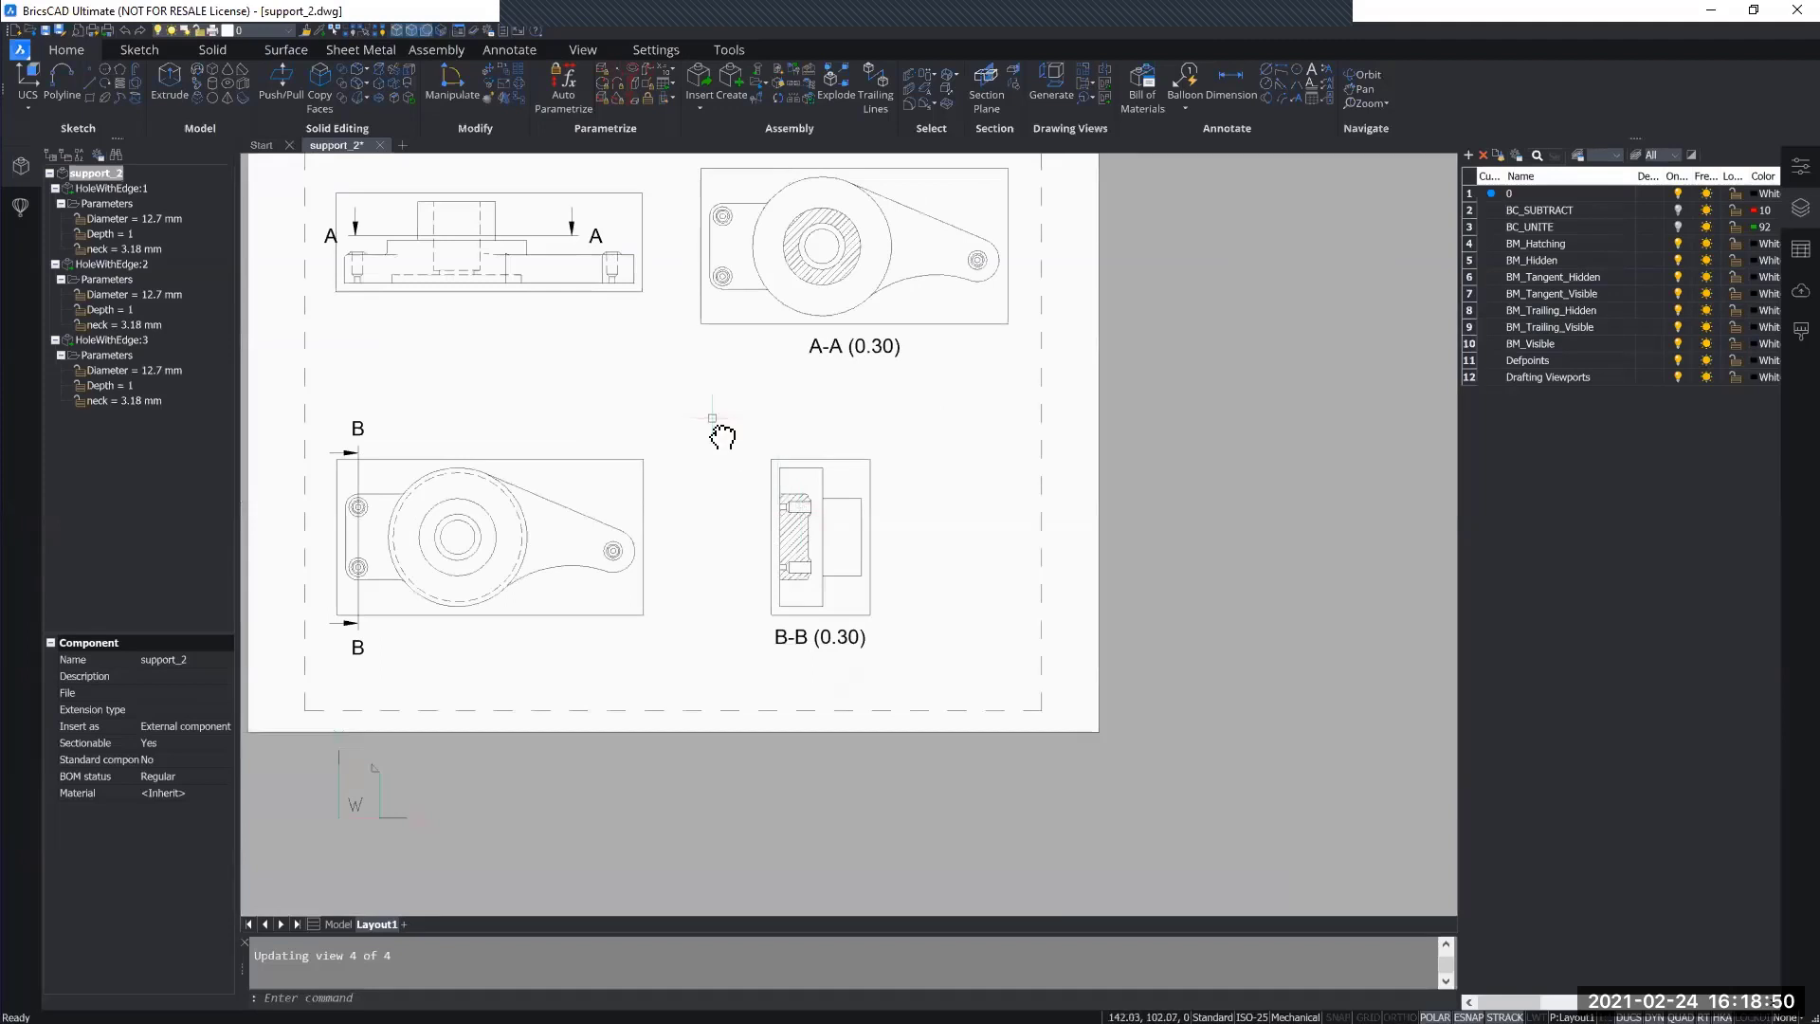
middle_click_drag(712, 418, 815, 505)
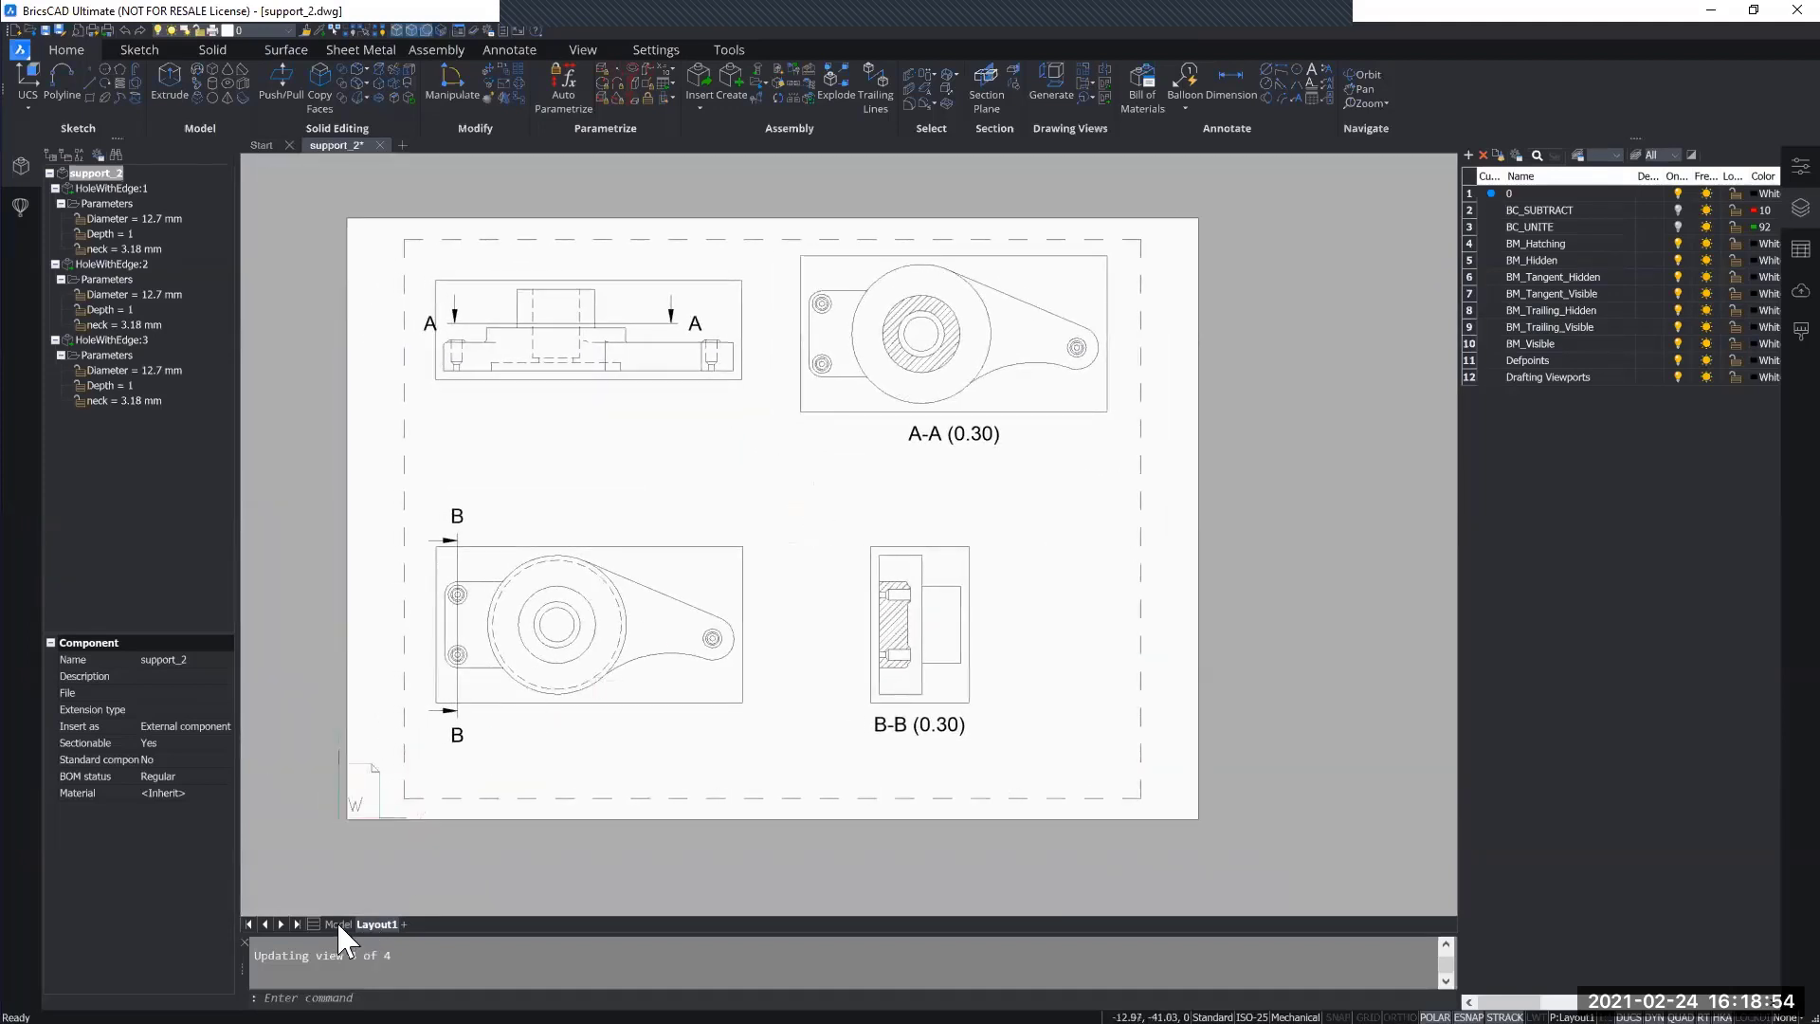
Return to model space and review the parameters of the three HoleWithEdge inserts.
left_click(338, 924)
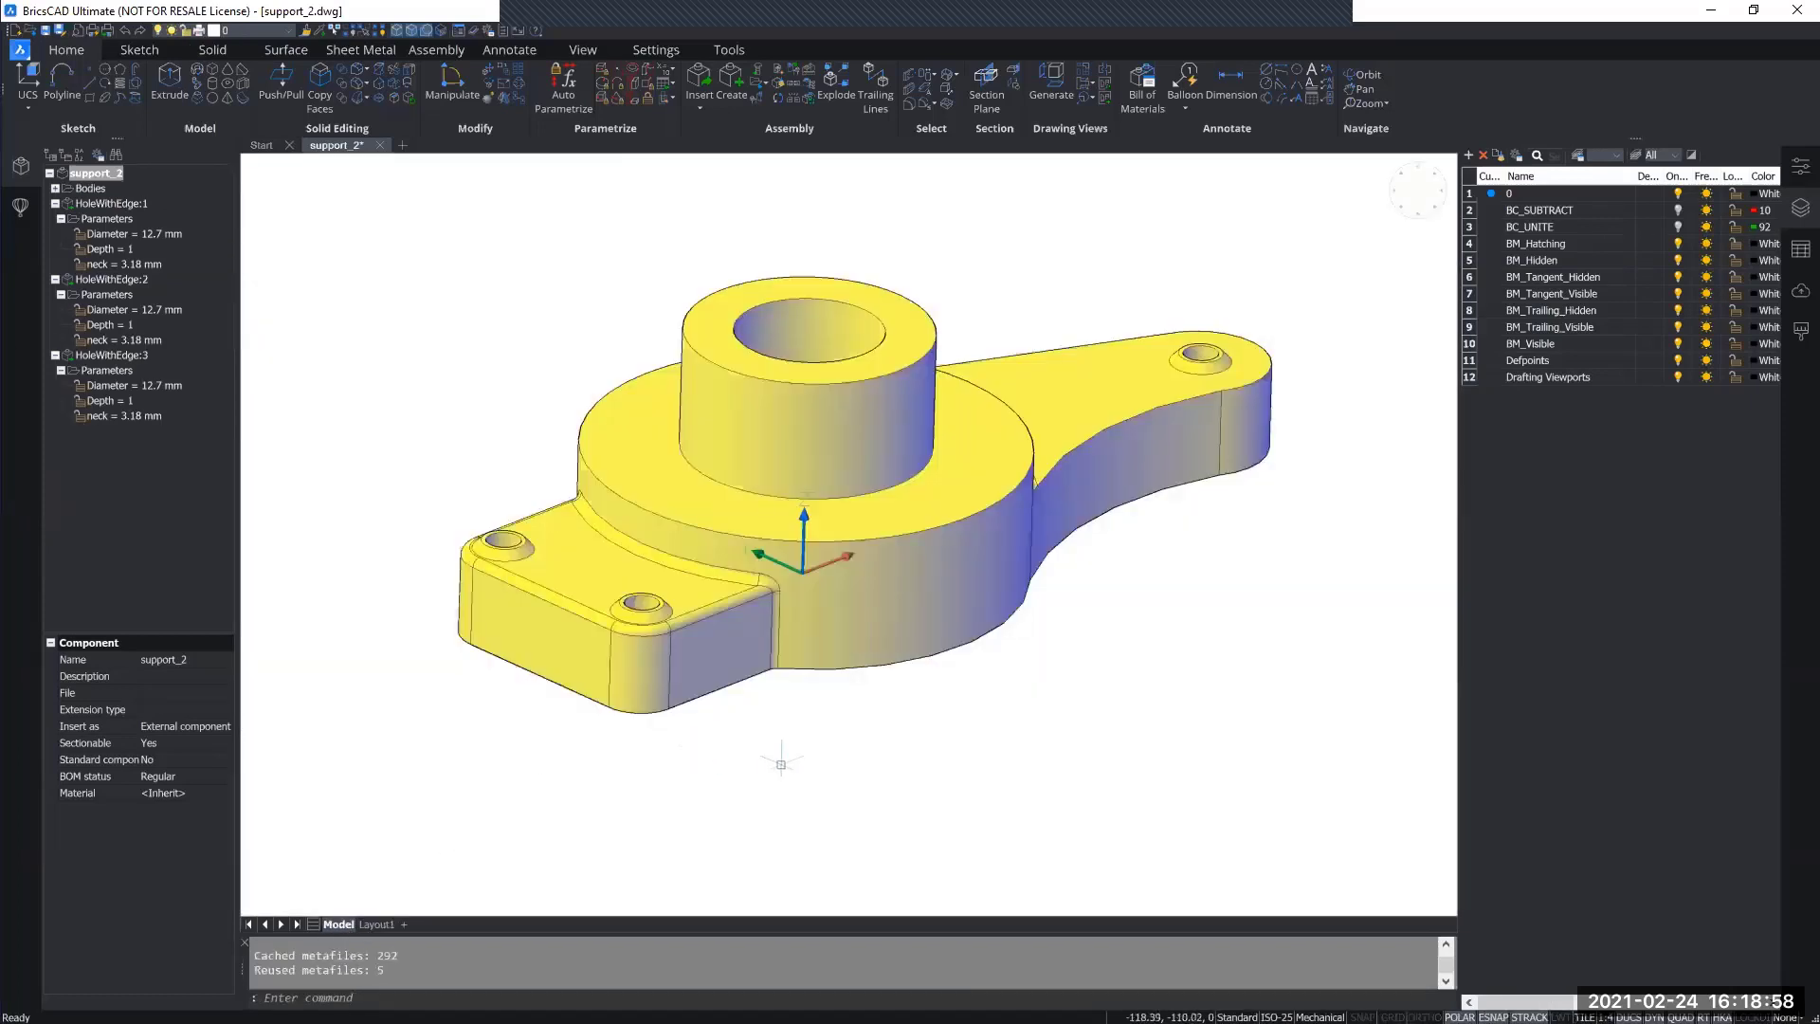
middle_click_drag(781, 775, 770, 777)
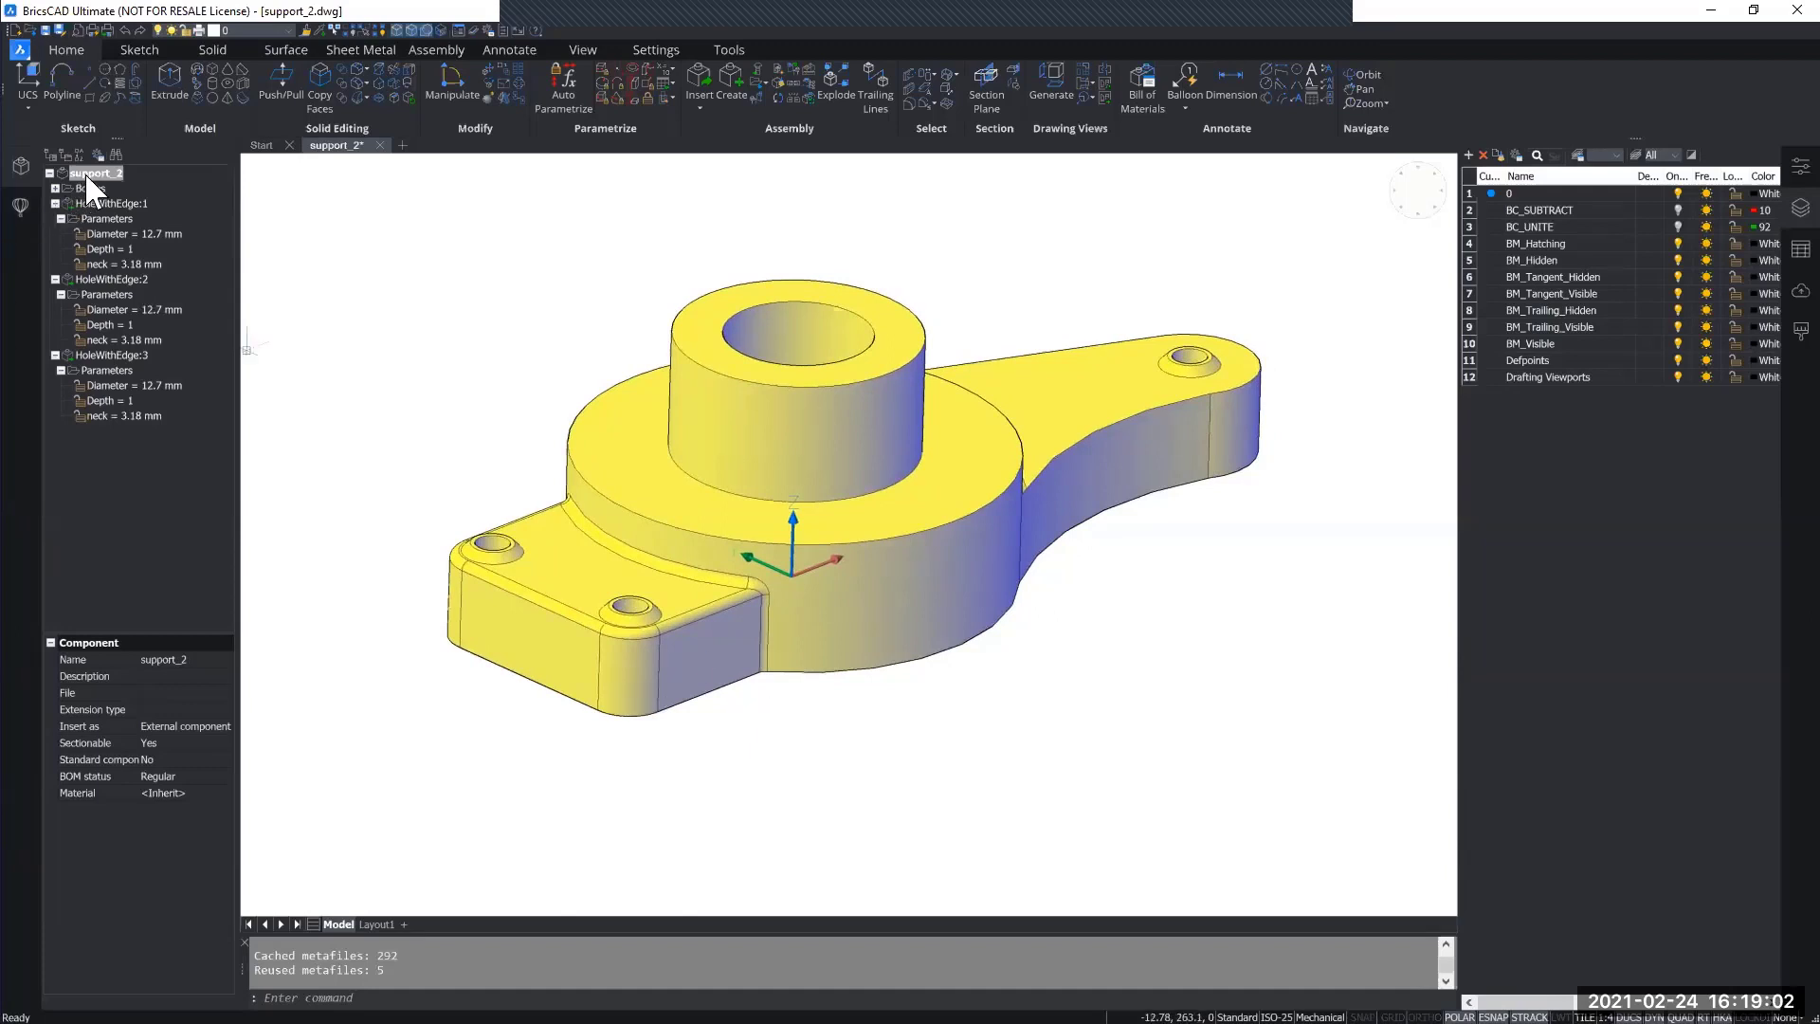
left_click(90, 202)
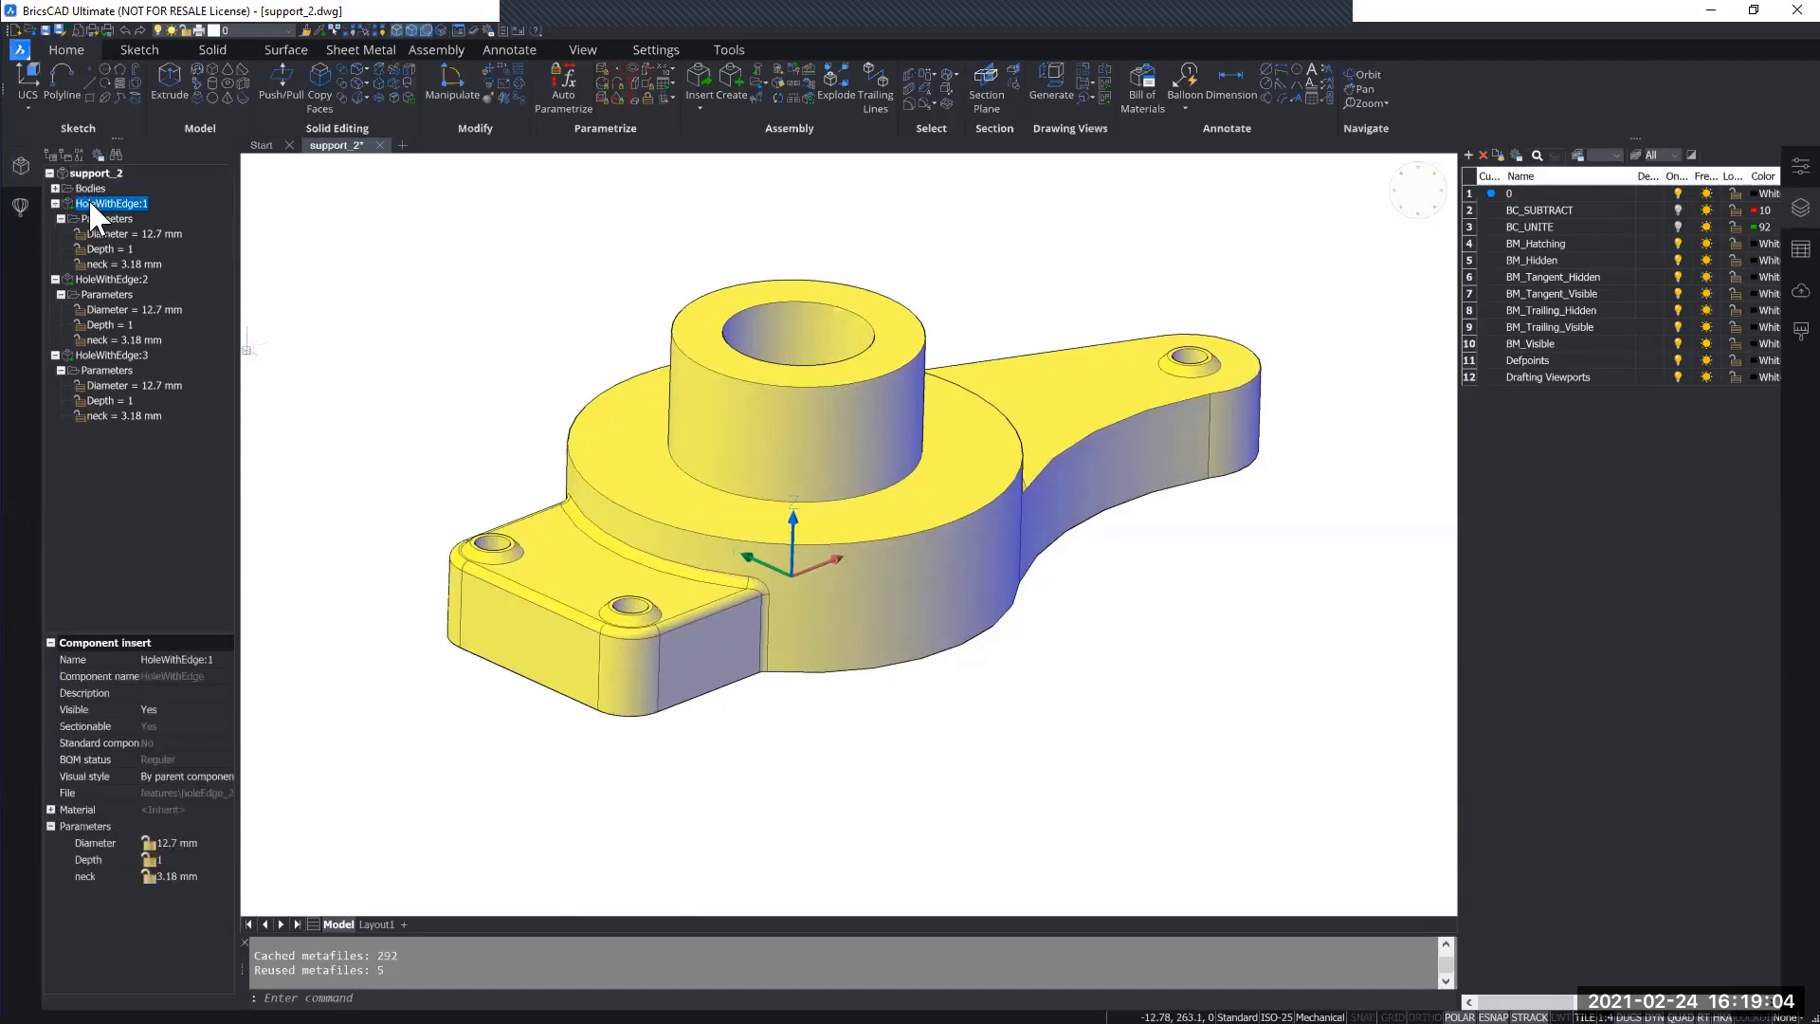
left_click(104, 279)
left_click(118, 355)
left_click(101, 278)
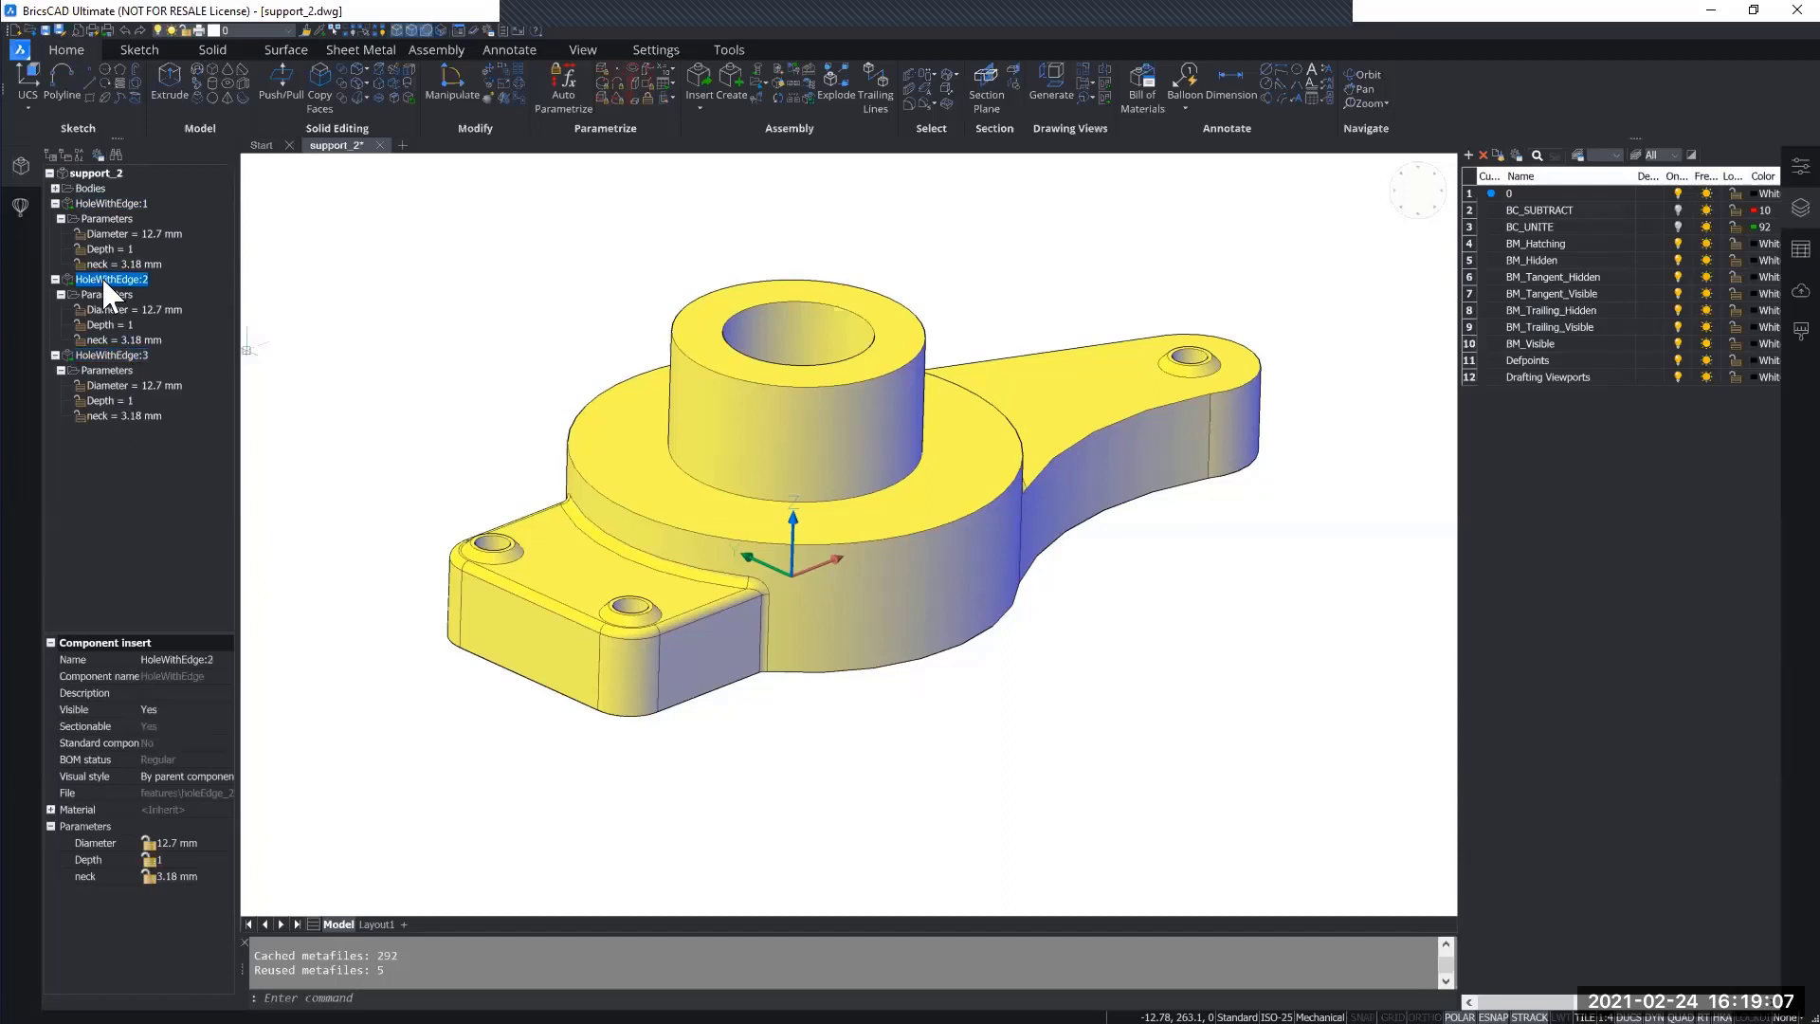
left_click(93, 203)
left_click(106, 219)
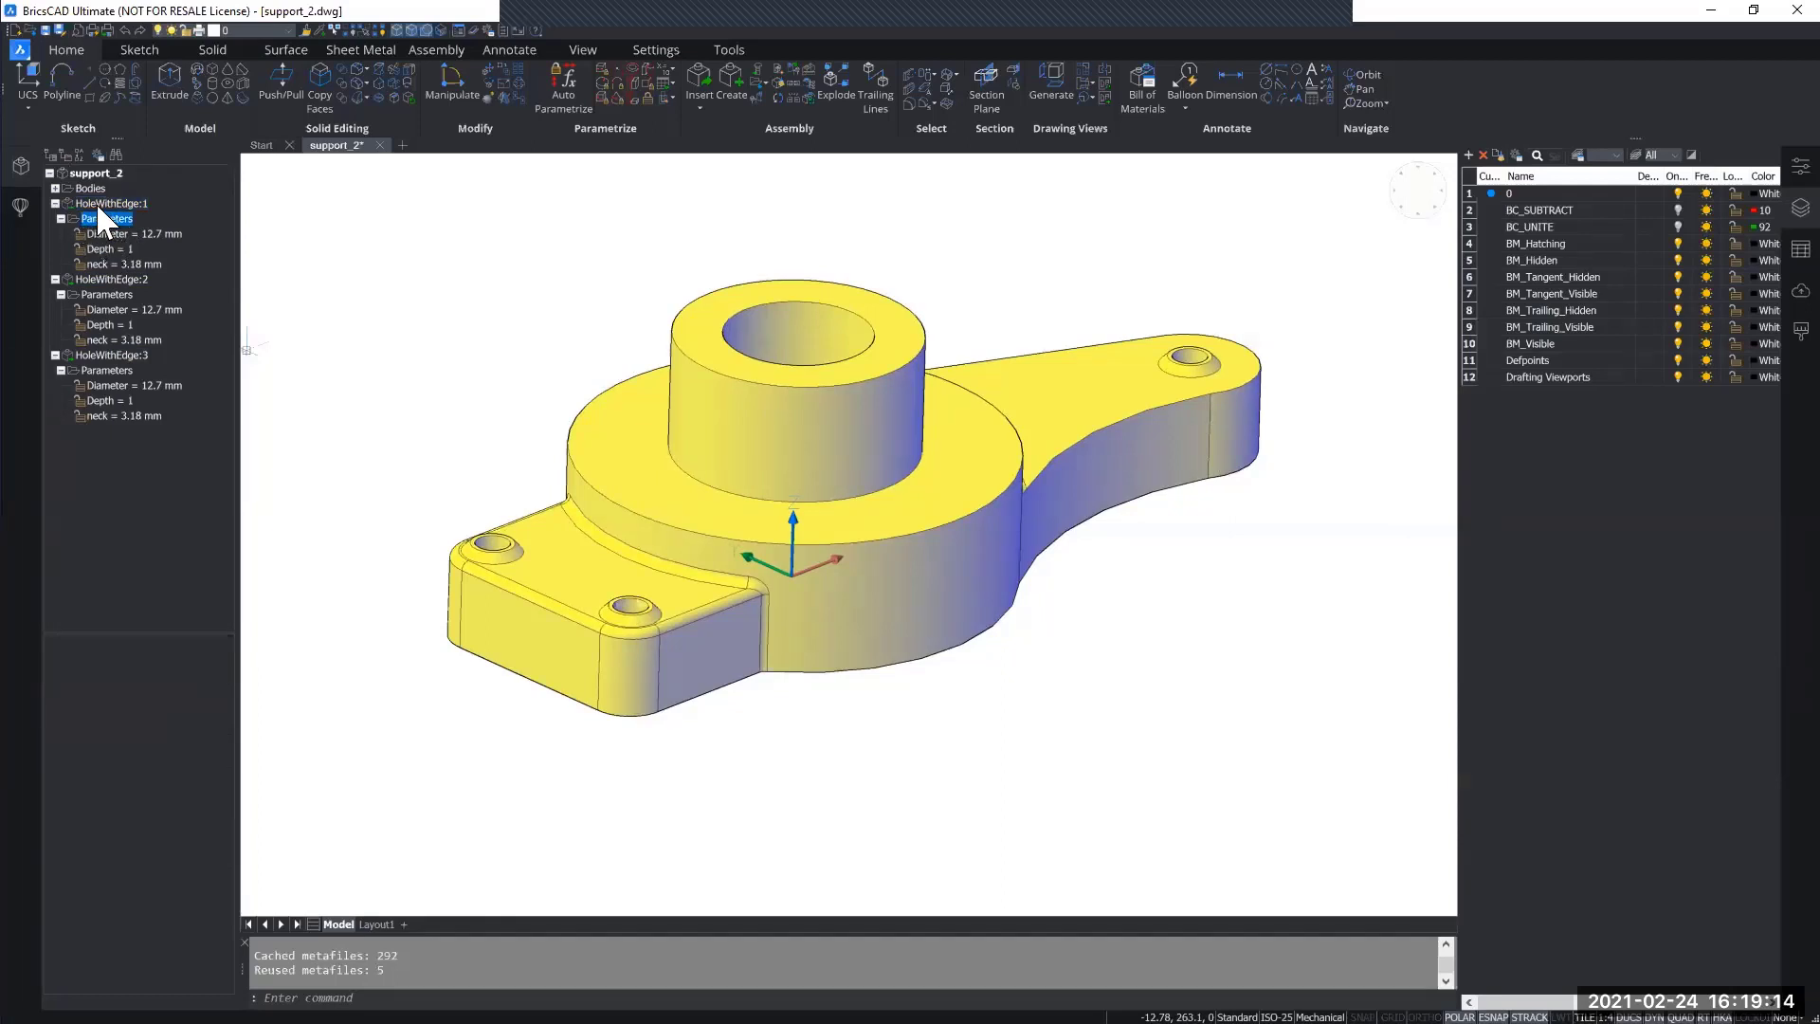
left_click(106, 278)
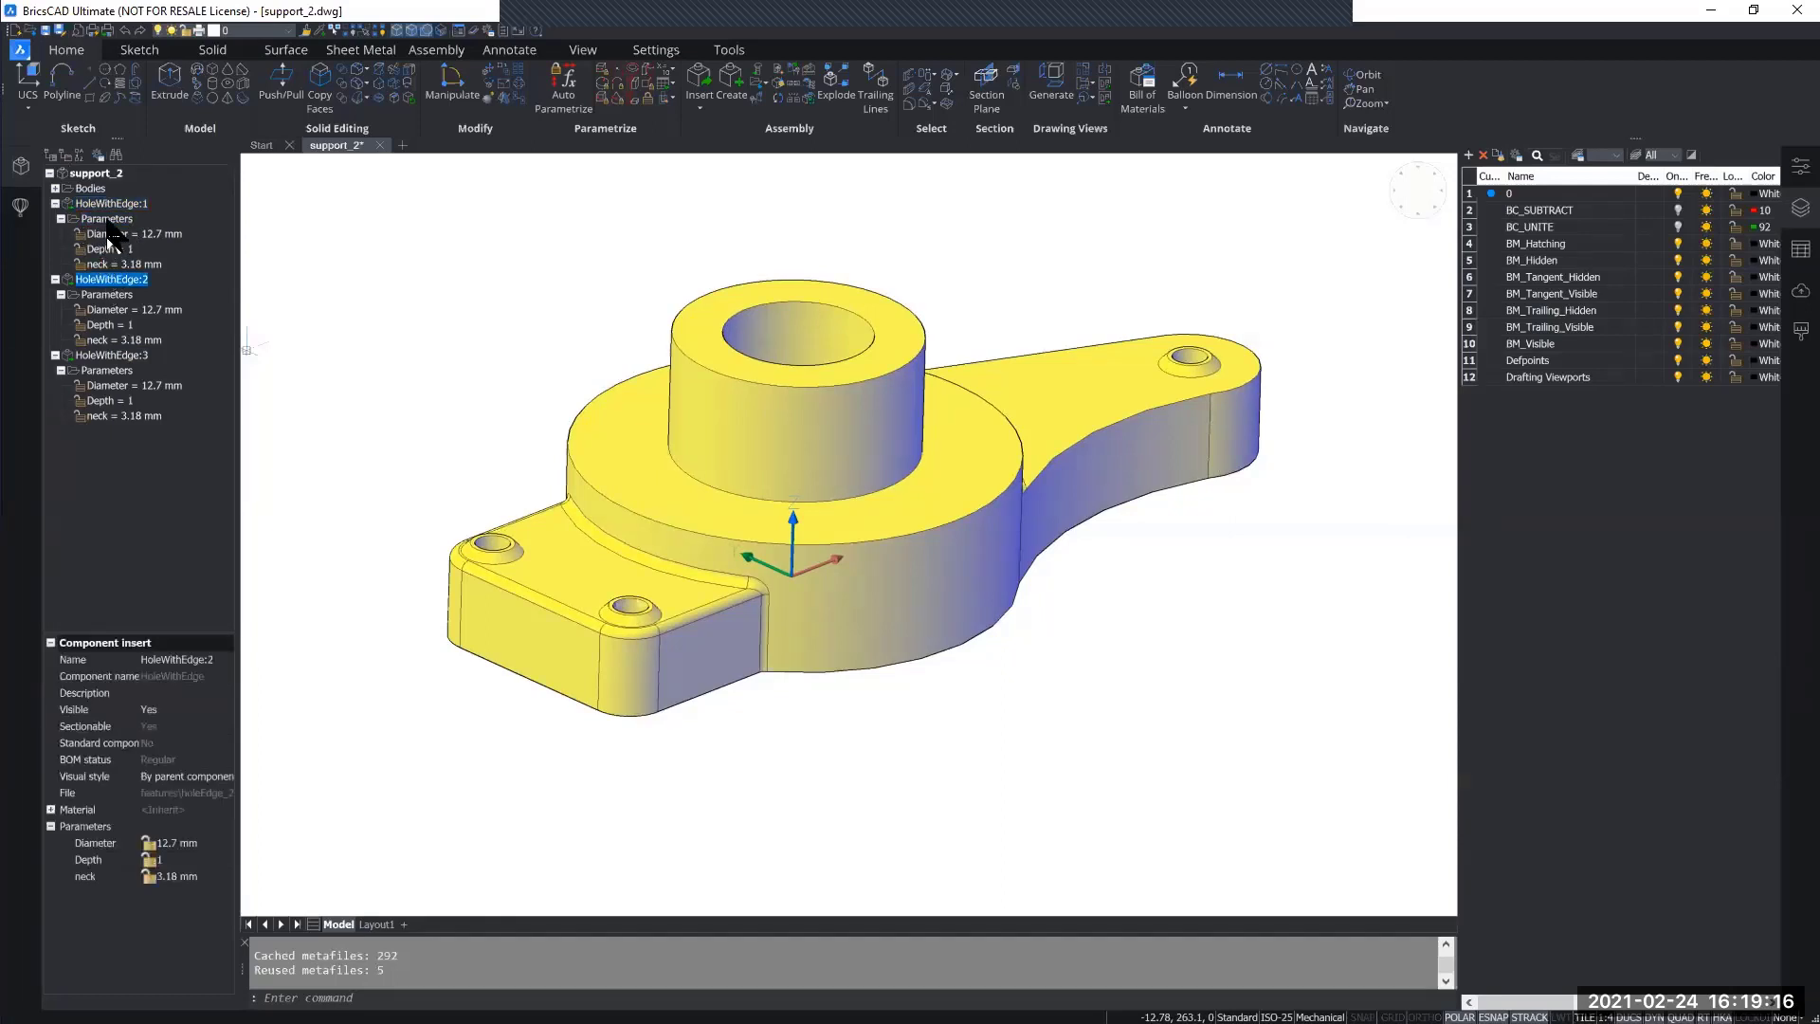
Set the Diameter parameter of HoleWithEdge:1 to 7 mm and check the resized hole on the lug.
left_click(106, 233)
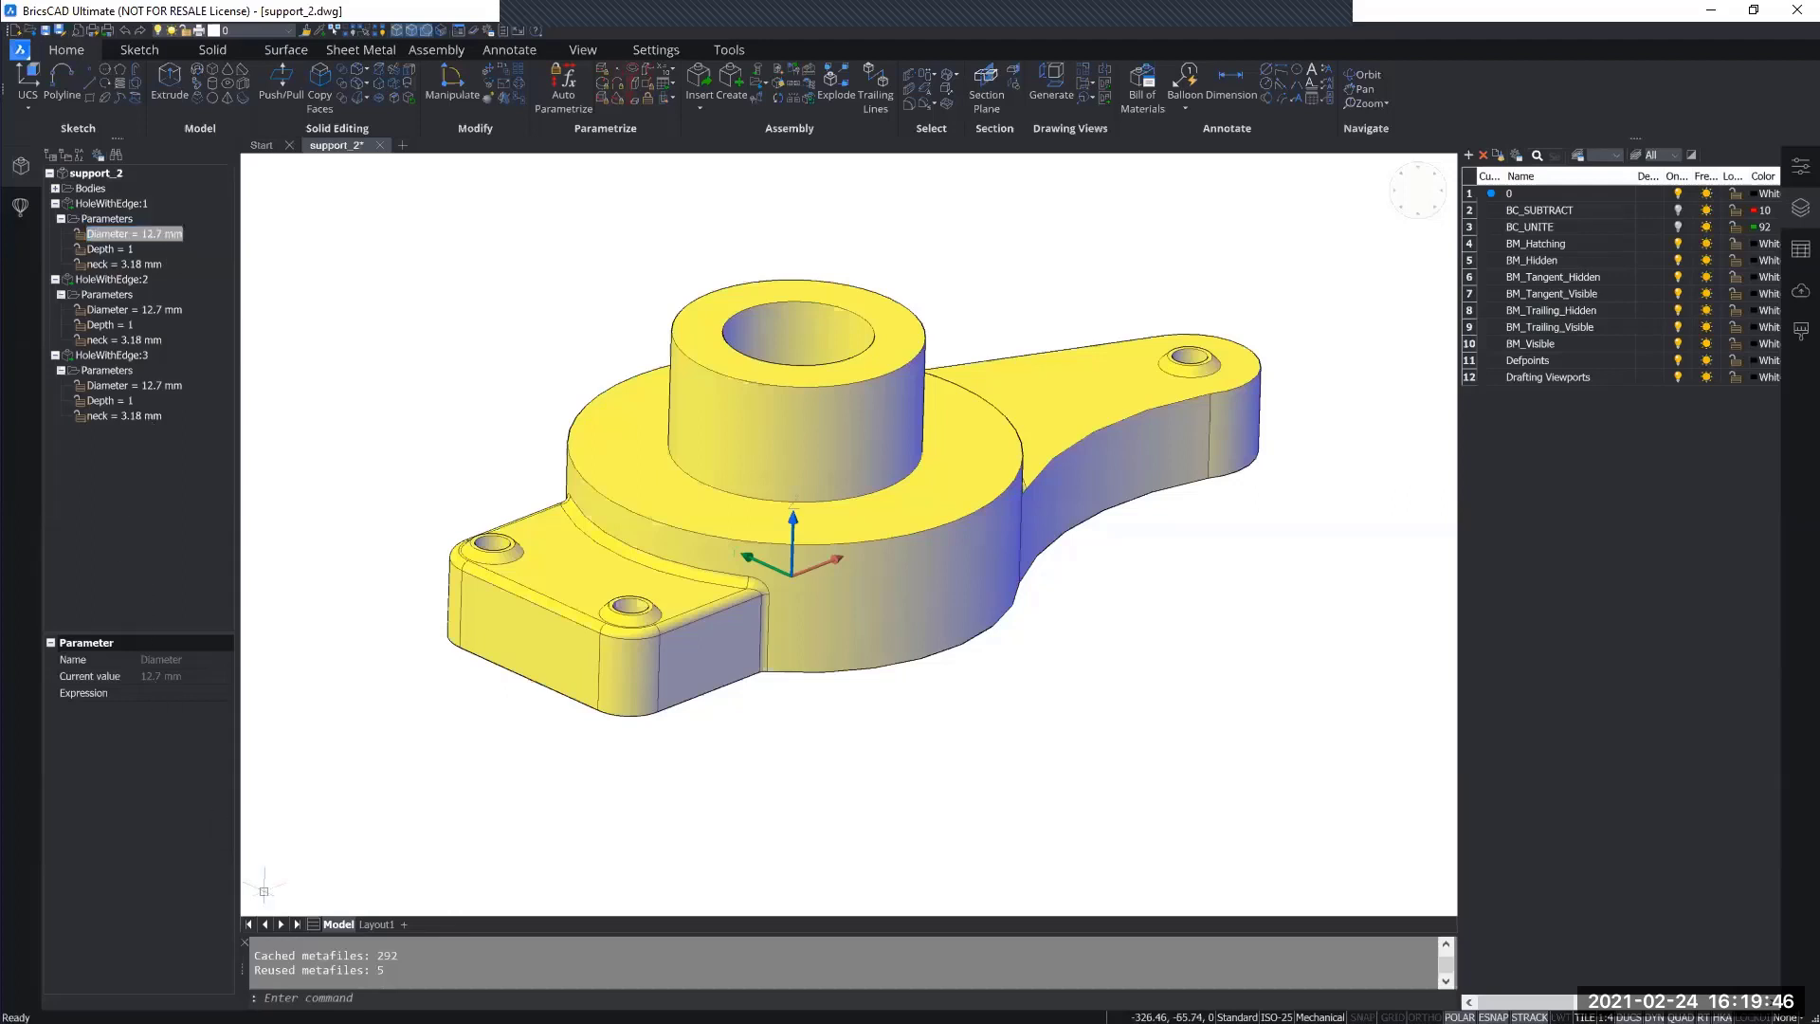
left_click(114, 236)
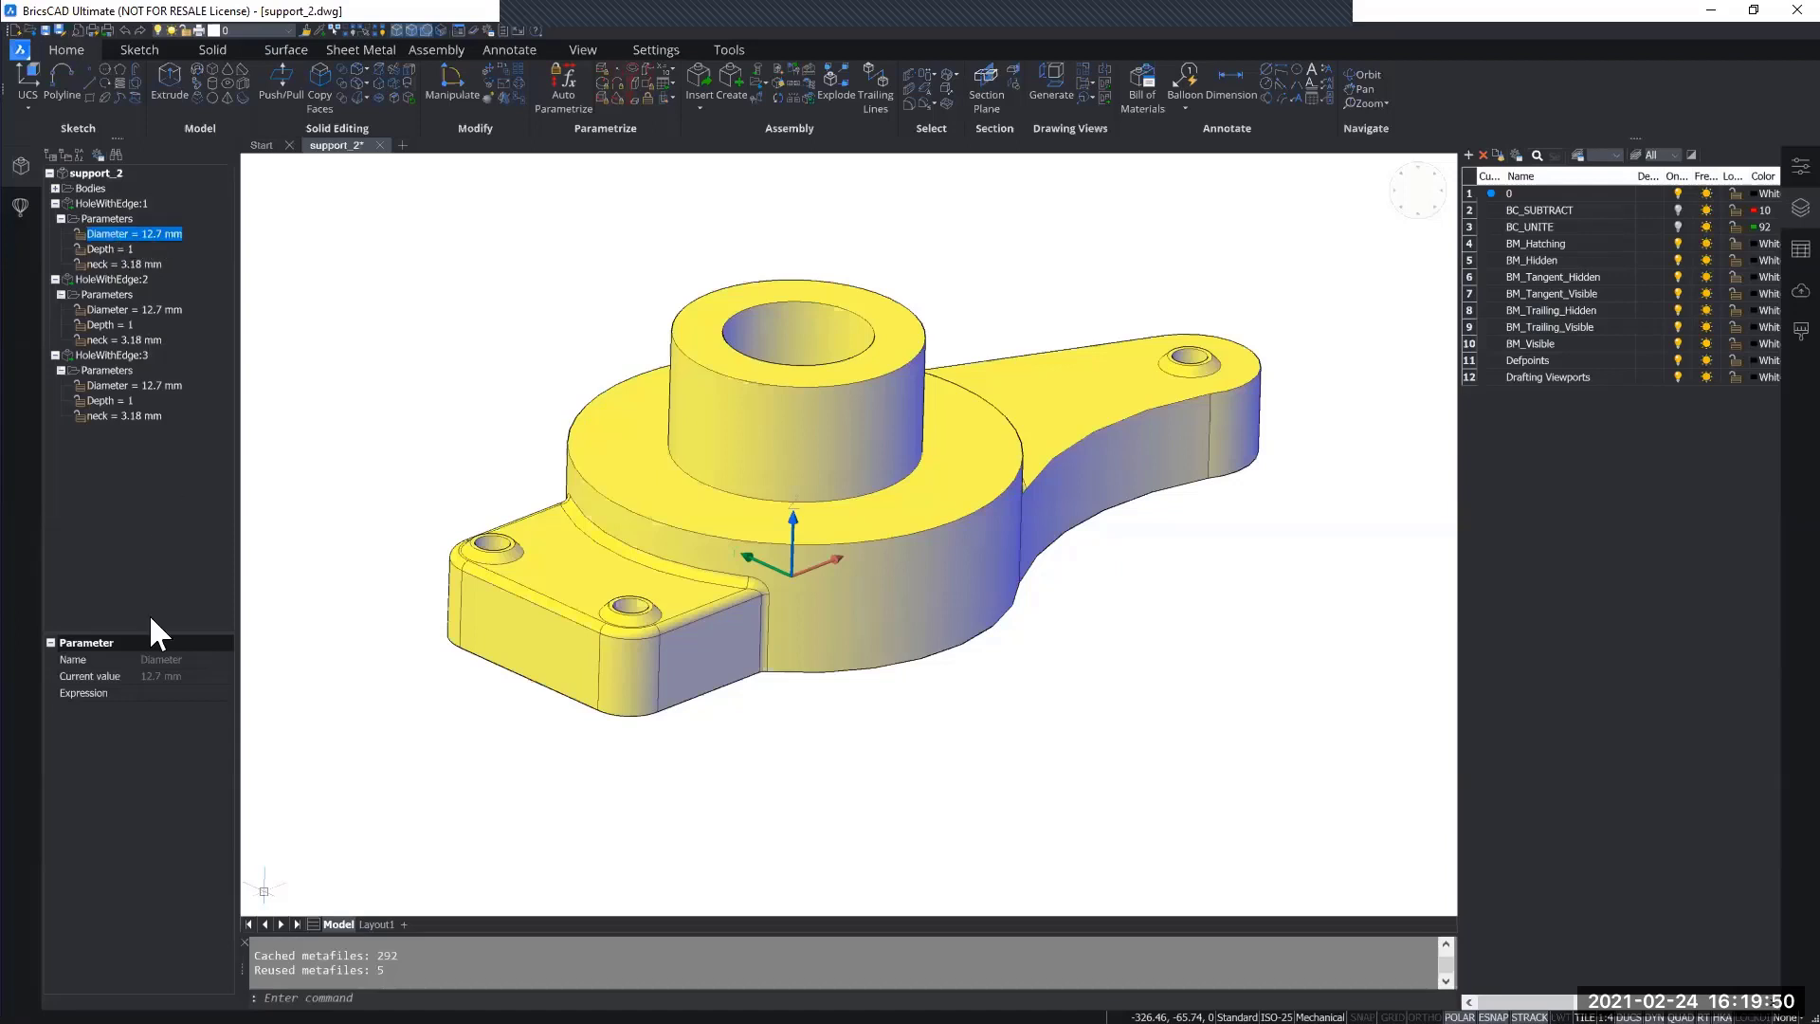
left_click(172, 693)
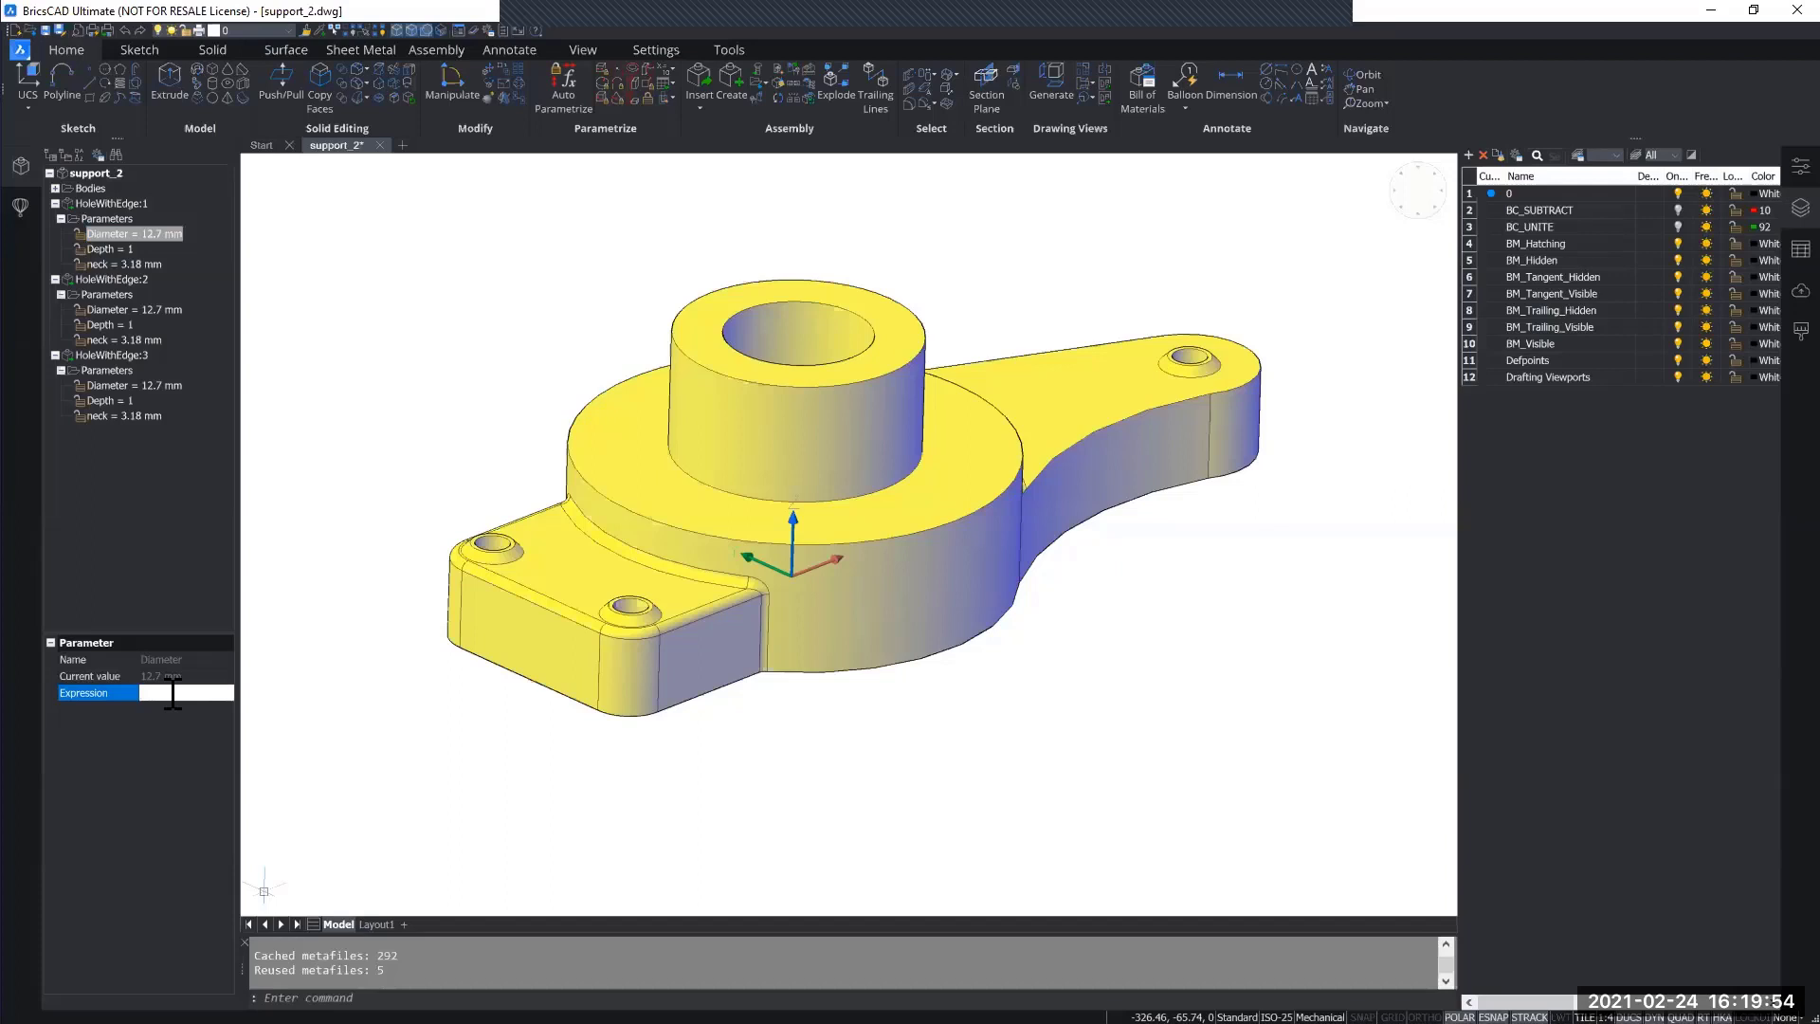
type("7")
key("Return")
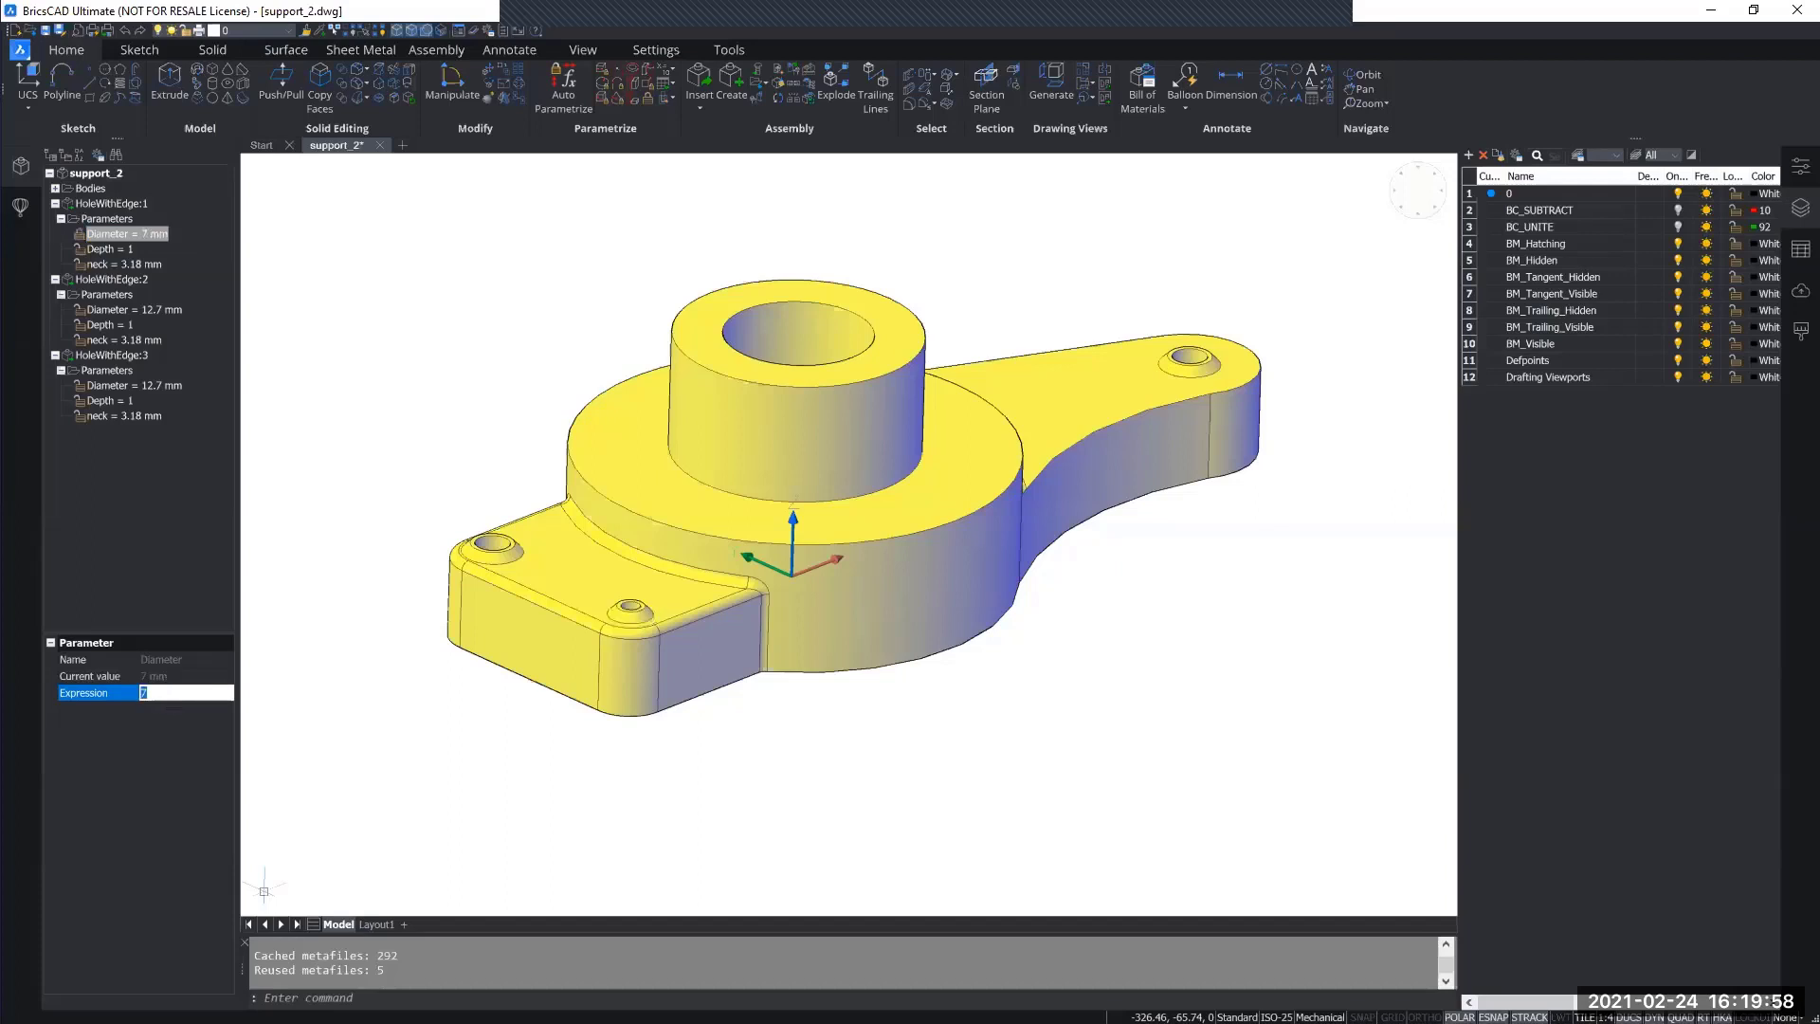
scroll(668, 561, "up", 6)
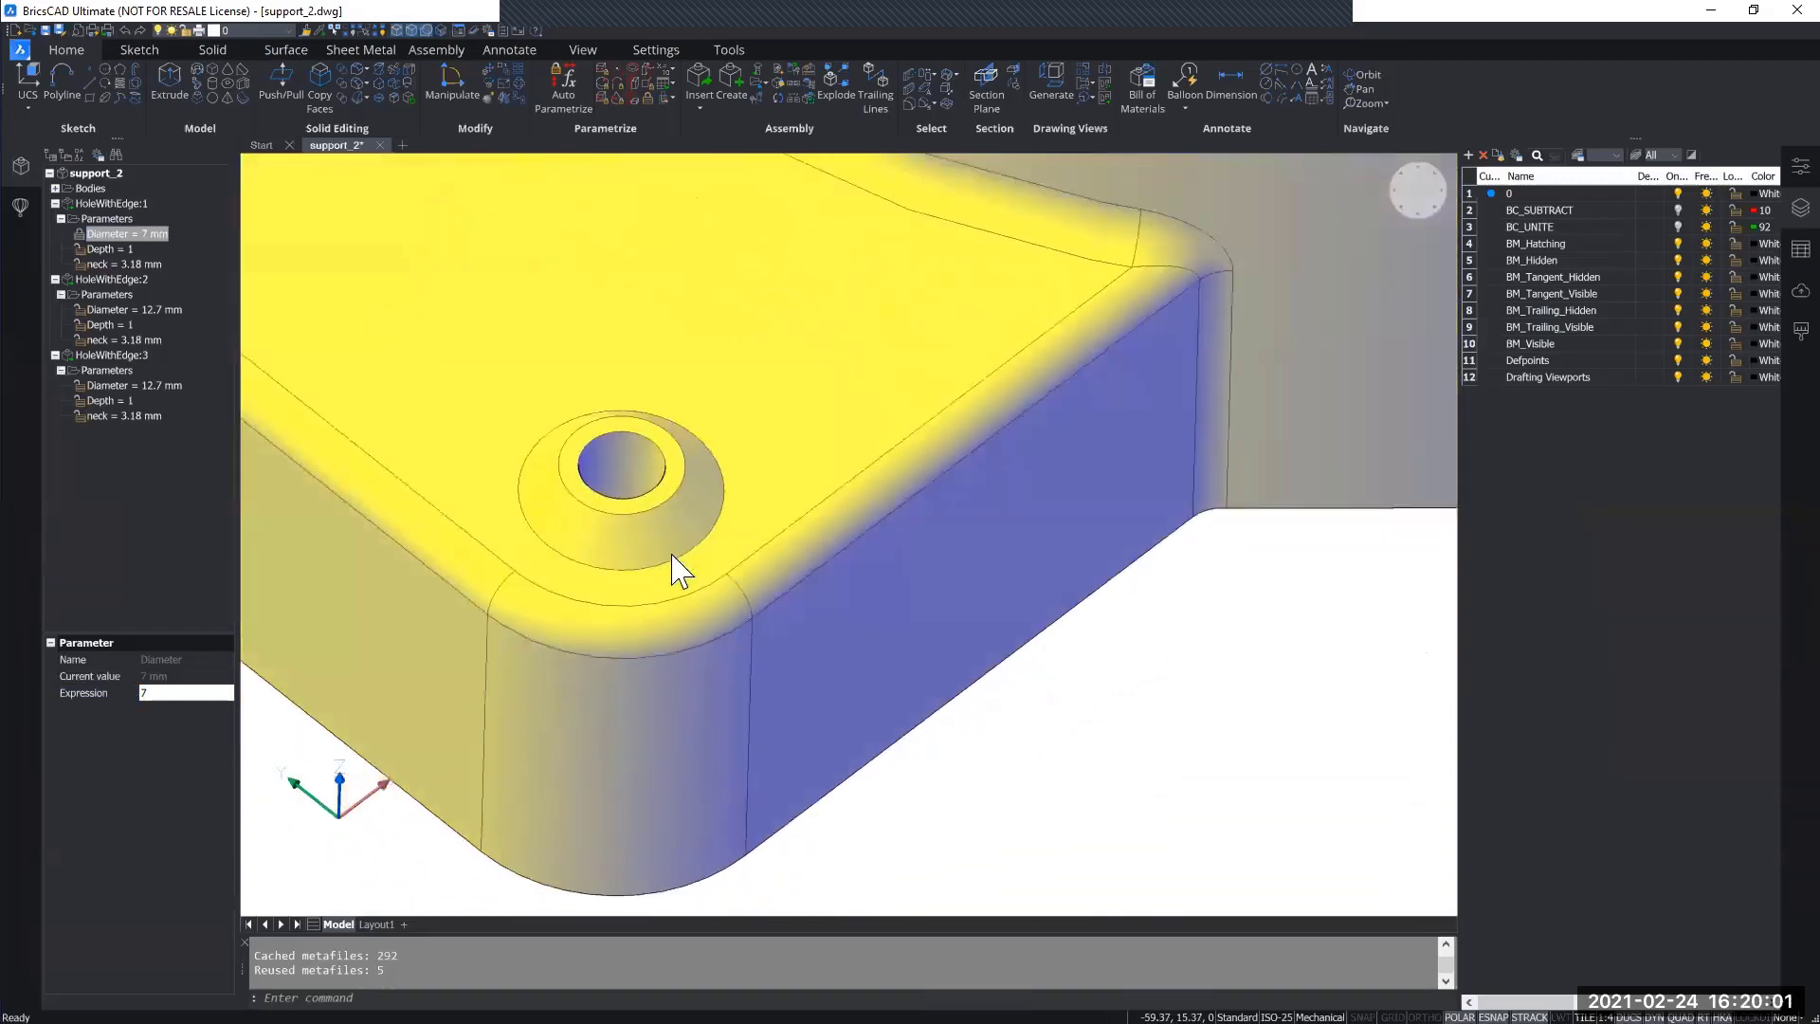
middle_click_drag(671, 554, 671, 554, "shift")
scroll(671, 555, "down", 6)
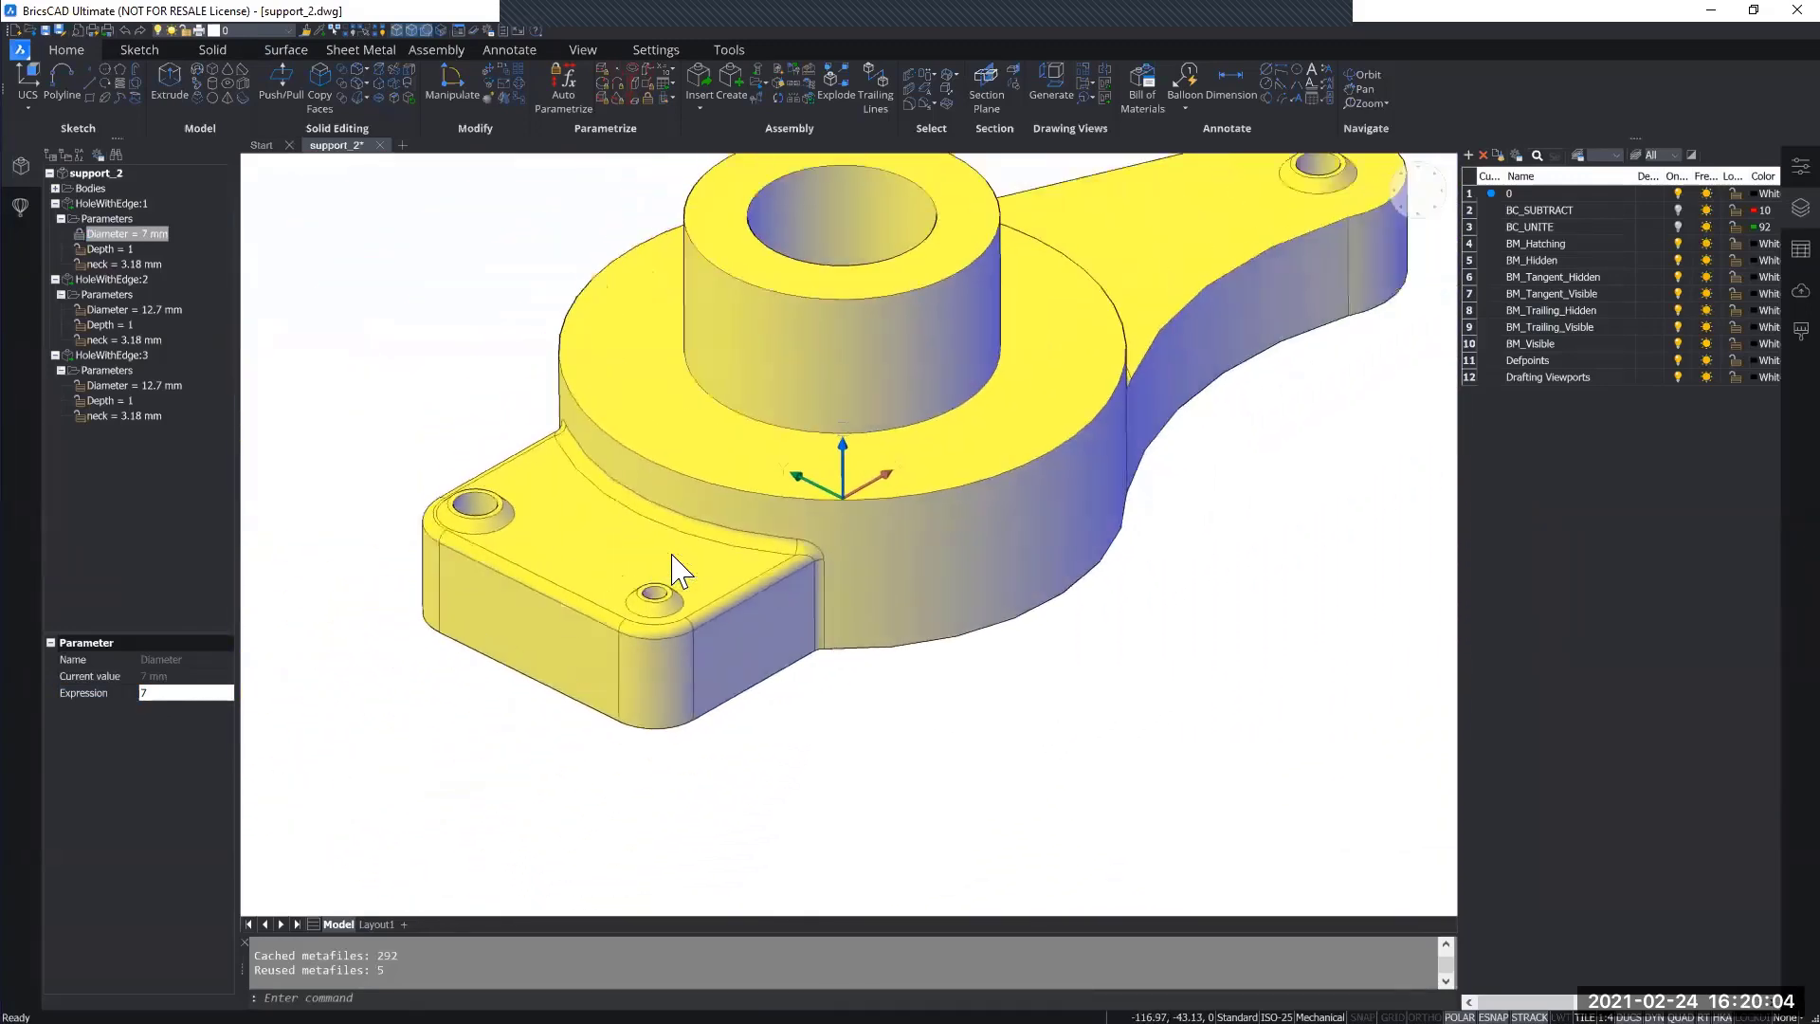
Undo the diameter change of HoleWithEdge:1 together with the view changes.
key("ctrl+z")
key("ctrl+z")
key("ctrl+z")
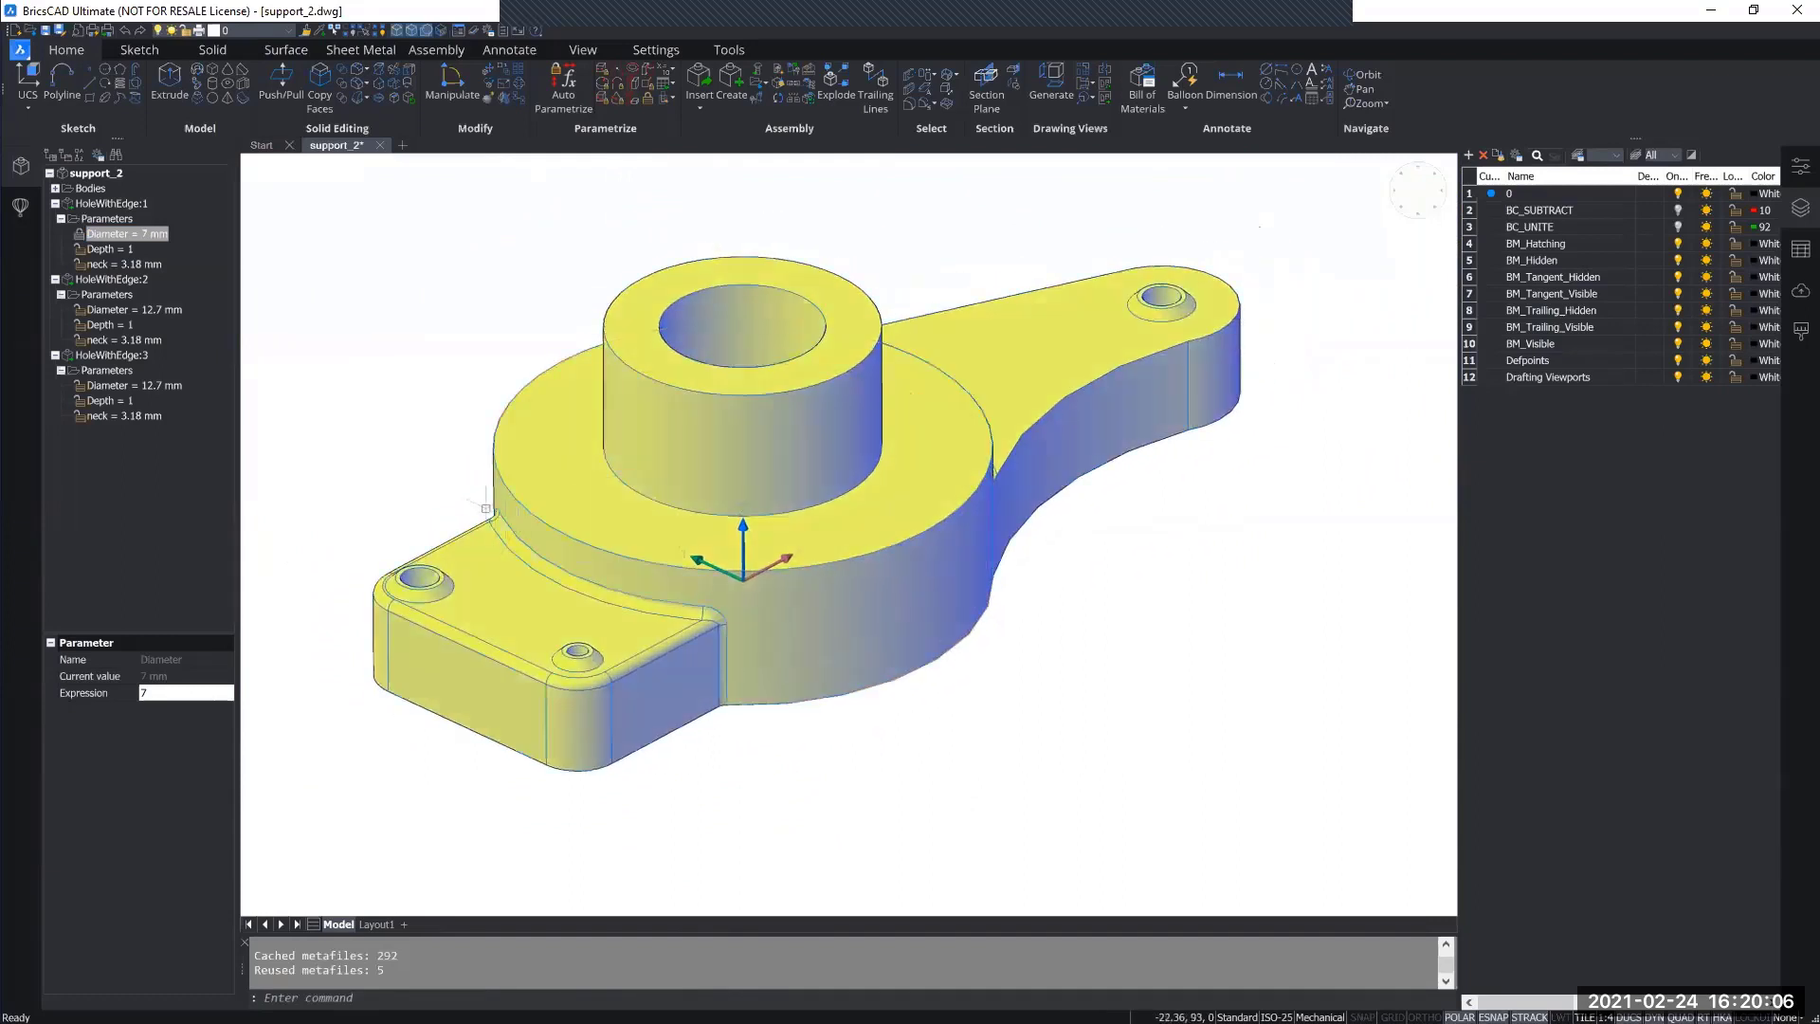
Set the Diameter of all three HoleWithEdge inserts together to 7 mm and check the resized holes on the part.
left_click(111, 204)
left_click(109, 280, "ctrl")
left_click(111, 356, "ctrl")
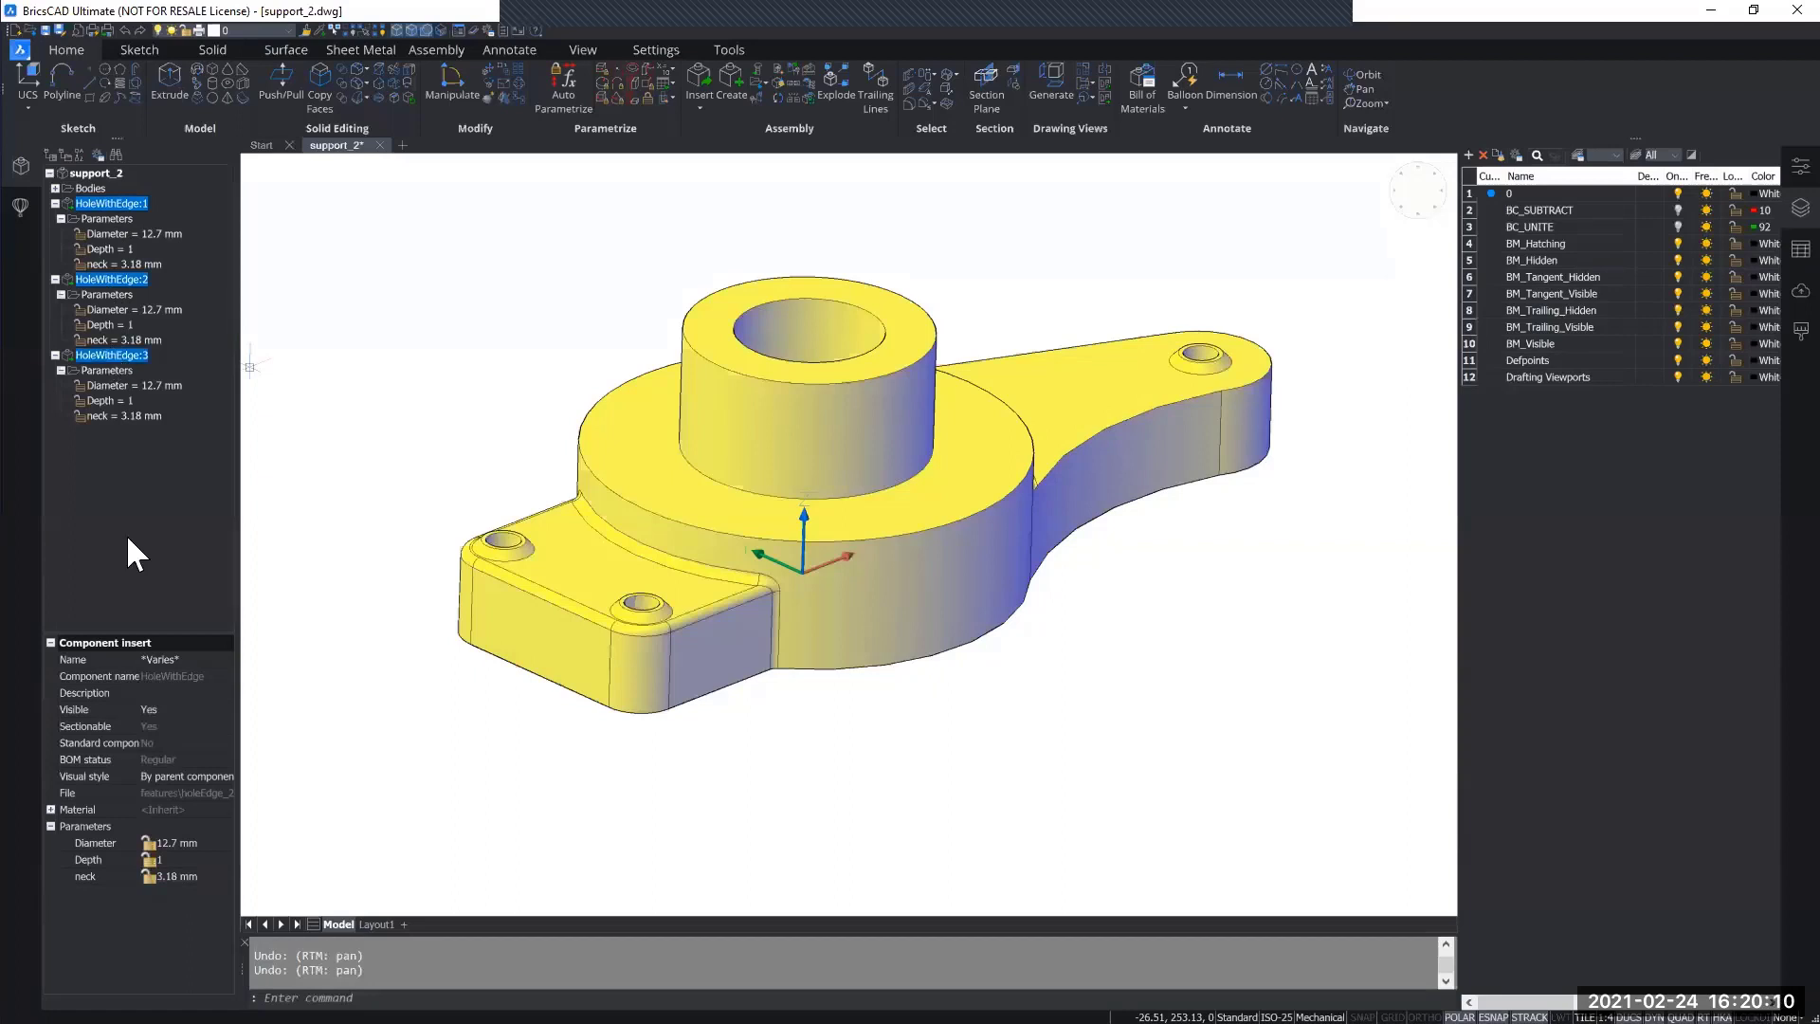
left_click(192, 845)
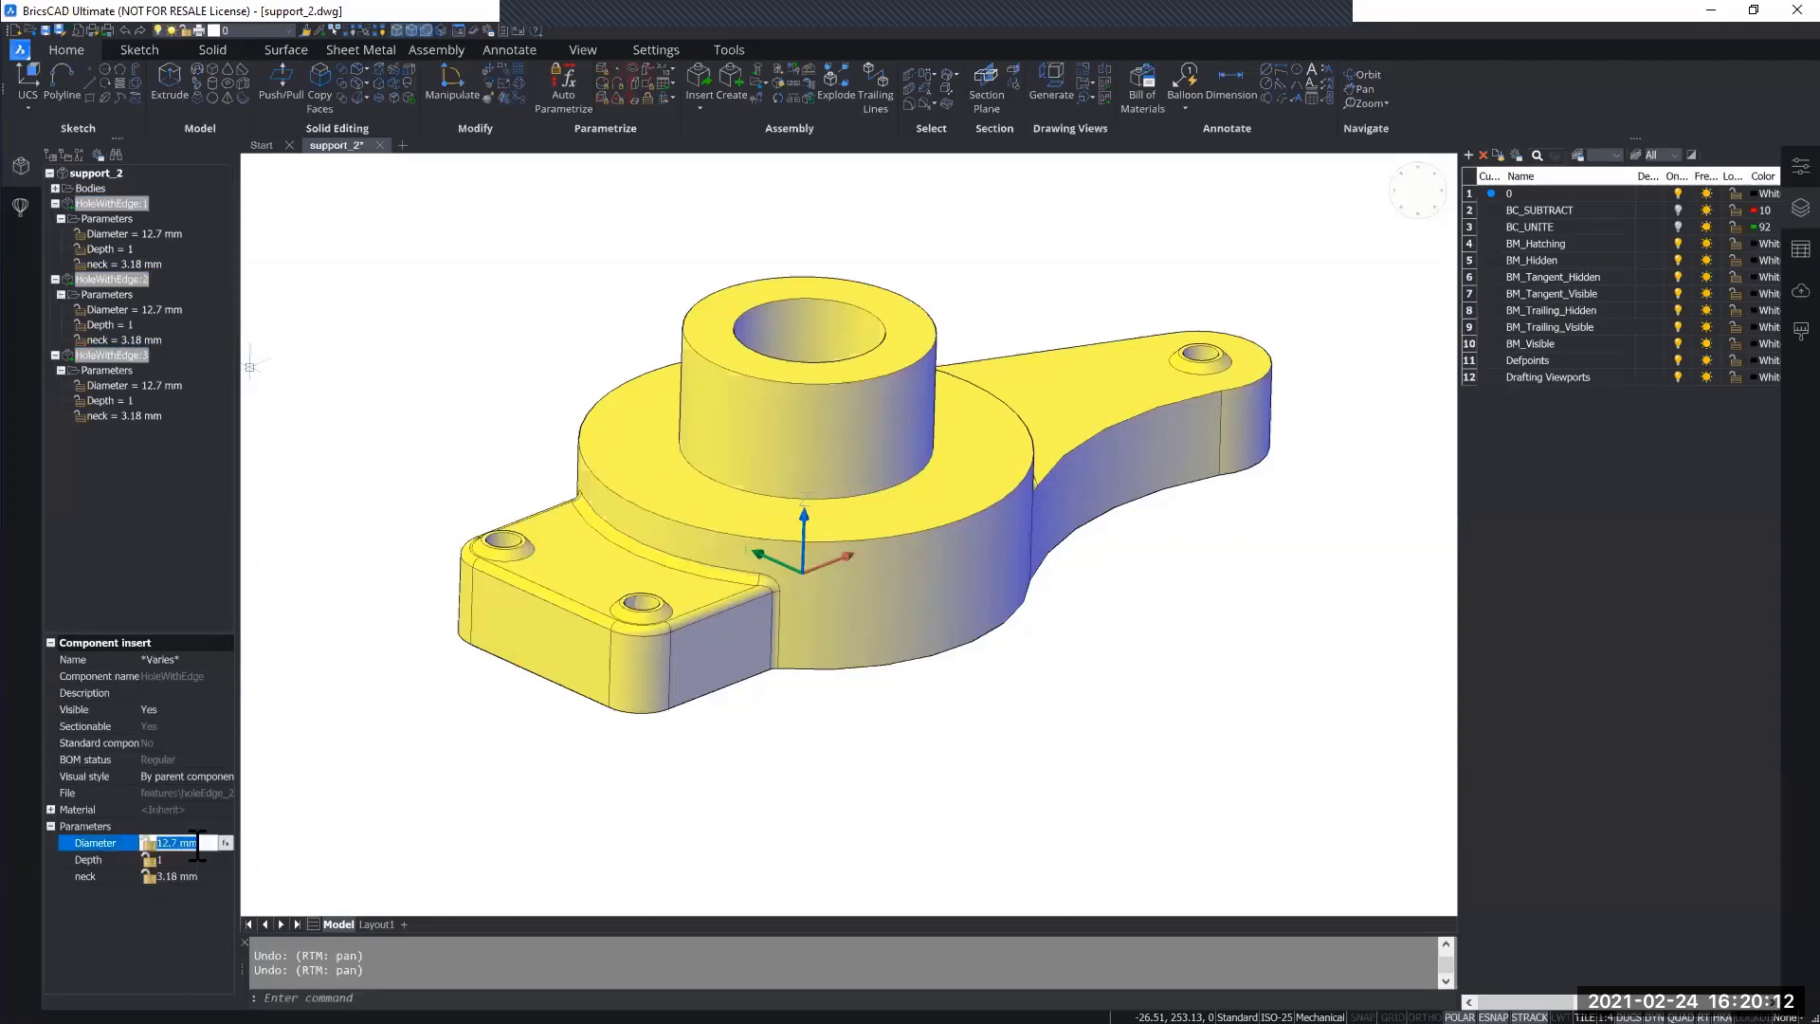
type("7")
key("Return")
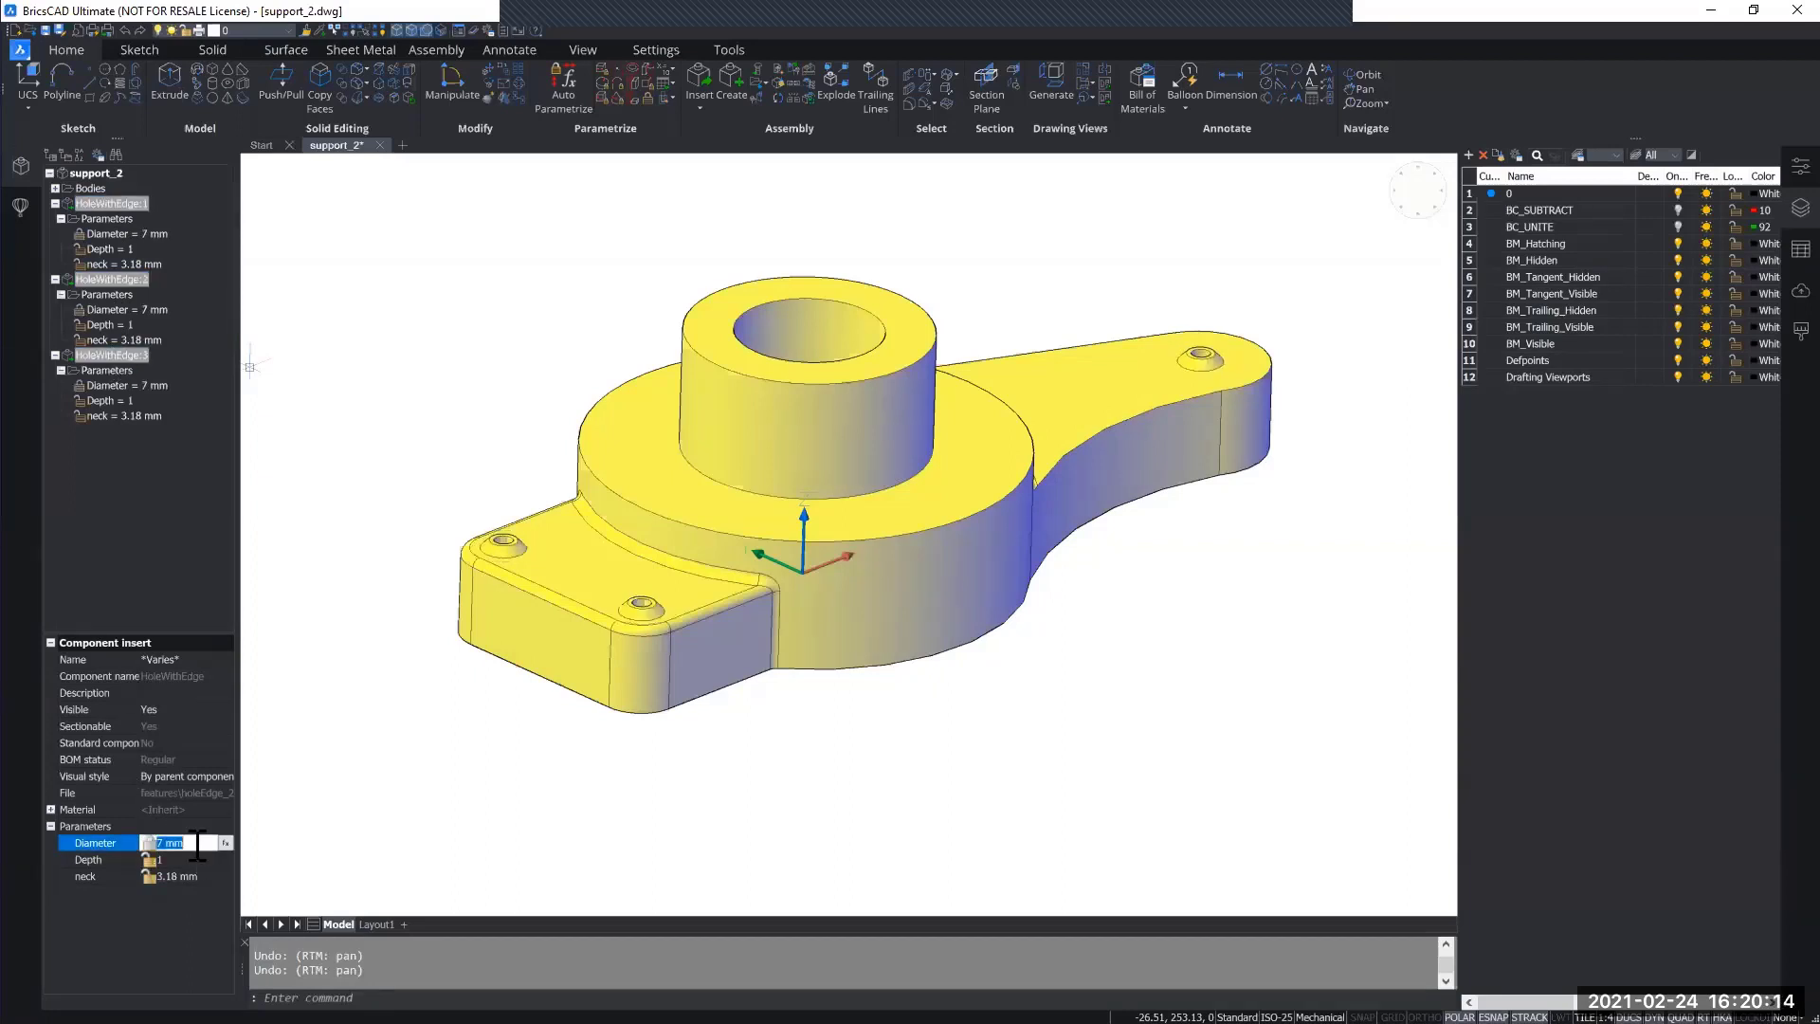
middle_click_drag(438, 739, 568, 668, "shift")
Reselect the three HoleWithEdge inserts together to review their shared parameters and the resized holes.
left_click(101, 199)
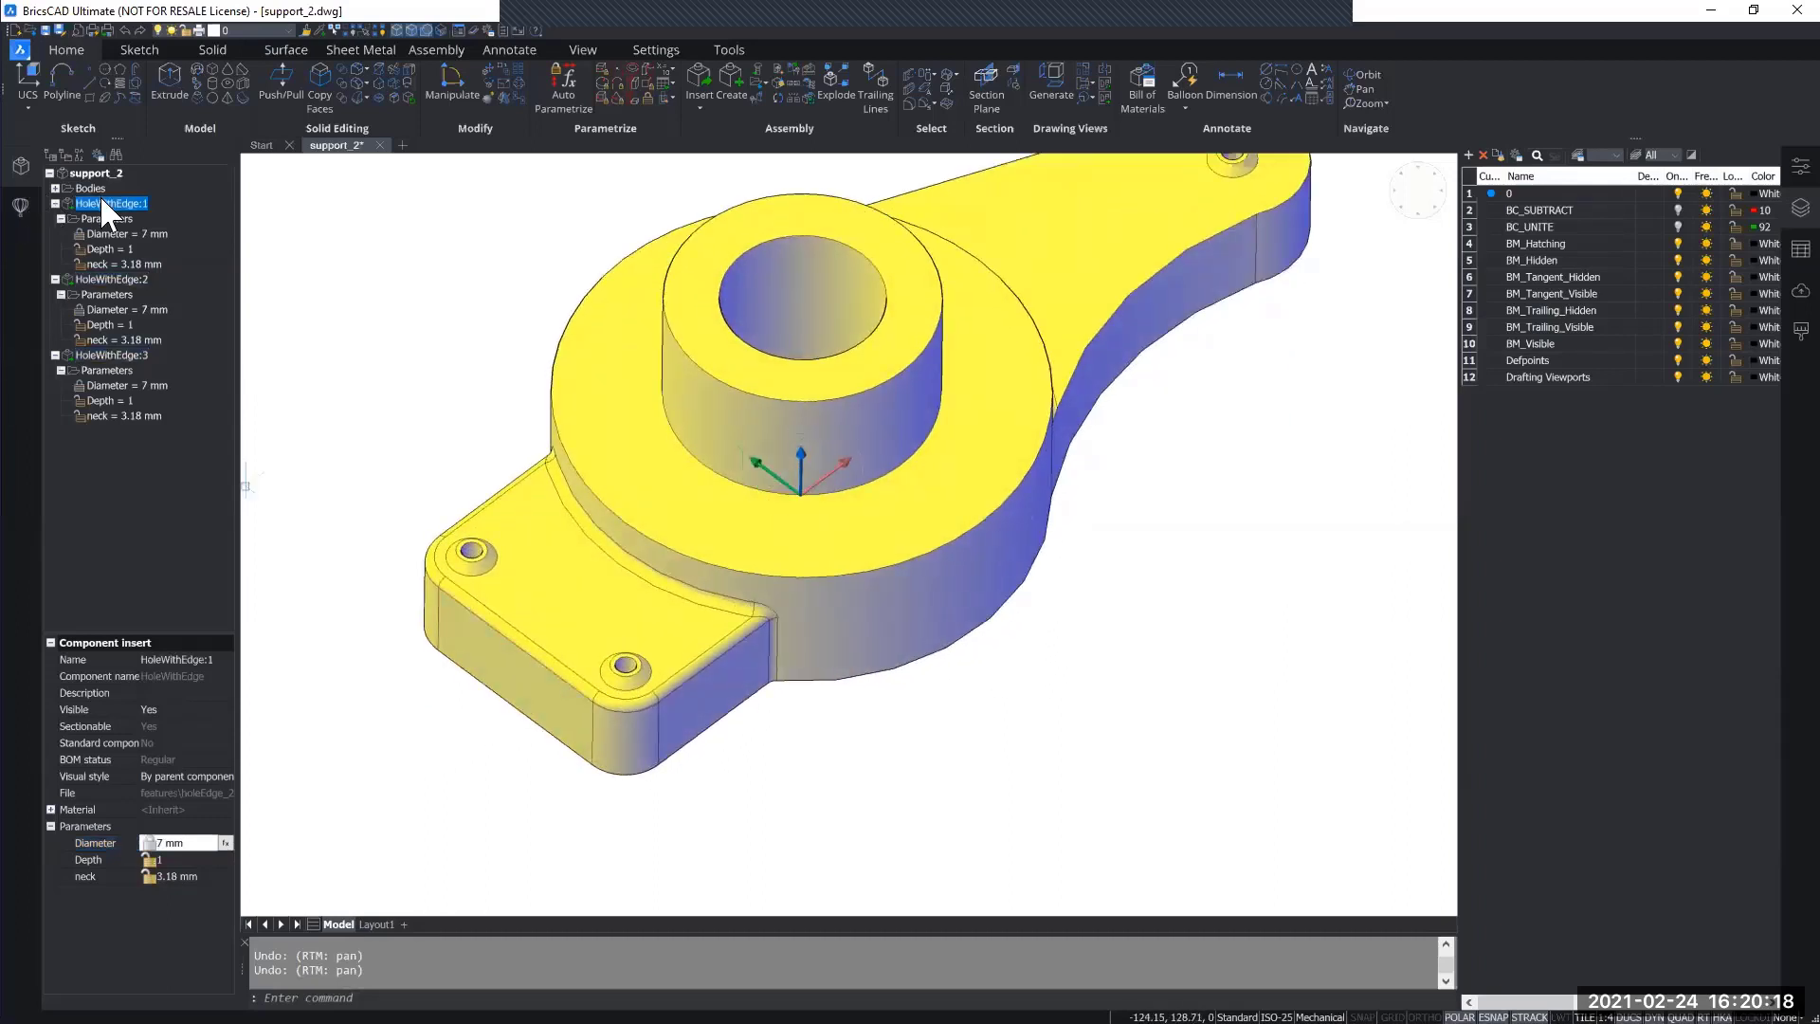
left_click(104, 280, "ctrl")
left_click(107, 356, "ctrl")
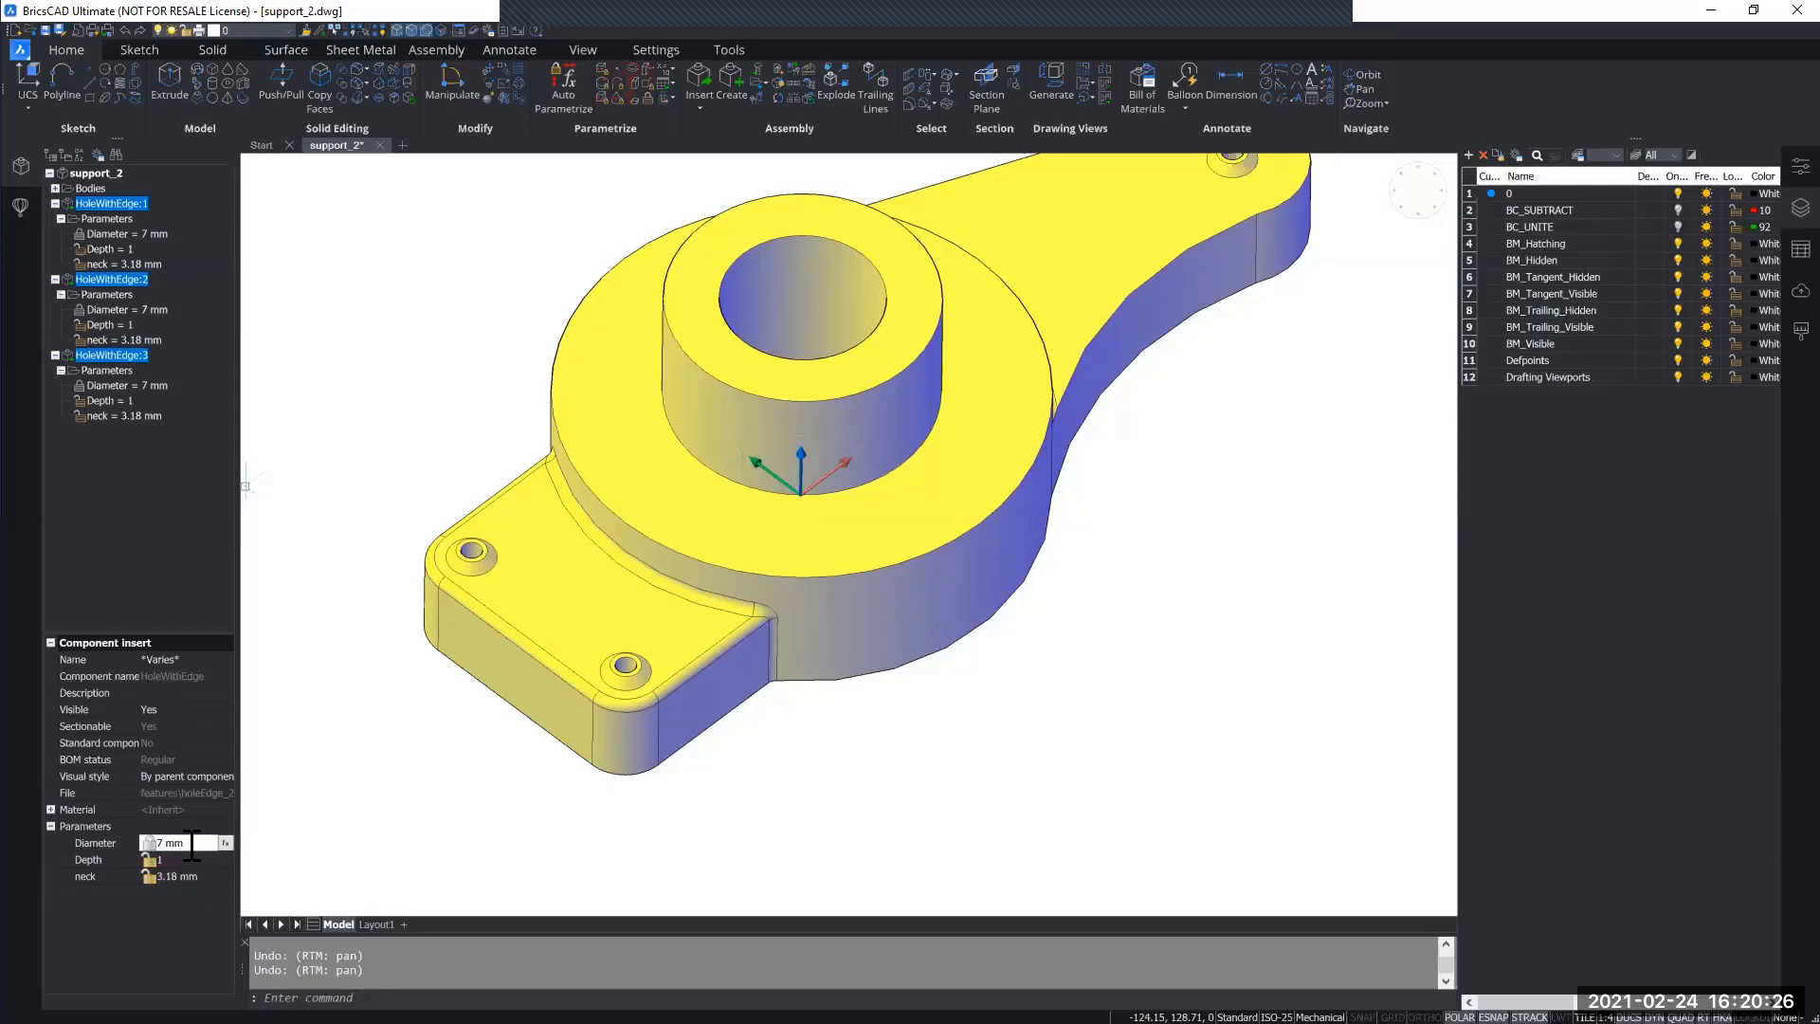
scroll(634, 672, "up", 5)
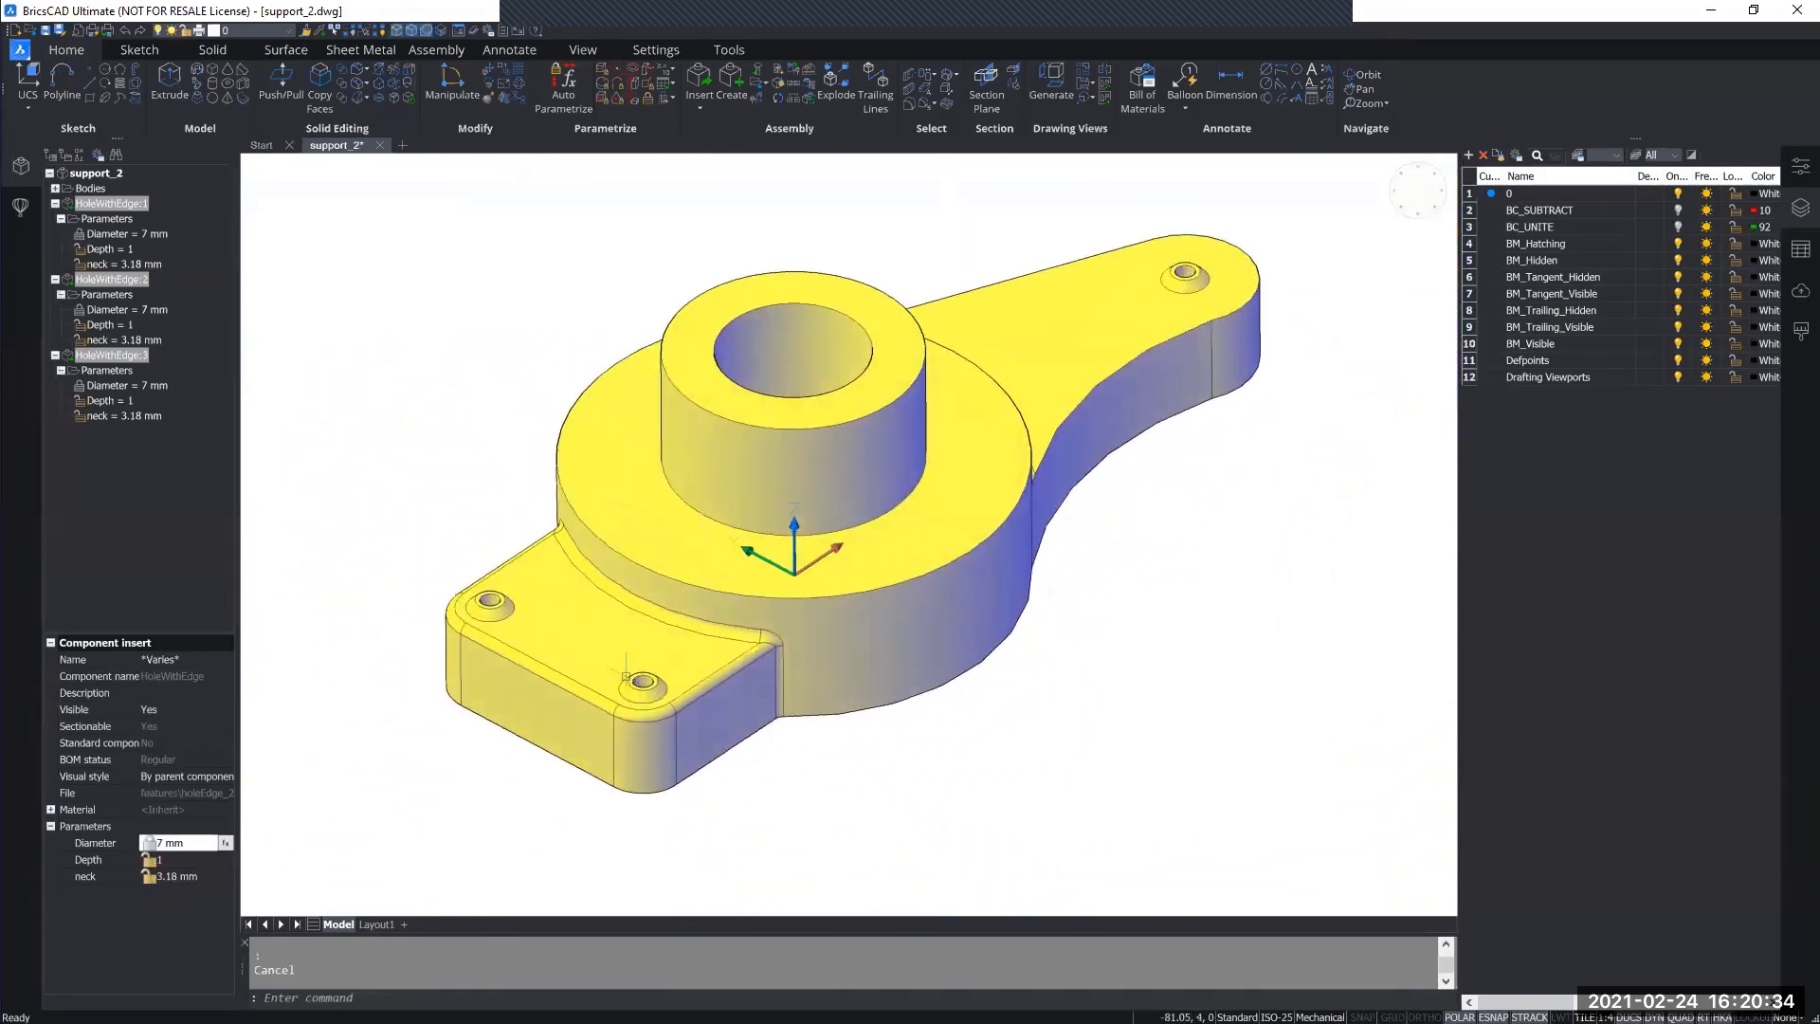
Examine the resized holes in the B-B section and the other drawing views of Layout1.
left_click(373, 923)
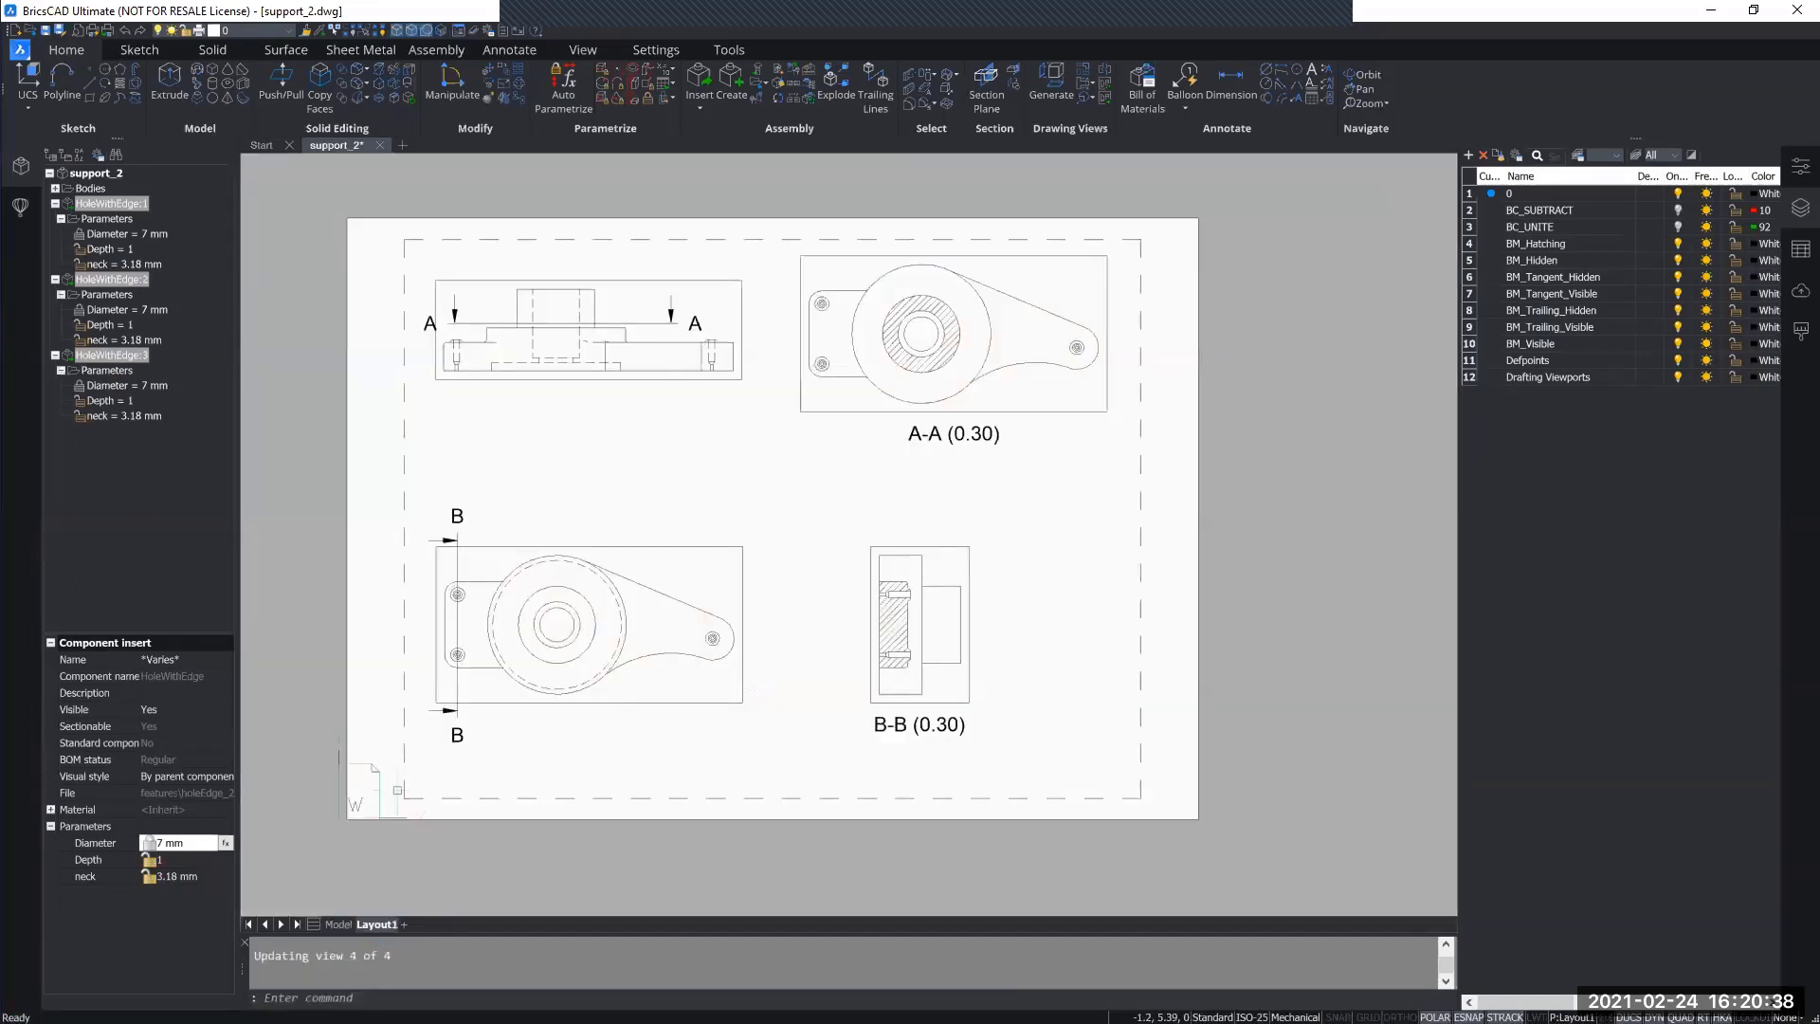
scroll(891, 602, "up", 8)
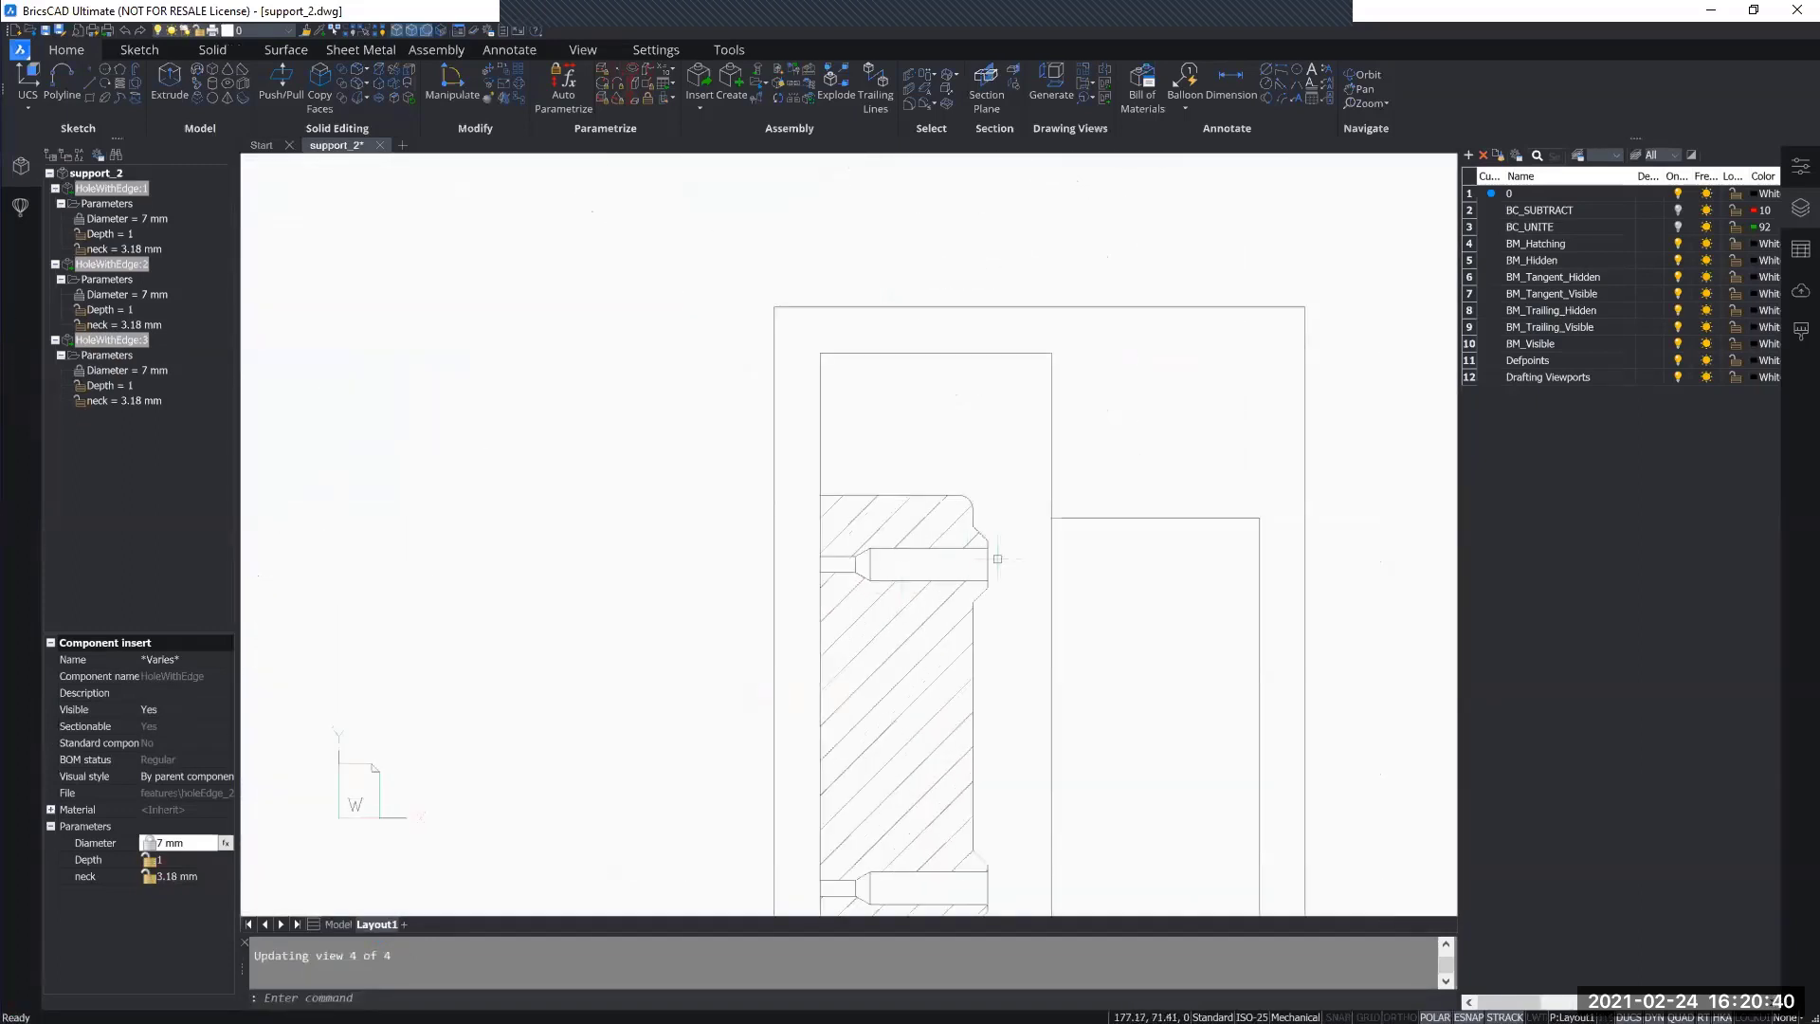
scroll(932, 603, "down", 8)
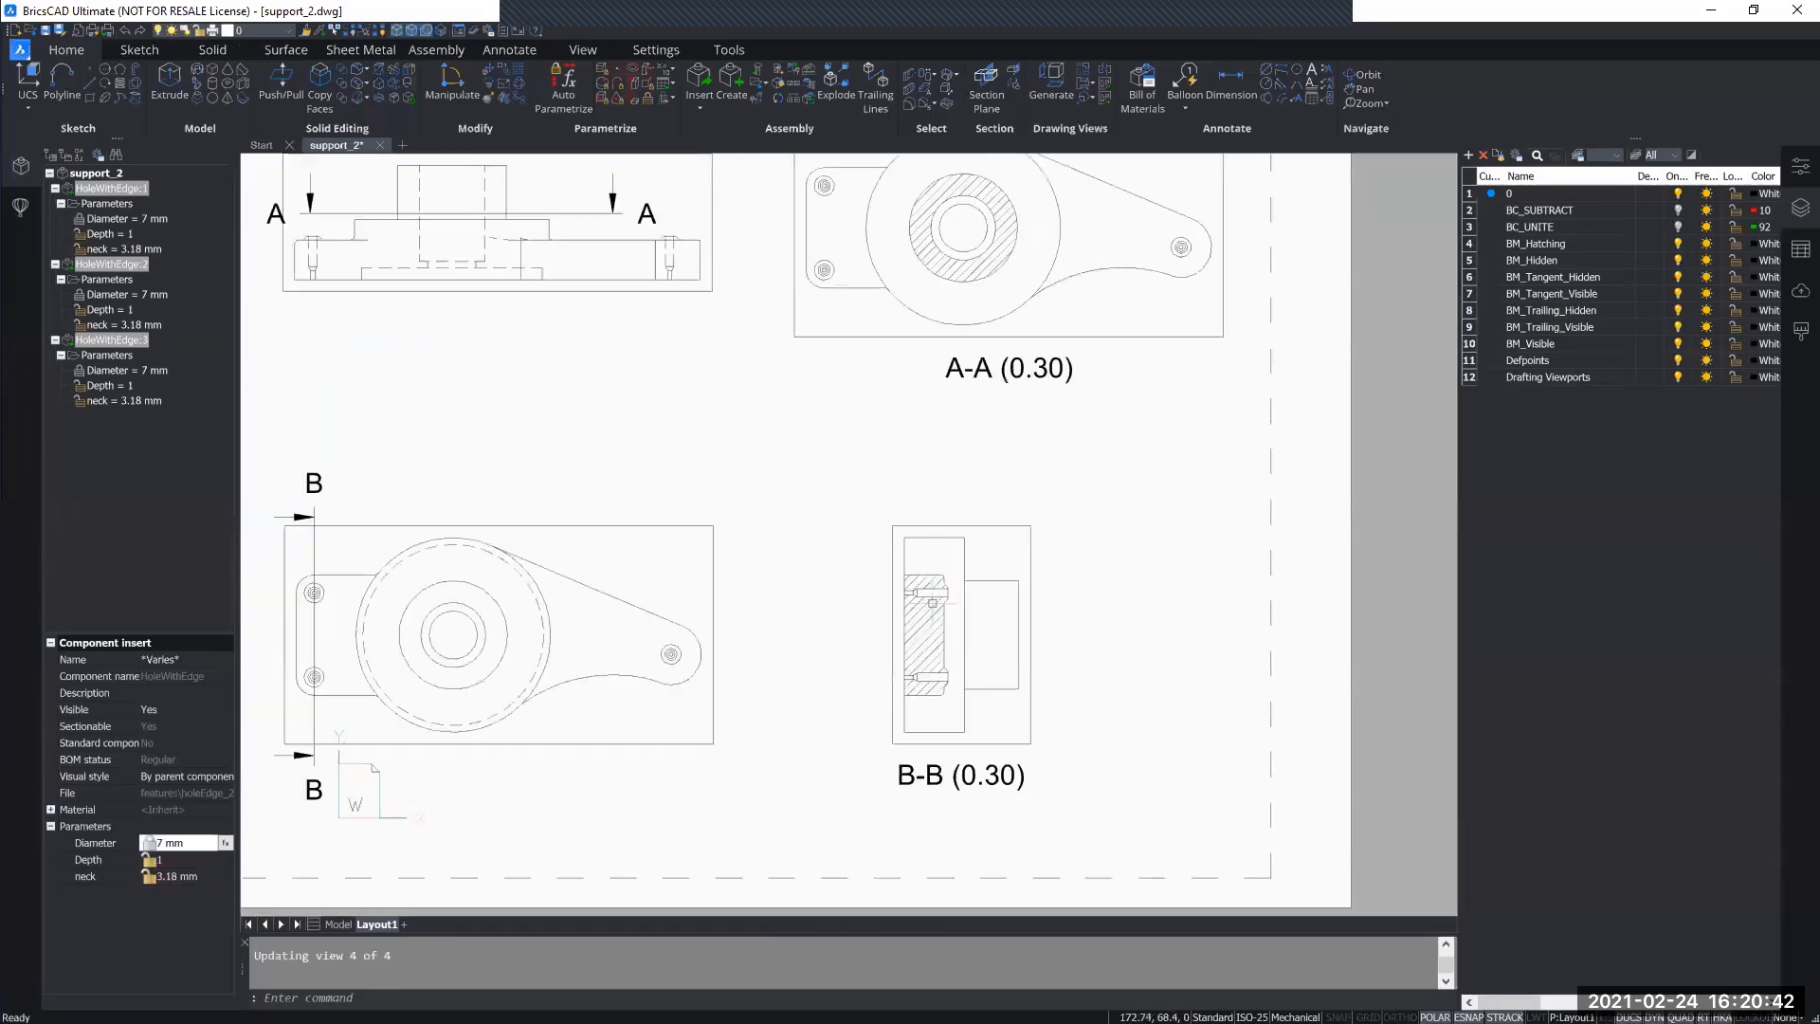
scroll(857, 617, "down", 5)
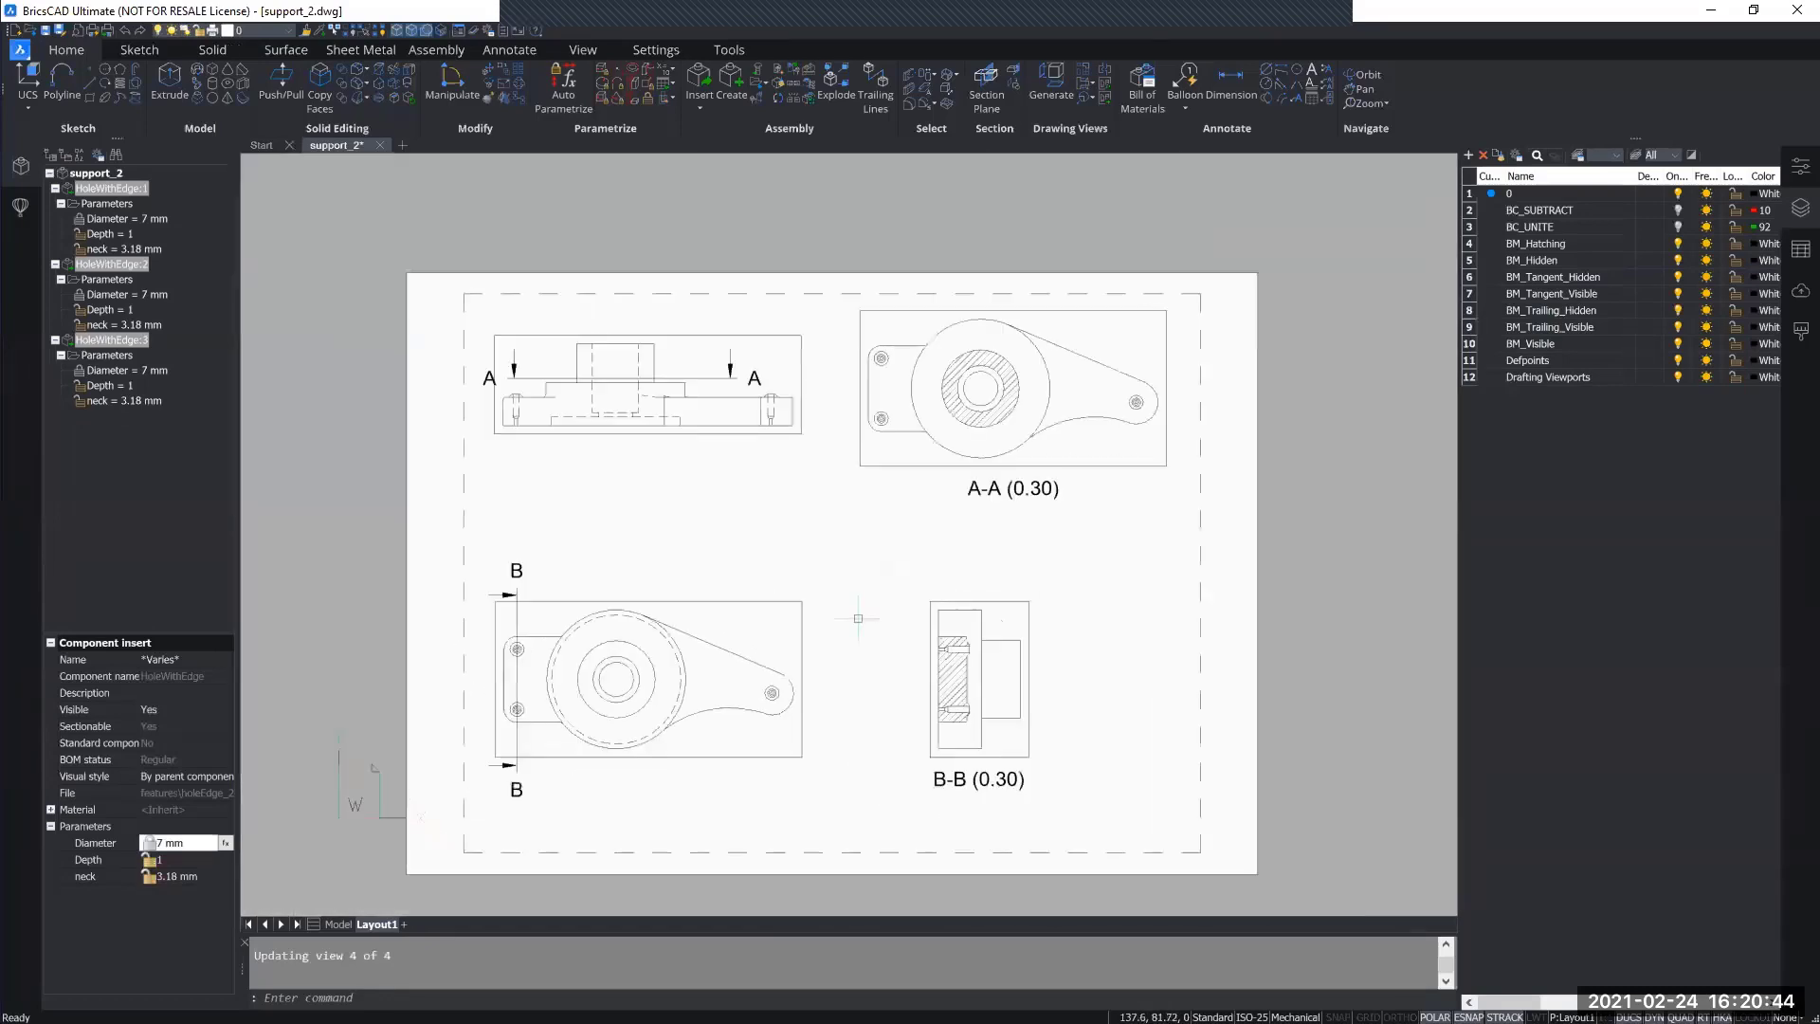
middle_click_drag(859, 668, 800, 646)
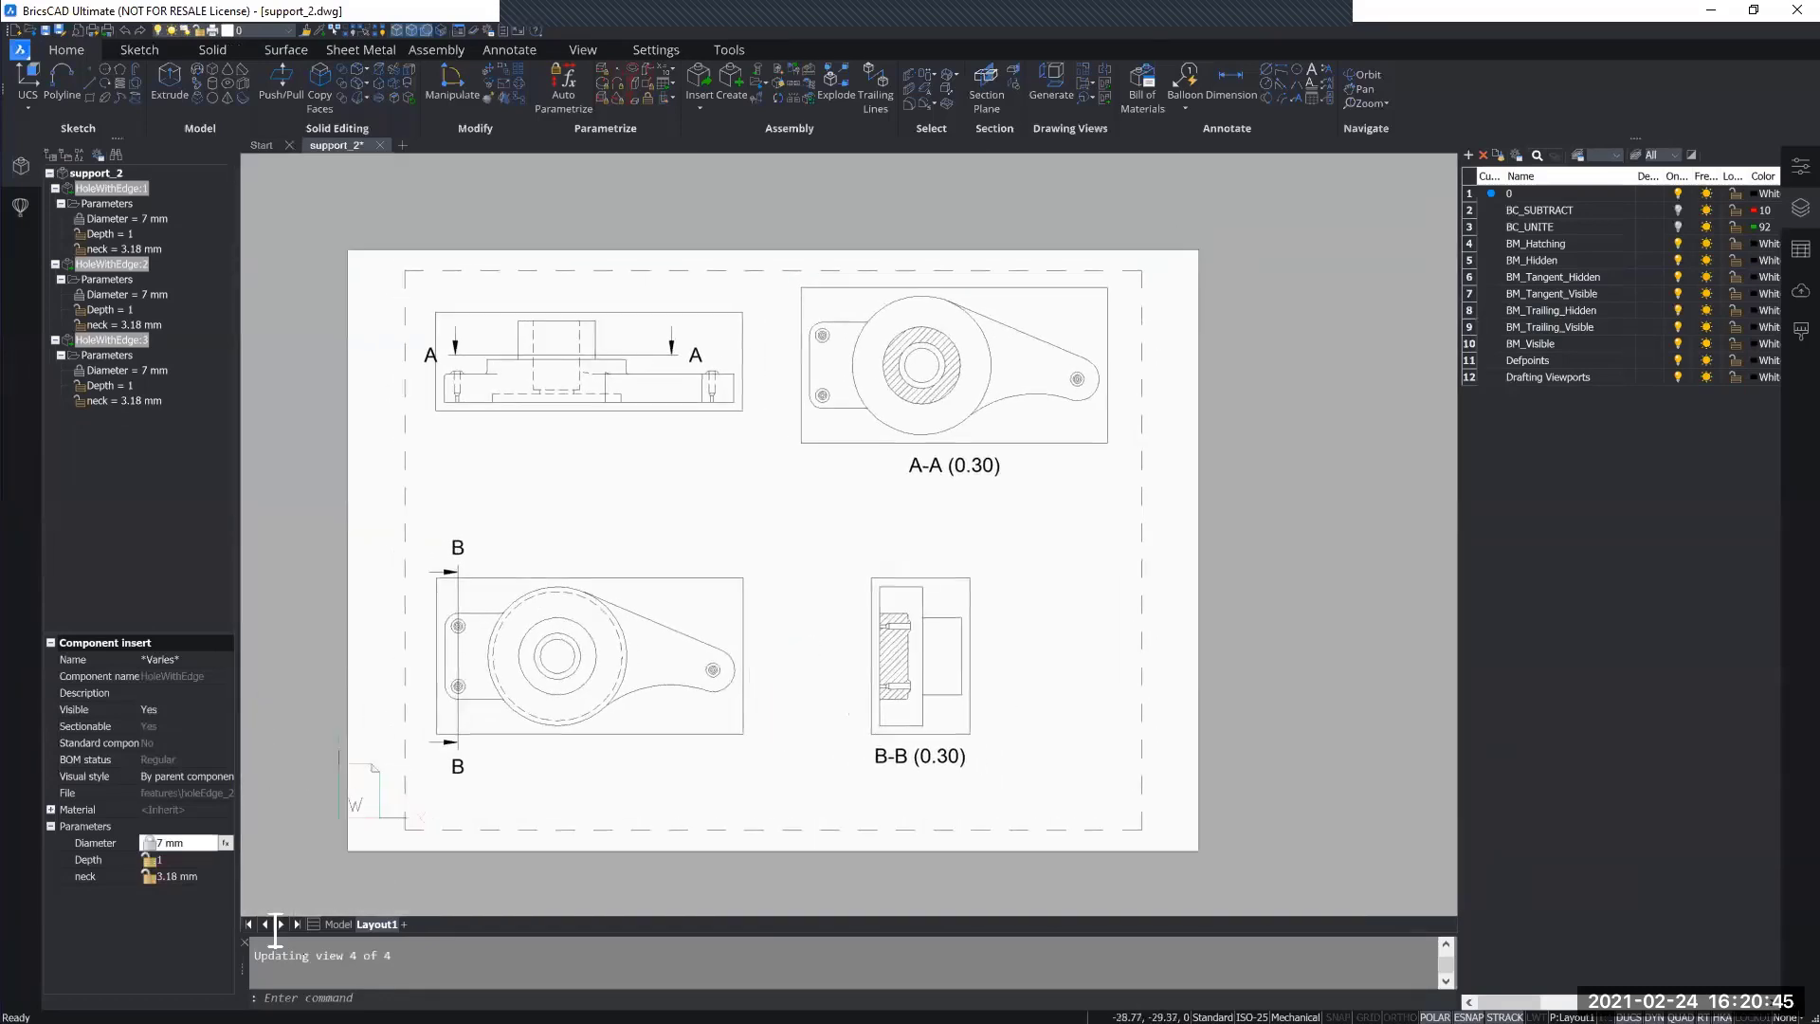
Return to model space, undo the shared diameter change of the three holes and select the support_2 component.
left_click(340, 923)
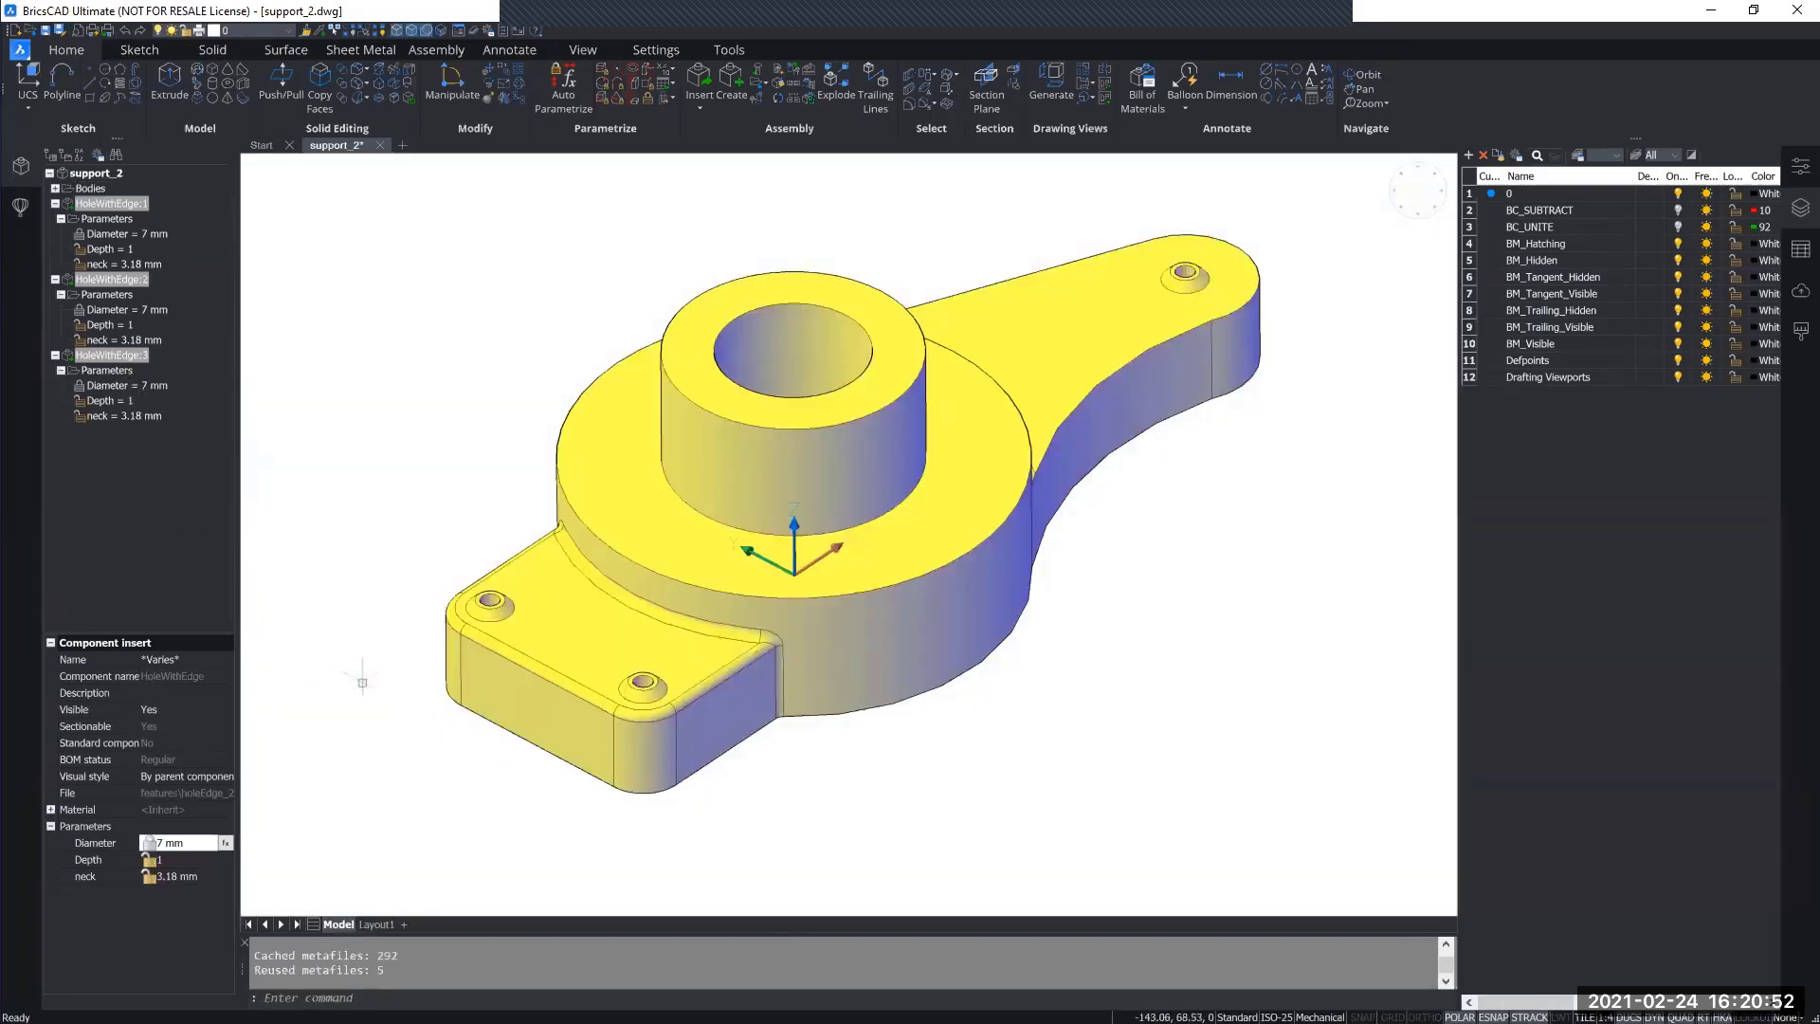
left_click(377, 923)
left_click(339, 923)
key("ctrl+z")
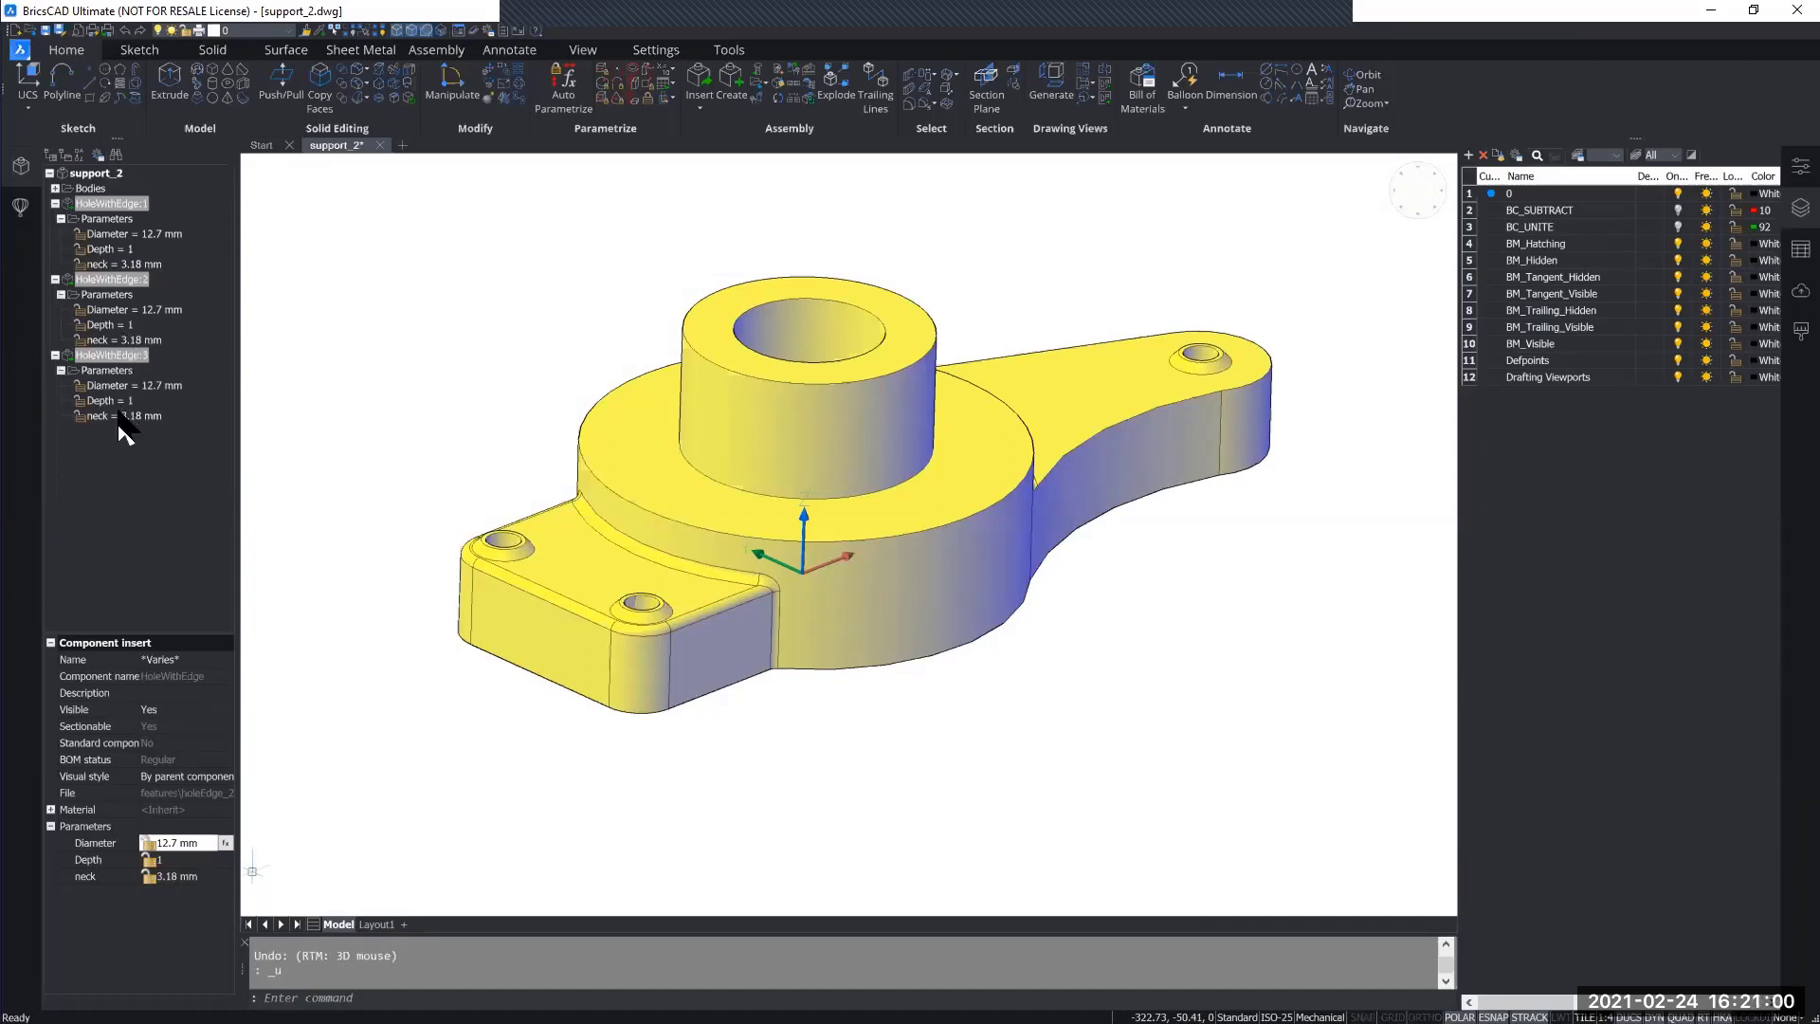
left_click(95, 174)
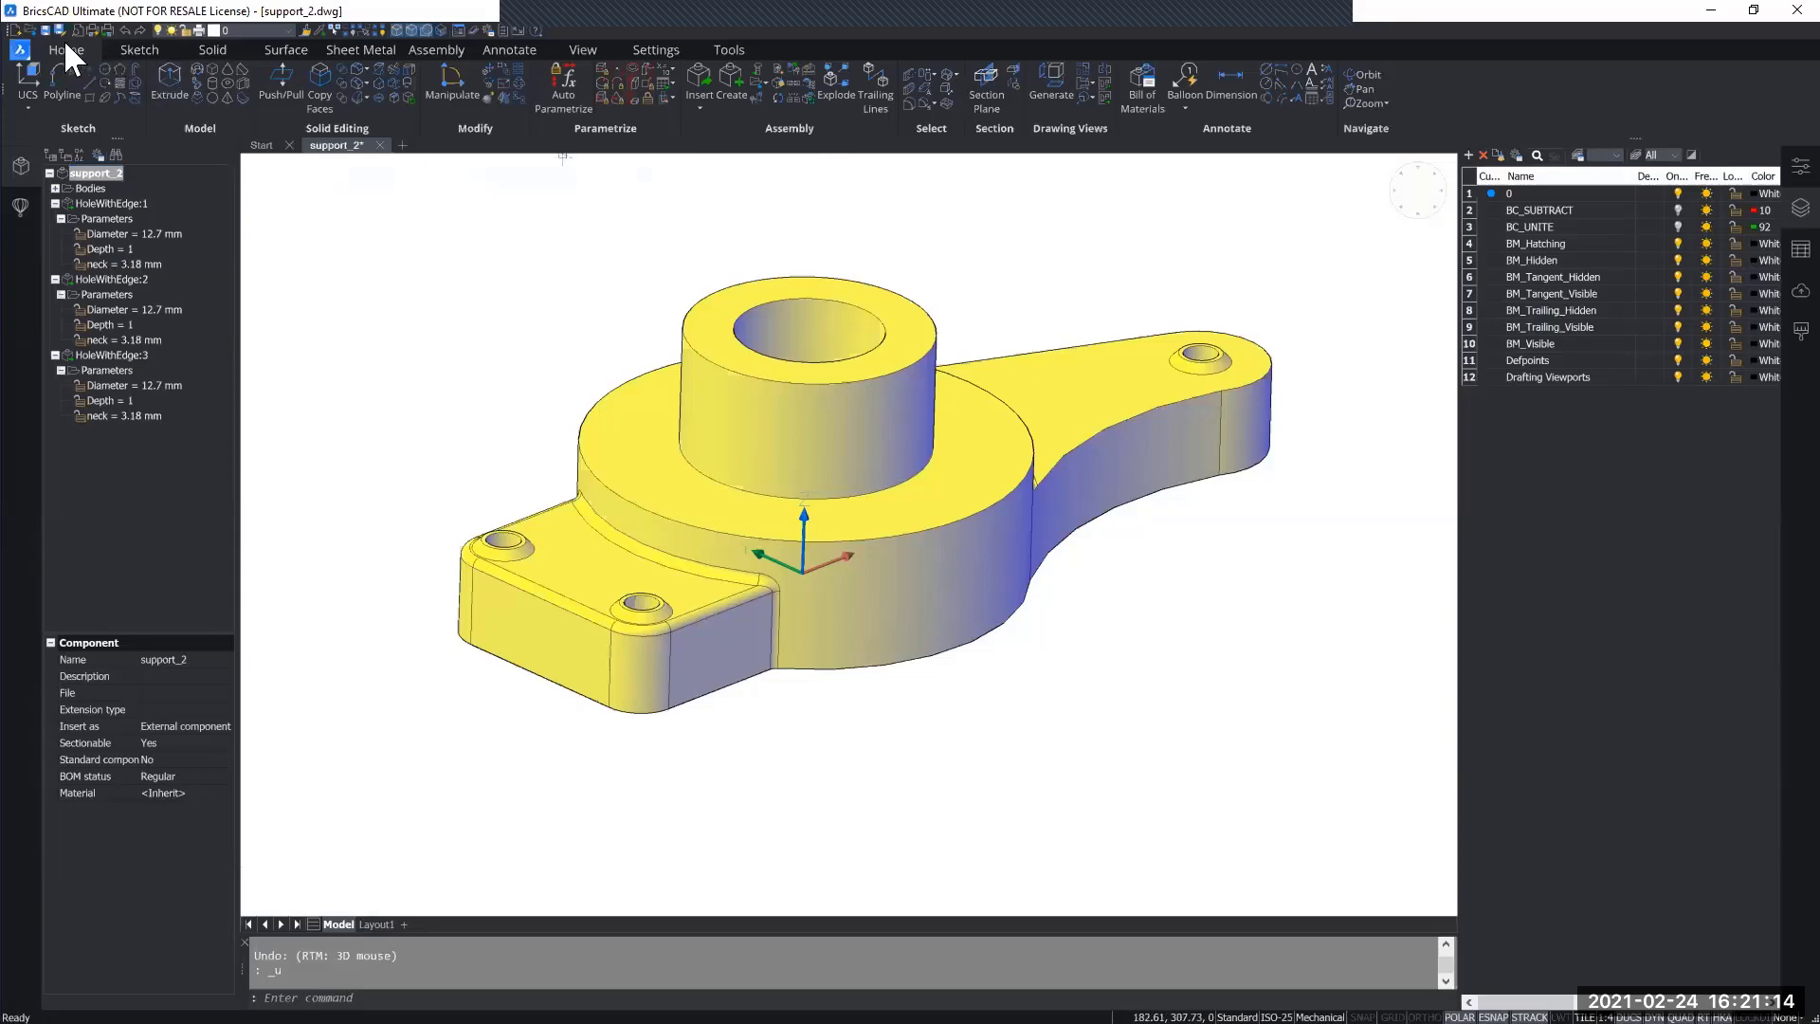
Open rib.dwg from the features folder of 7_Parametric components in File Explorer.
left_click(31, 30)
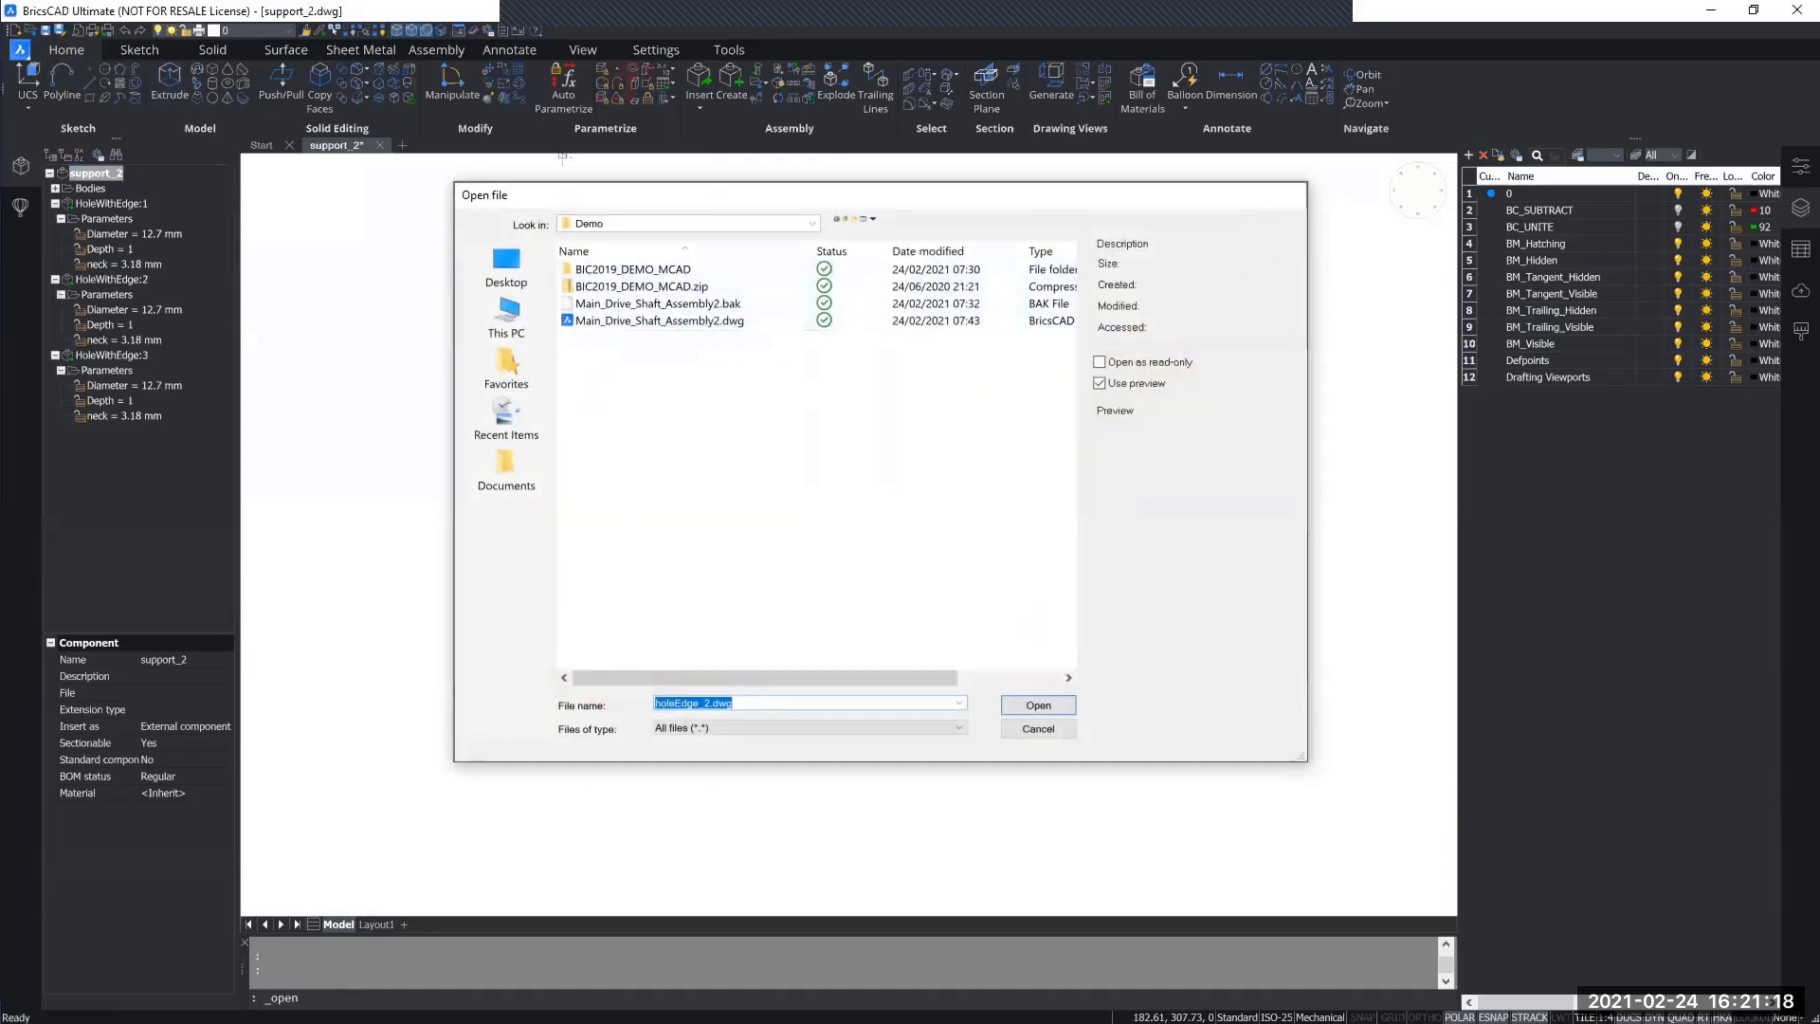
left_click(1291, 195)
key("alt+Tab")
left_click(690, 475)
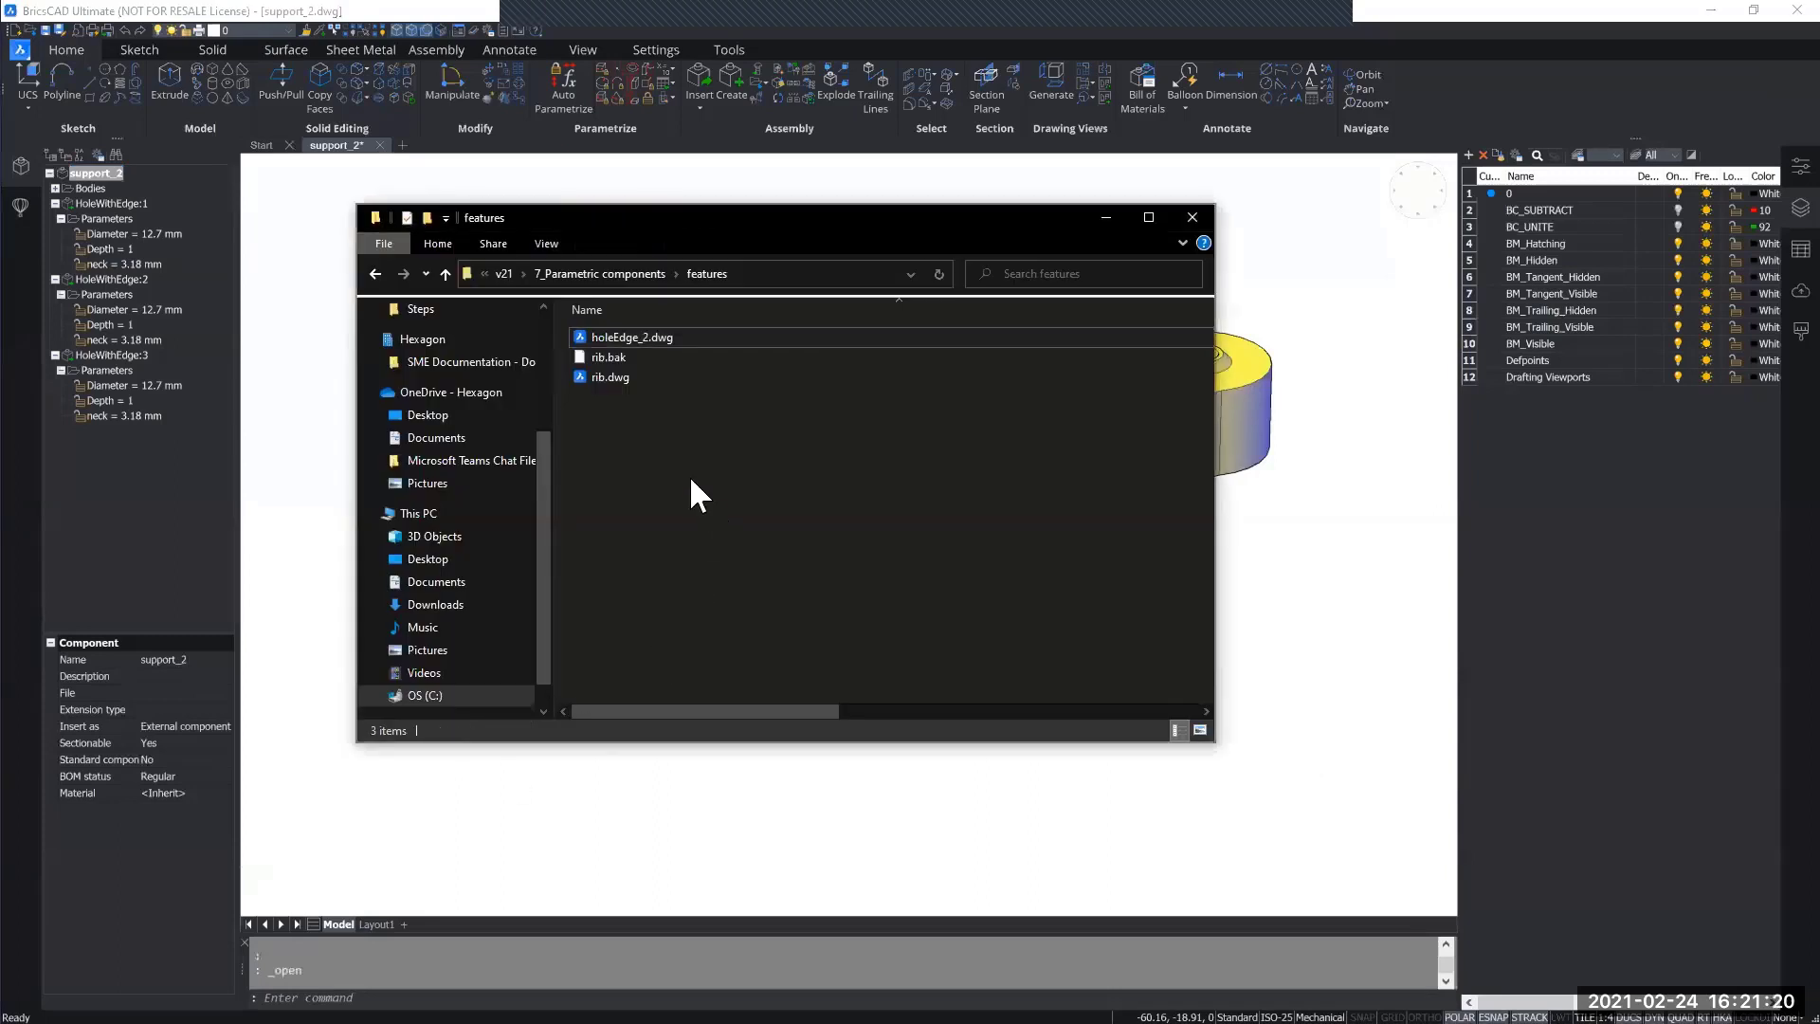
double_click(640, 373)
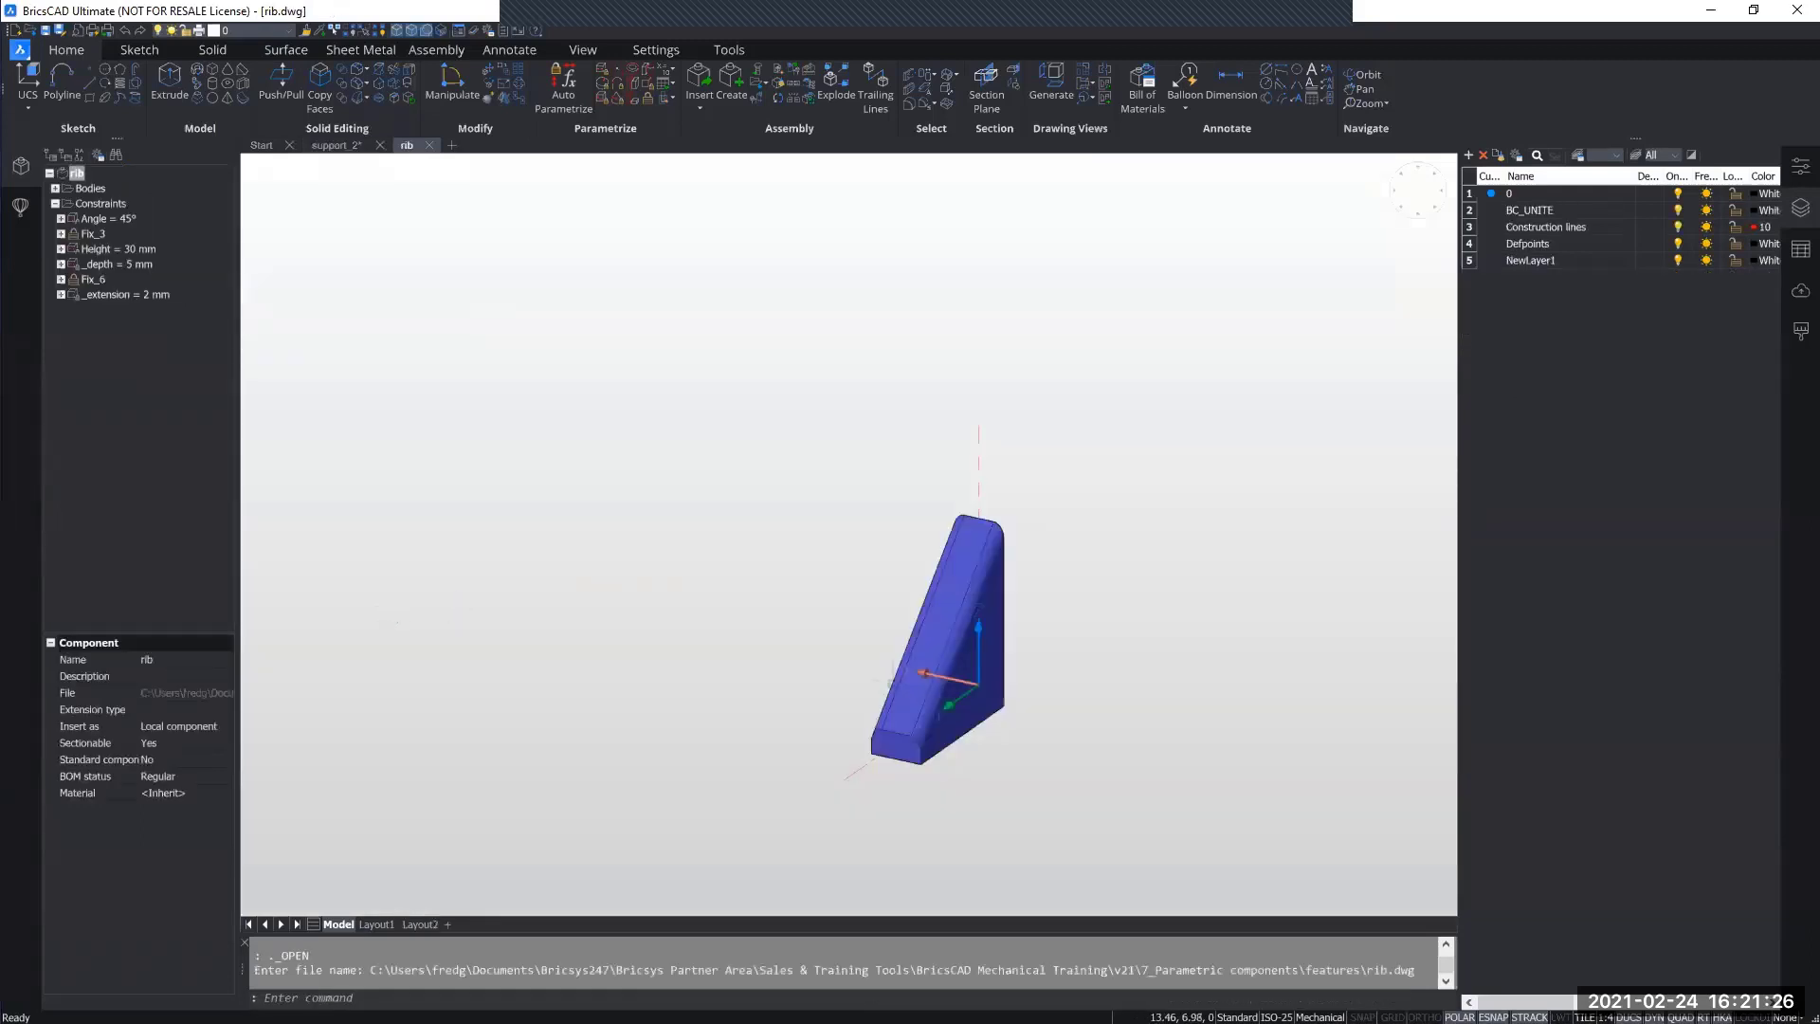
Examine the rib solid from several sides and compare it with the cylindrical boss of support_2.
middle_click_drag(1047, 785, 832, 650)
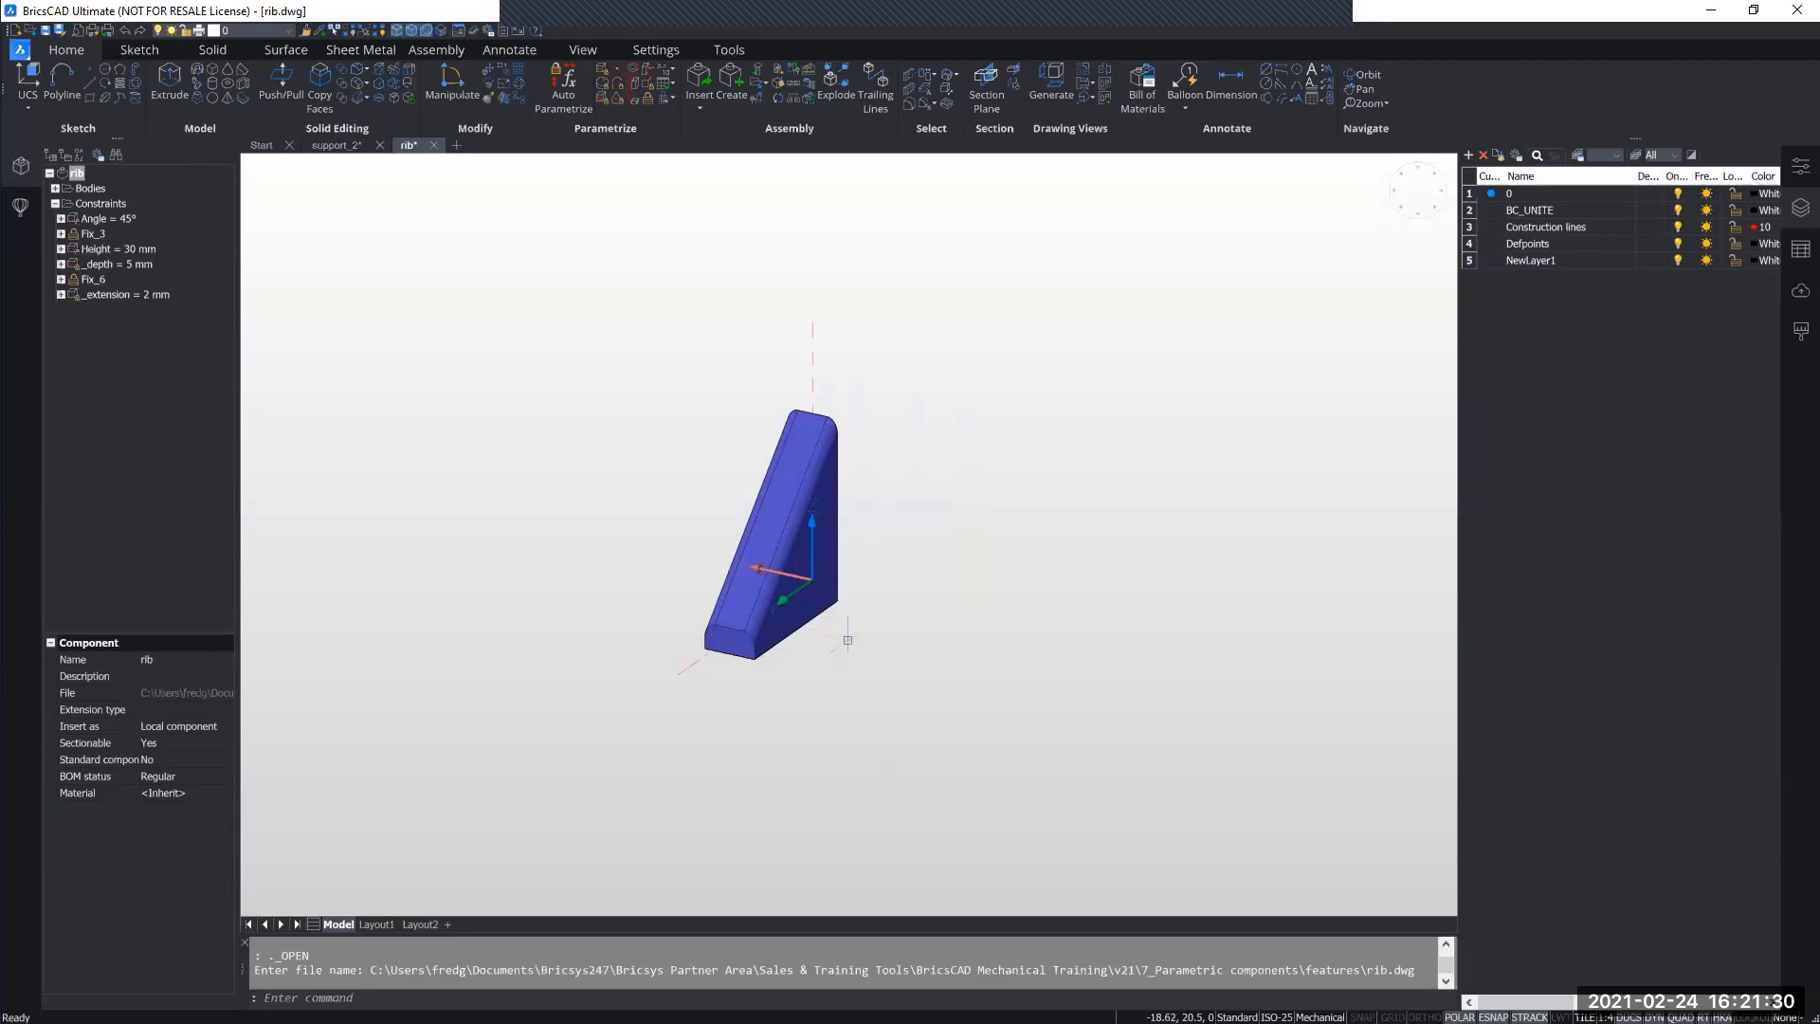
middle_click_drag(847, 641, 616, 637, "shift")
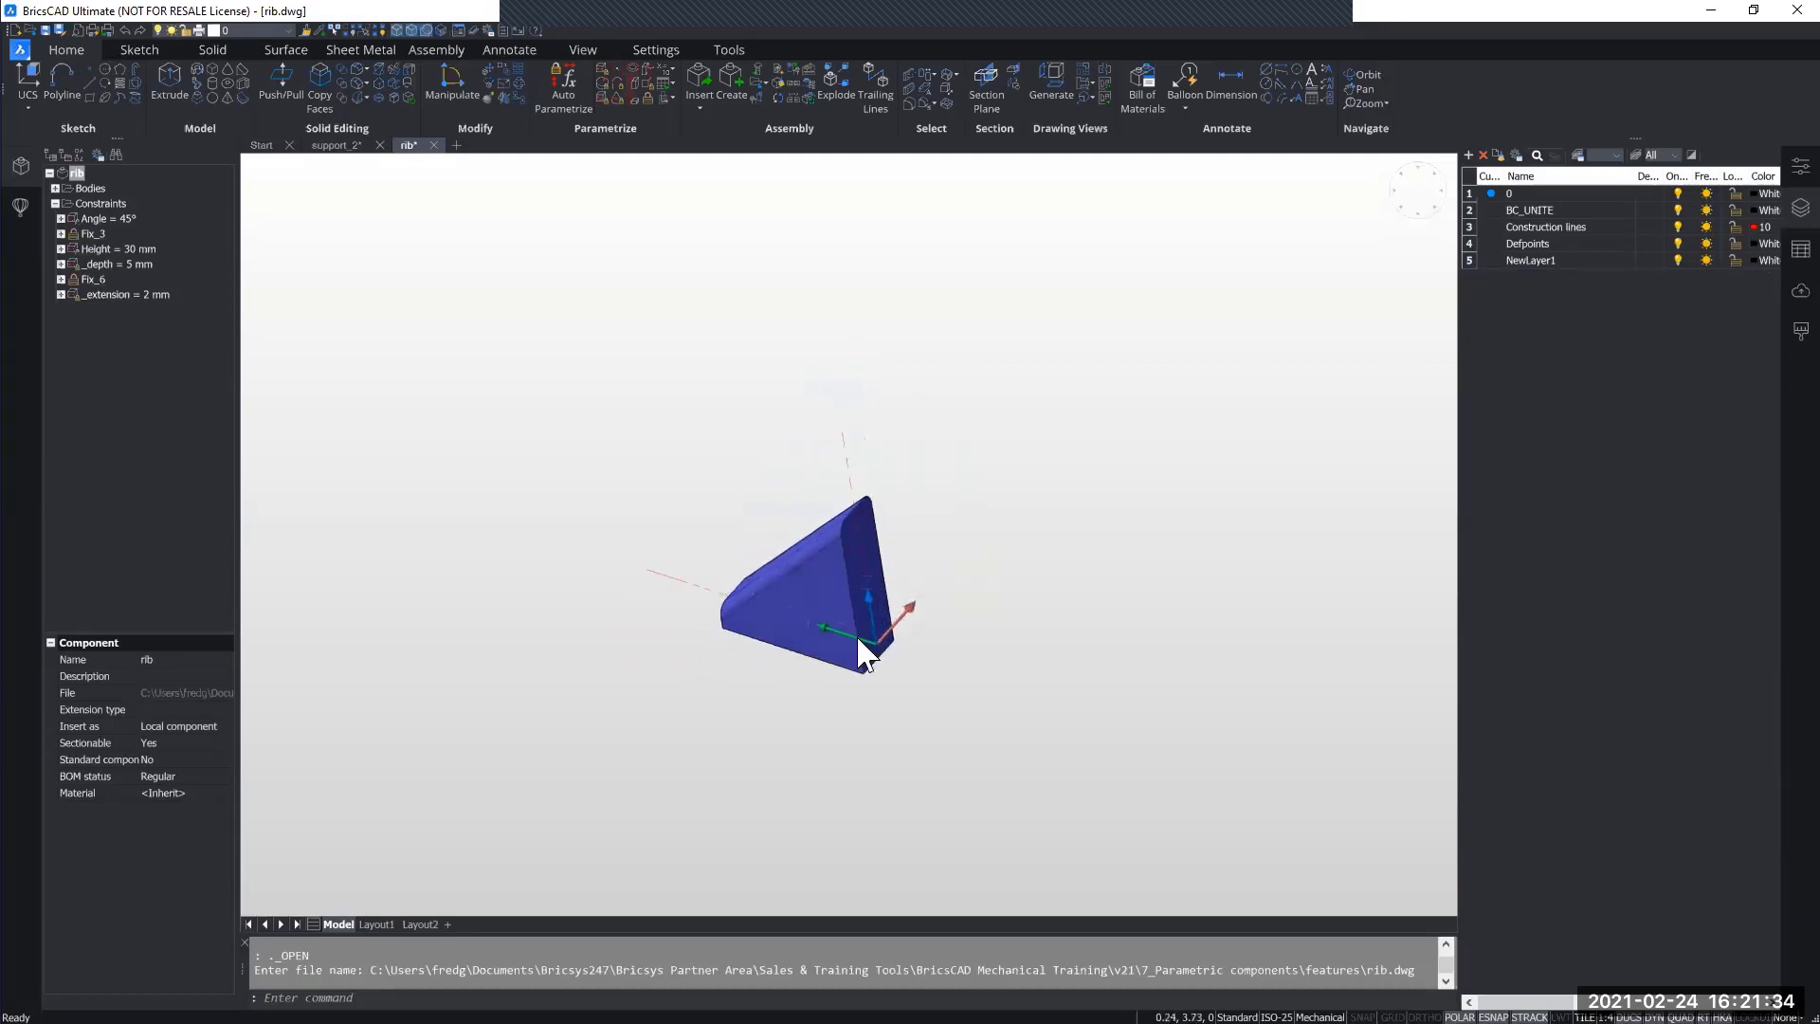
middle_click_drag(857, 639, 816, 654, "shift")
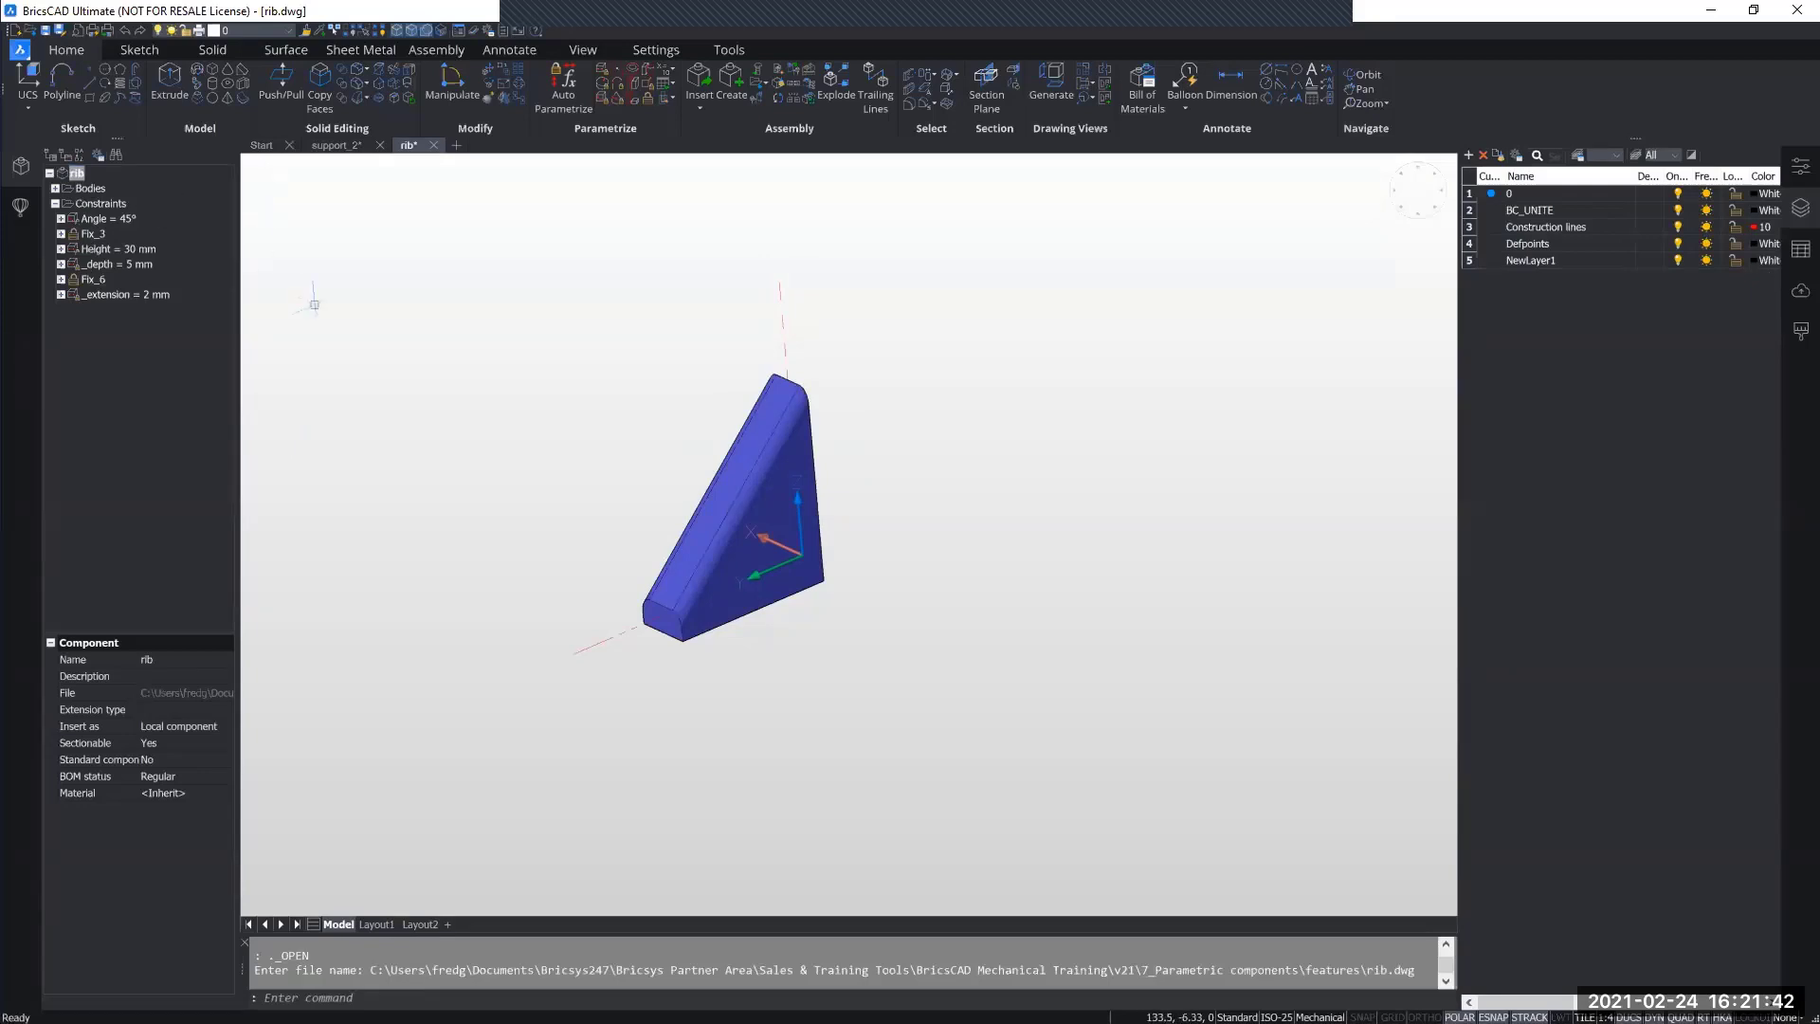
left_click(343, 145)
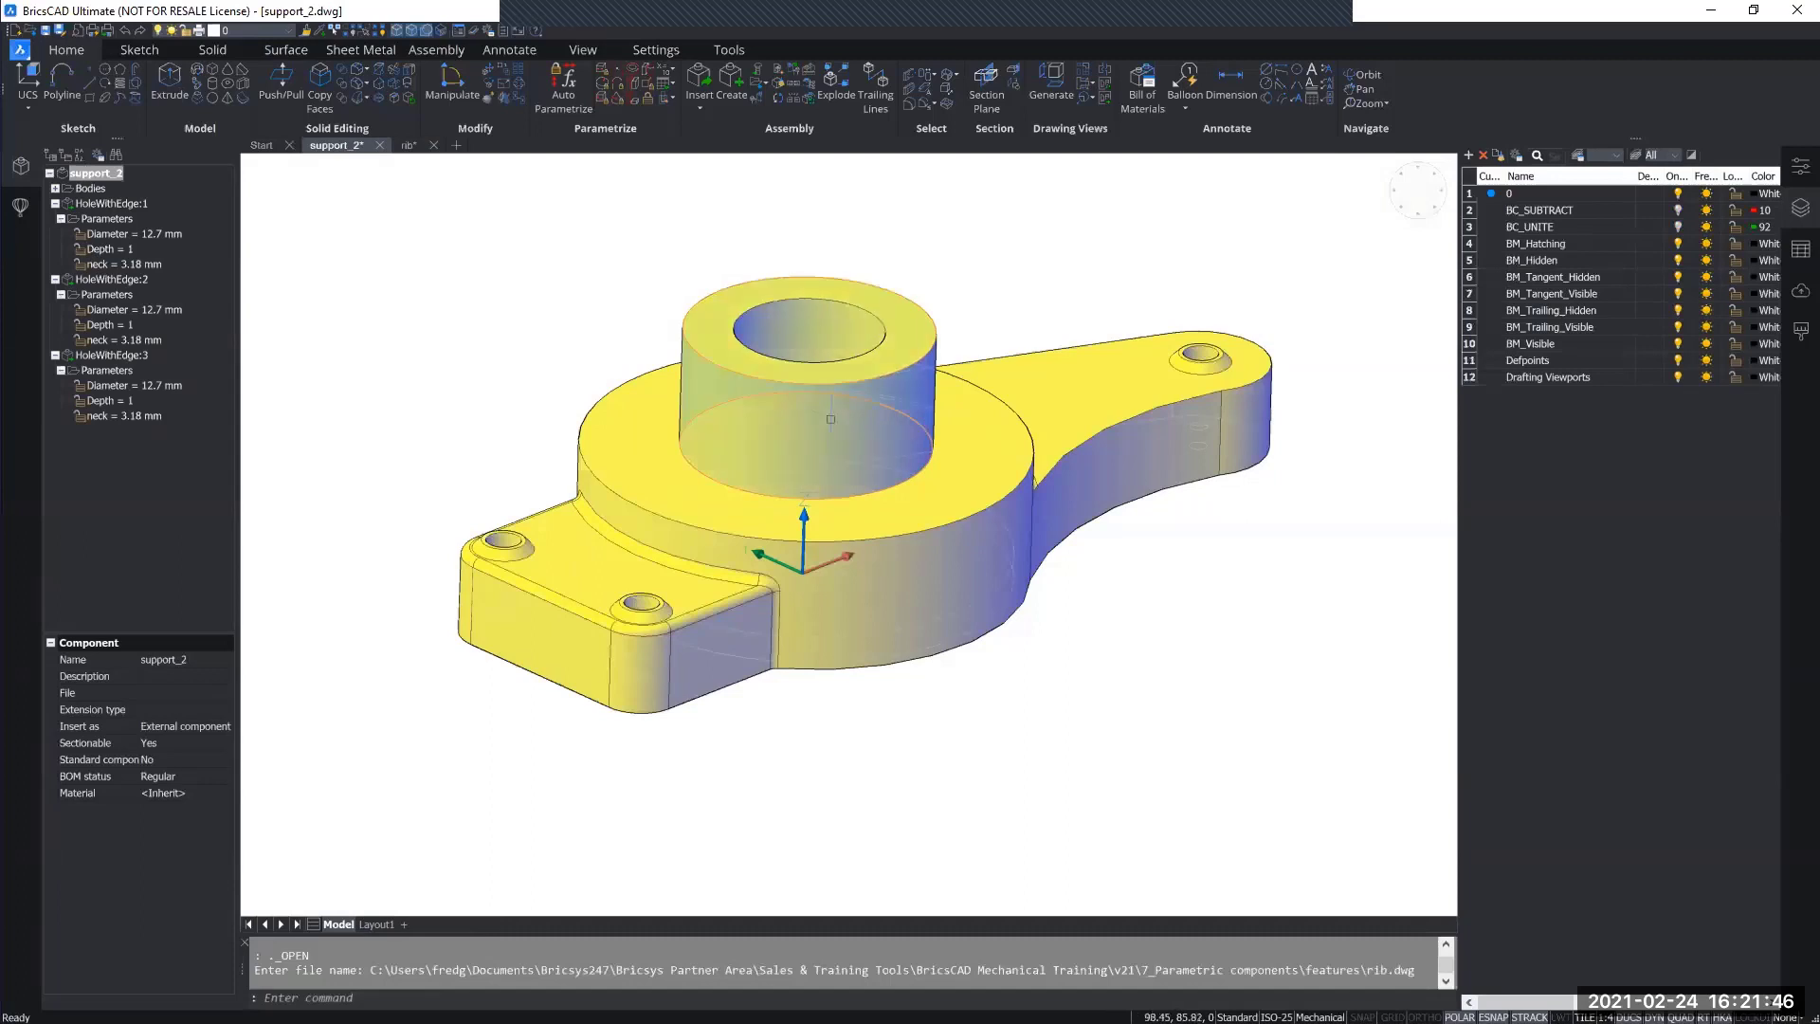
mouse_move(832, 409)
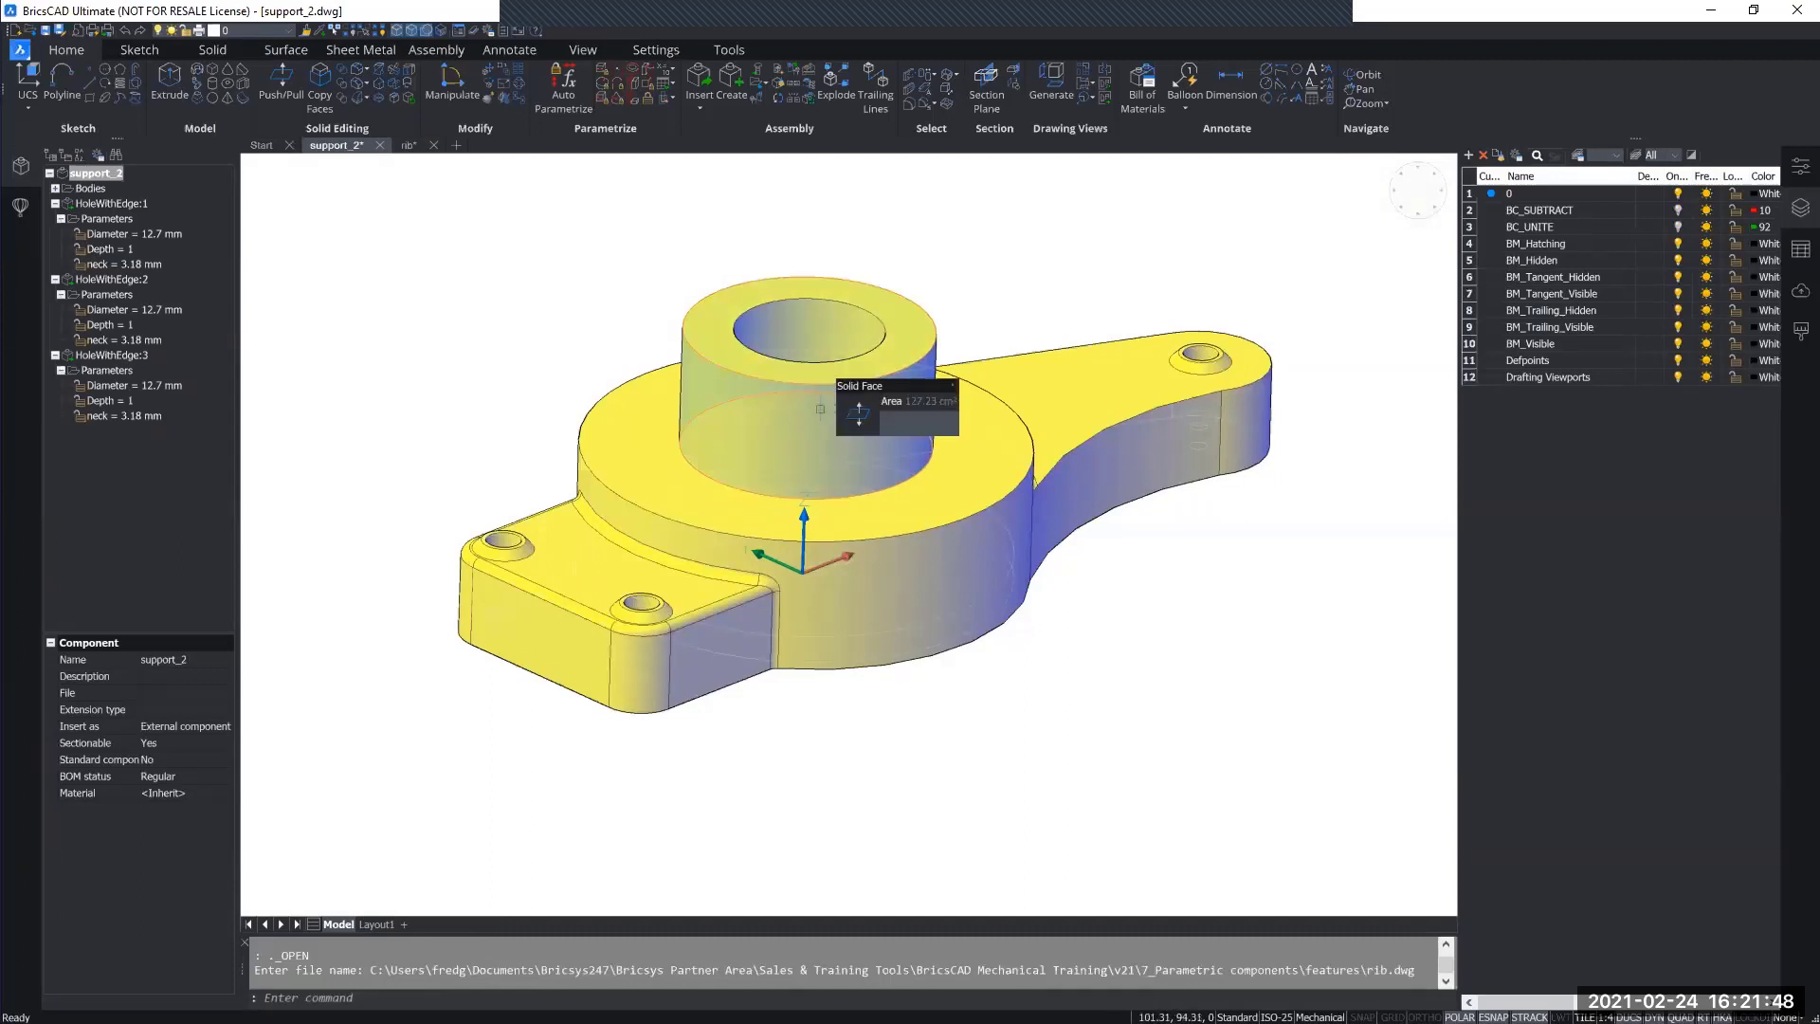
left_click(410, 146)
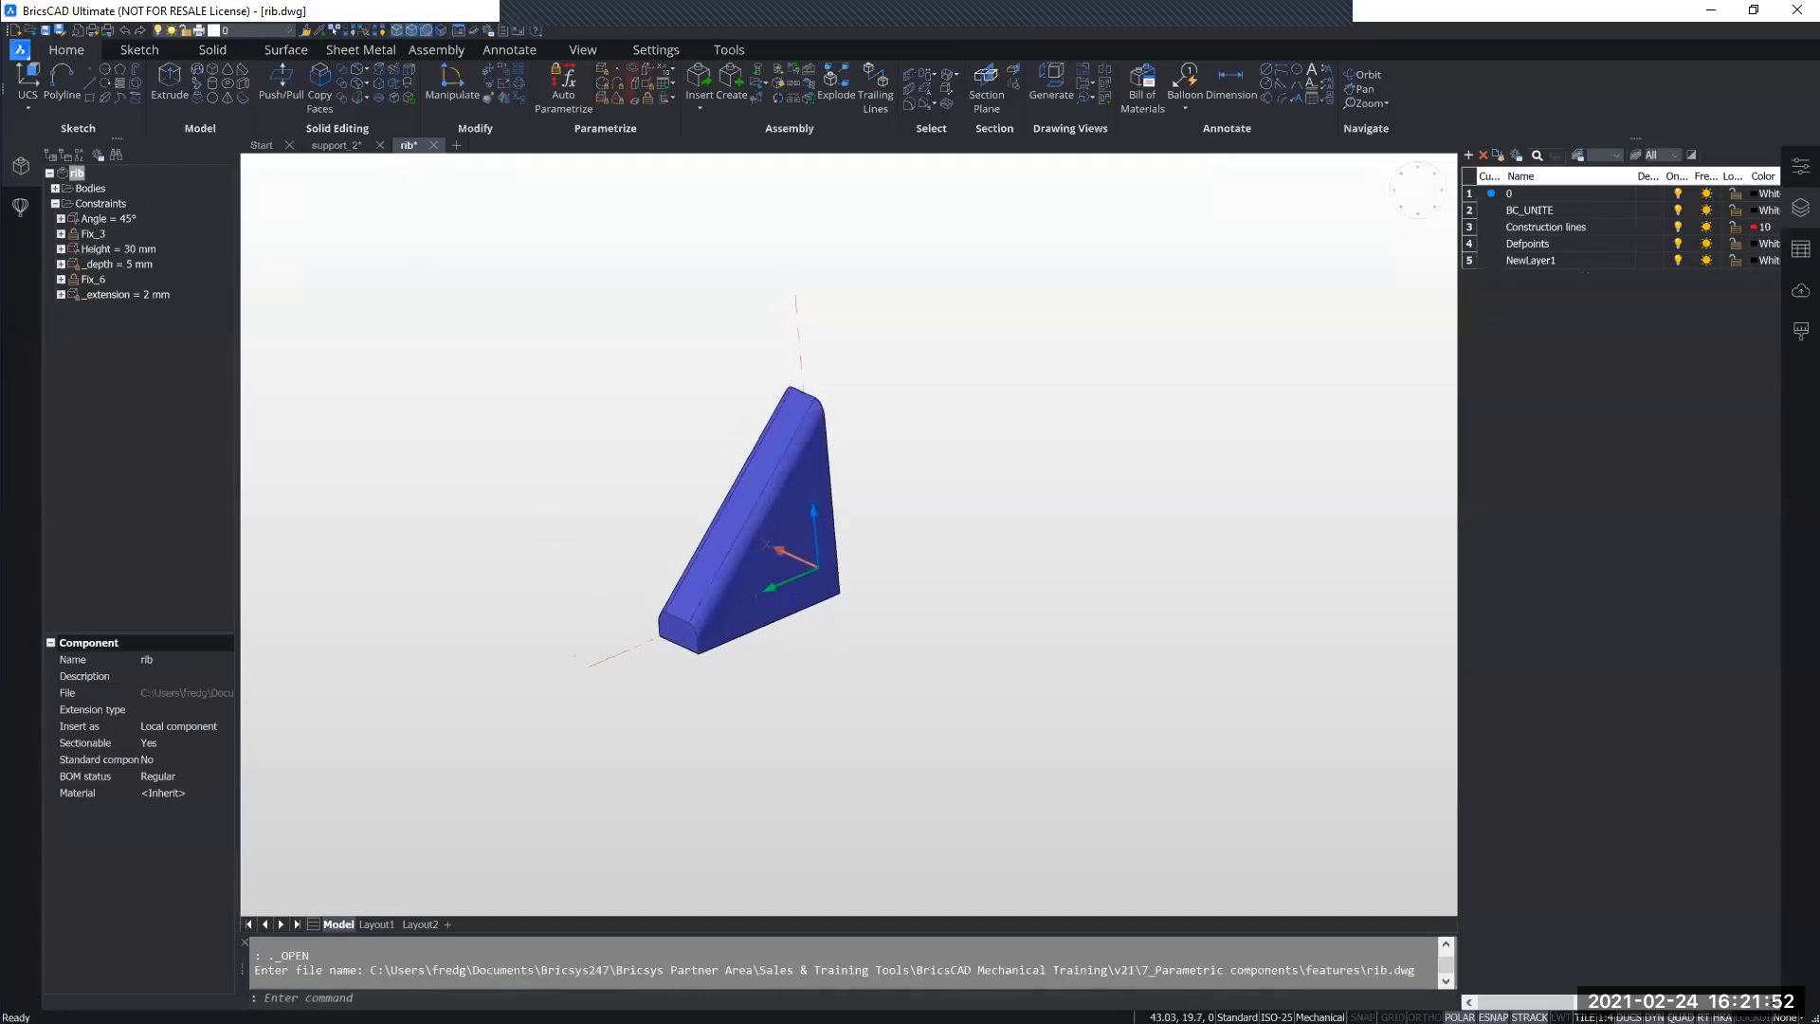
middle_click_drag(559, 530, 696, 498, "shift")
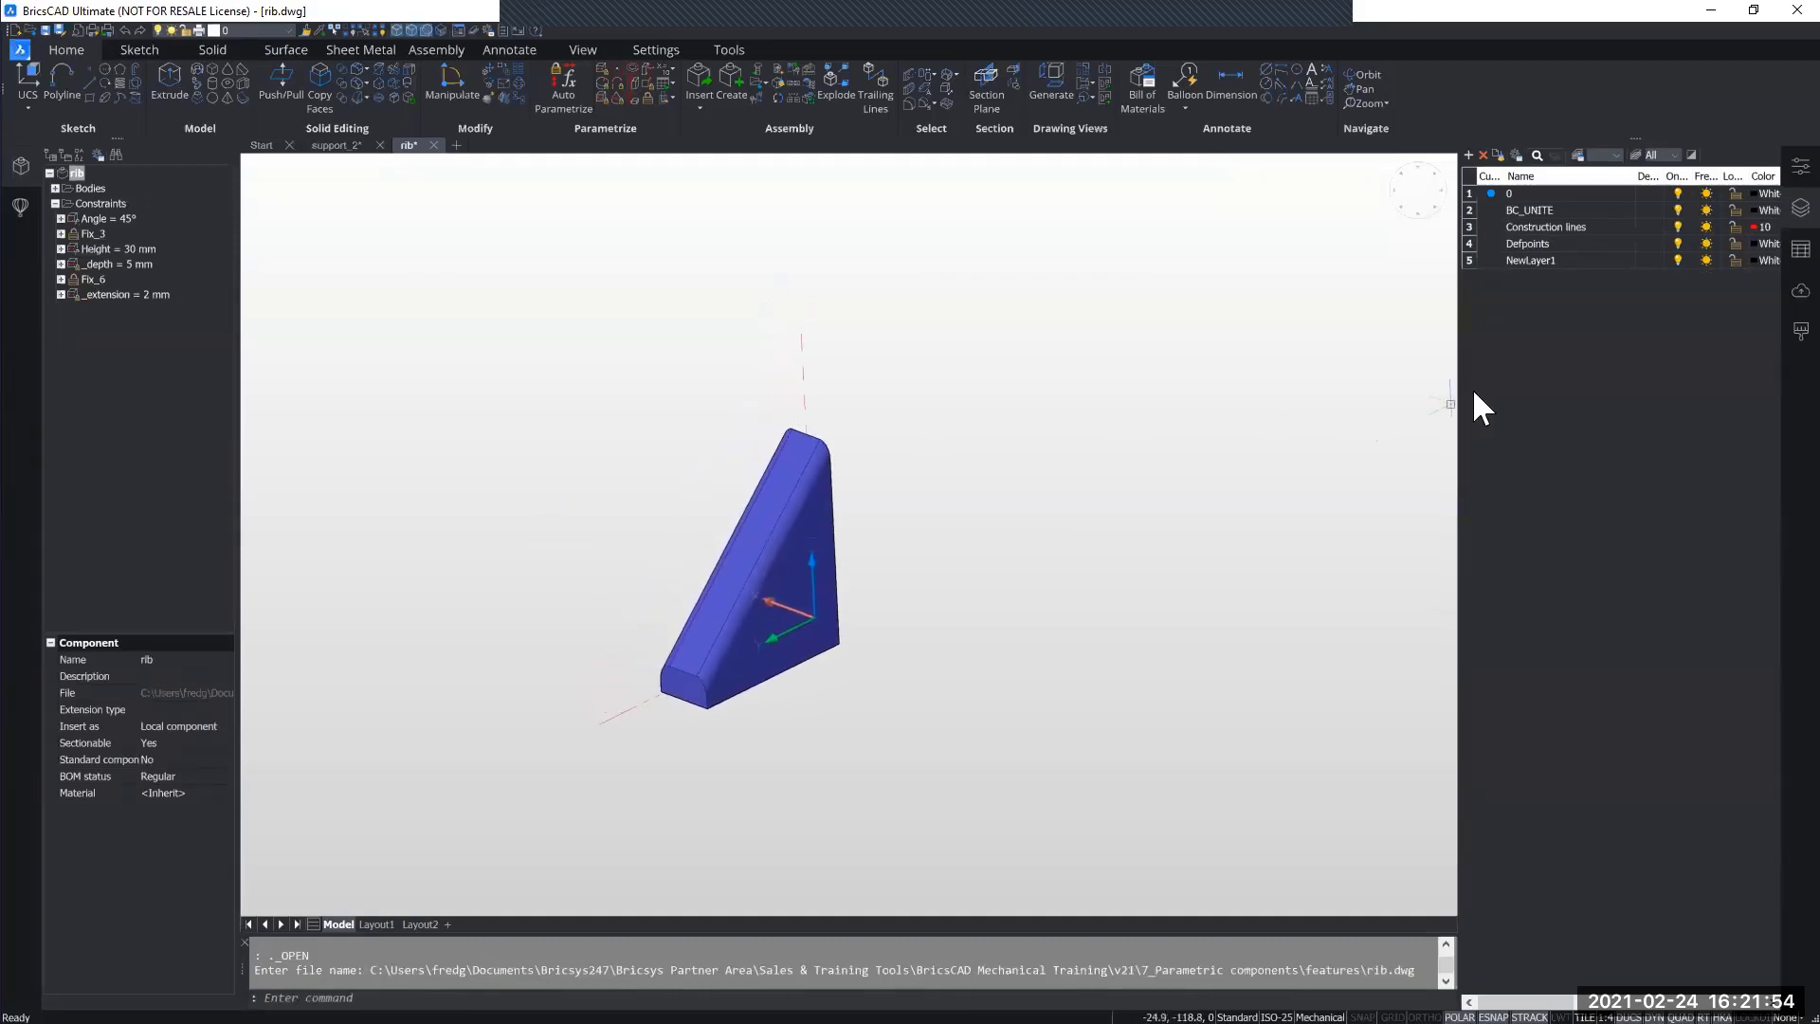
Check the layers of the rib drawing and review the properties of its Angle and Height constraints.
left_click_drag(1450, 394, 1373, 395)
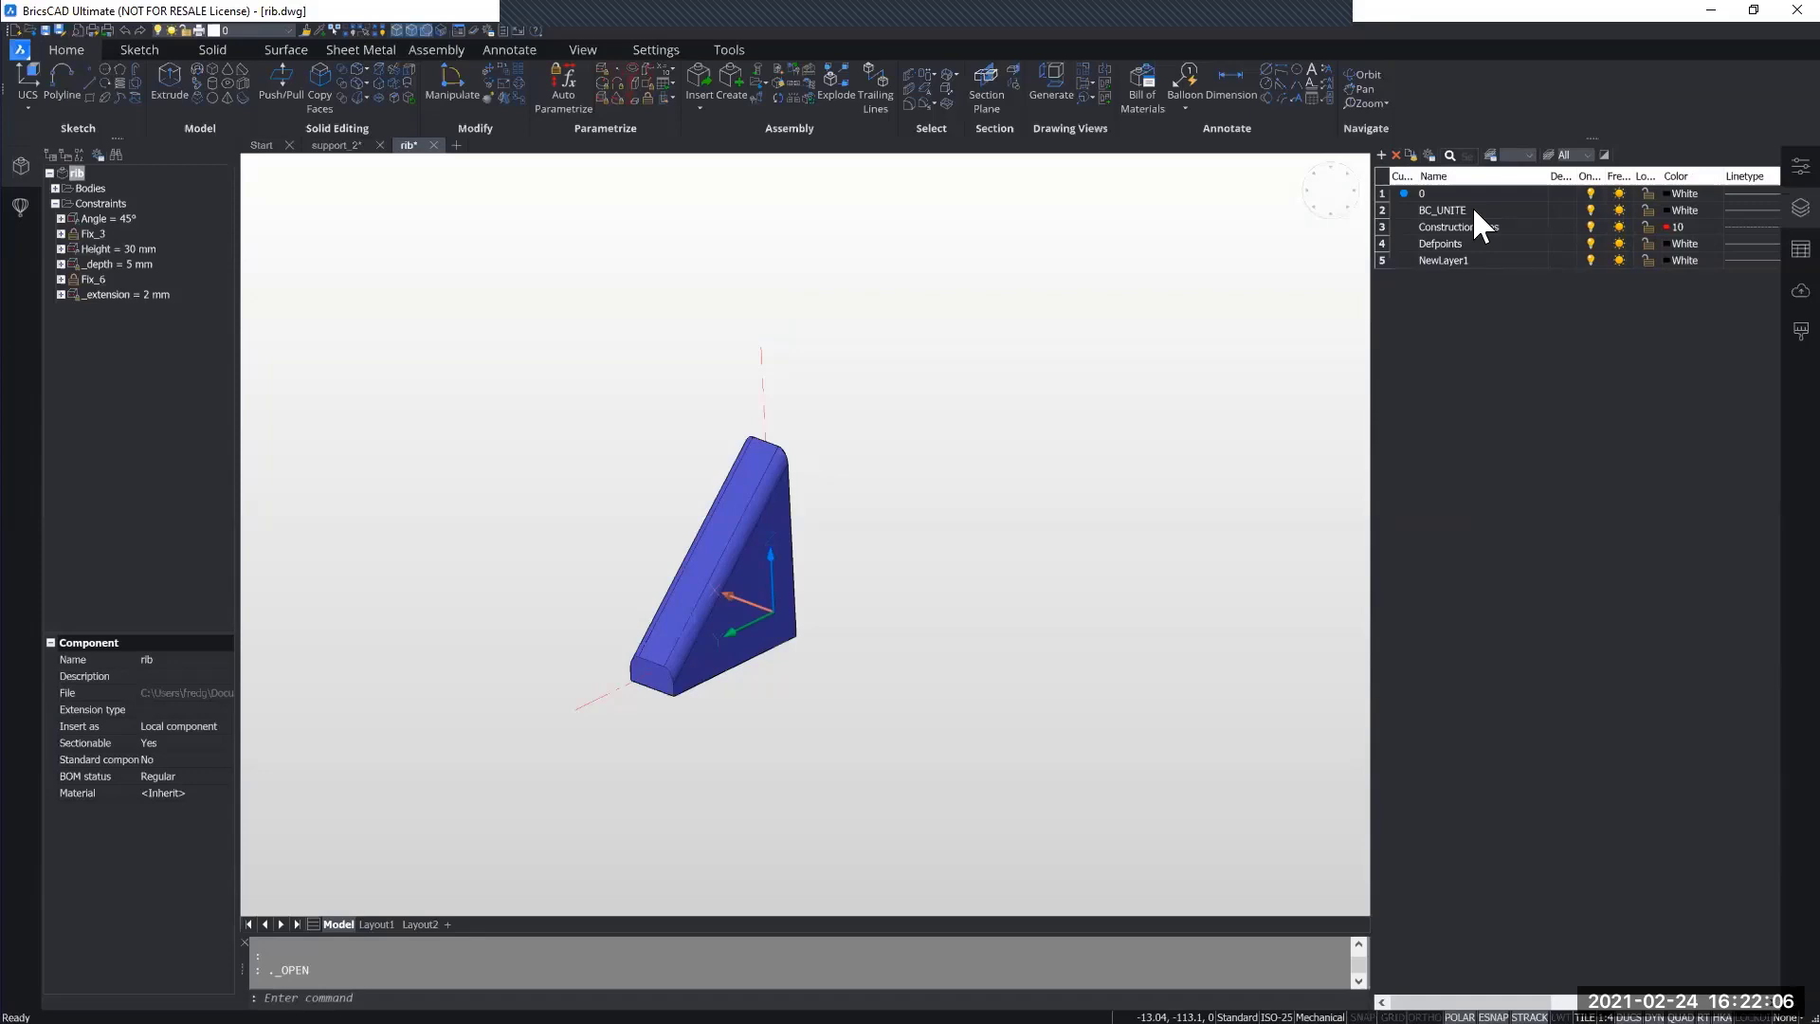
left_click_drag(1372, 371, 1531, 372)
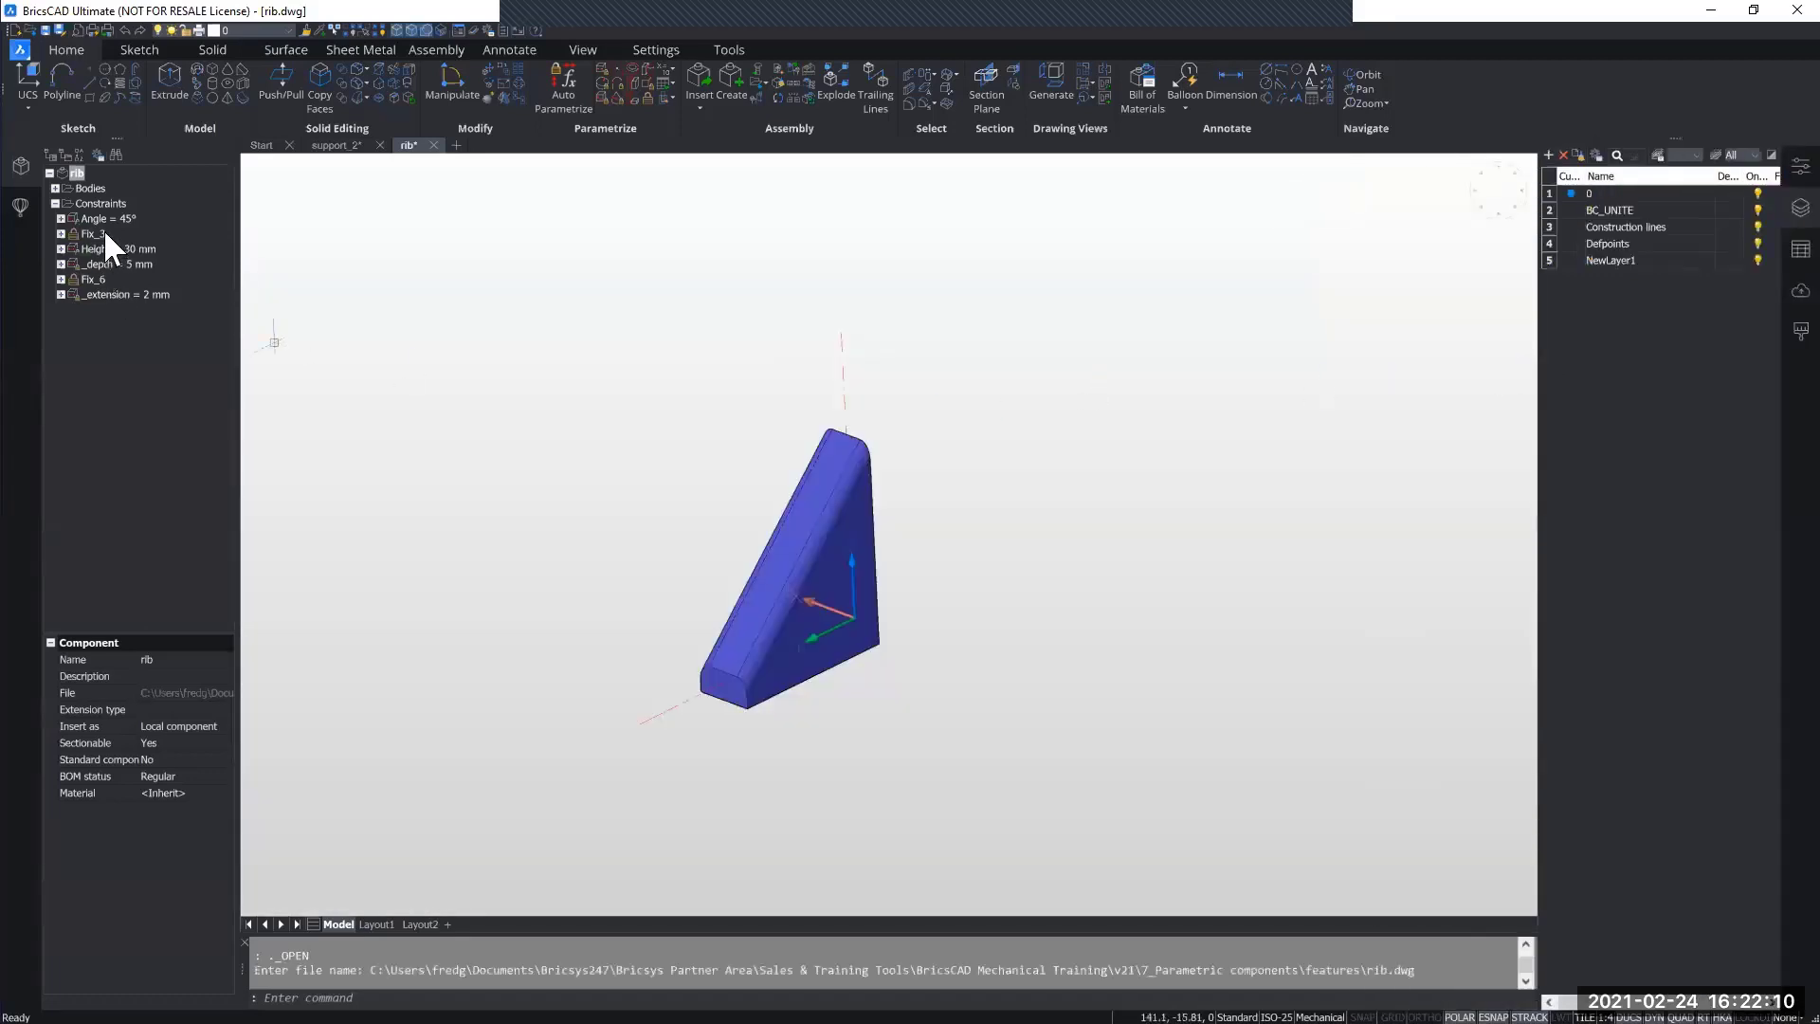
left_click(99, 232)
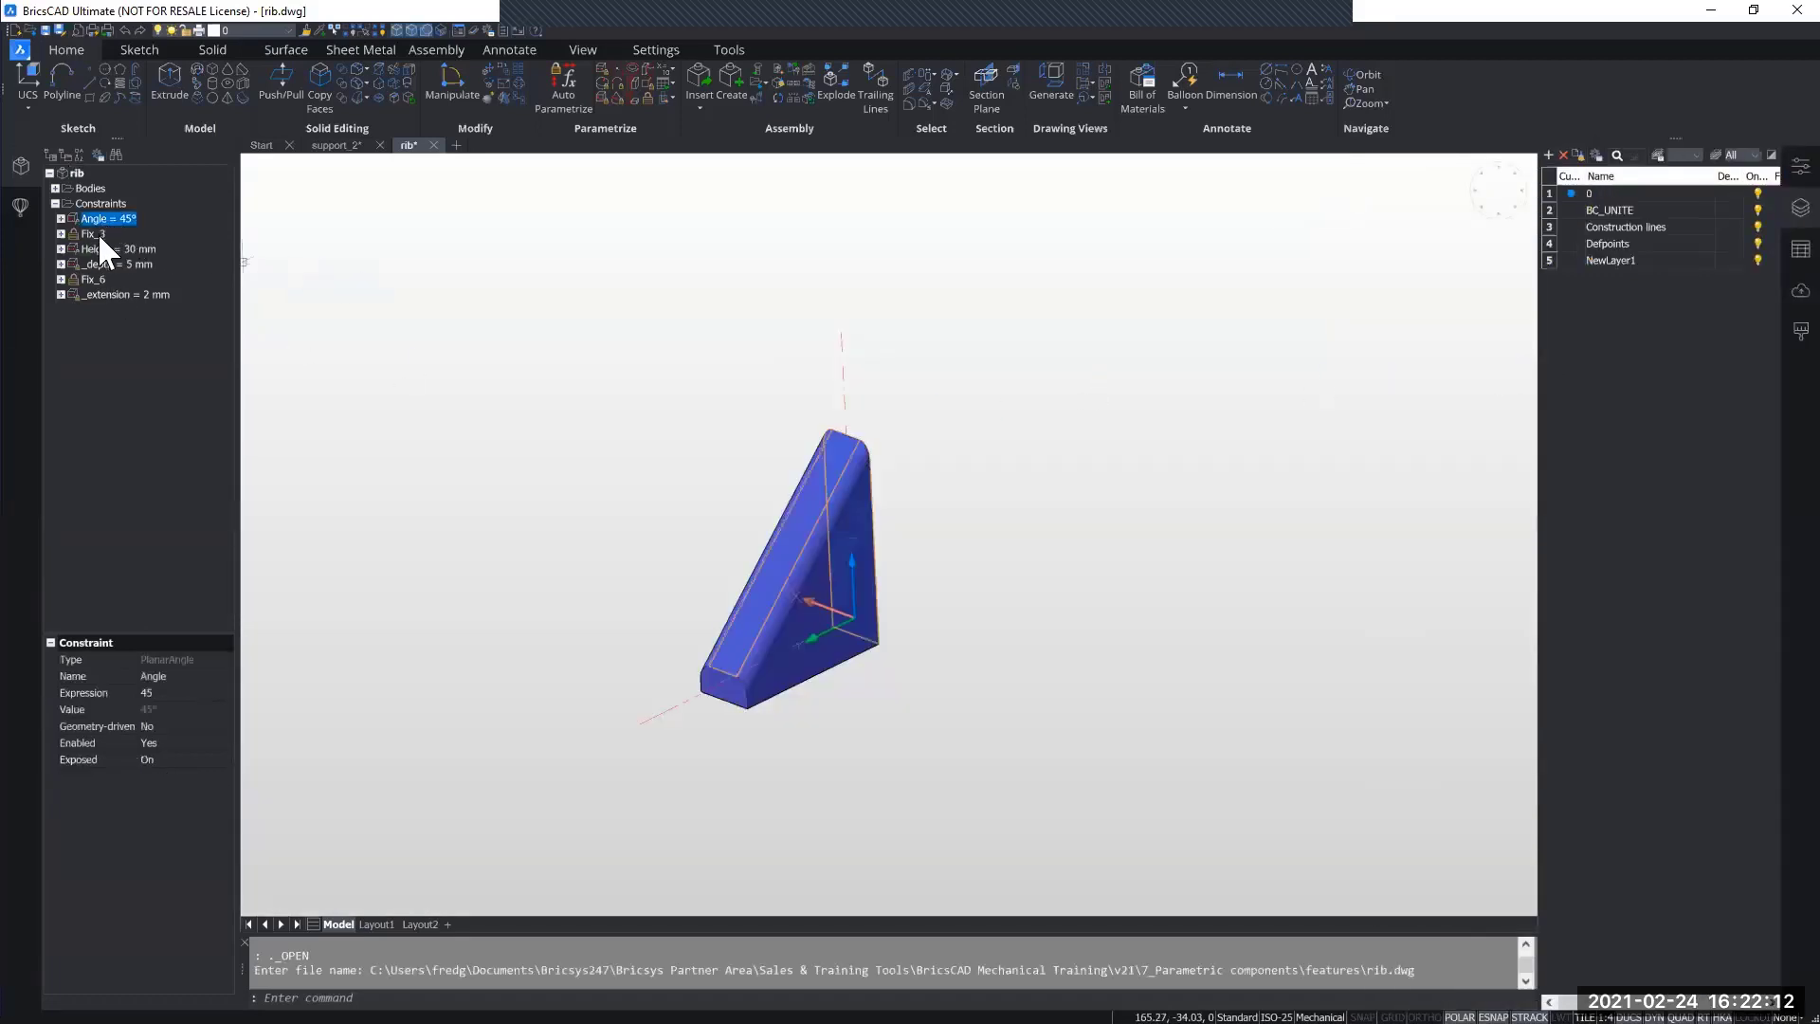
left_click(94, 247)
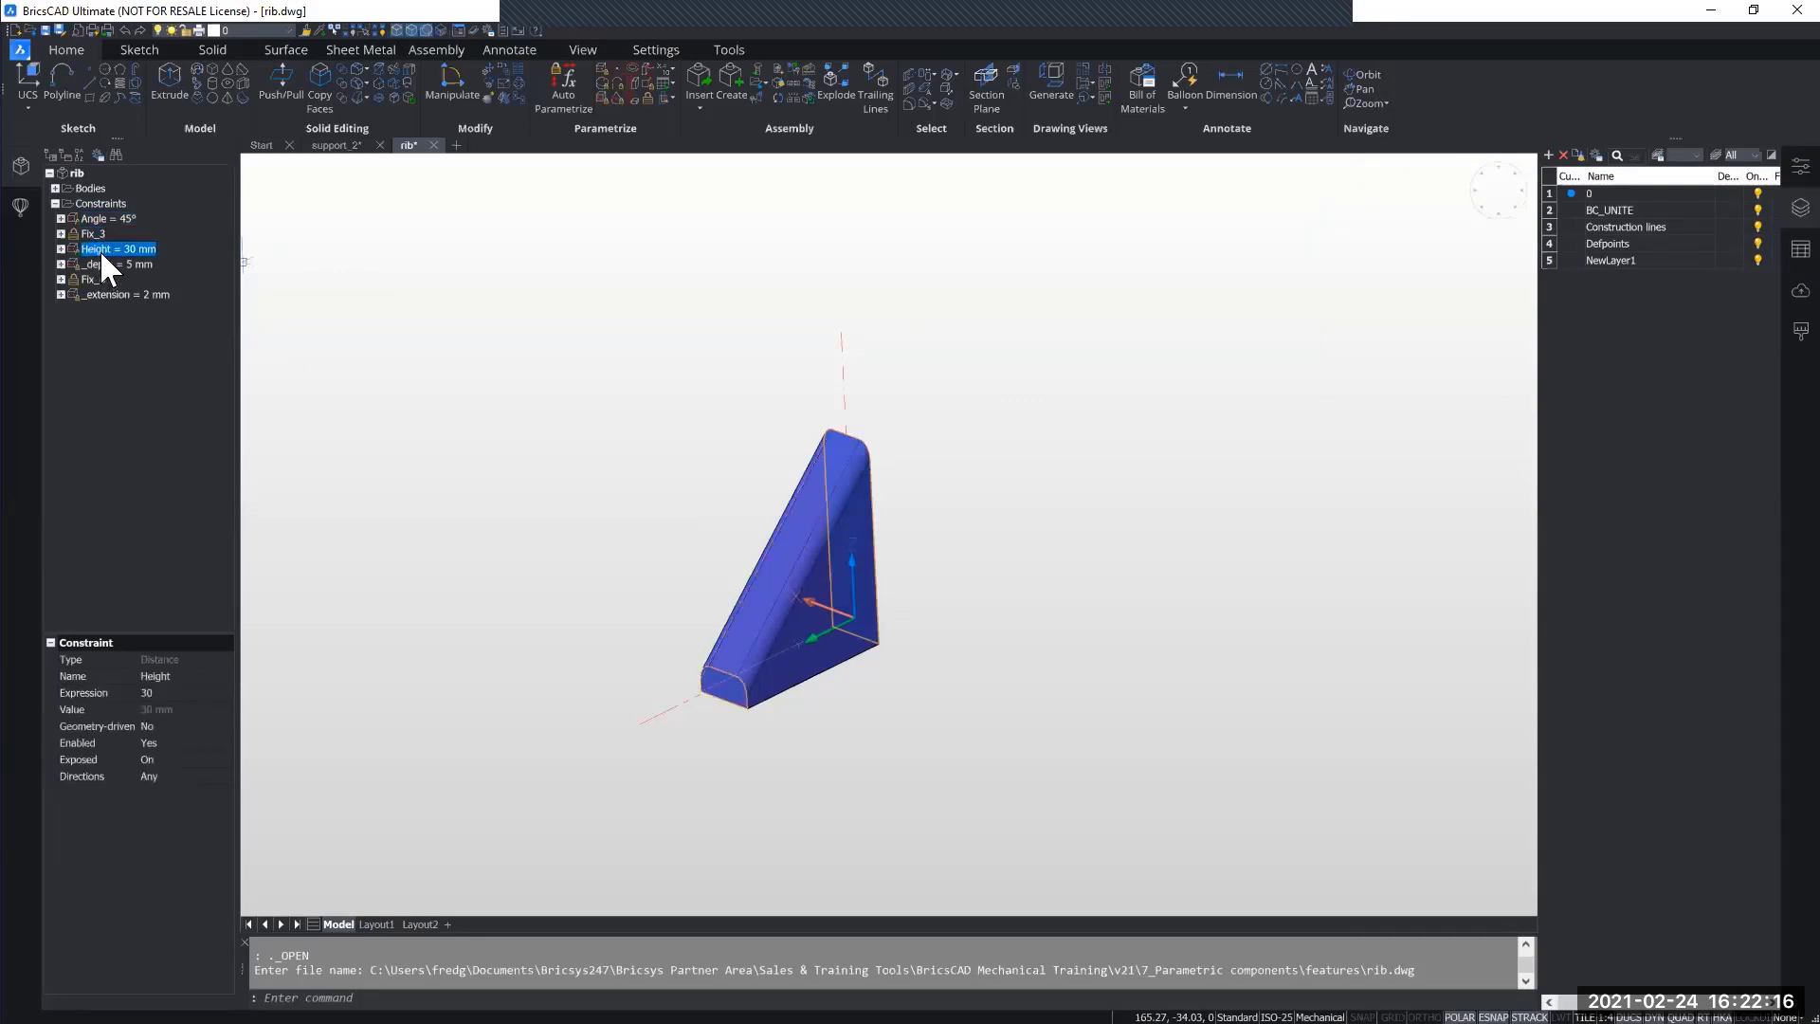
left_click(78, 174)
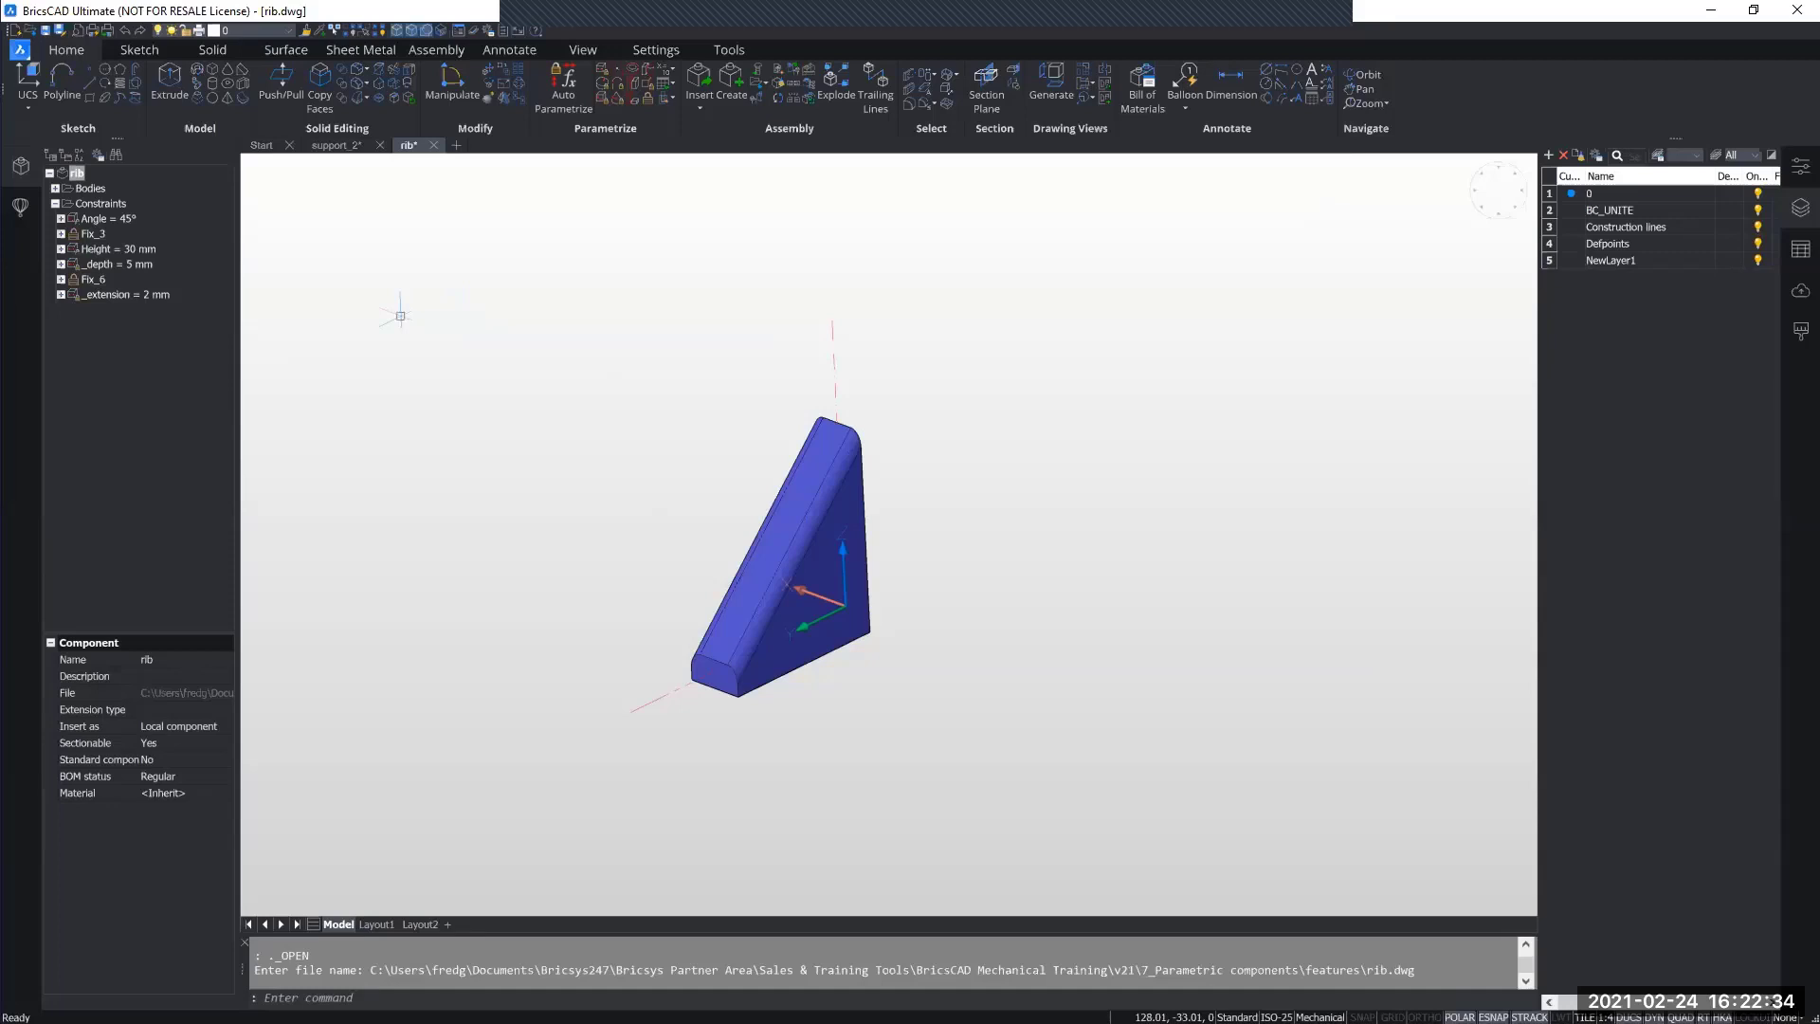
Start a new component library block from the entire rib drawing and name it Rib.
left_click(21, 208)
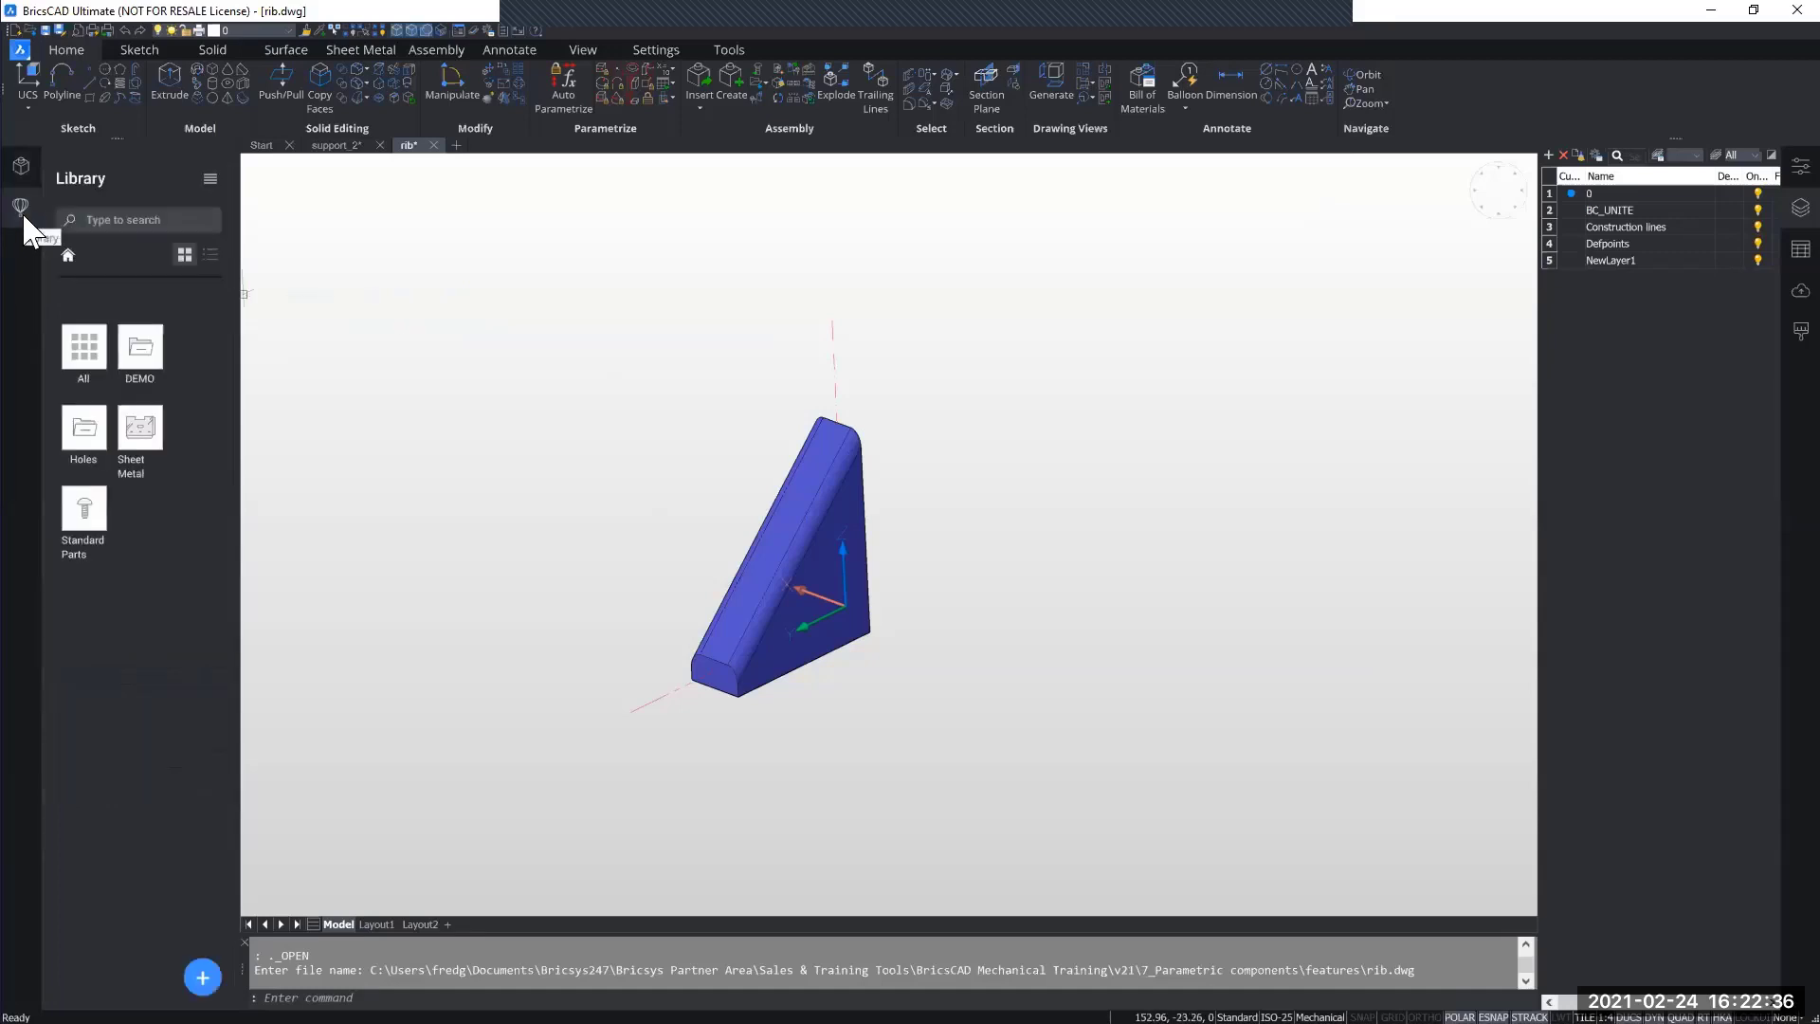
left_click_drag(238, 435, 345, 432)
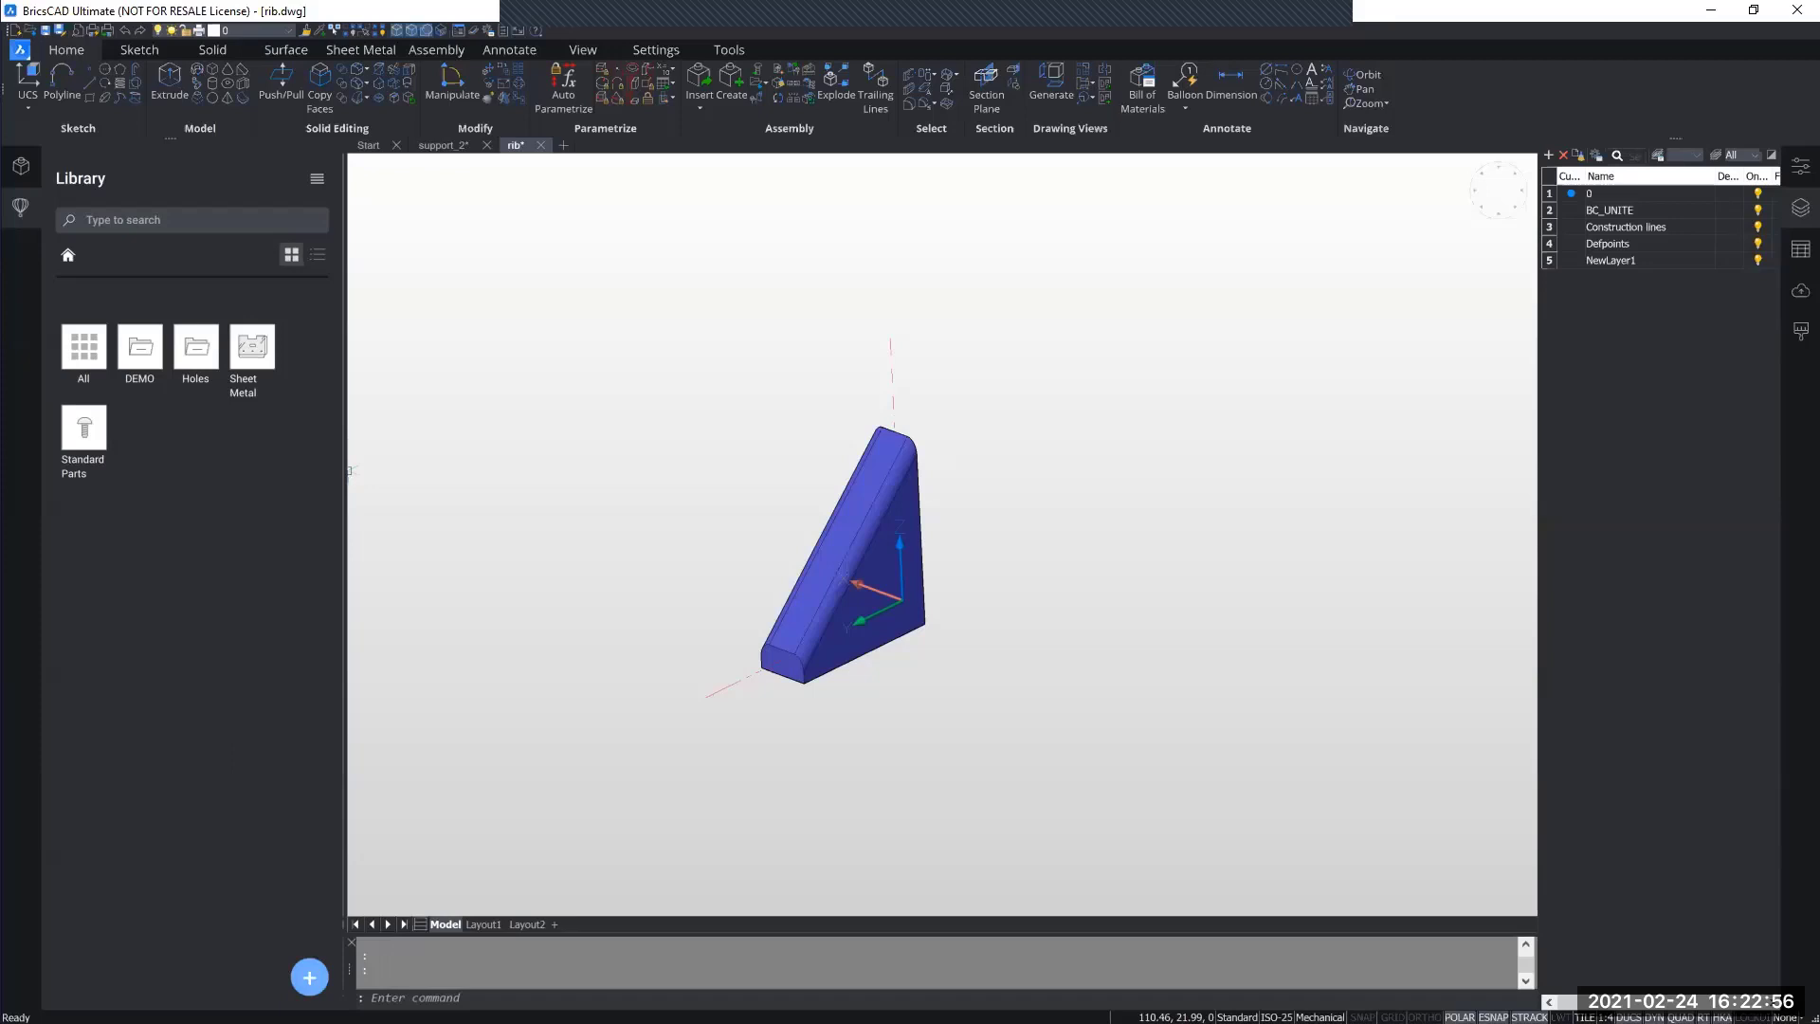
left_click(309, 976)
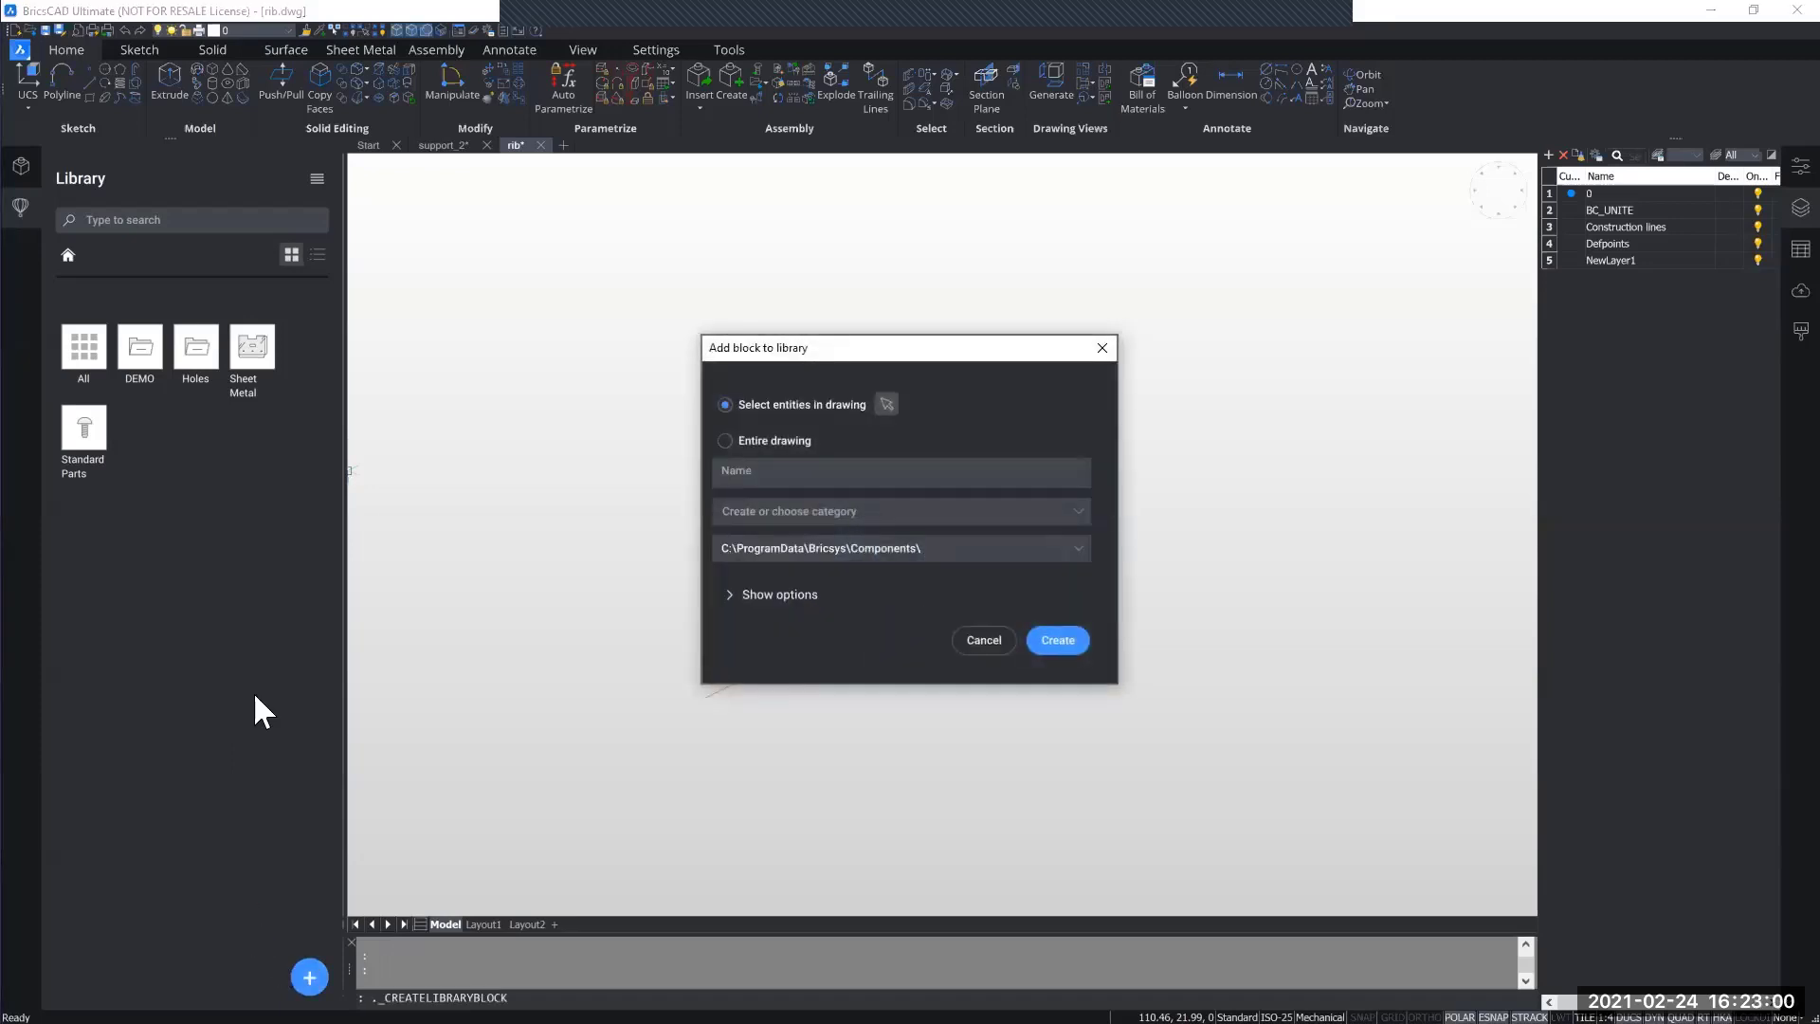
left_click_drag(819, 347, 1102, 351)
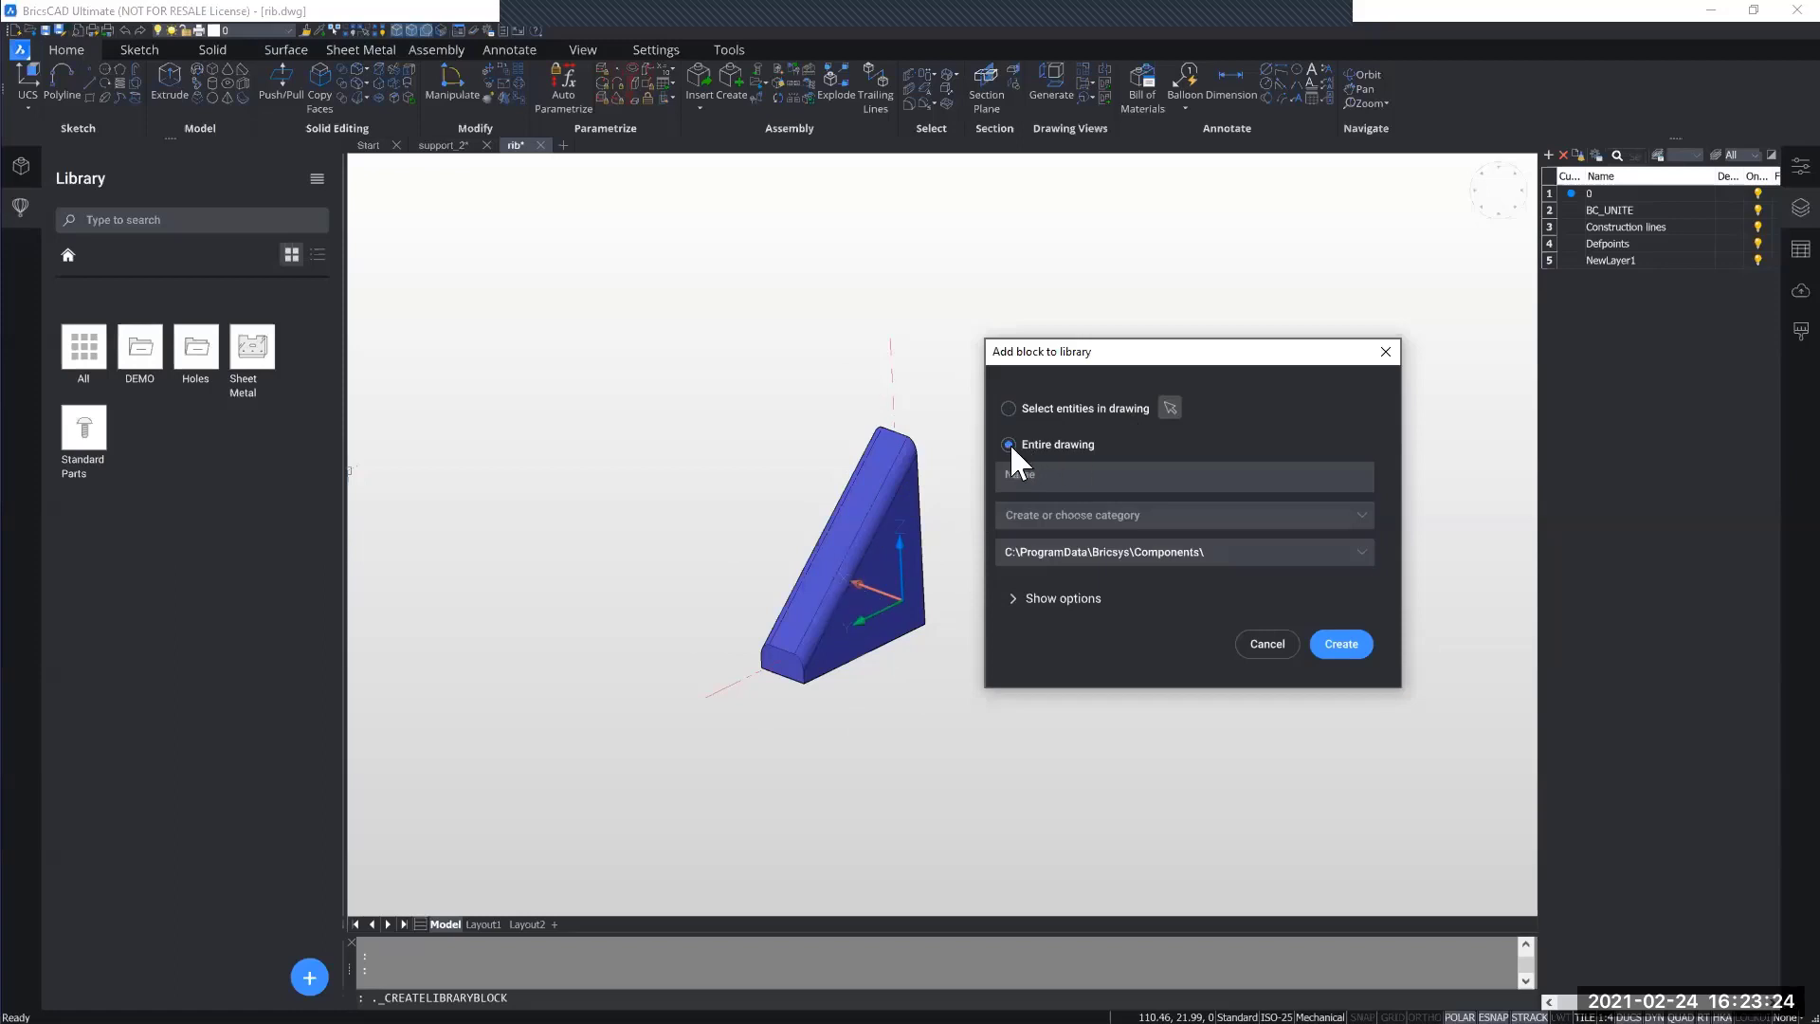
left_click(1058, 477)
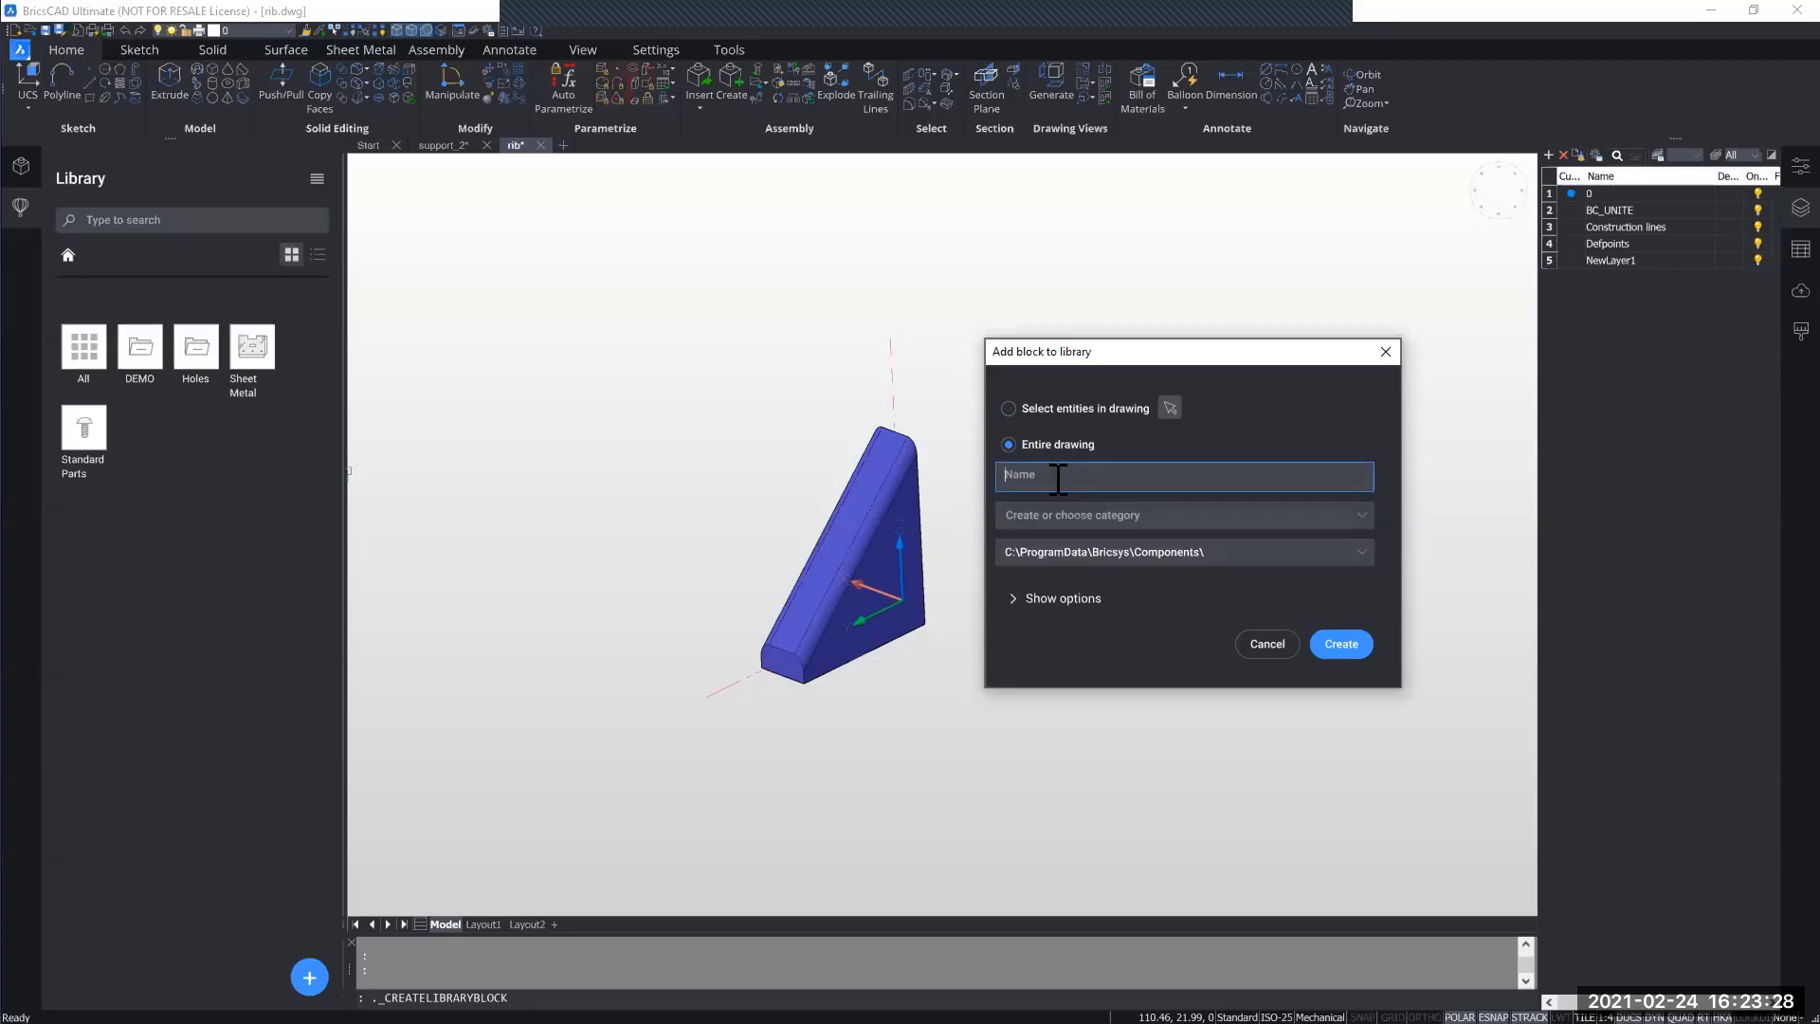
type("Rib")
Assign the block to the DEMO category and keep C:\ProgramData\Bricsys\Components\ as its storage location.
left_click(1359, 515)
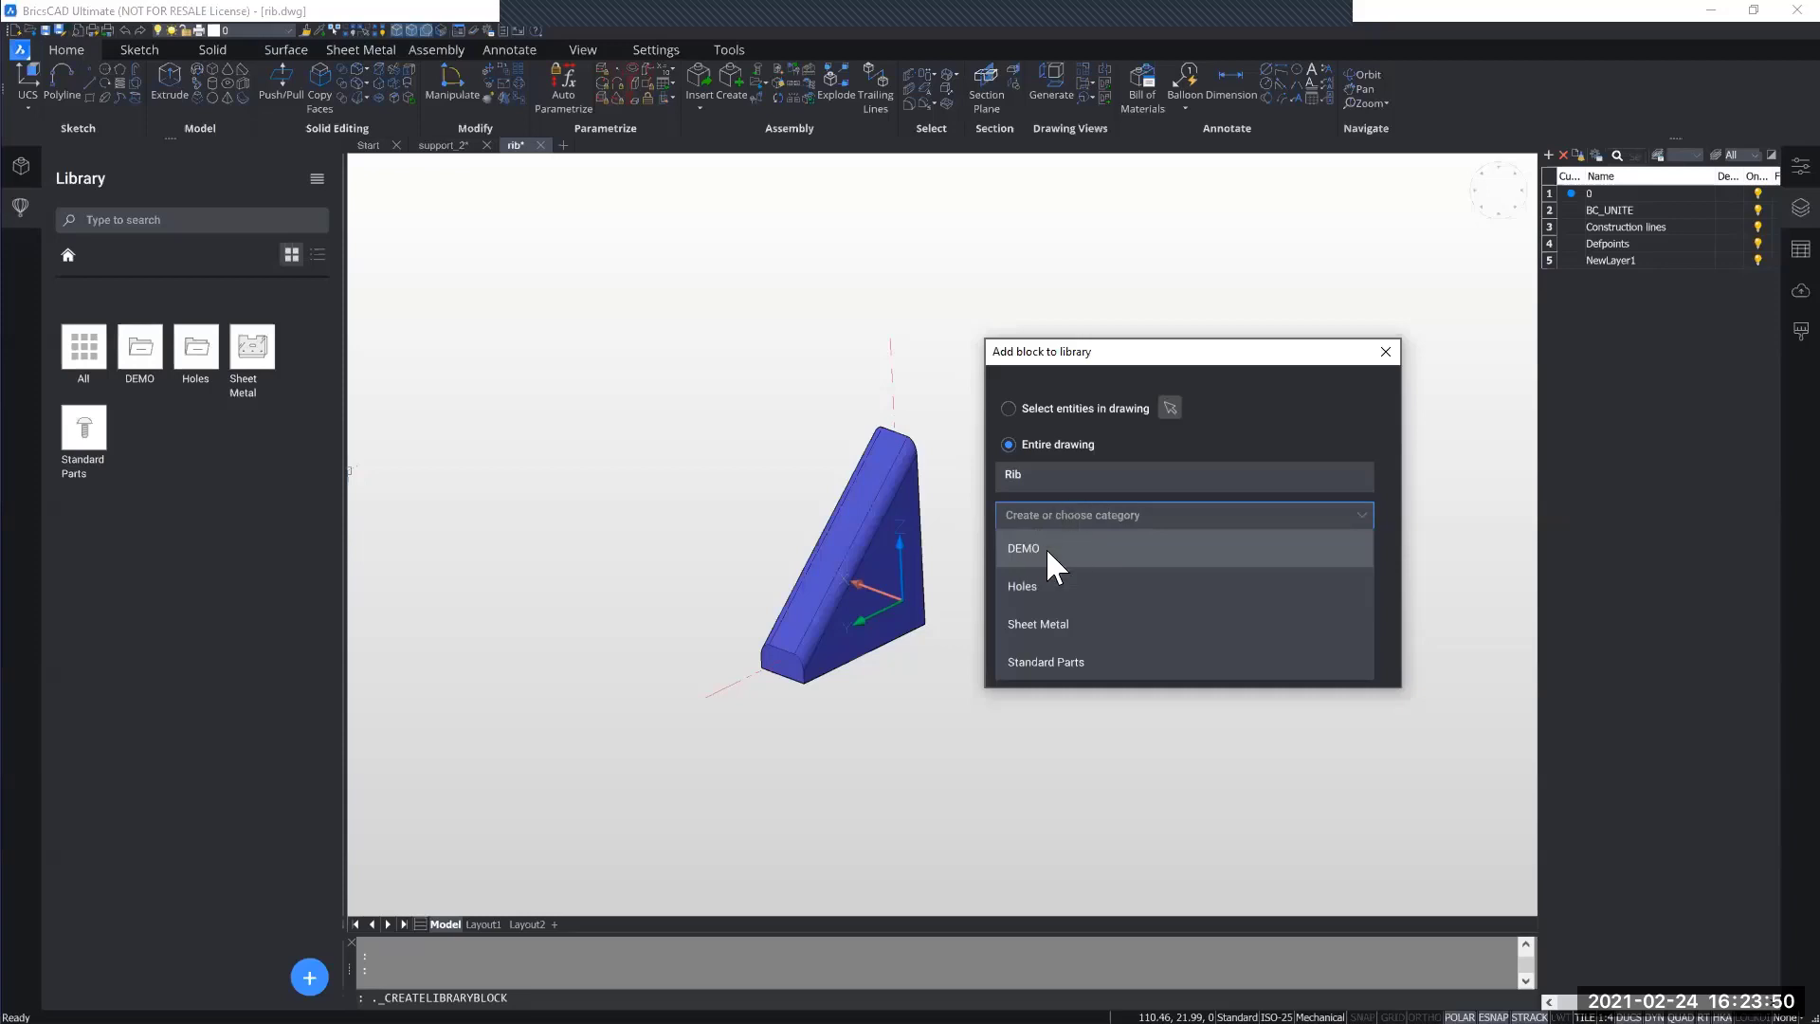
left_click(1357, 515)
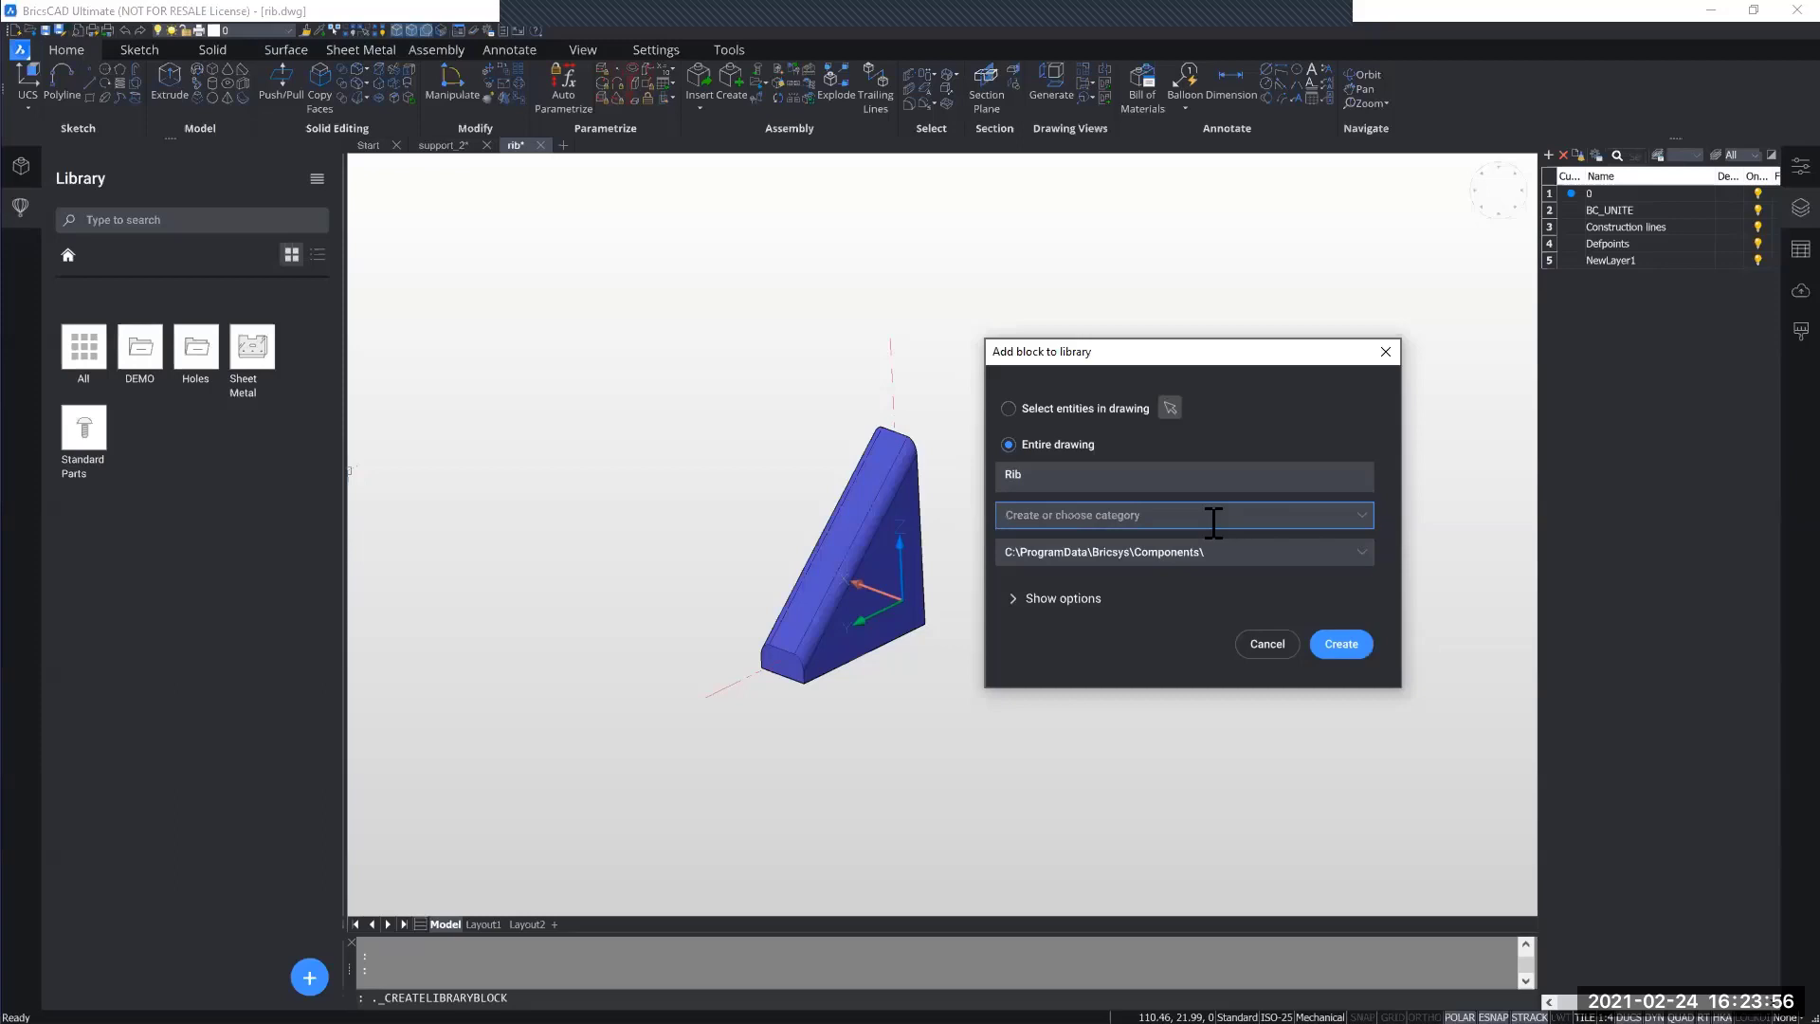
type("DEMO")
left_click(1367, 552)
left_click(1362, 551)
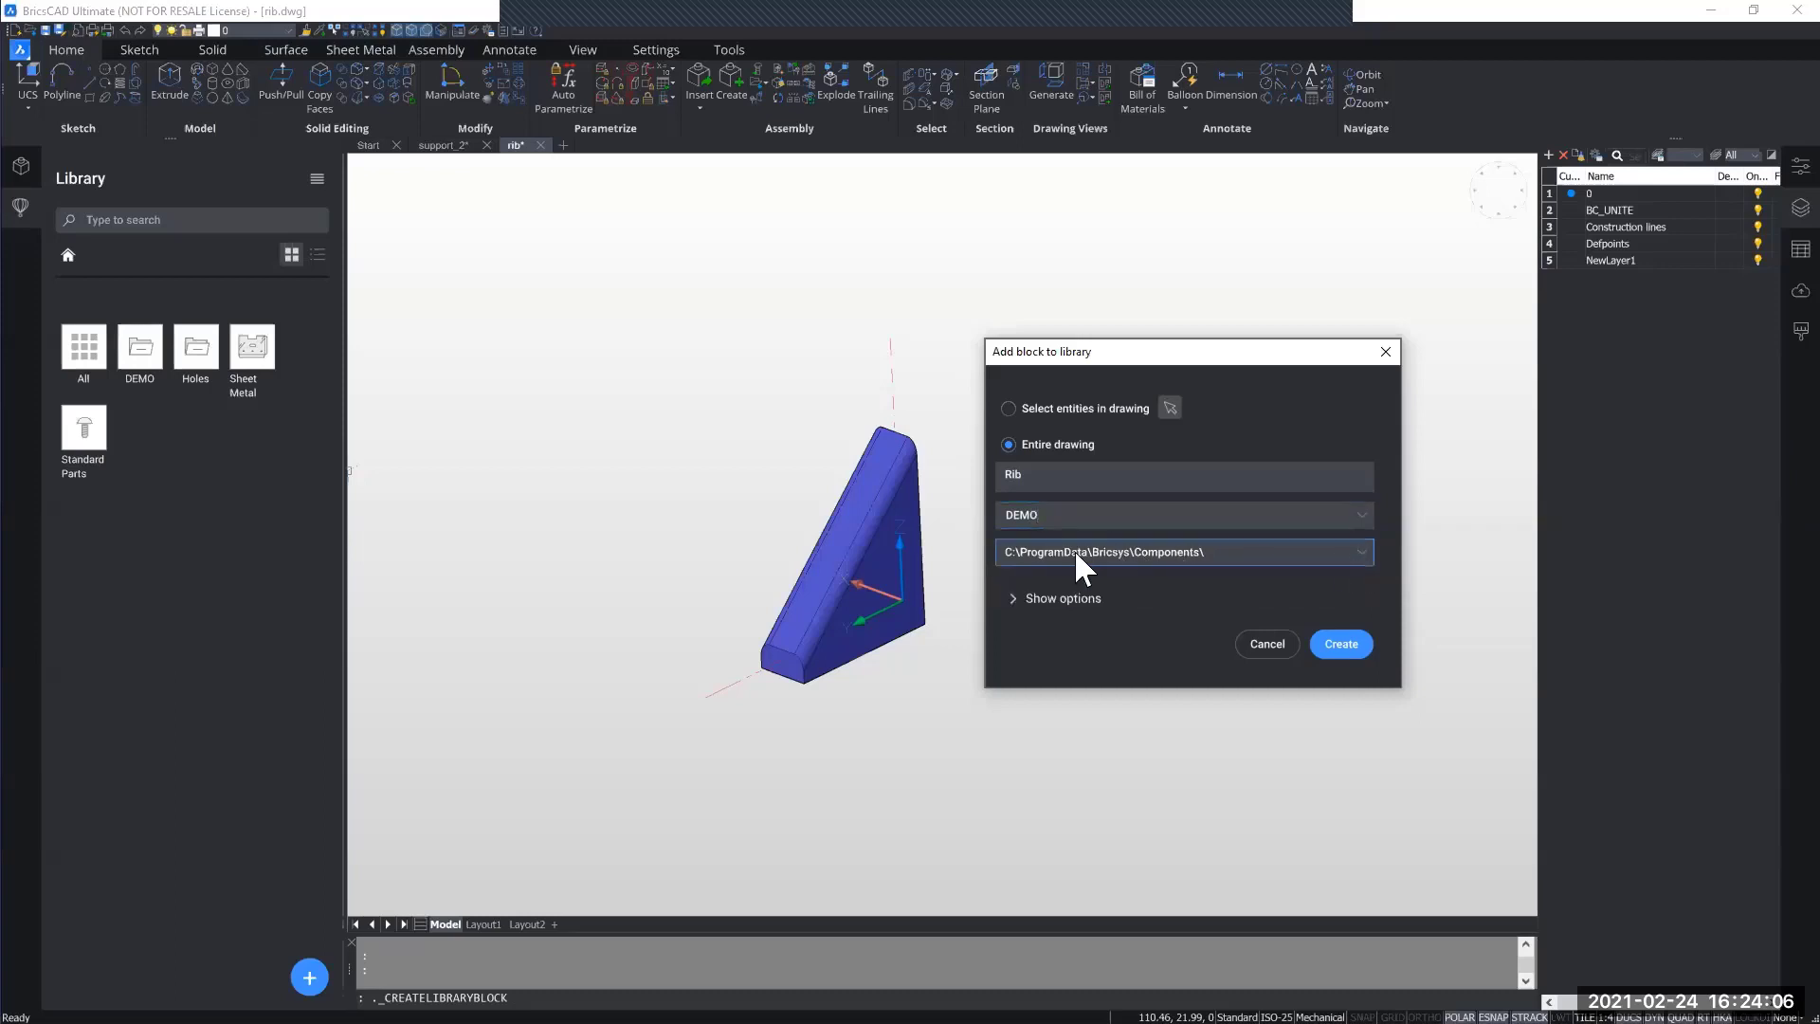
Check the block's insertion units and create it in the library, replacing the existing Rib file.
left_click(1039, 598)
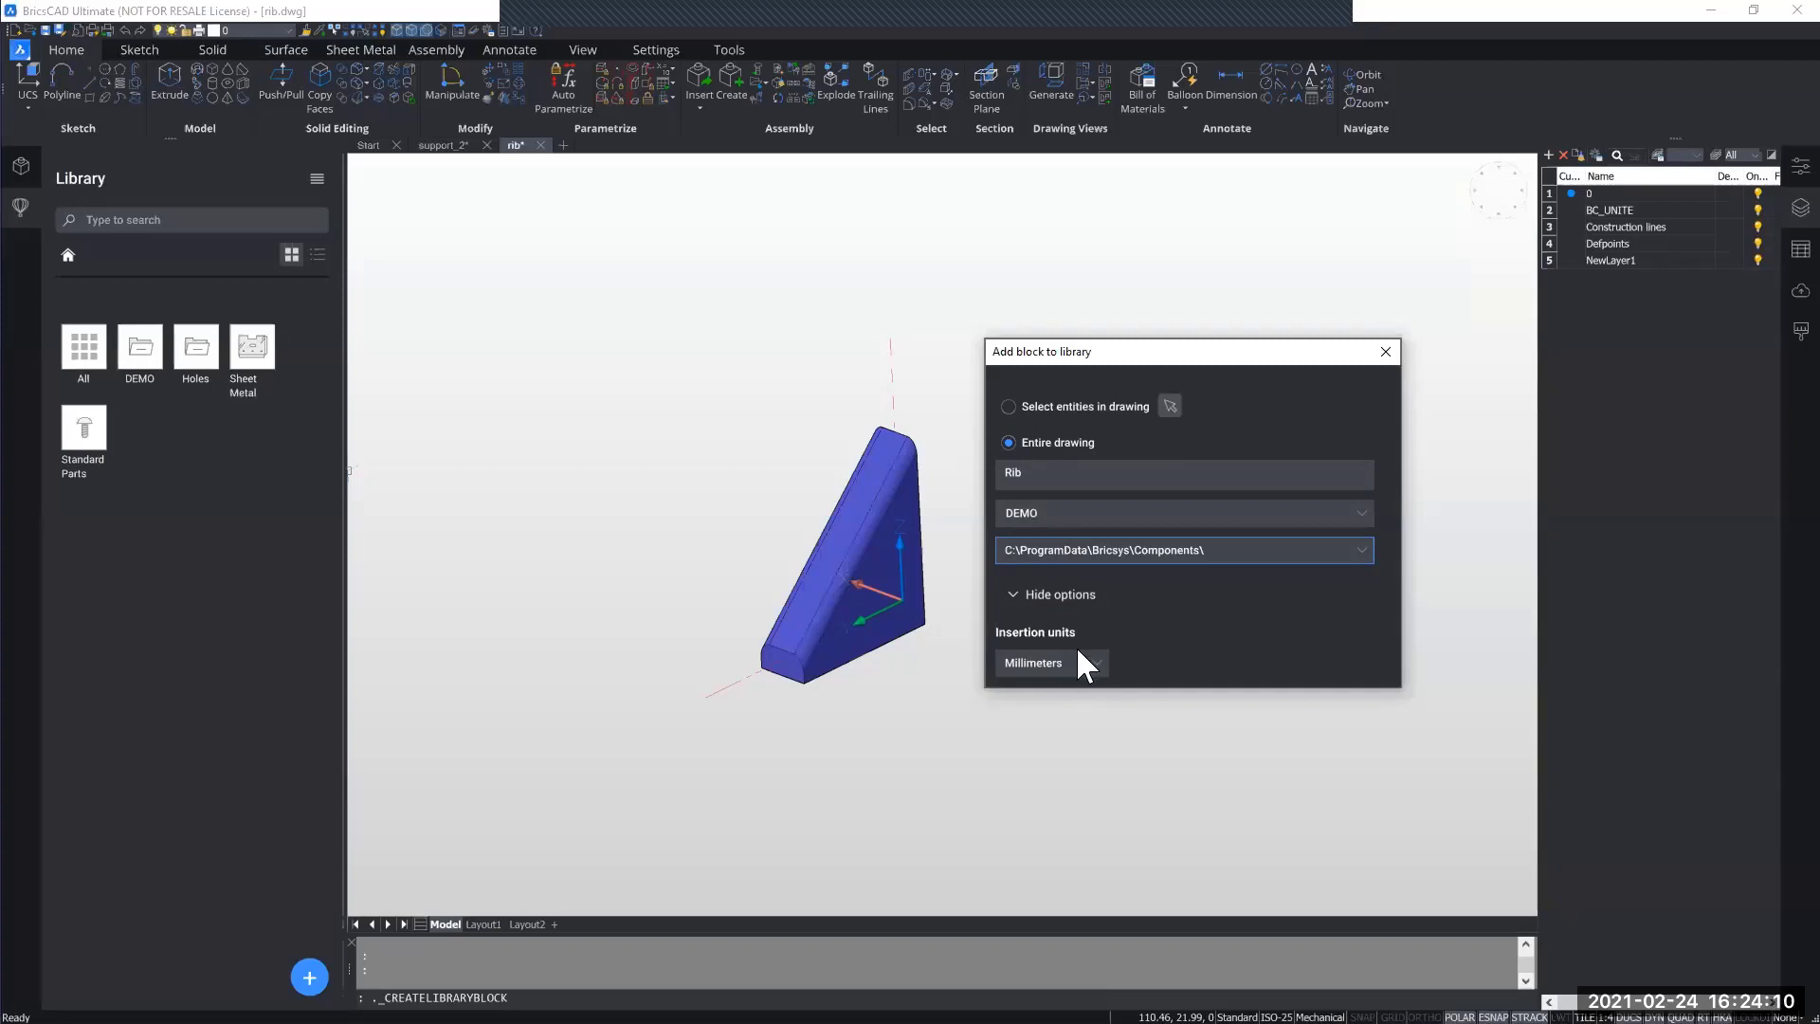
left_click(1037, 593)
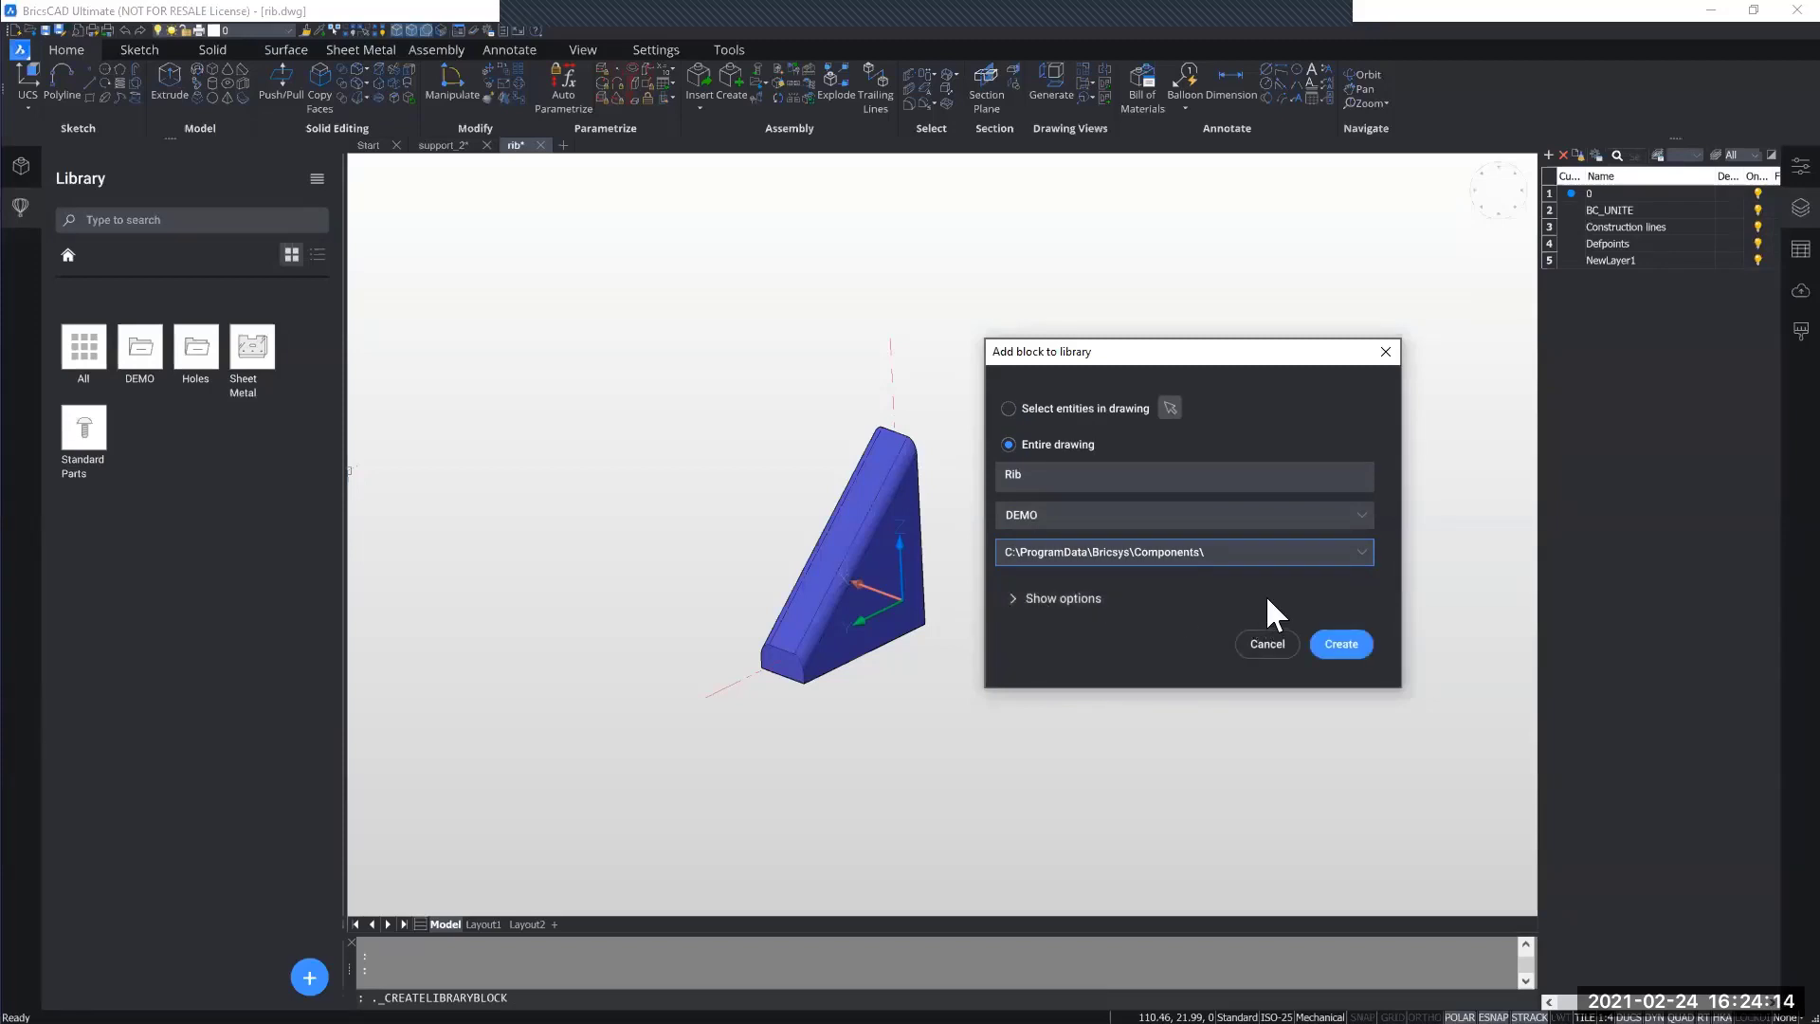
left_click(1339, 642)
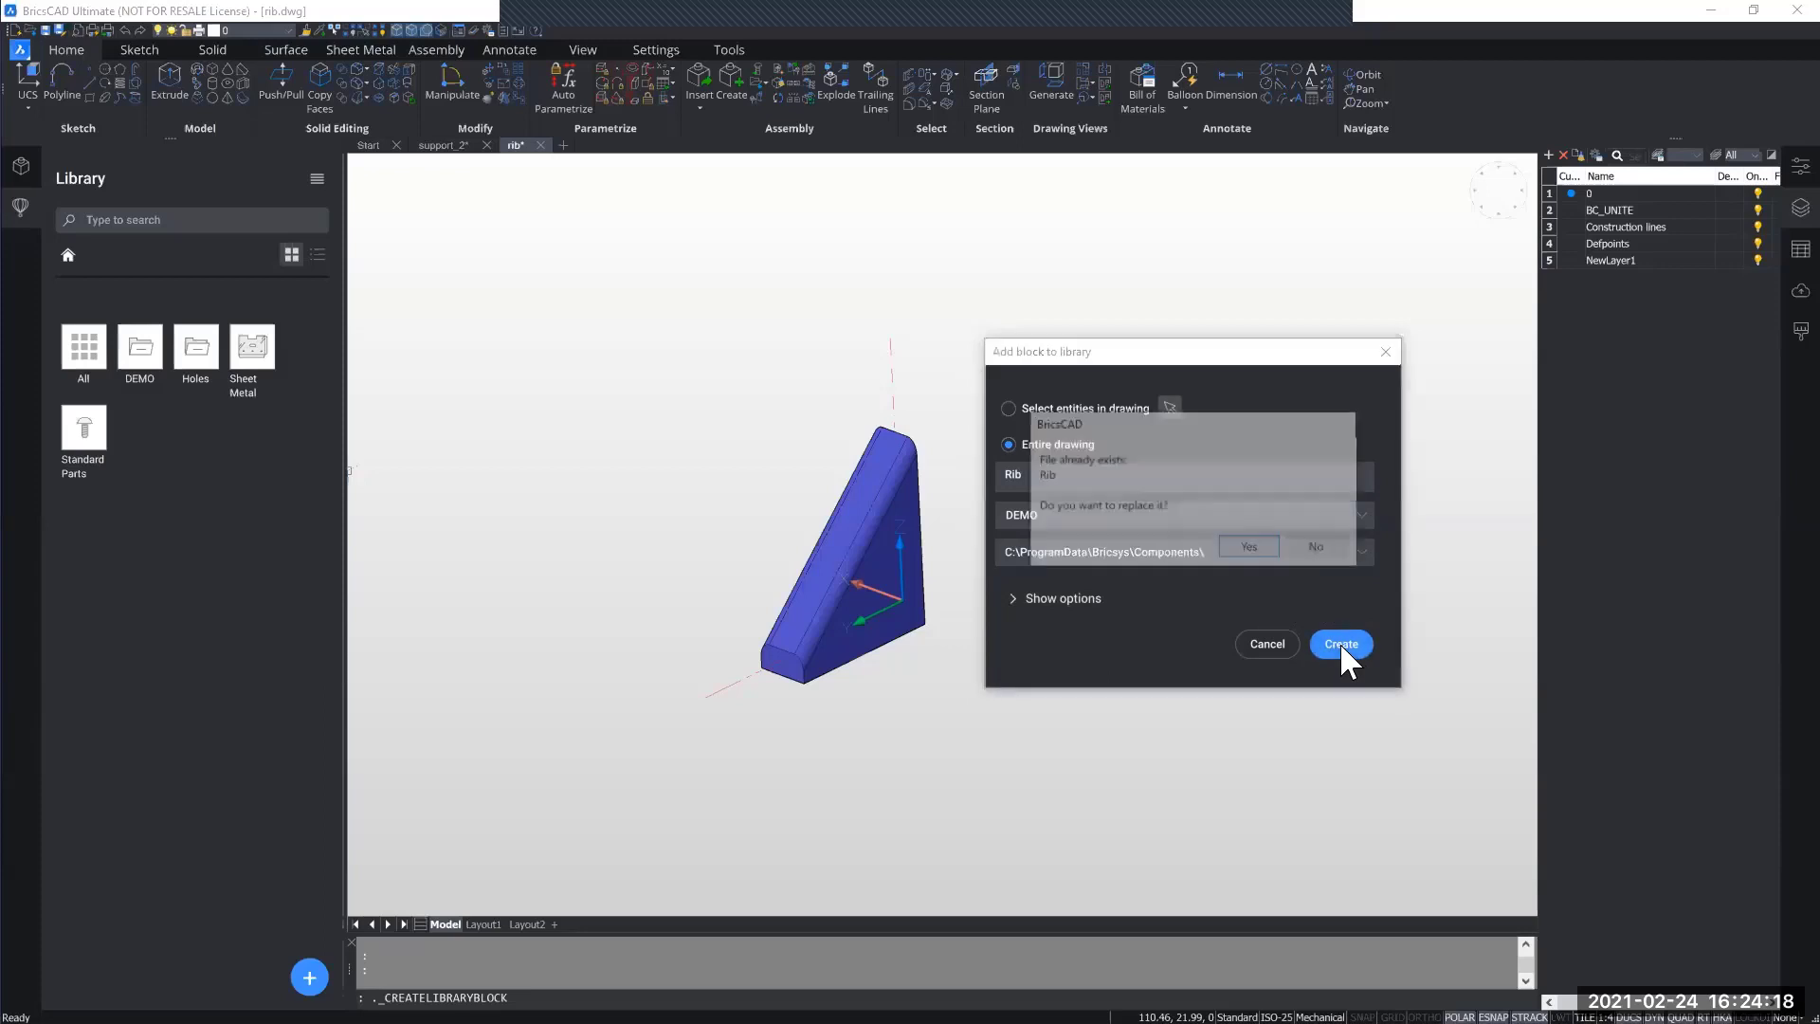
left_click(1244, 545)
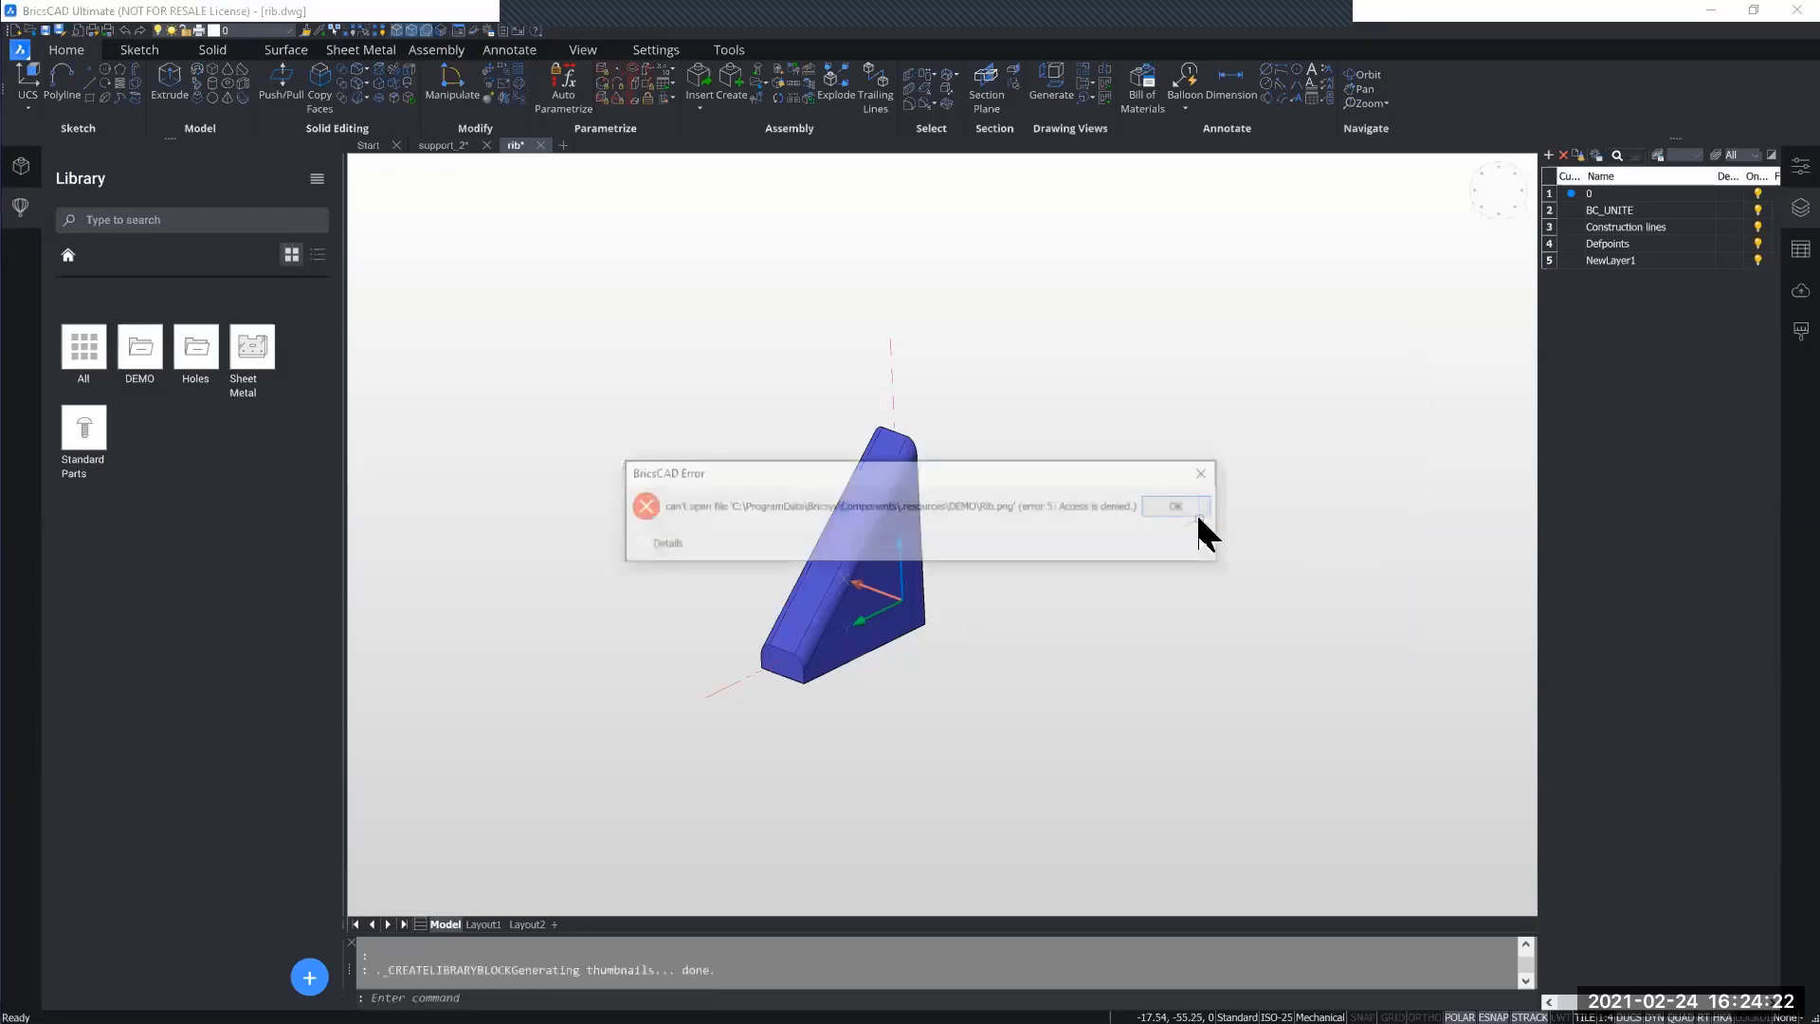
left_click(1196, 512)
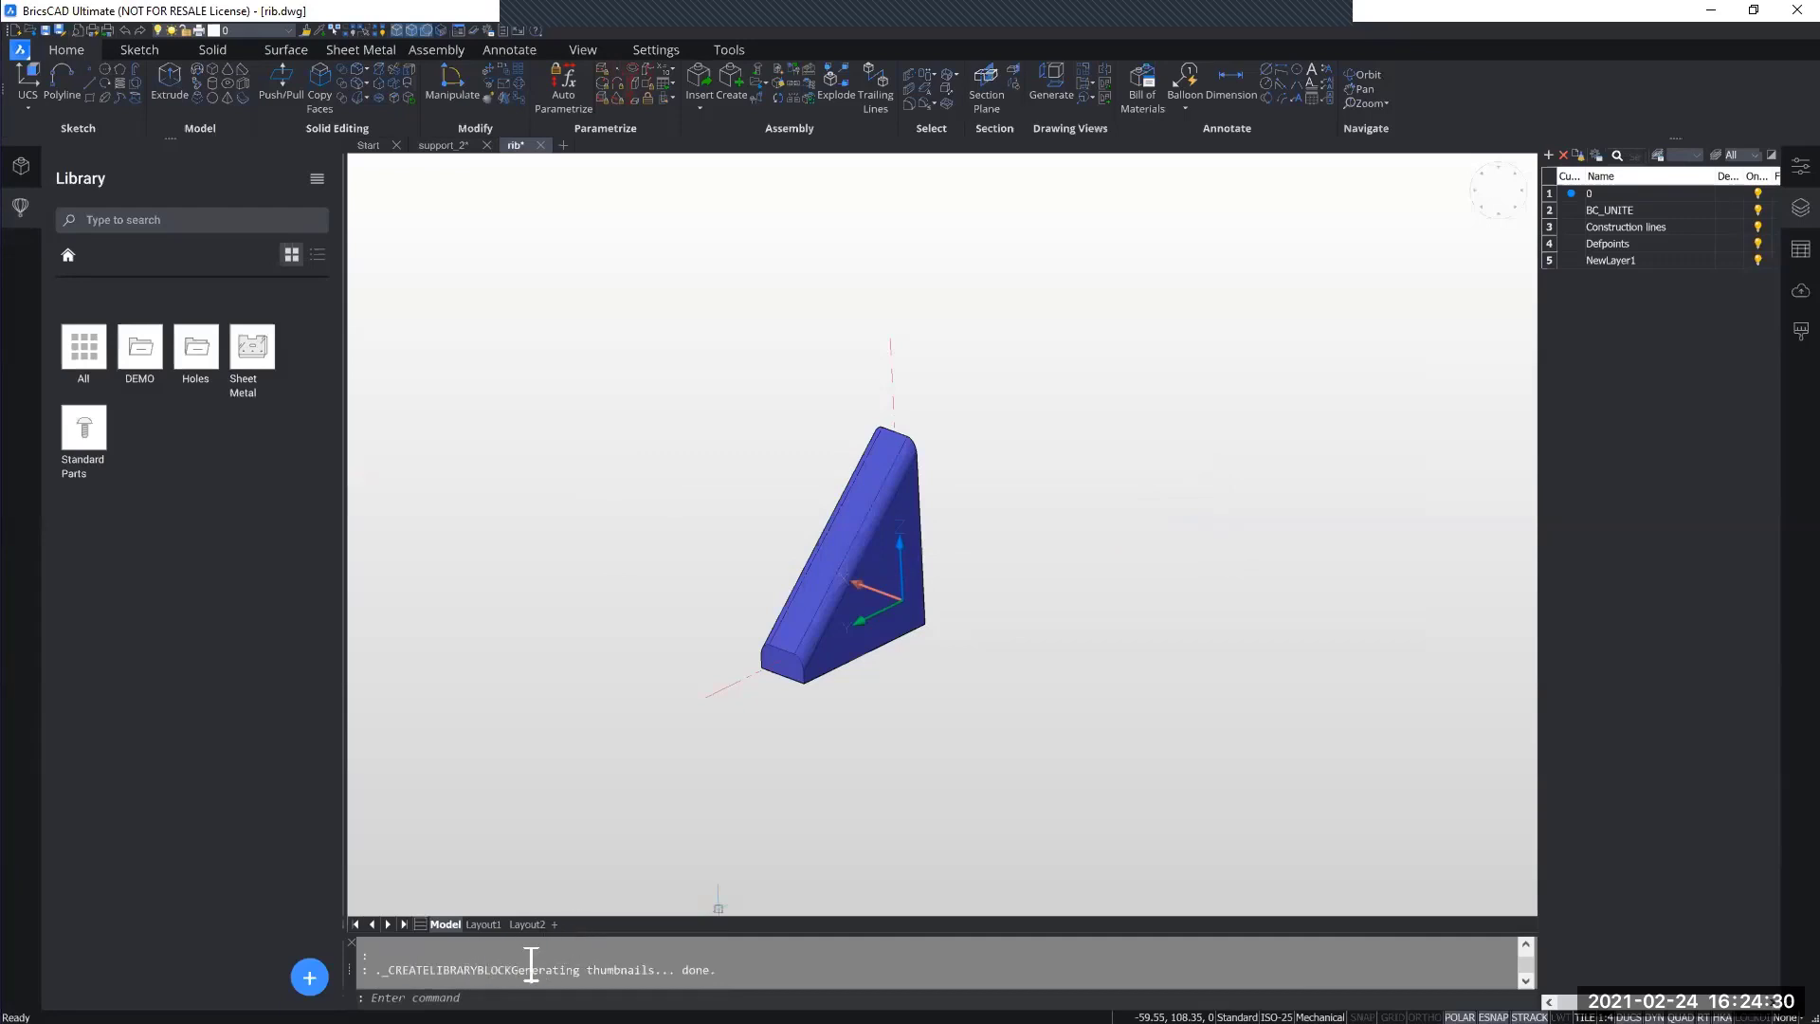
Browse the library's DEMO category for the RIB component.
left_click(150, 355)
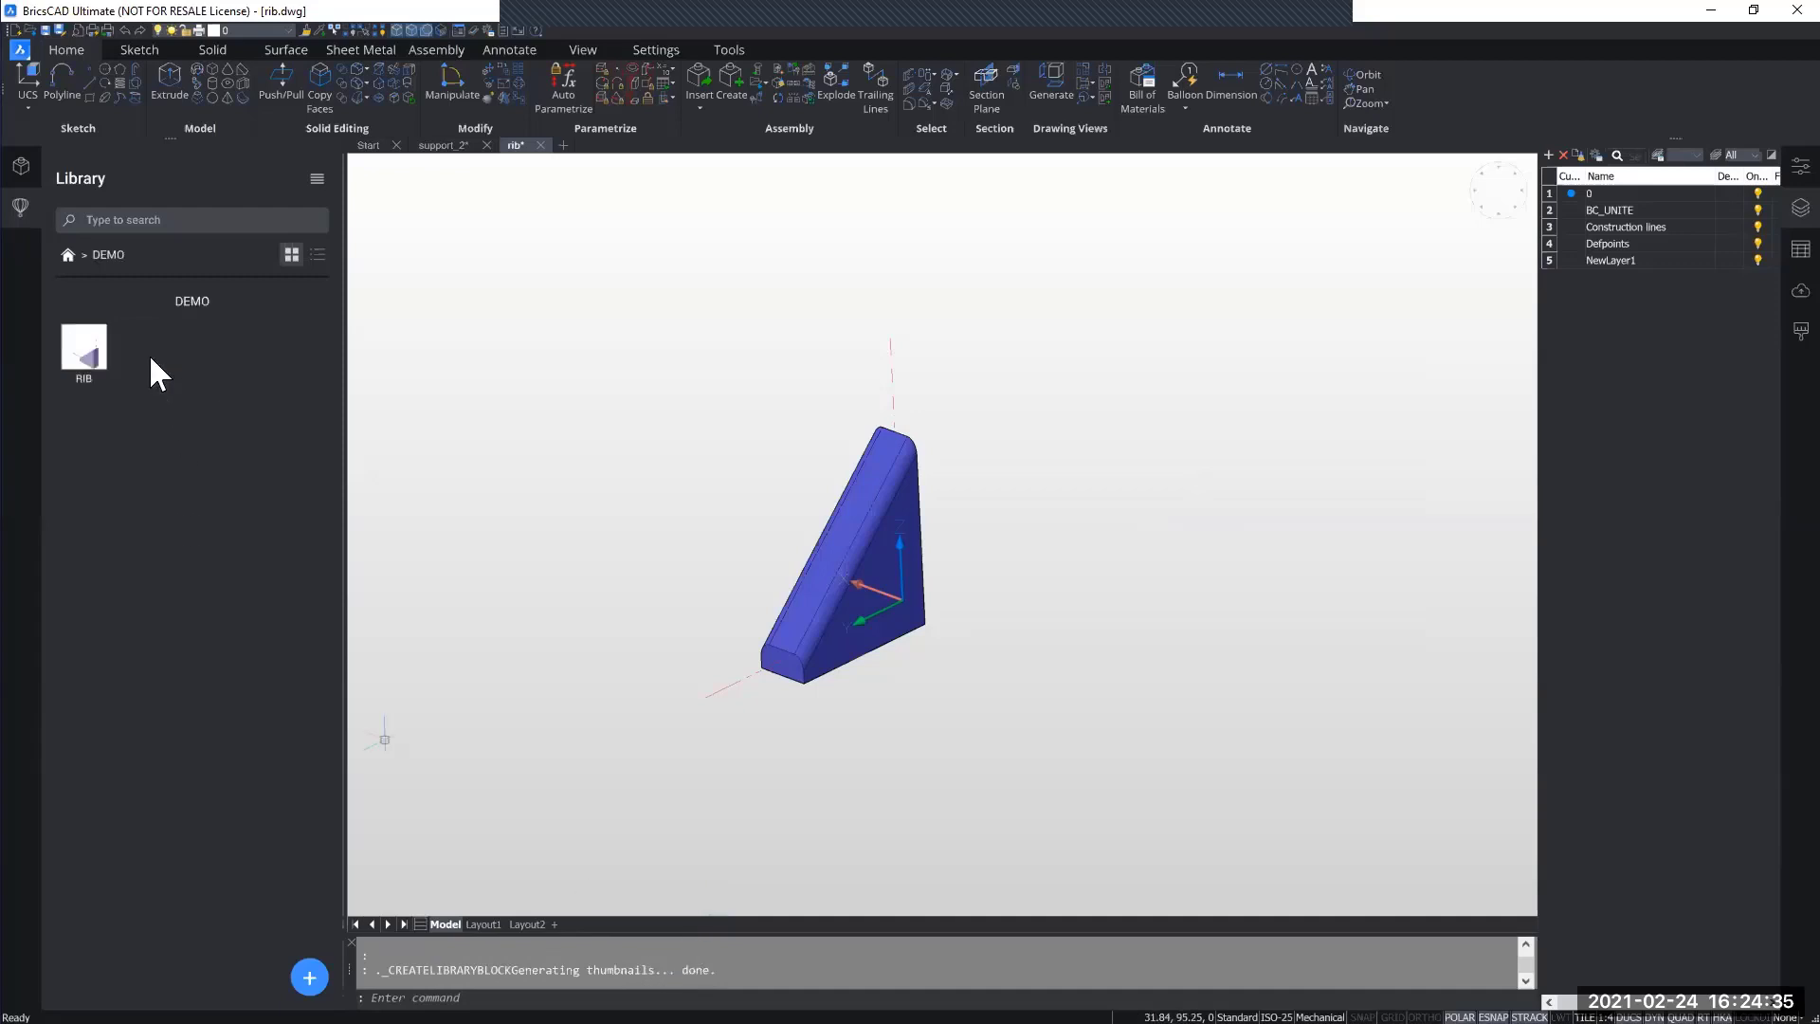
left_click(63, 254)
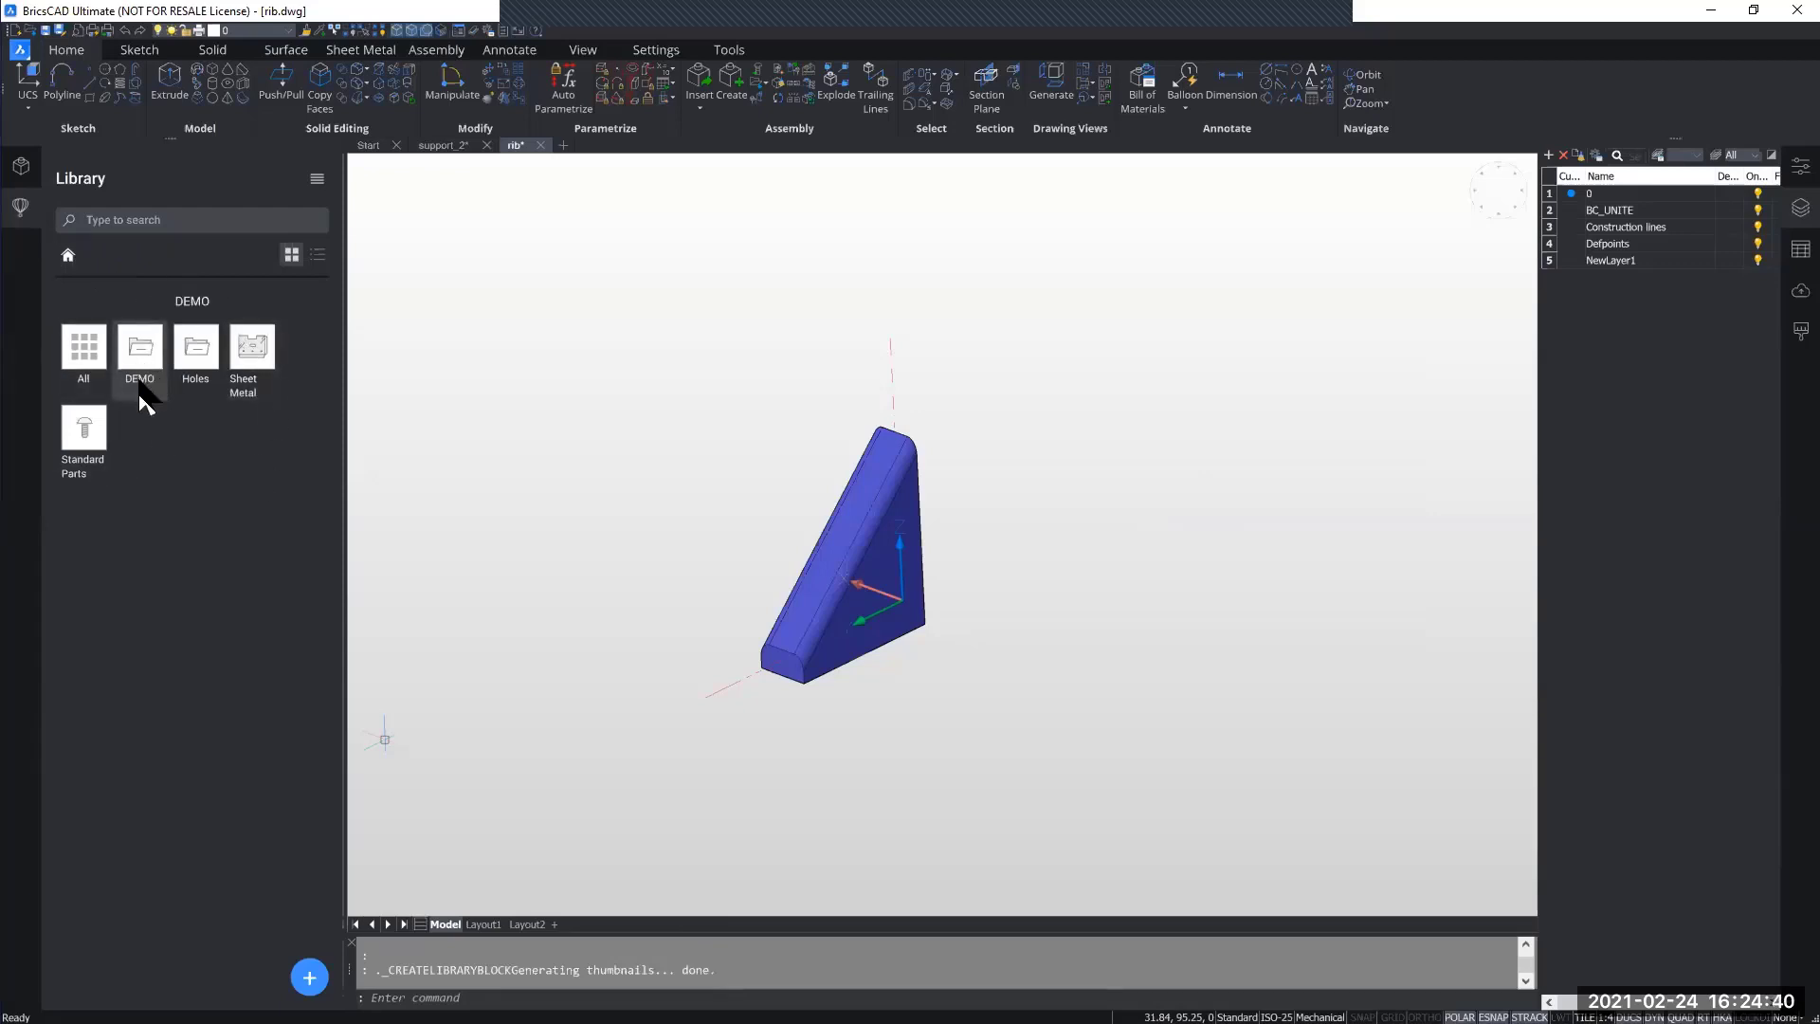
left_click(141, 352)
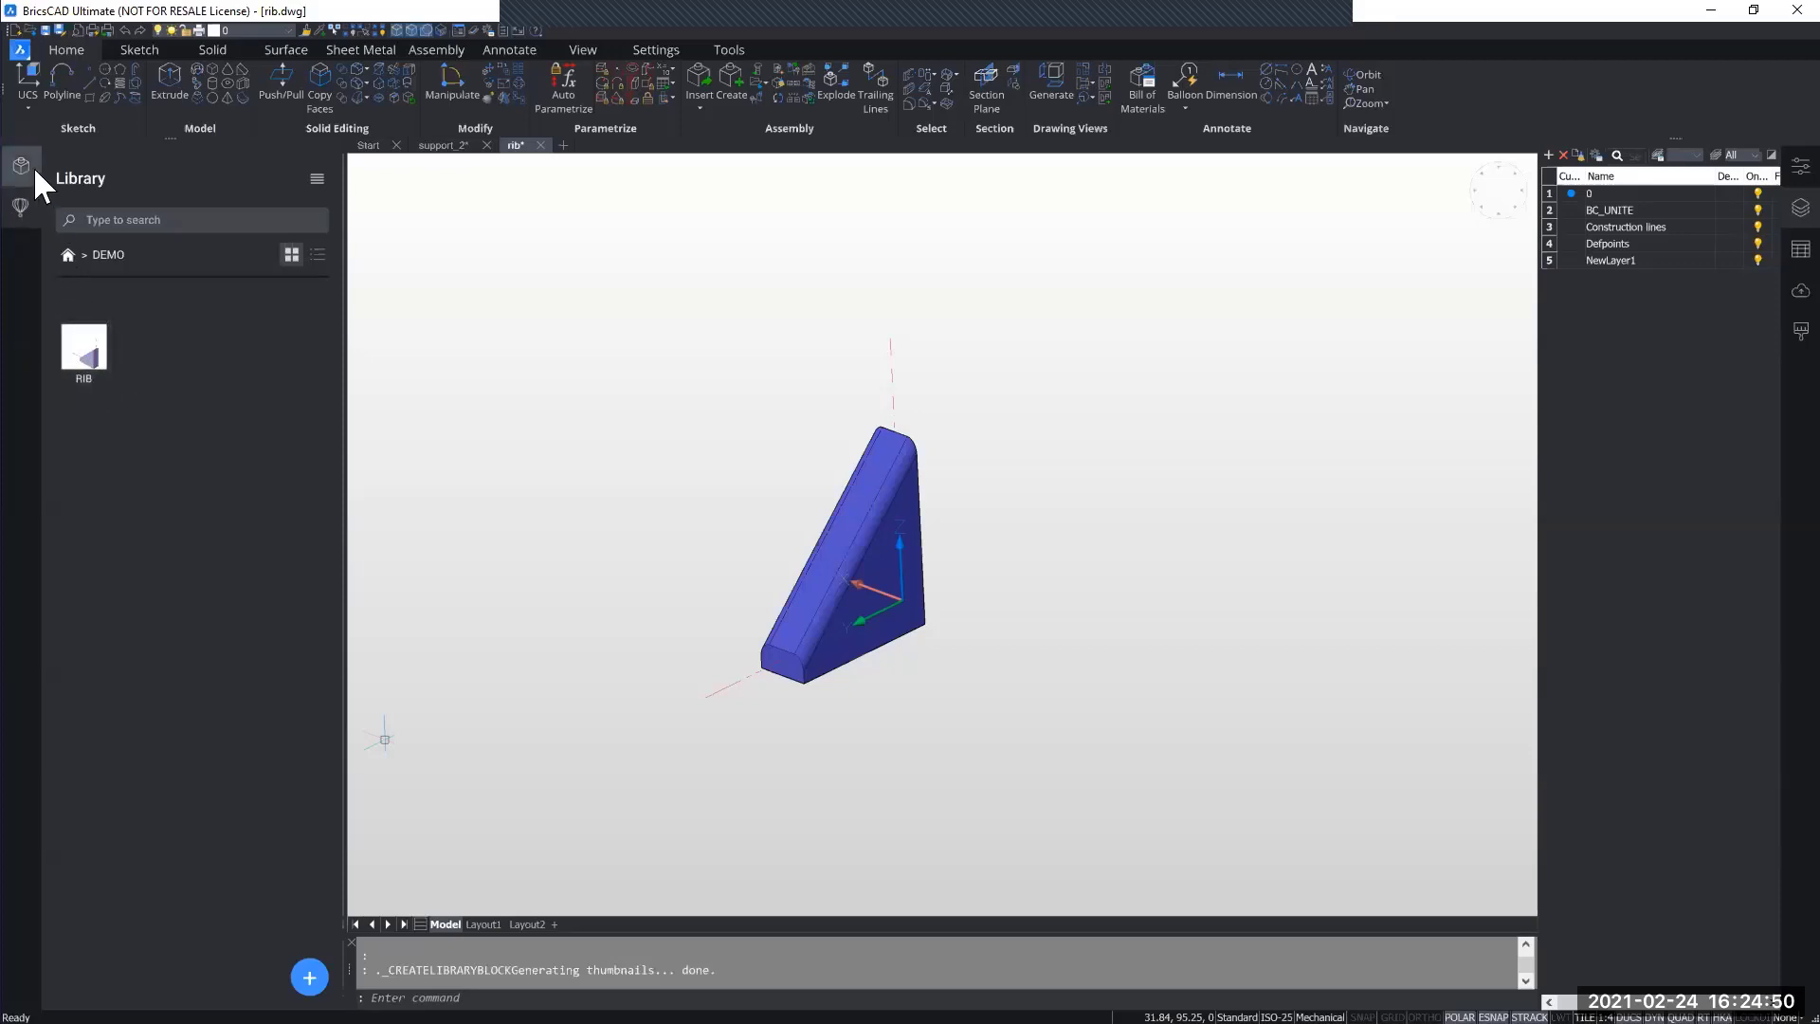
Insert the RIB component into the support_2 drawing, snapped to the quadrant of the cylindrical boss's base circle facing the two-hole flange.
left_click(459, 146)
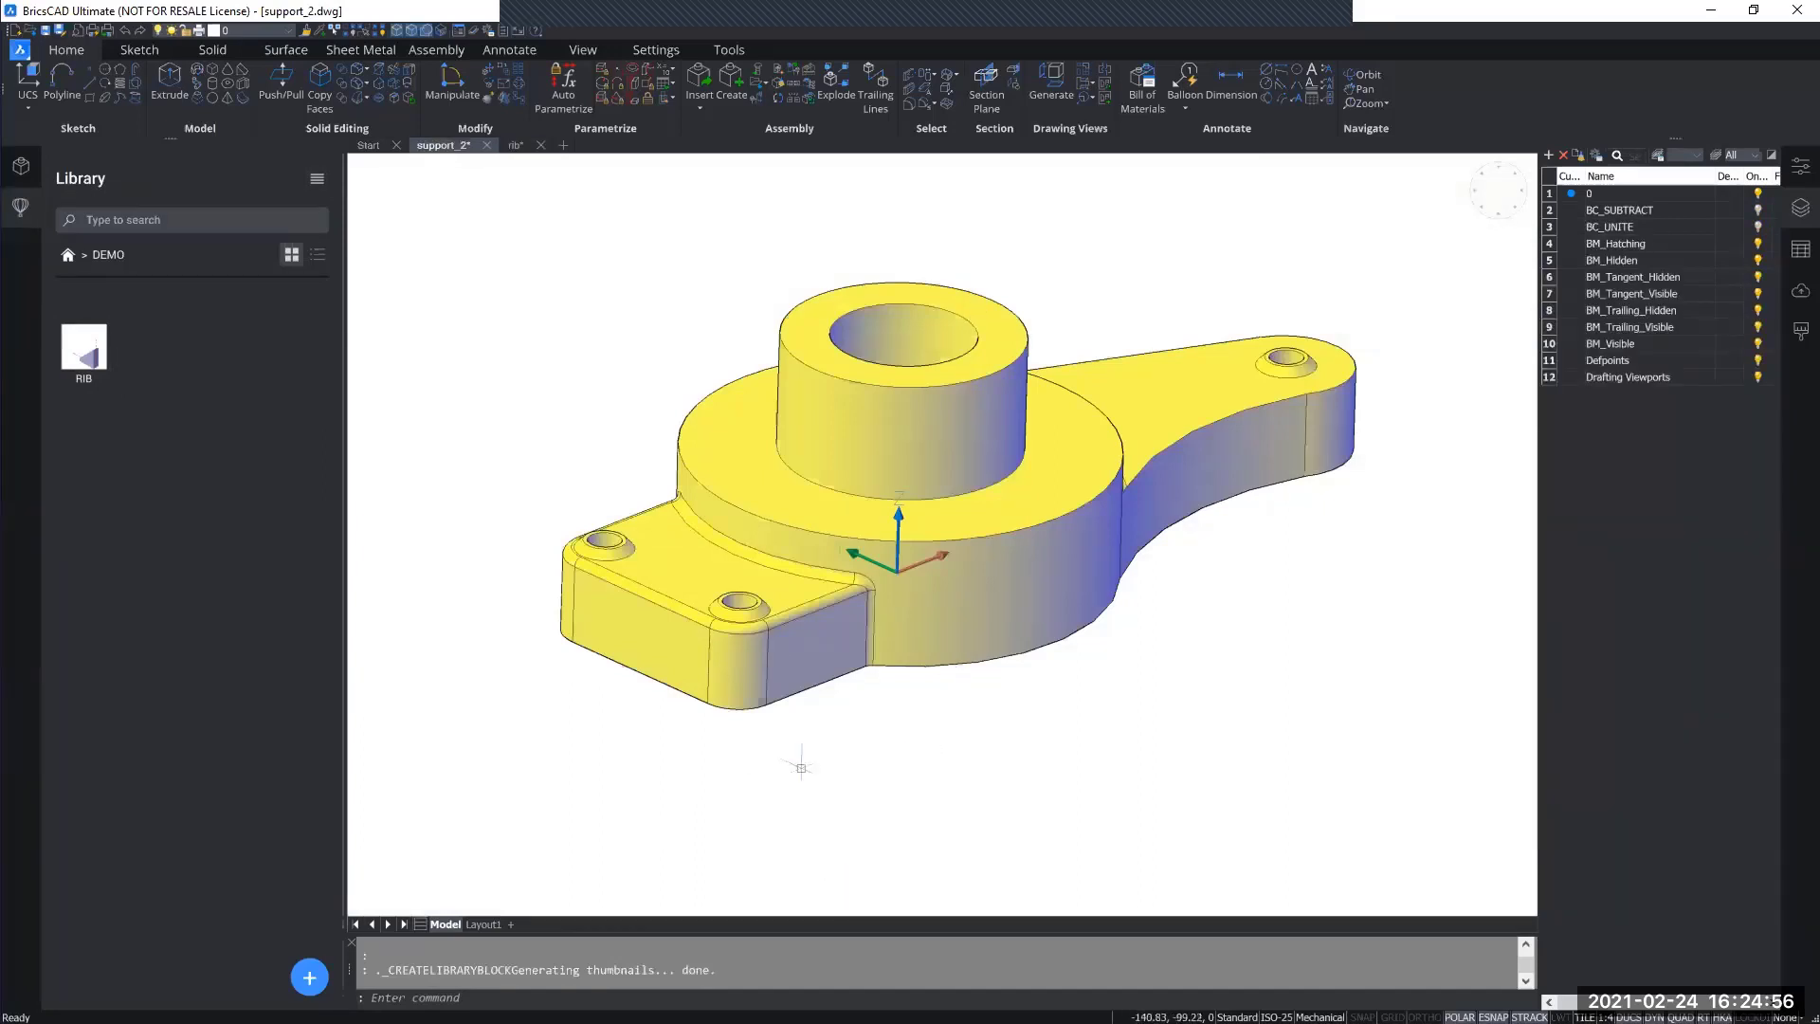
middle_click_drag(801, 764, 934, 748, "shift")
left_click(84, 356)
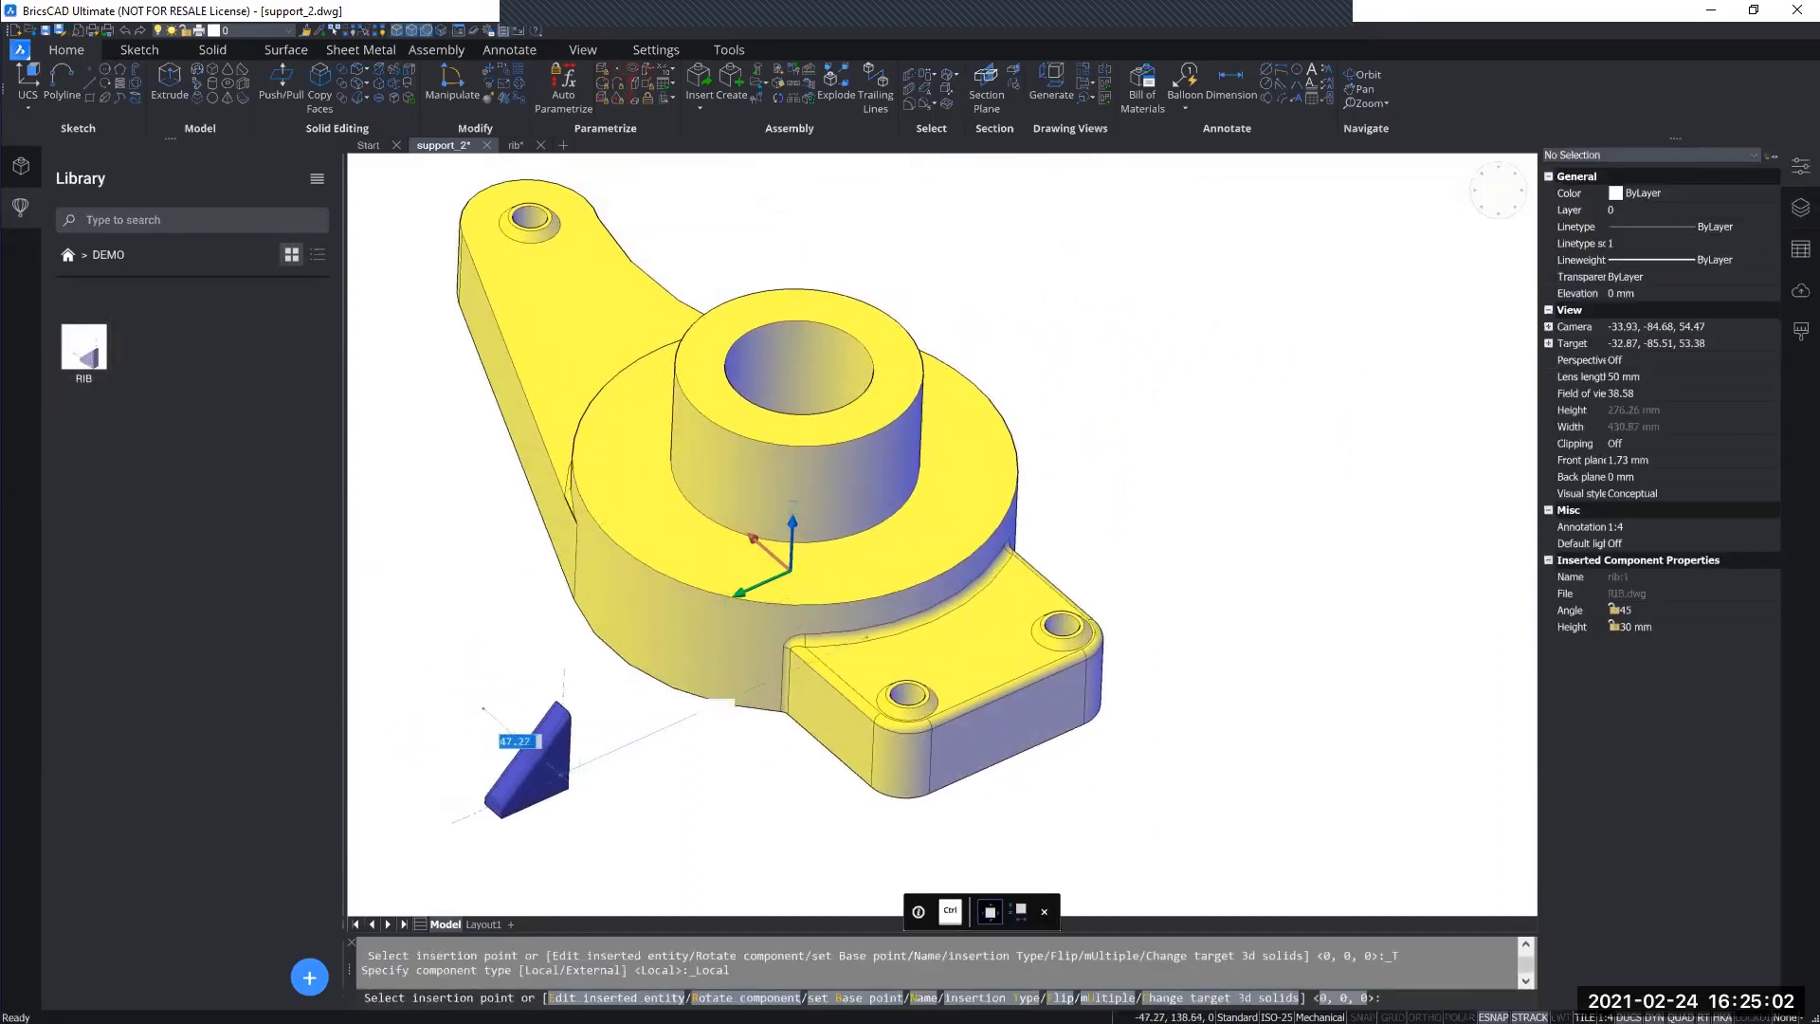
middle_click_drag(528, 716, 607, 745, "shift")
scroll(868, 578, "up", 1)
scroll(868, 579, "up", 3)
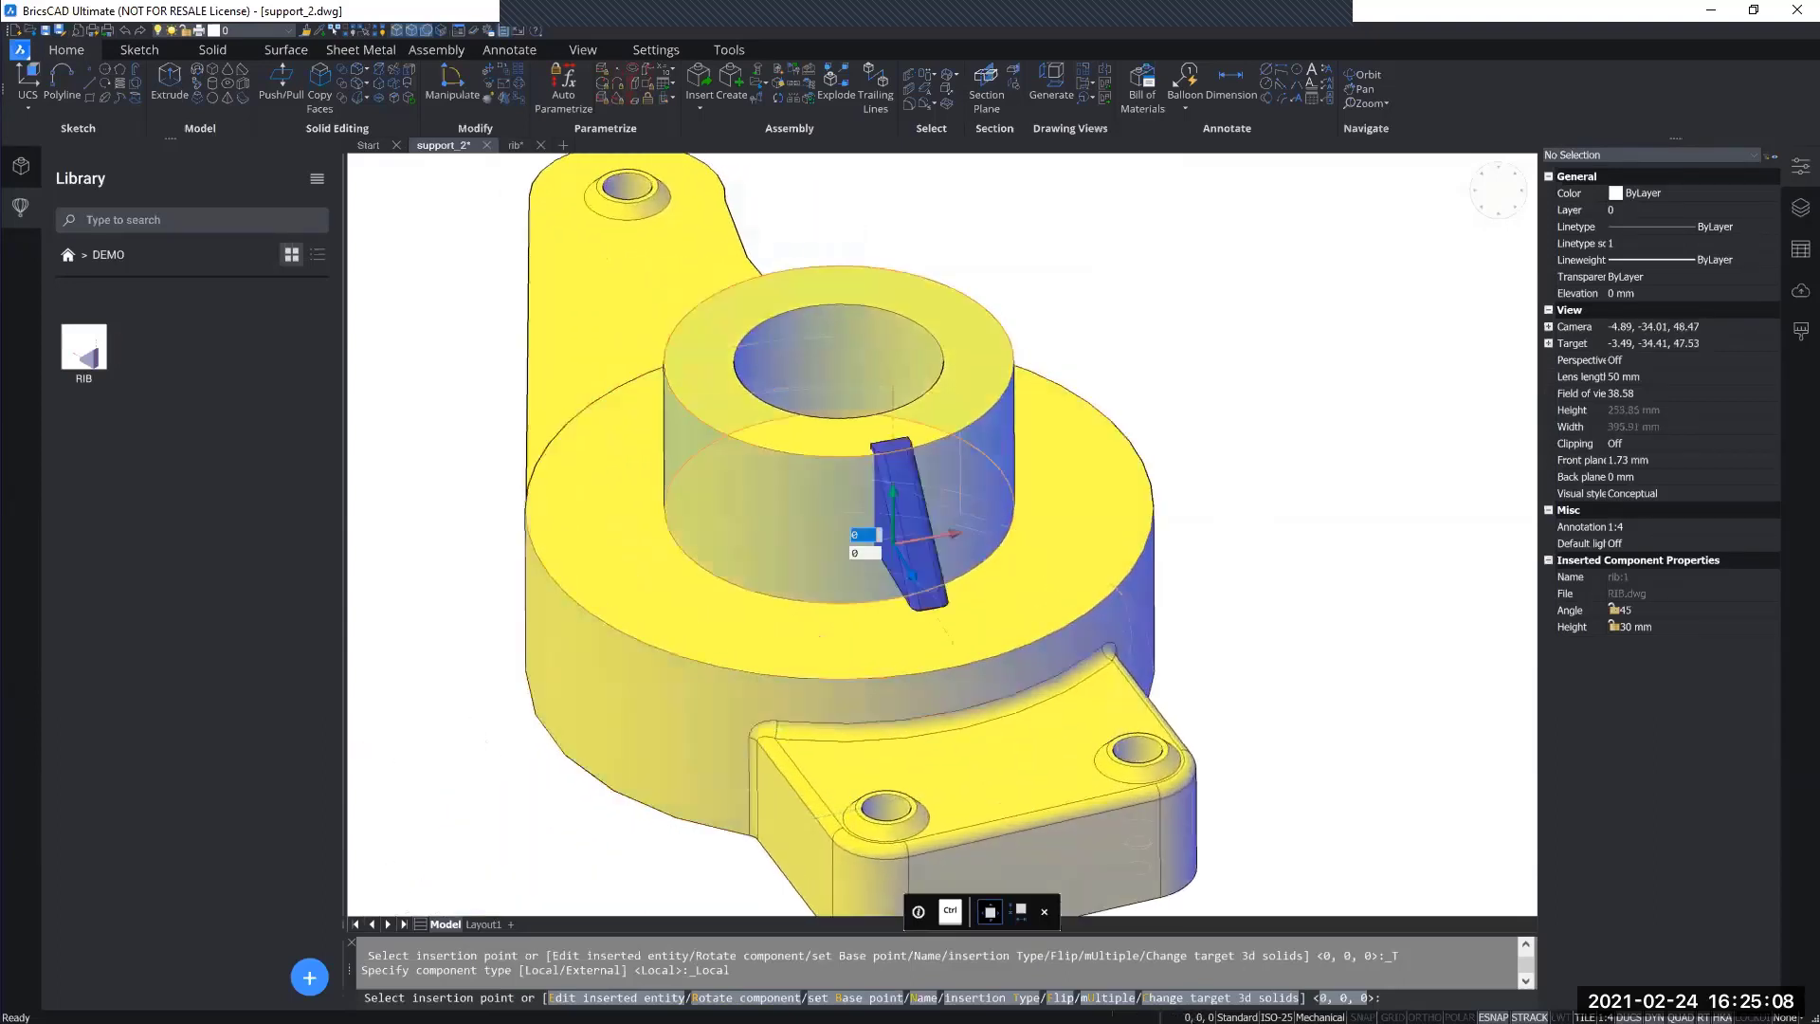
middle_click_drag(900, 524, 857, 520, "shift")
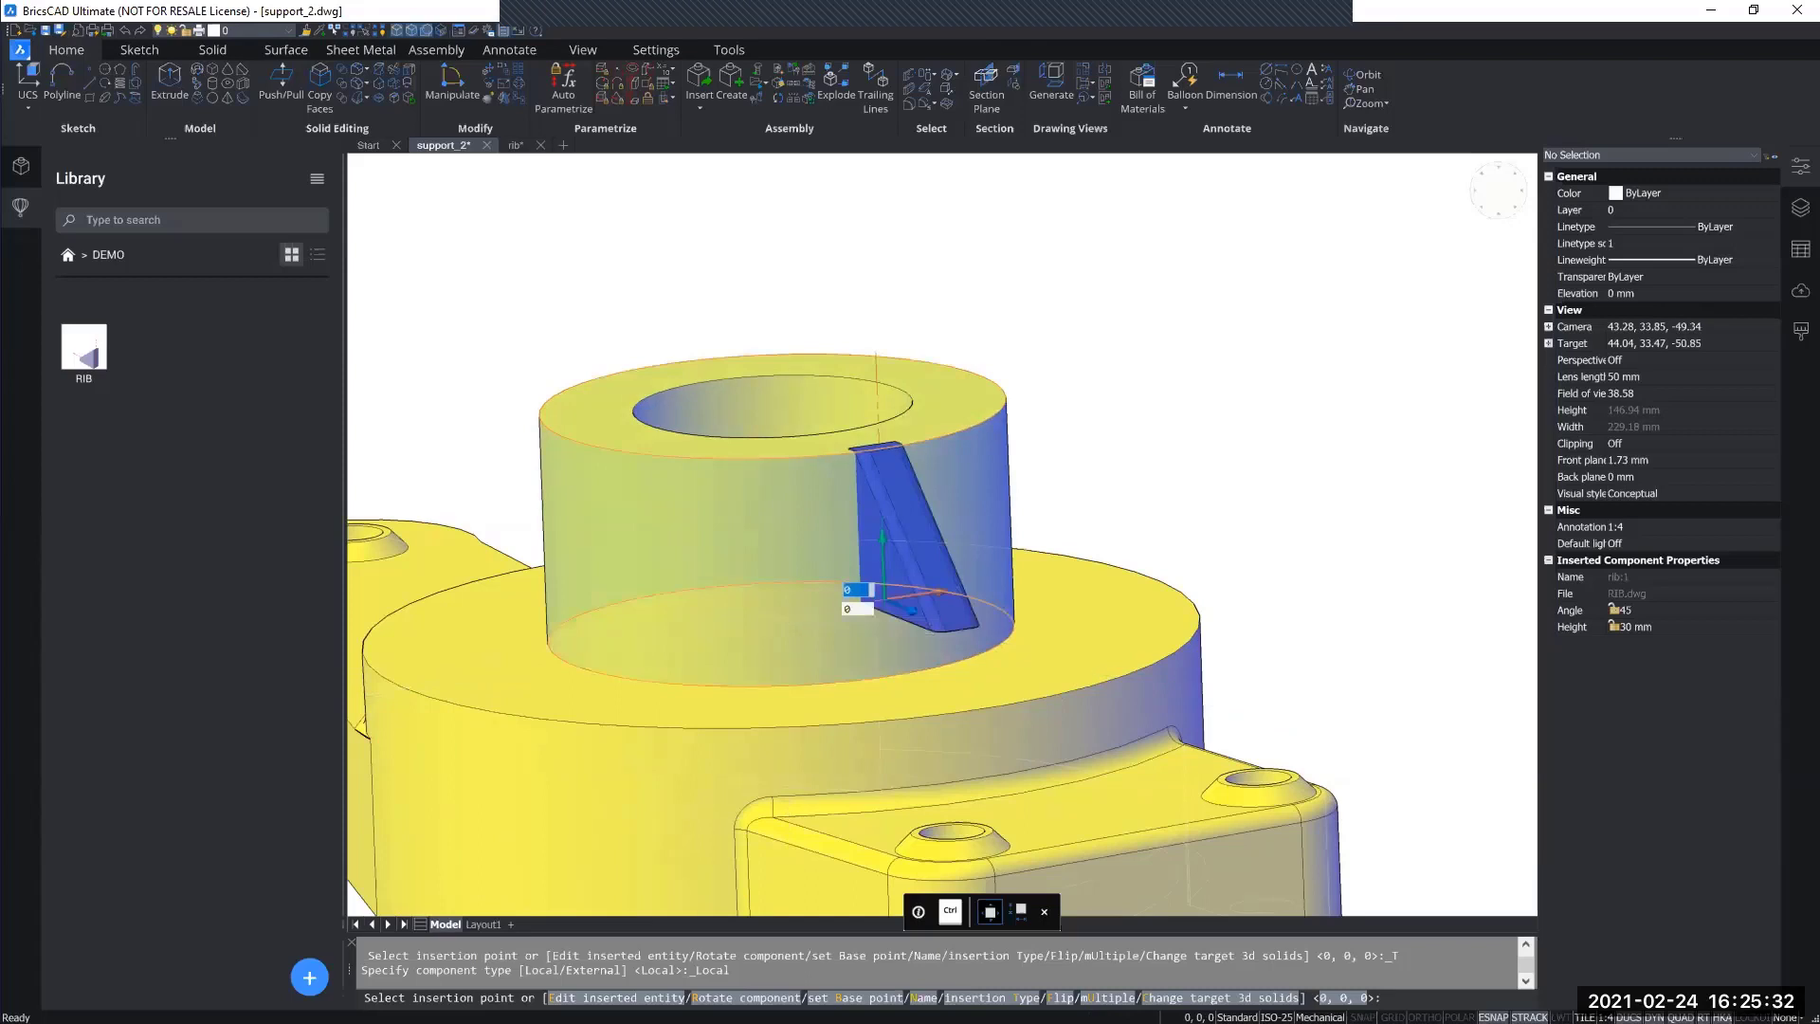
right_click(883, 595, "ctrl")
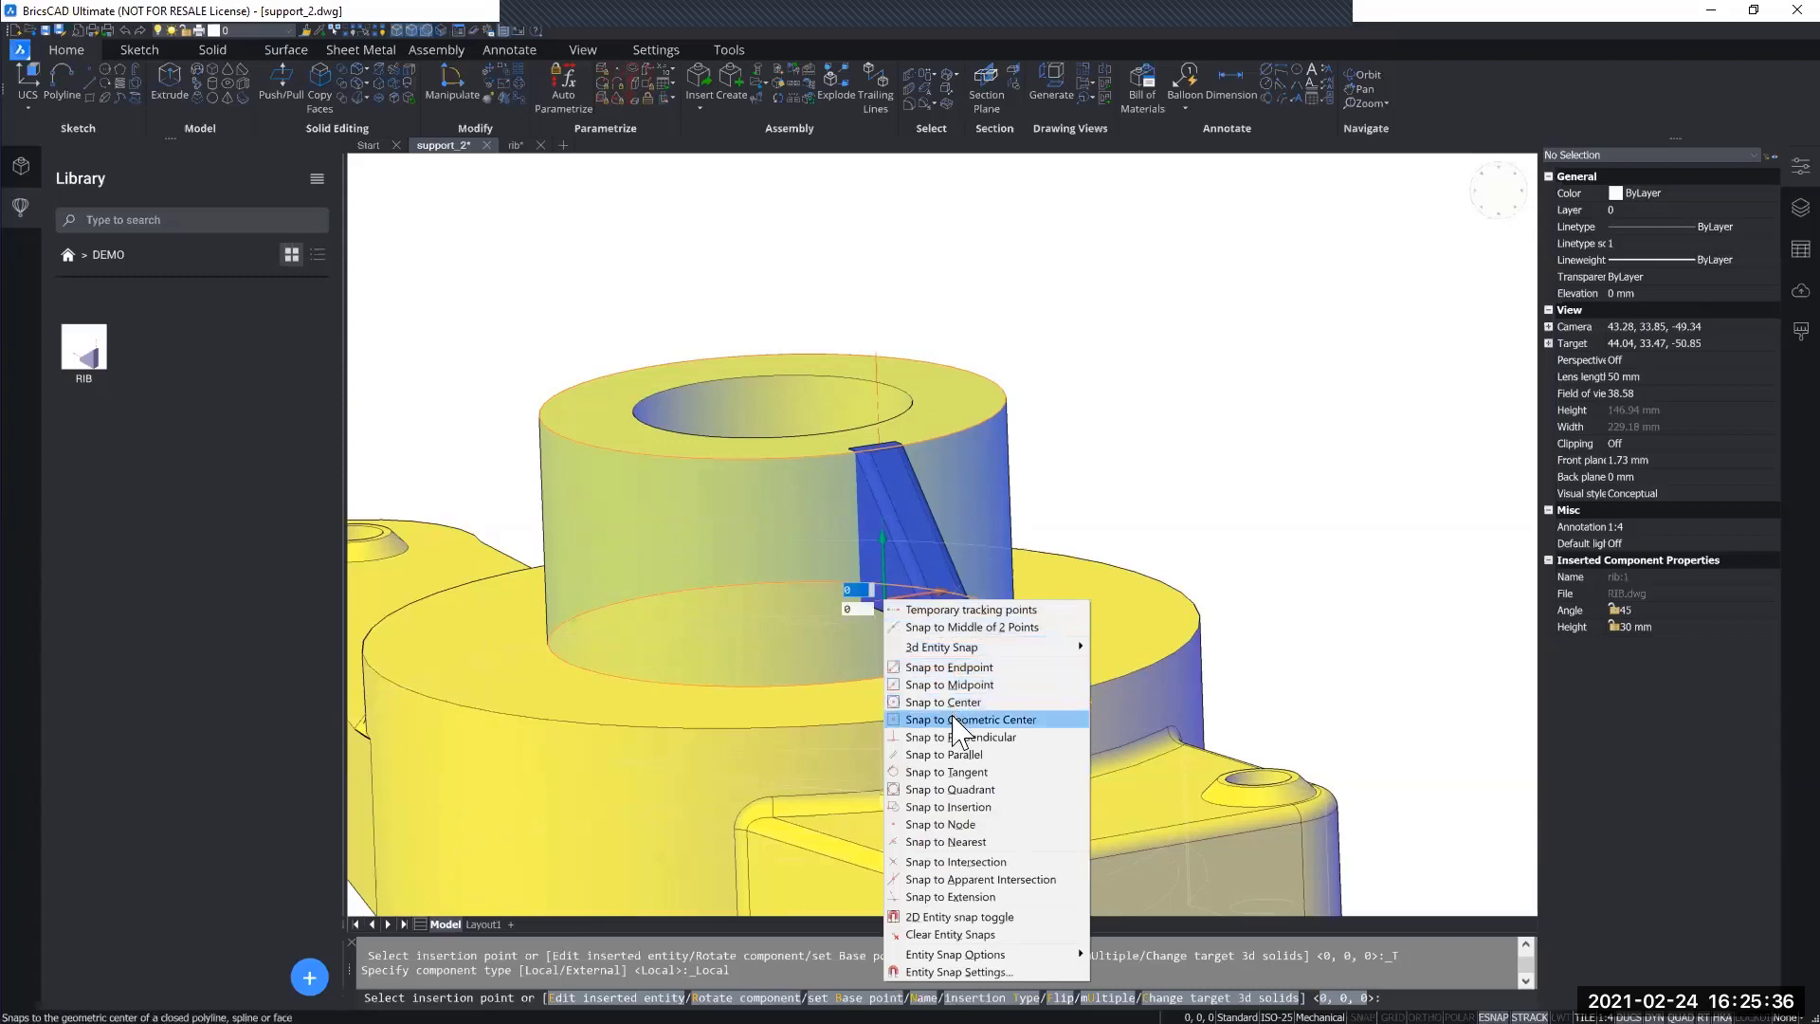
left_click(988, 791)
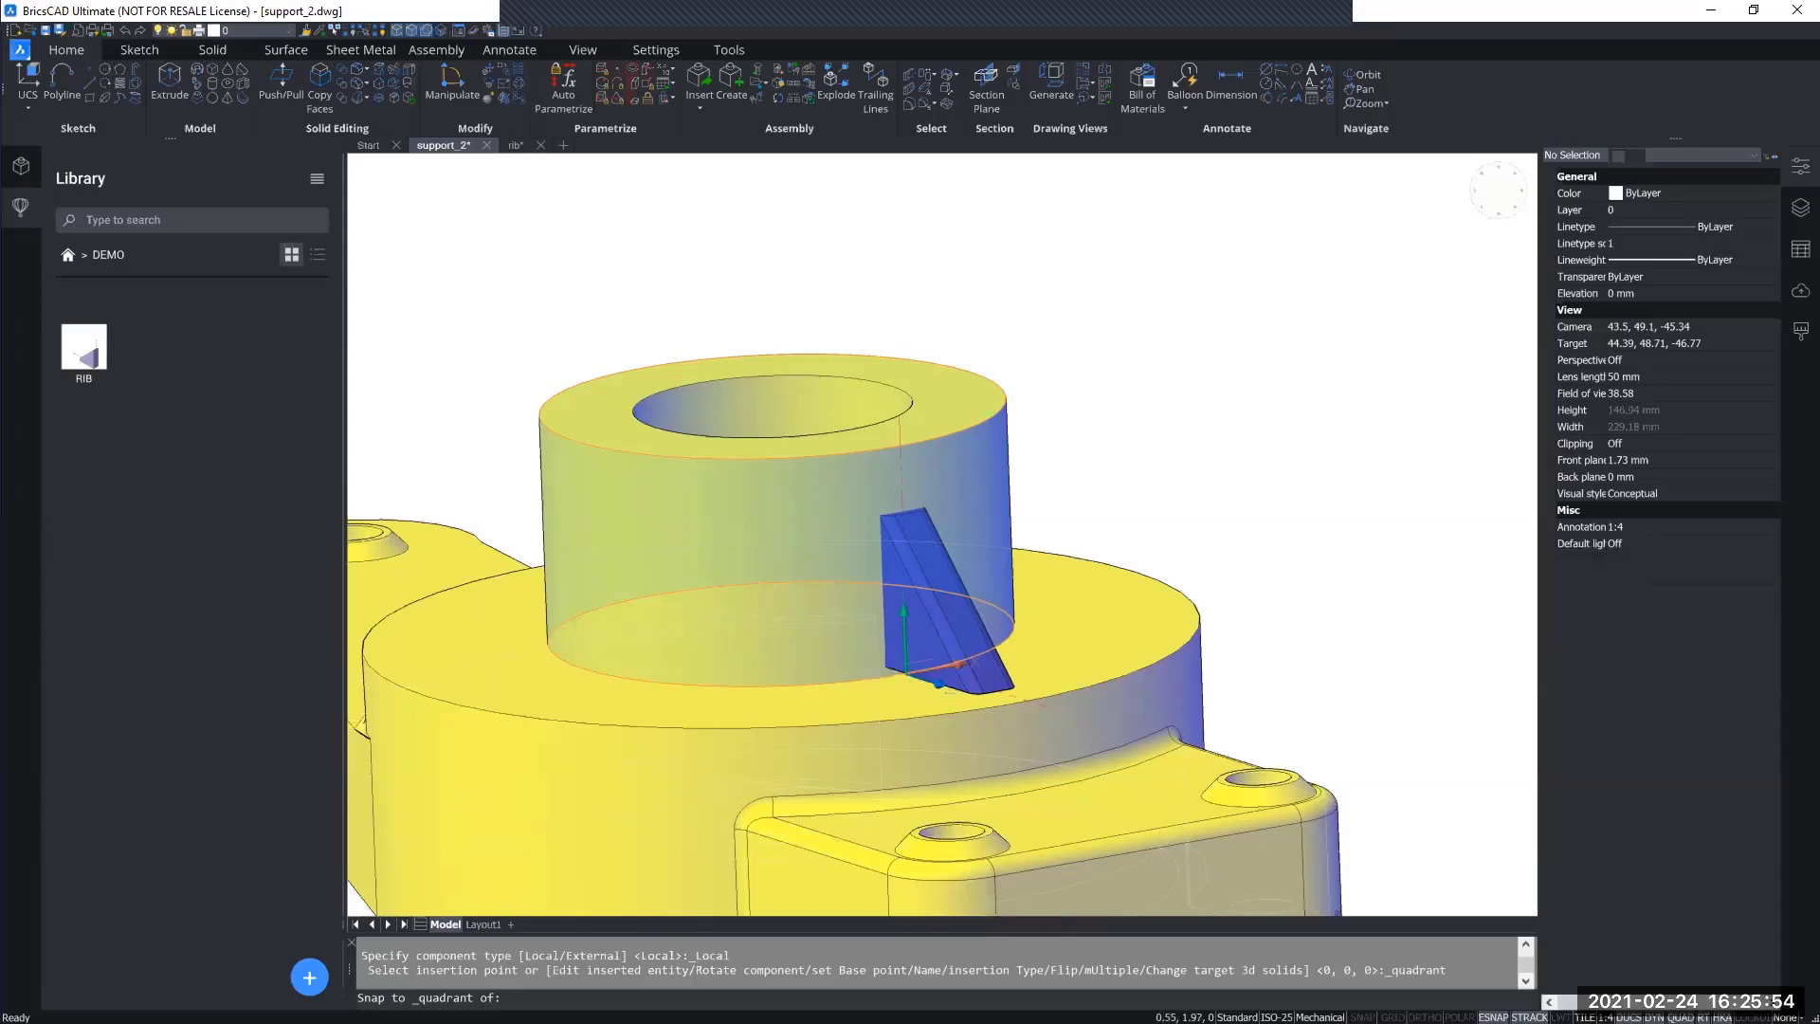
left_click(905, 663)
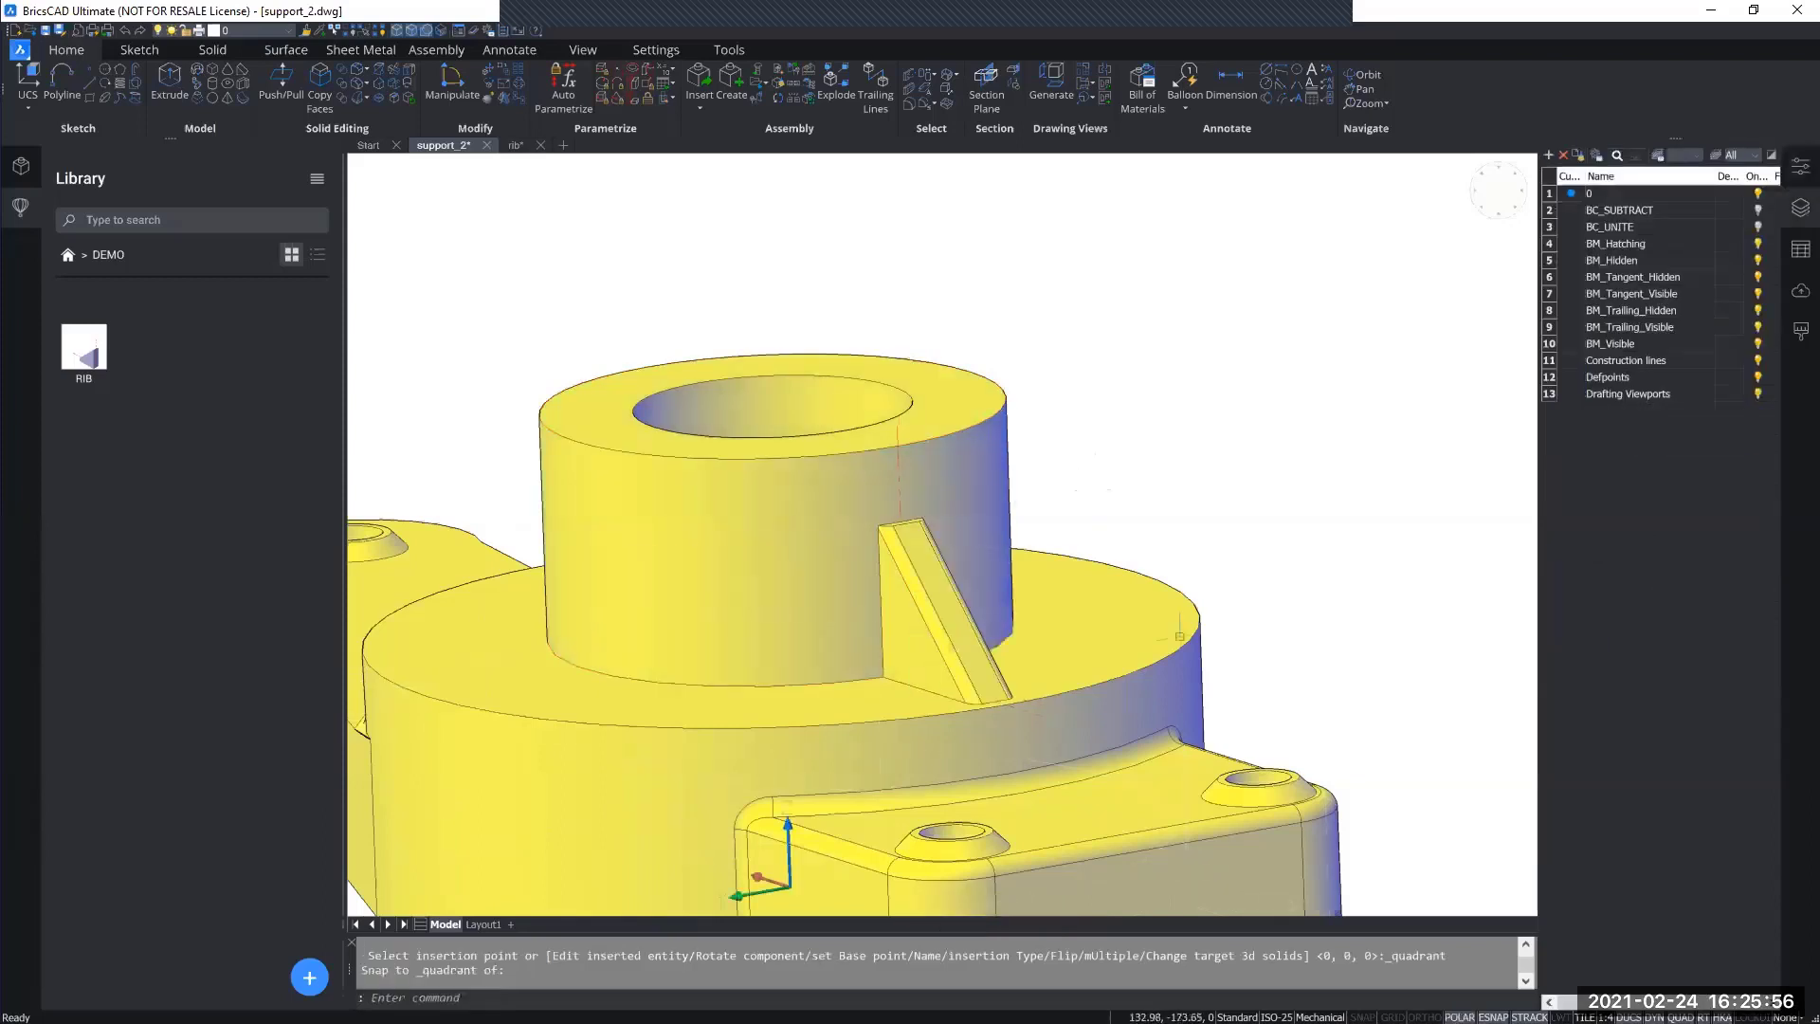
Inspect the inserted rib on support_2 and review its parameters in the component structure.
middle_click_drag(1288, 588, 743, 709, "shift")
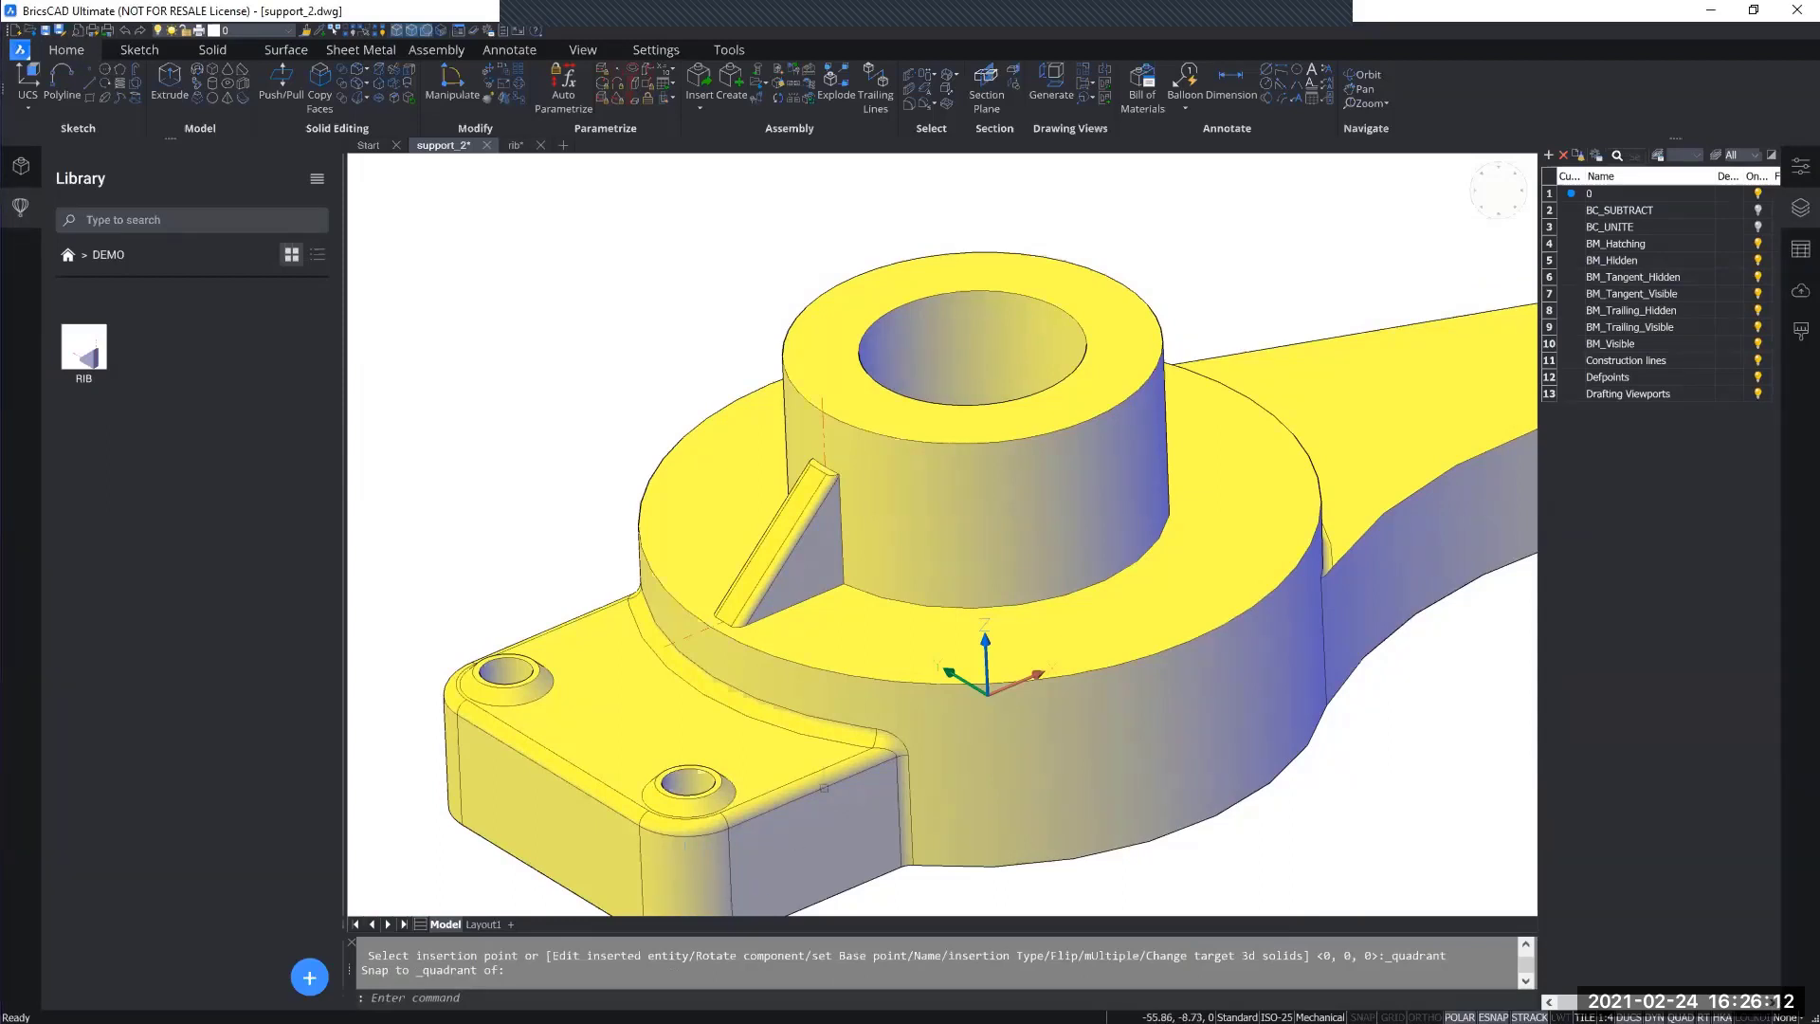
scroll(883, 753, "down", 2)
middle_click_drag(884, 754, 838, 754)
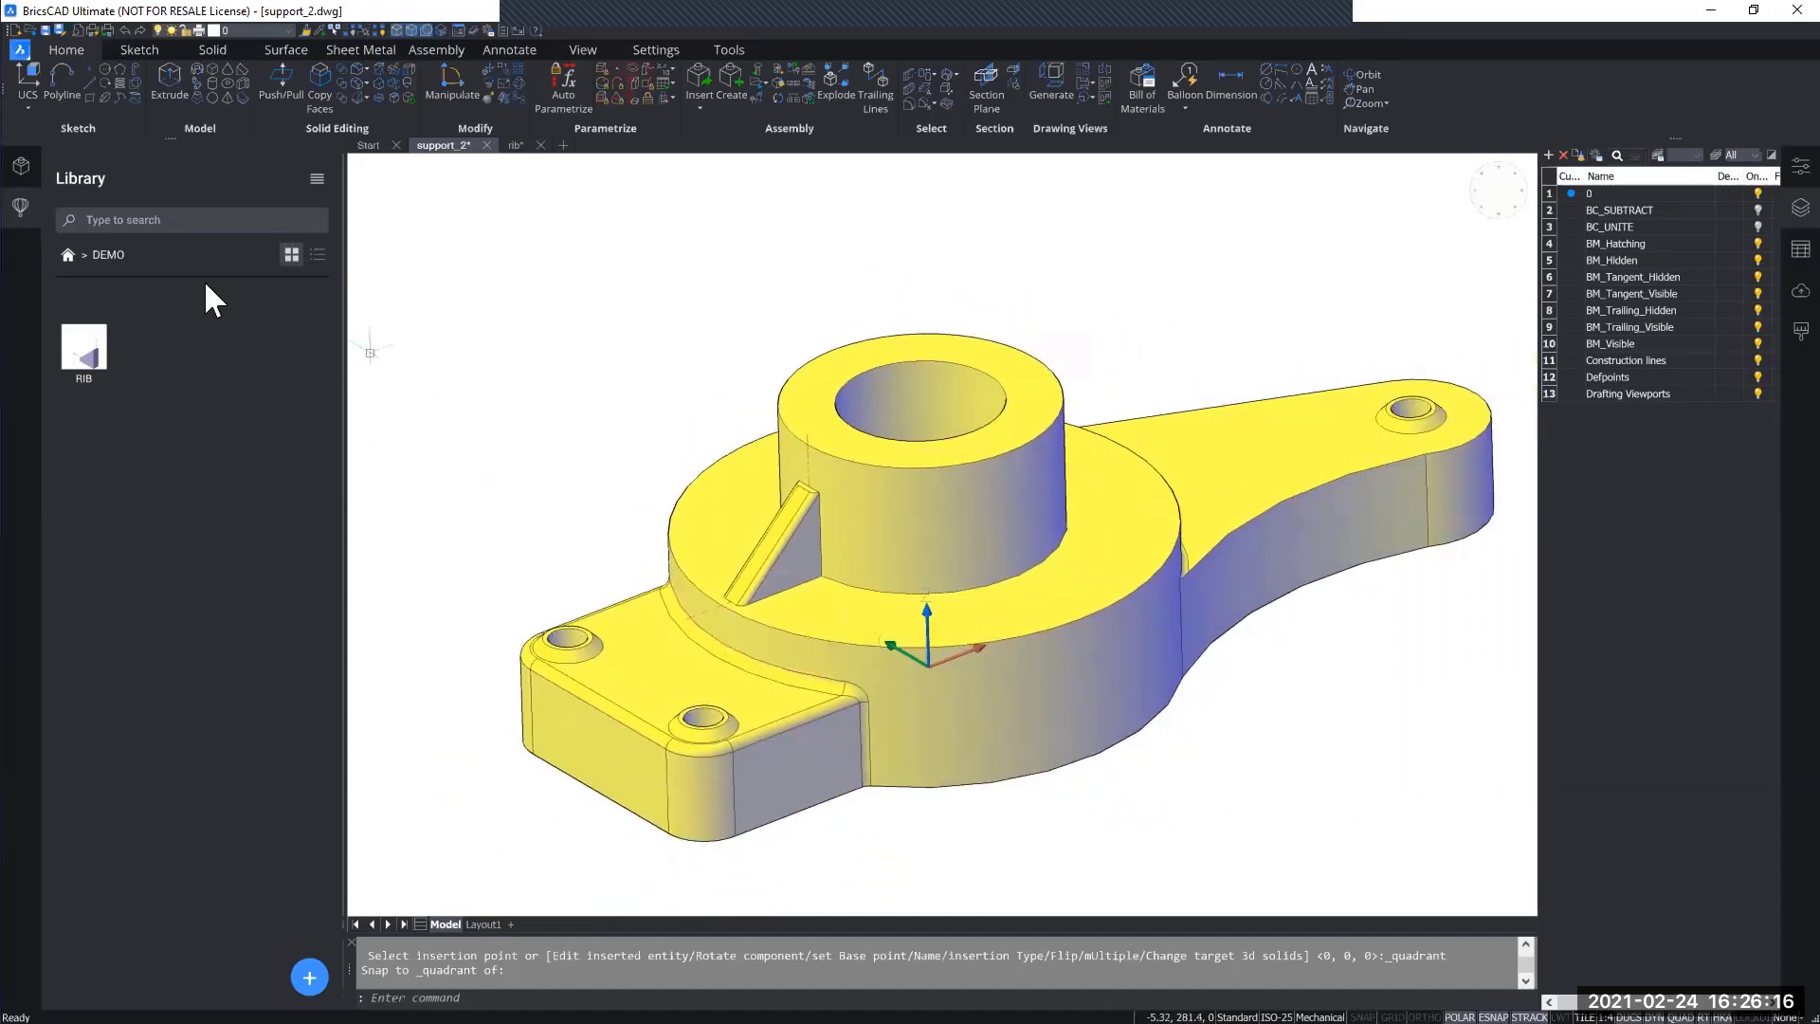
left_click(21, 169)
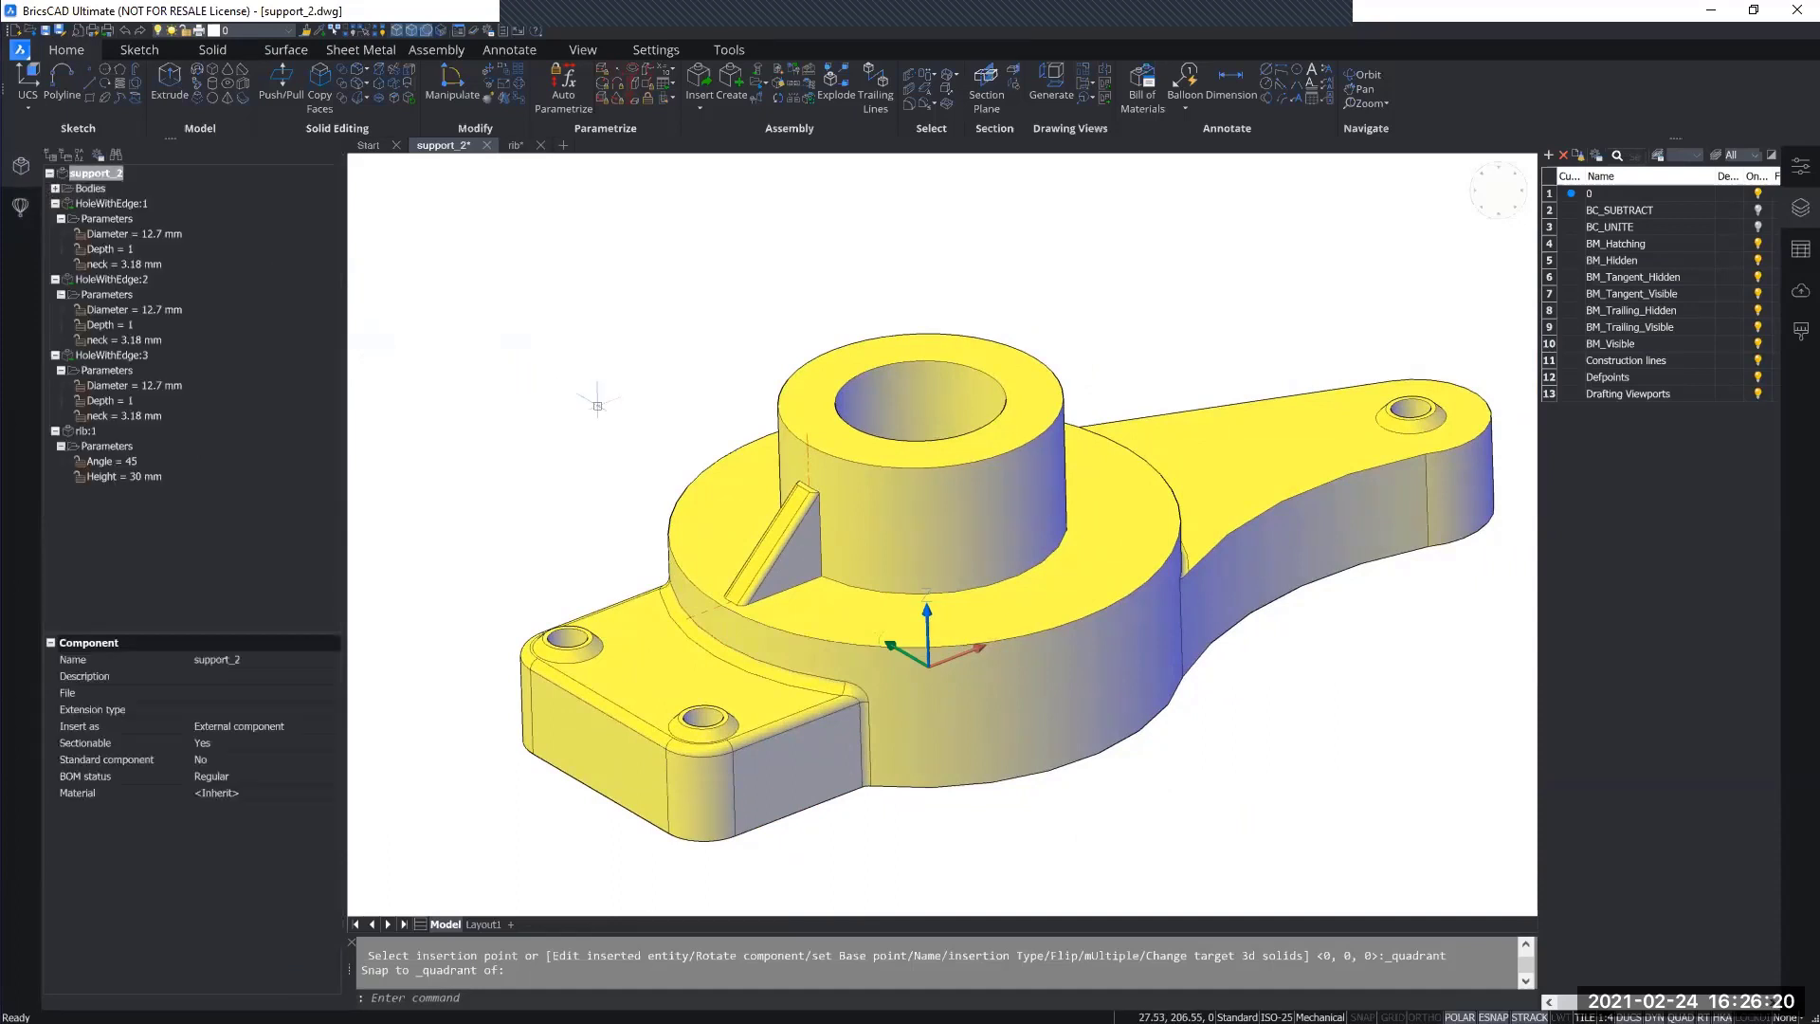
scroll(794, 531, "up", 4)
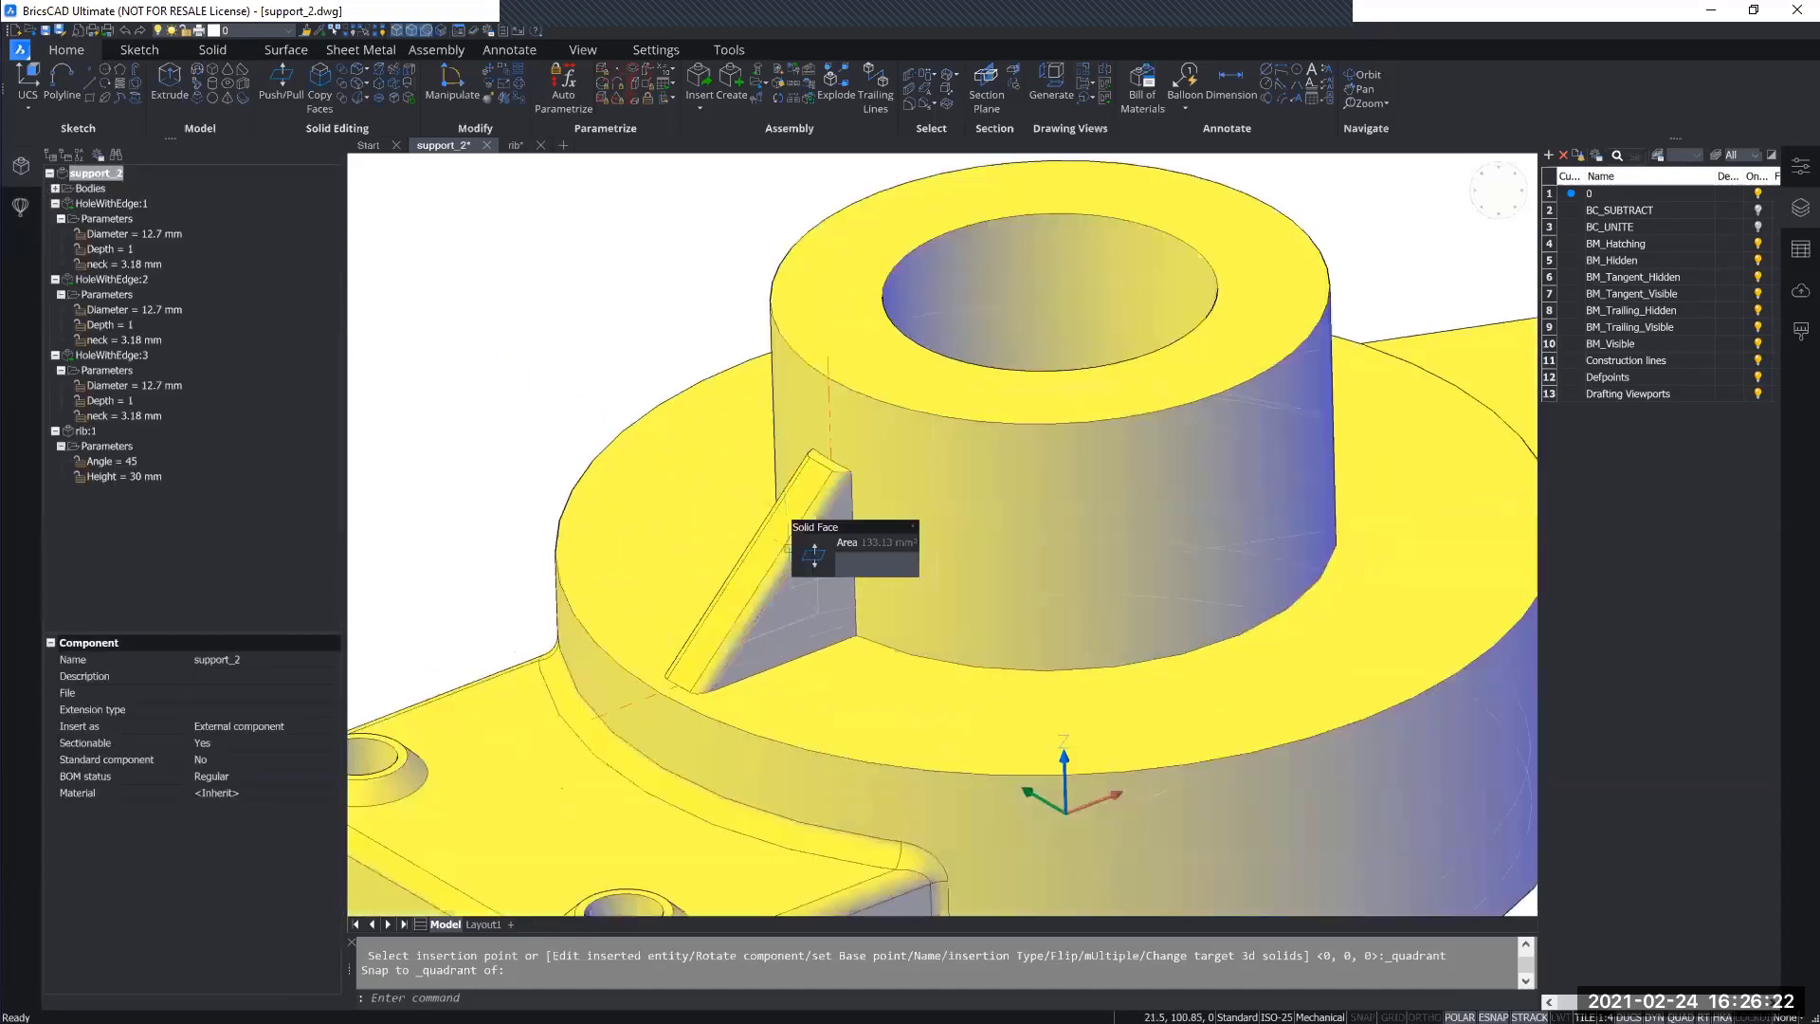
Turn the BC_UNITE layer on to check the rib's original solid, and turn it off again.
left_click(290, 31)
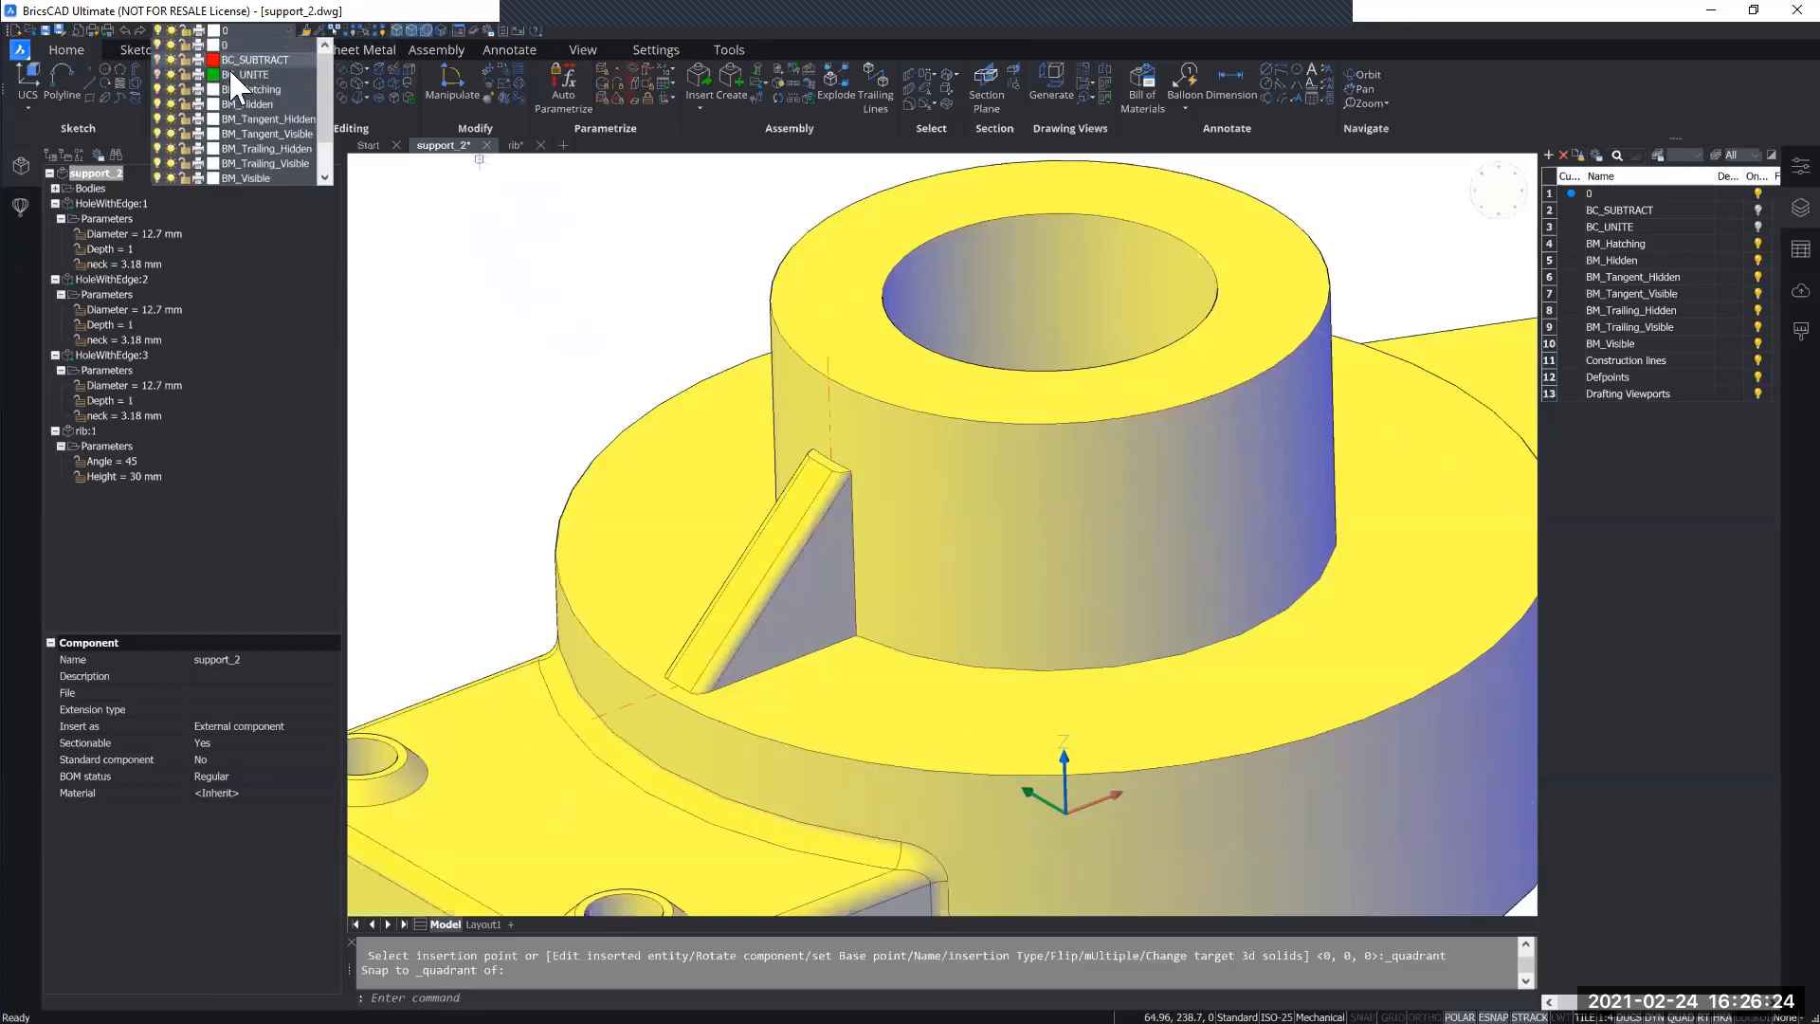
left_click(157, 74)
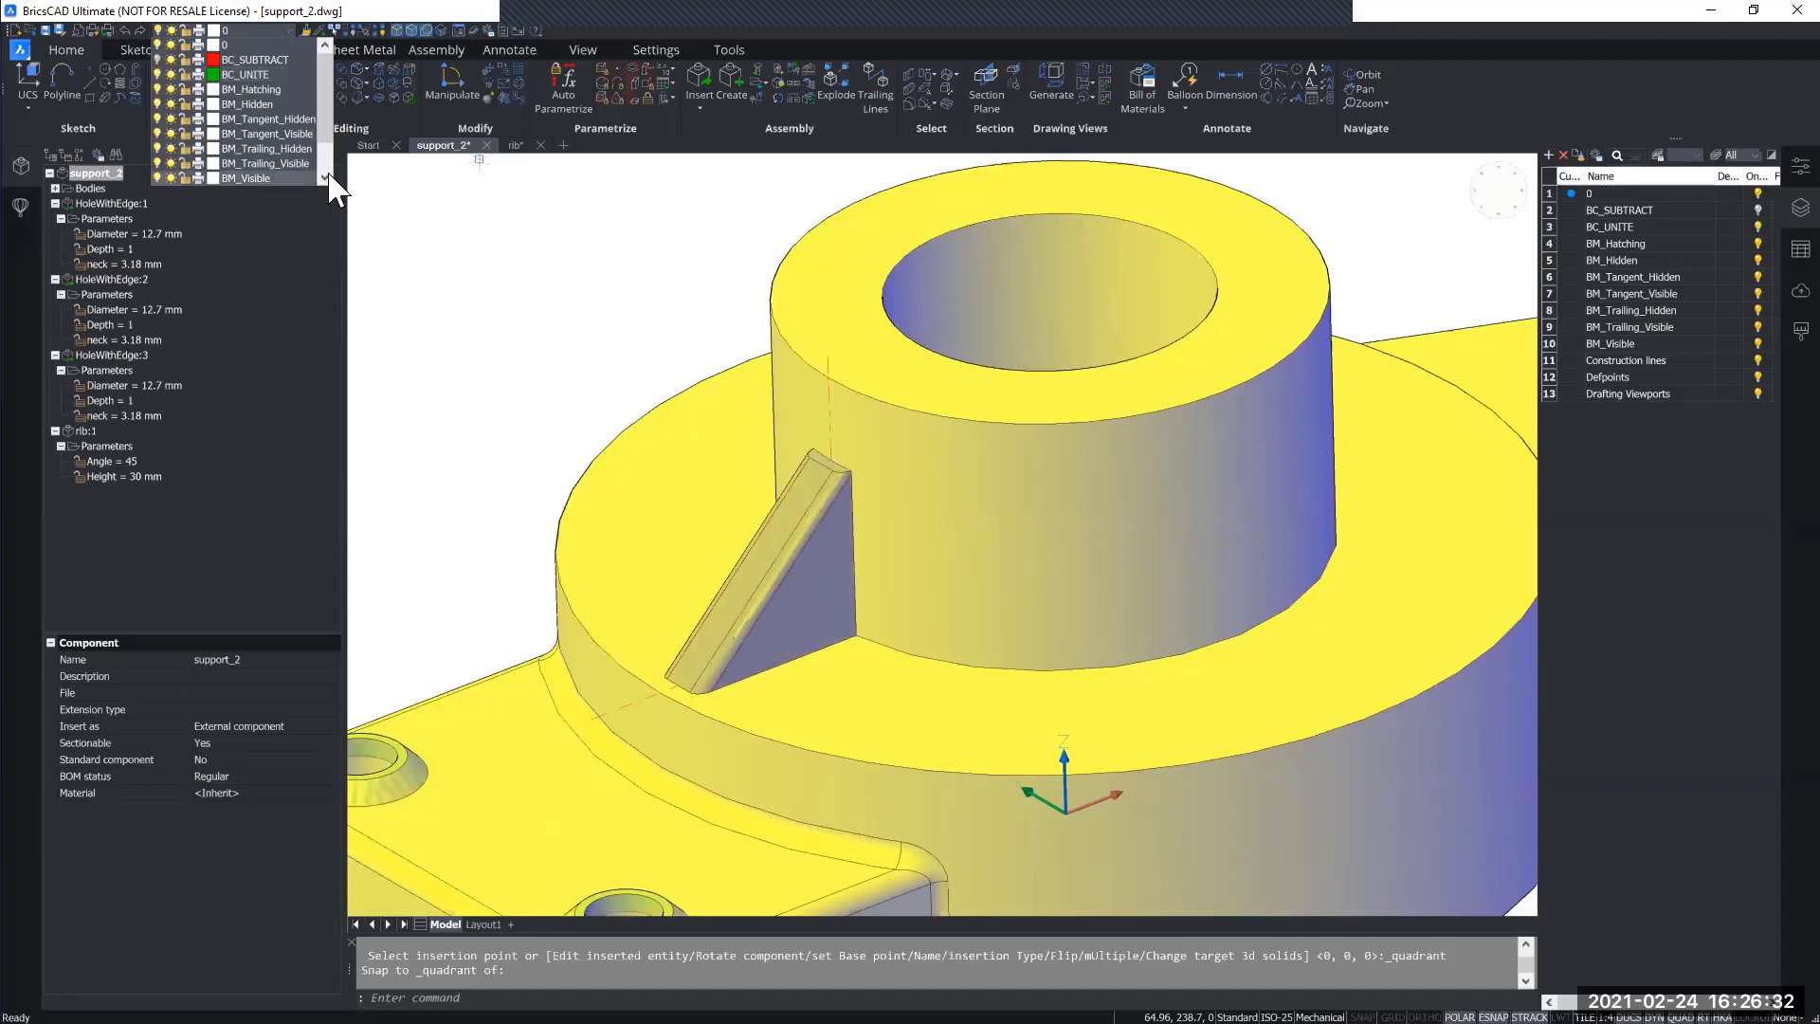
left_click(157, 73)
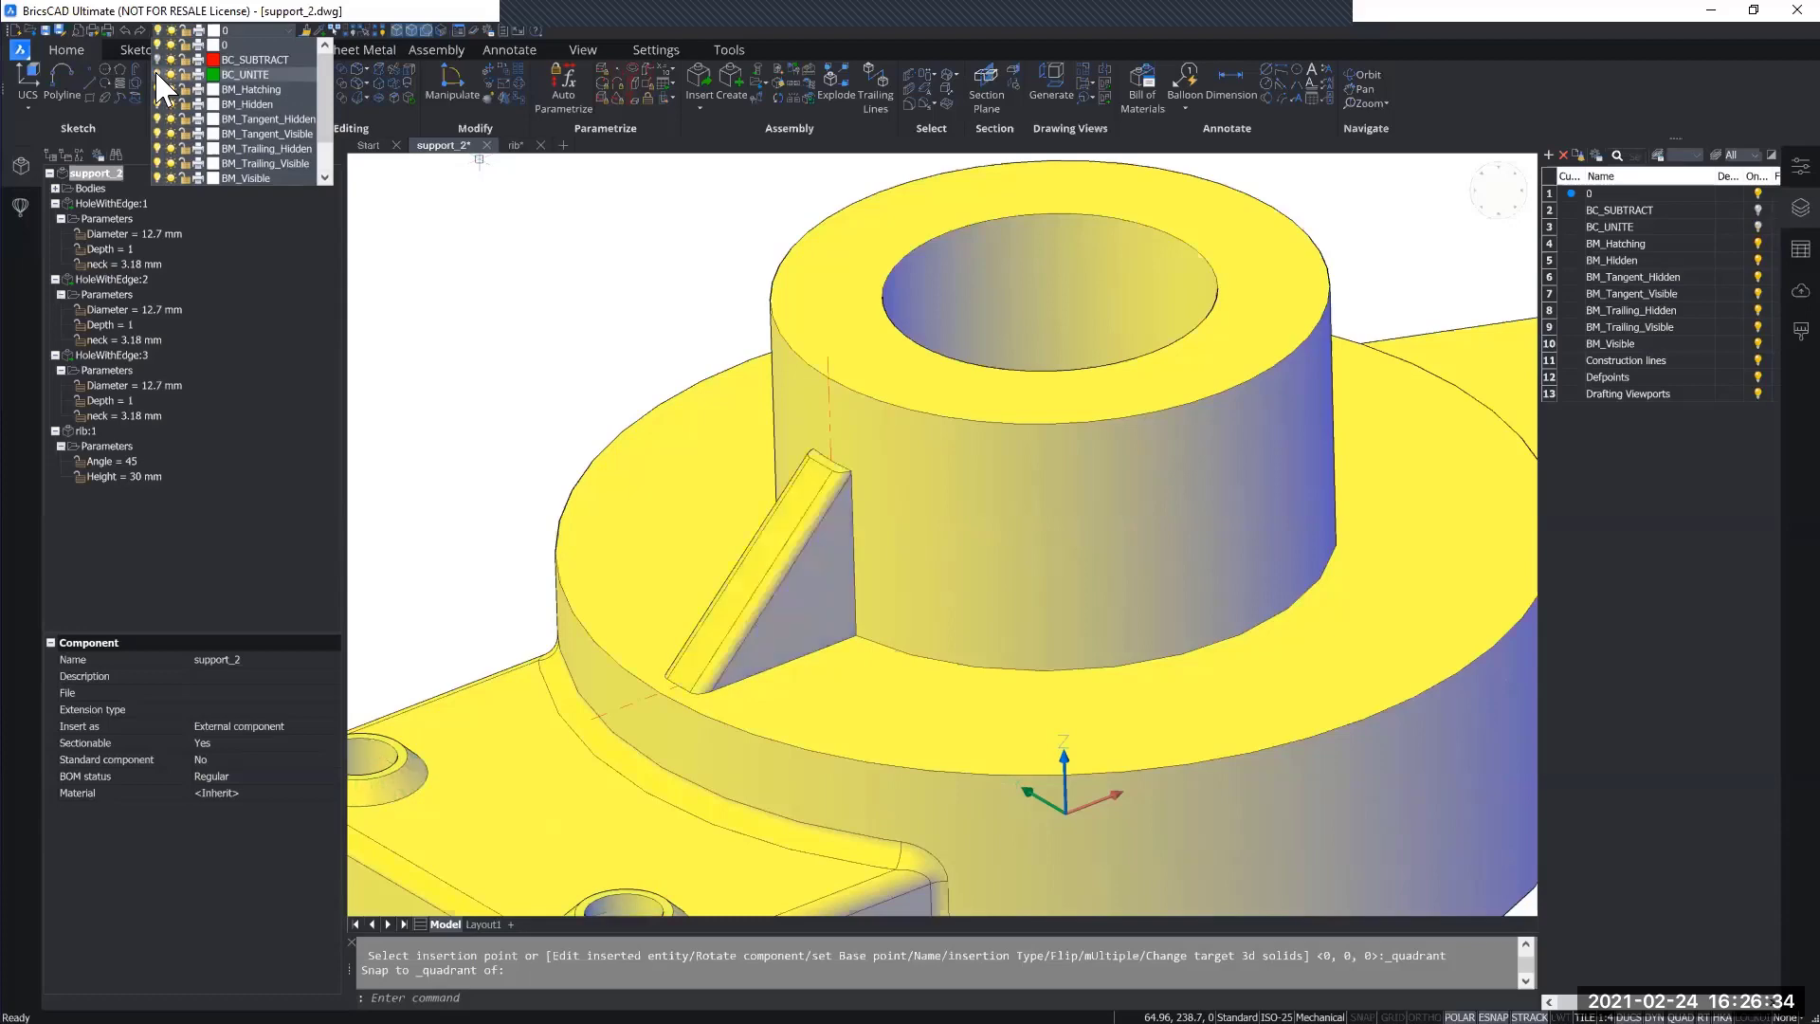
Examine the rib's fit against the boss from the side, from above and close up at its vertical construction line.
middle_click_drag(568, 488, 627, 436)
scroll(631, 434, "down", 1)
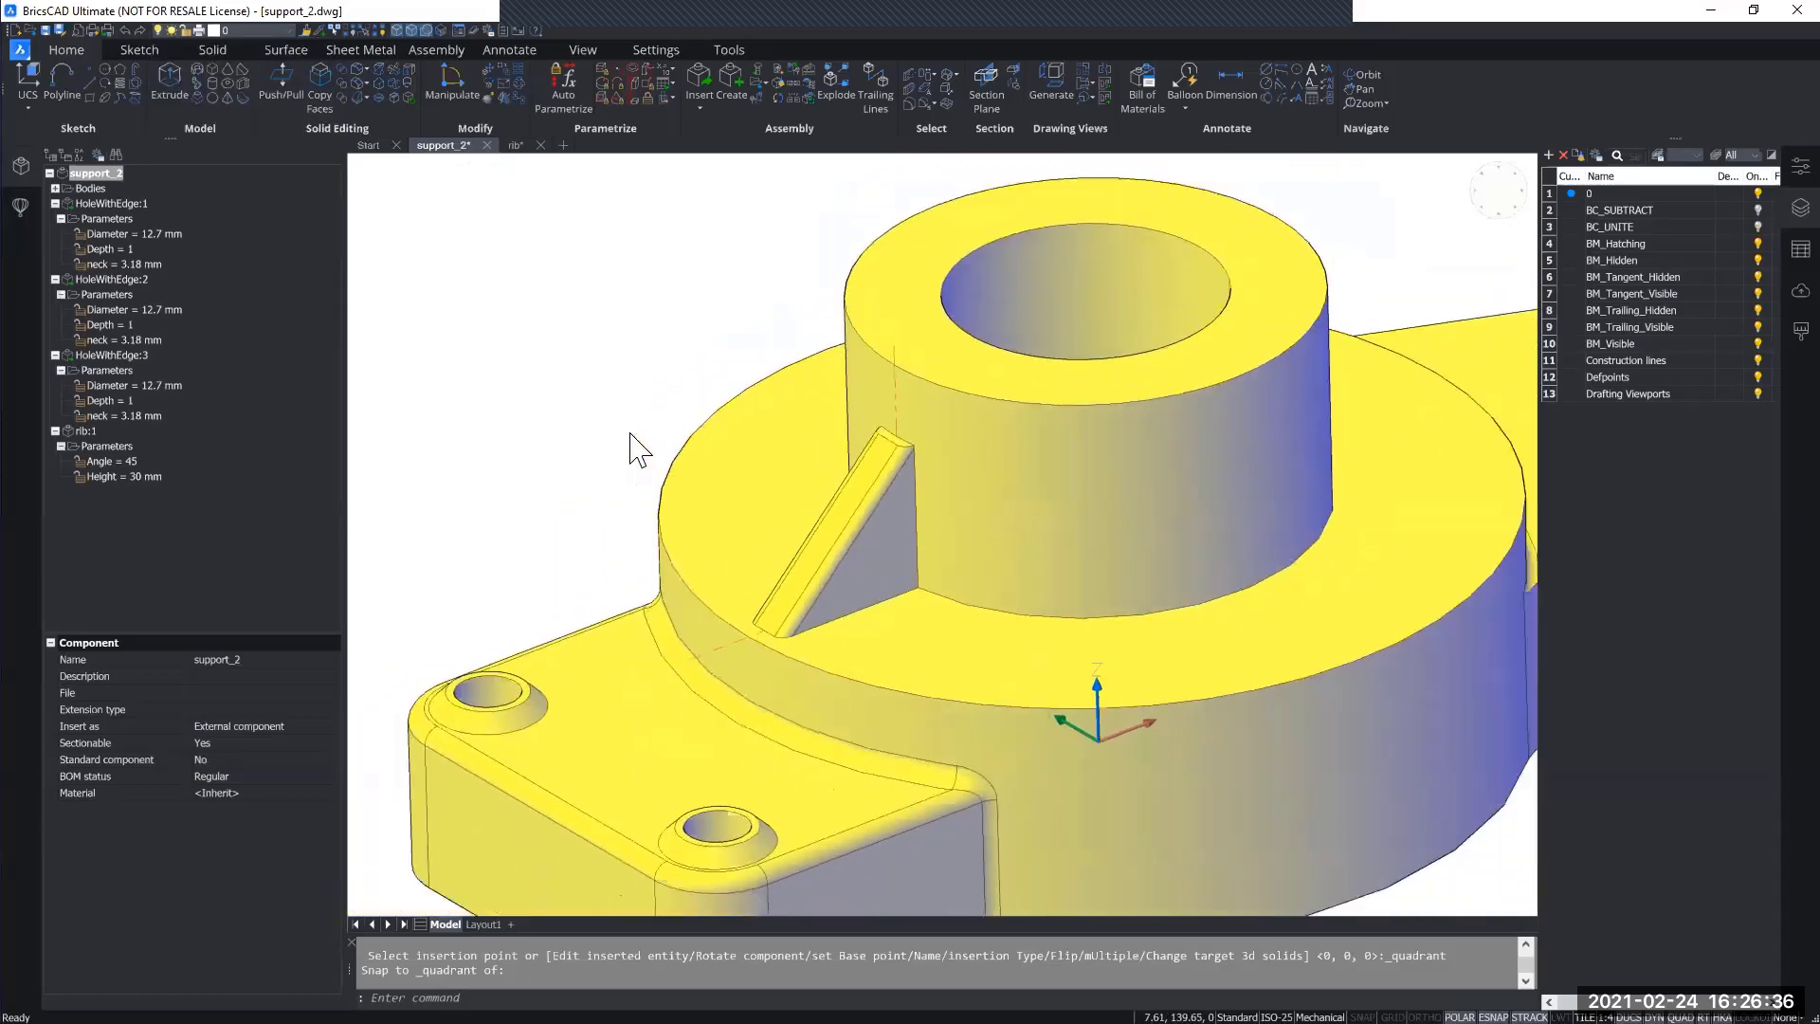
scroll(630, 445, "down", 2)
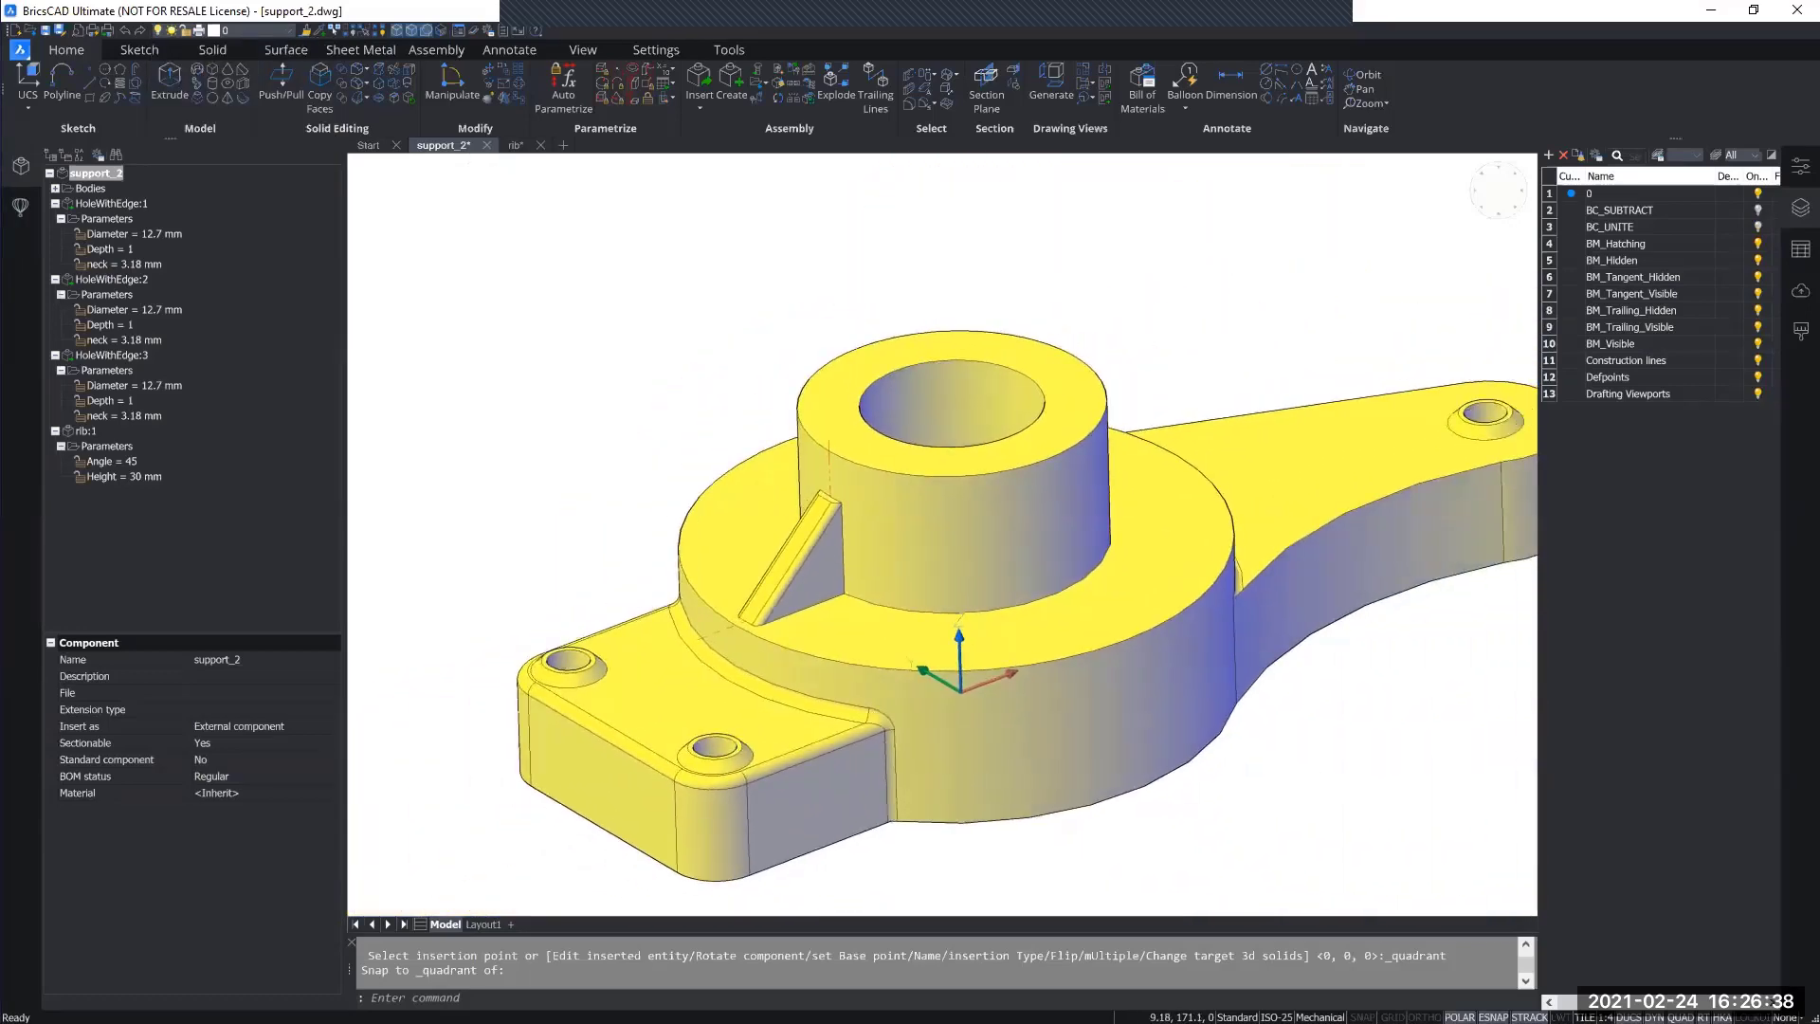
middle_click_drag(618, 458, 643, 400)
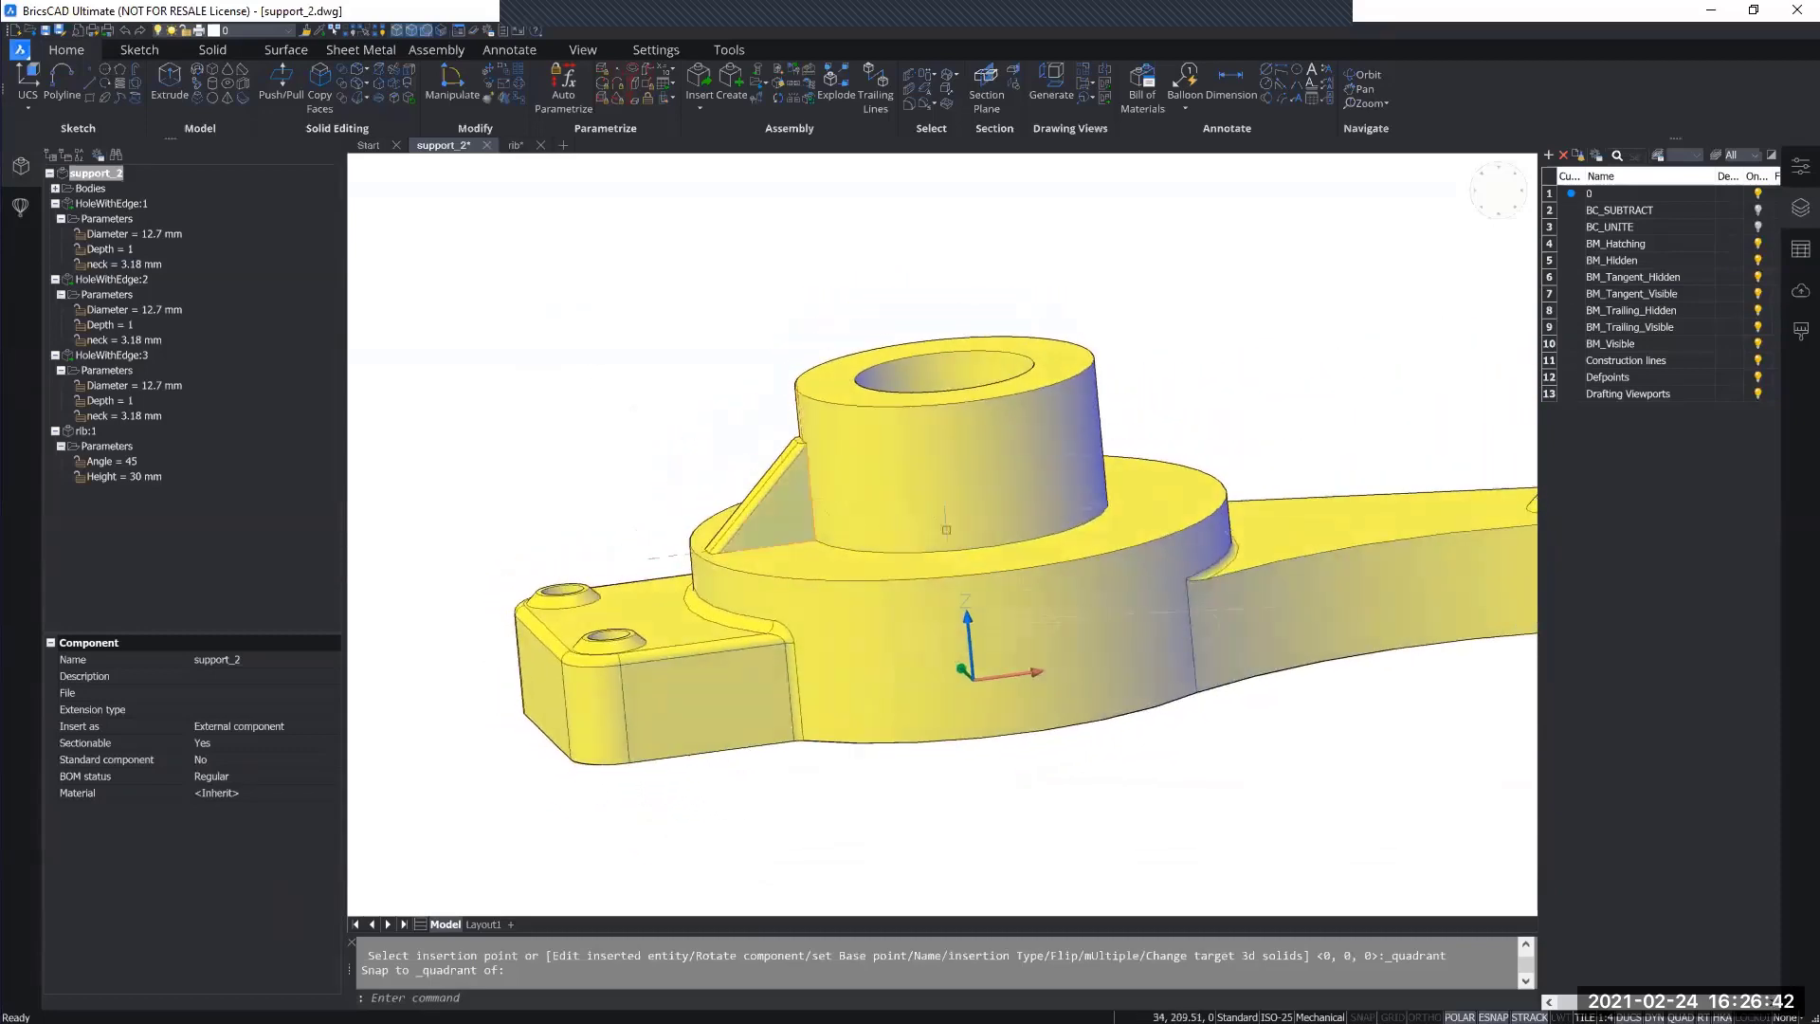
middle_click_drag(942, 512, 764, 609, "shift")
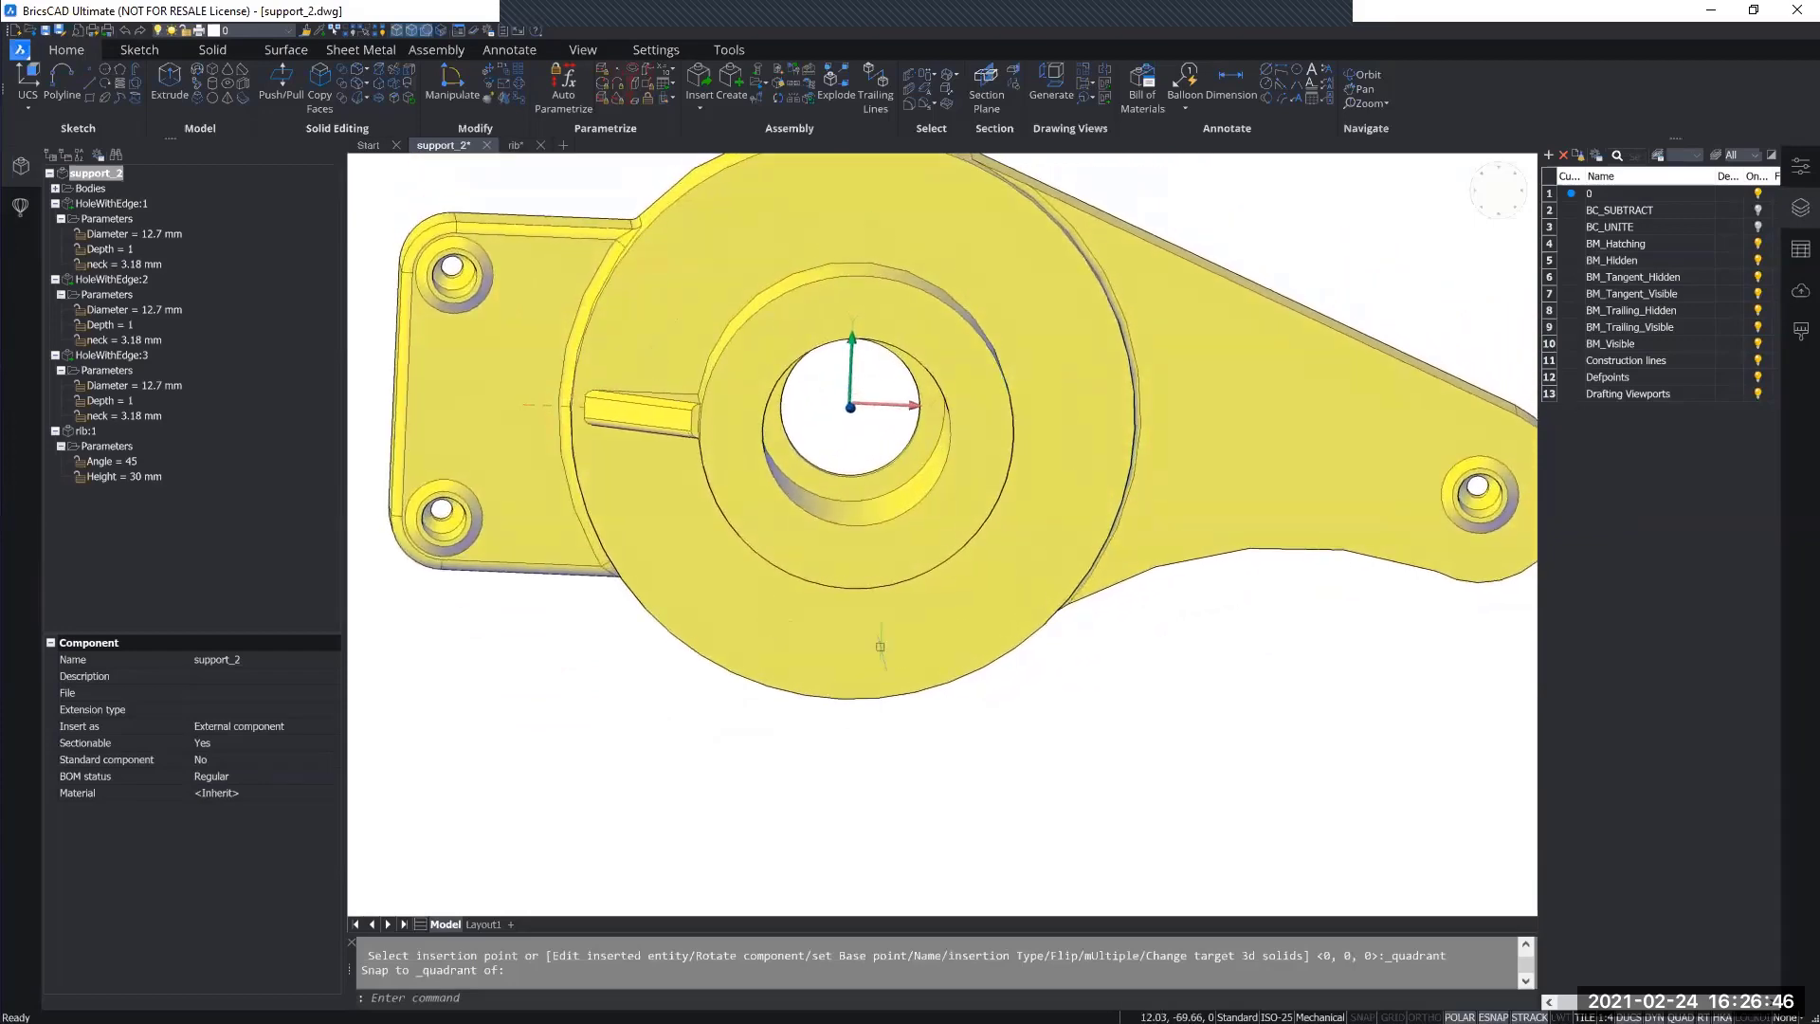
middle_click_drag(723, 323, 772, 414, "shift")
scroll(801, 424, "up", 5)
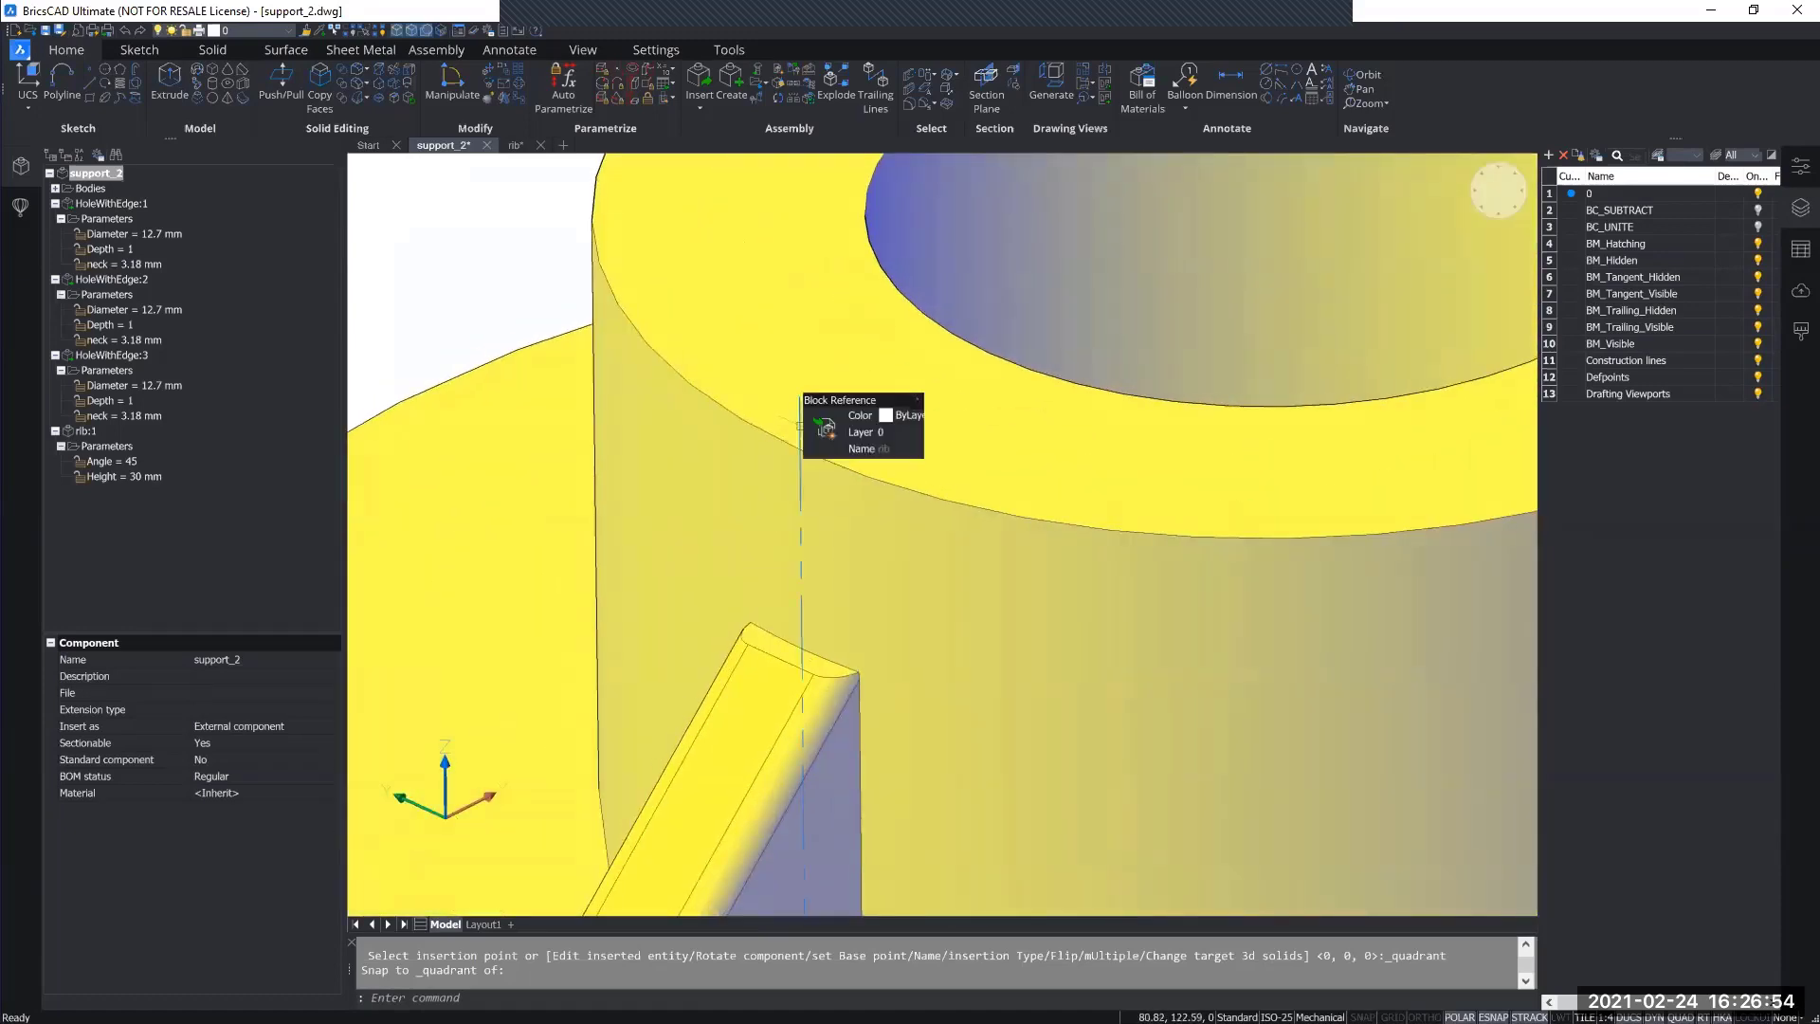
Select the inserted rib on support_2 from its entry in the component structure.
left_click(801, 425)
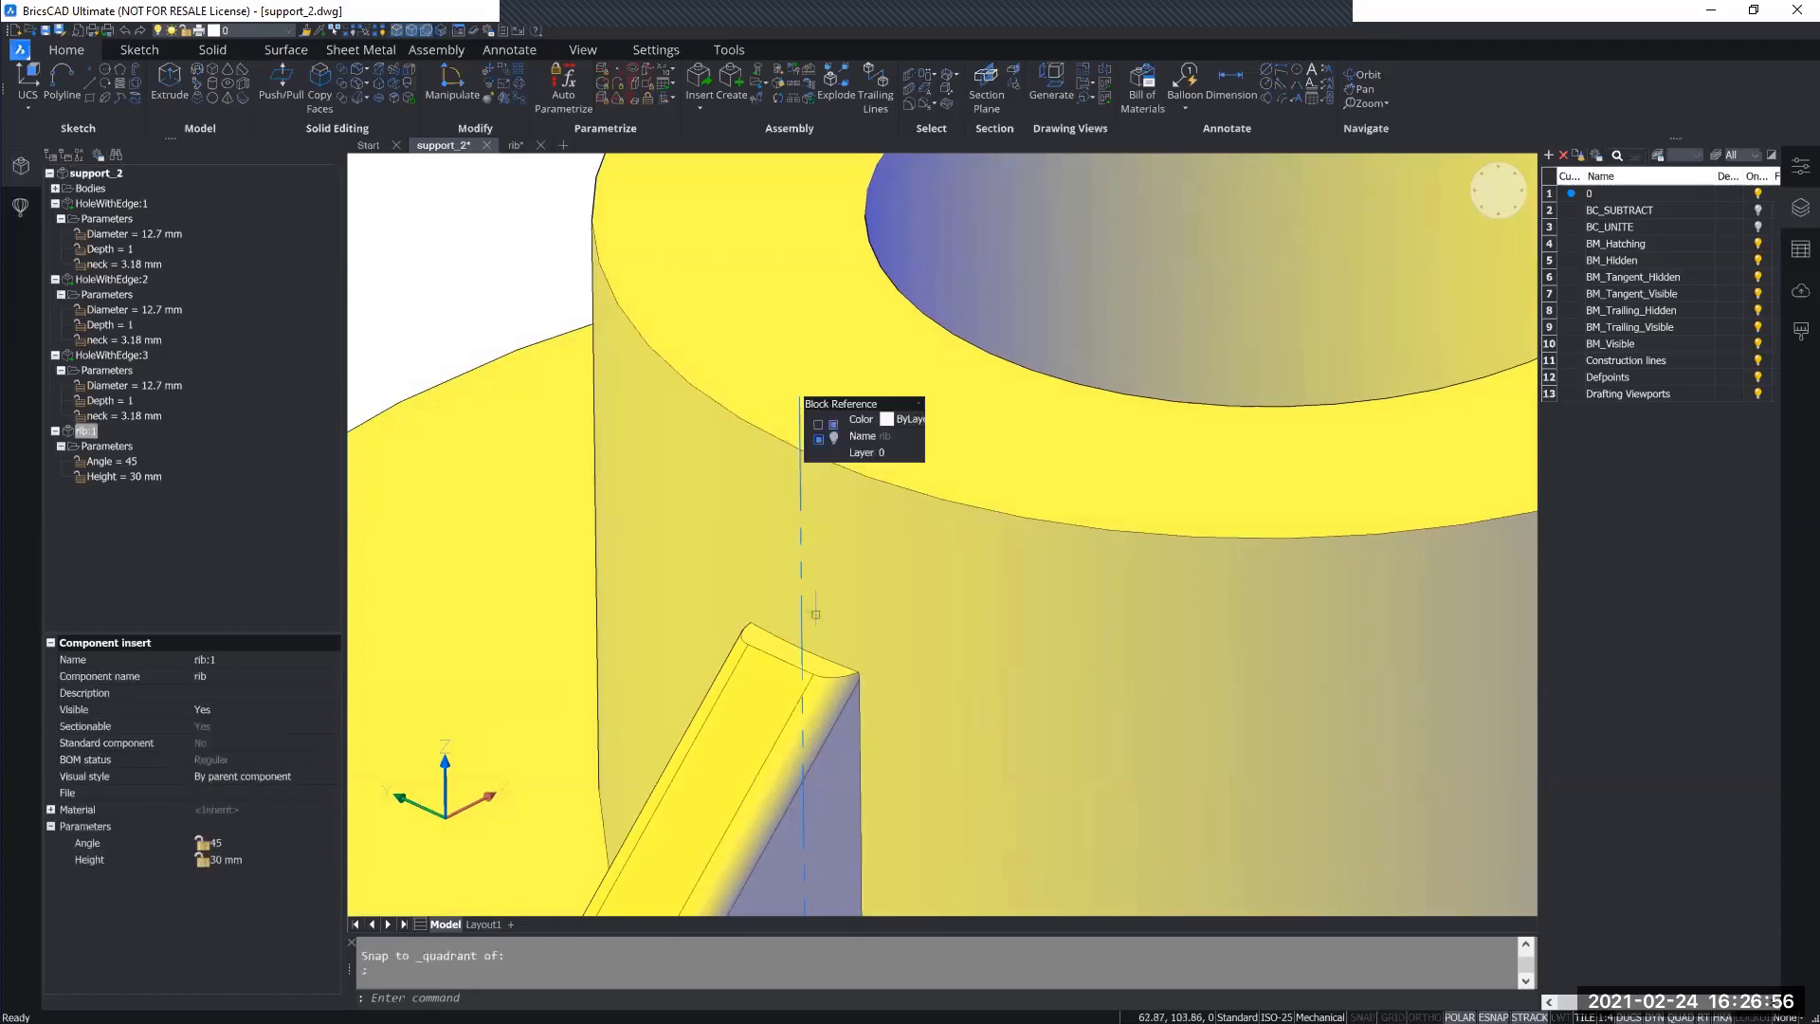
scroll(816, 607, "down", 5)
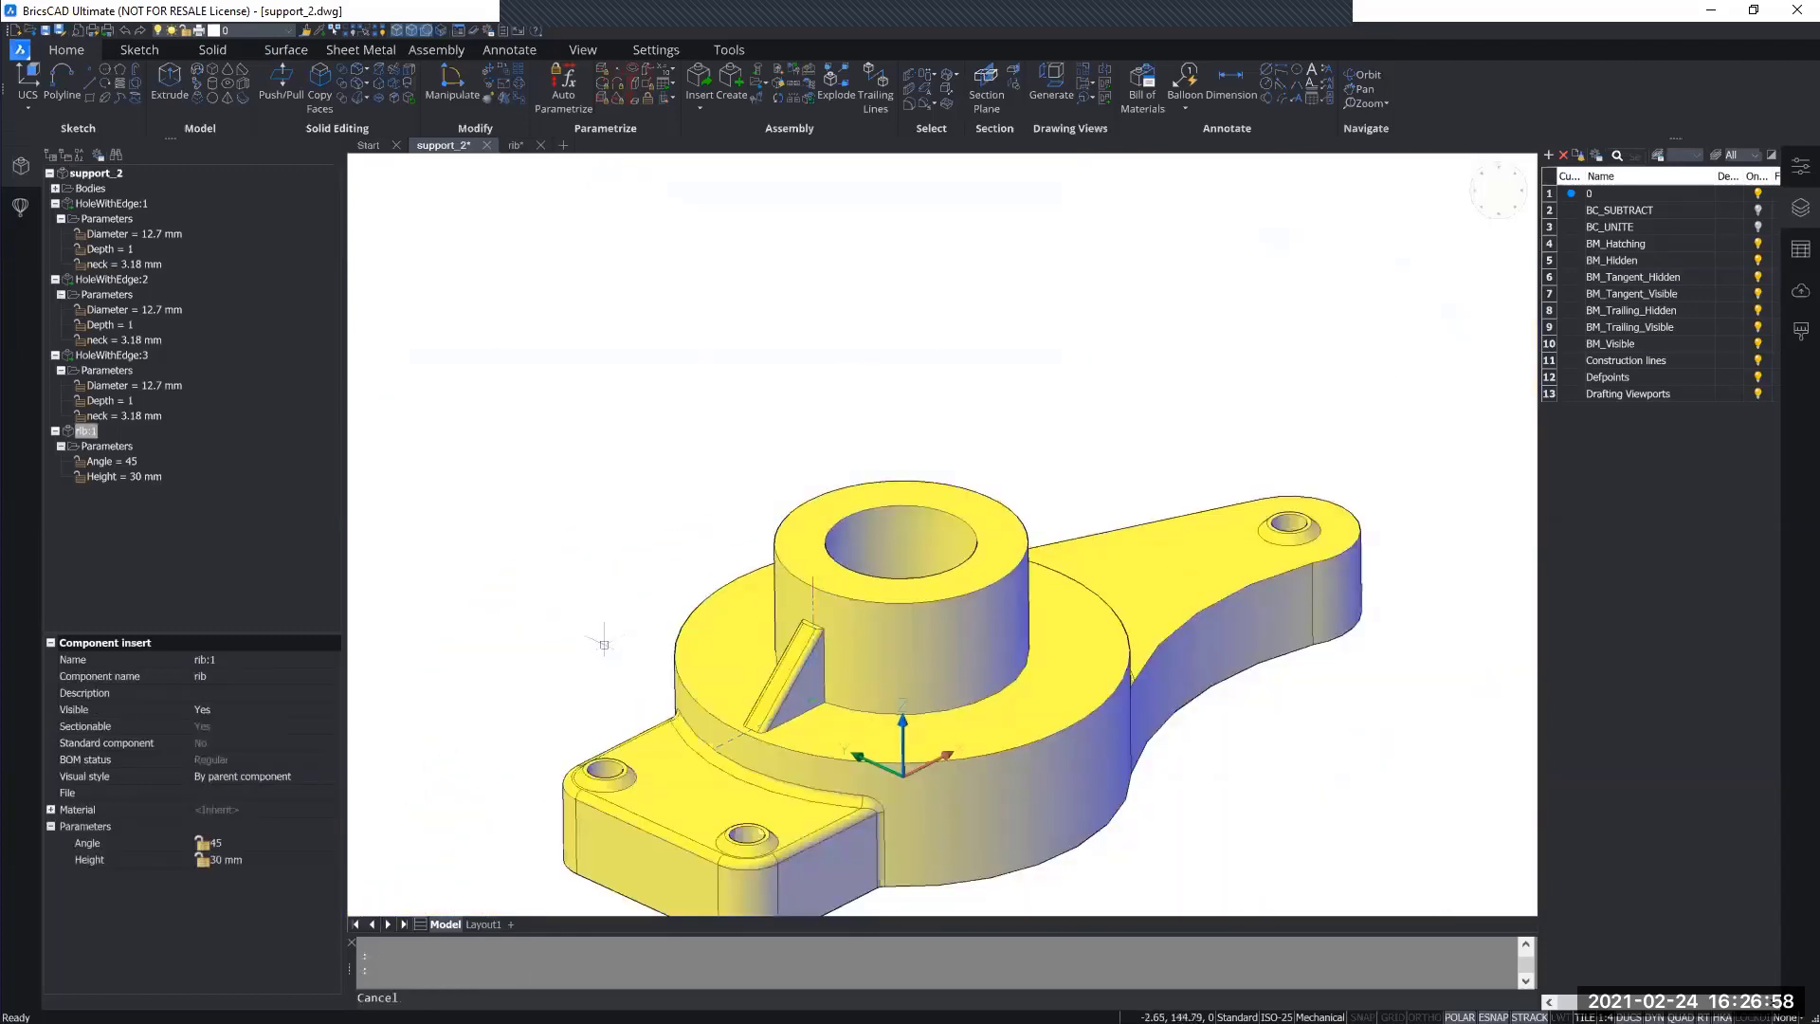
key("Escape")
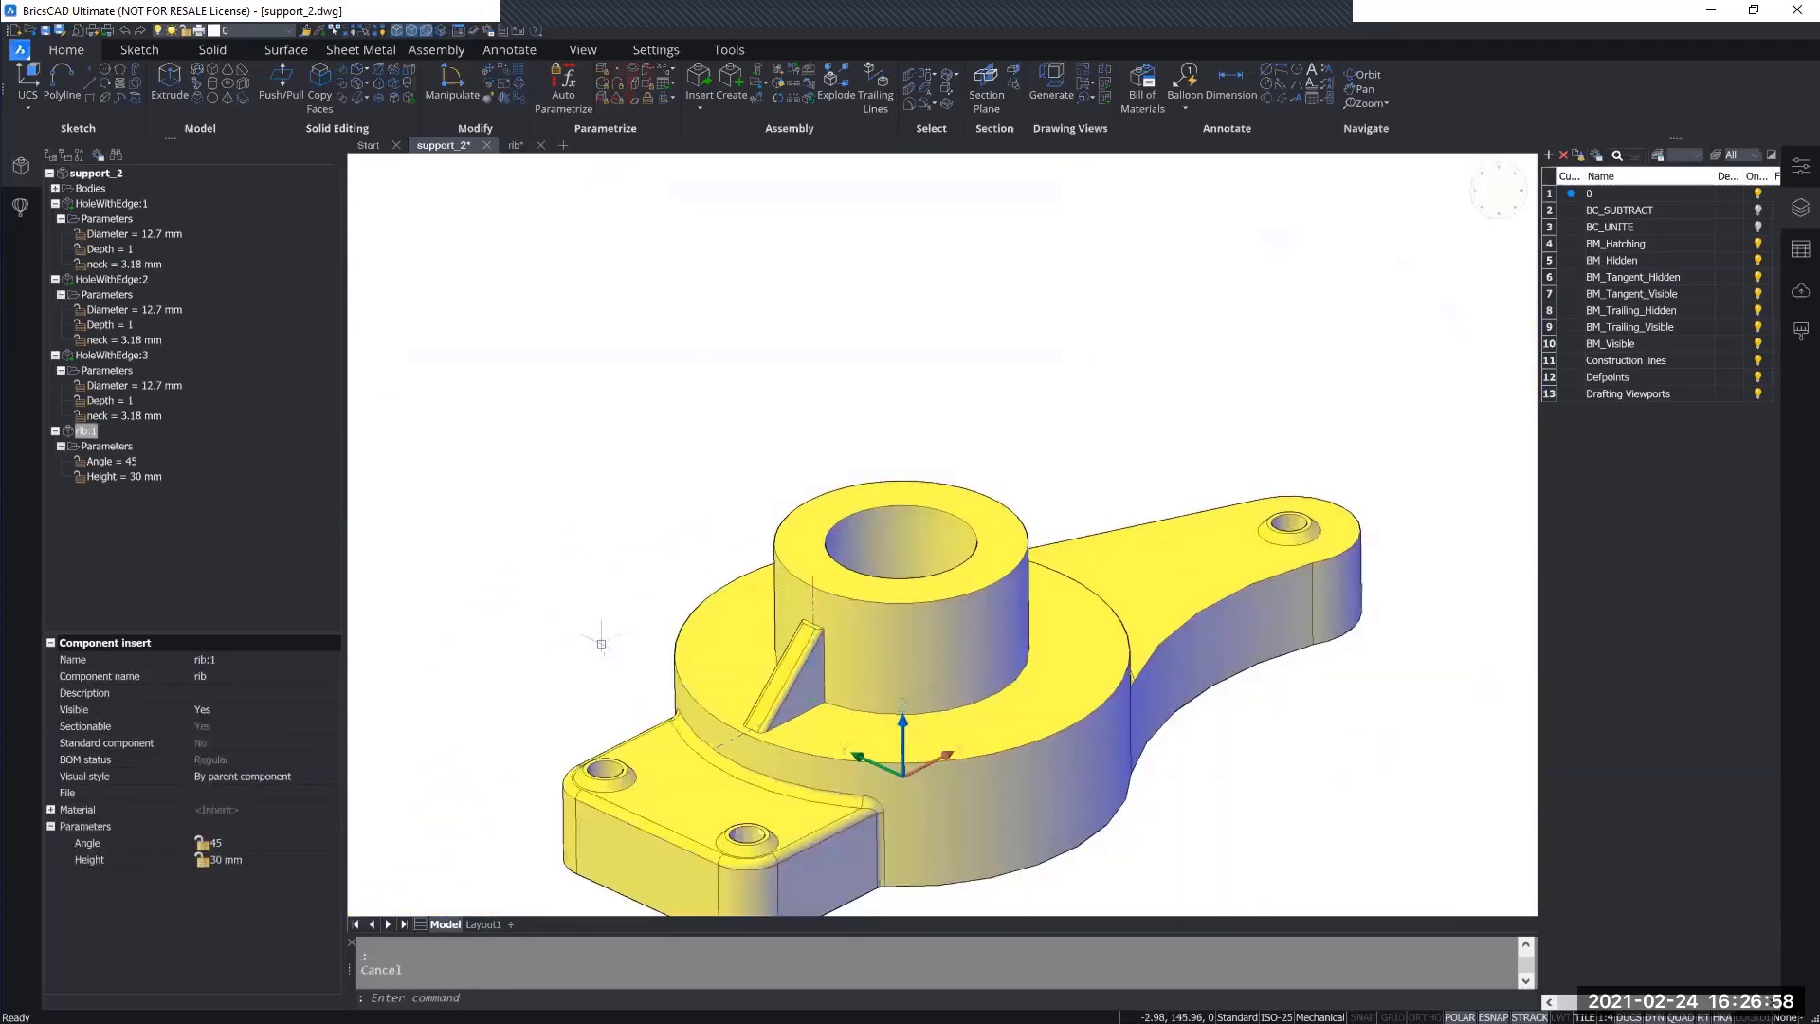
right_click(84, 431)
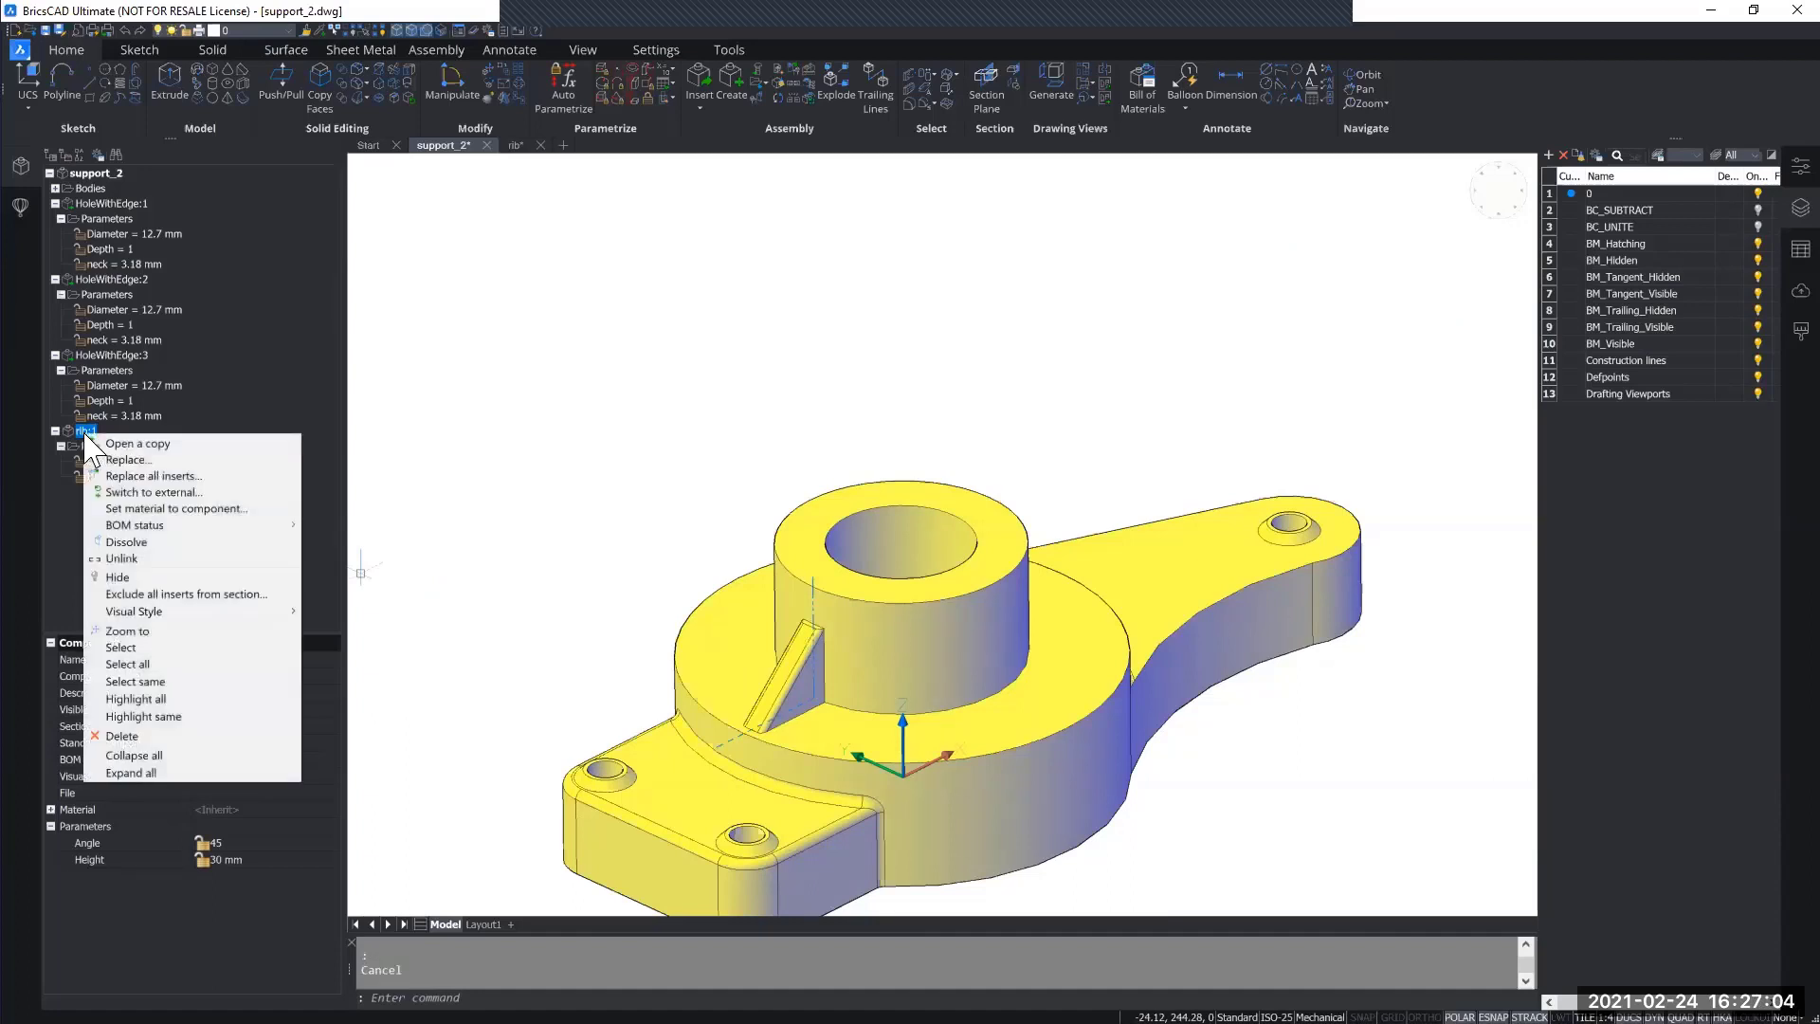
left_click(179, 647)
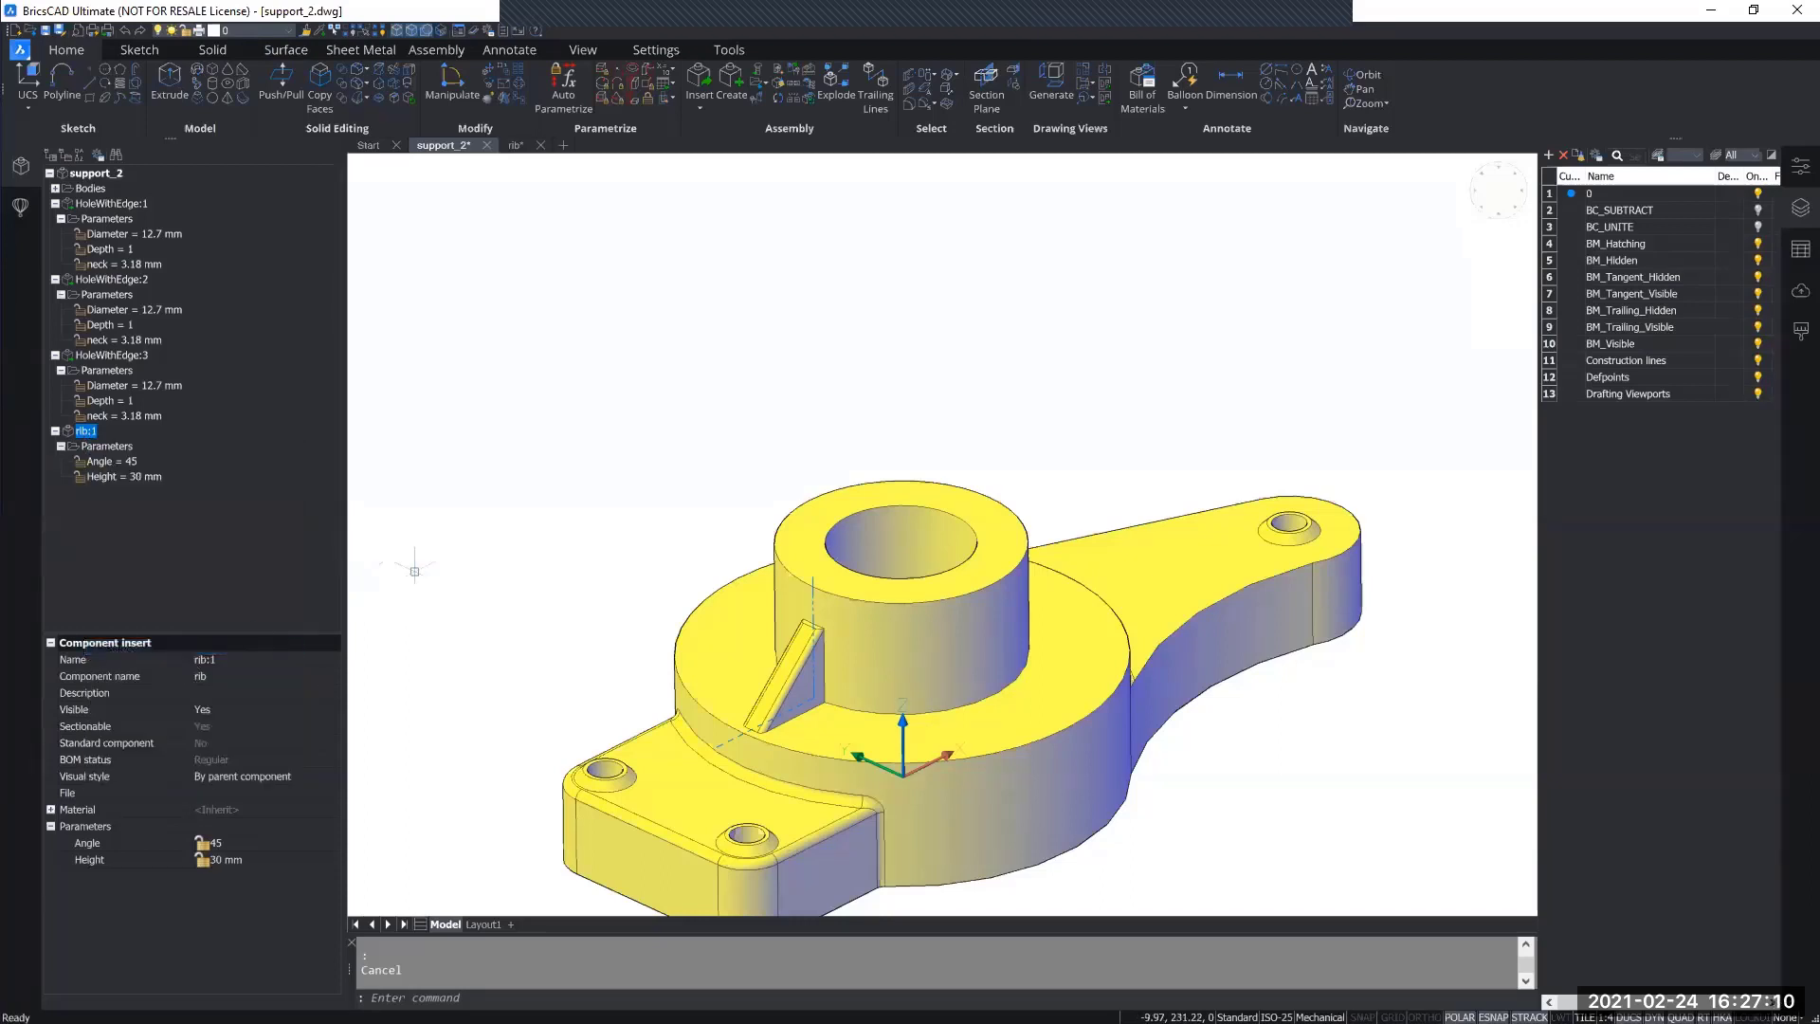
middle_click_drag(577, 557, 582, 419)
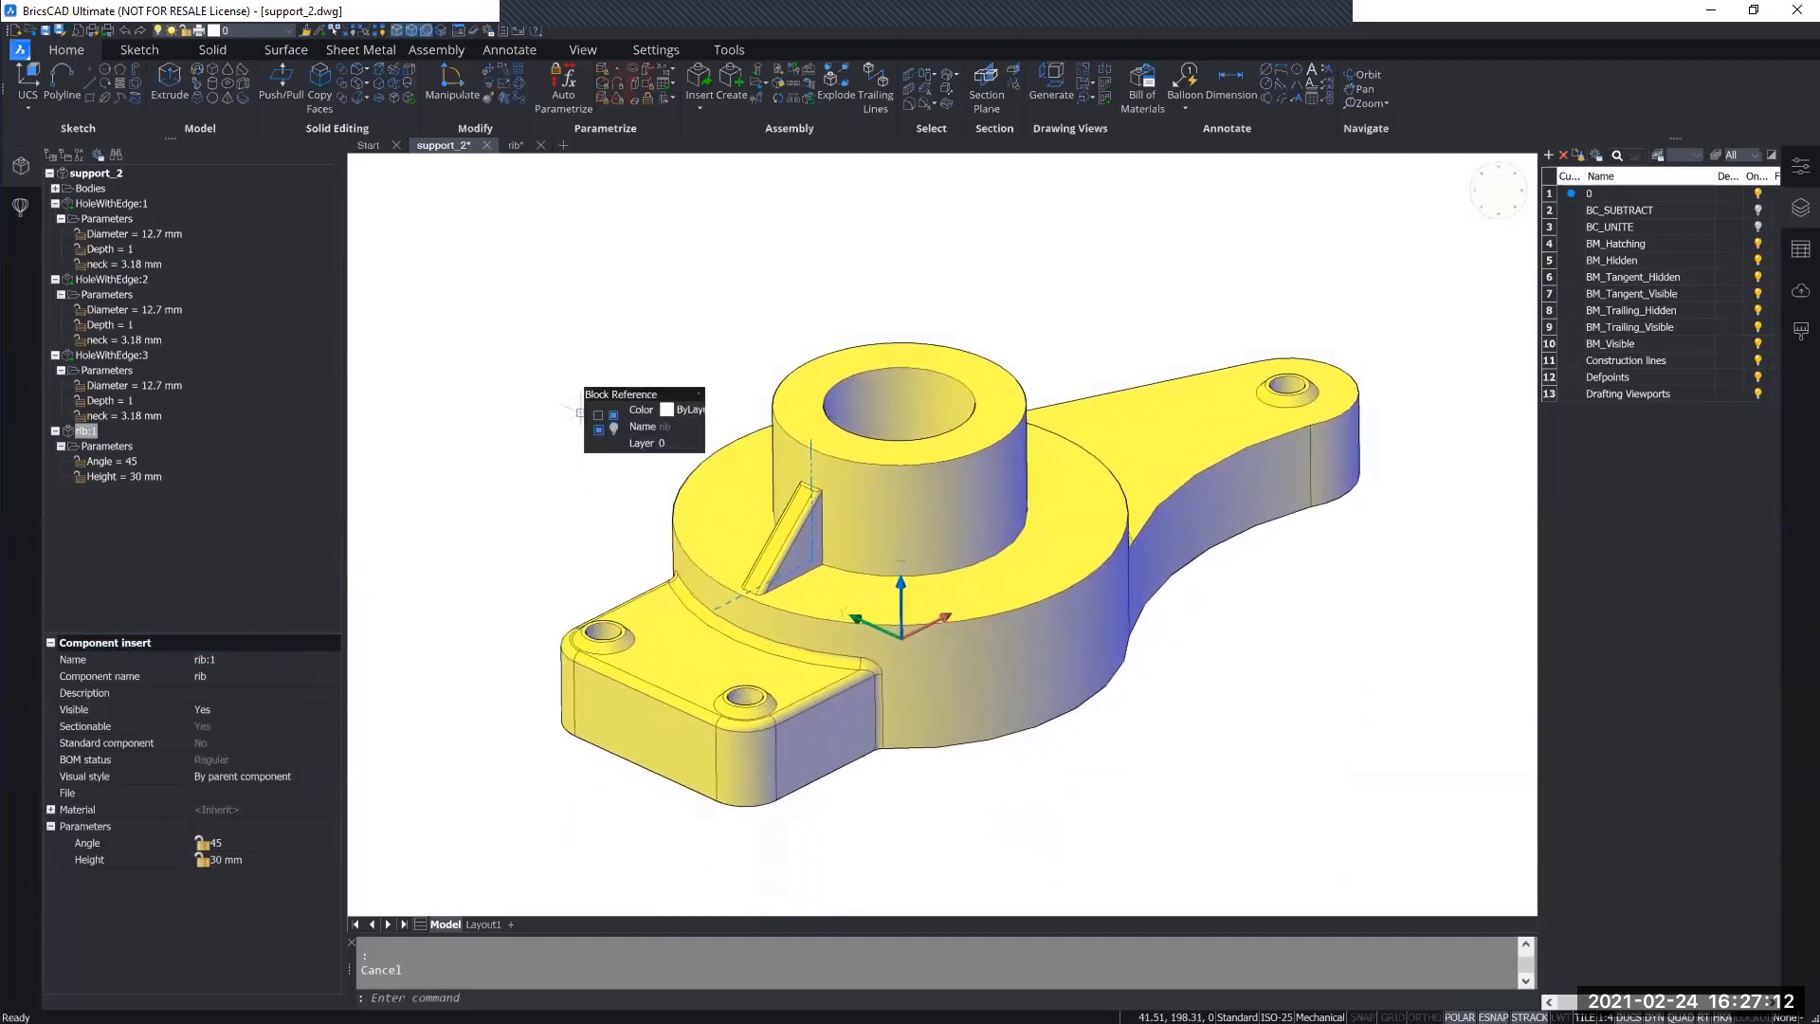
Create an associative polar array of the rib around the centre of the boss's top circle, with 6 items over a 360° fill angle.
left_click(219, 53)
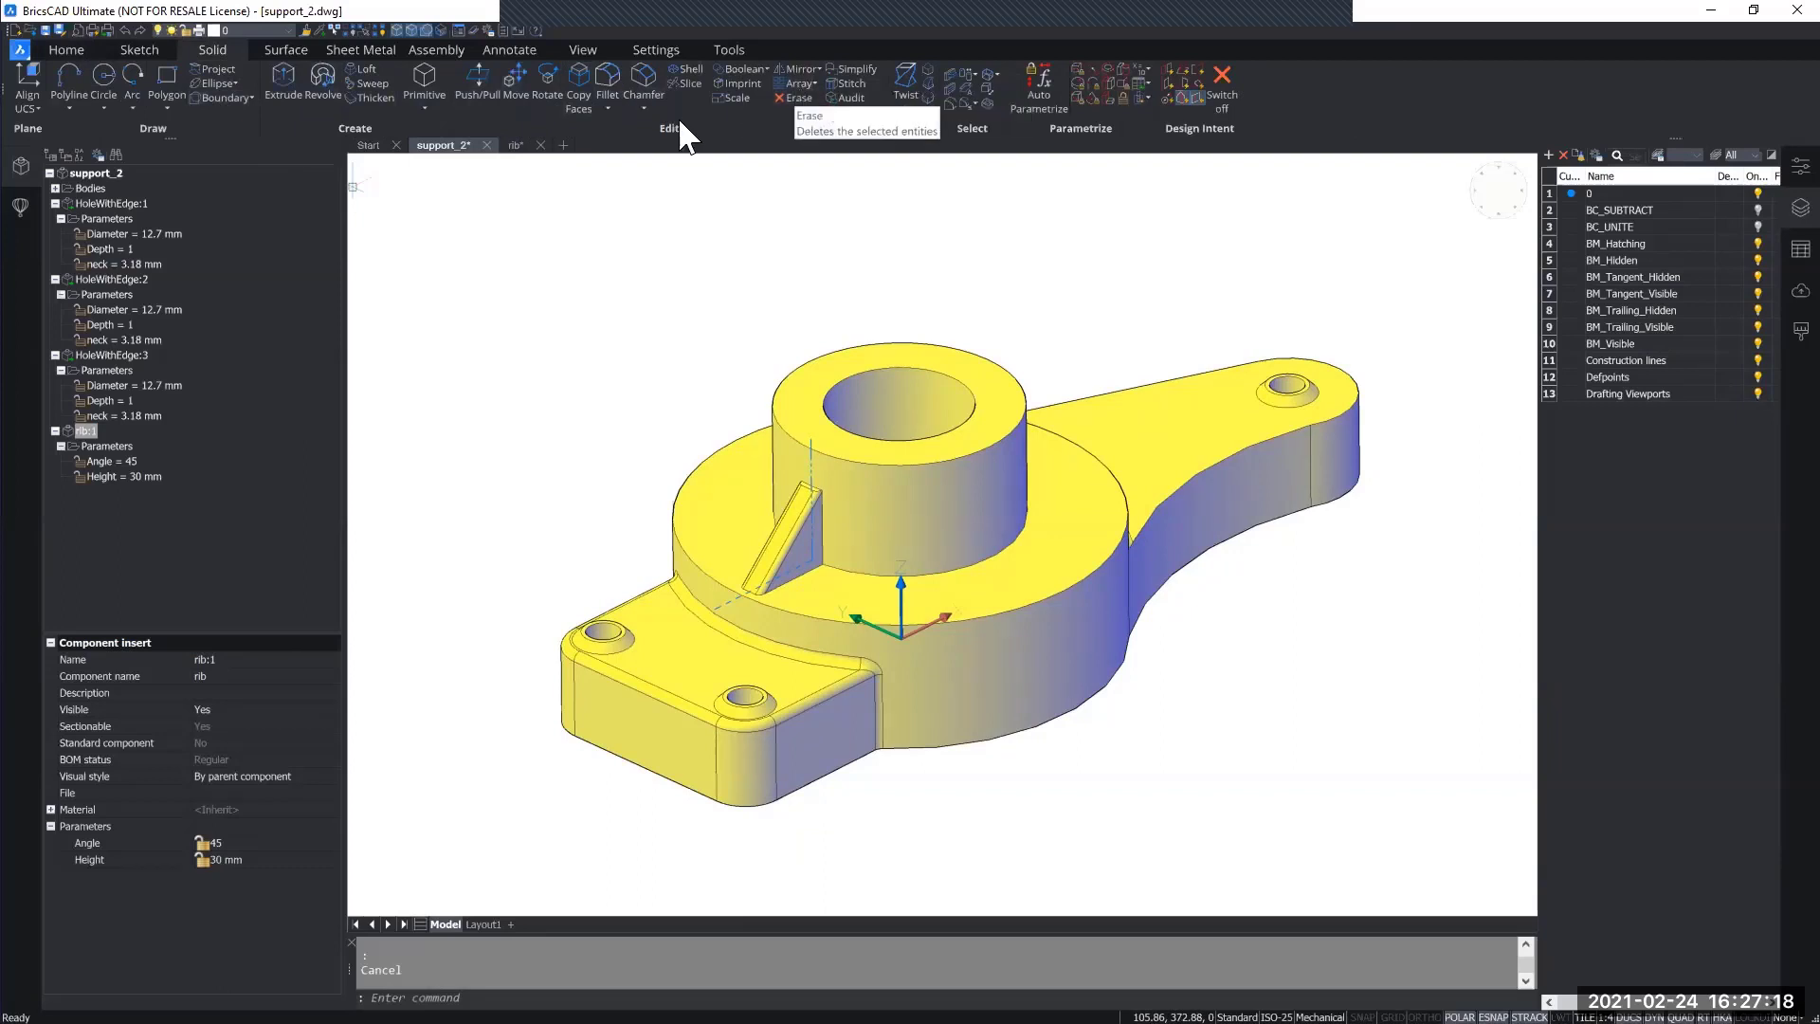
left_click(813, 84)
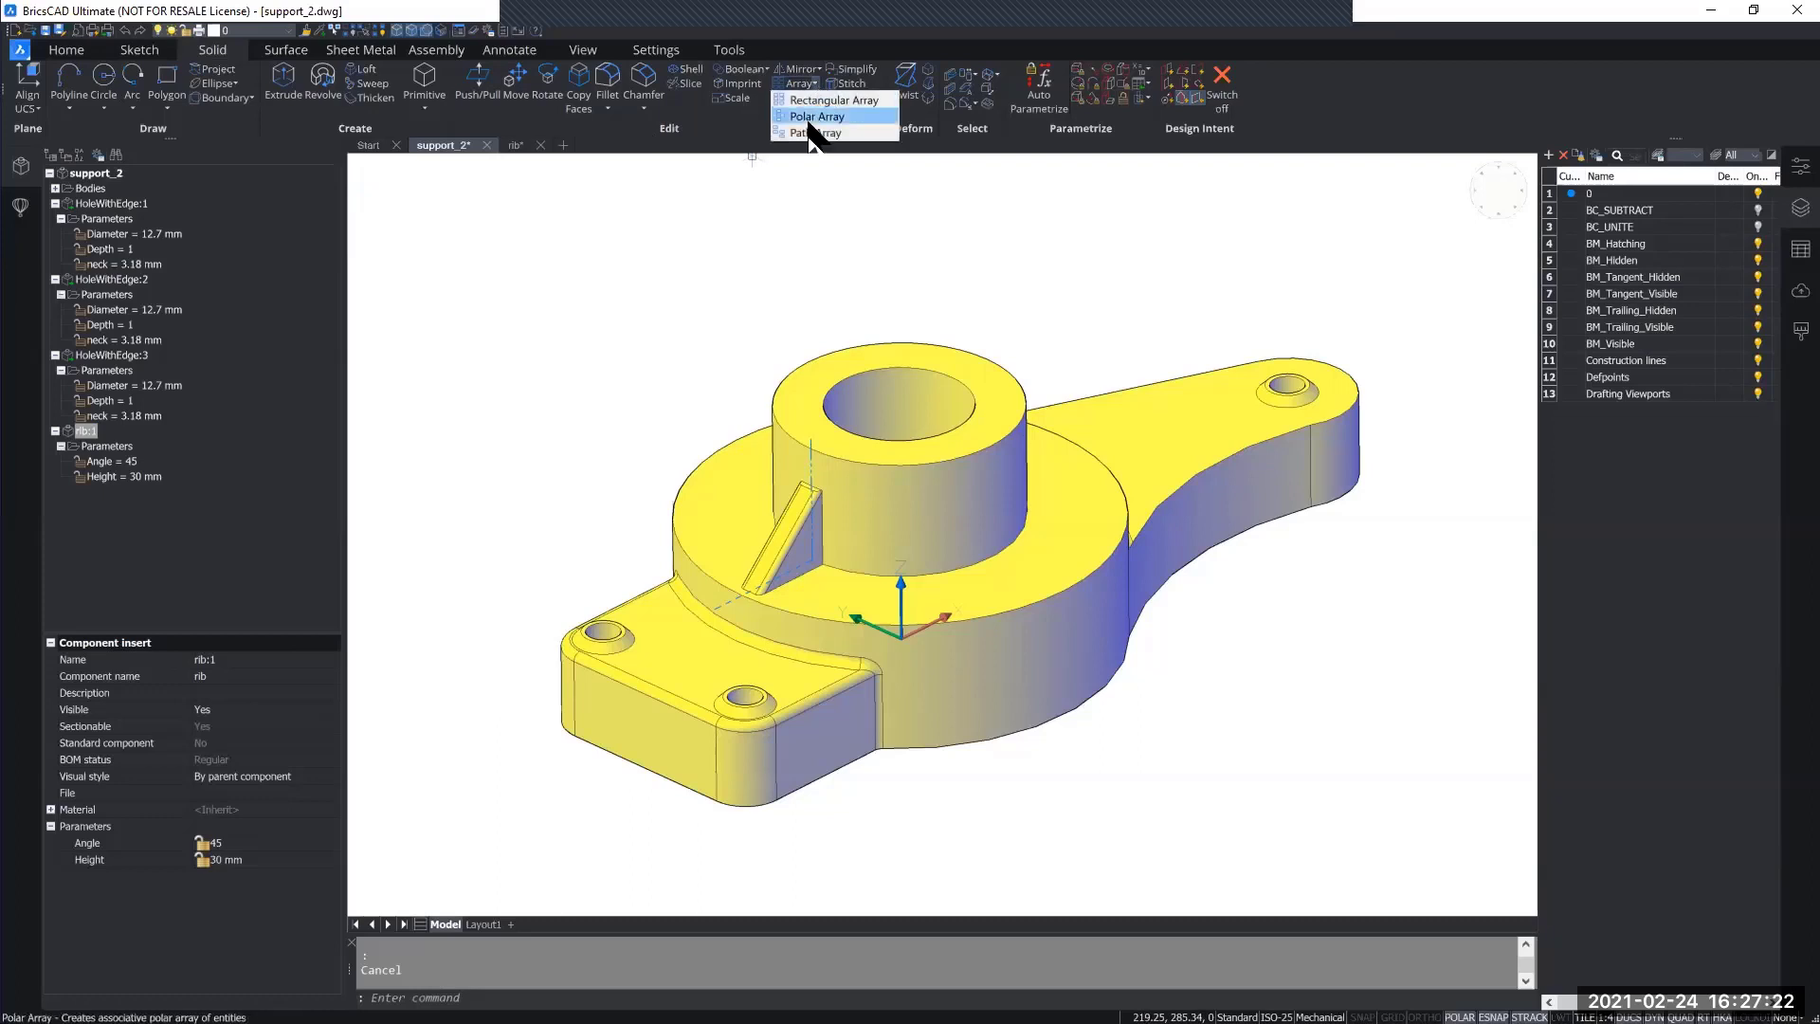
left_click(856, 117)
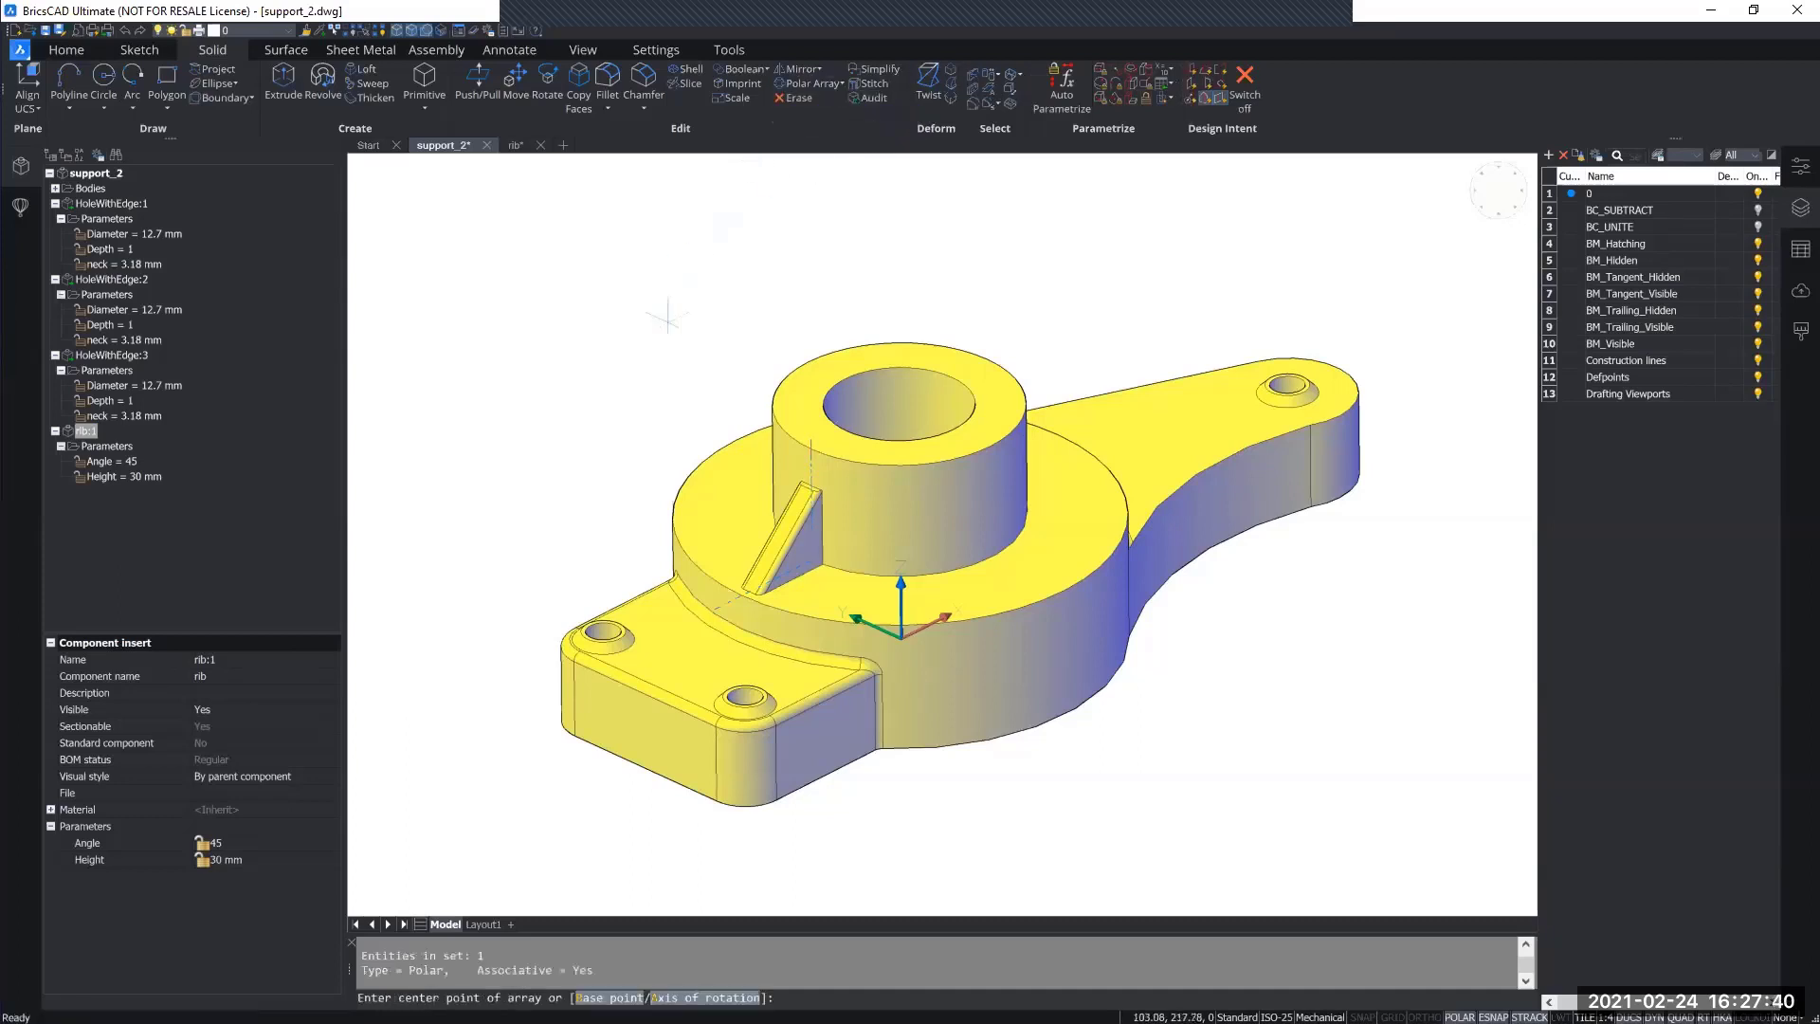
middle_click_drag(552, 516, 563, 483)
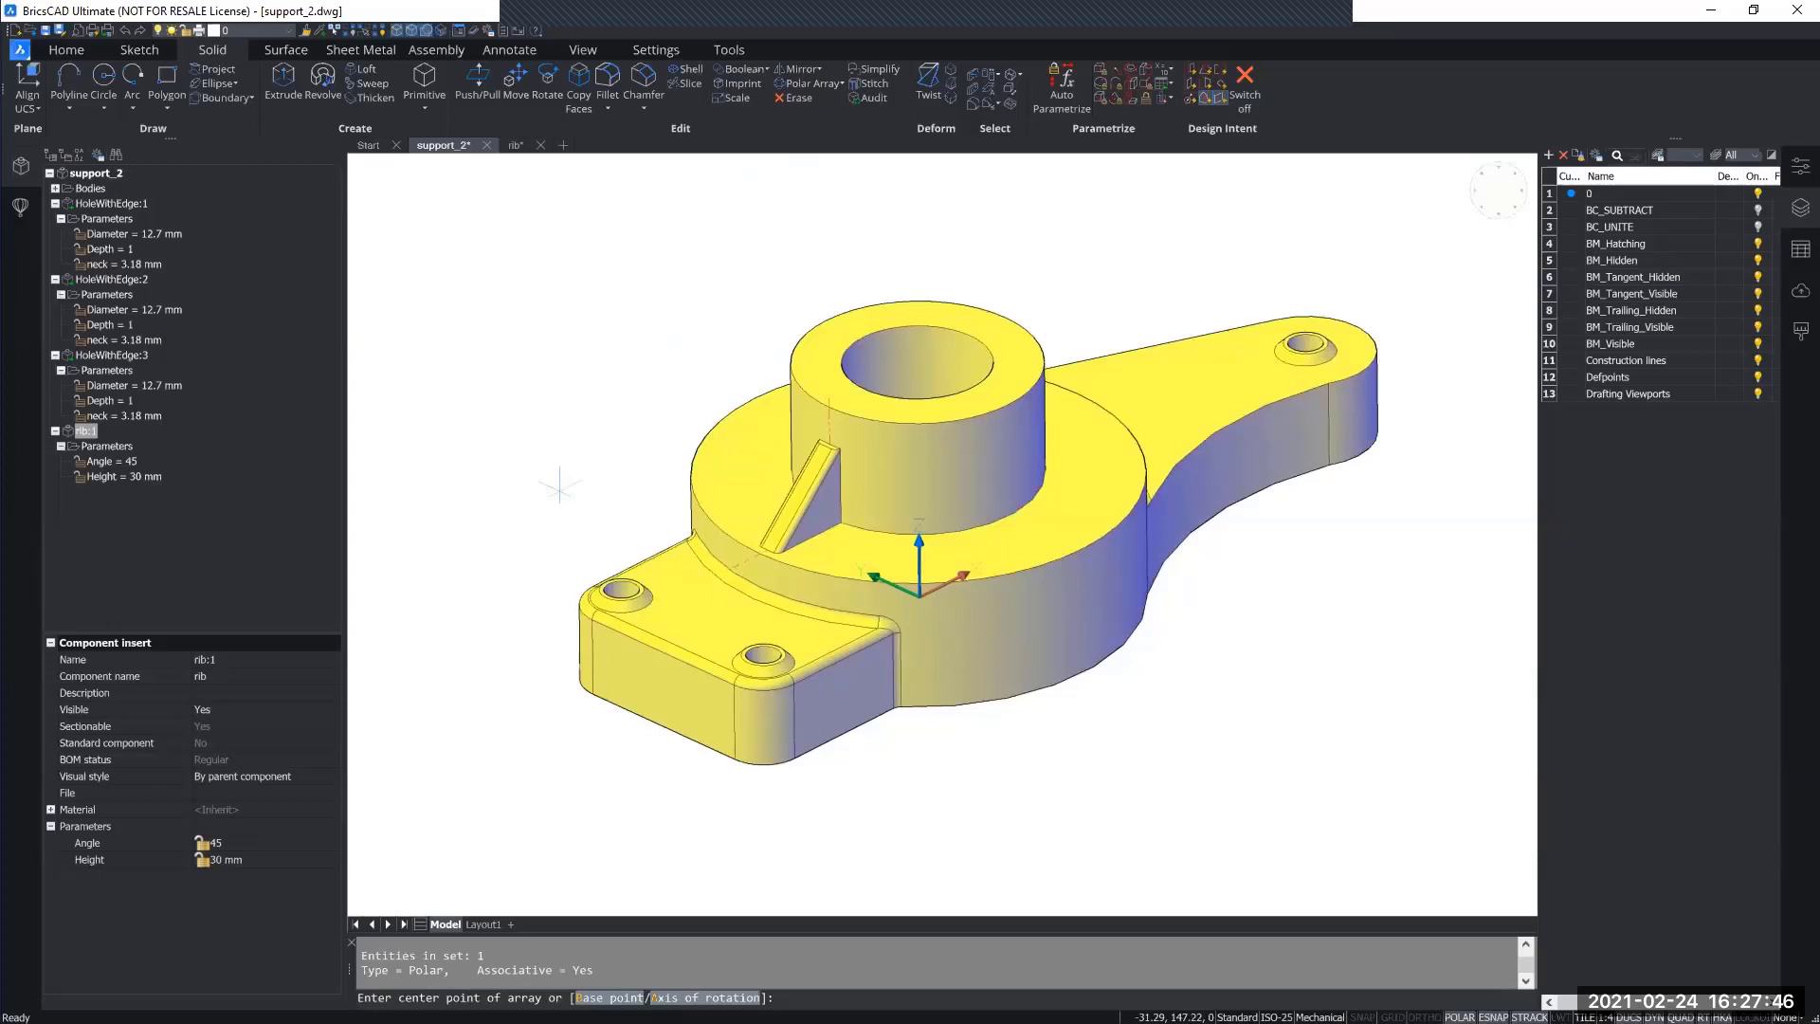
scroll(882, 403, "up", 3)
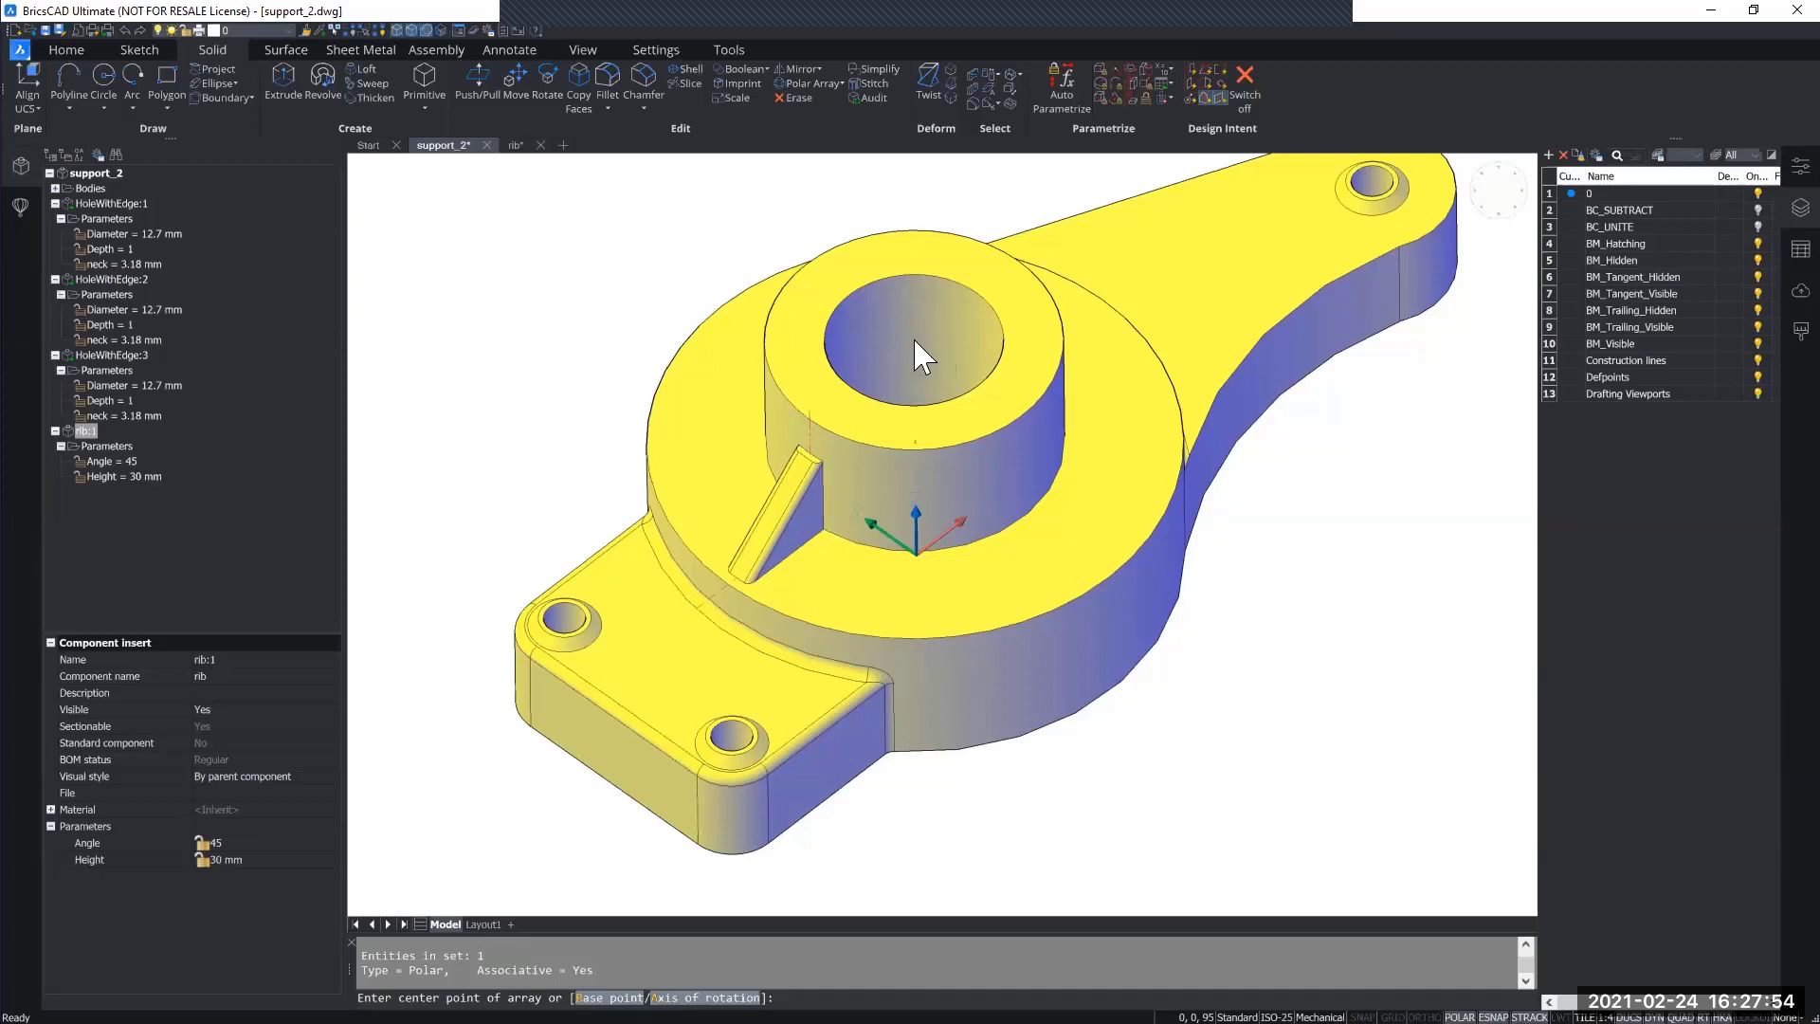
middle_click_drag(916, 341, 918, 352, "shift")
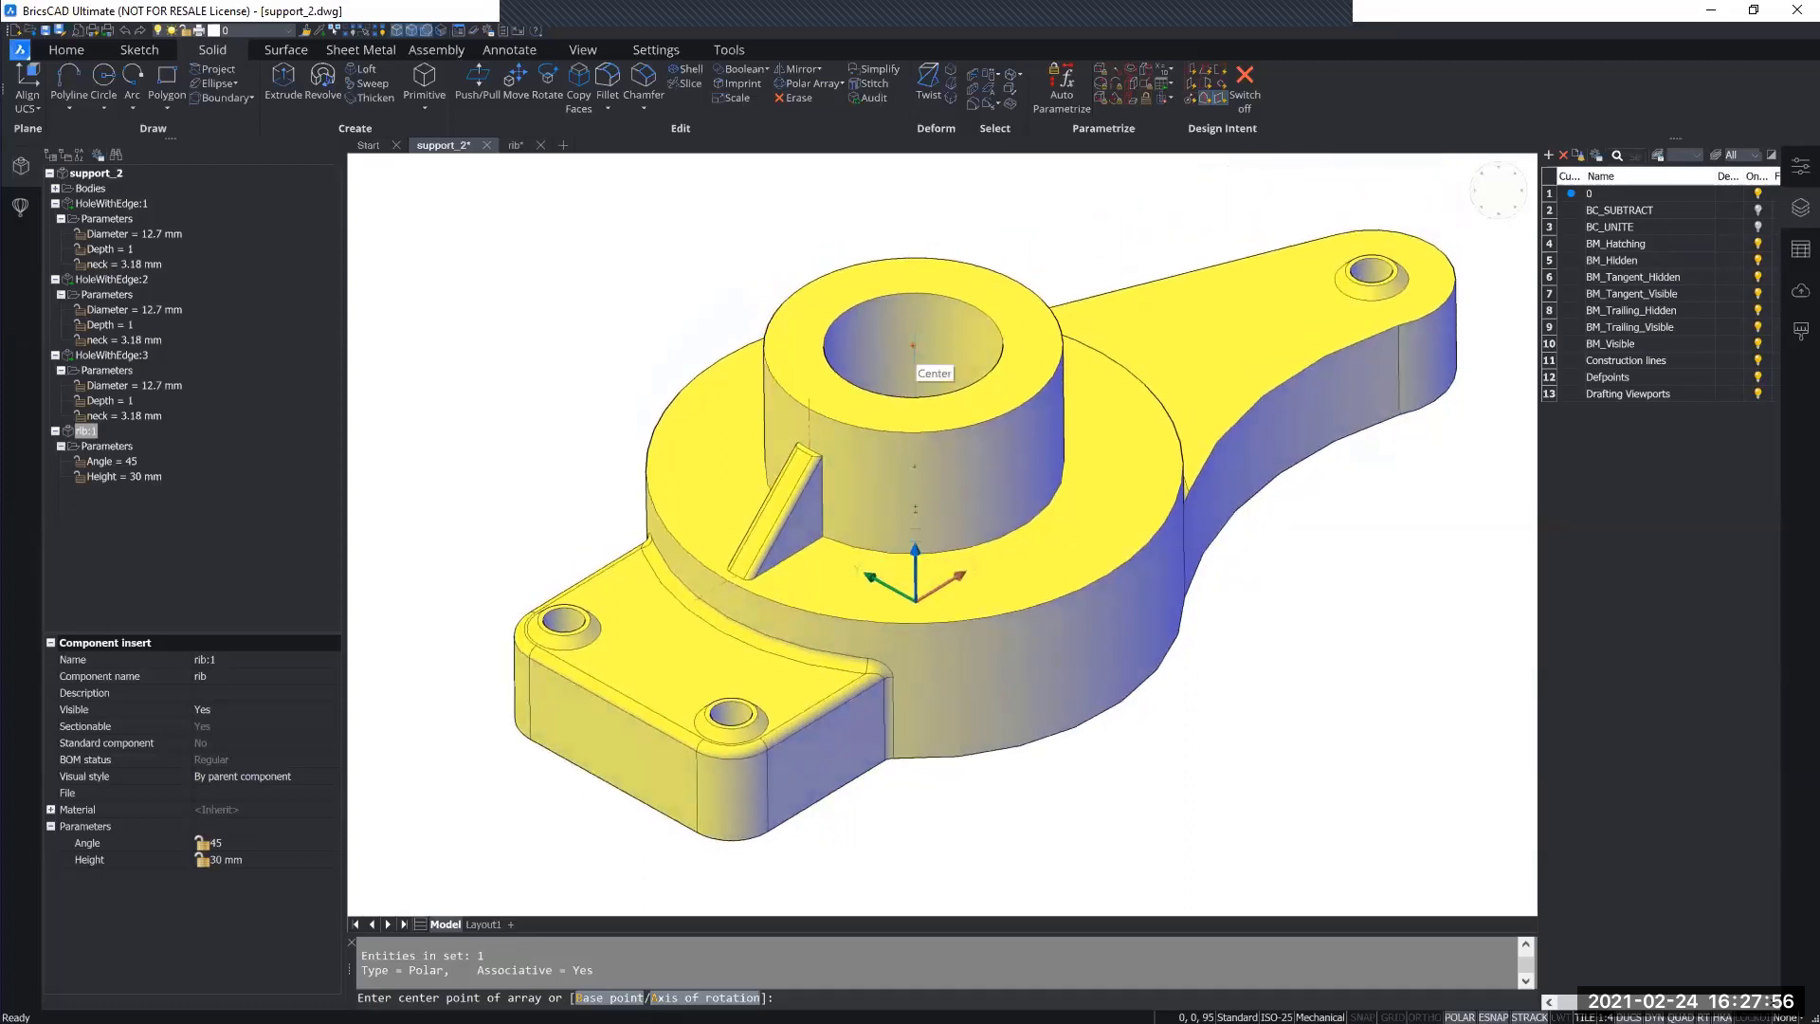
middle_click_drag(926, 375, 863, 508, "shift")
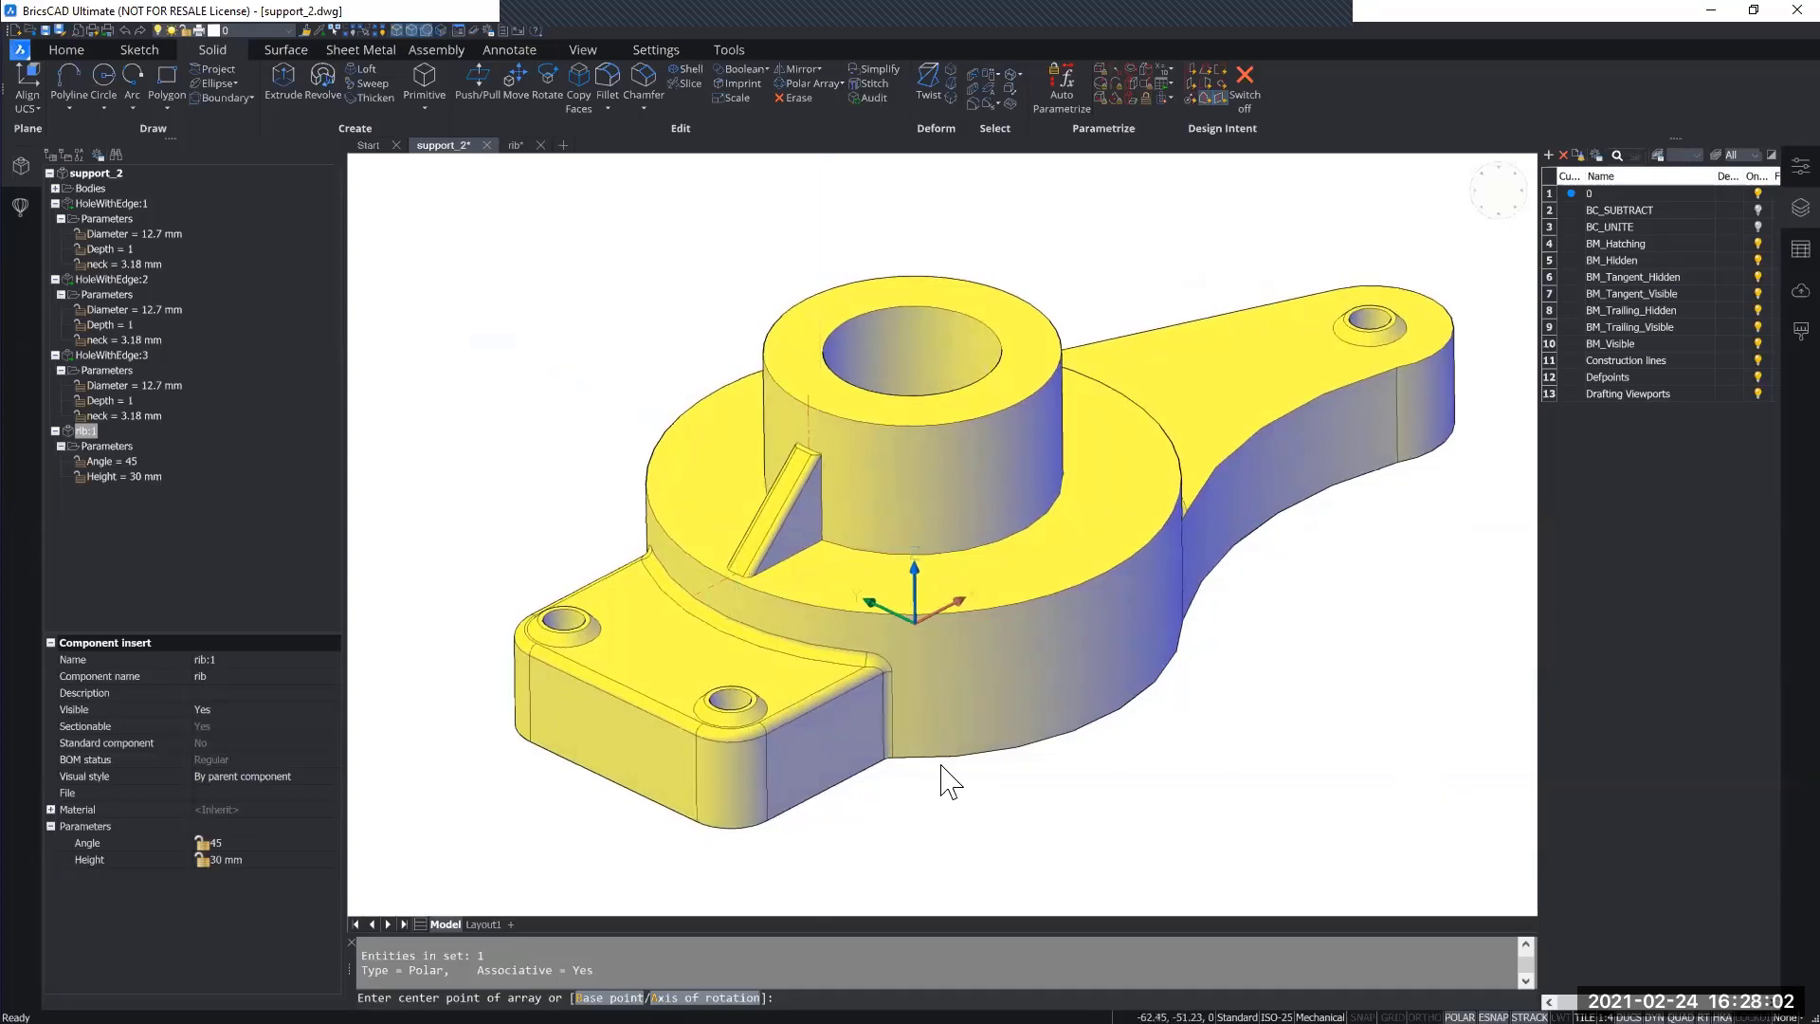
middle_click_drag(941, 766, 928, 818, "shift")
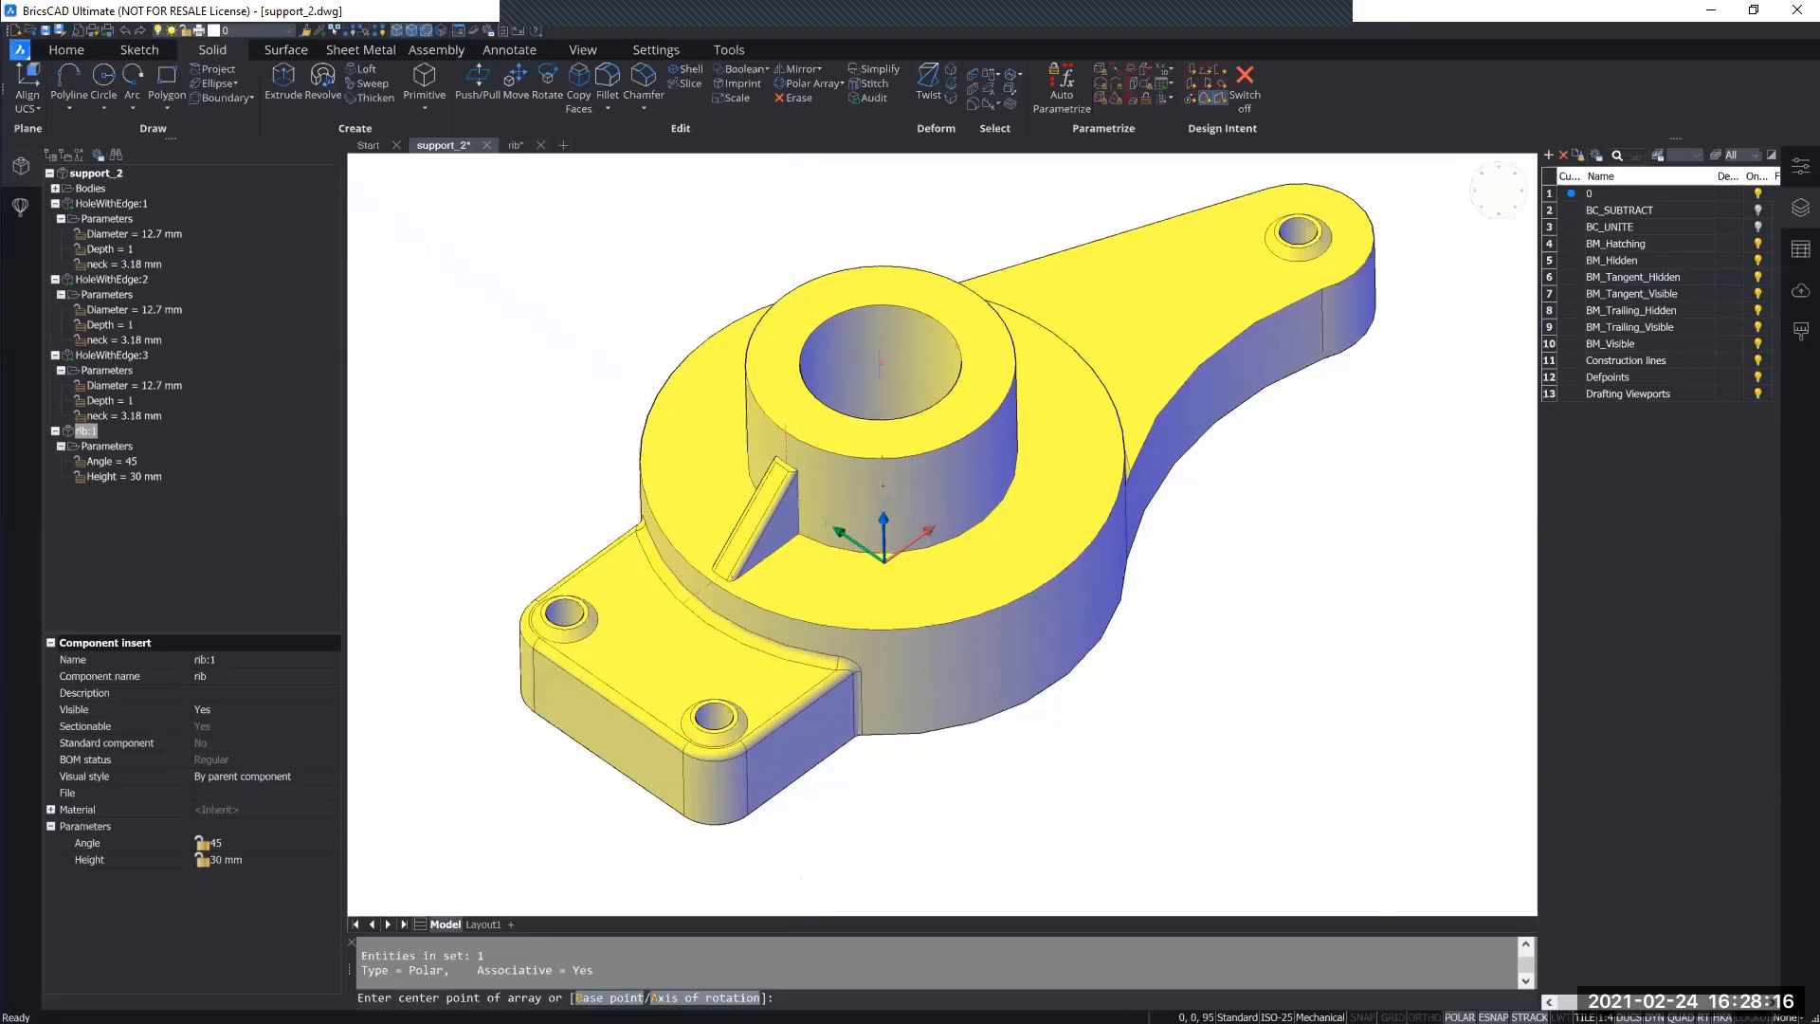
middle_click_drag(880, 363, 874, 415, "shift")
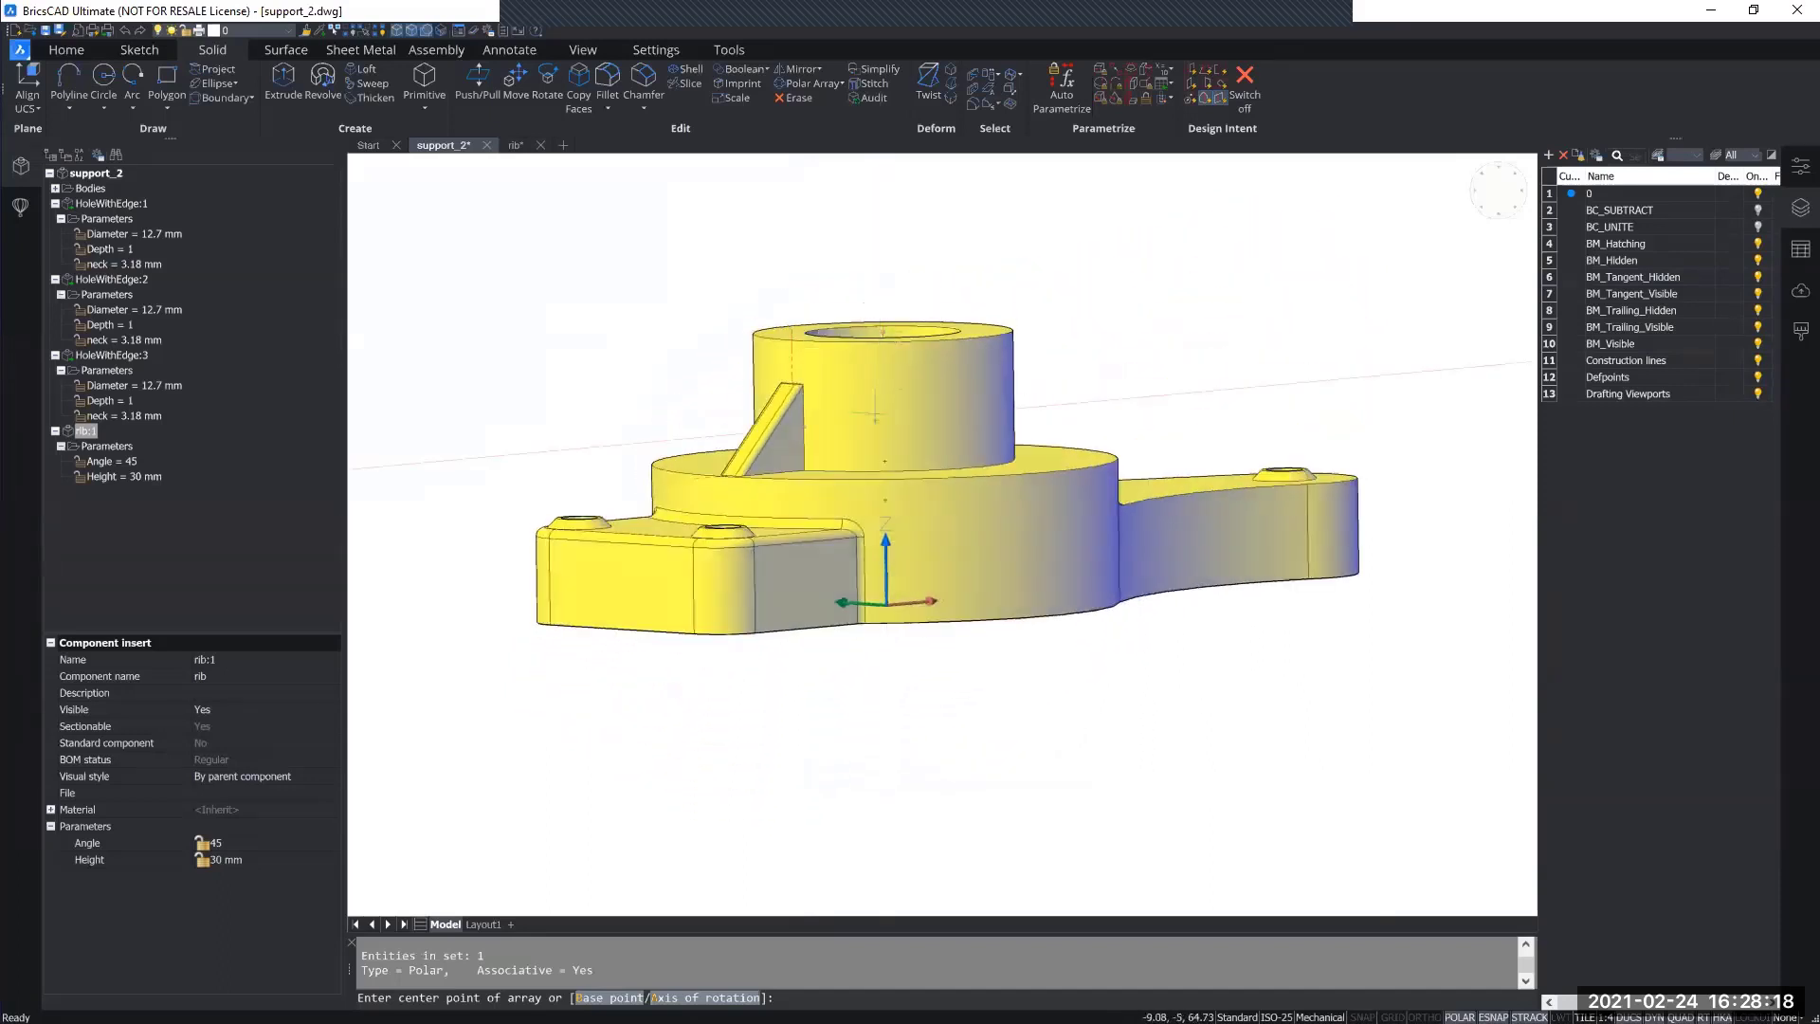
middle_click_drag(889, 641, 886, 597, "shift")
scroll(885, 594, "up", 3)
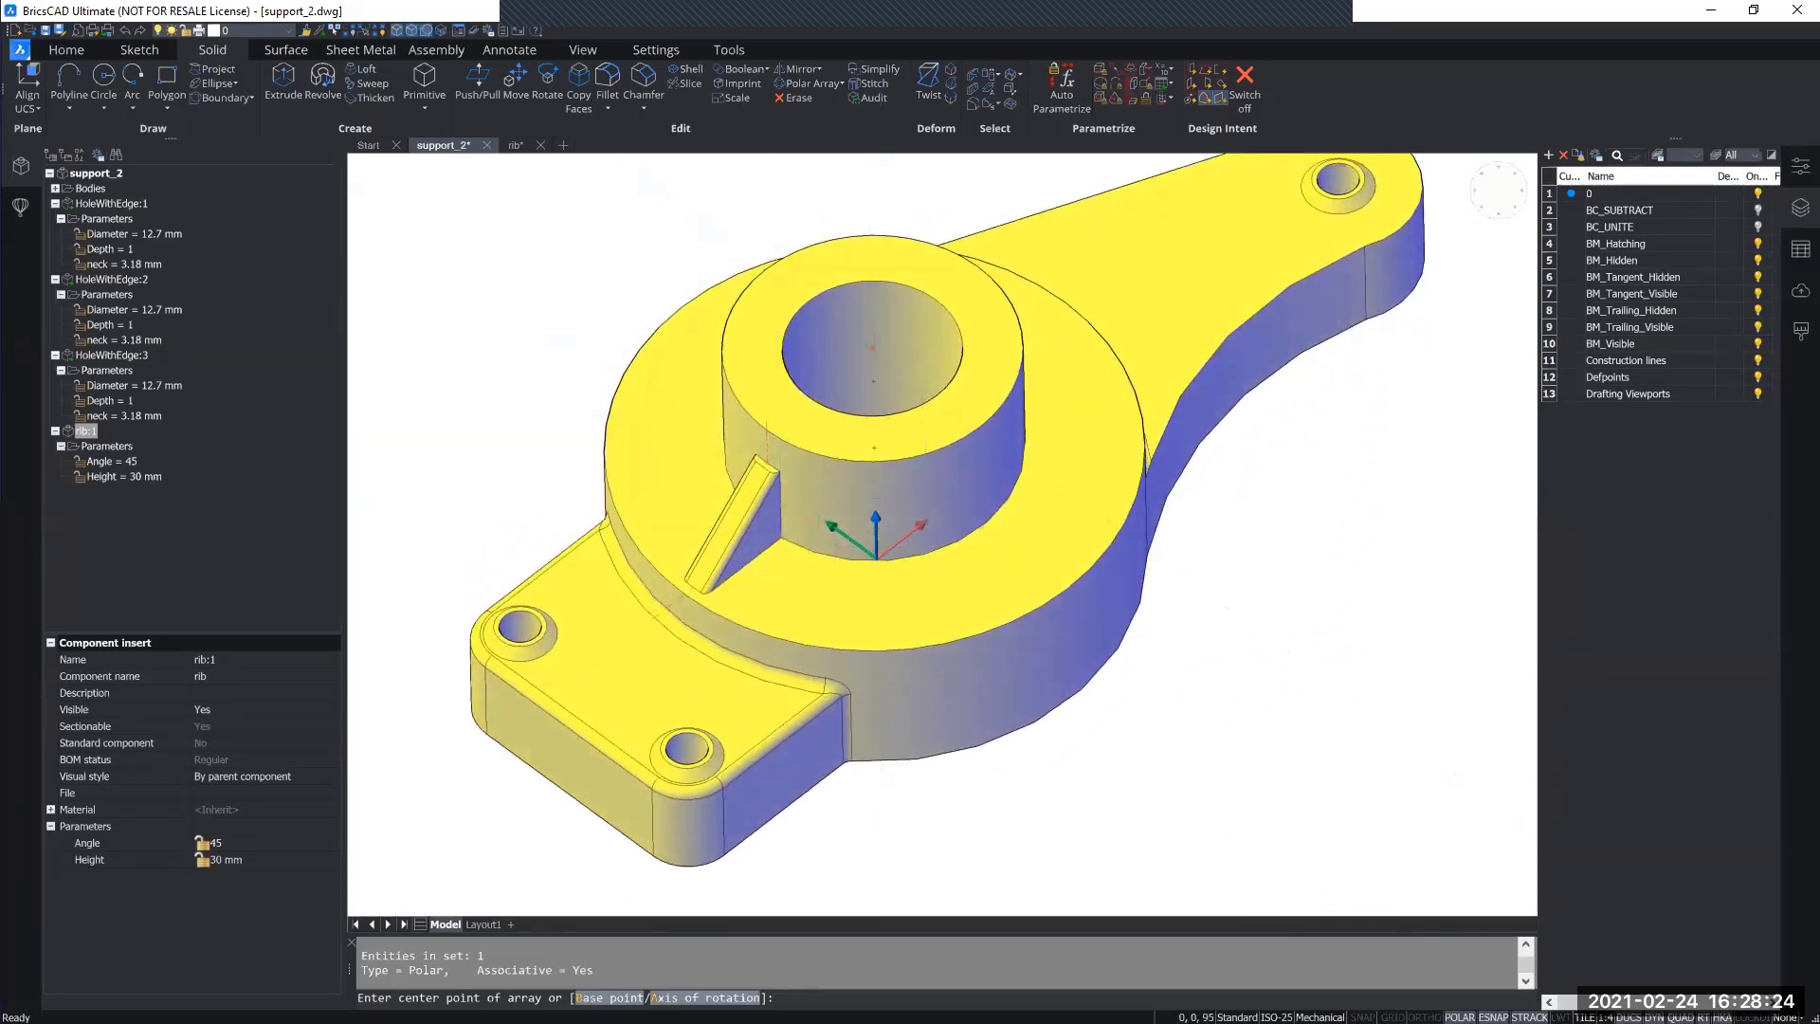
left_click(873, 349)
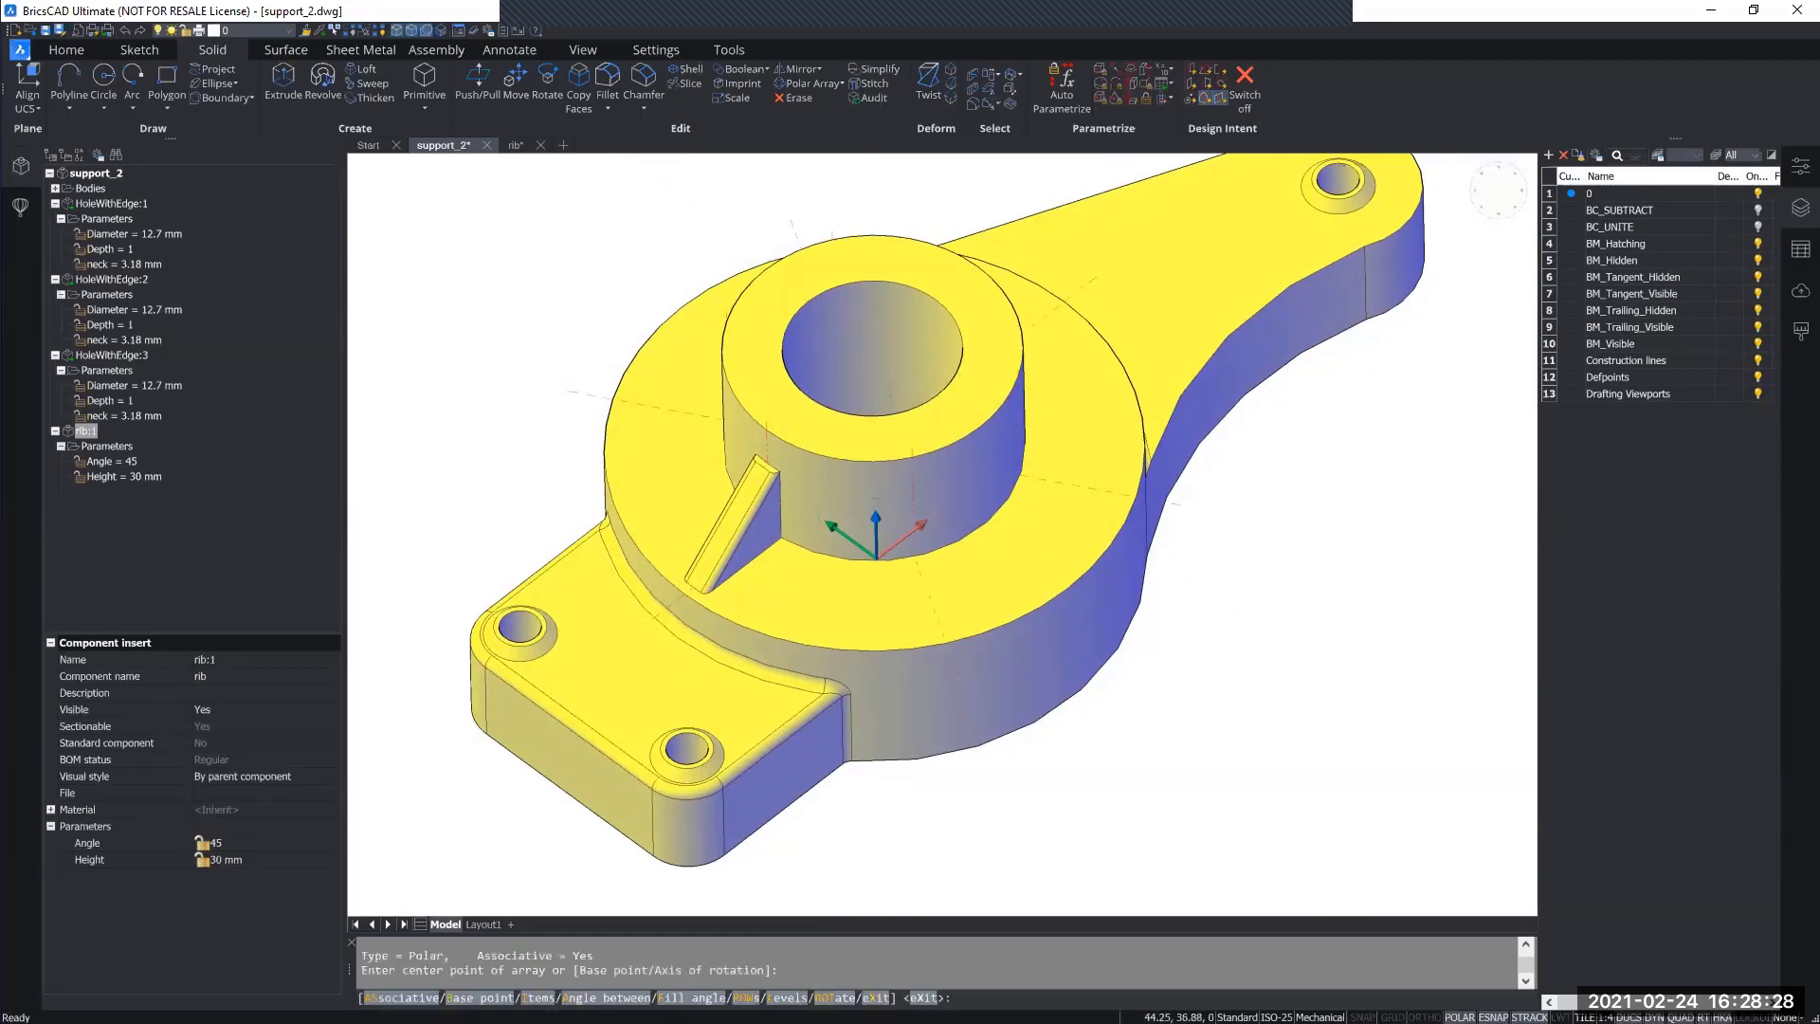
middle_click_drag(1006, 597, 768, 403, "shift")
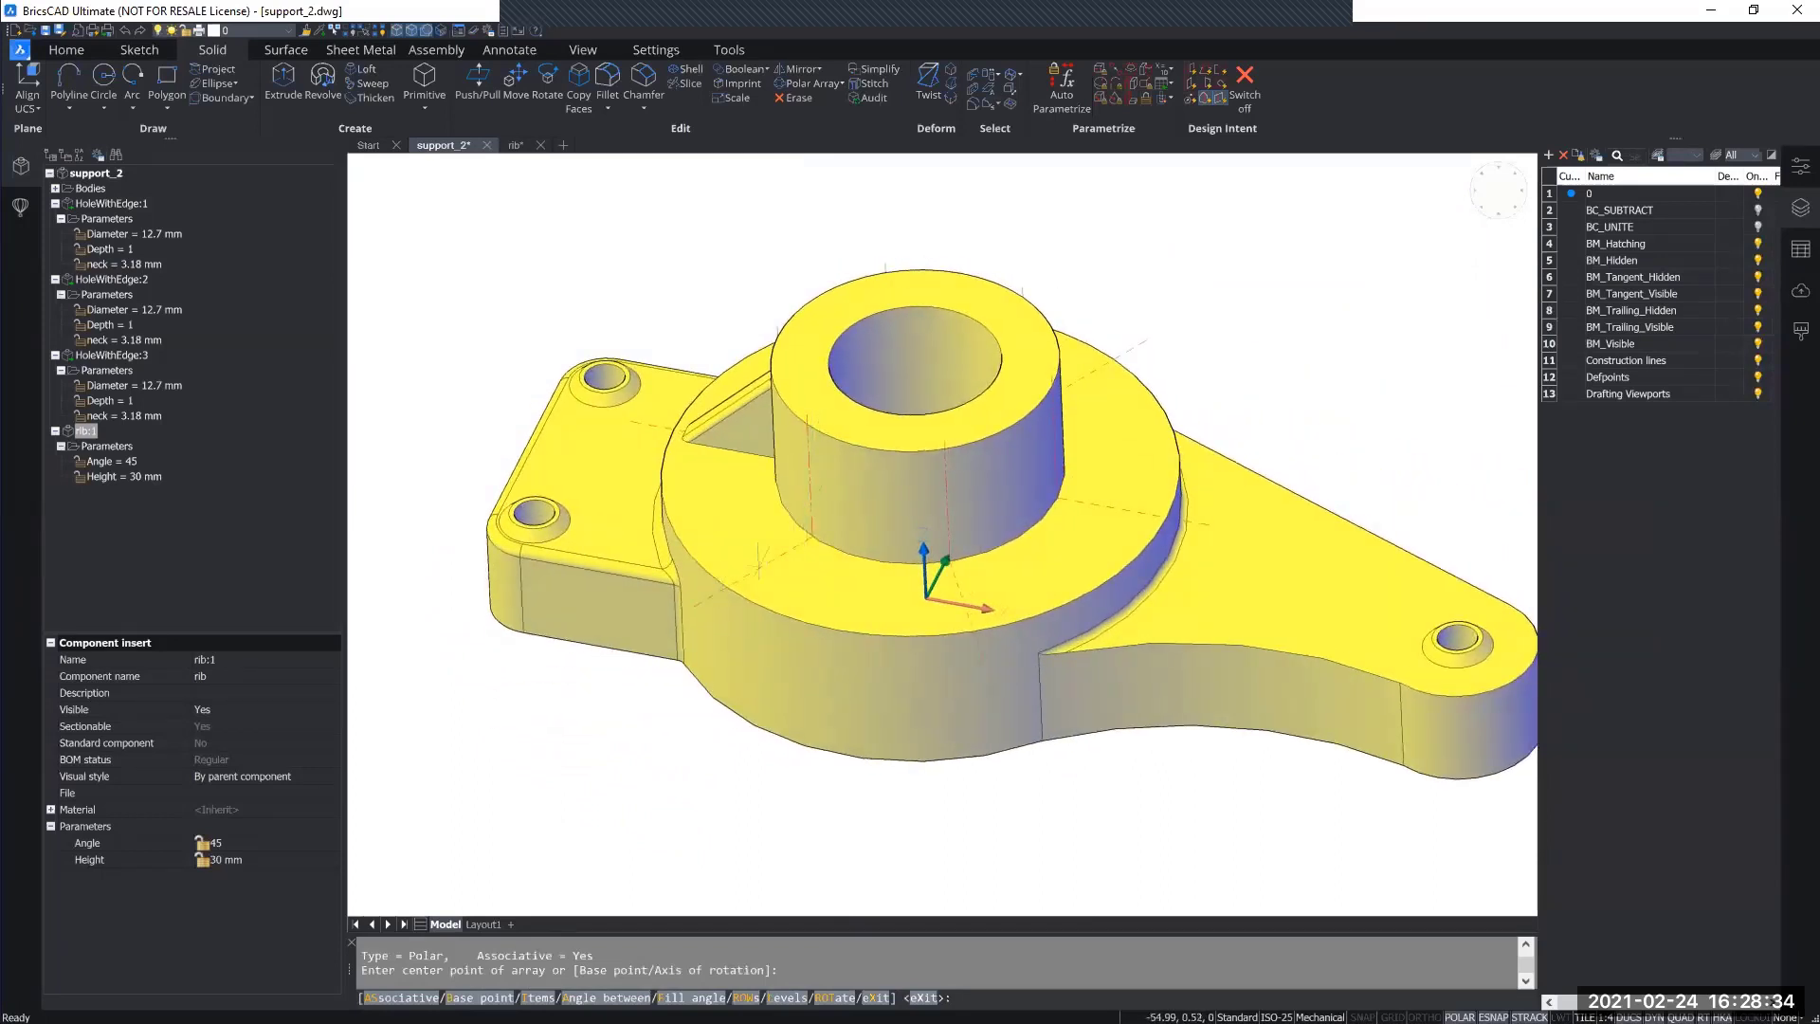
middle_click_drag(960, 578, 697, 569, "shift")
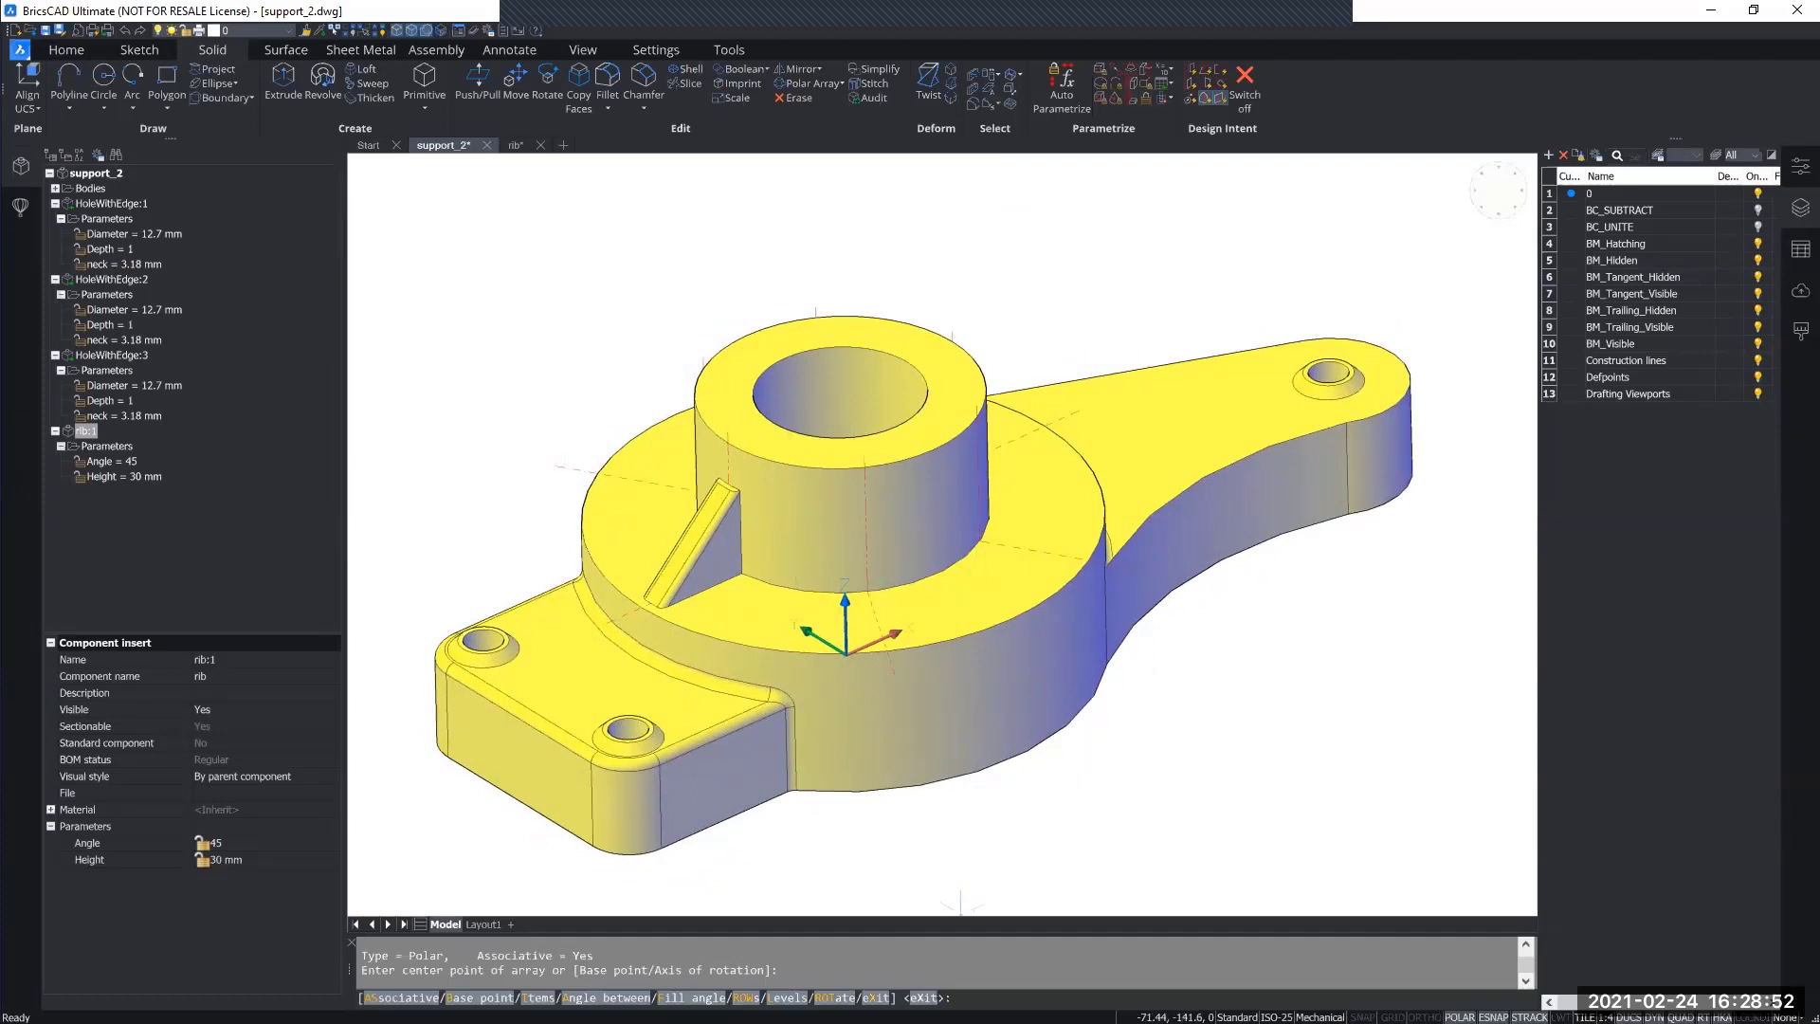
key("Return")
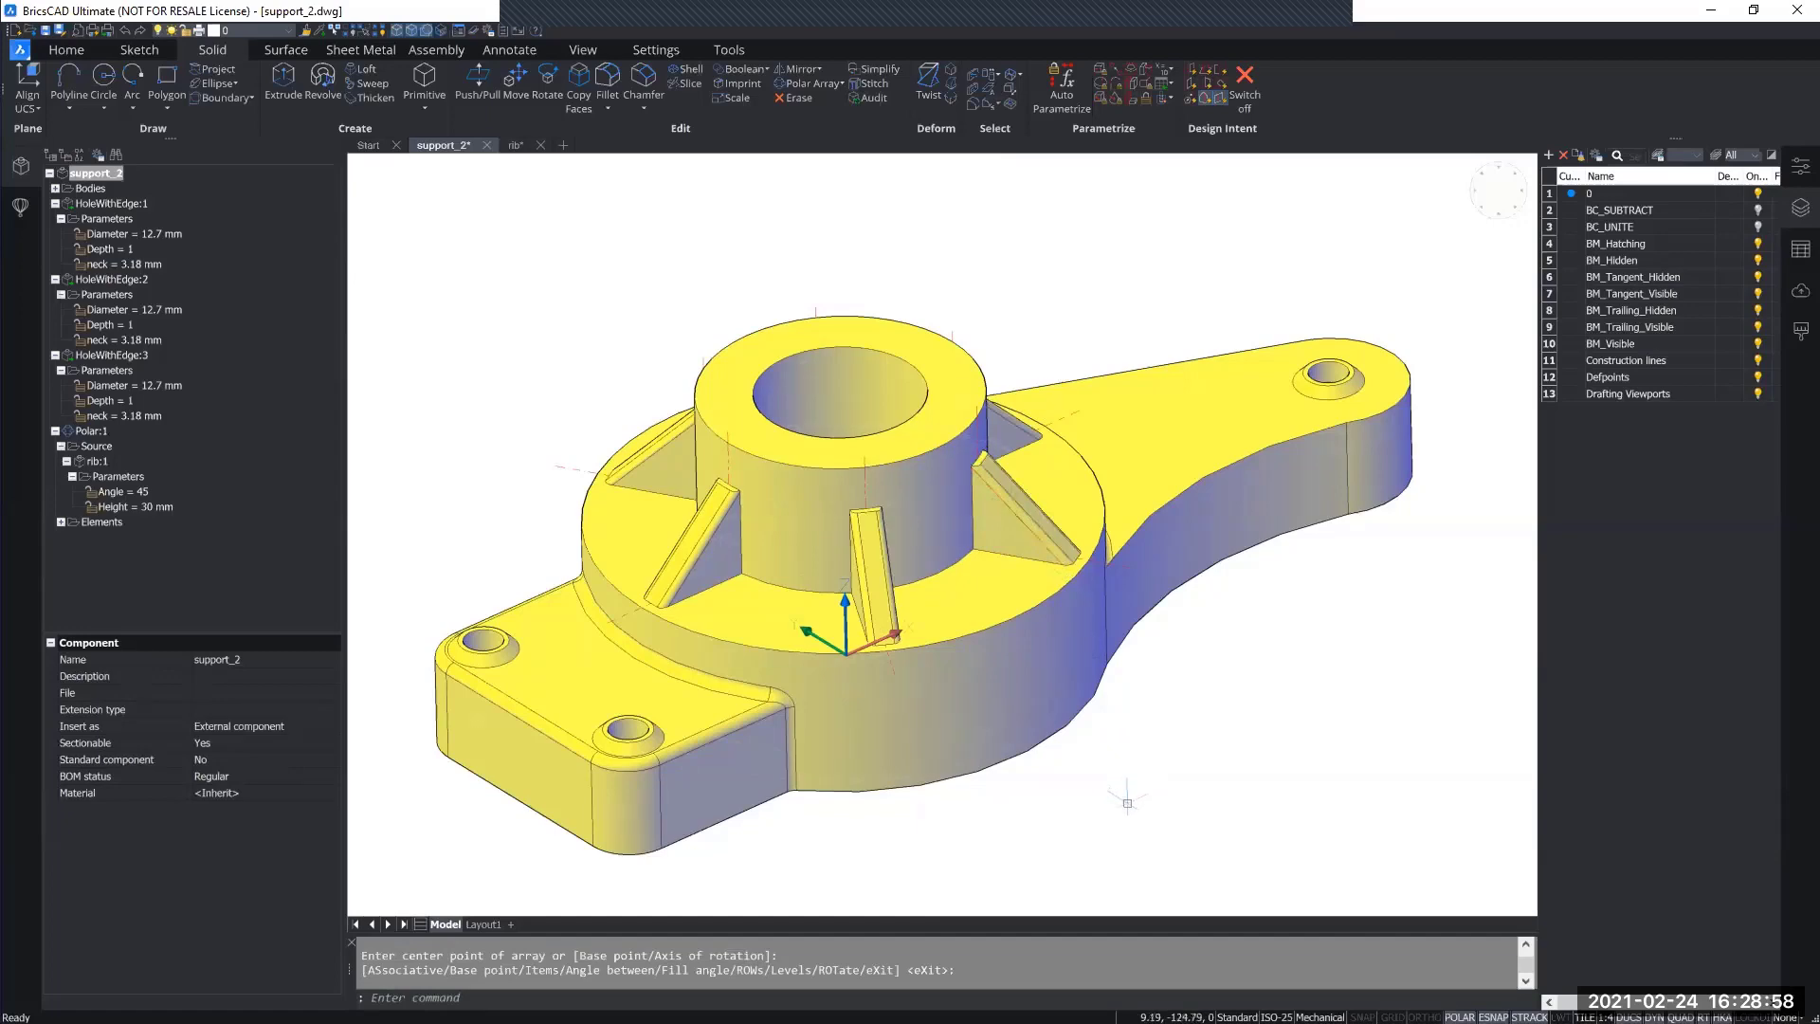
Inspect the arrayed ribs from several angles, collapse the three HoleWithEdge entries and review the polar array's parameters.
middle_click_drag(924, 663, 864, 554, "shift")
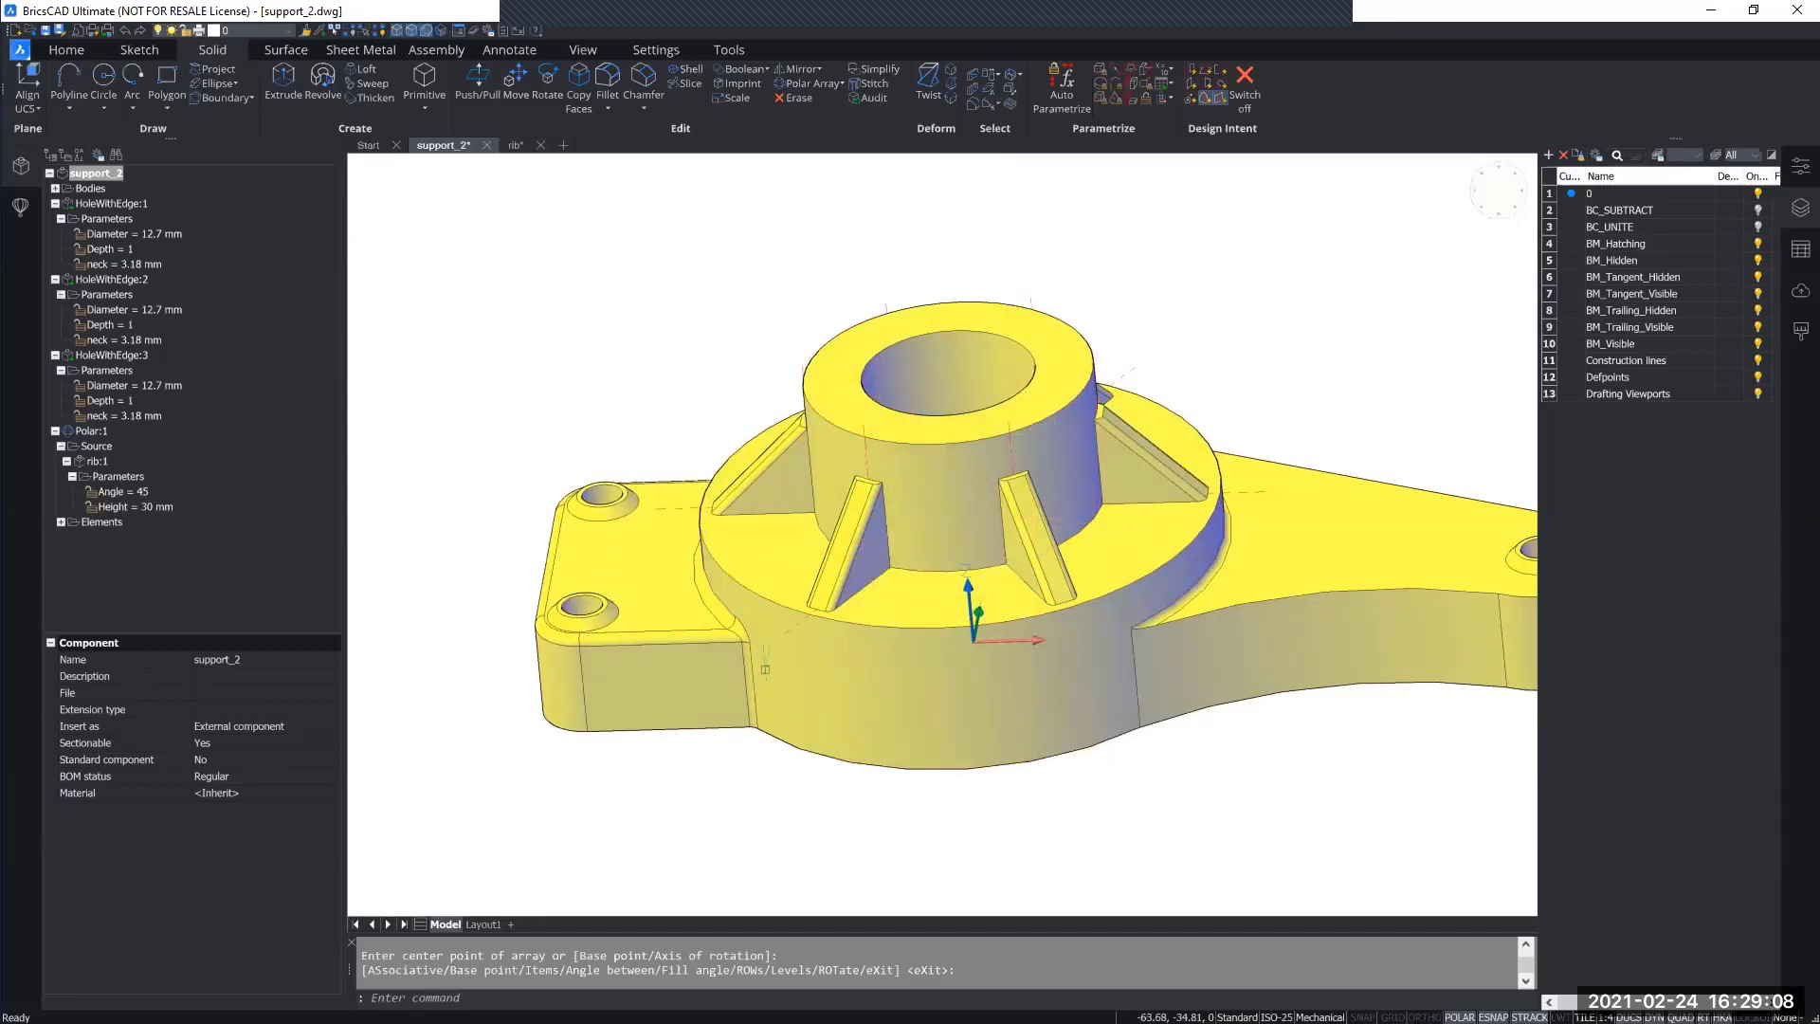
middle_click_drag(714, 723, 731, 723, "shift")
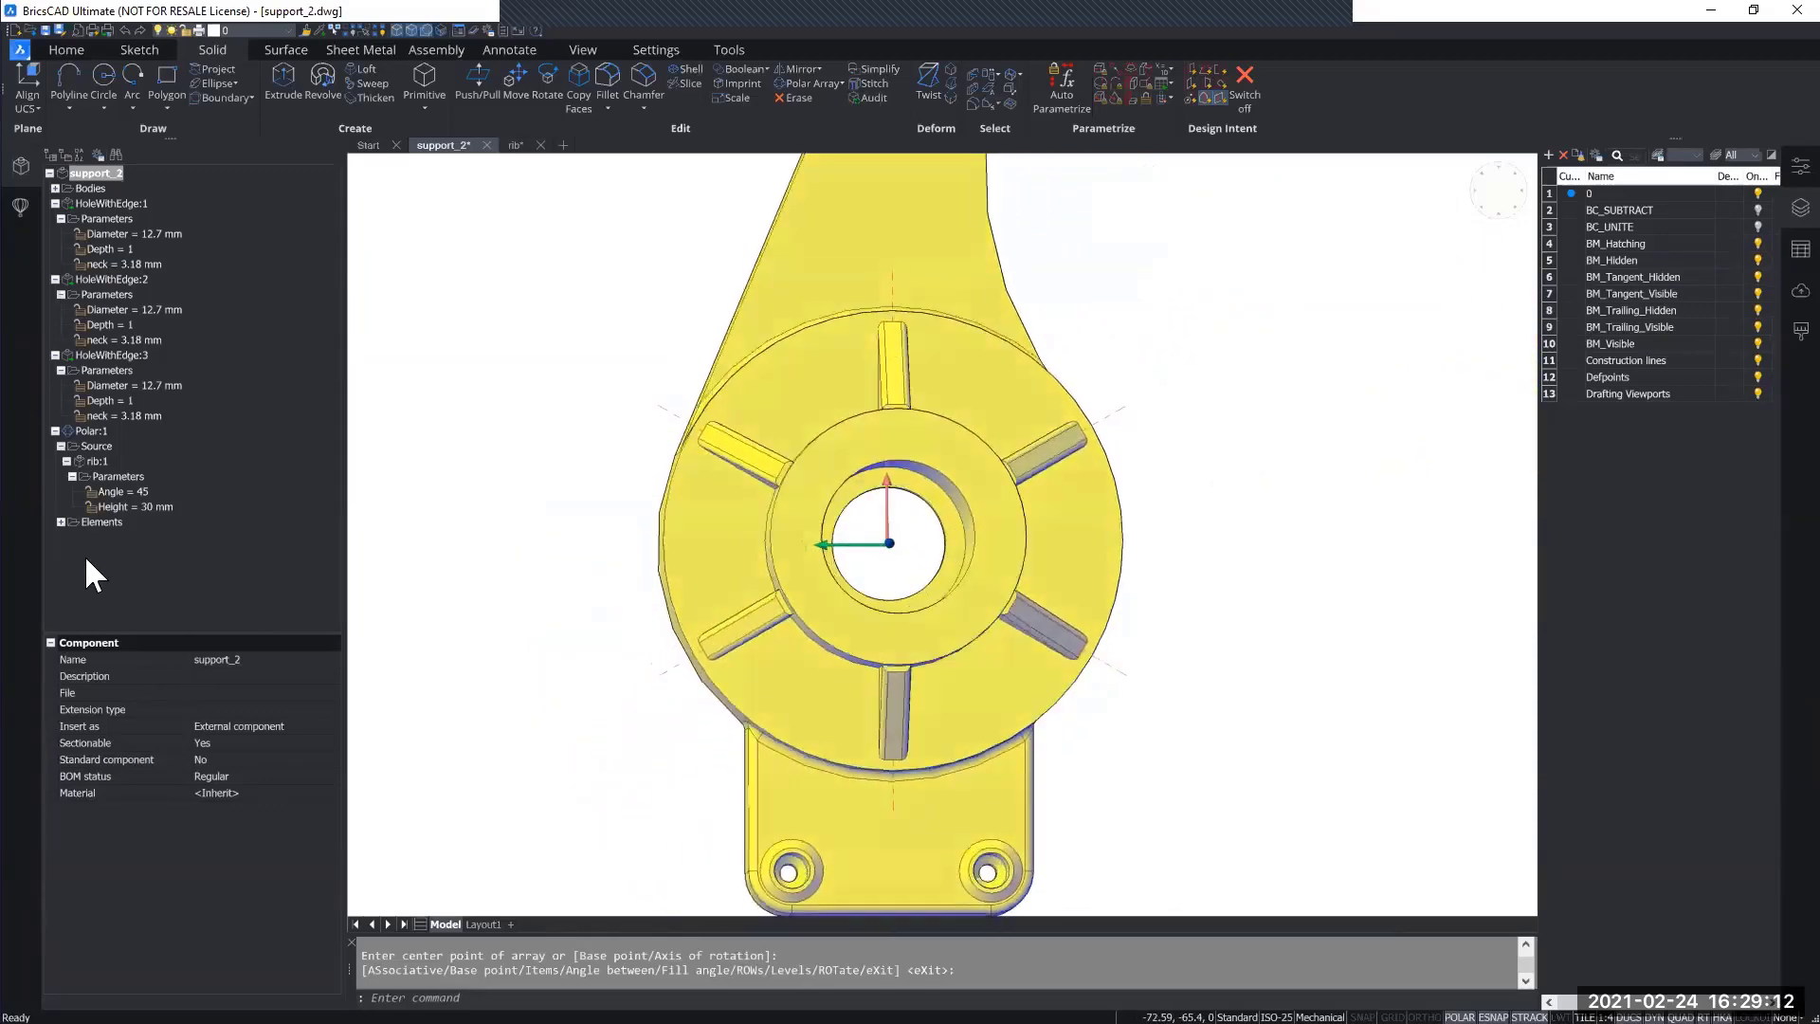
left_click(55, 355)
left_click(55, 279)
left_click(55, 203)
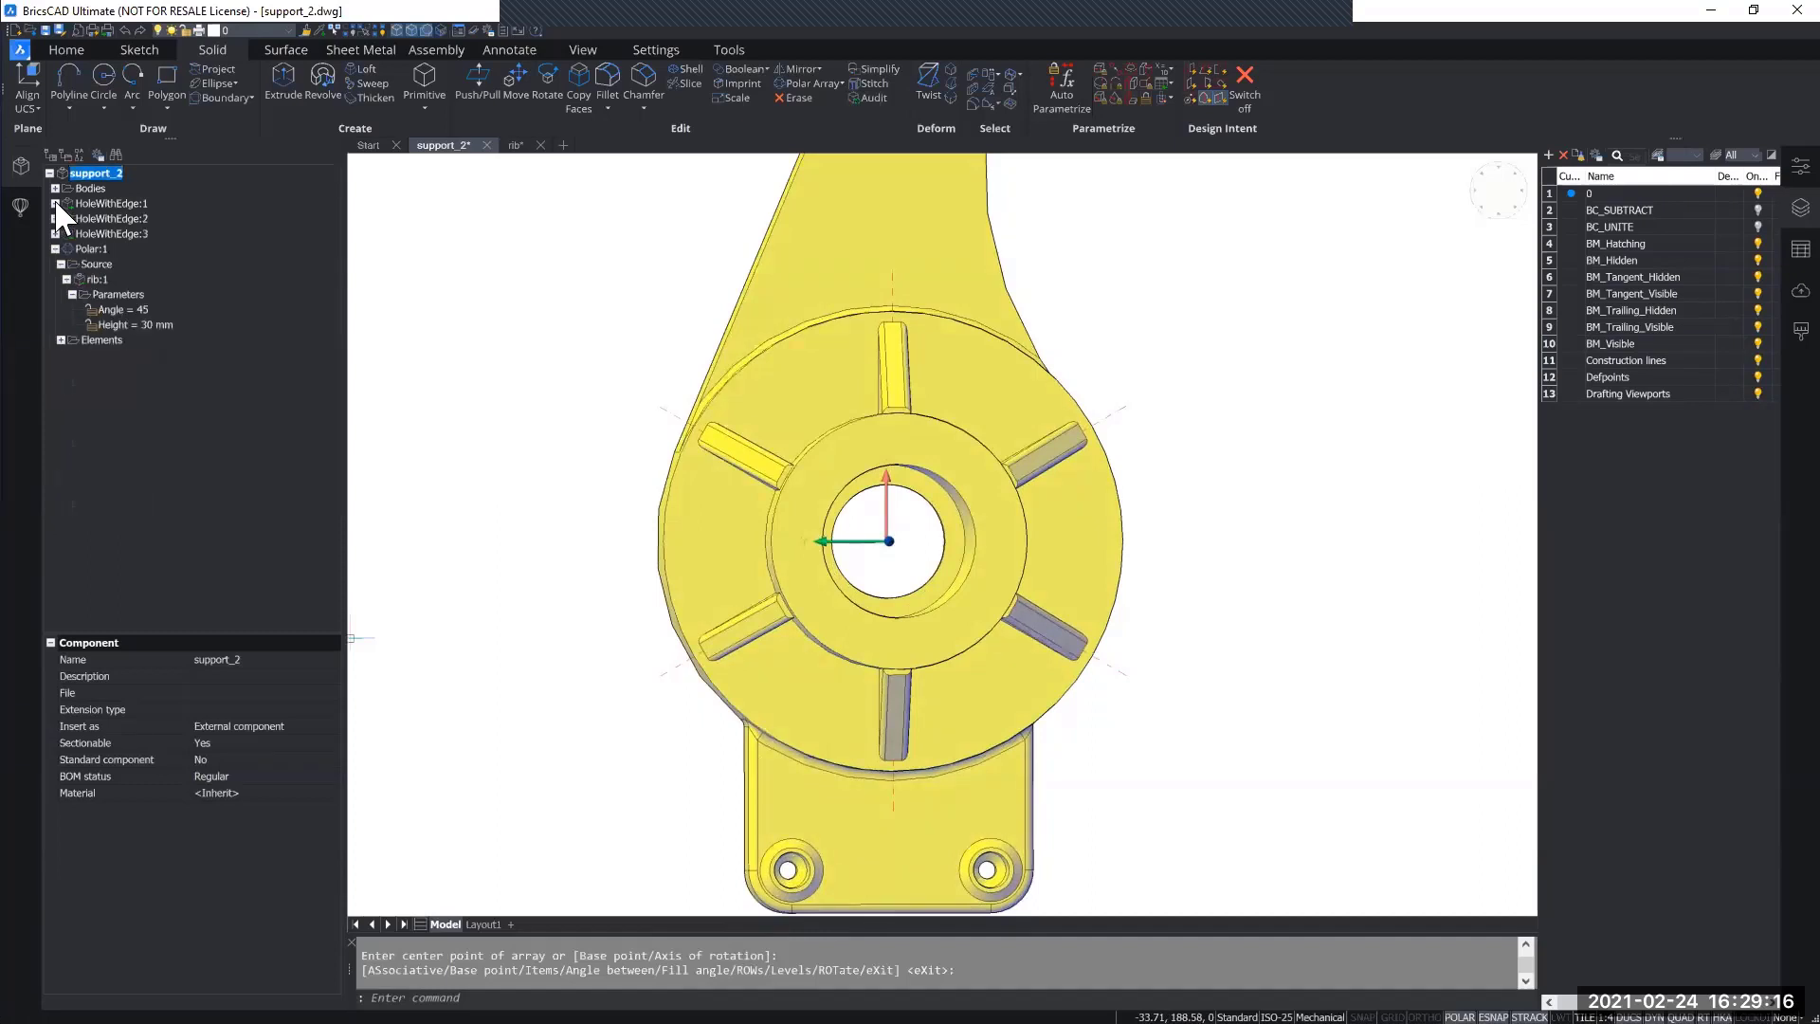
left_click(75, 249)
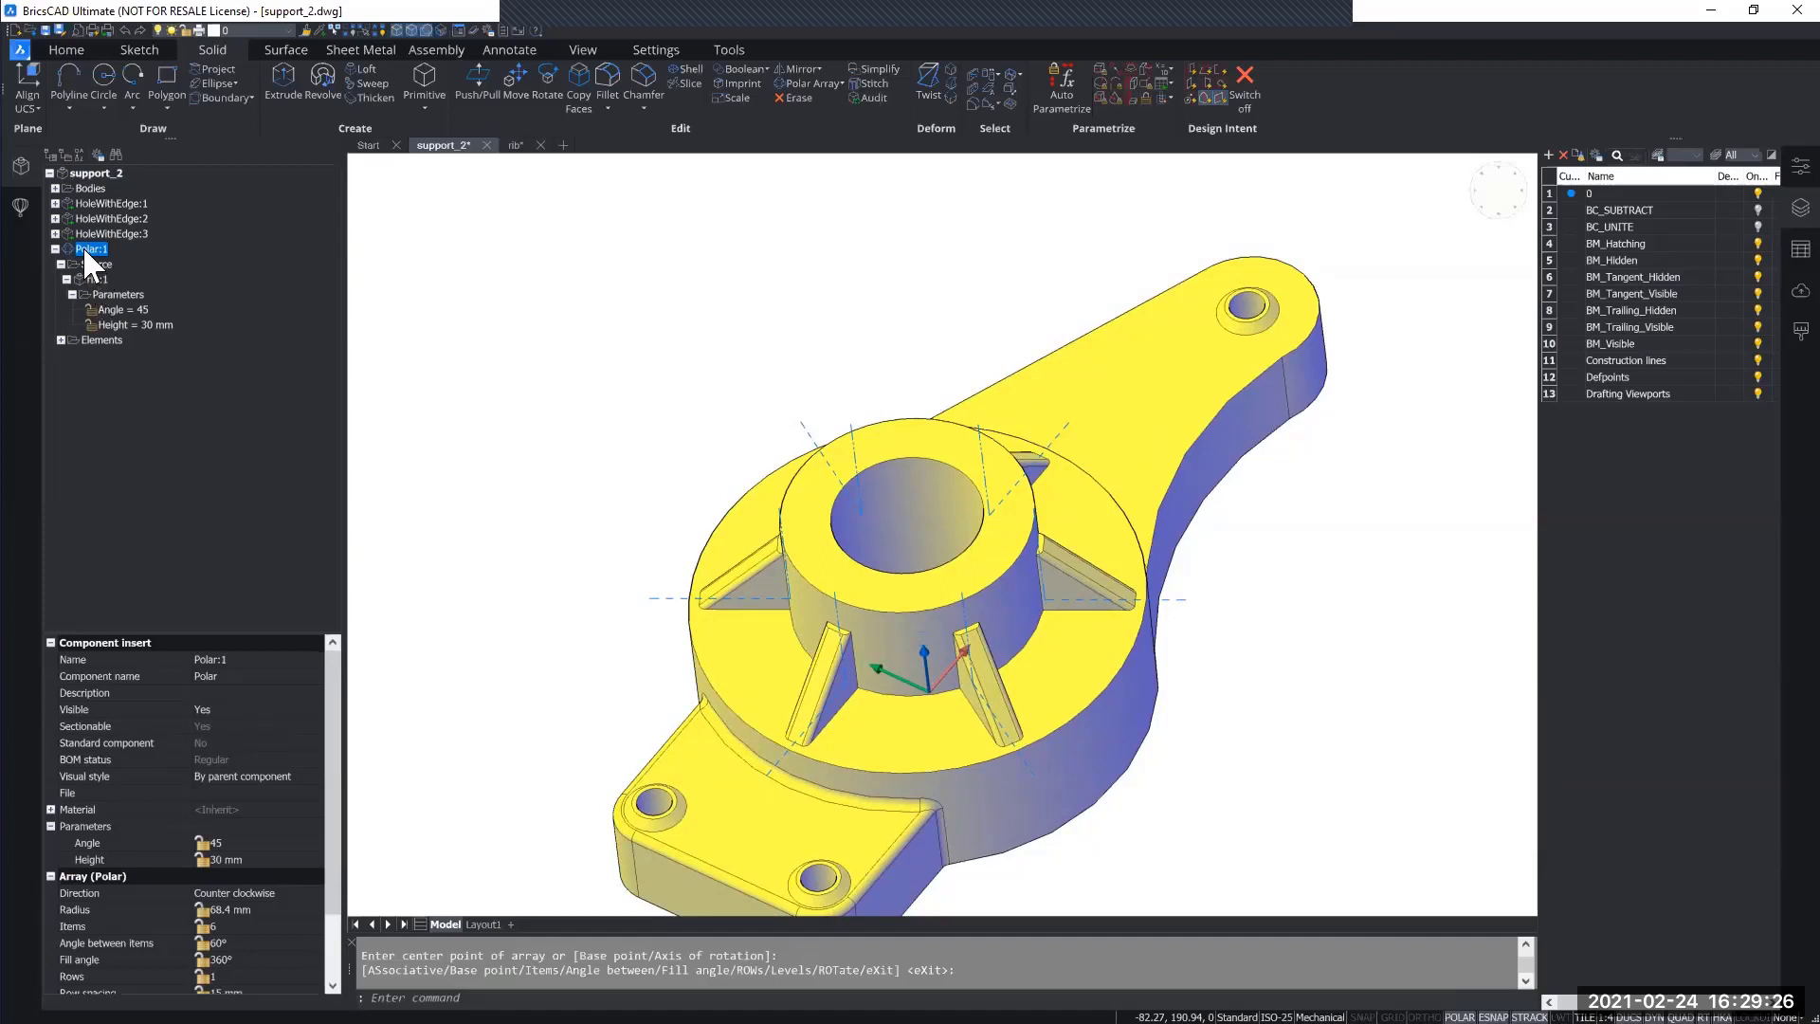
scroll(179, 833, "down", 2)
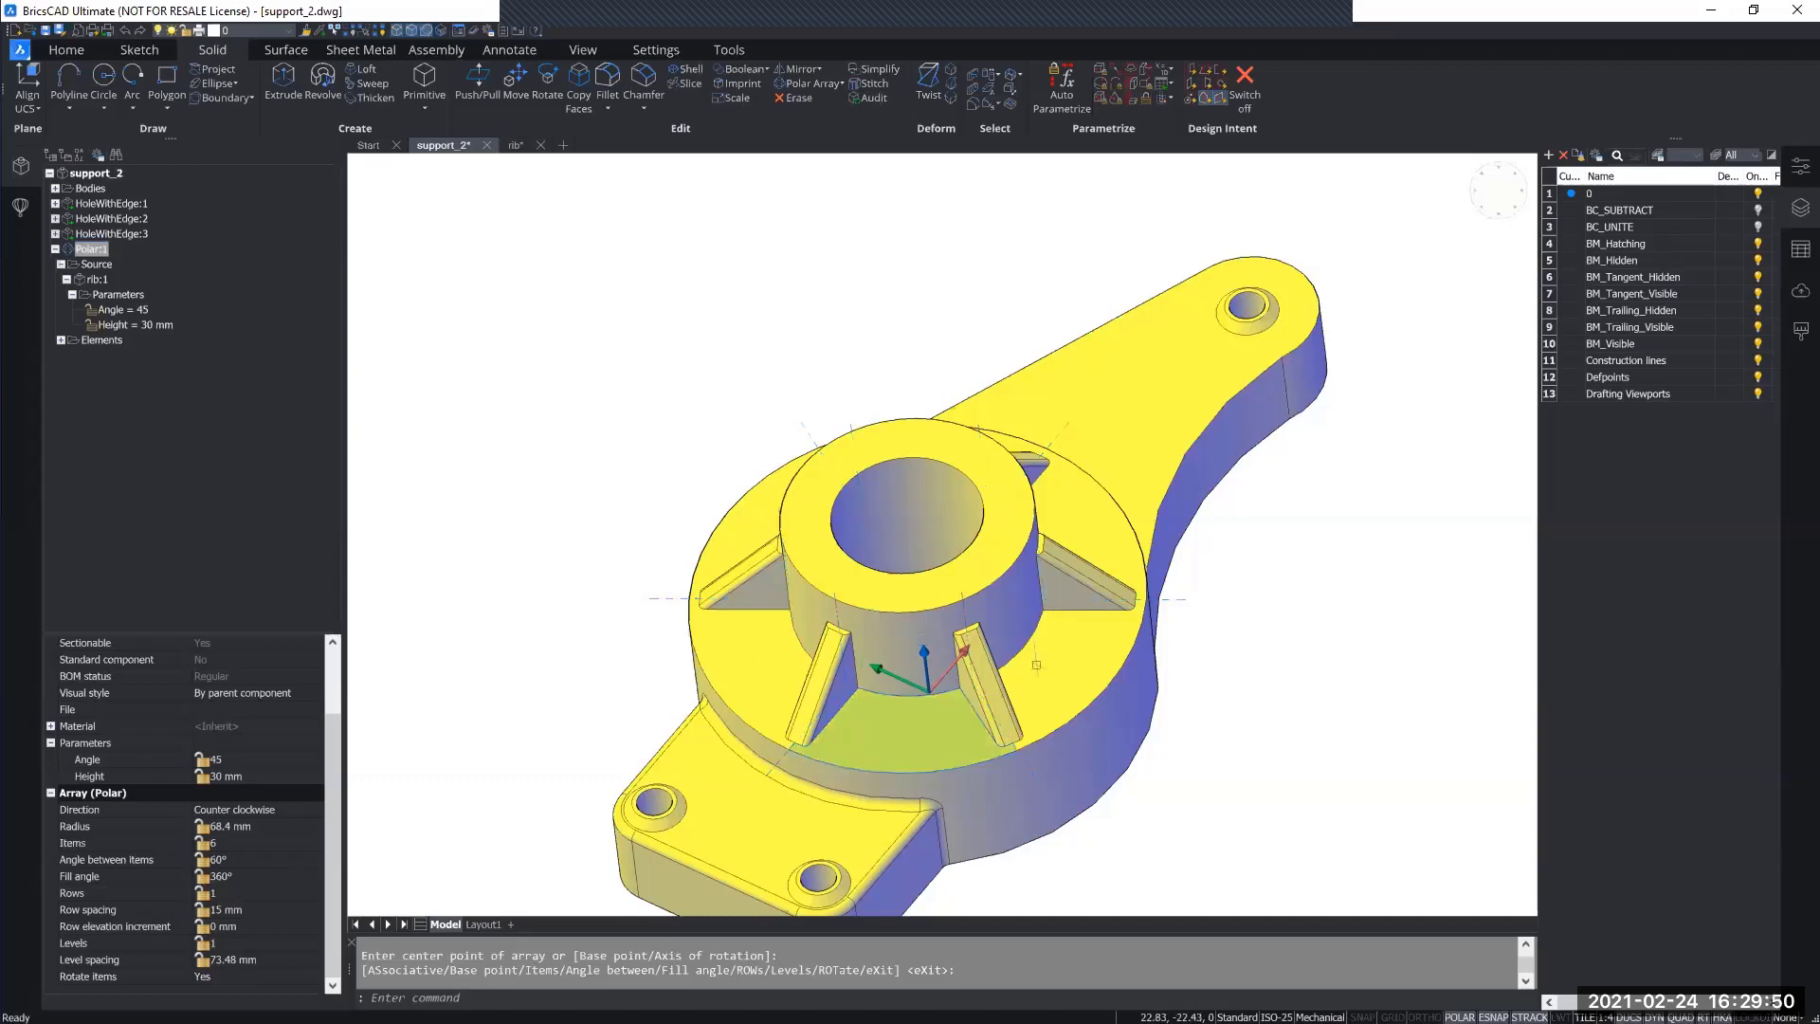
Set the polar array's number of items to 8 and check the rib pattern around the boss.
left_click(230, 843)
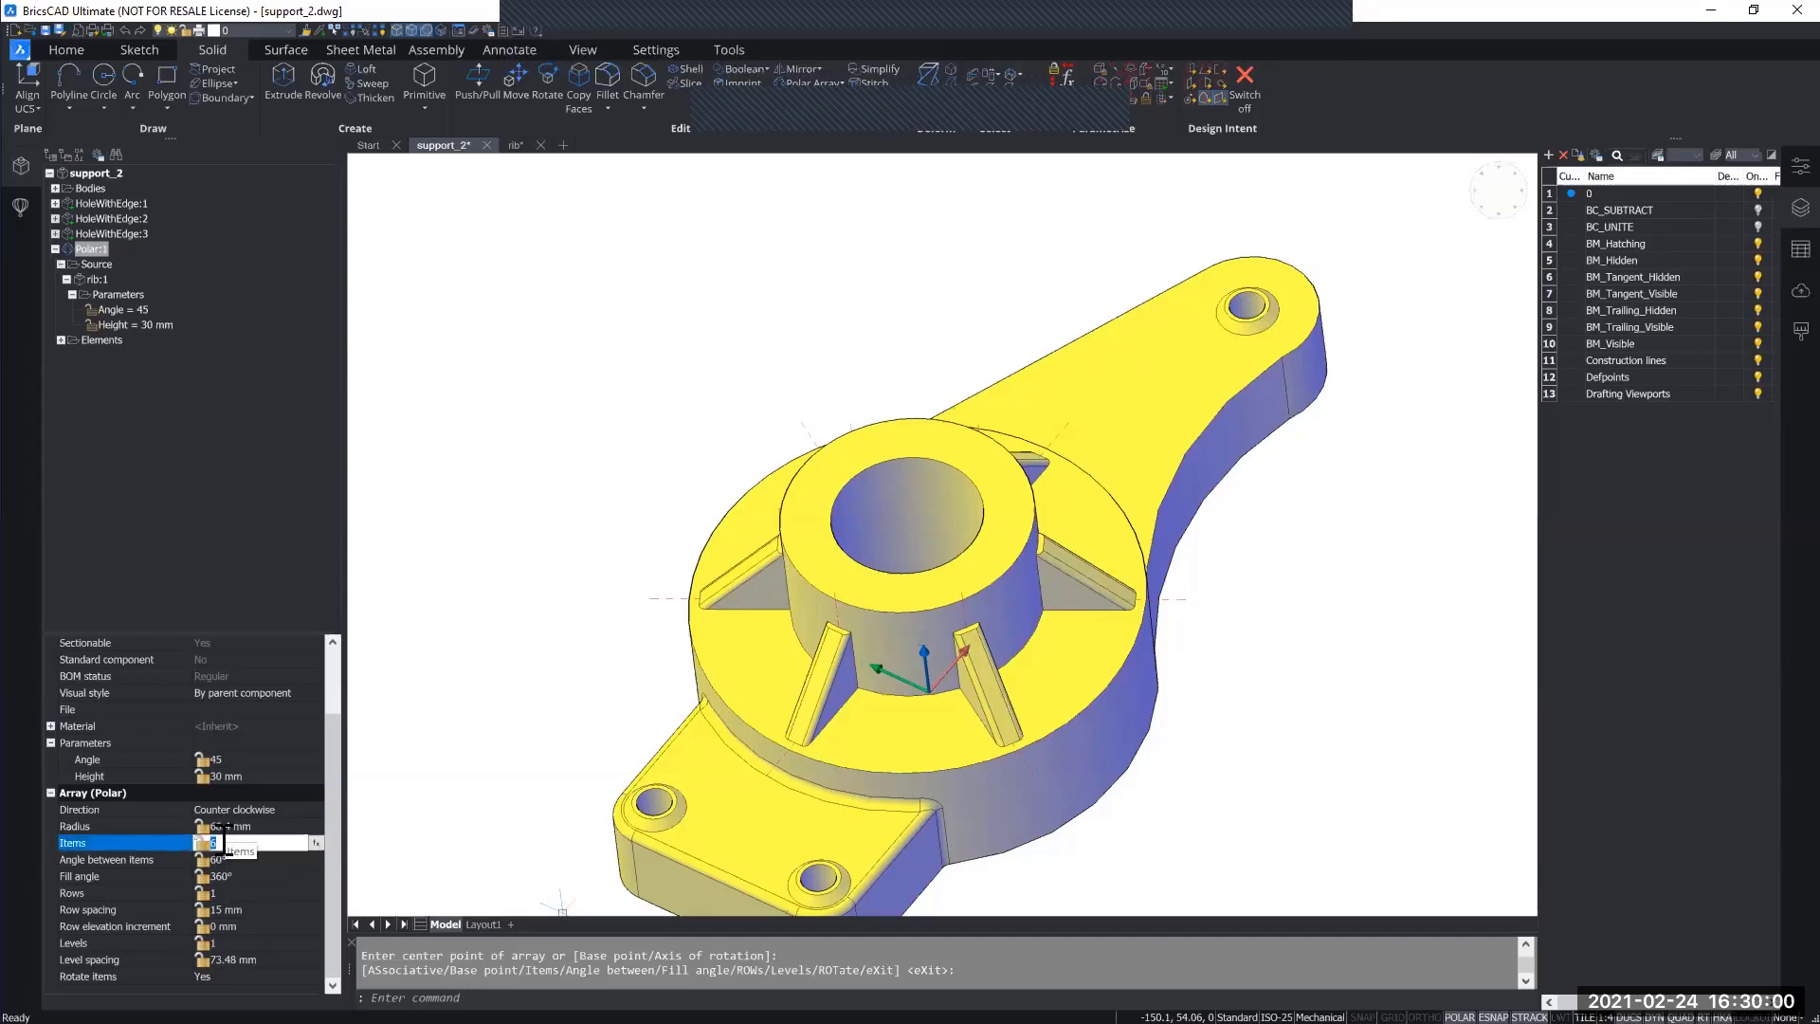
type("8")
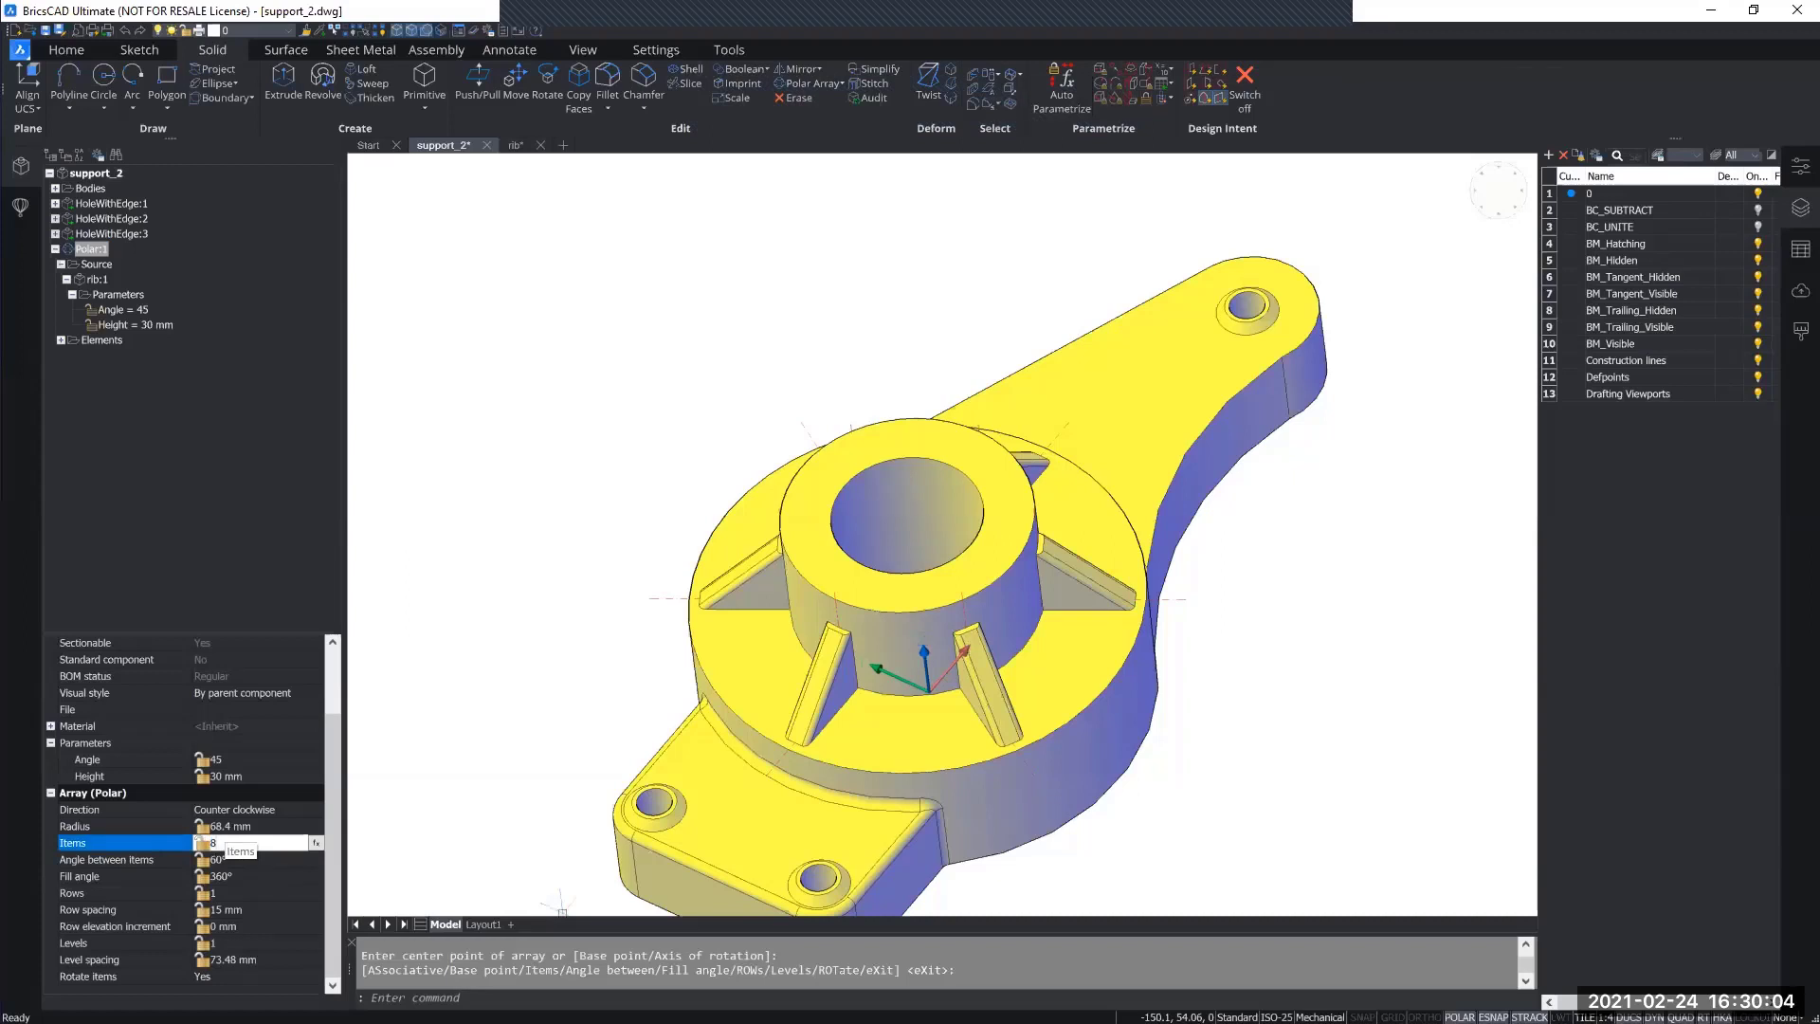
key("Return")
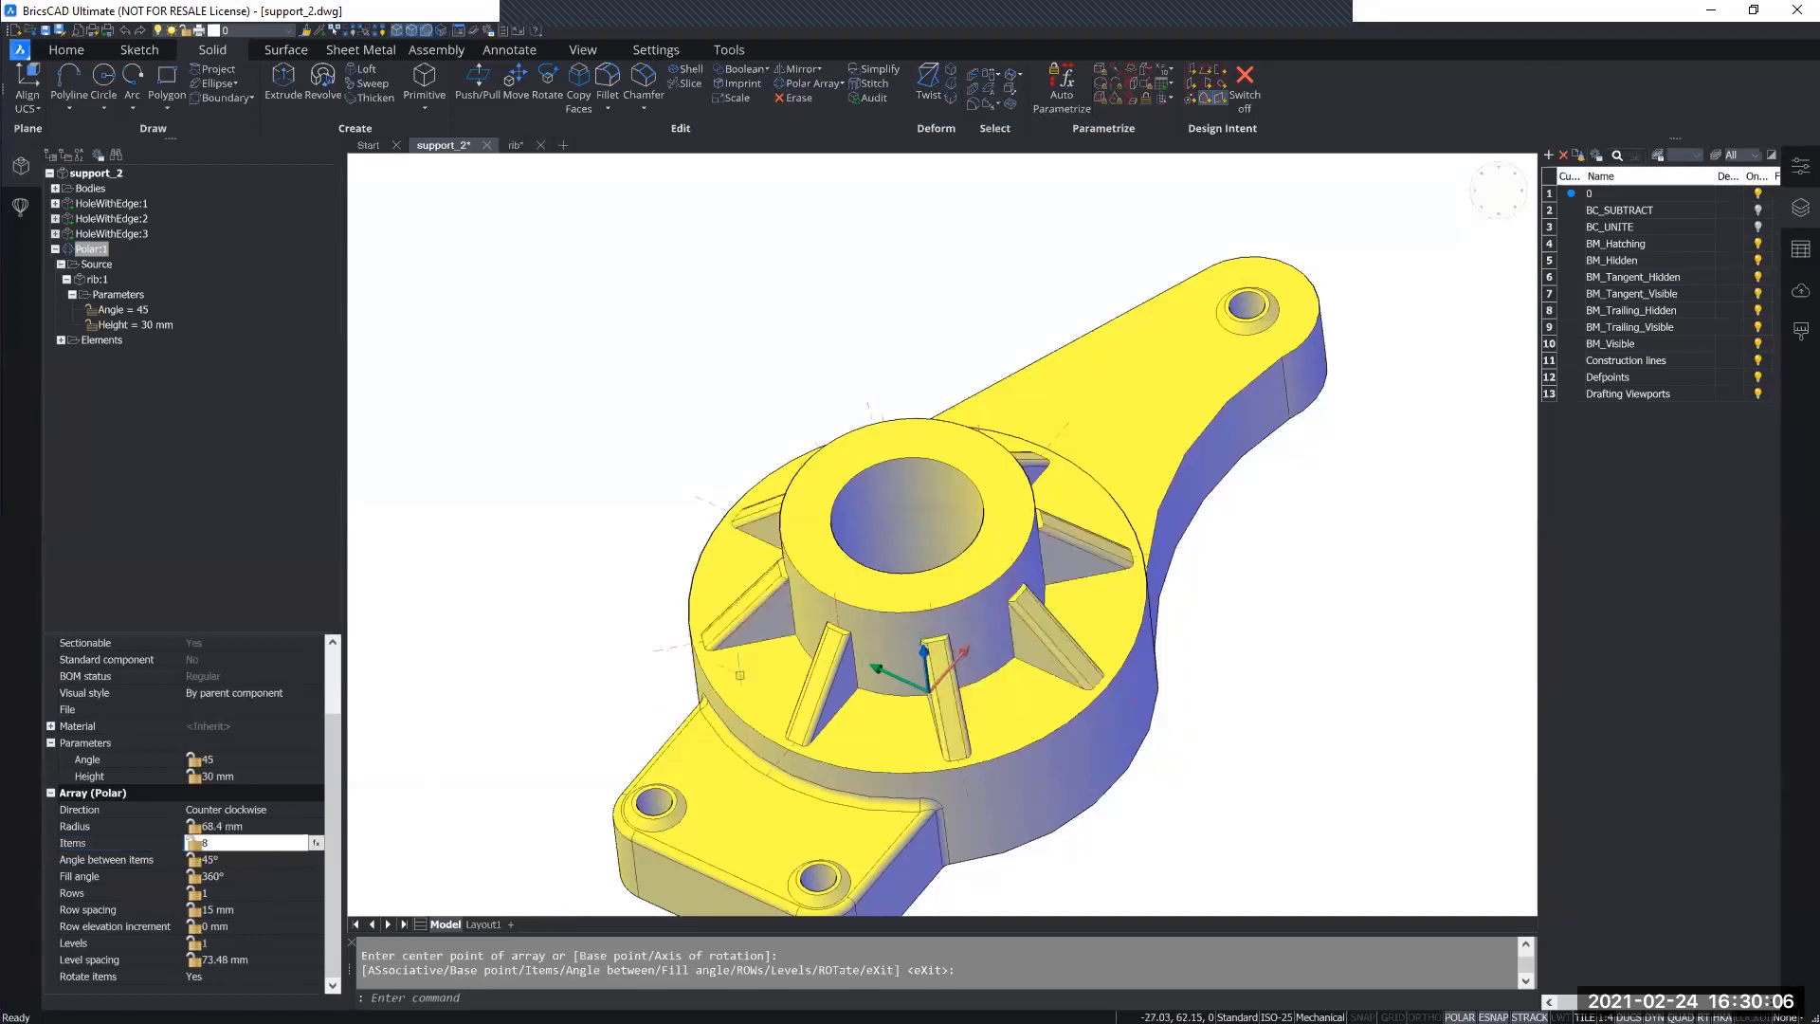
middle_click_drag(727, 644, 686, 590)
middle_click_drag(891, 595, 1102, 607, "shift")
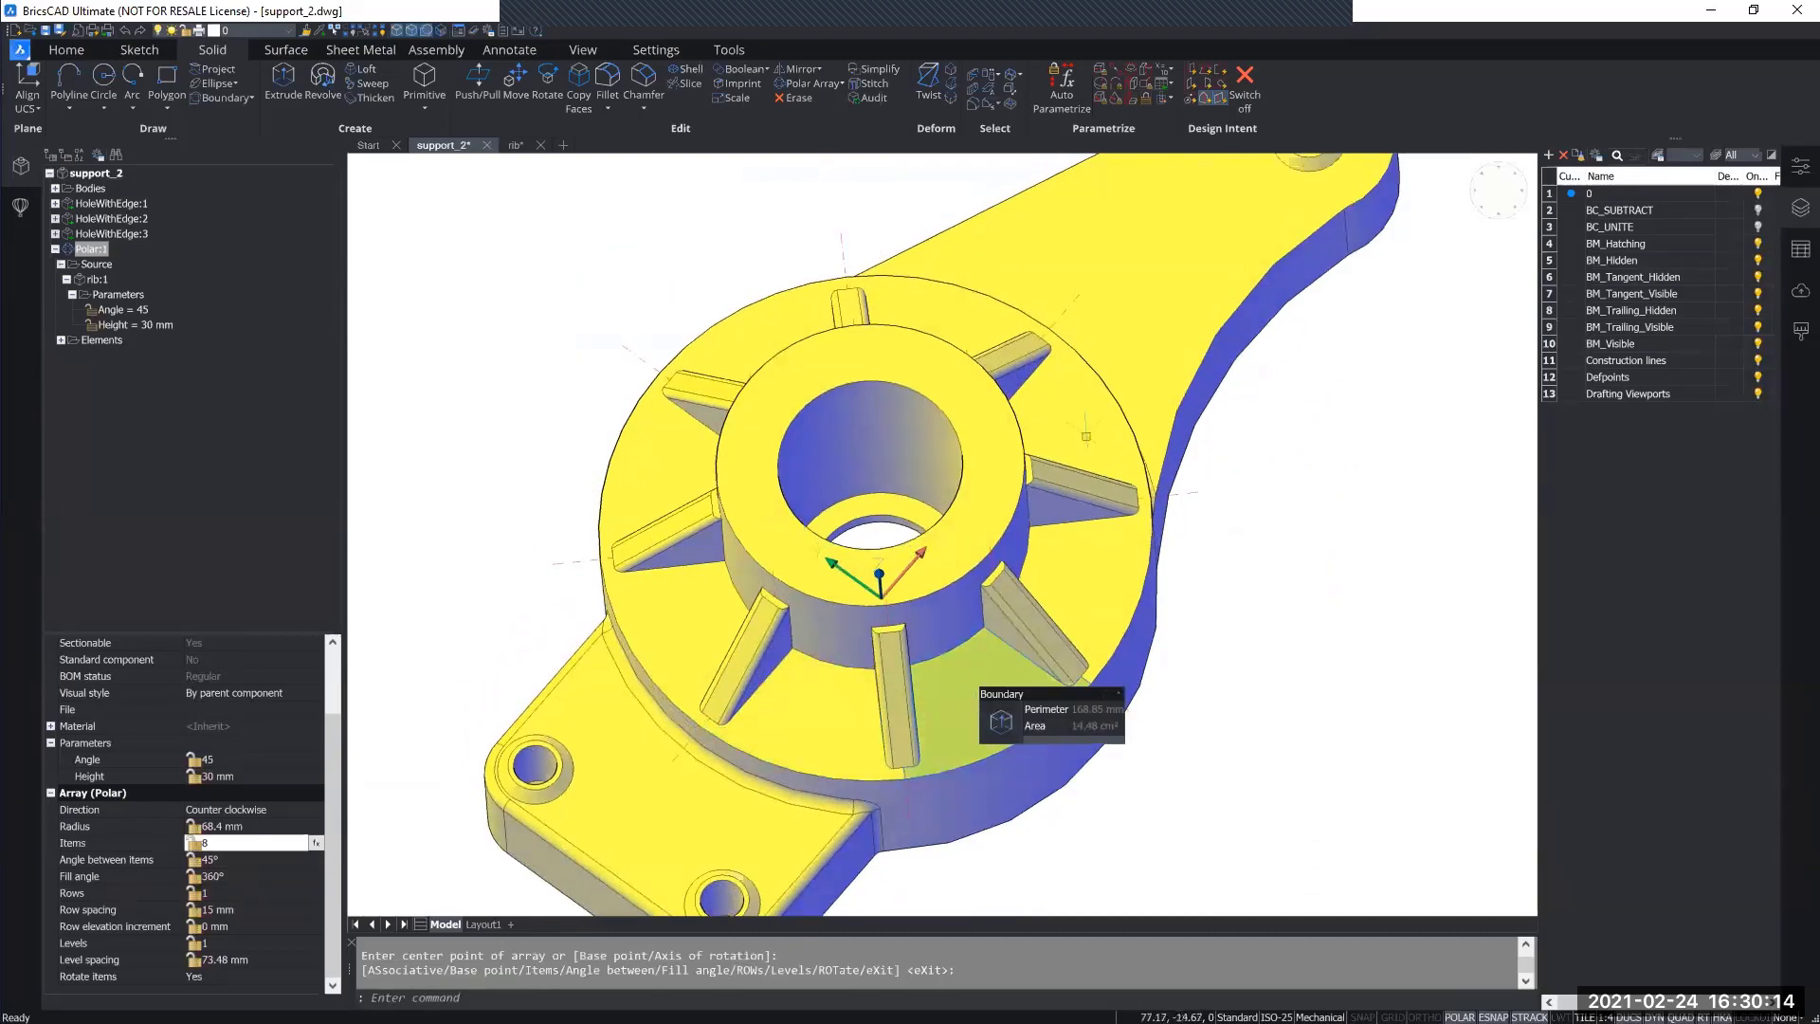
middle_click_drag(1011, 756, 1010, 721, "shift")
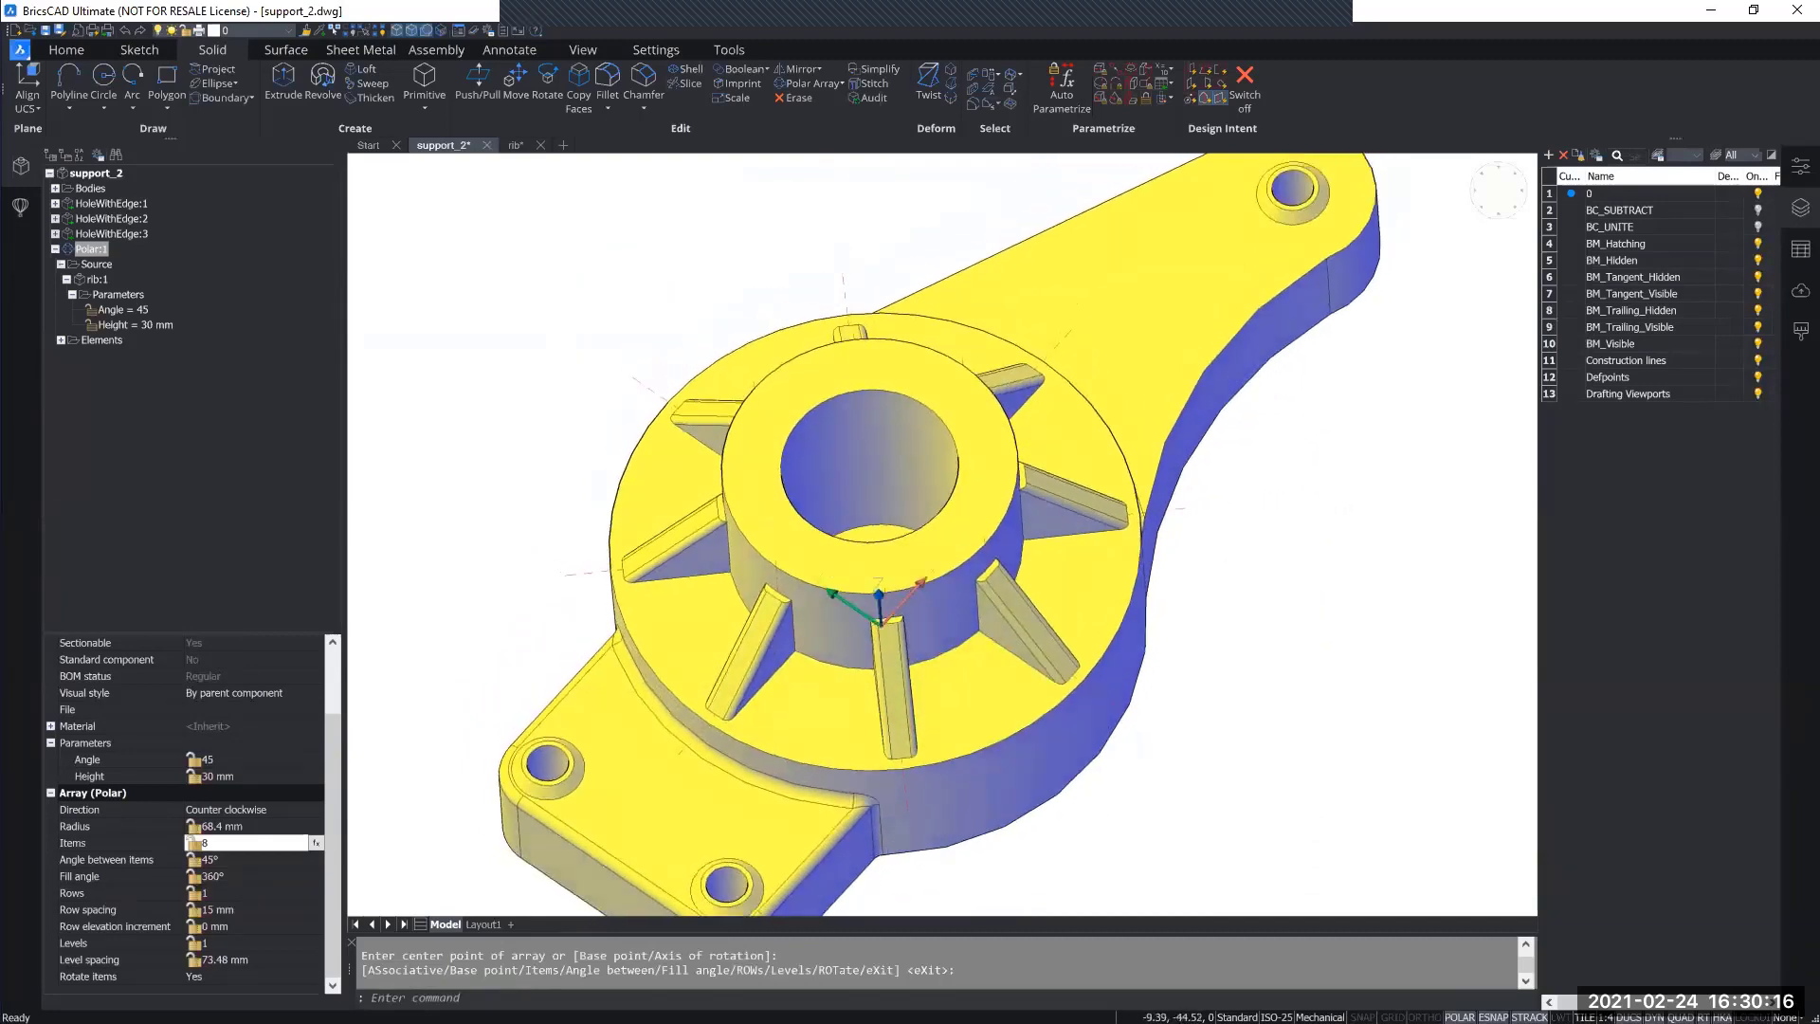
middle_click_drag(1266, 836, 1266, 749, "shift")
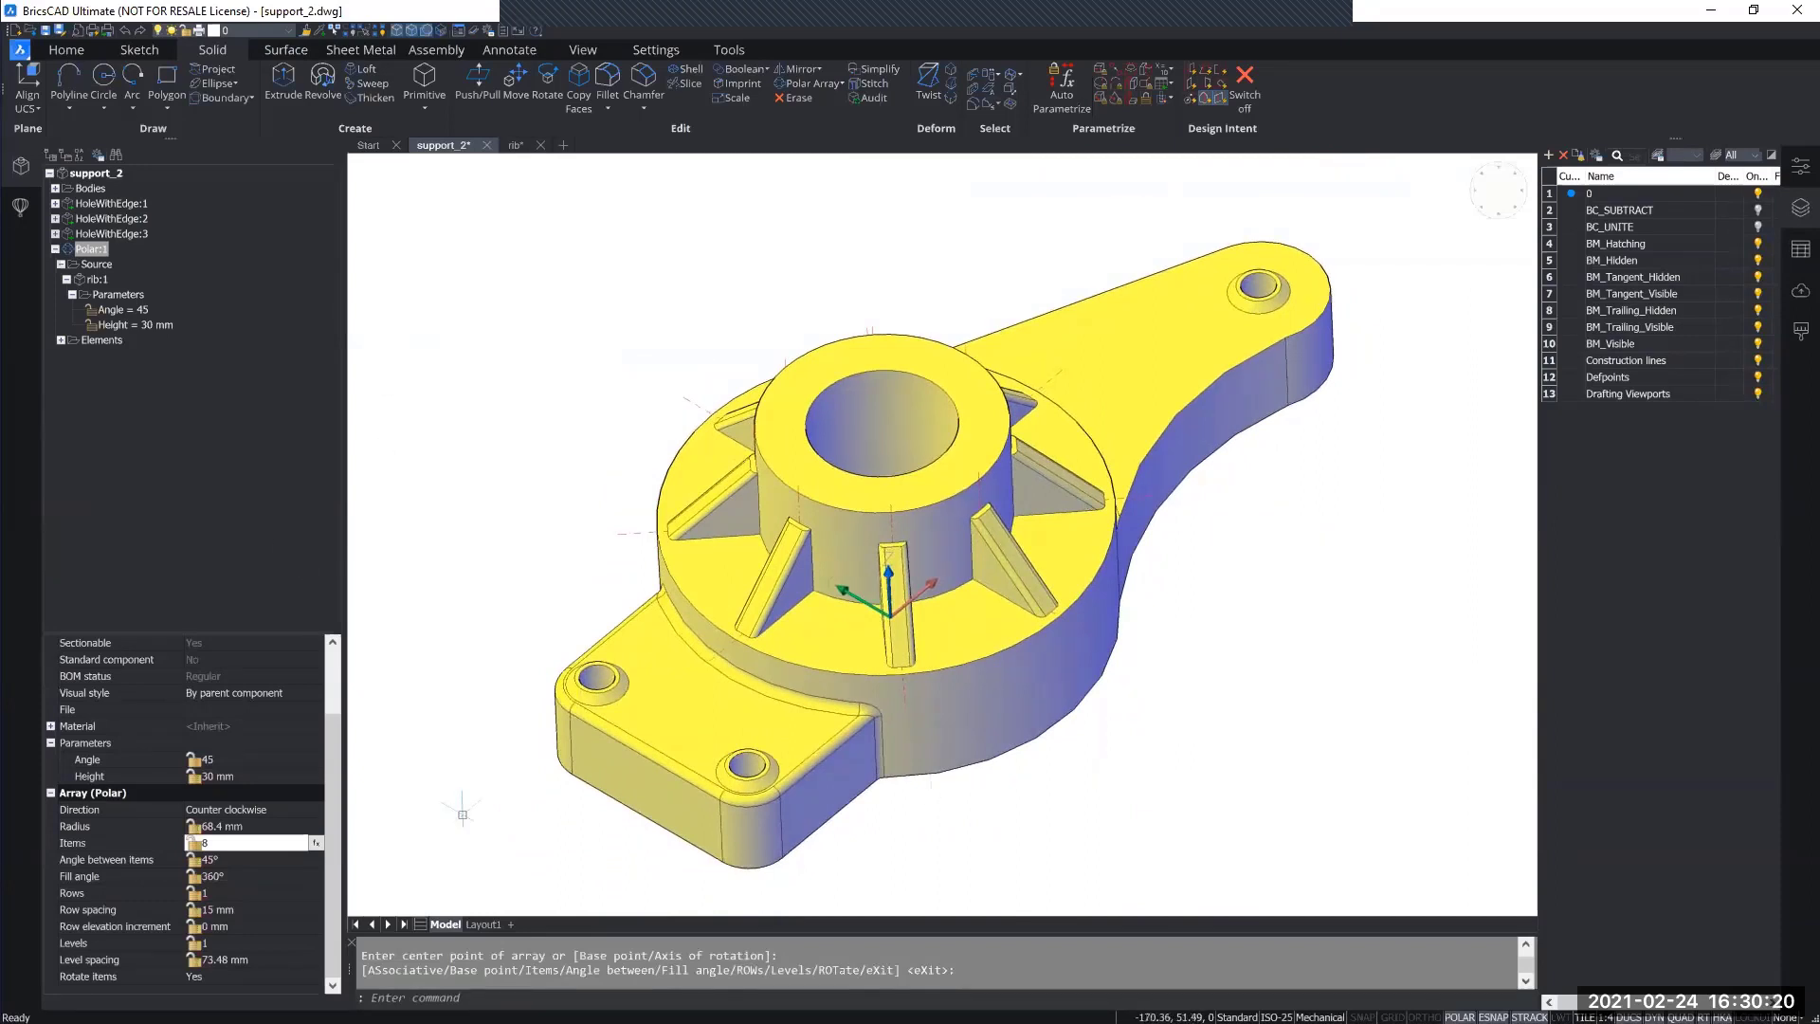
Check the drawing views and sections A-A and B-B on Layout1 for the rib pattern, and return to model space.
left_click(483, 924)
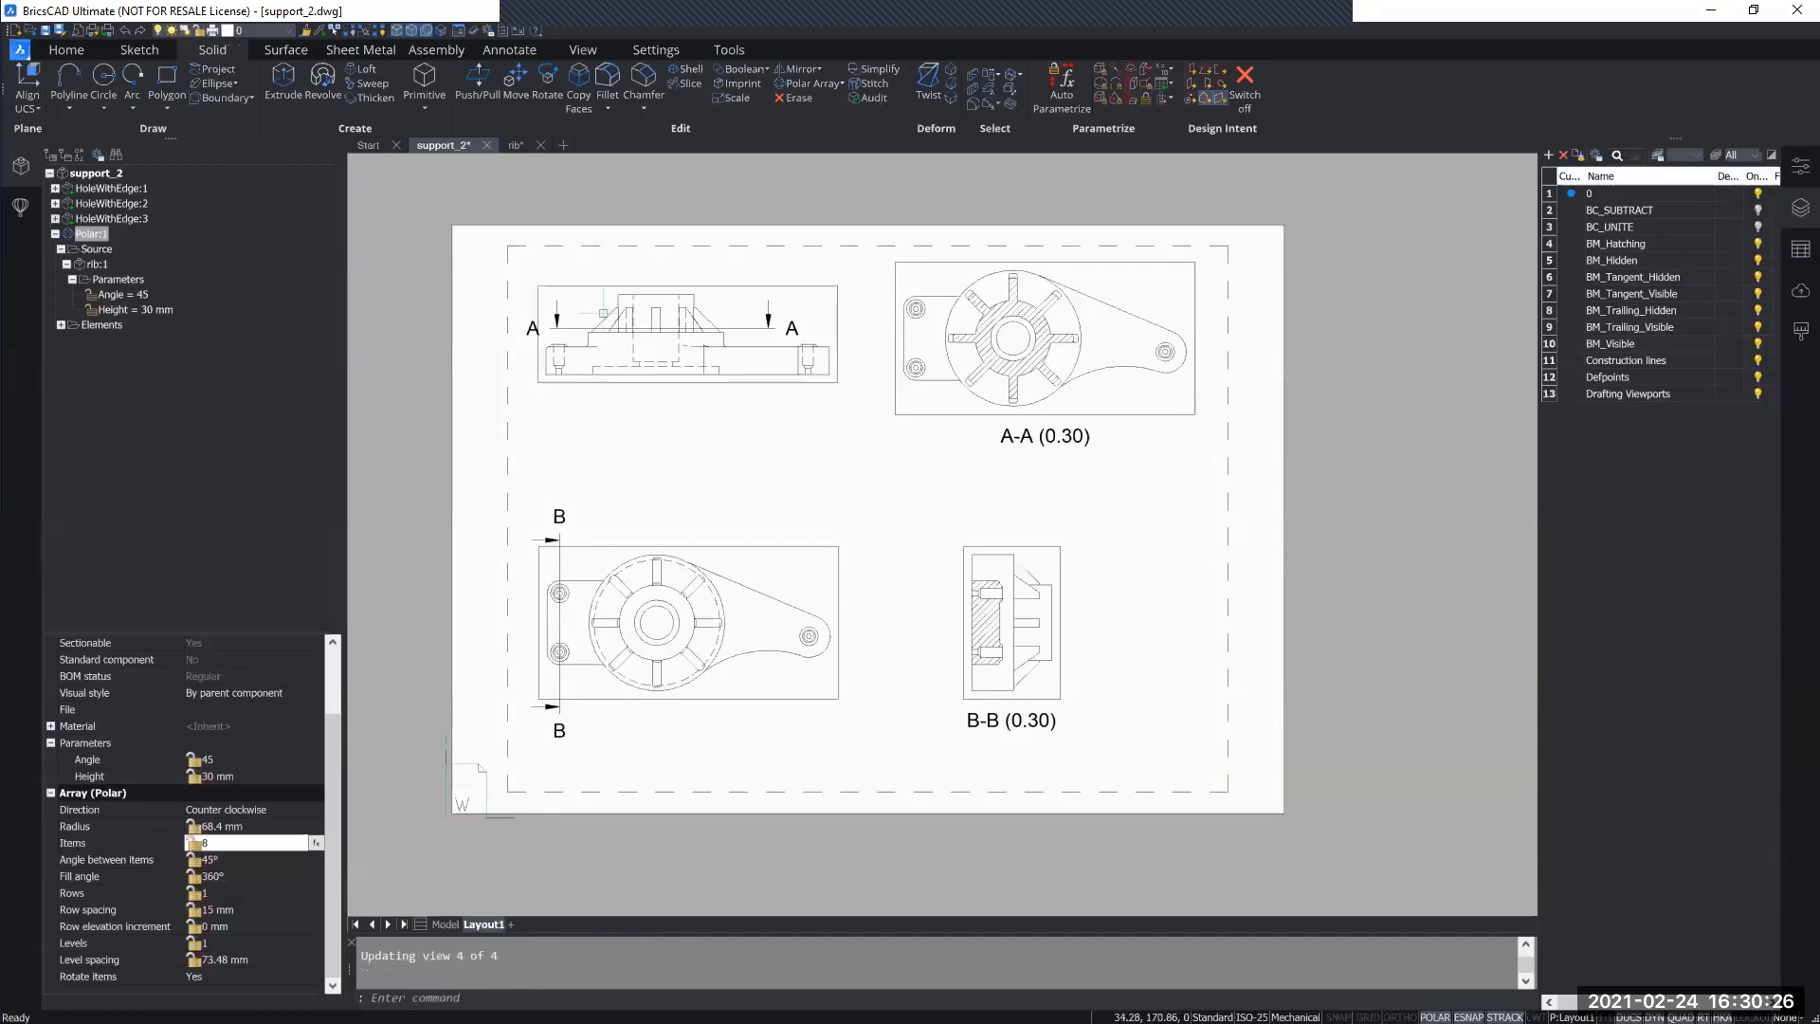
scroll(603, 313, "up", 3)
middle_click_drag(837, 585, 820, 356)
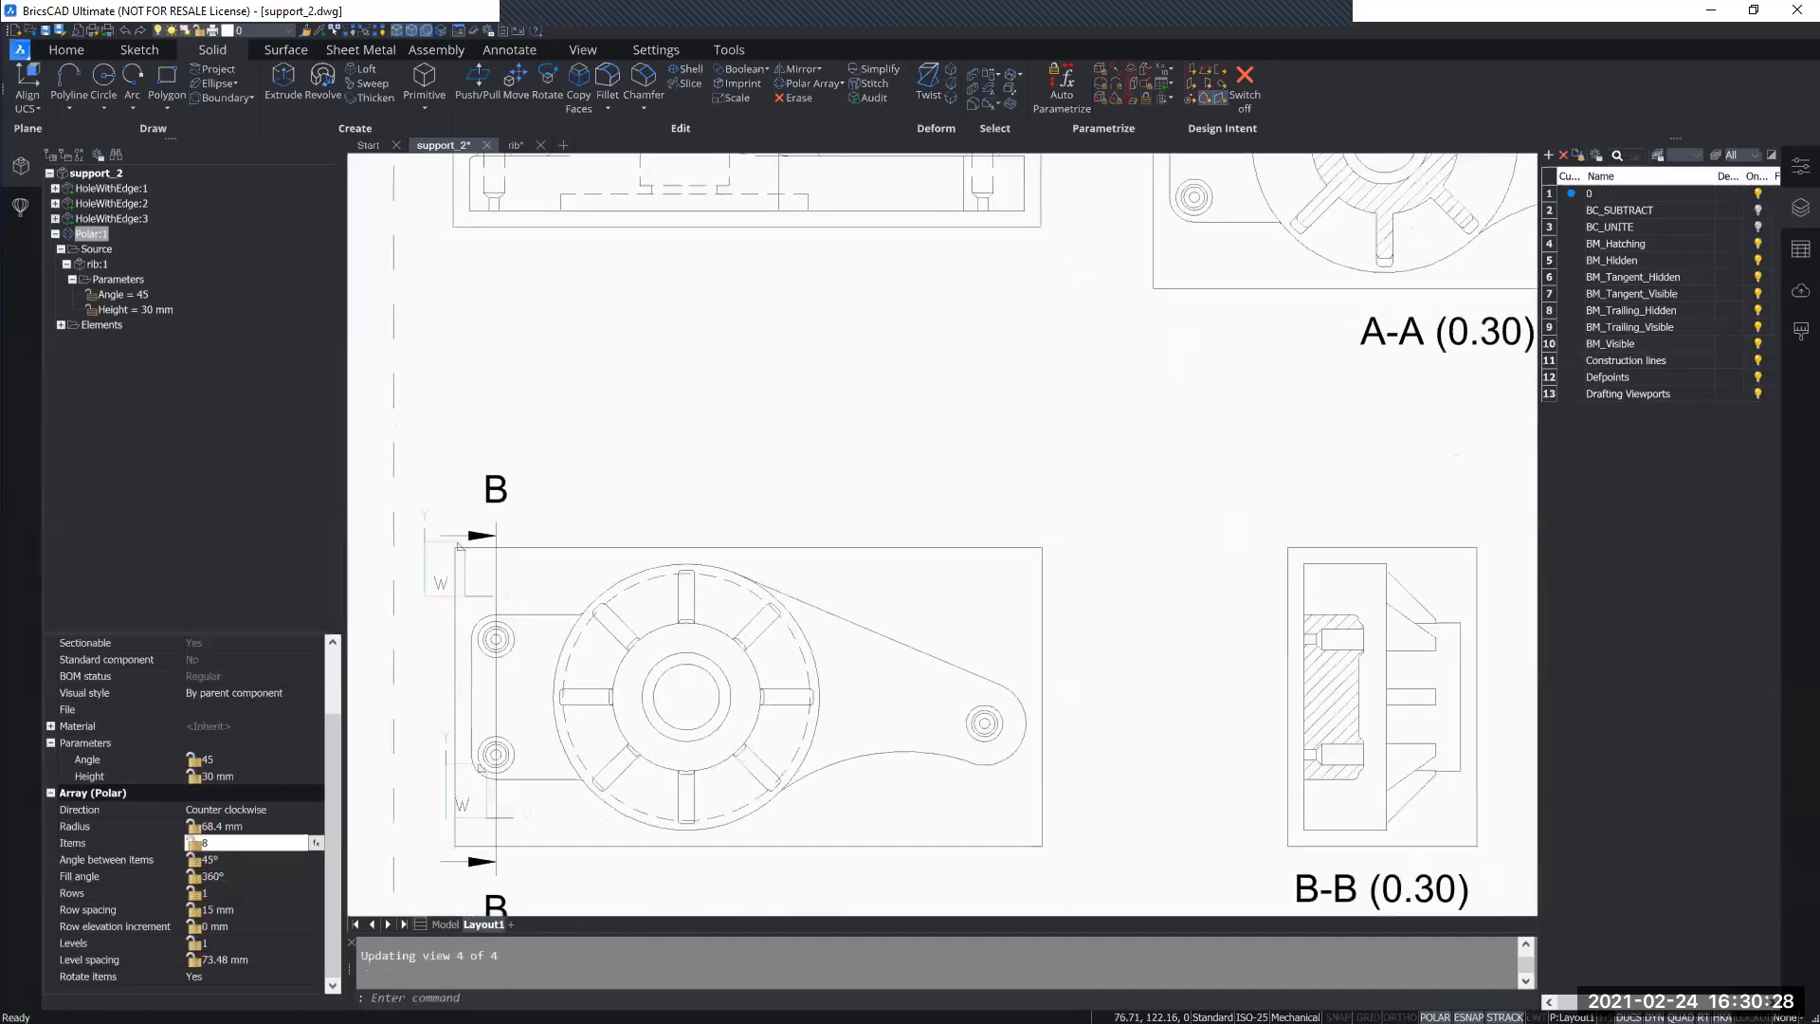
middle_click_drag(1003, 629, 810, 806)
scroll(919, 650, "down", 1)
middle_click_drag(918, 650, 999, 555)
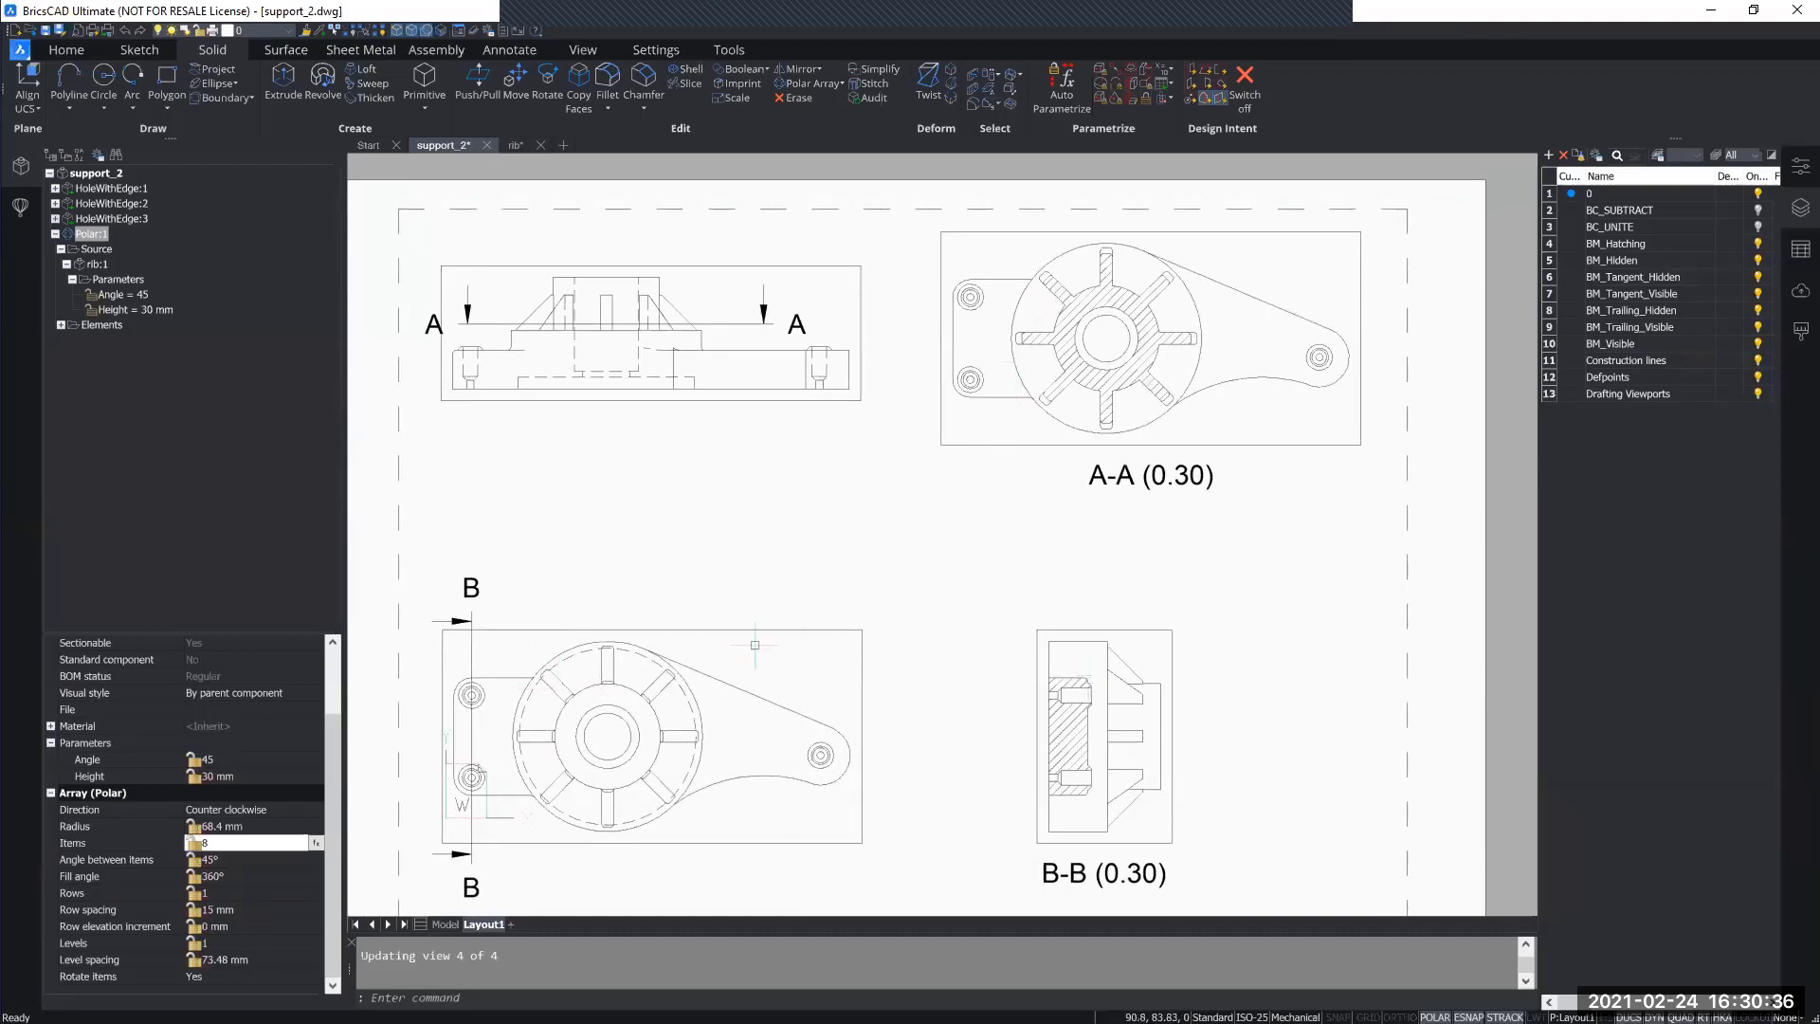
left_click(442, 925)
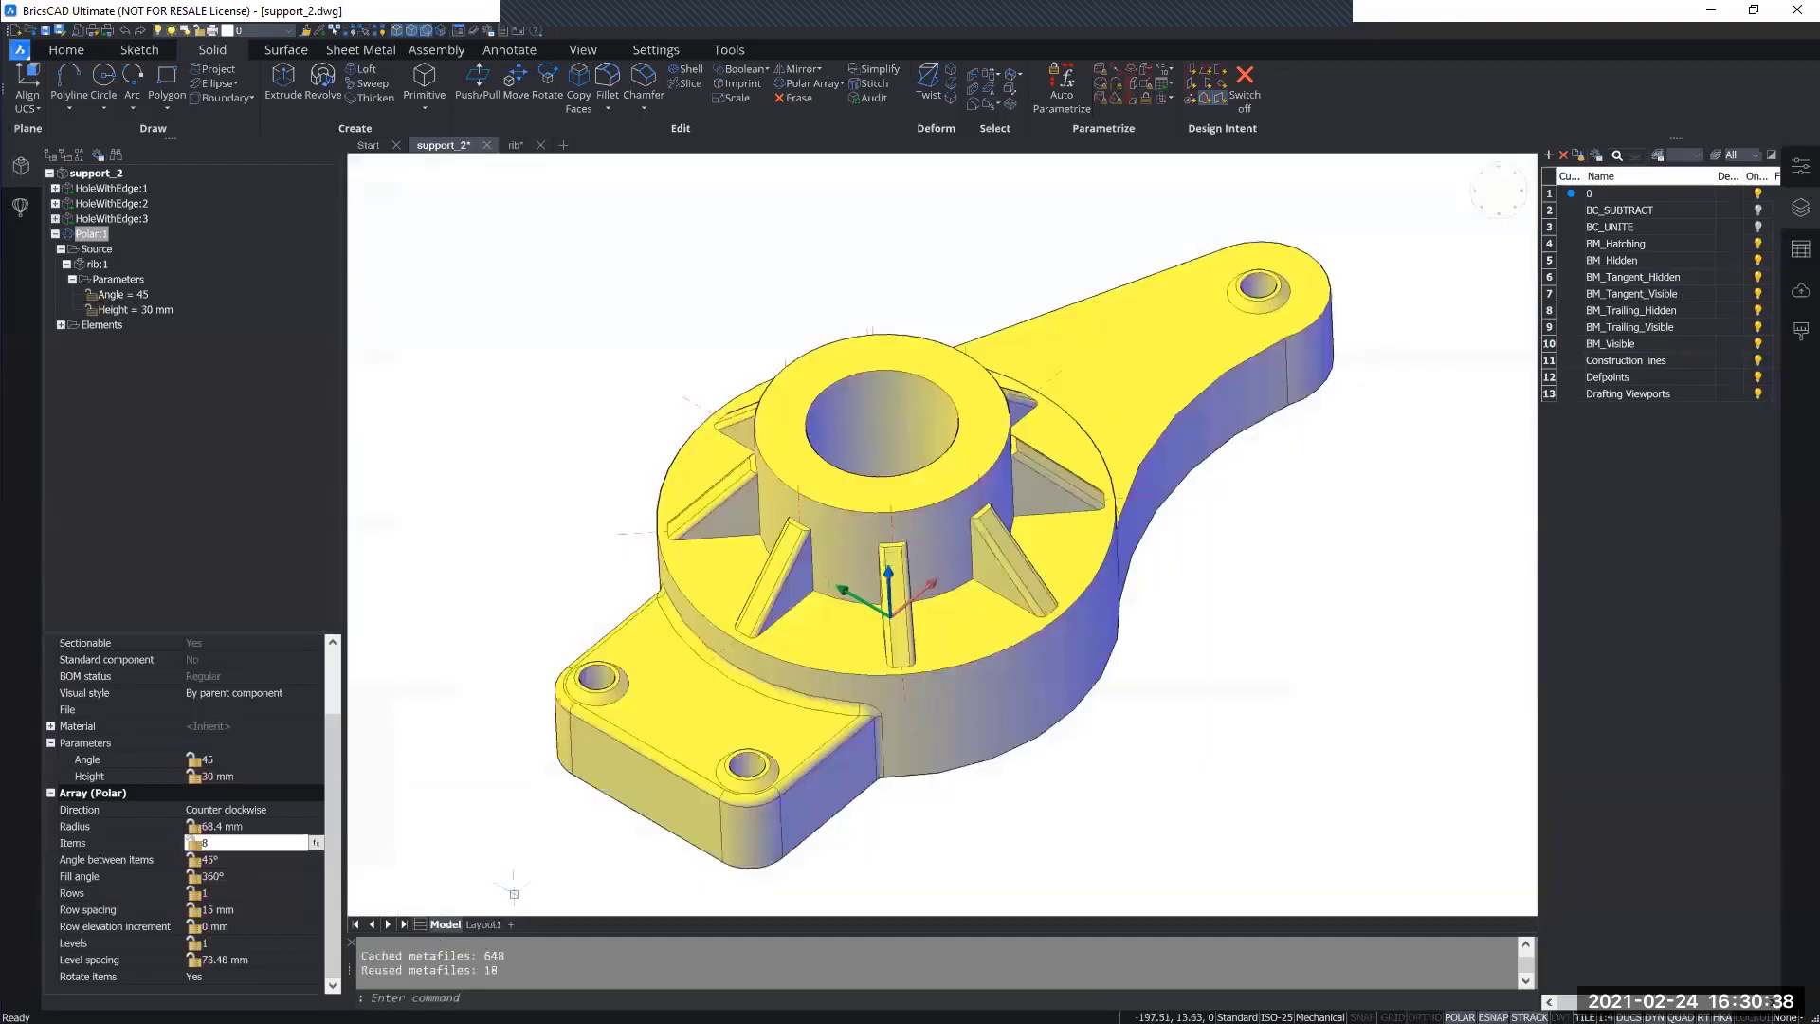
Set the Angle parameter of the polar array's source rib to 55.
middle_click_drag(1168, 788, 1148, 768)
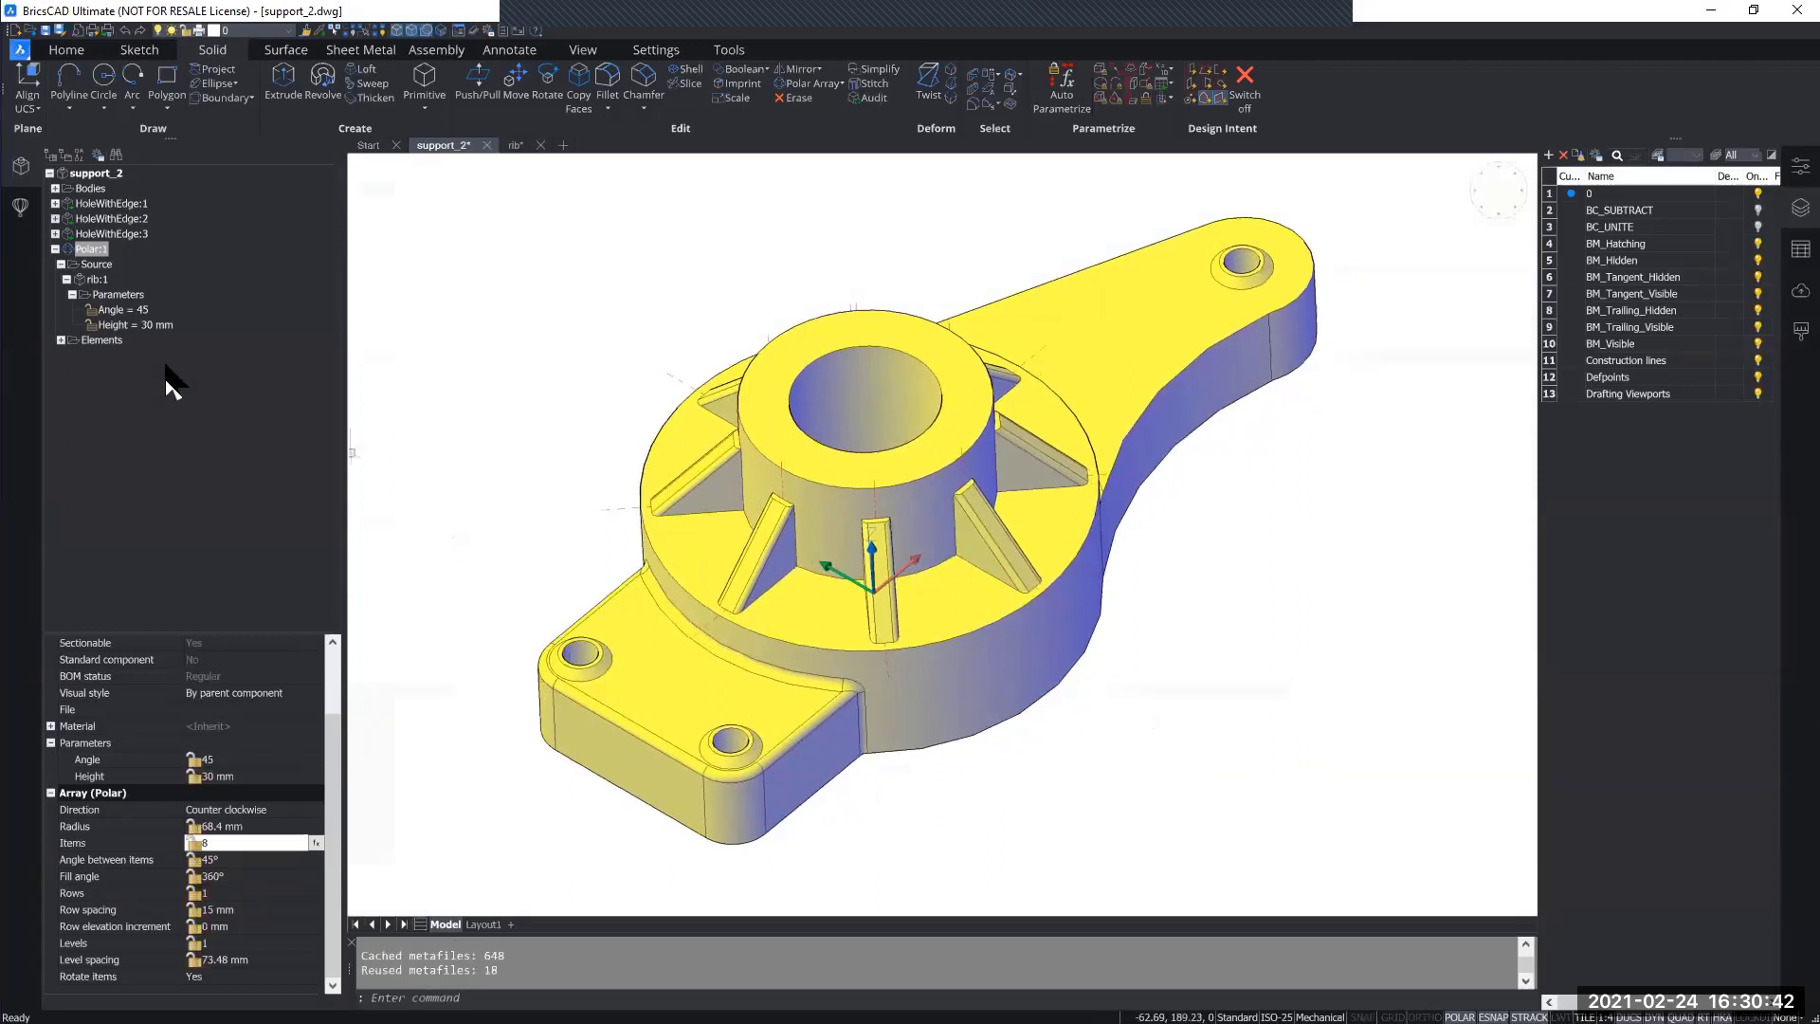
left_click(99, 248)
left_click(96, 266)
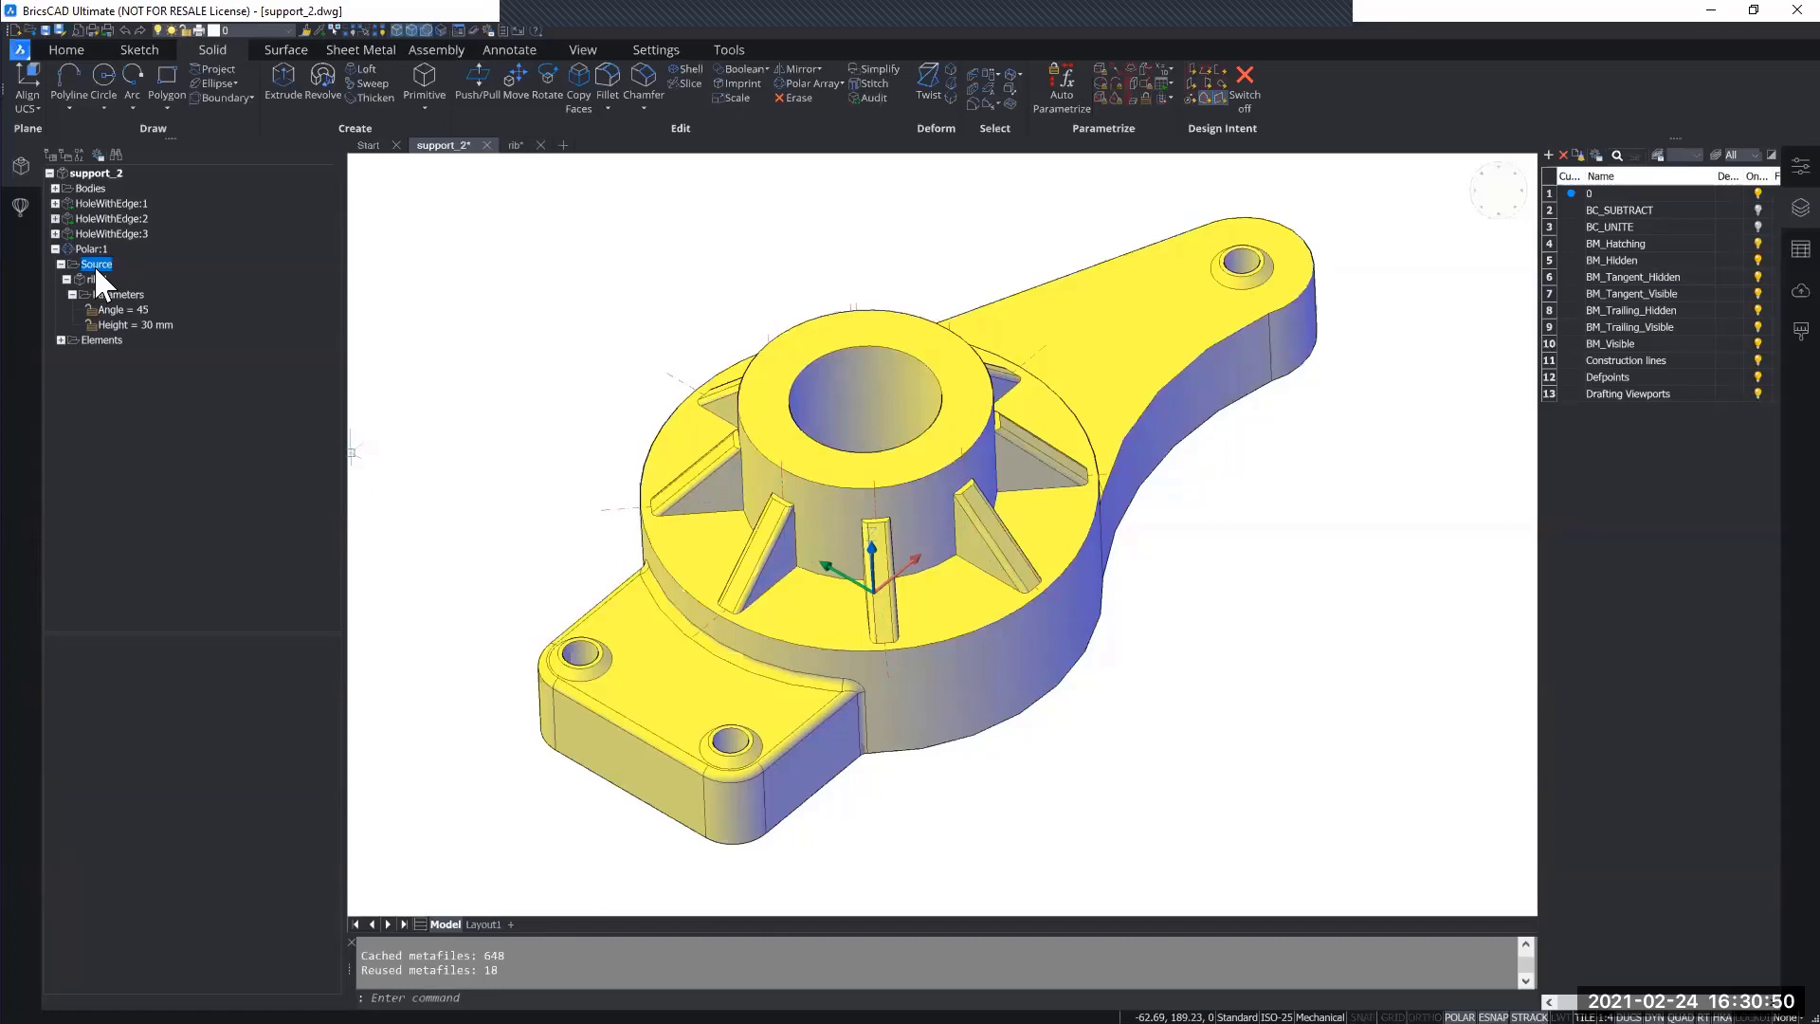
left_click(91, 279)
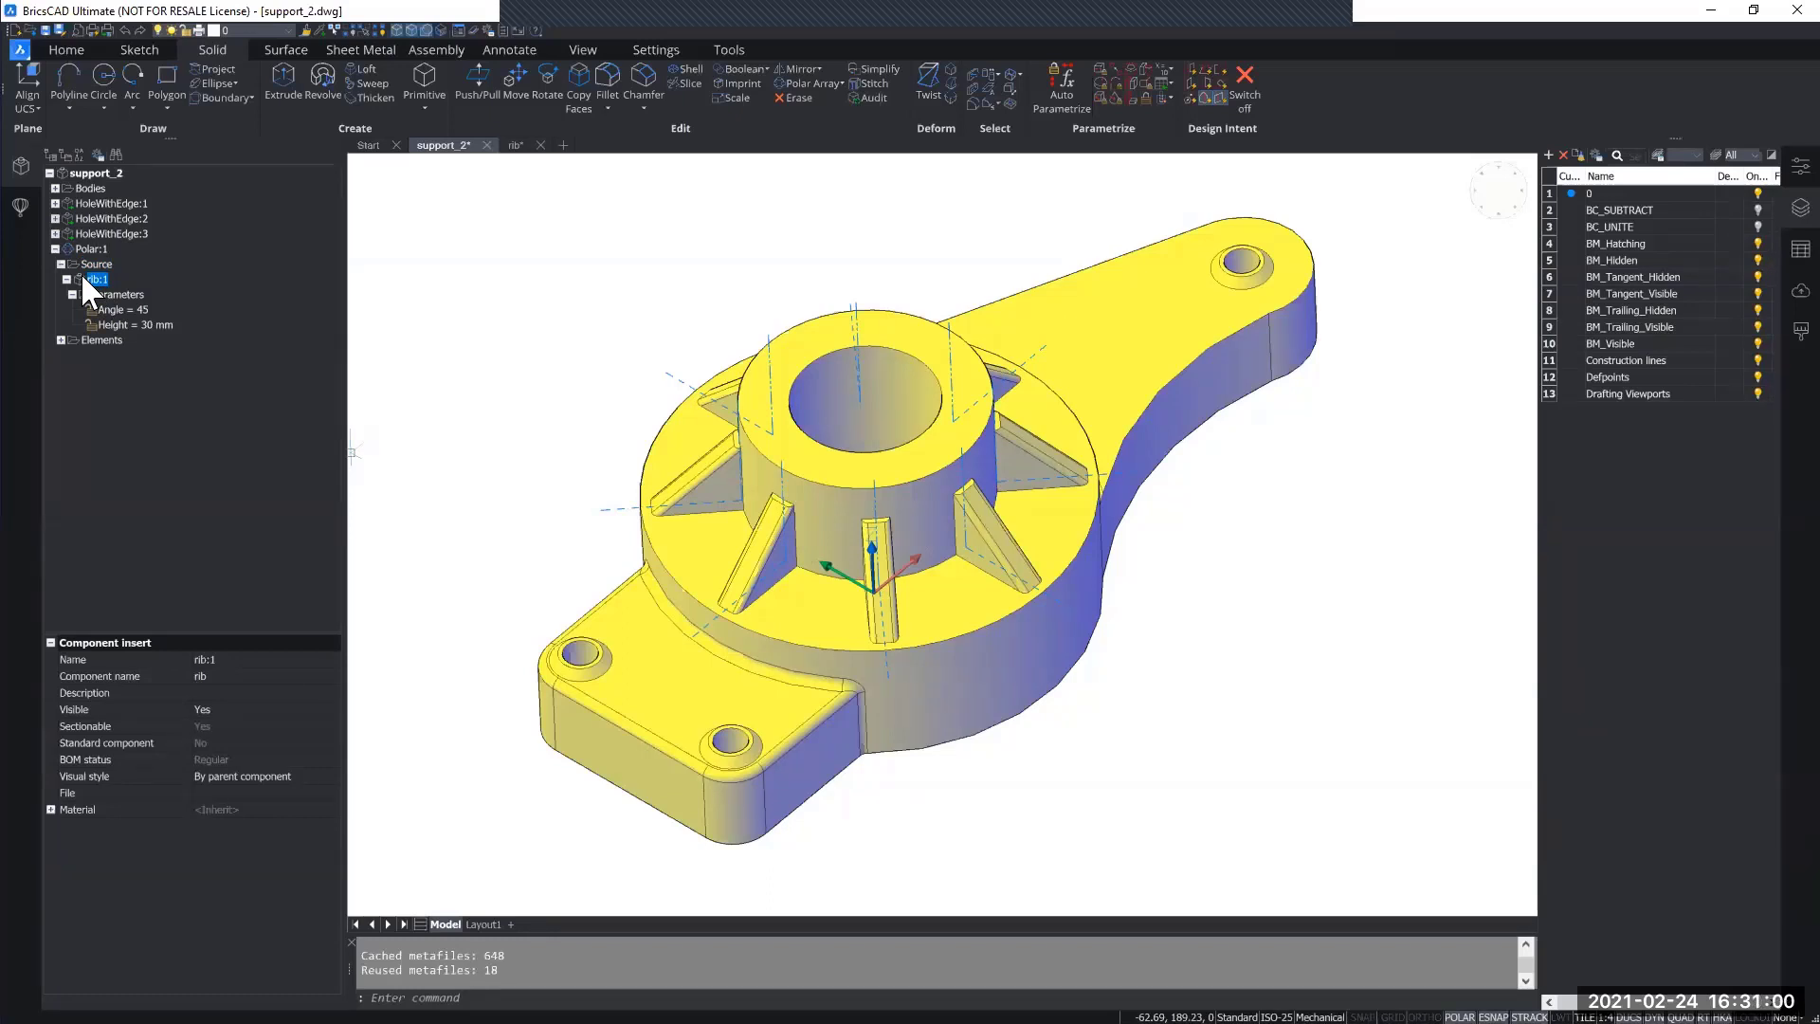
left_click(105, 295)
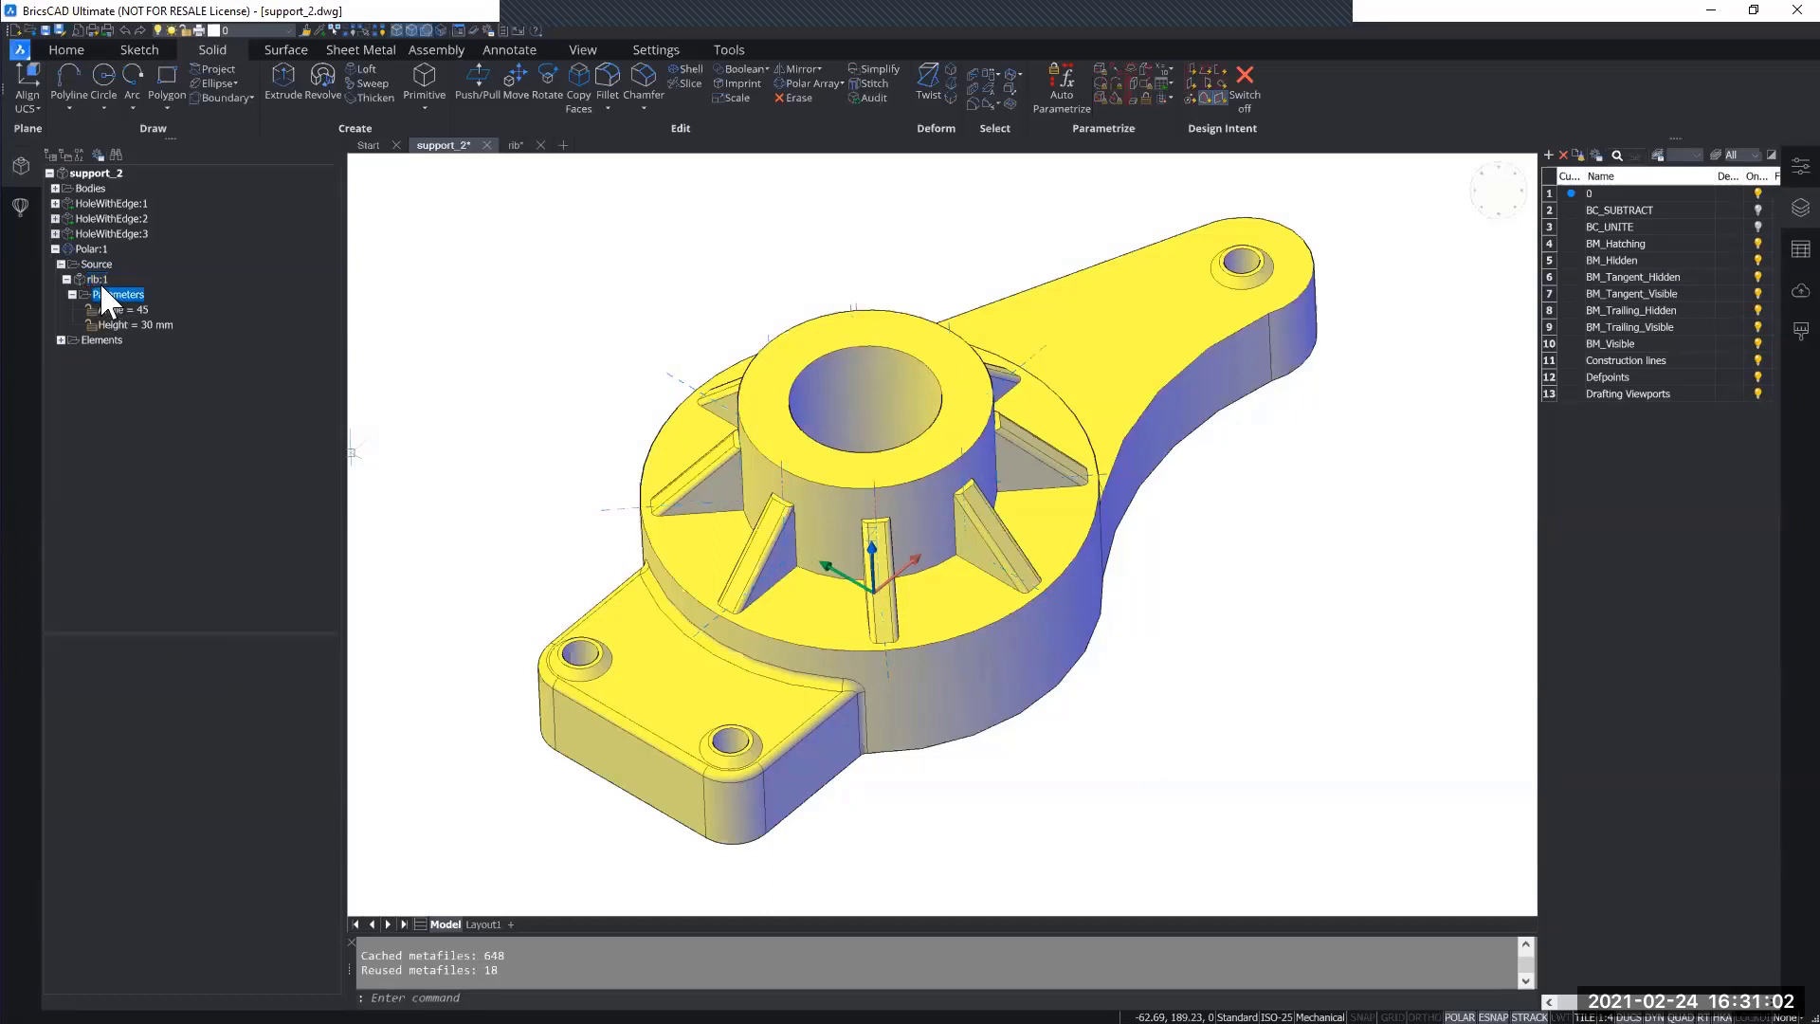
left_click(131, 324)
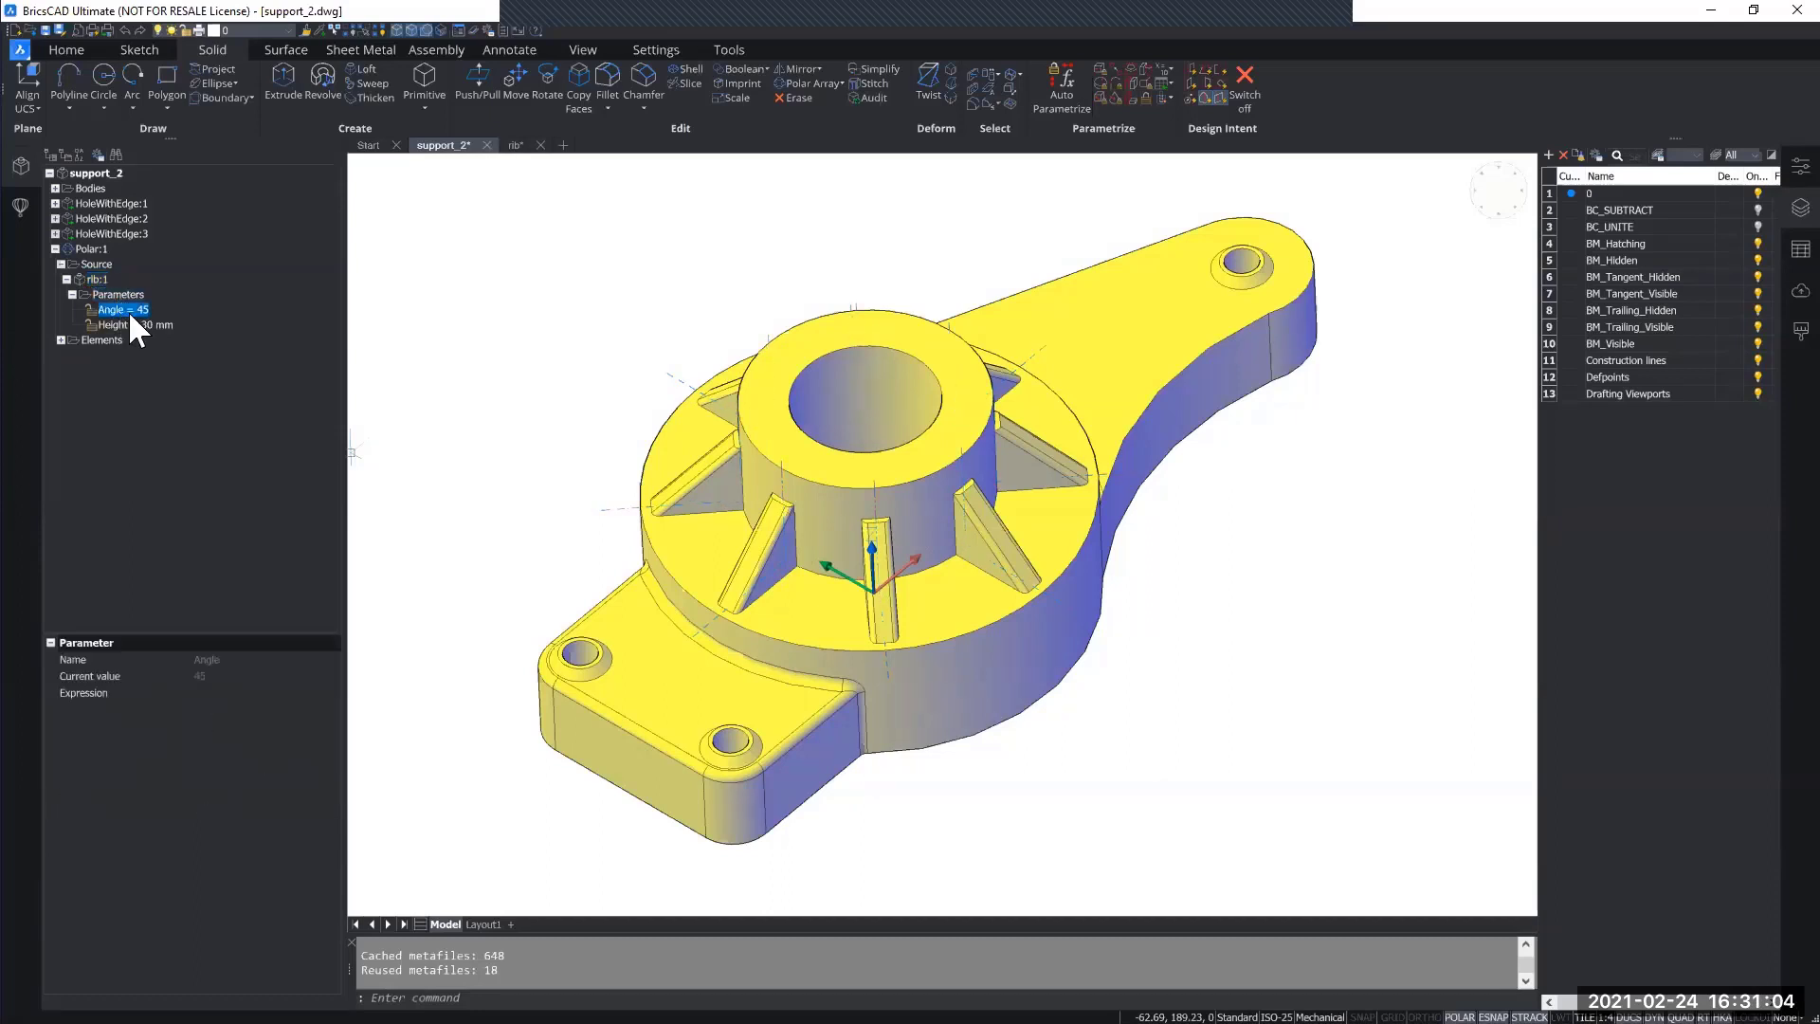
left_click(124, 311)
left_click(121, 312)
left_click(213, 692)
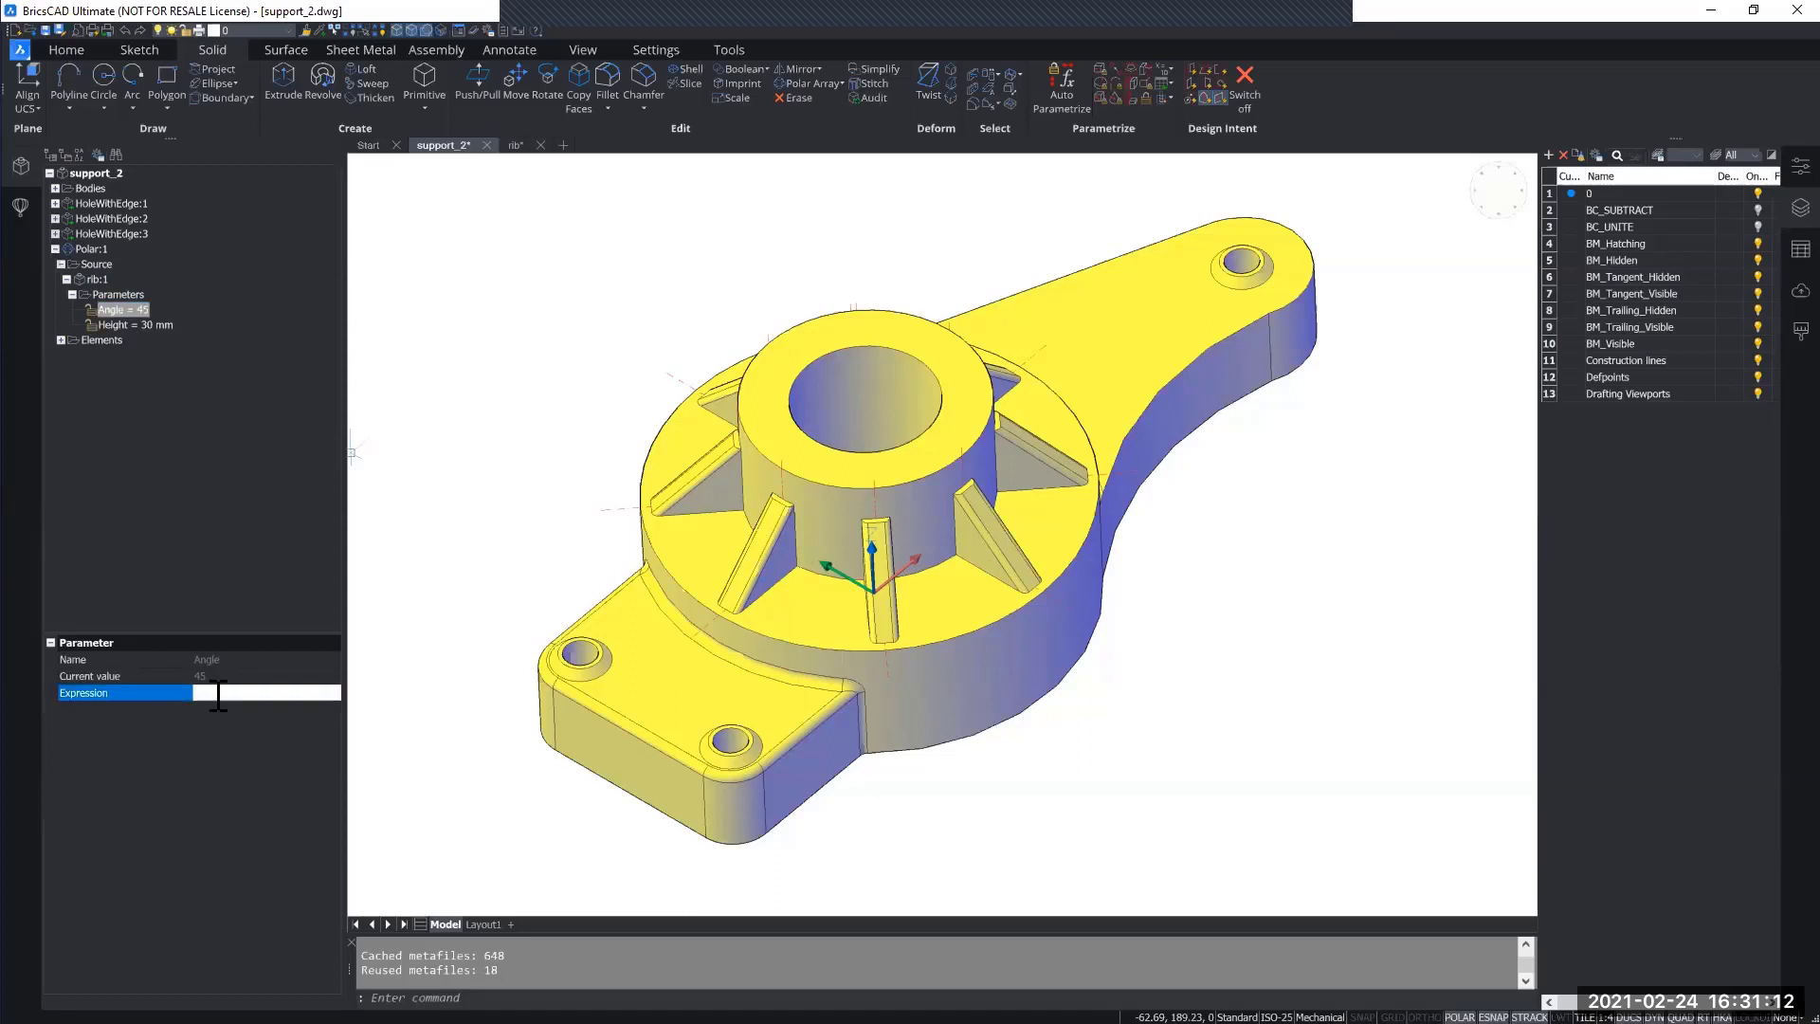
type("55")
key("Return")
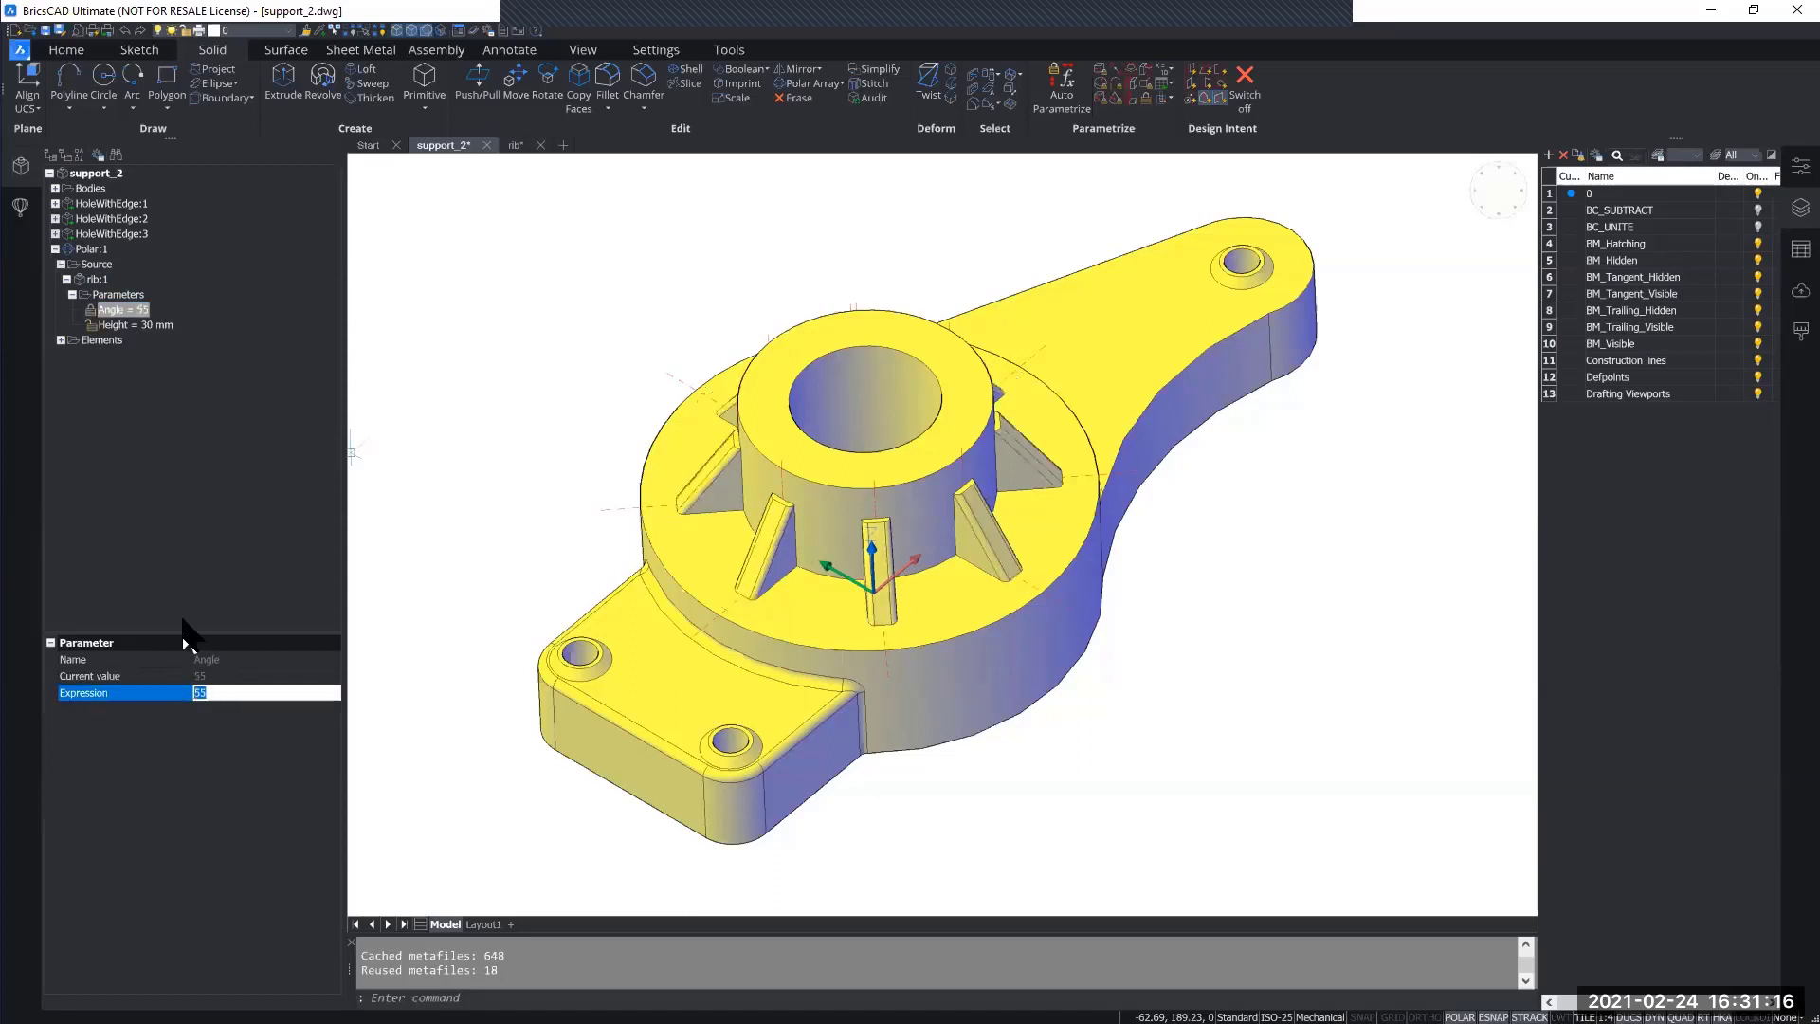
Set the source rib's Height parameter to 43 mm and inspect the ribs around the boss.
middle_click_drag(792, 662, 794, 651, "shift")
scroll(794, 651, "up", 1)
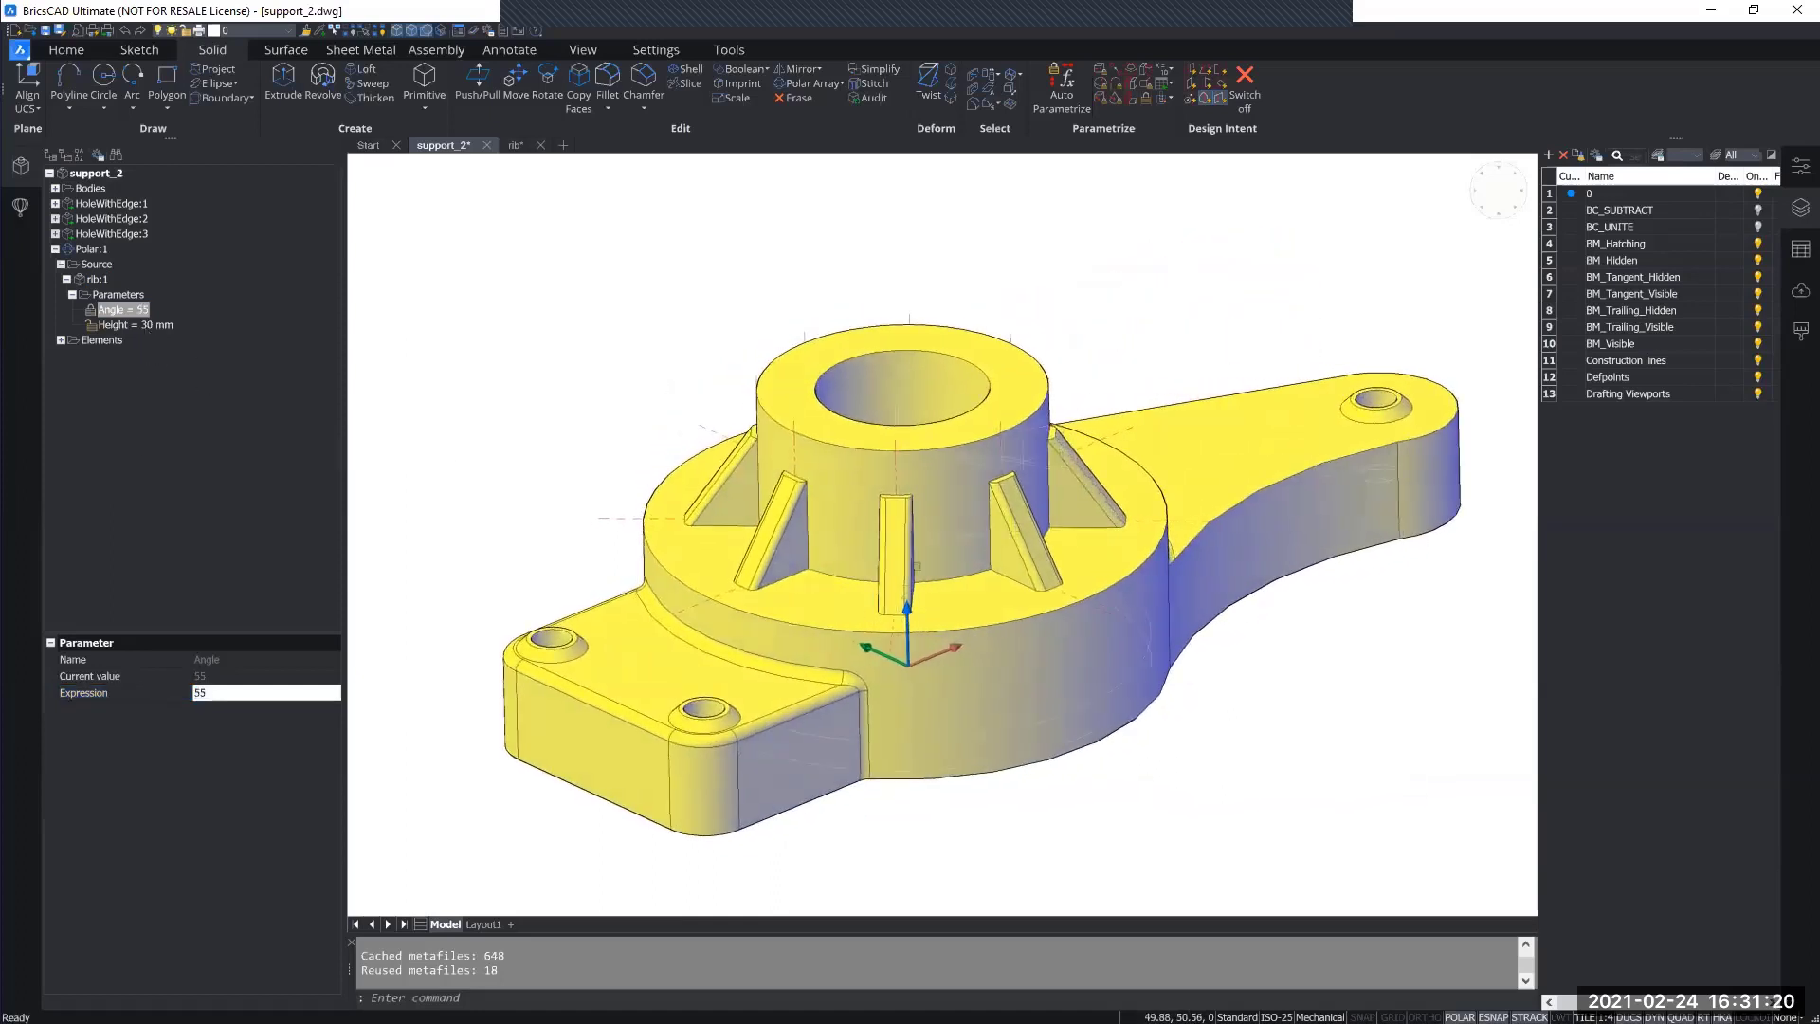
left_click(133, 325)
left_click(219, 693)
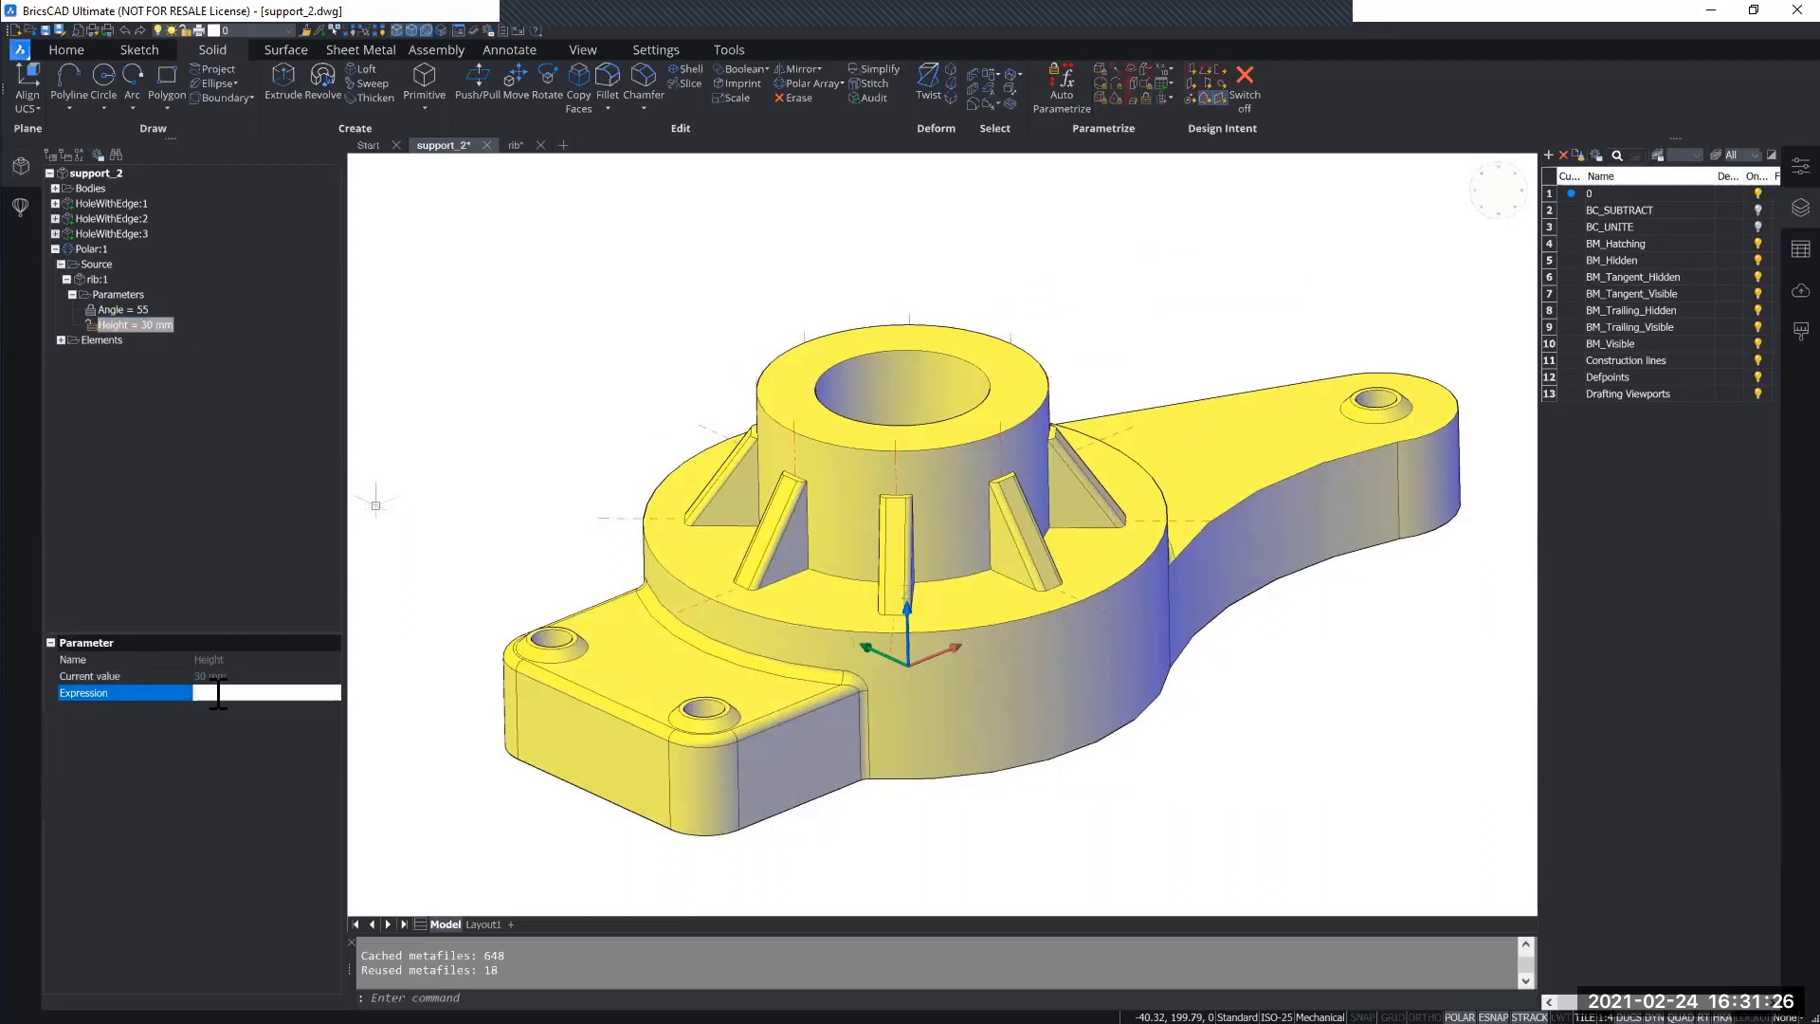
type("43")
key("Return")
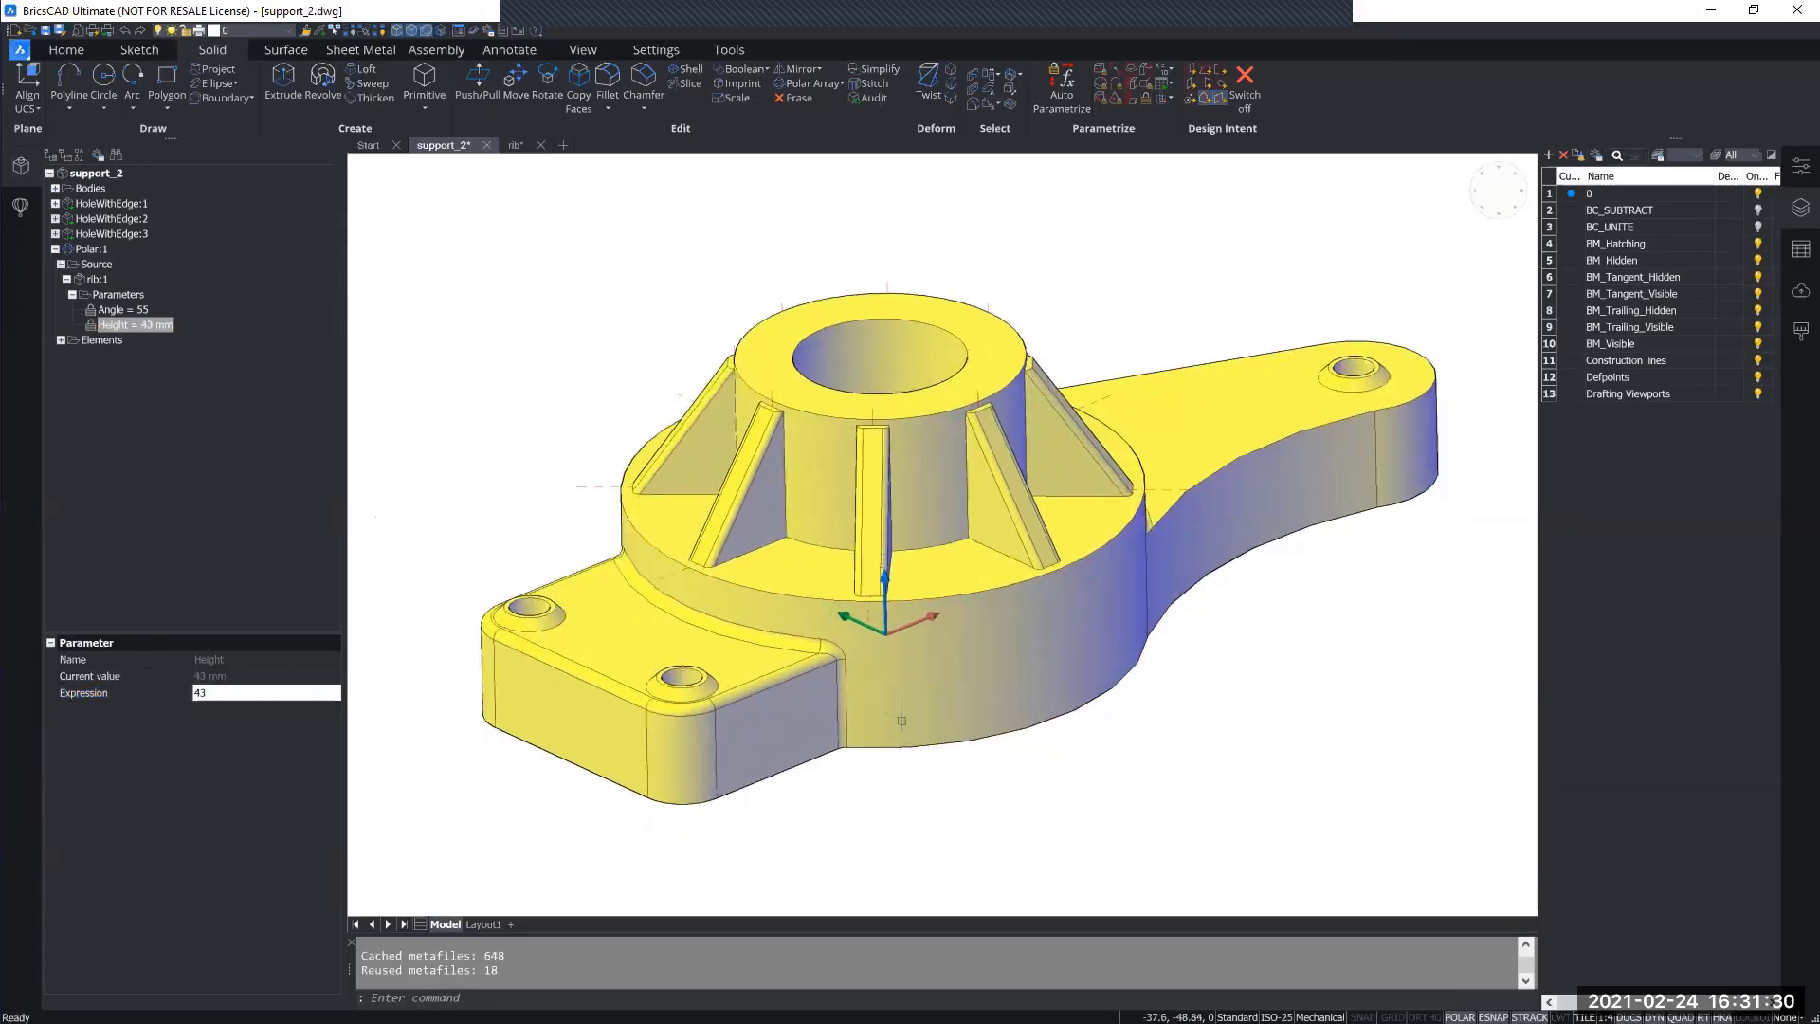
middle_click_drag(902, 721, 642, 685, "shift")
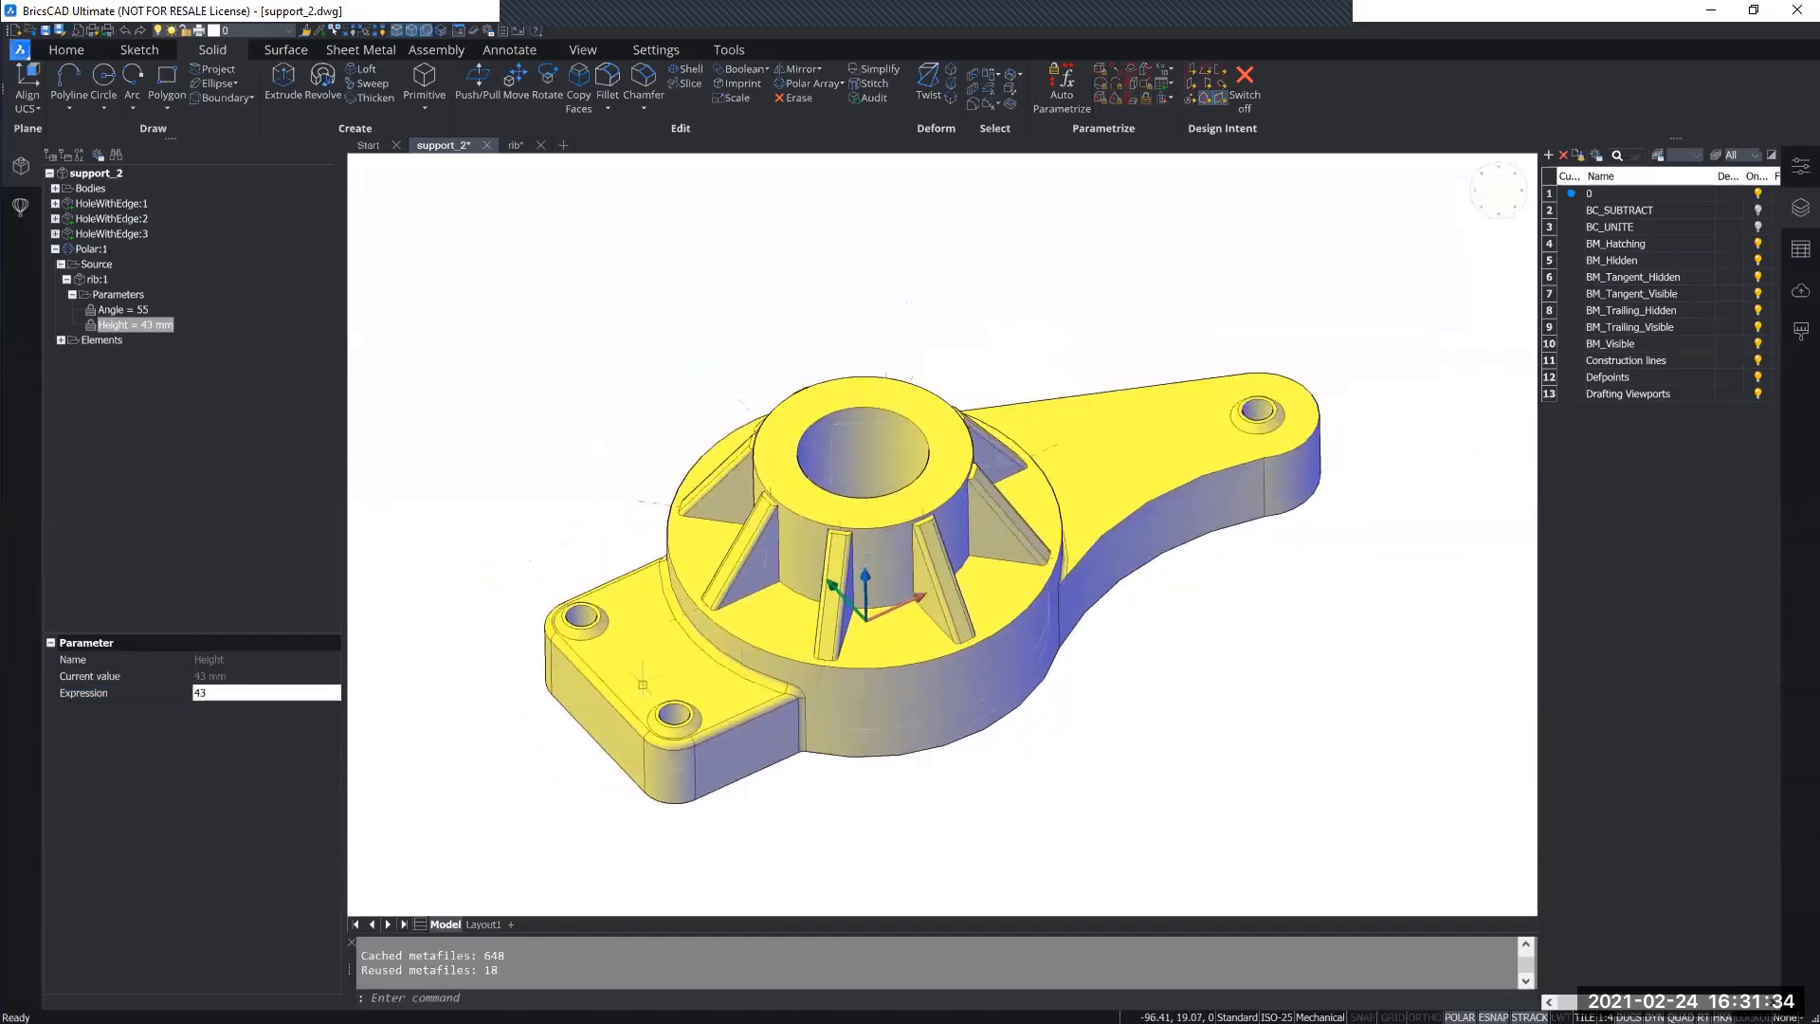
Check the drawing views and sections A-A and B-B on Layout1 for the changed rib angle and height.
left_click(483, 925)
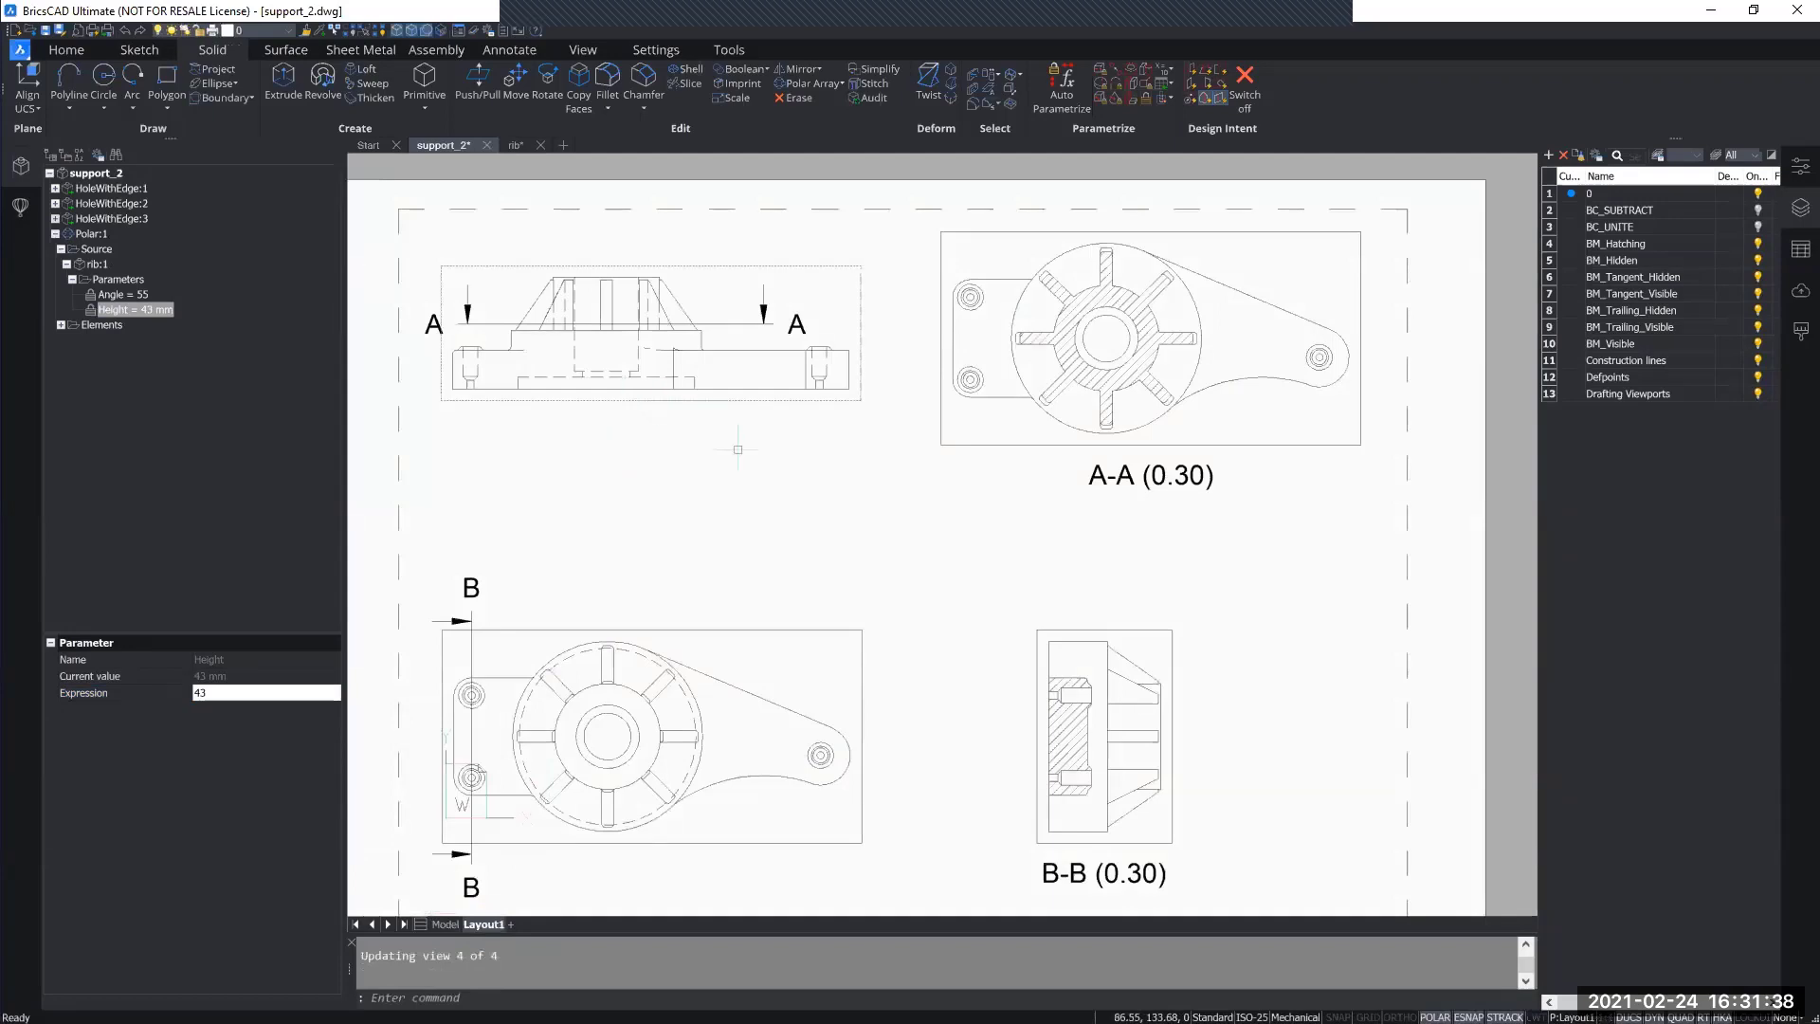
scroll(1156, 721, "up", 3)
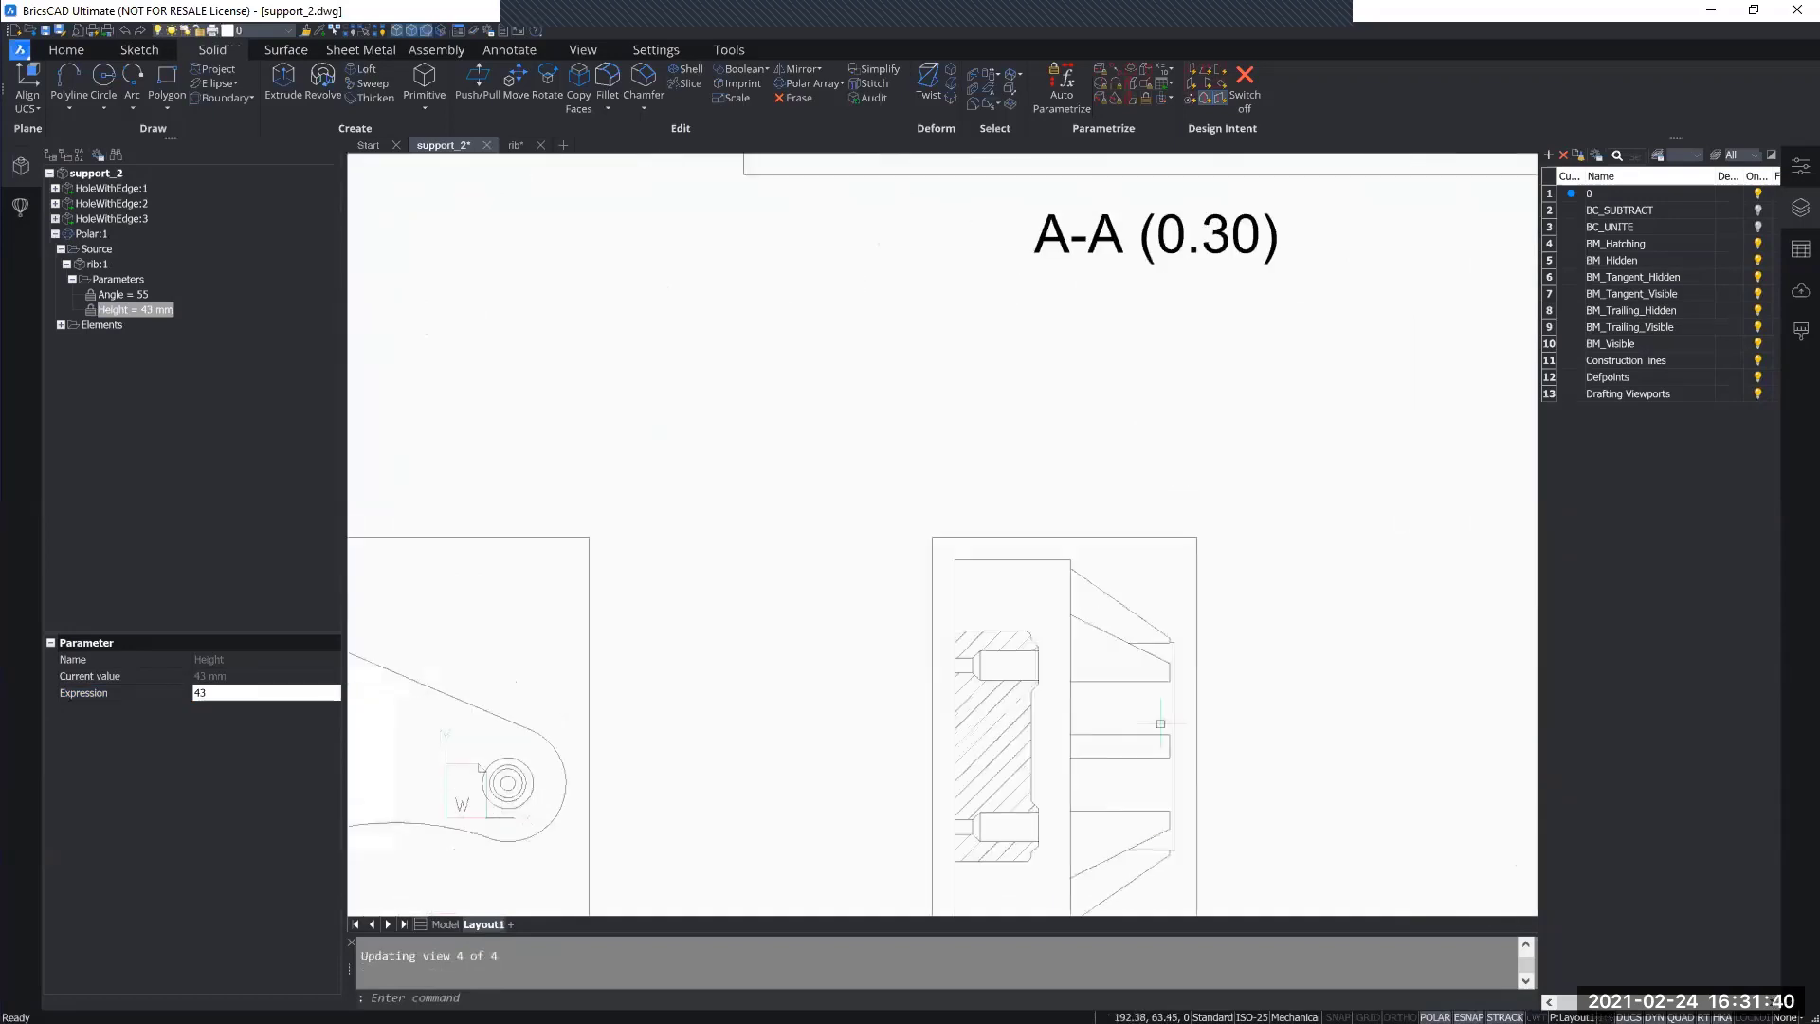
scroll(1129, 568, "up", 3)
scroll(1129, 569, "down", 6)
scroll(1126, 554, "down", 1)
middle_click_drag(983, 475, 977, 560)
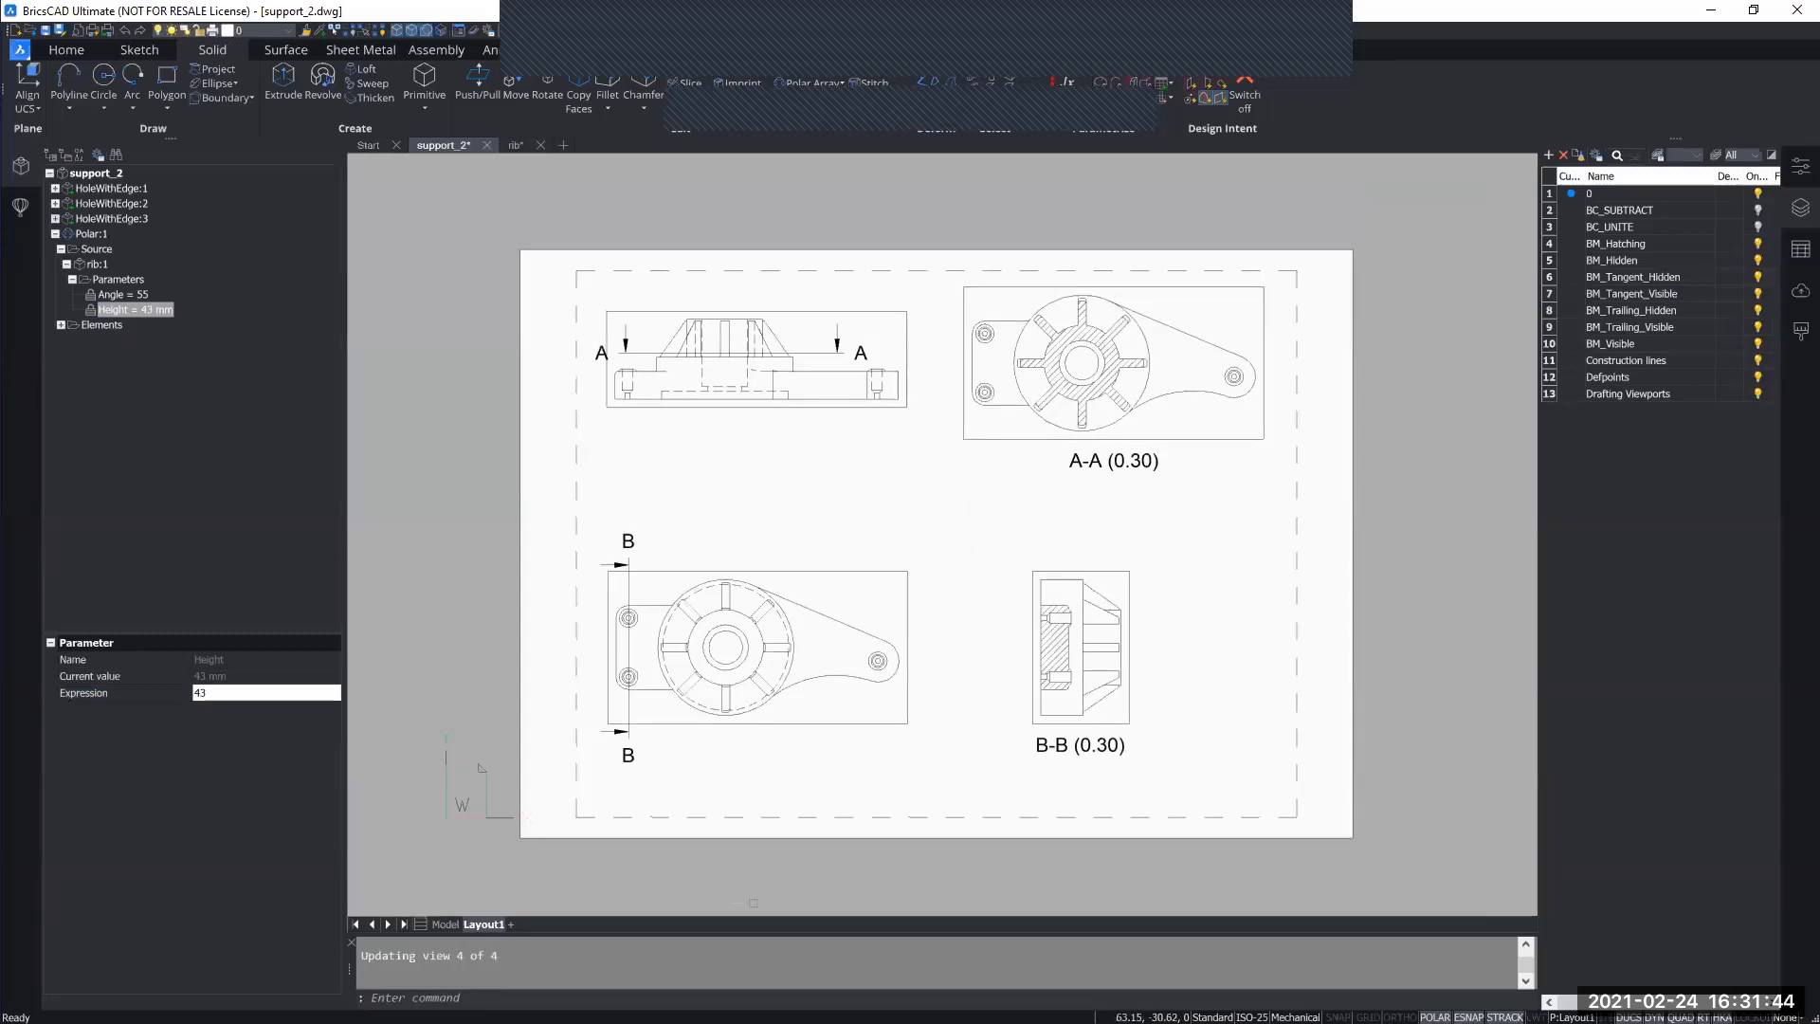